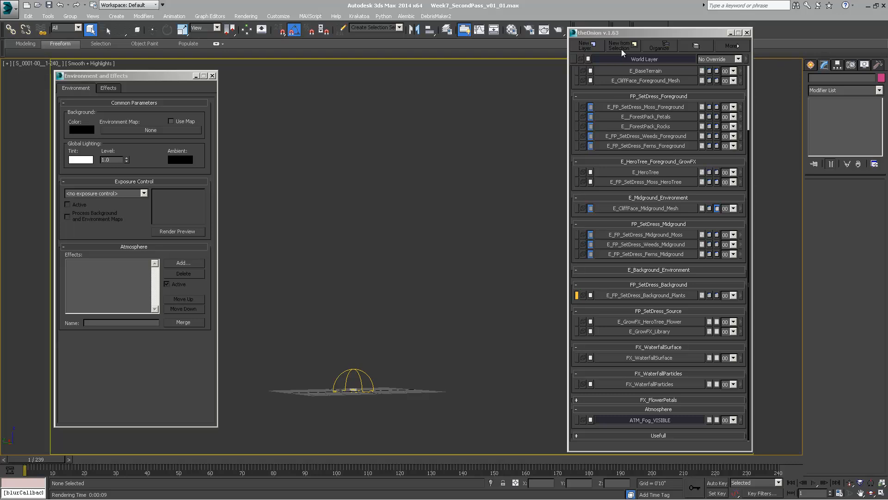
pyautogui.moveTo(631, 31); pyautogui.dragTo(618, 30)
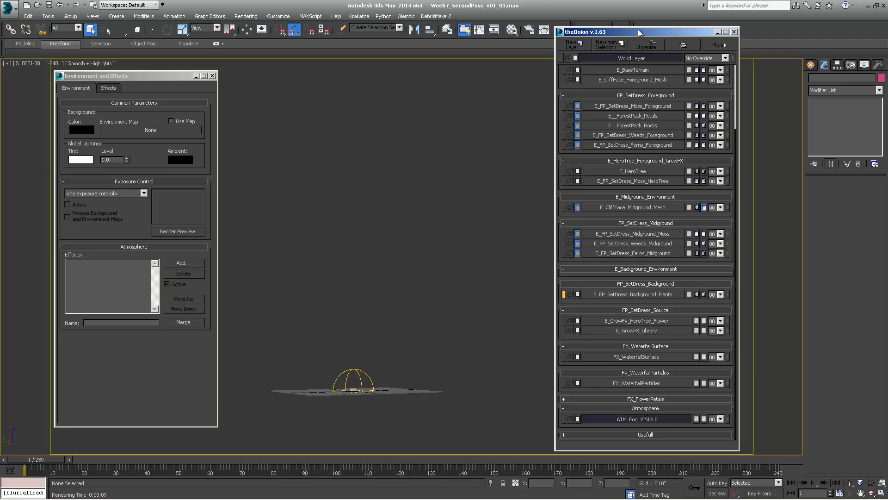
pyautogui.moveTo(637, 29); pyautogui.dragTo(636, 24)
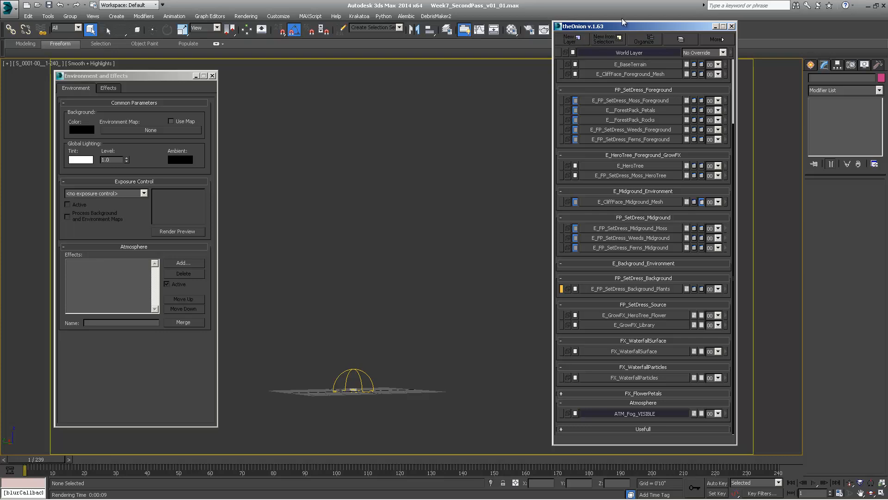
pyautogui.moveTo(622, 28); pyautogui.dragTo(624, 21)
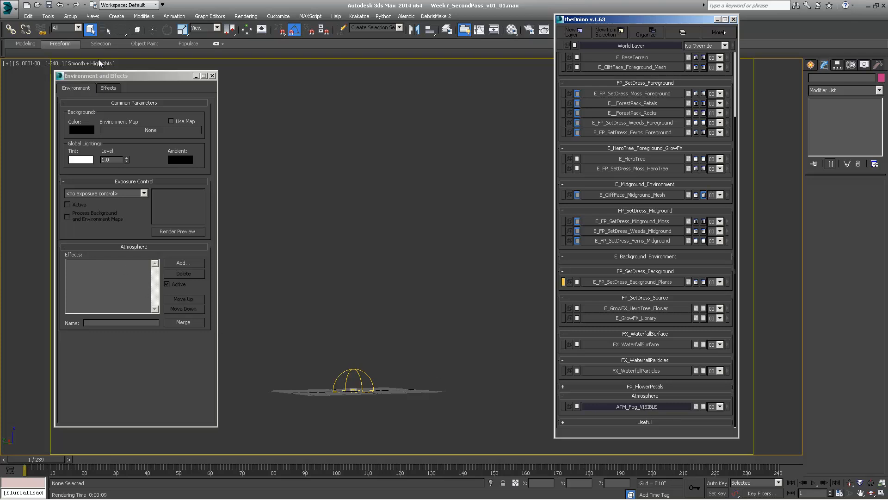
# Step: Add a VRayEnvironmentFog atmospheric effect to the scene
pyautogui.click(101, 74)
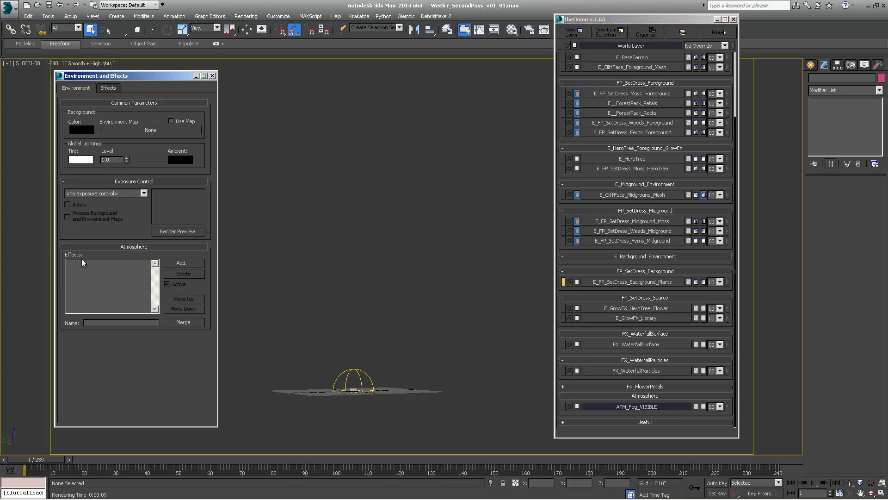
pyautogui.moveTo(96, 74); pyautogui.dragTo(96, 62)
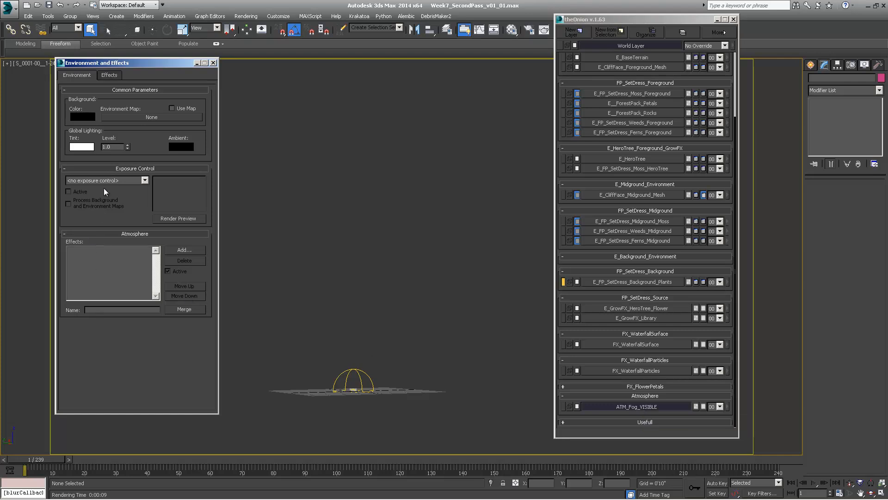
pyautogui.click(185, 249)
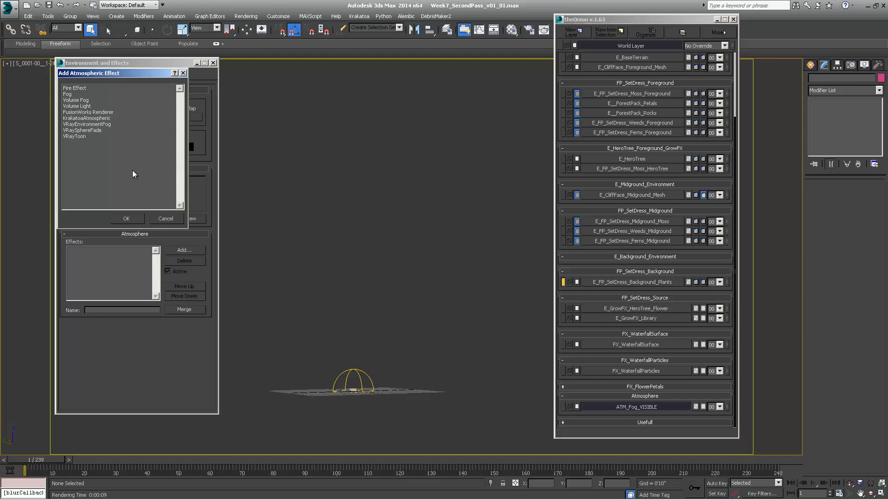
pyautogui.click(85, 124)
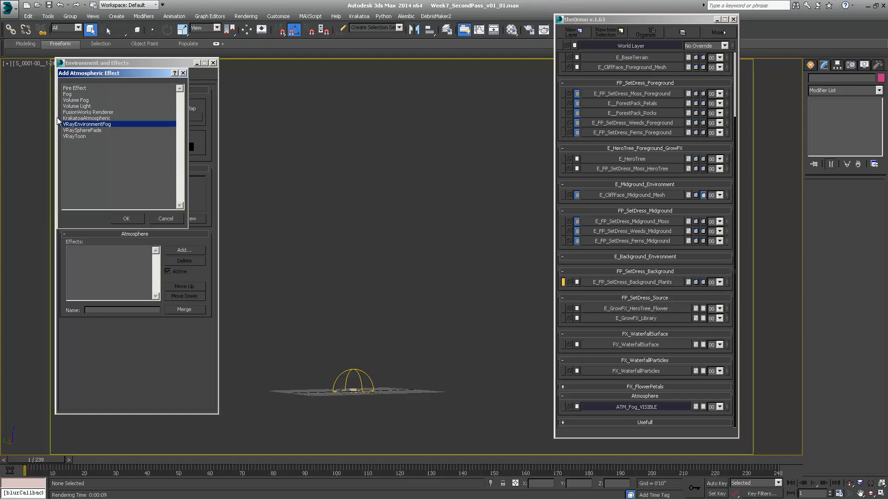
pyautogui.click(127, 218)
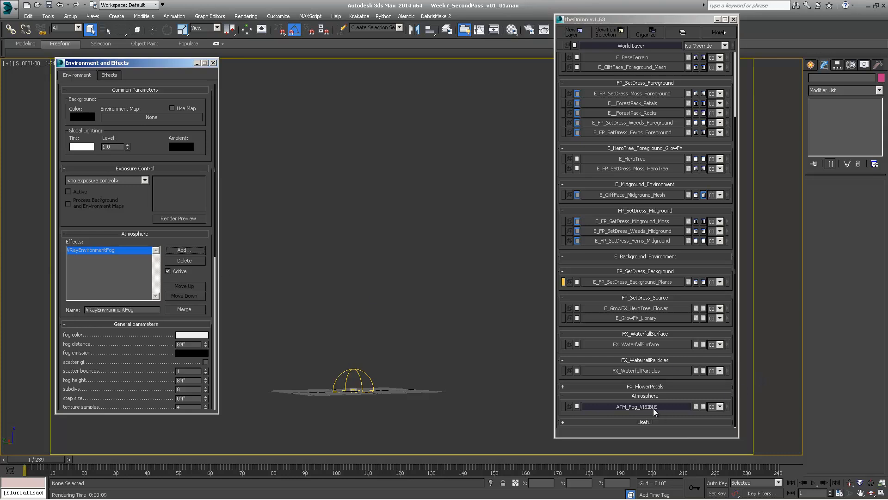
# Step: Assign the VRayEnvironmentFog effect to the ATM_Fog_VISIBLE layer through the layer's atmospherics management
pyautogui.rightClick(625, 407)
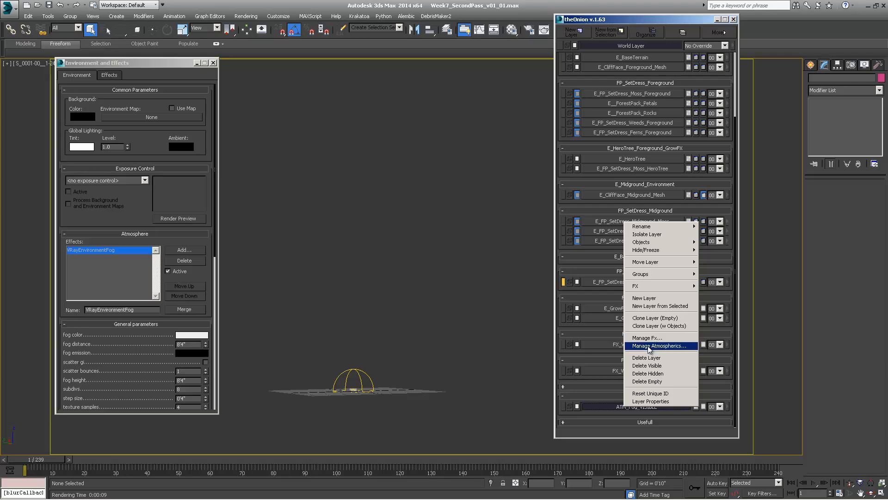
pyautogui.click(668, 346)
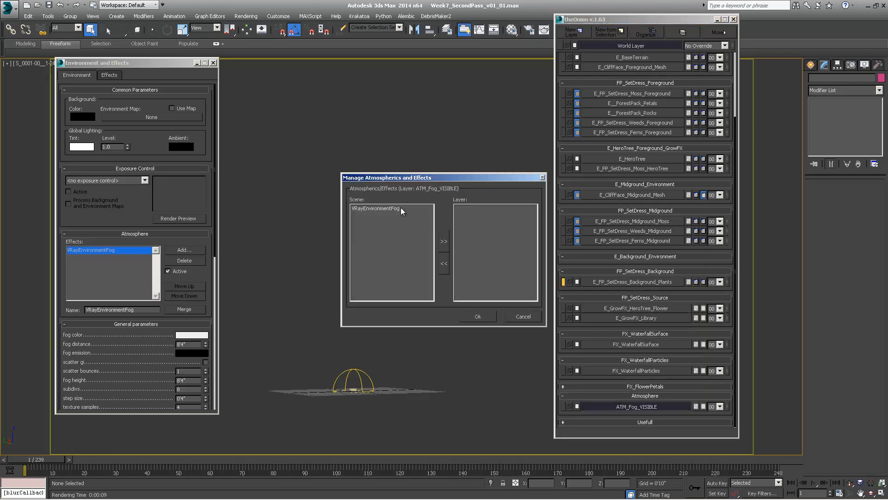
pyautogui.click(370, 208)
pyautogui.click(444, 241)
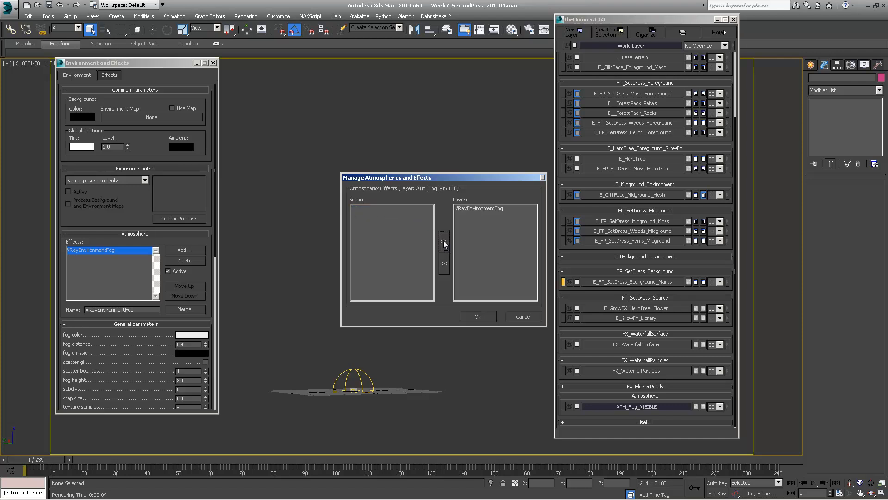
pyautogui.click(478, 316)
# Step: Rename the fog effect as VRayEnvironmentFog_Visible
pyautogui.click(131, 310)
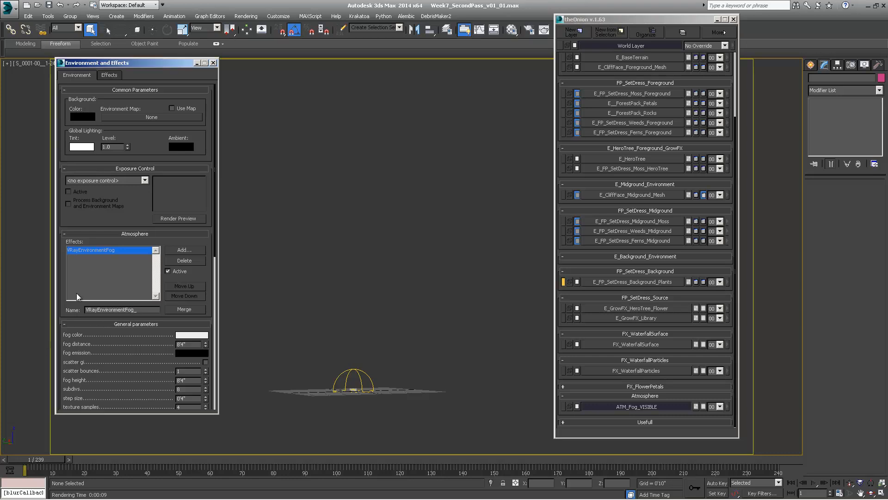
pyautogui.write('_Visible')
pyautogui.press('Return')
# Step: Look through the fog effect's general parameters, maps, ray filter and node settings
pyautogui.scroll(-3, 106, 267)
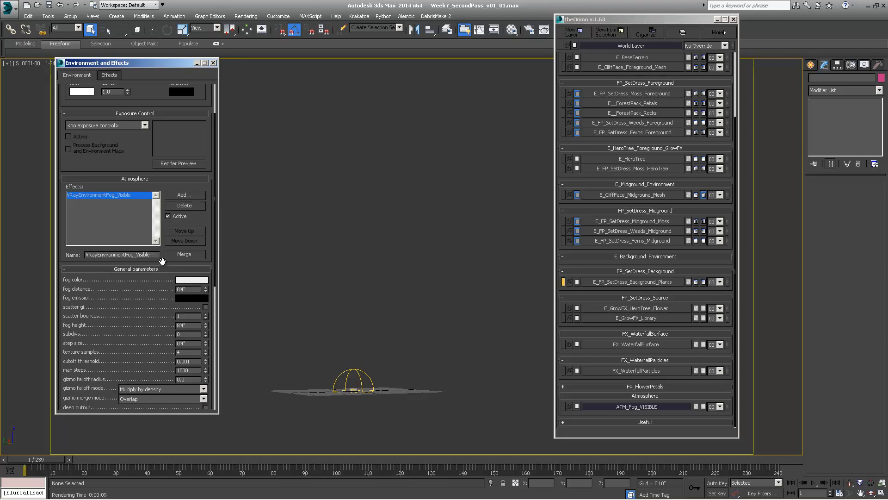
pyautogui.moveTo(162, 261)
pyautogui.mouseDown()
pyautogui.moveTo(161, 249)
pyautogui.moveTo(161, 267)
pyautogui.mouseUp()
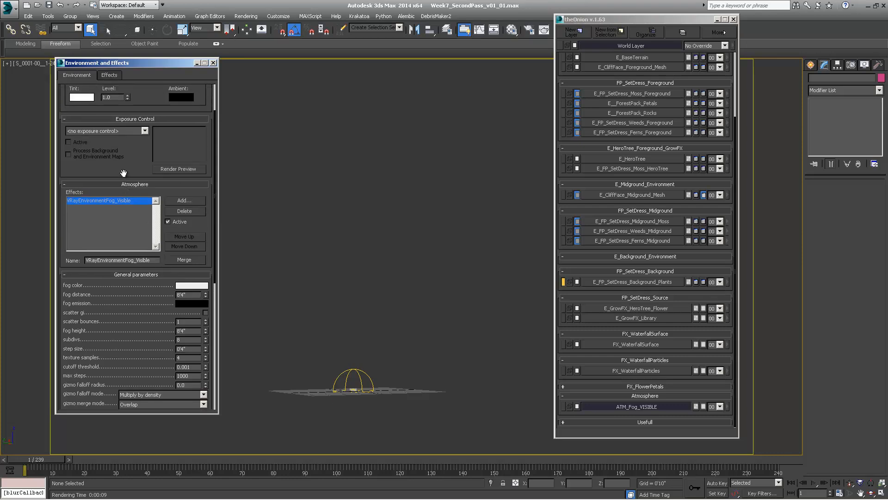
pyautogui.moveTo(124, 175); pyautogui.dragTo(115, 212)
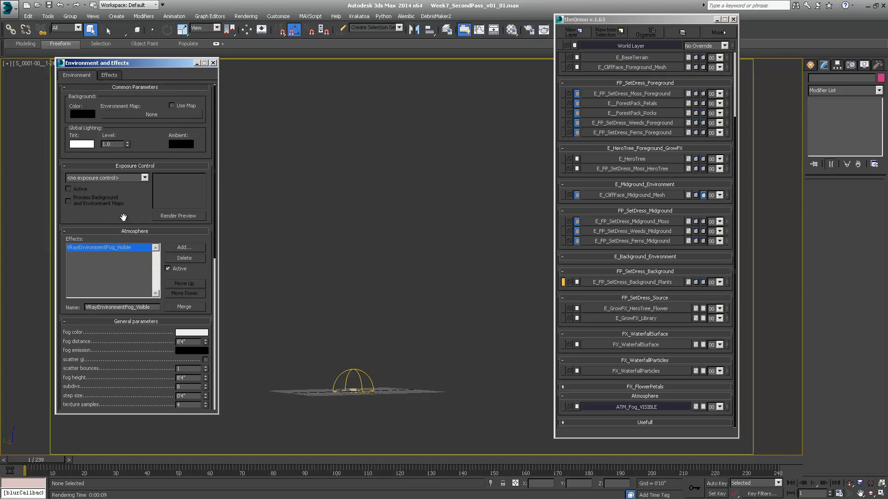
pyautogui.moveTo(132, 62); pyautogui.dragTo(100, 61)
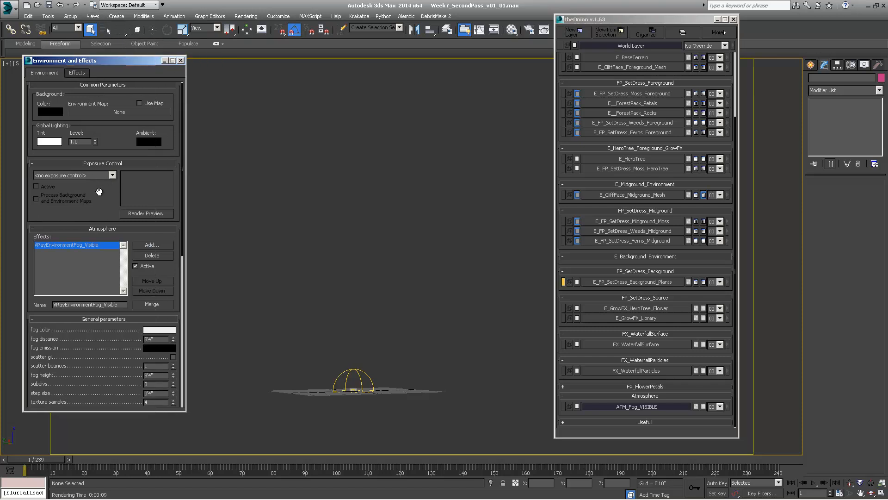
pyautogui.moveTo(99, 191); pyautogui.dragTo(97, 171)
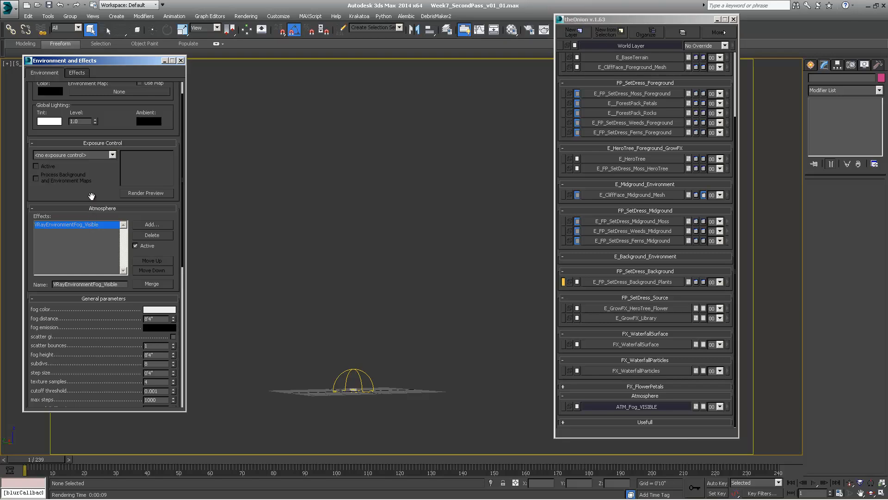
pyautogui.moveTo(93, 195); pyautogui.dragTo(90, 183)
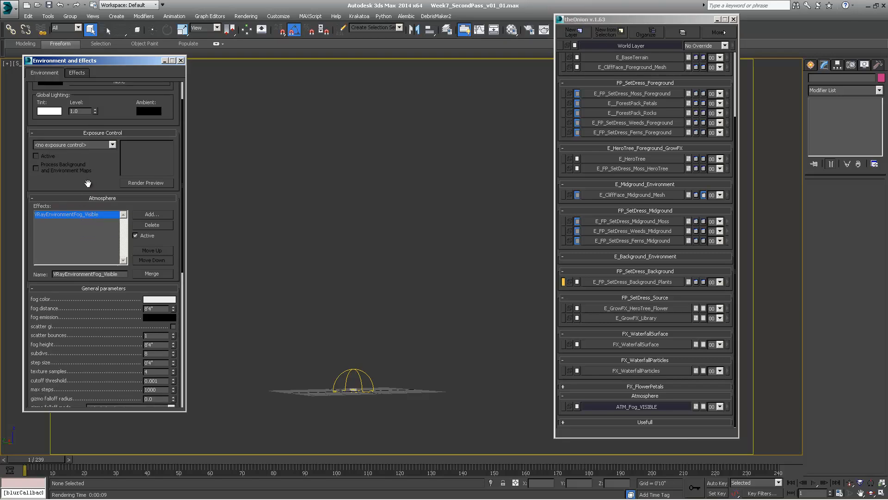
pyautogui.scroll(-5, 95, 185)
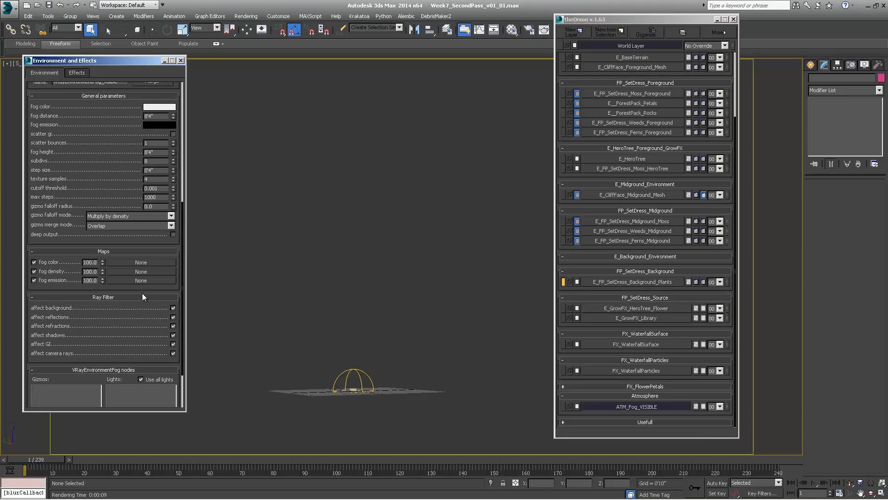
pyautogui.scroll(8, 144, 241)
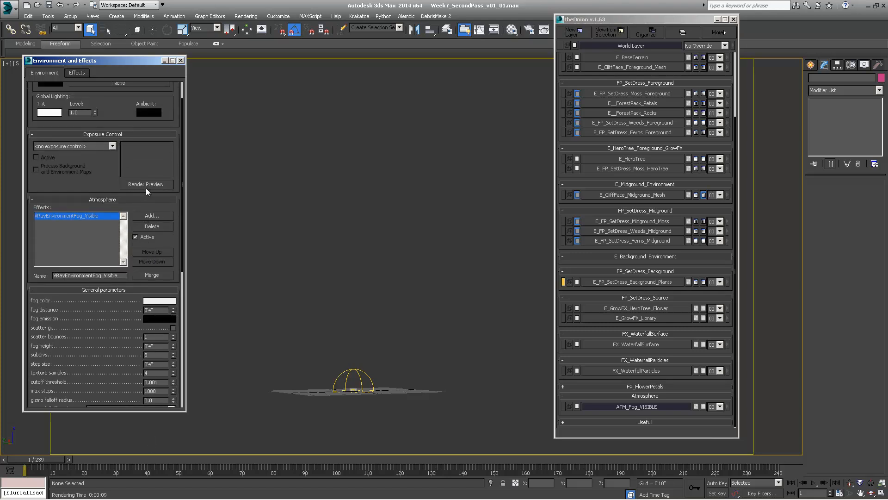
pyautogui.scroll(2, 145, 188)
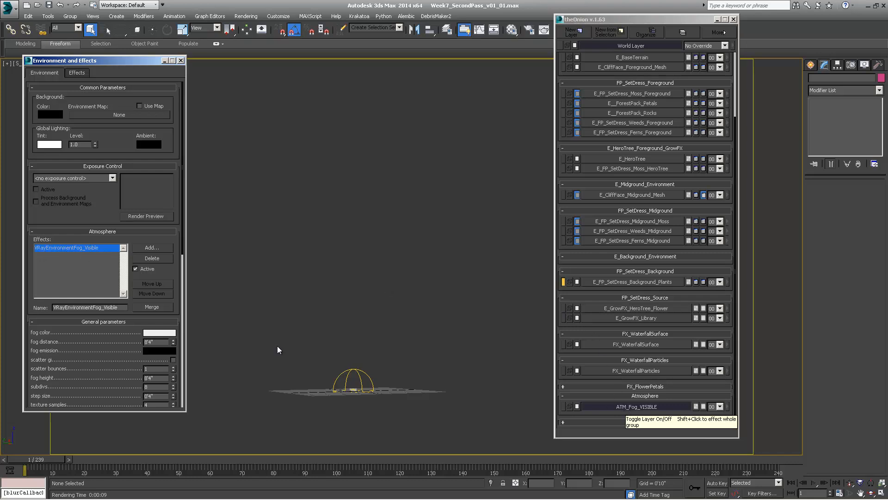
# Step: Switch the ATM_Fog_VISIBLE layer off and back on to check its link to the fog effect's Active state
pyautogui.click(646, 407)
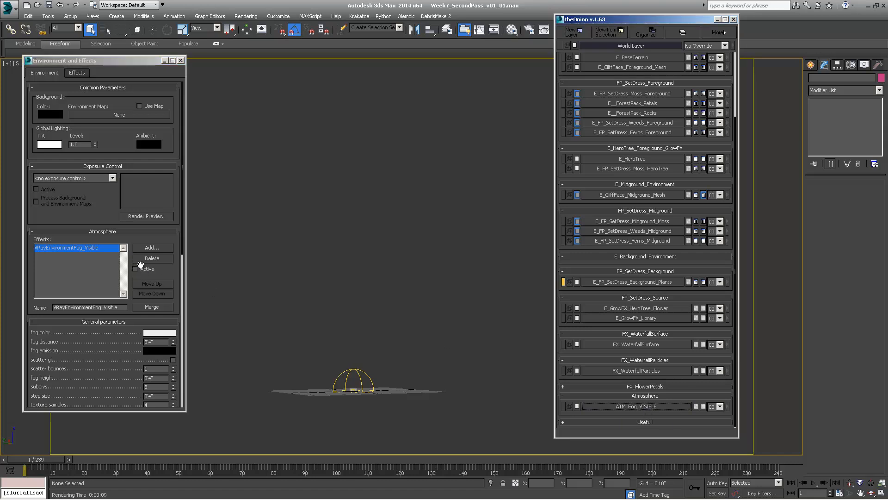
pyautogui.click(143, 271)
pyautogui.click(652, 407)
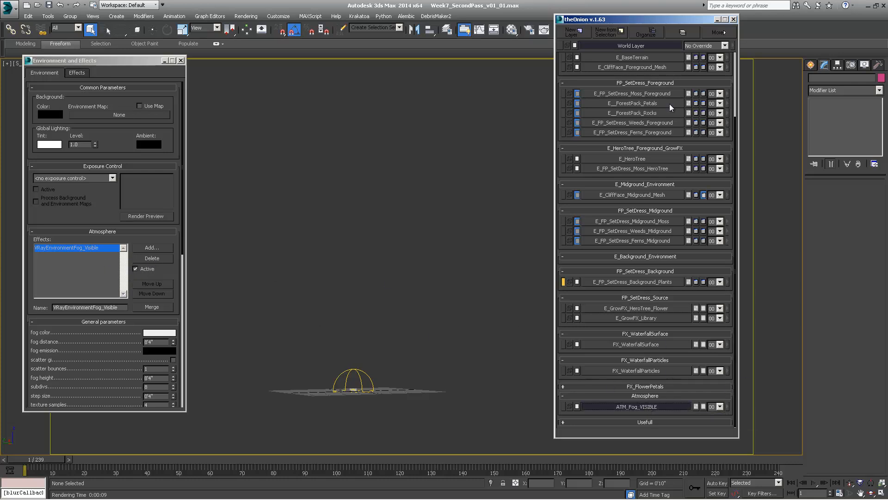
# Step: Create a new layer and rename it as ATM_Fog_Invisible
pyautogui.moveTo(641, 21); pyautogui.dragTo(626, 20)
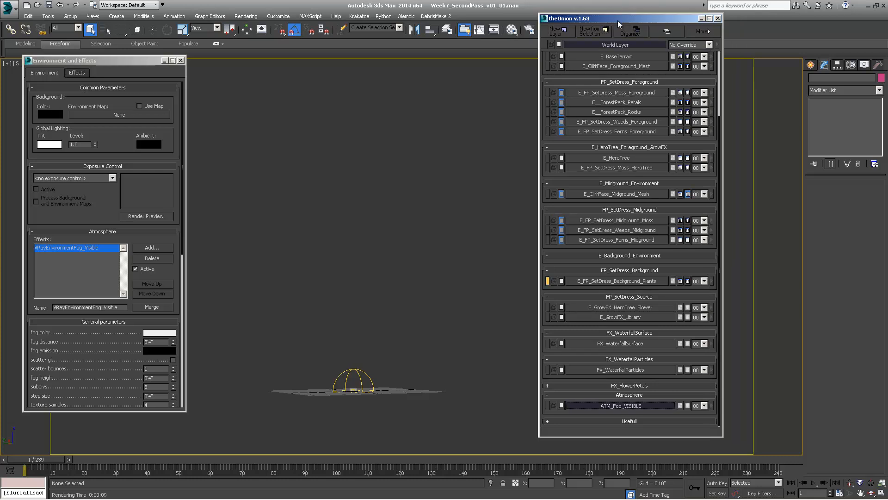
pyautogui.click(557, 31)
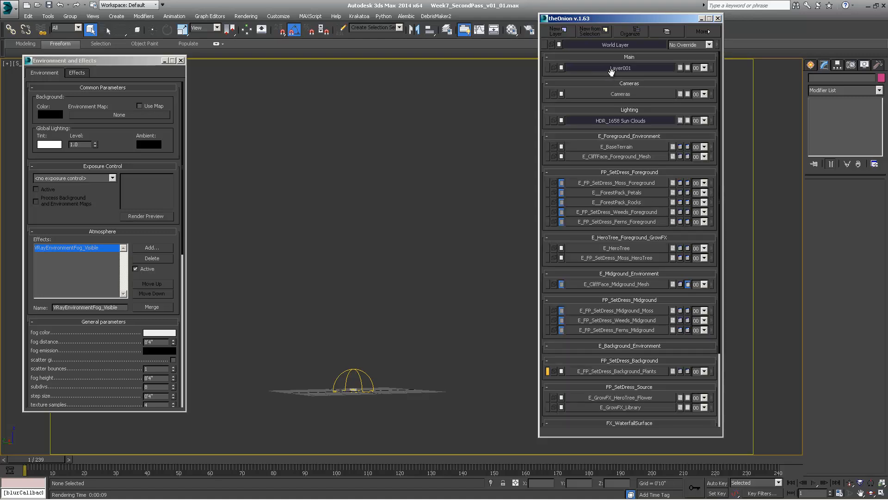
pyautogui.rightClick(617, 70)
pyautogui.moveTo(642, 77)
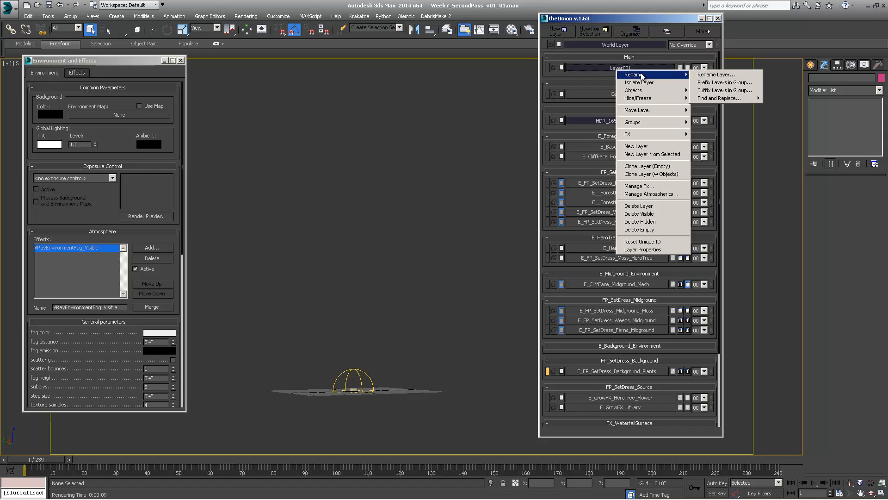
pyautogui.click(728, 76)
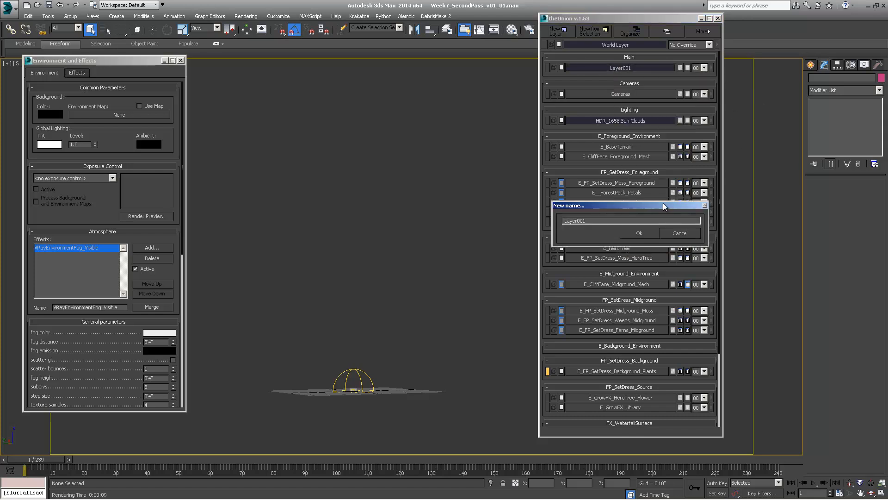
pyautogui.moveTo(614, 221); pyautogui.dragTo(456, 226)
pyautogui.write('ATM_Fog_Invisible')
pyautogui.click(637, 234)
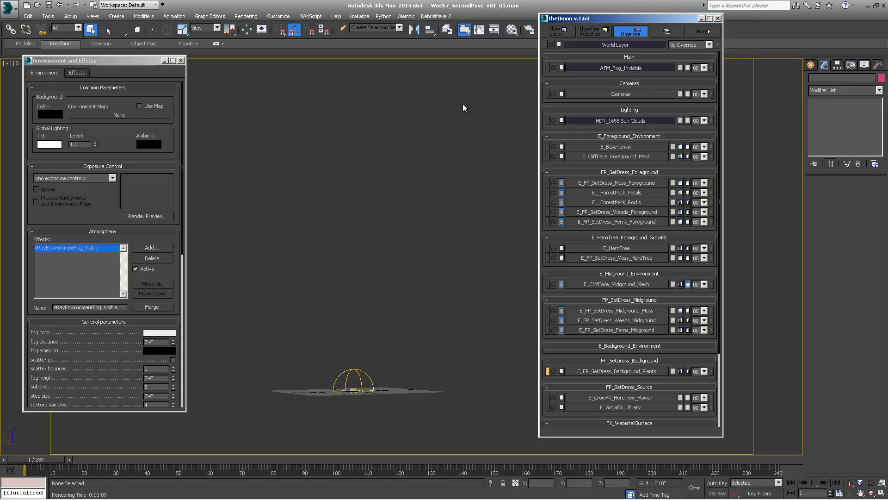
# Step: Move the ATM_Fog_Invisible layer from the Main group into the Atmosphere group and apply the new organization
pyautogui.moveTo(456, 48); pyautogui.dragTo(405, 43)
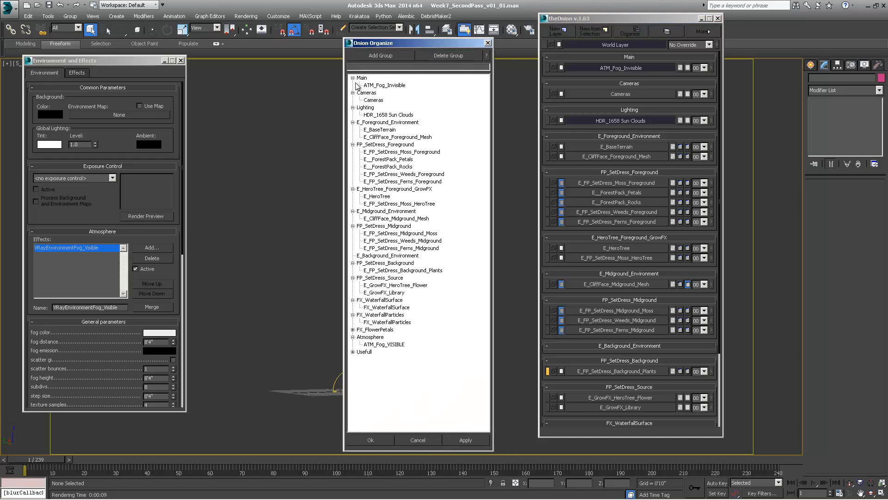
pyautogui.click(375, 85)
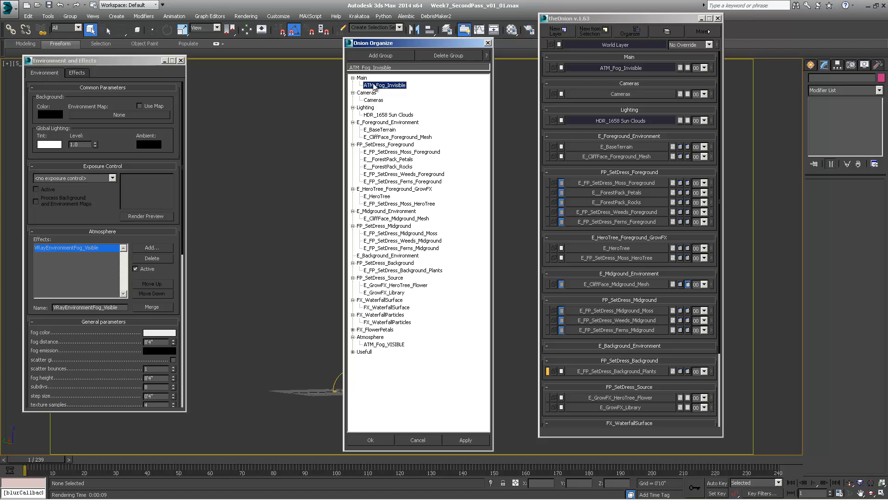
pyautogui.moveTo(379, 85); pyautogui.dragTo(378, 349)
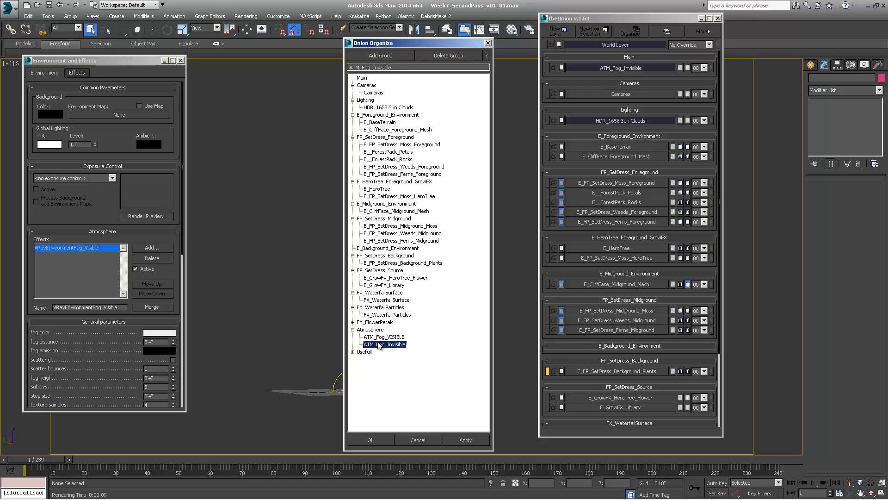
pyautogui.click(360, 442)
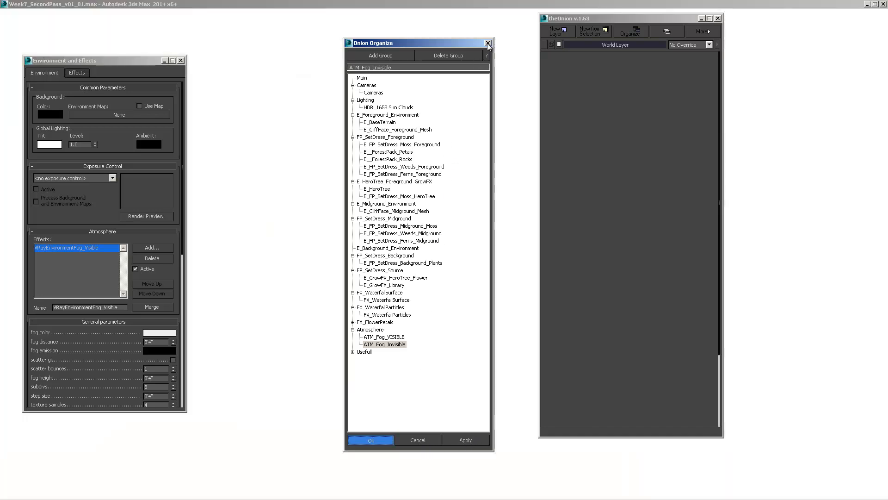
pyautogui.click(488, 44)
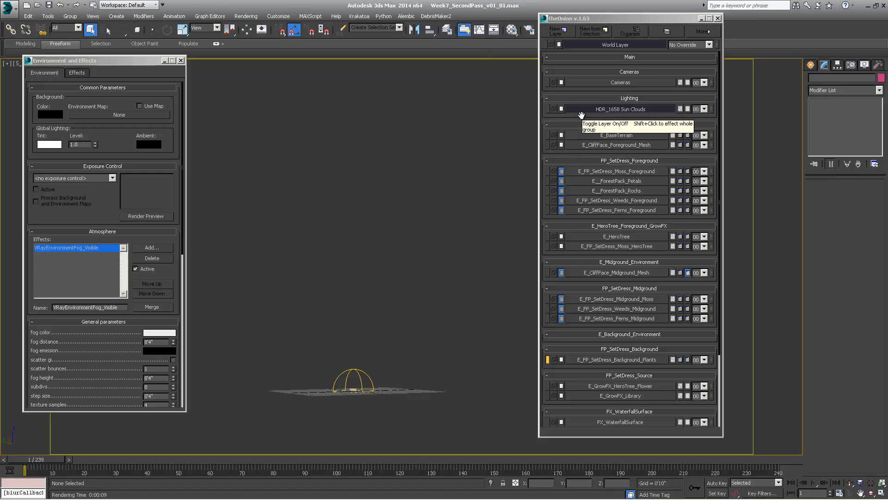
# Step: Turn off the ATM_Fog_VISIBLE layer in the Atmosphere group
pyautogui.moveTo(580, 110); pyautogui.dragTo(582, 22)
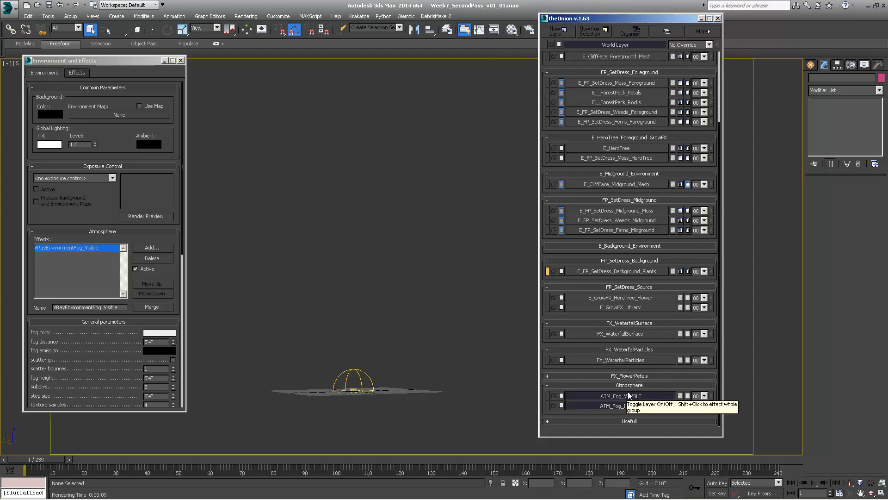
pyautogui.click(613, 396)
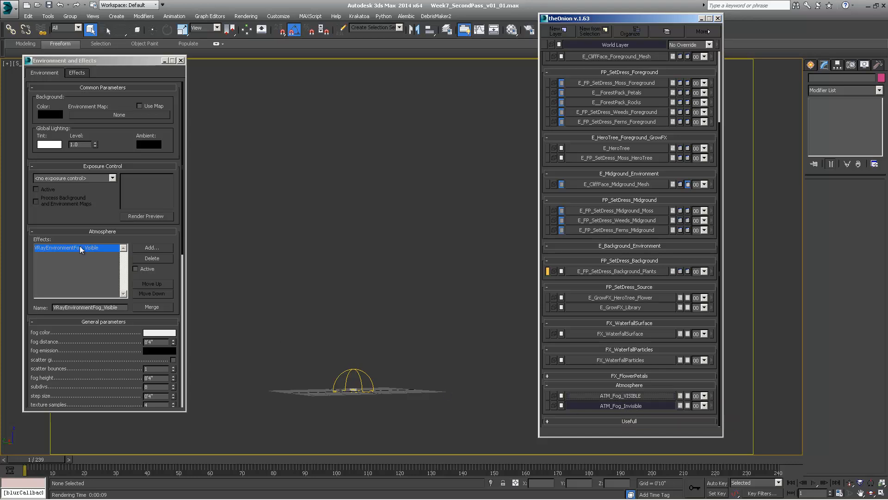
# Step: Add a second VRayEnvironmentFog atmospheric effect and rename it as VRayEnvironmentFog_Invisible
pyautogui.moveTo(102, 60); pyautogui.dragTo(102, 54)
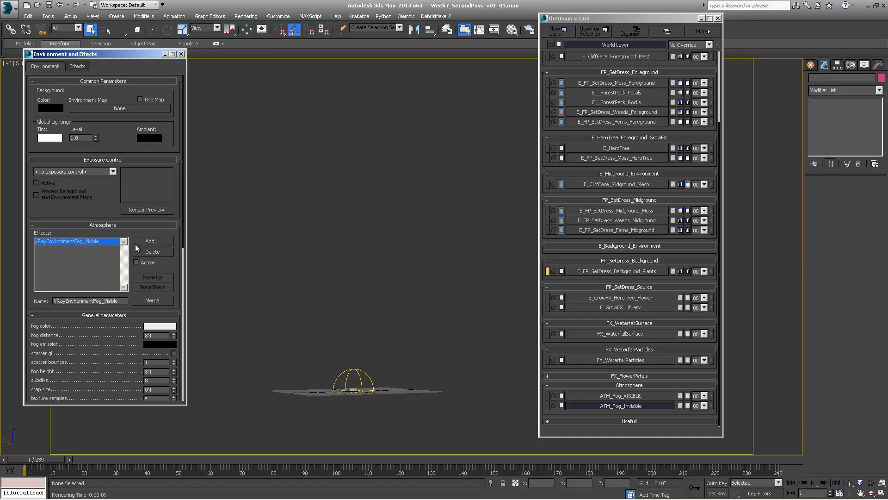
pyautogui.click(152, 241)
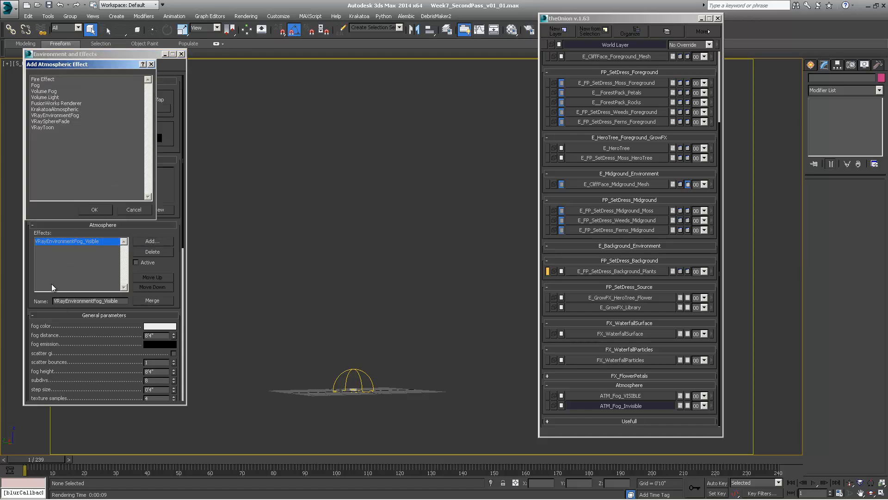
pyautogui.click(51, 115)
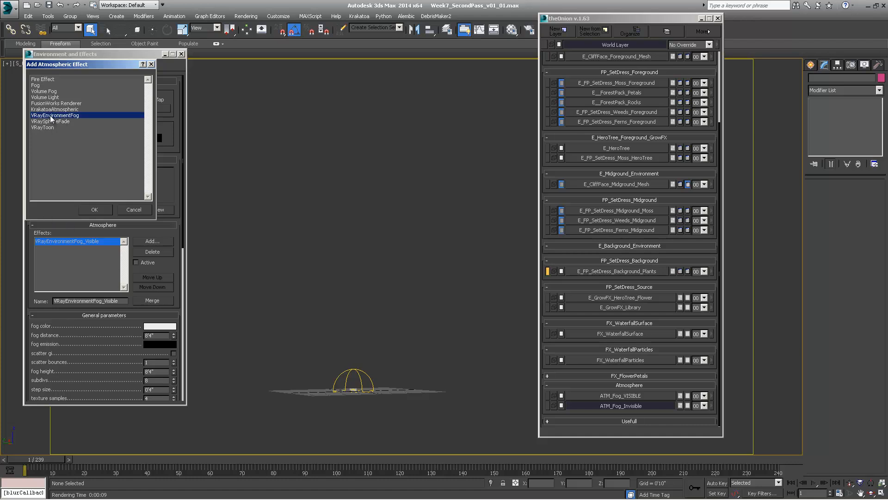
pyautogui.click(93, 210)
pyautogui.click(112, 300)
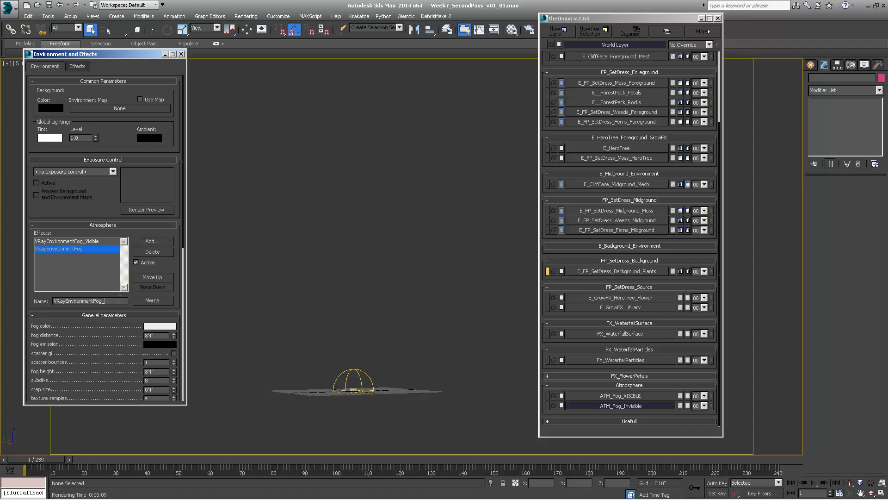
pyautogui.write('_Invisible')
pyautogui.press('Return')
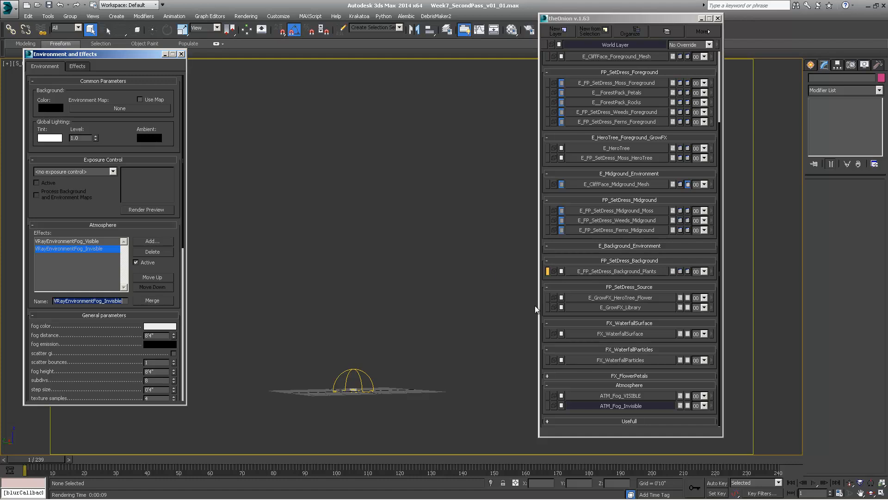
# Step: Assign the VRayEnvironmentFog_Invisible effect to the ATM_Fog_Invisible layer through its atmospherics management
pyautogui.rightClick(617, 405)
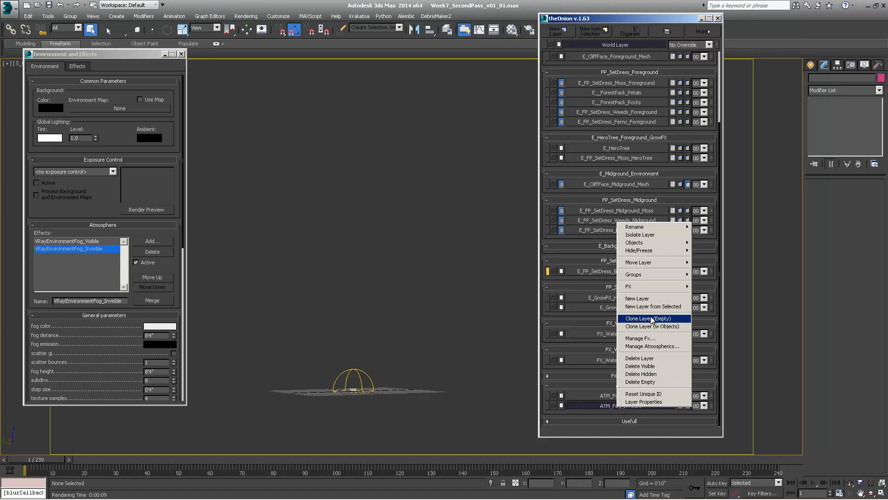
pyautogui.click(651, 346)
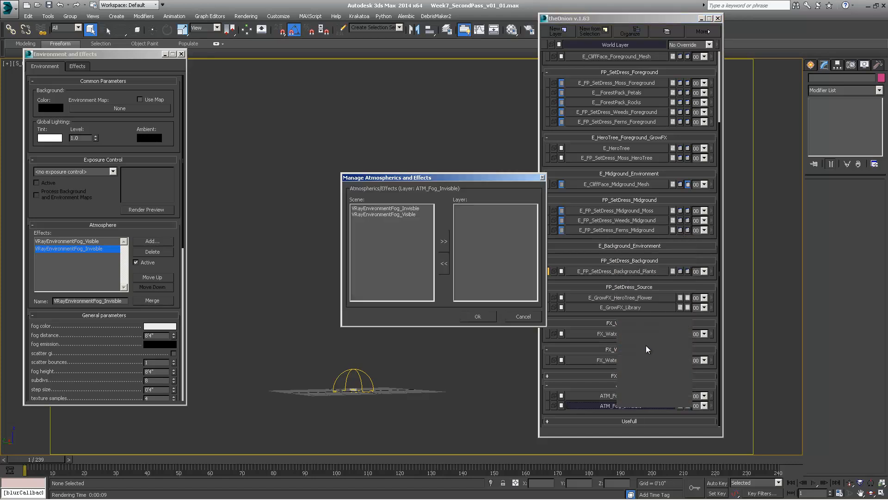
pyautogui.click(390, 209)
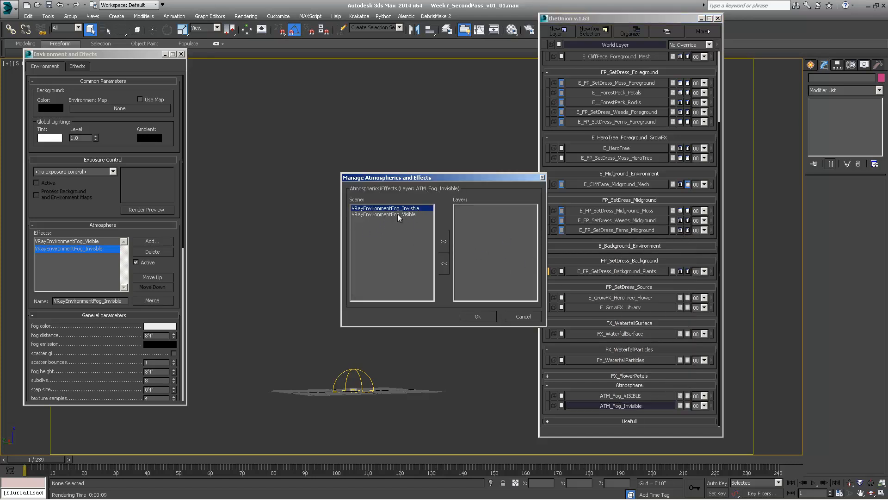
pyautogui.click(444, 241)
pyautogui.click(478, 317)
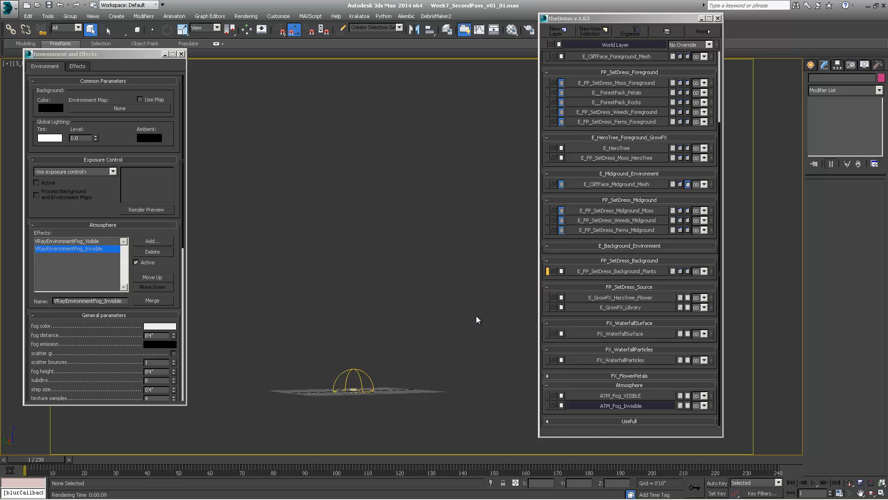
# Step: Toggle the ATM_Fog_Invisible layer to test its fog link, leaving it off and turning on the ATM_Fog_VISIBLE layer
pyautogui.click(632, 407)
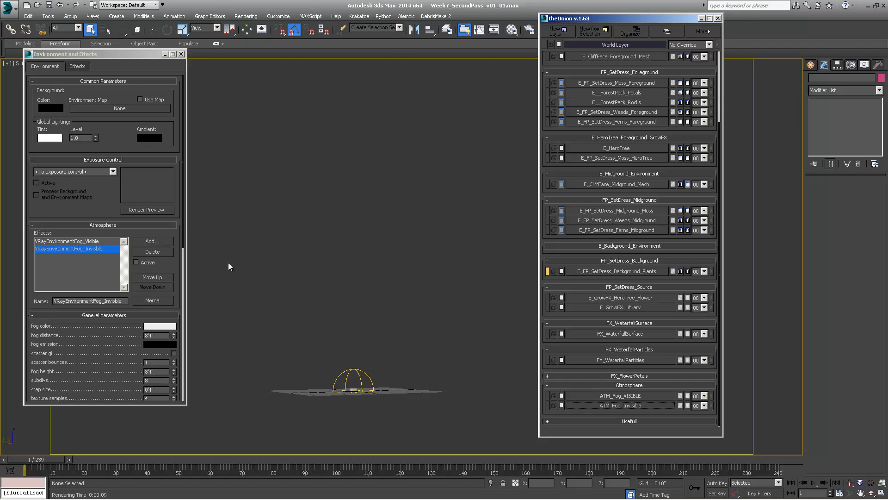
pyautogui.click(636, 407)
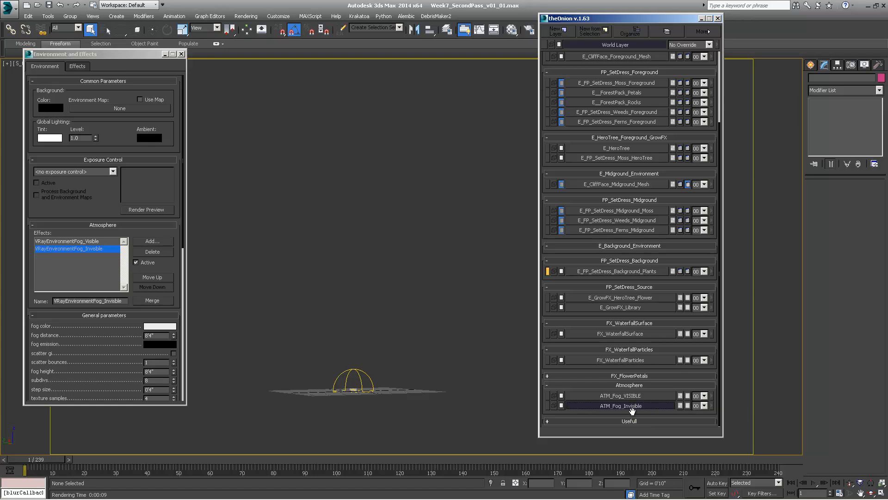
pyautogui.click(632, 408)
pyautogui.click(637, 397)
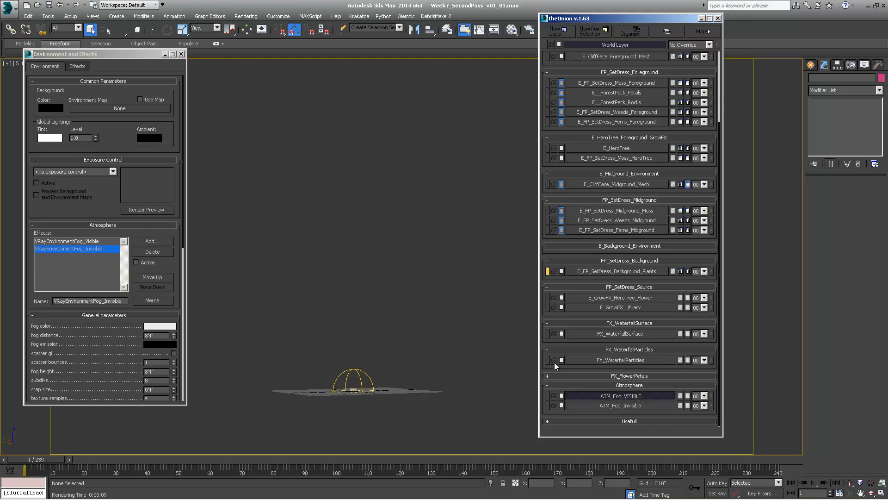
# Step: Select the VRayEnvironmentFog_Visible effect and look through its general parameters and maps
pyautogui.click(82, 243)
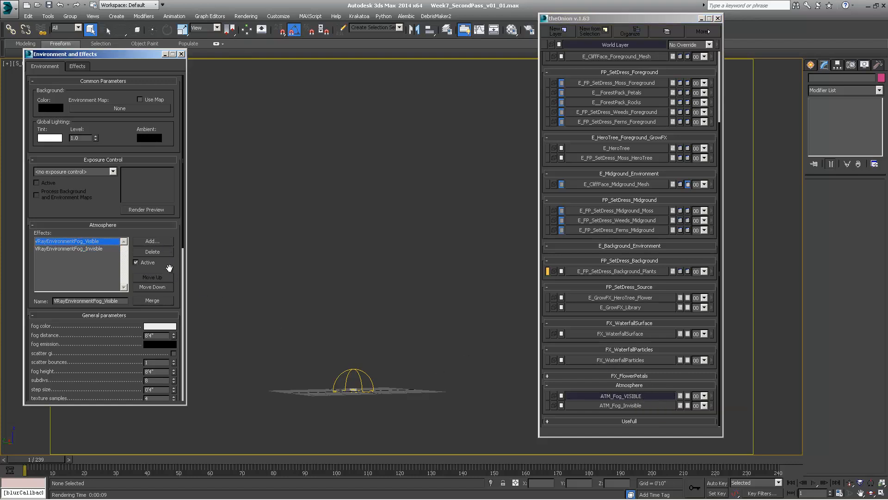
pyautogui.scroll(-3, 169, 268)
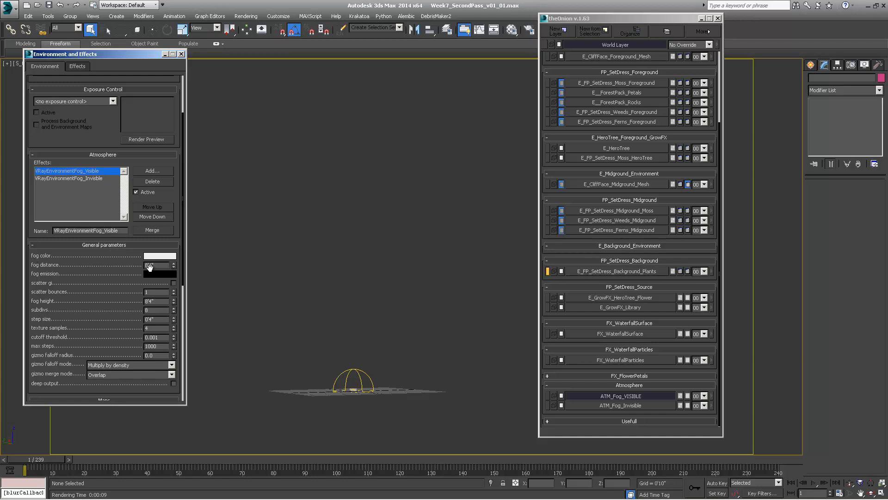
pyautogui.scroll(-2, 128, 278)
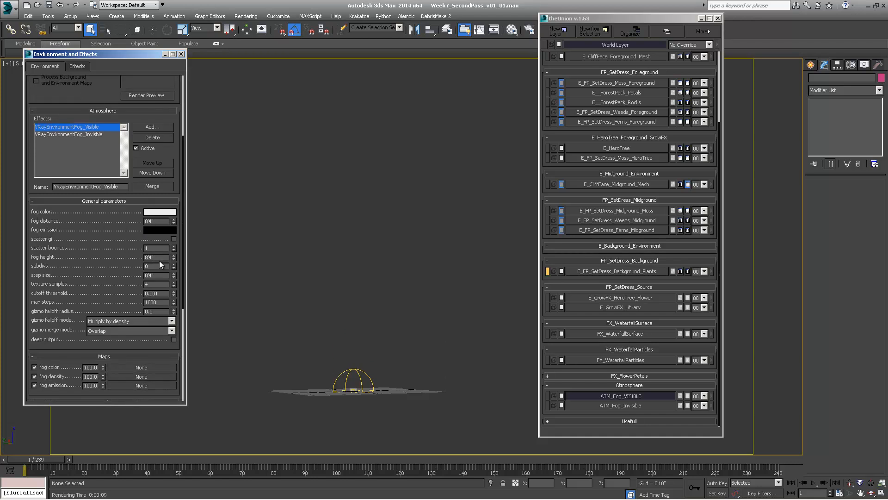
pyautogui.scroll(-7, 95, 251)
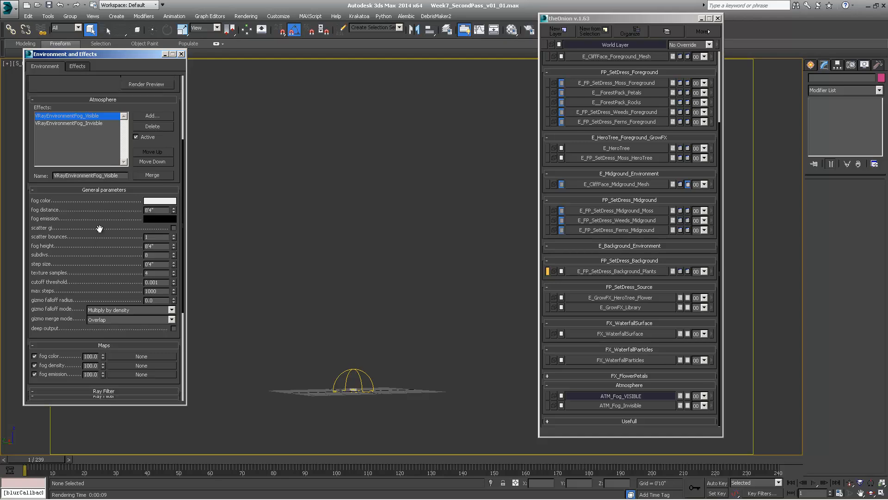
pyautogui.scroll(9, 124, 158)
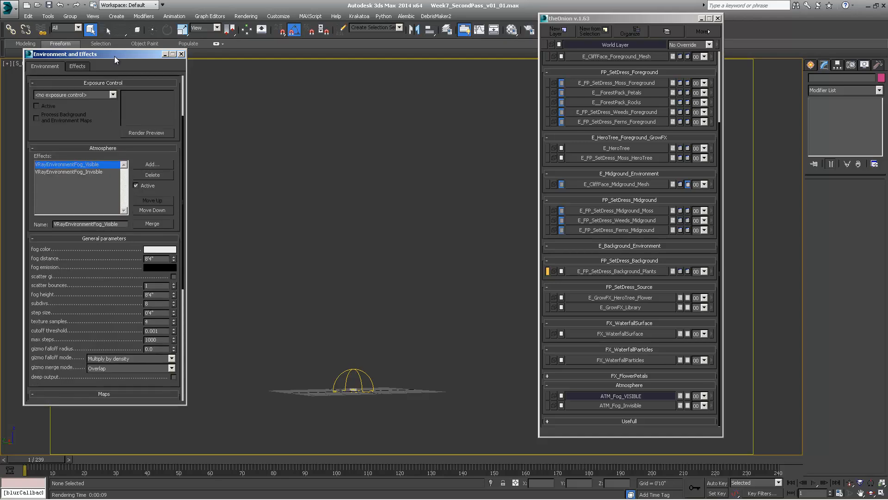
pyautogui.moveTo(115, 56); pyautogui.dragTo(114, 85)
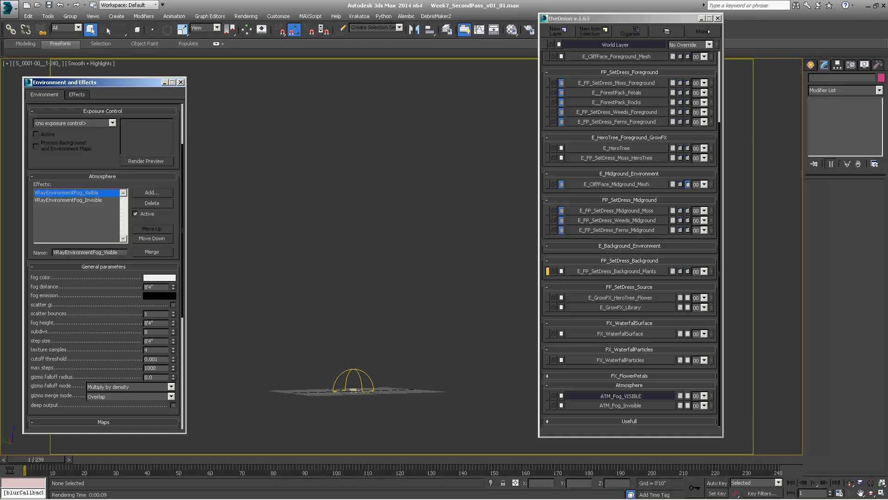
# Step: Render the frame with the visible fog's default settings and compare the alpha and RGB channels
pyautogui.hotkey('shift', 'q')
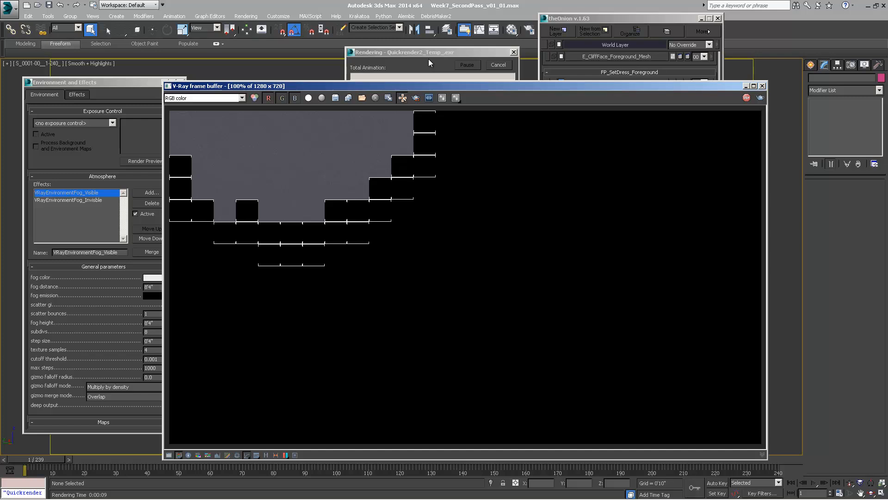
pyautogui.click(309, 98)
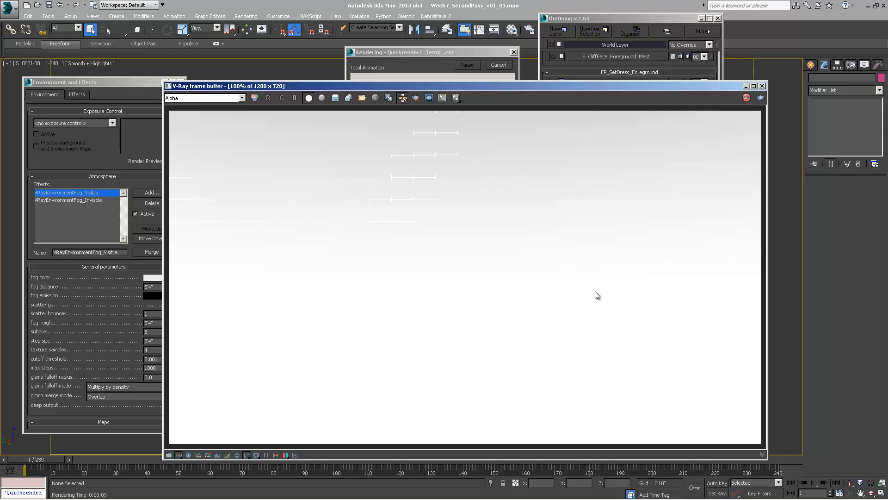
pyautogui.click(309, 98)
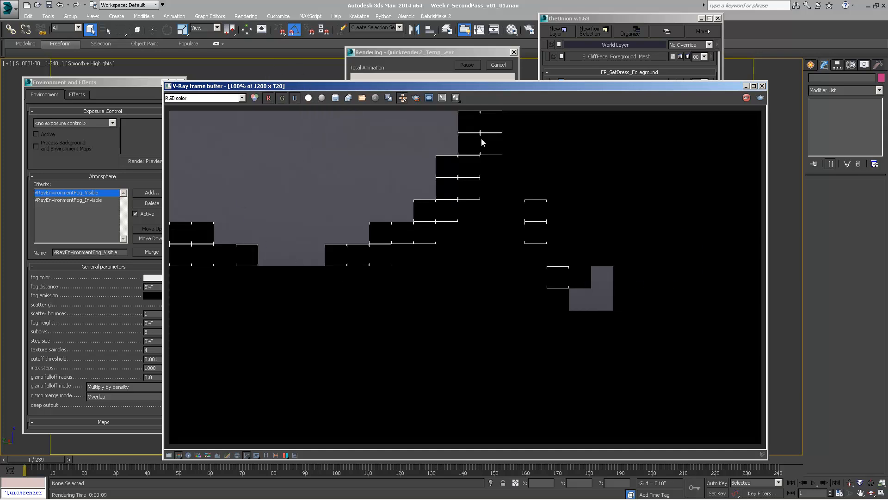
pyautogui.moveTo(400, 86); pyautogui.dragTo(429, 77)
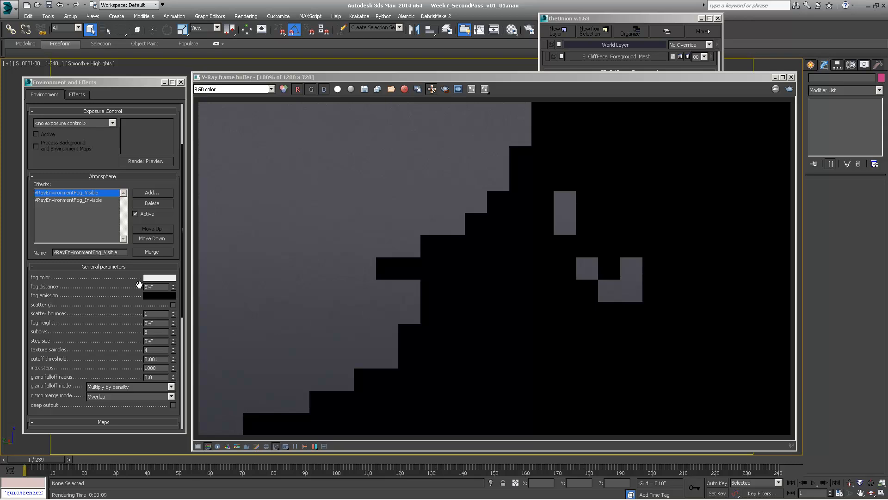
# Step: Show the render's alpha channel and darken the visible fog's color to a grey of about 131
pyautogui.doubleClick(157, 323)
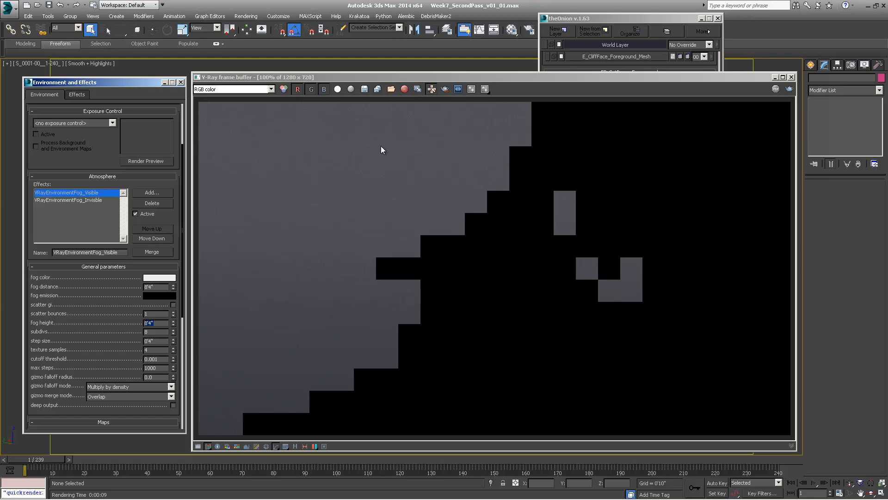
pyautogui.click(338, 88)
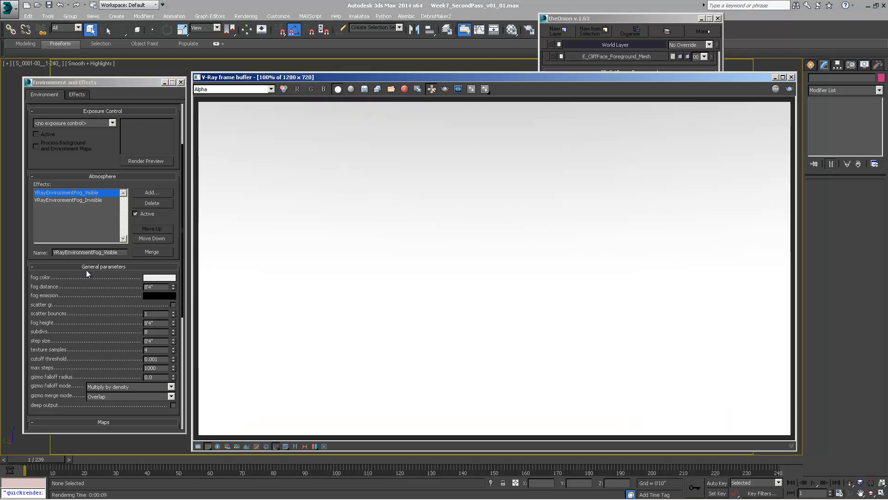
pyautogui.click(154, 278)
pyautogui.moveTo(272, 122); pyautogui.dragTo(271, 90)
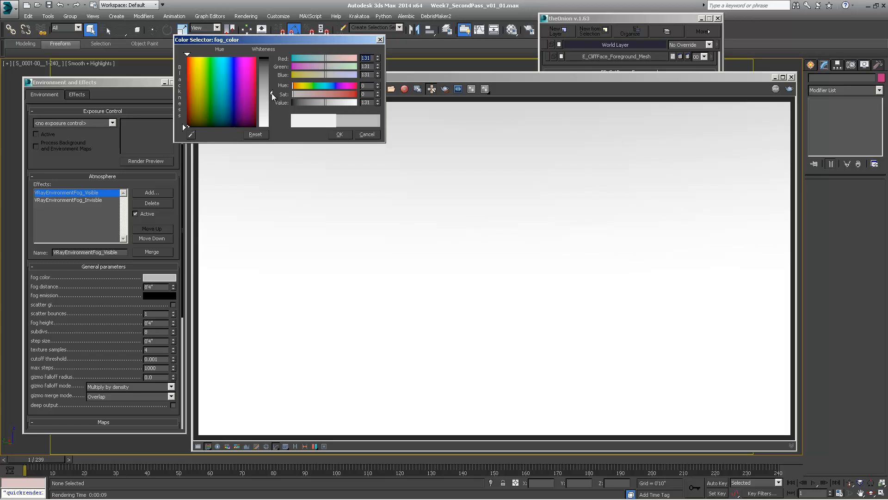
pyautogui.click(339, 134)
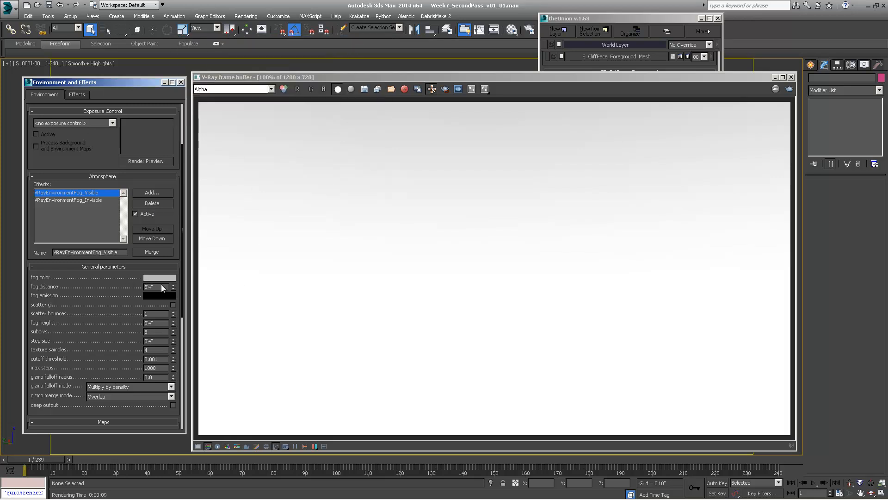
# Step: Set the visible fog's distance to 1000'0" and render the frame again
pyautogui.write('1000')
pyautogui.press('Return')
pyautogui.press('F9')
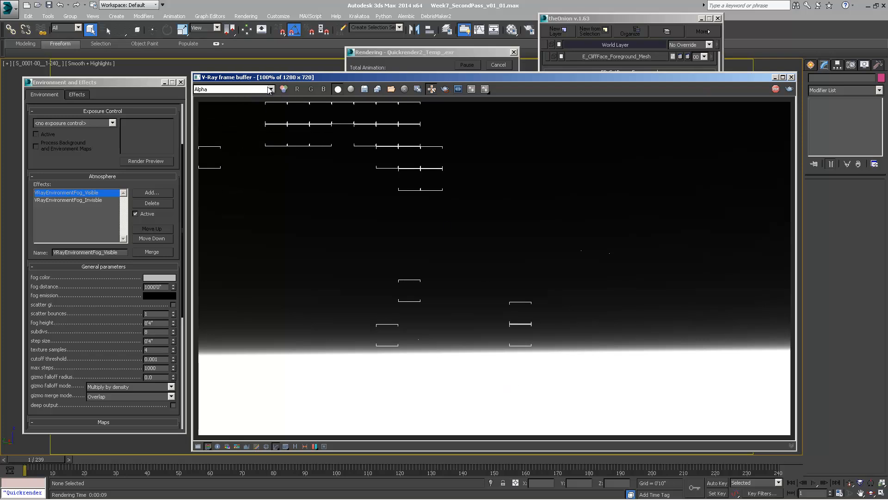
# Step: Switch the render display from Alpha to RGB color to examine the fog, and cancel the running render
pyautogui.click(252, 90)
pyautogui.click(161, 326)
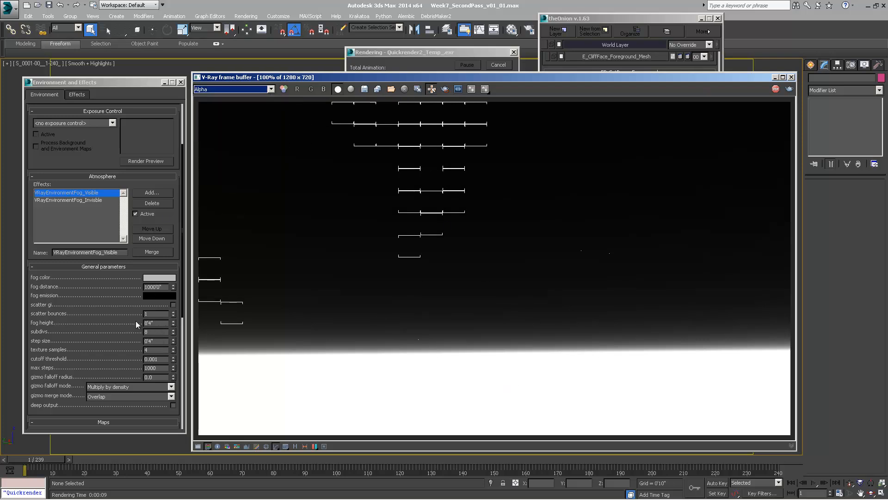
pyautogui.click(161, 316)
pyautogui.click(232, 89)
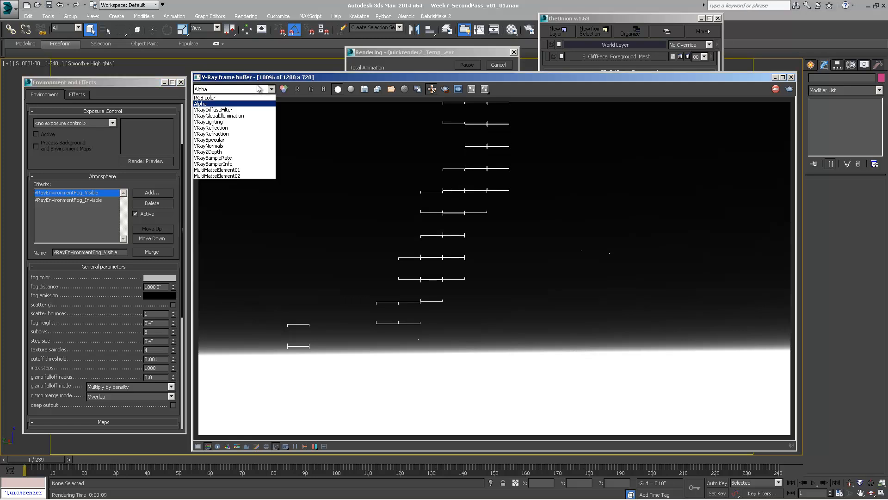
pyautogui.click(211, 96)
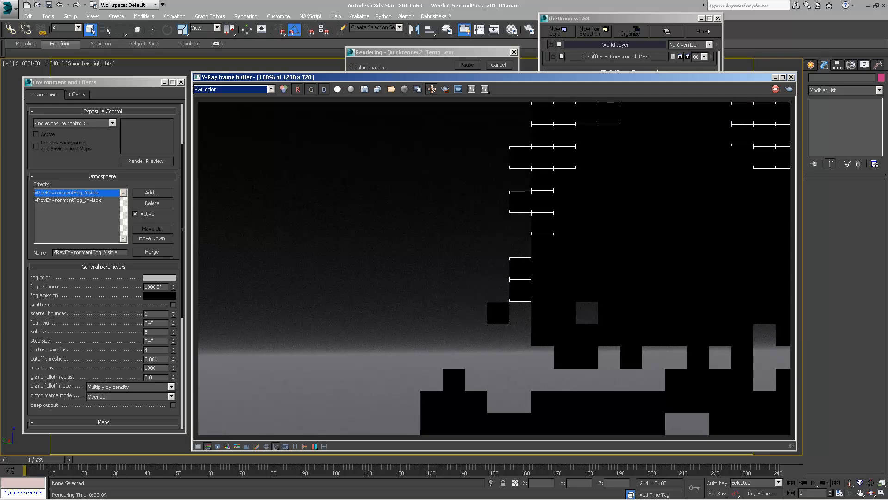
pyautogui.click(392, 53)
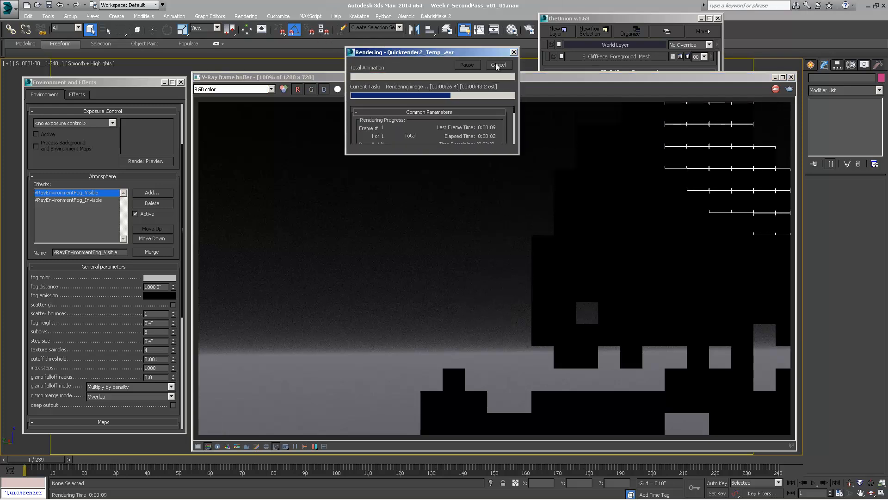
pyautogui.click(491, 66)
# Step: Set the visible fog's height to 100'0"
pyautogui.doubleClick(156, 324)
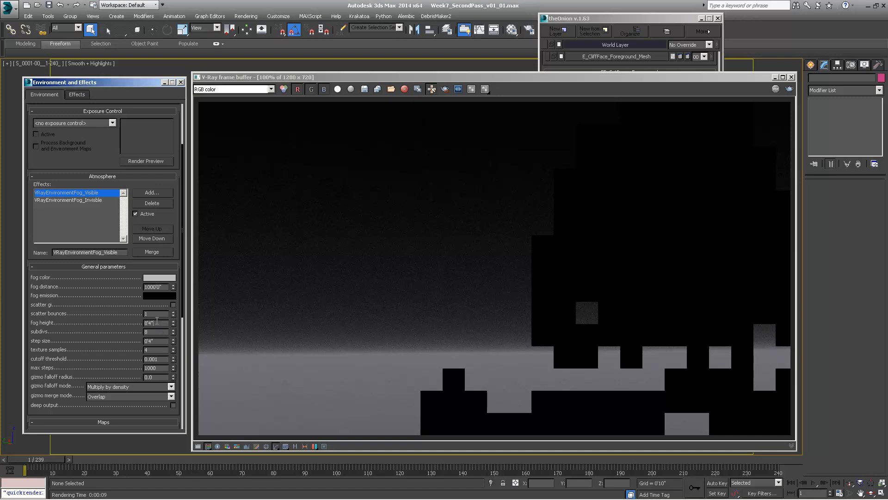
pyautogui.write('100')
pyautogui.press('Return')
# Step: Render the frame with the raised fog height and compare its alpha channel with the RGB color
pyautogui.hotkey('shift', 'q')
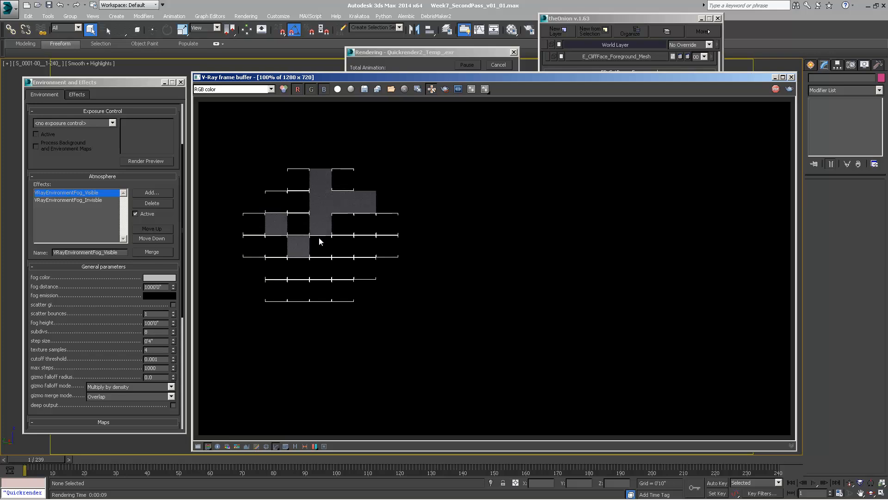
pyautogui.click(337, 89)
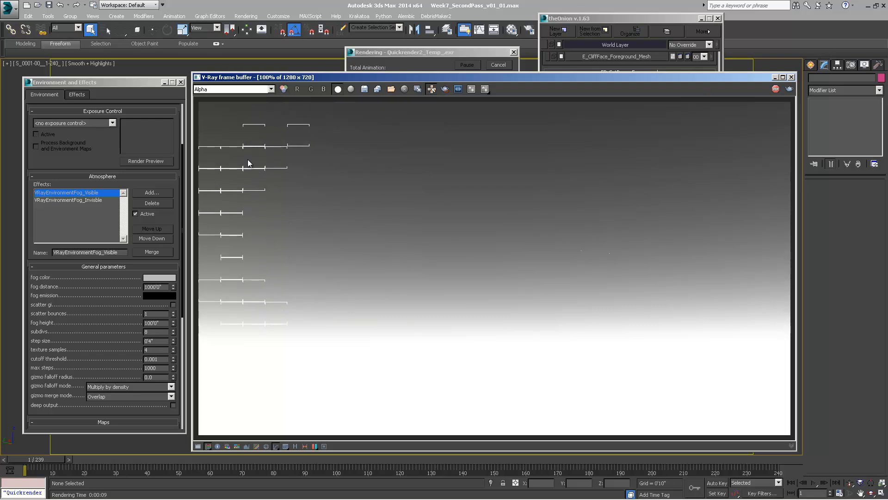
pyautogui.click(337, 89)
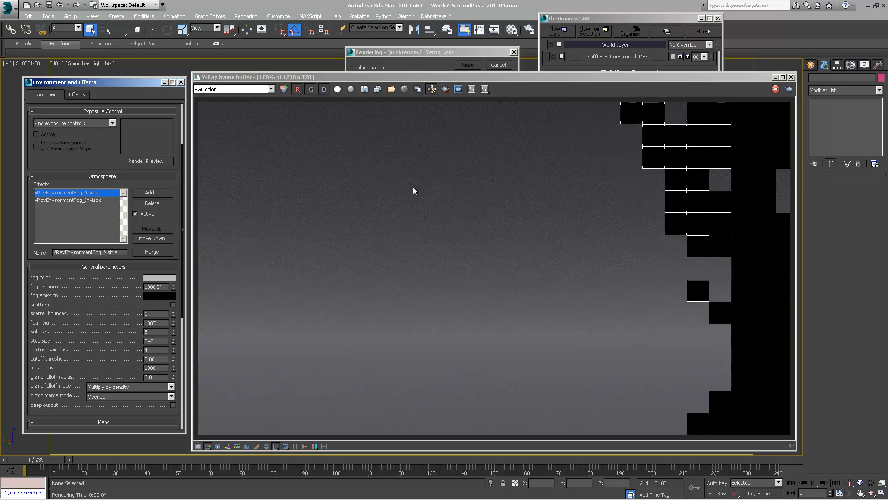
# Step: Compare the alpha channel of the finished fog render with its RGB color
pyautogui.moveTo(430, 79); pyautogui.dragTo(409, 72)
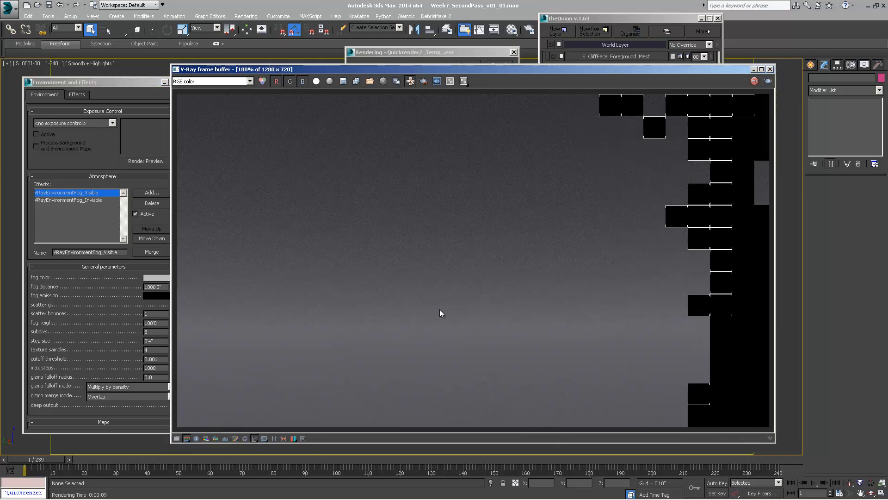
pyautogui.moveTo(344, 71); pyautogui.dragTo(372, 59)
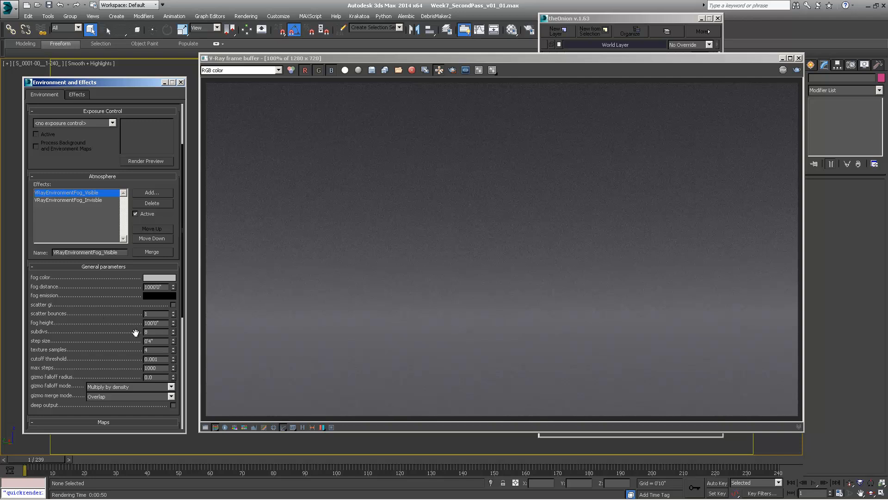
pyautogui.doubleClick(161, 325)
pyautogui.moveTo(474, 60); pyautogui.dragTo(495, 58)
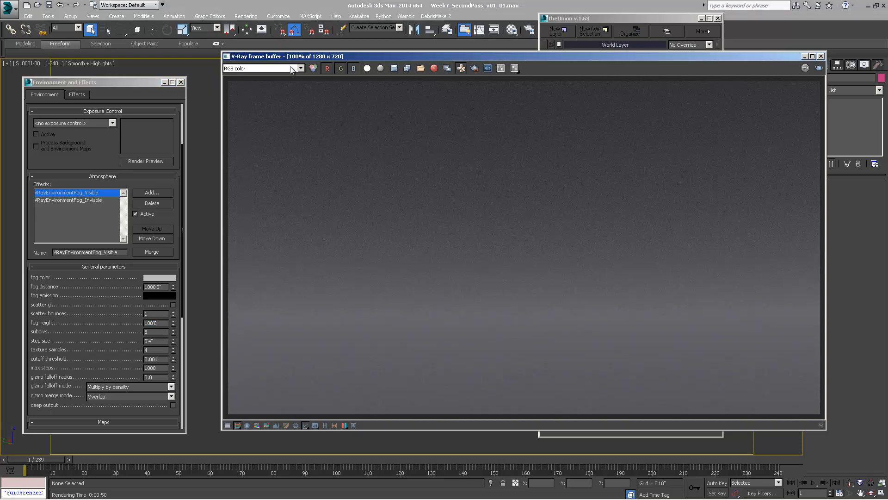
pyautogui.click(367, 68)
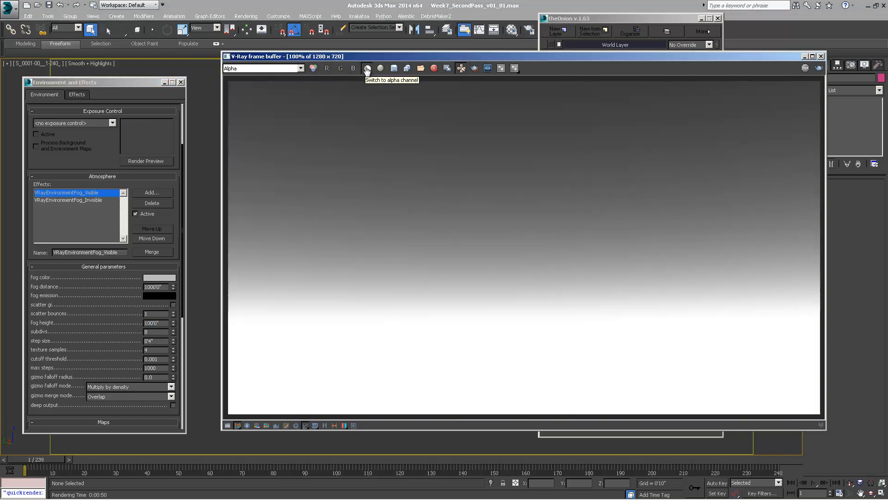
pyautogui.click(367, 69)
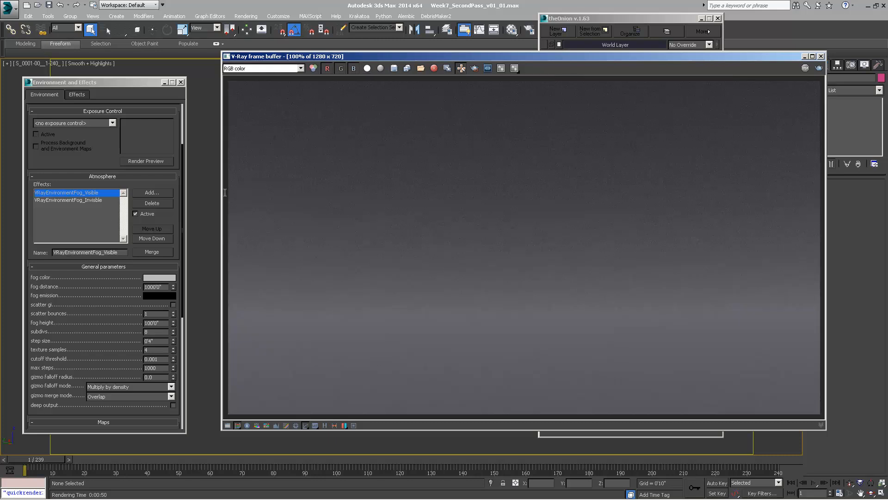
# Step: Set the visible fog's height to 50'0"
pyautogui.click(160, 323)
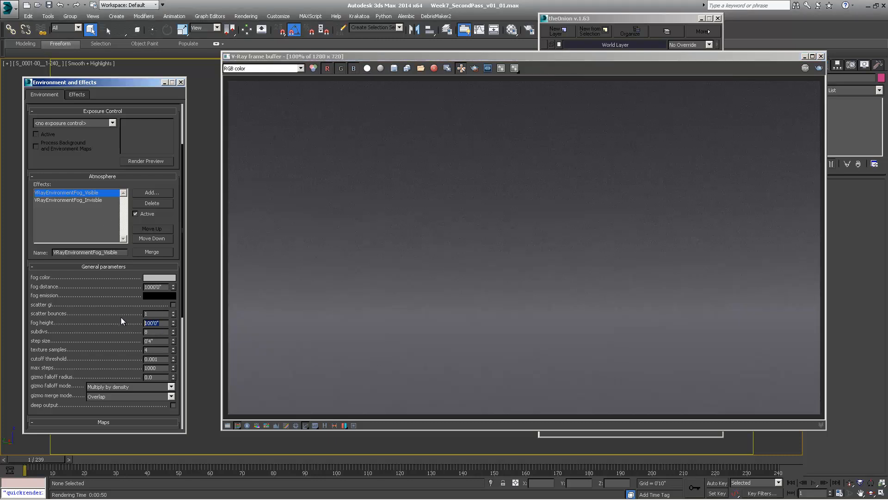
pyautogui.write("50'")
pyautogui.press('Return')
# Step: Try a different fog distance, return it to 1000'0", and enable scatter GI for the visible fog
pyautogui.click(160, 341)
pyautogui.doubleClick(162, 287)
pyautogui.doubleClick(158, 340)
pyautogui.doubleClick(167, 286)
pyautogui.write('8300')
pyautogui.press('Return')
pyautogui.doubleClick(158, 342)
pyautogui.doubleClick(168, 288)
pyautogui.write('1')
pyautogui.press('Return')
# Step: Test-render the frame with the lower fog height, compare its alpha channel with the RGB color, and cancel the render
pyautogui.moveTo(590, 56); pyautogui.dragTo(561, 96)
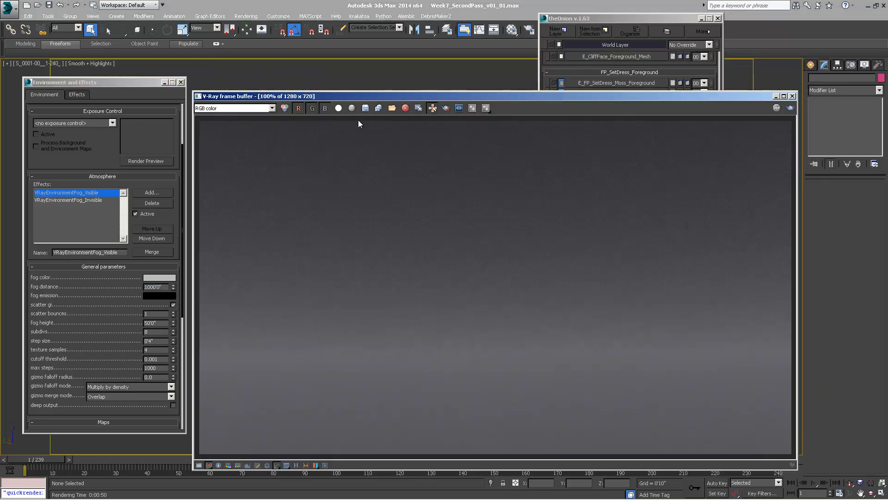
pyautogui.hotkey('shift', 'q')
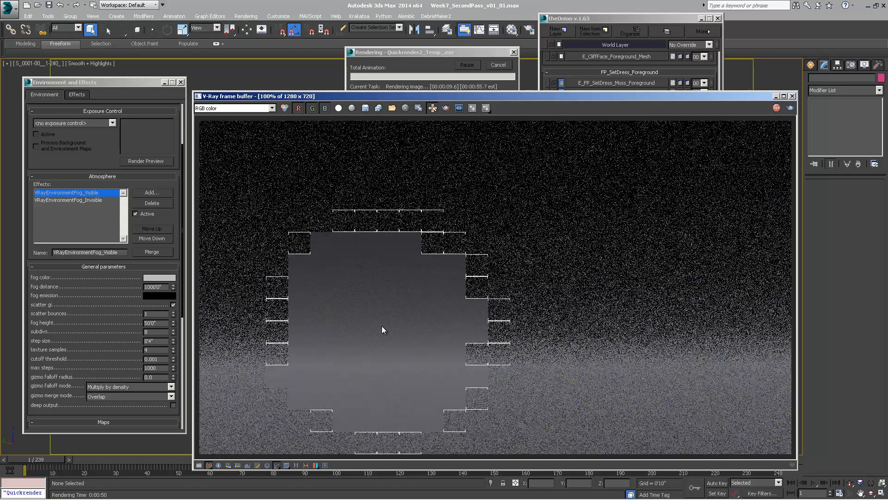
pyautogui.click(339, 109)
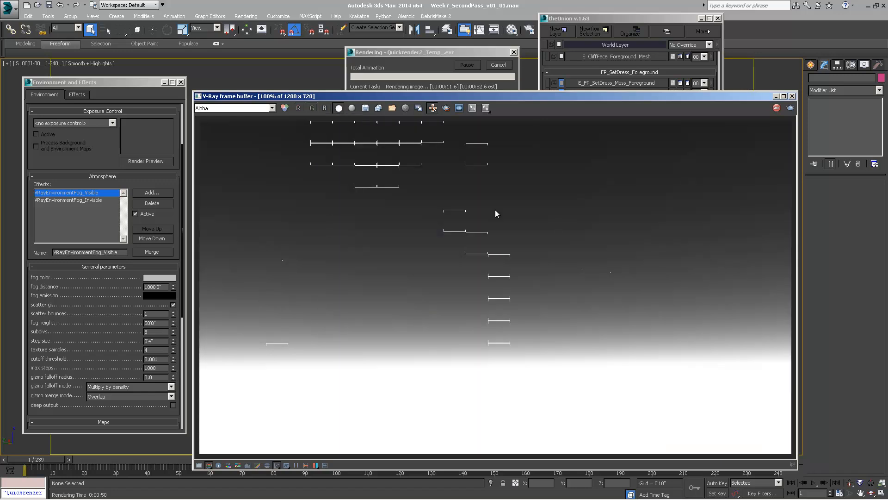
pyautogui.click(339, 109)
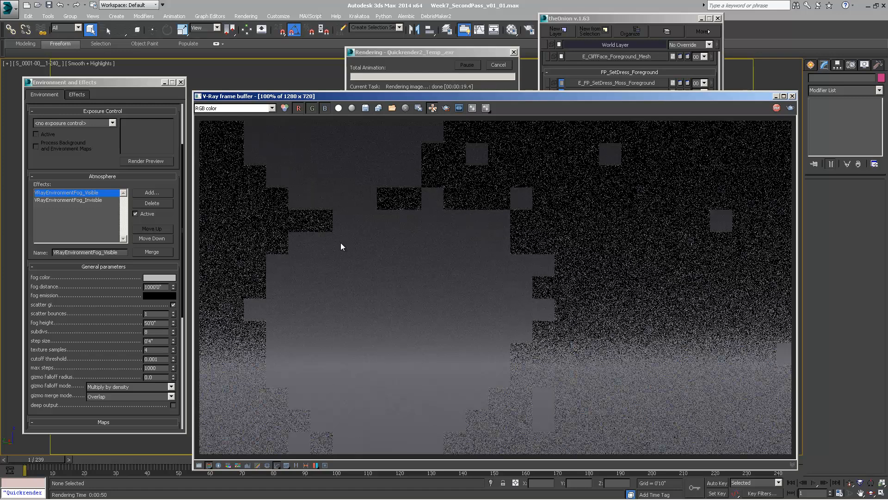
pyautogui.press('Escape')
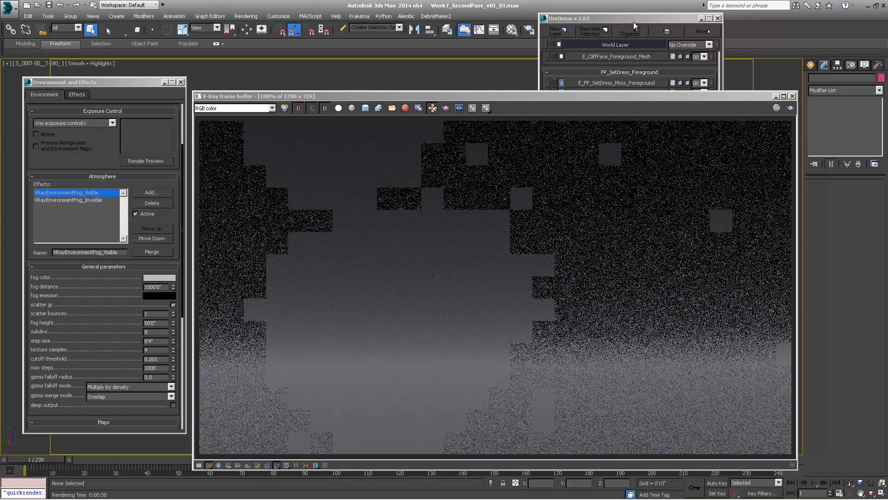
# Step: Turn on the moss, petals, rocks, weeds and ferns layers of the FP_SetDress_Foreground group in theOnion
pyautogui.moveTo(633, 21); pyautogui.dragTo(624, 20)
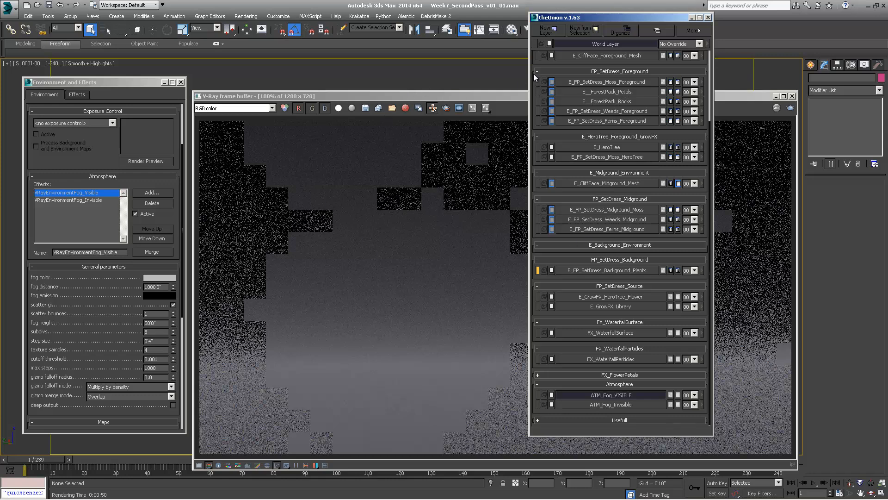
pyautogui.moveTo(607, 19); pyautogui.dragTo(631, 17)
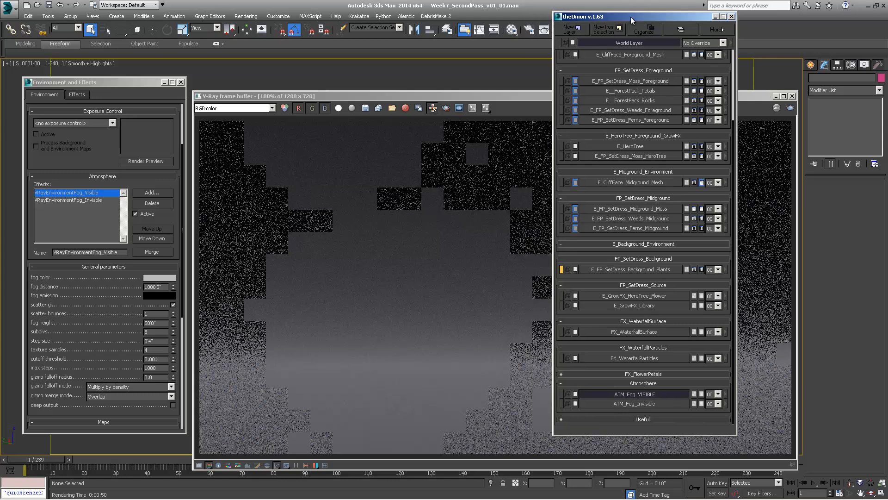
pyautogui.click(647, 82)
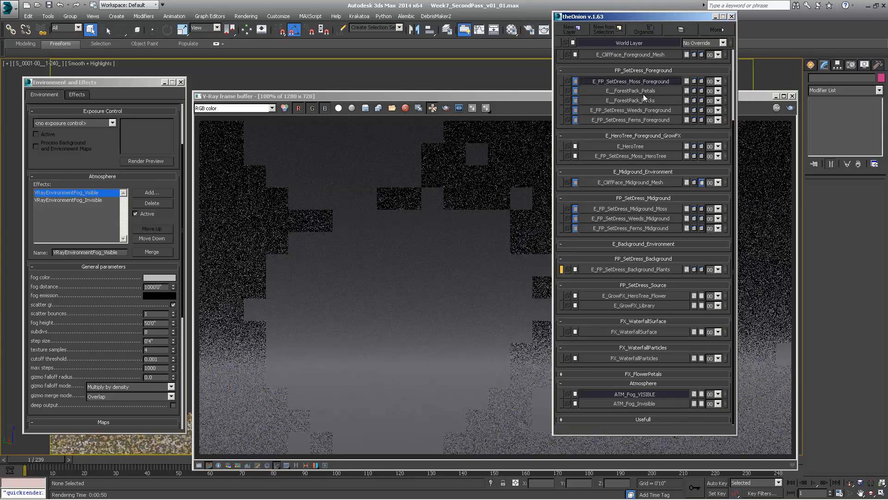
pyautogui.keyDown('ctrl'); pyautogui.click(646, 92); pyautogui.keyUp('ctrl')
pyautogui.keyDown('ctrl'); pyautogui.click(646, 100); pyautogui.keyUp('ctrl')
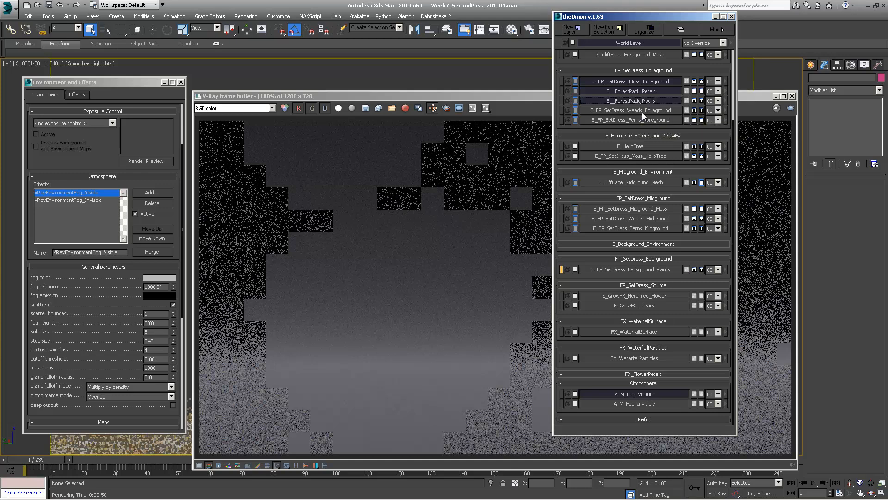
pyautogui.keyDown('ctrl'); pyautogui.click(642, 110); pyautogui.keyUp('ctrl')
pyautogui.keyDown('ctrl'); pyautogui.click(643, 120); pyautogui.keyUp('ctrl')
# Step: Turn on both hero tree layers, the three FP_SetDress_Midground layers and the E_CliffFace_Midground_Mesh layer
pyautogui.keyDown('ctrl'); pyautogui.click(635, 146); pyautogui.keyUp('ctrl')
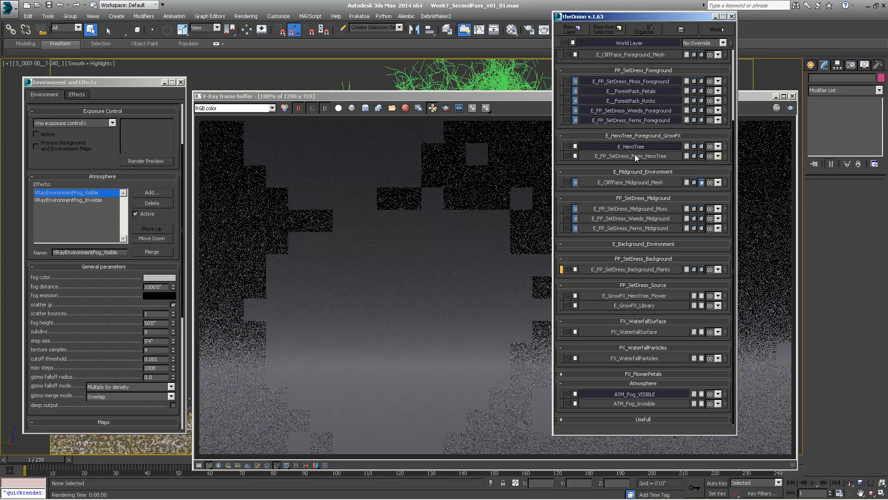
pyautogui.keyDown('ctrl'); pyautogui.click(637, 158); pyautogui.keyUp('ctrl')
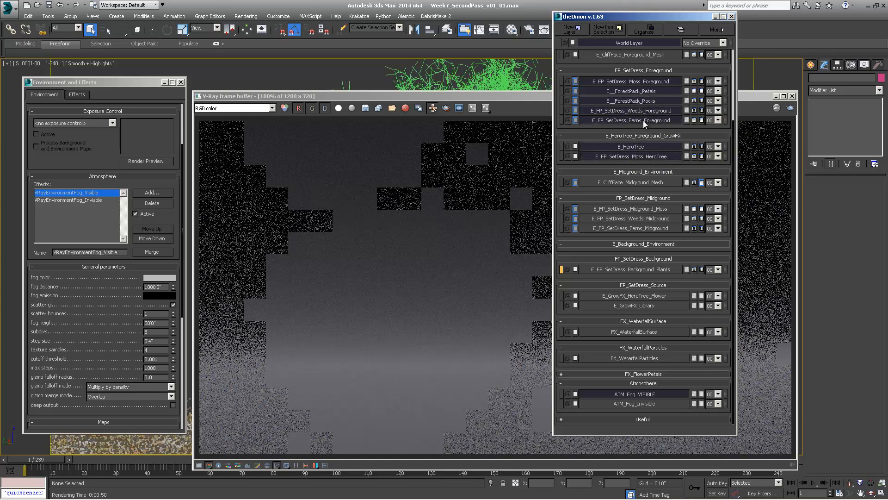
pyautogui.keyDown('ctrl'); pyautogui.click(640, 210); pyautogui.keyUp('ctrl')
pyautogui.keyDown('ctrl'); pyautogui.click(643, 218); pyautogui.keyUp('ctrl')
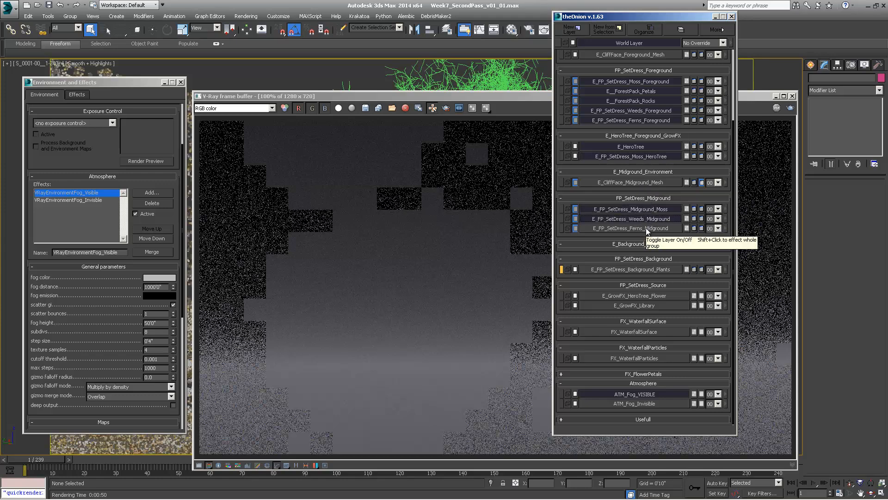
pyautogui.keyDown('ctrl'); pyautogui.click(646, 228); pyautogui.keyUp('ctrl')
pyautogui.keyDown('ctrl'); pyautogui.click(642, 183); pyautogui.keyUp('ctrl')
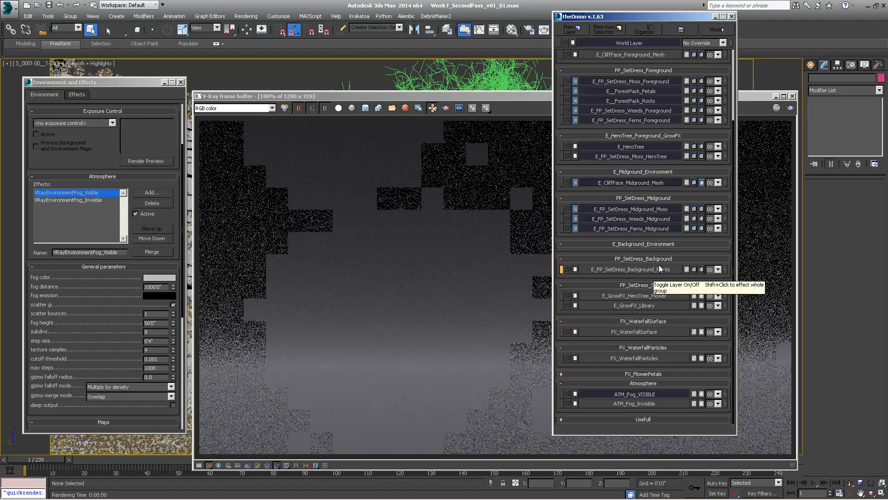
# Step: Add an alternate material slot to the E_FP_SetDress_Moss_Foreground layer, then delete the slot and turn the layer back on
pyautogui.moveTo(473, 96); pyautogui.dragTo(401, 101)
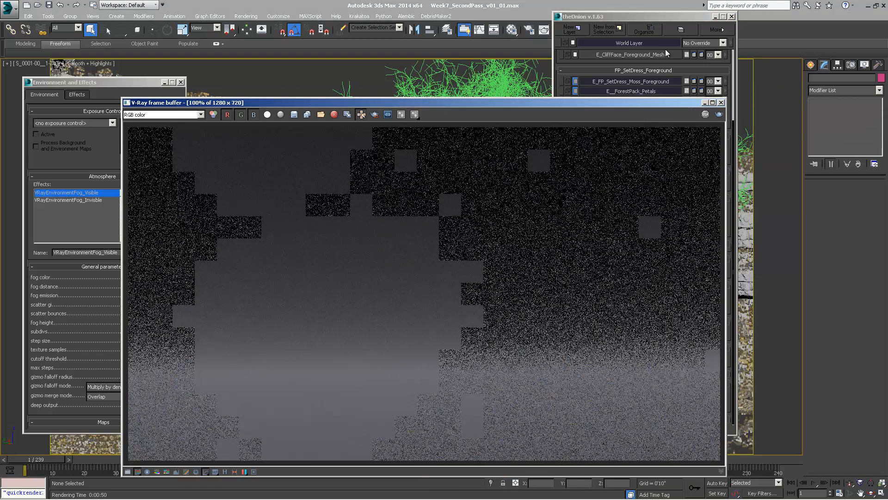
pyautogui.click(662, 16)
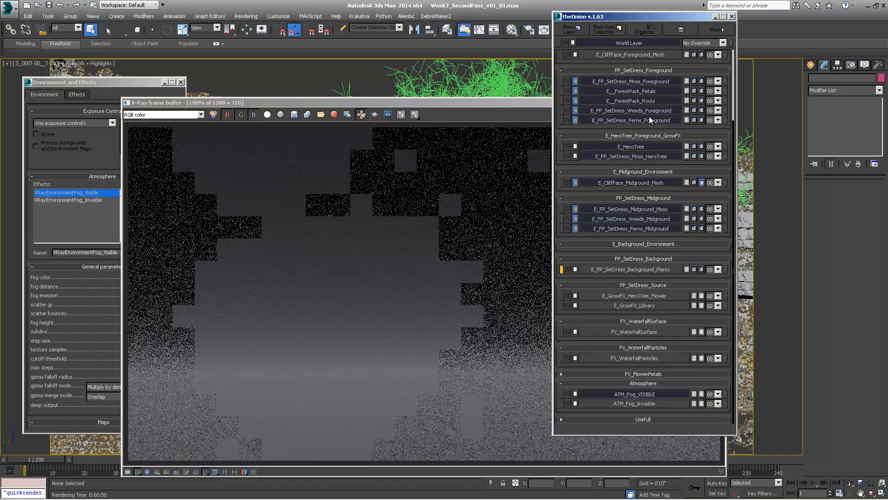
pyautogui.rightClick(689, 82)
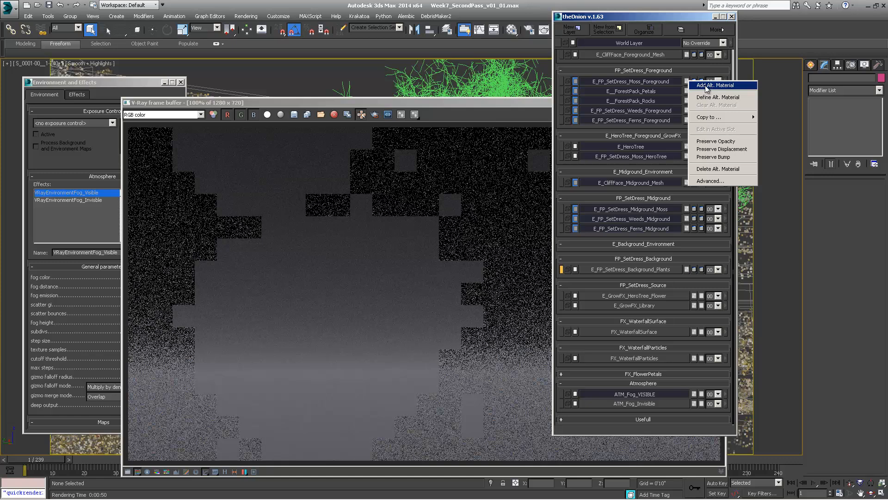
pyautogui.click(706, 86)
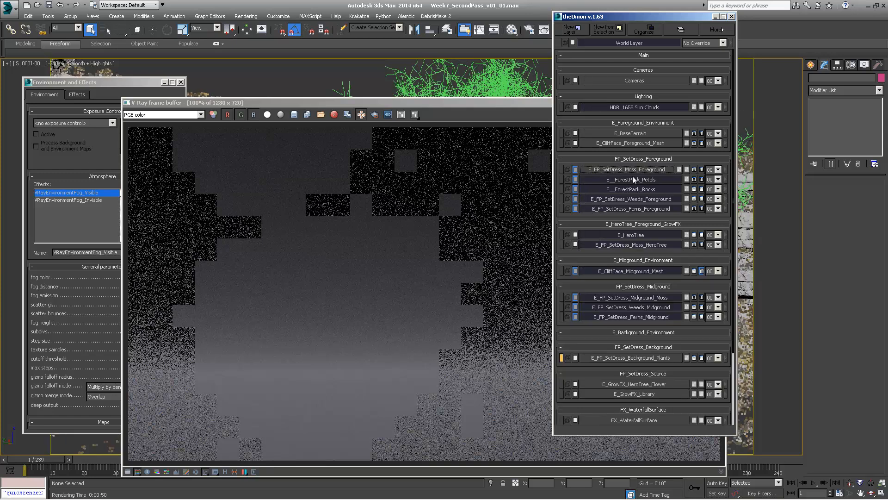
pyautogui.rightClick(679, 170)
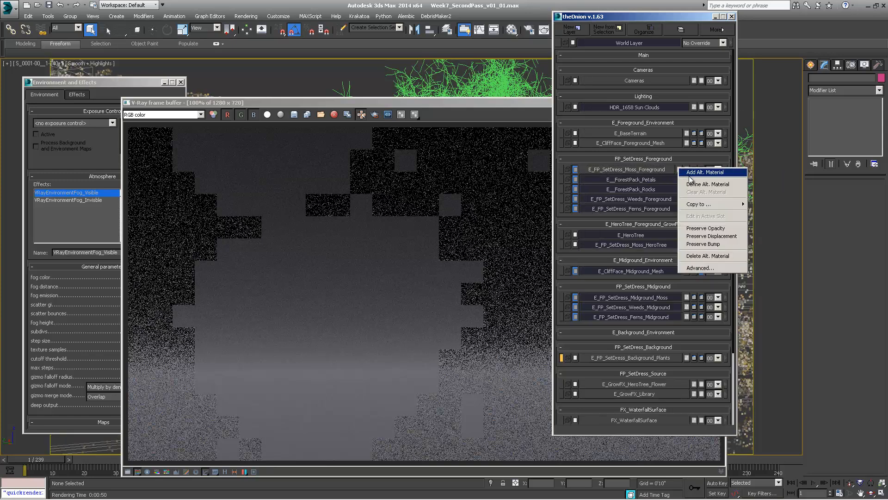
pyautogui.click(698, 256)
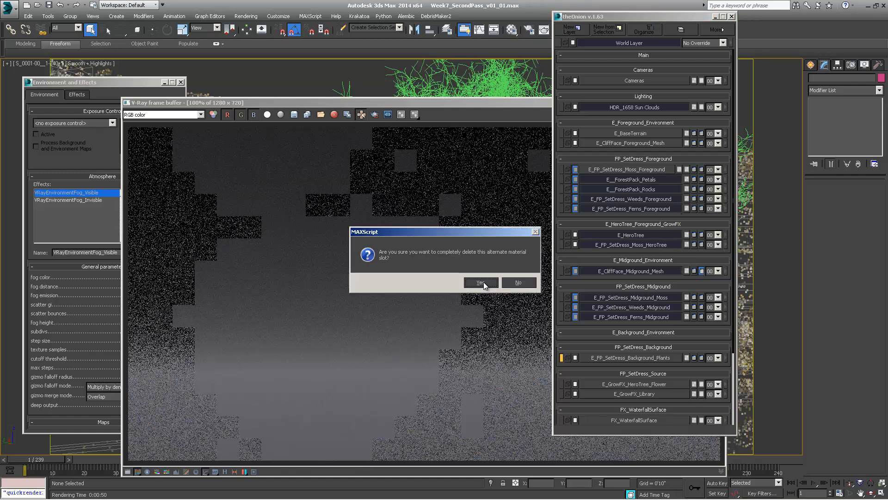
pyautogui.click(481, 283)
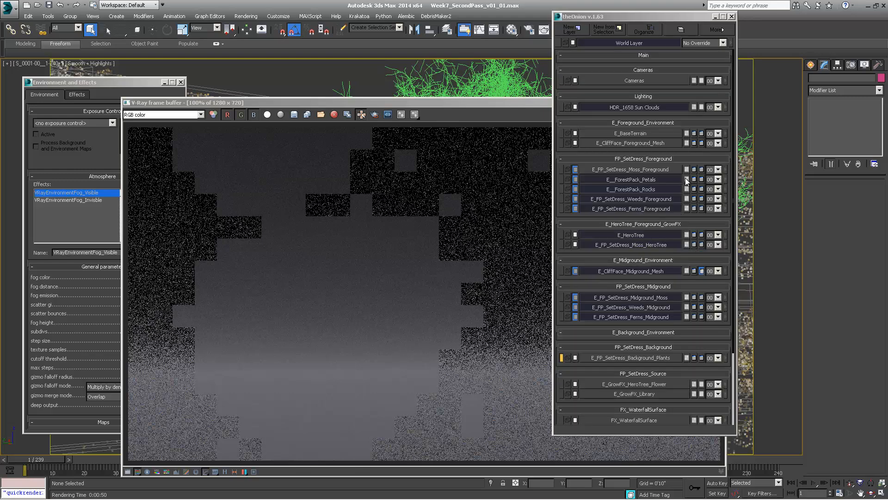
pyautogui.click(665, 172)
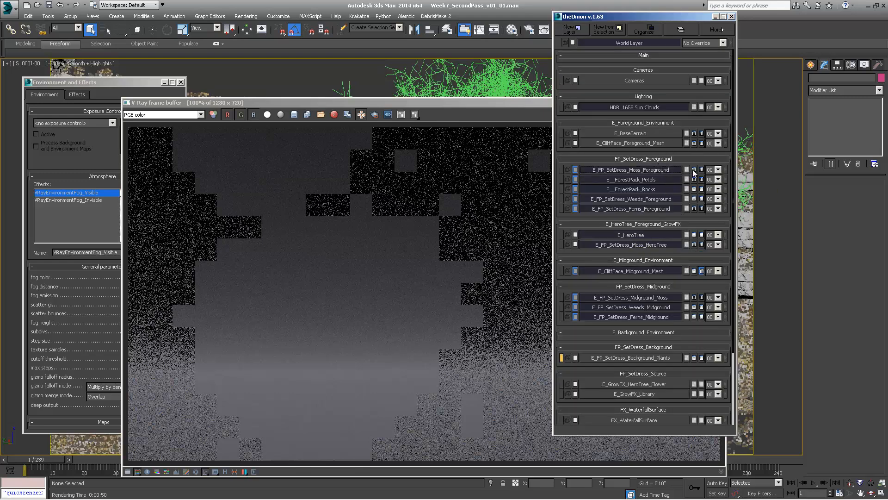
# Step: Define a VRayMtl as the alternate material of the E_FP_SetDress_Moss_Foreground layer and apply it
pyautogui.click(686, 170)
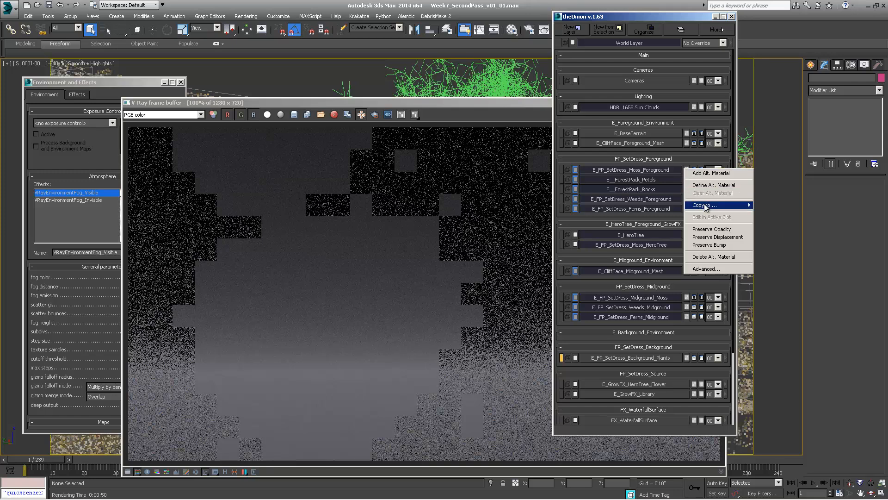
pyautogui.click(707, 186)
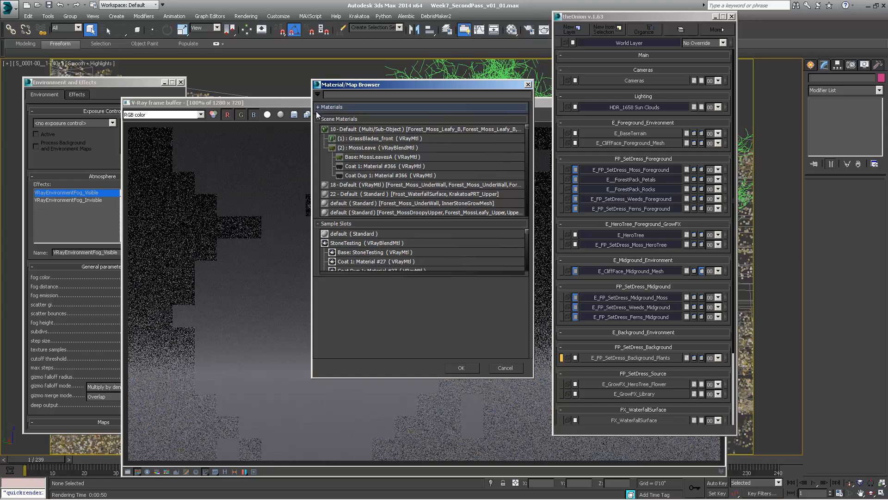
pyautogui.moveTo(343, 84); pyautogui.dragTo(358, 75)
pyautogui.click(342, 96)
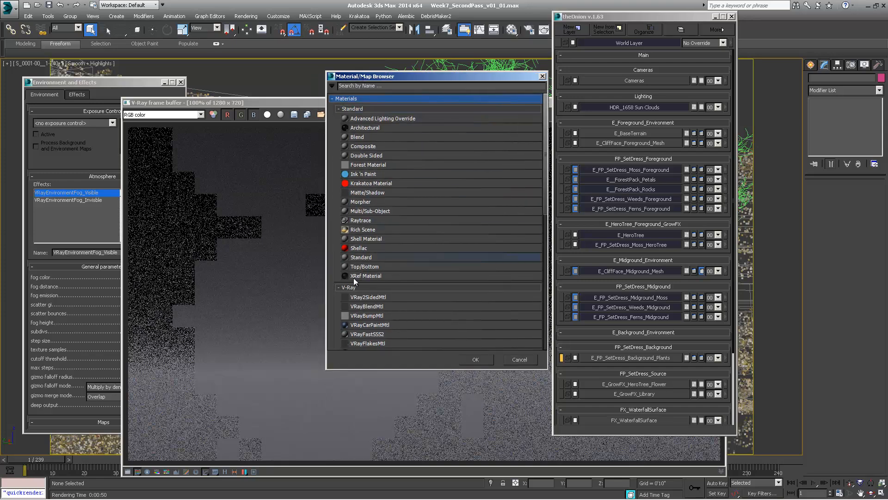
pyautogui.scroll(-3, 370, 306)
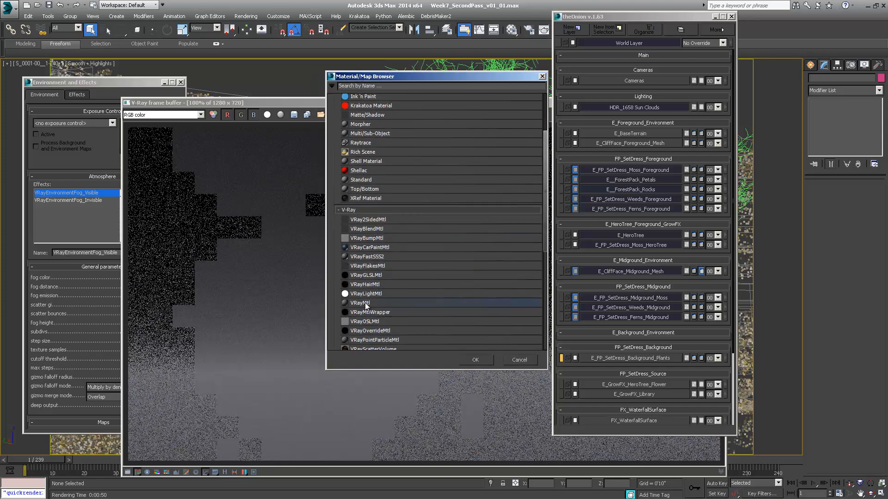
pyautogui.doubleClick(365, 302)
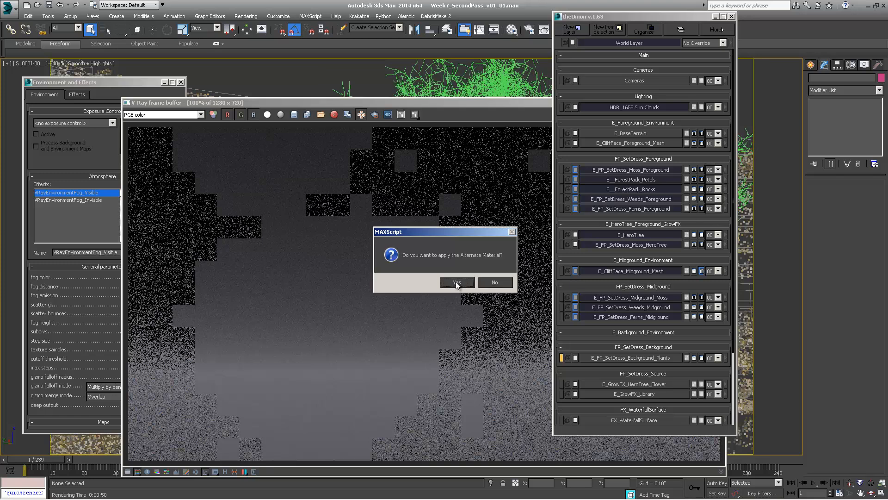
pyautogui.click(456, 283)
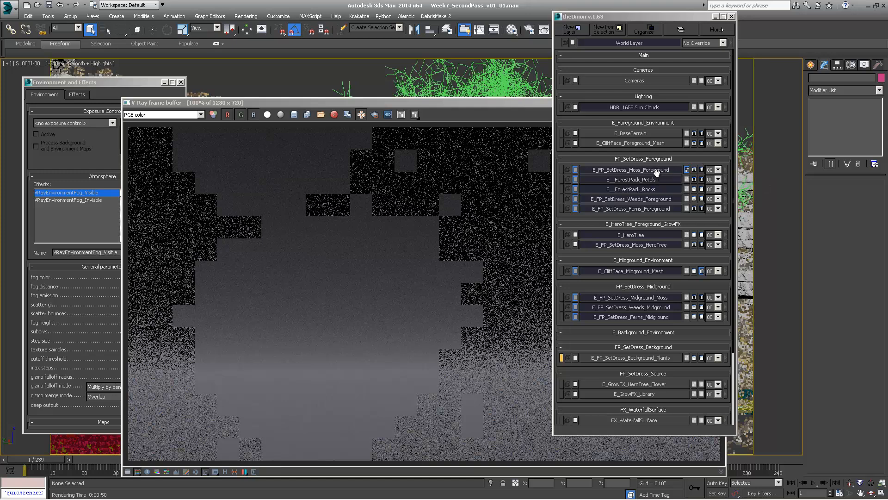
# Step: Copy the alternate material of the E_FP_SetDress_Moss_Foreground layer to all visible layers, overwriting the same slot
pyautogui.click(687, 170)
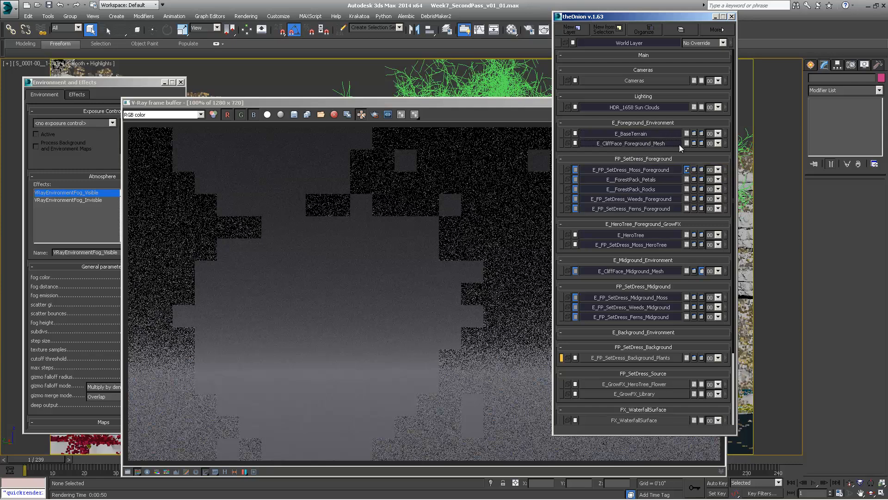
pyautogui.rightClick(688, 170)
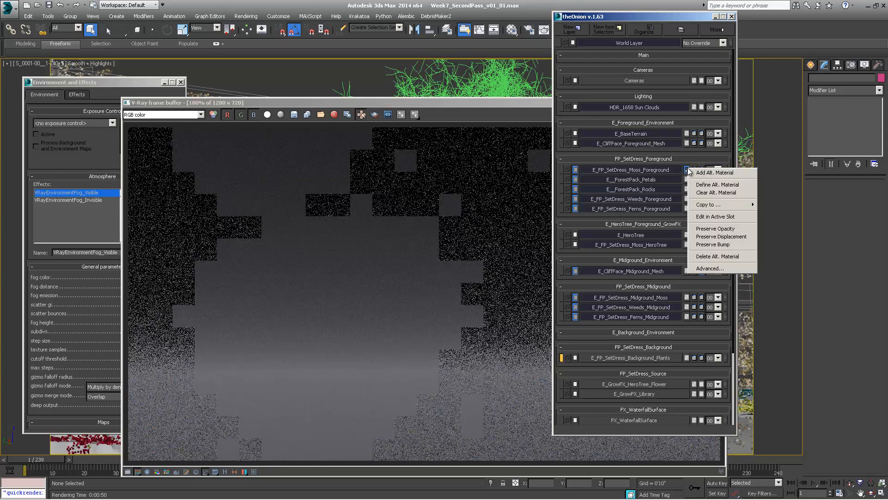
pyautogui.click(688, 342)
pyautogui.scroll(-3, 684, 352)
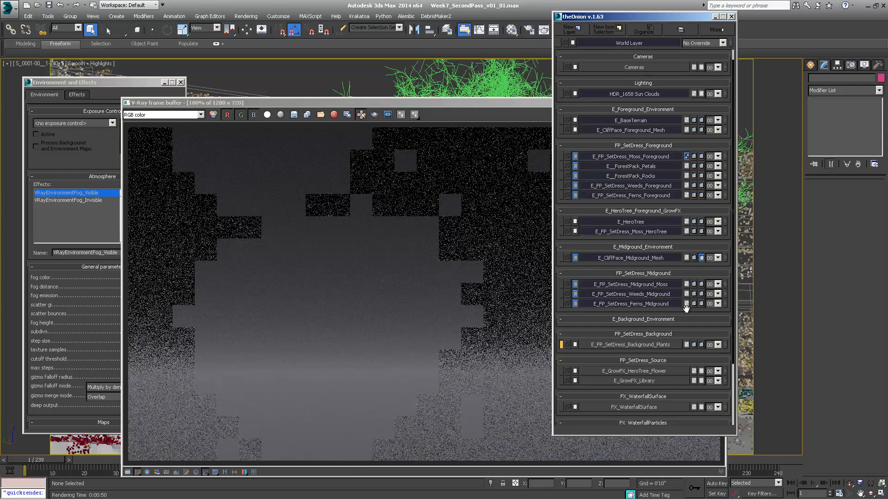
pyautogui.scroll(1, 688, 131)
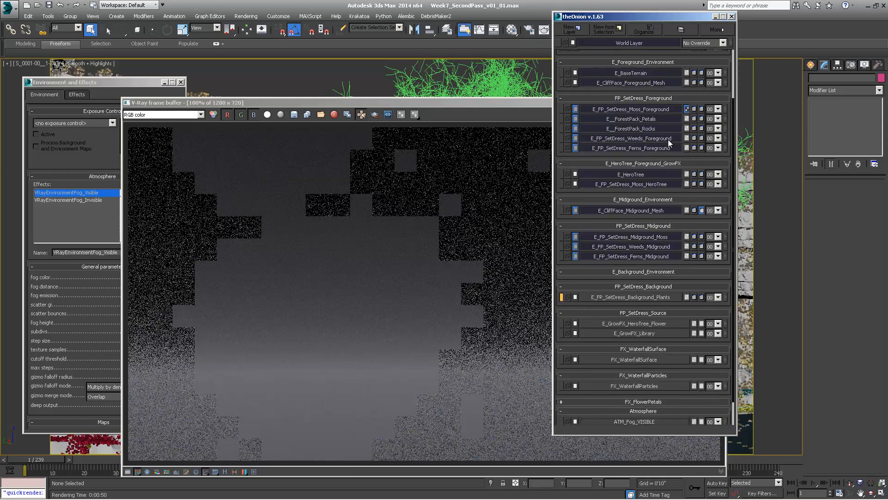
pyautogui.rightClick(687, 110)
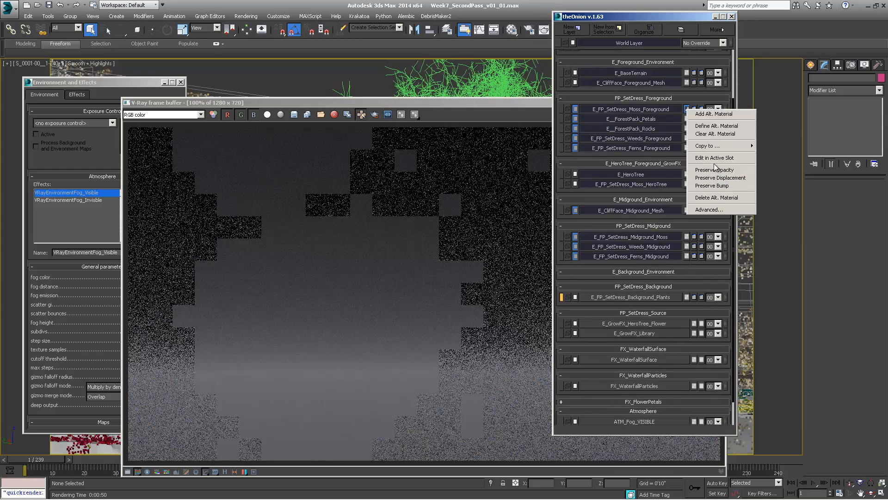
pyautogui.click(770, 146)
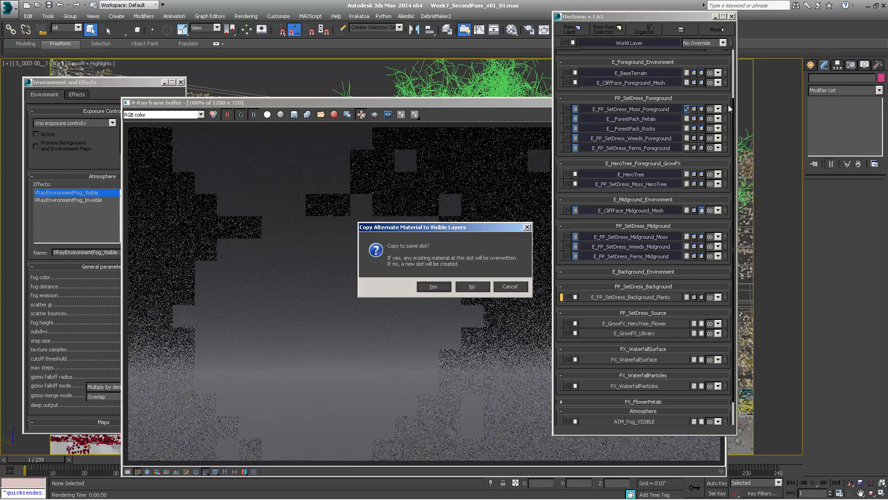
pyautogui.click(433, 287)
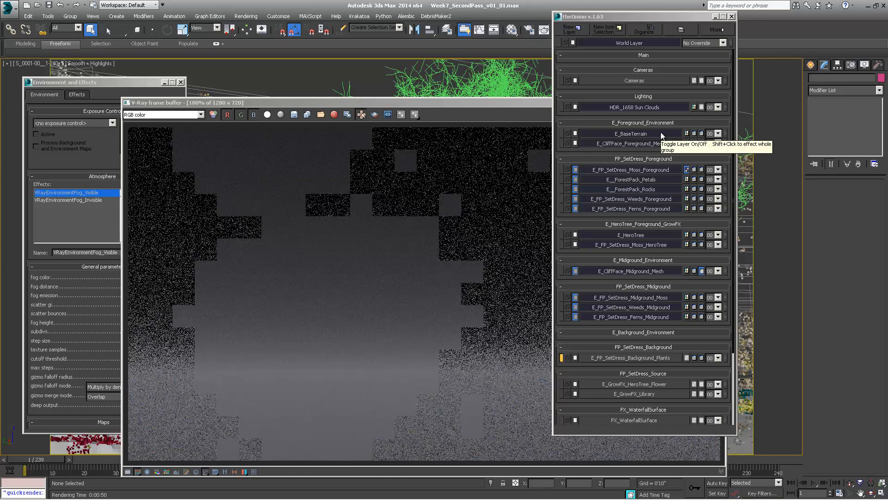
# Step: Apply the alternate material to E_BaseTerrain, E_CliffFace_Foreground_Mesh and the petals, rocks, weeds and ferns layers of FP_SetDress_Foreground
pyautogui.click(686, 134)
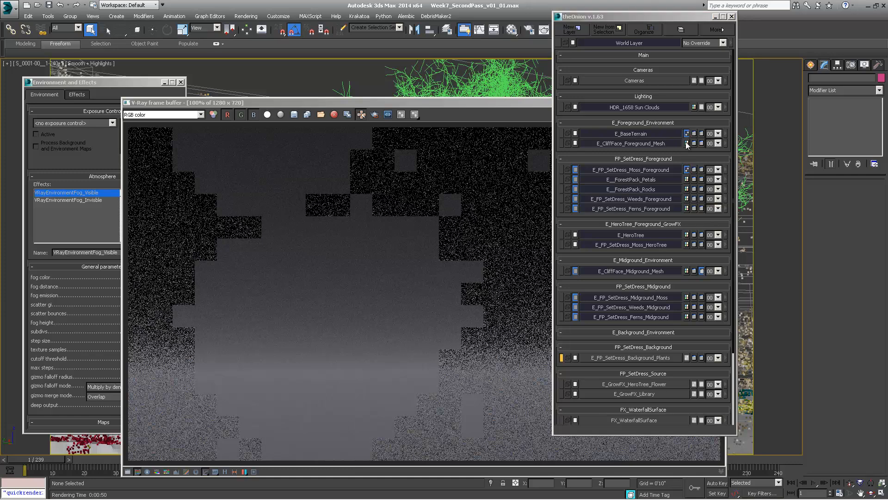
pyautogui.click(687, 143)
pyautogui.click(687, 179)
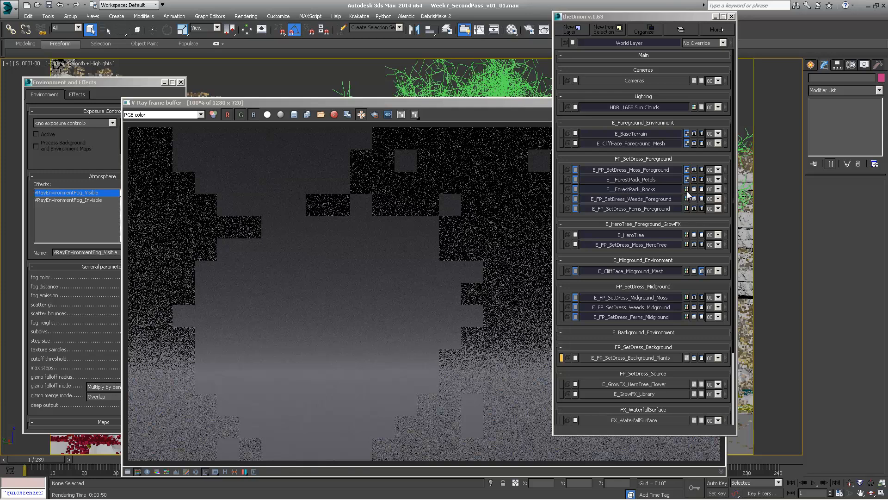
pyautogui.click(687, 189)
pyautogui.click(687, 198)
pyautogui.click(687, 209)
# Step: Apply the alternate material to both hero tree layers, E_CliffFace_Midground_Mesh and the three FP_SetDress_Midground layers
pyautogui.click(687, 234)
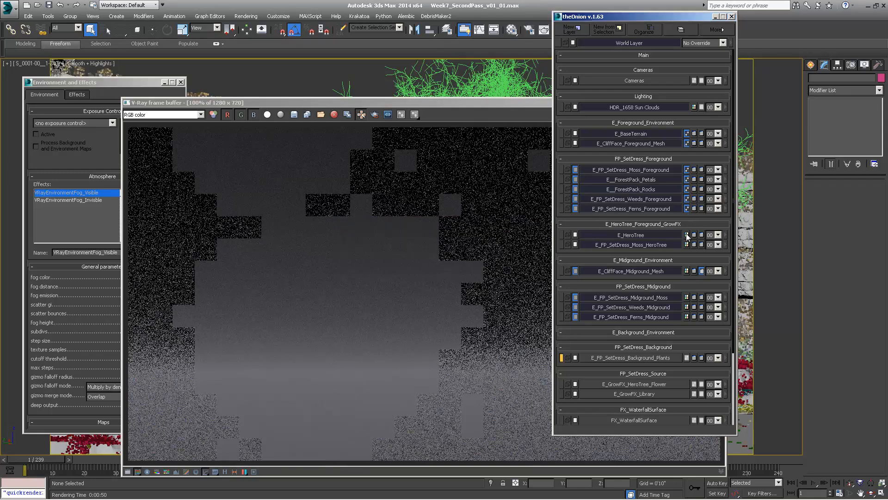
pyautogui.click(687, 244)
pyautogui.click(687, 271)
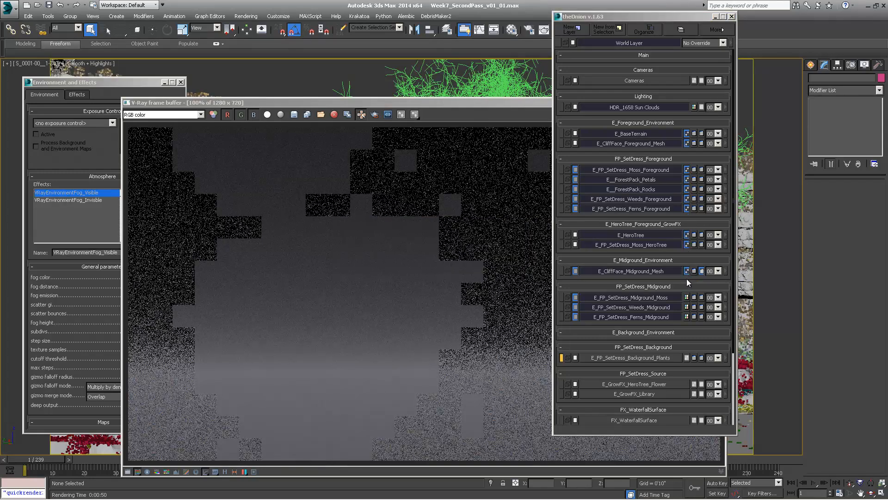
pyautogui.click(687, 298)
pyautogui.click(687, 307)
pyautogui.click(687, 317)
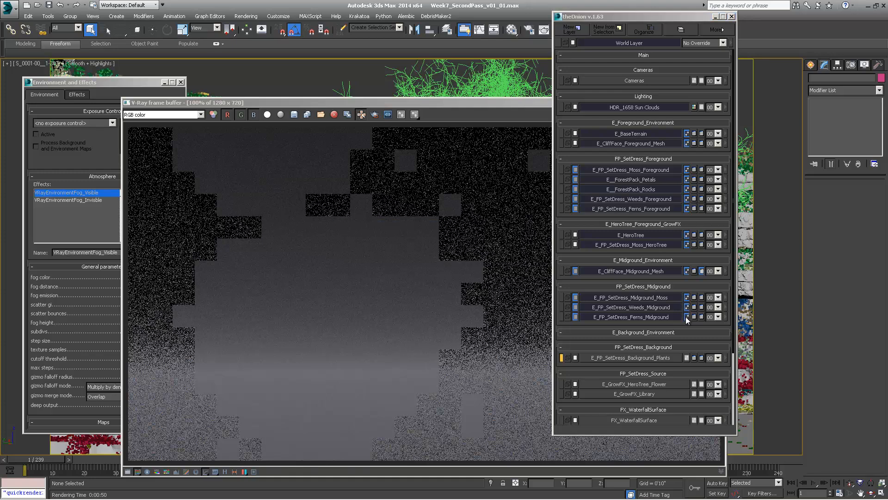
# Step: Enable the override already active on E_CliffFace_Midground_Mesh for E_BaseTerrain, E_CliffFace_Foreground_Mesh and all five FP_SetDress_Foreground layers
pyautogui.click(701, 133)
pyautogui.click(702, 143)
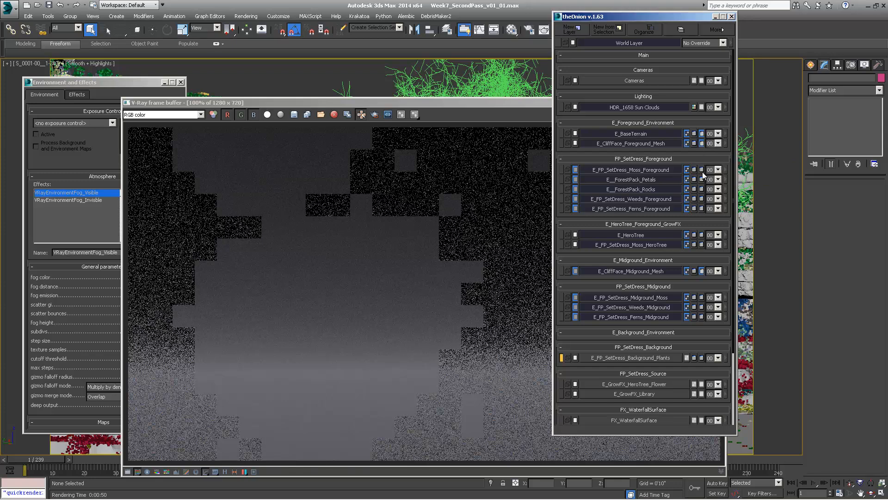
pyautogui.click(701, 170)
pyautogui.click(702, 179)
pyautogui.click(701, 188)
pyautogui.click(701, 199)
pyautogui.click(701, 208)
# Step: Enable the same third layer override for both hero tree layers and the three FP_SetDress_Midground layers
pyautogui.click(701, 235)
pyautogui.click(701, 245)
pyautogui.click(701, 297)
pyautogui.click(701, 307)
pyautogui.click(701, 317)
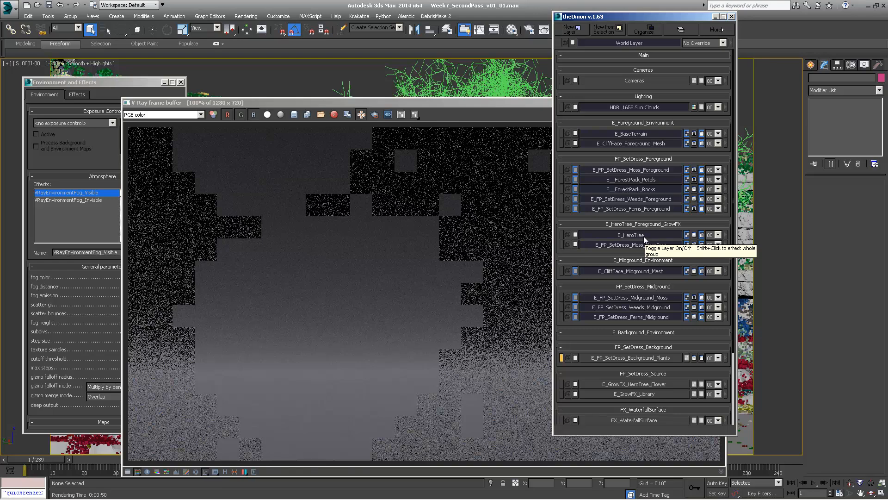
# Step: Rearrange the frame buffer and theOnion windows, and turn on the ATM_Fog_VISIBLE layer of the Atmosphere group
pyautogui.moveTo(460, 100); pyautogui.dragTo(482, 132)
pyautogui.moveTo(608, 17); pyautogui.dragTo(700, 19)
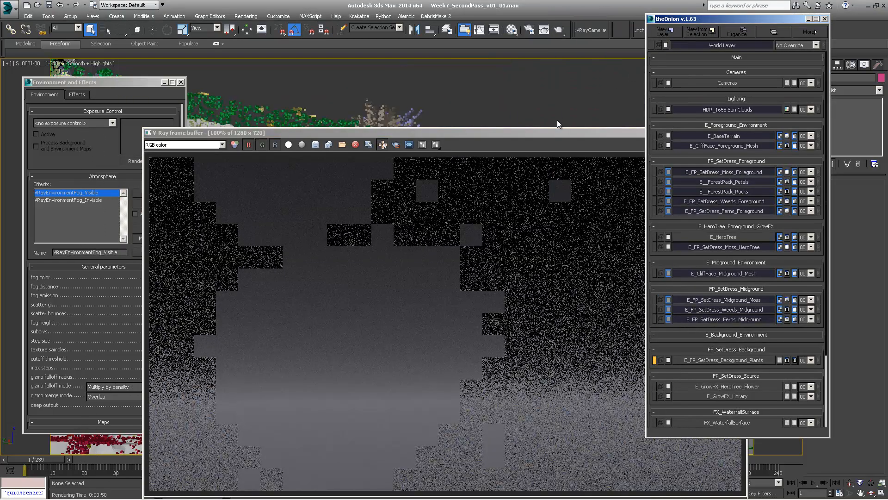
pyautogui.moveTo(546, 131); pyautogui.dragTo(512, 72)
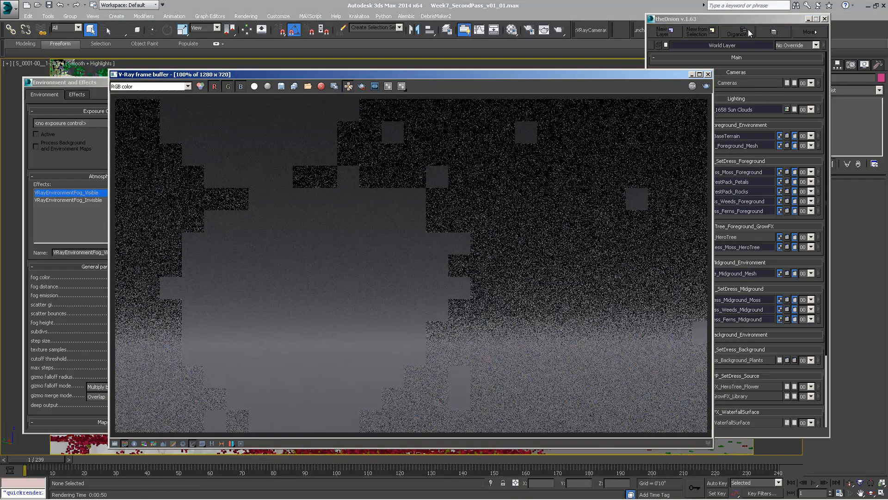
pyautogui.moveTo(747, 18); pyautogui.dragTo(767, 23)
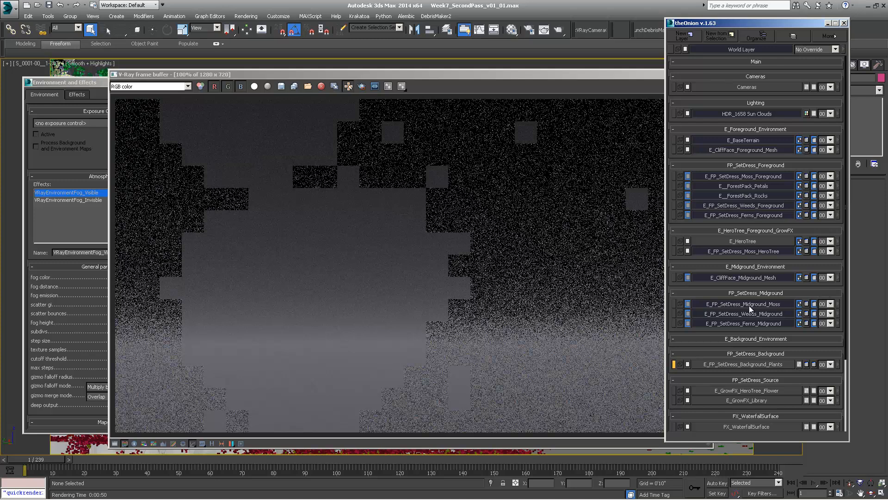
pyautogui.moveTo(725, 26); pyautogui.dragTo(717, 25)
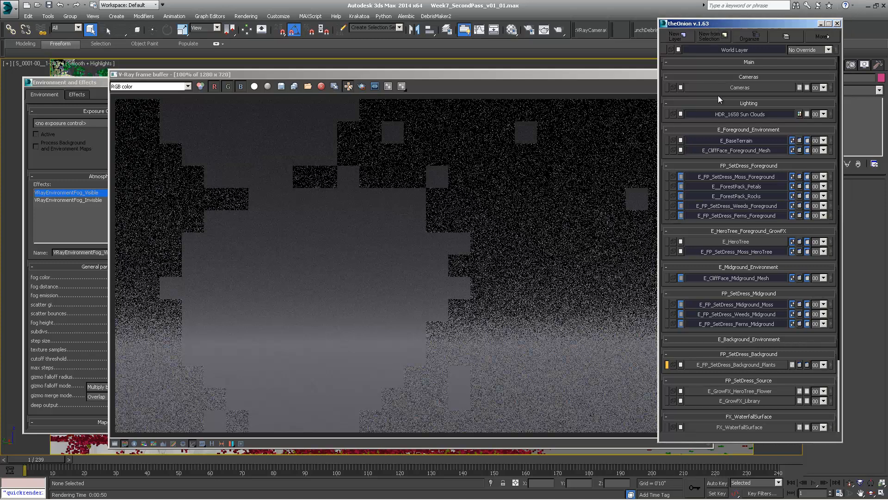
pyautogui.moveTo(761, 328); pyautogui.dragTo(755, 240)
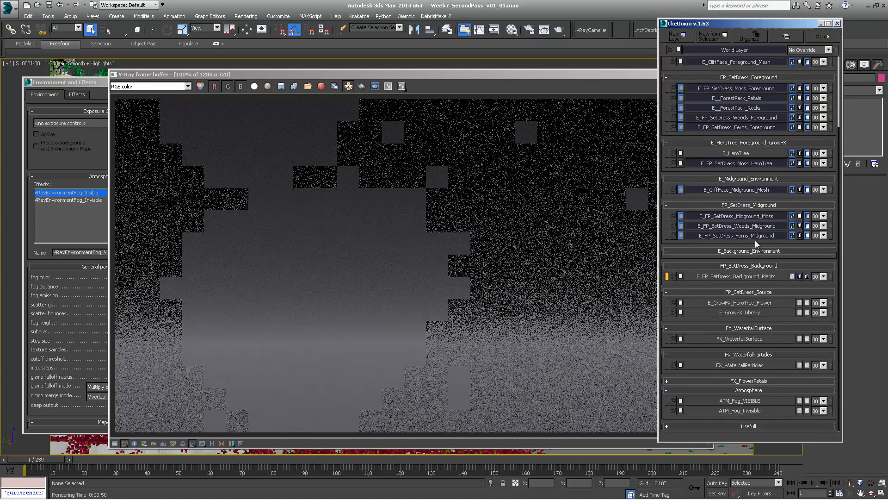
pyautogui.click(748, 399)
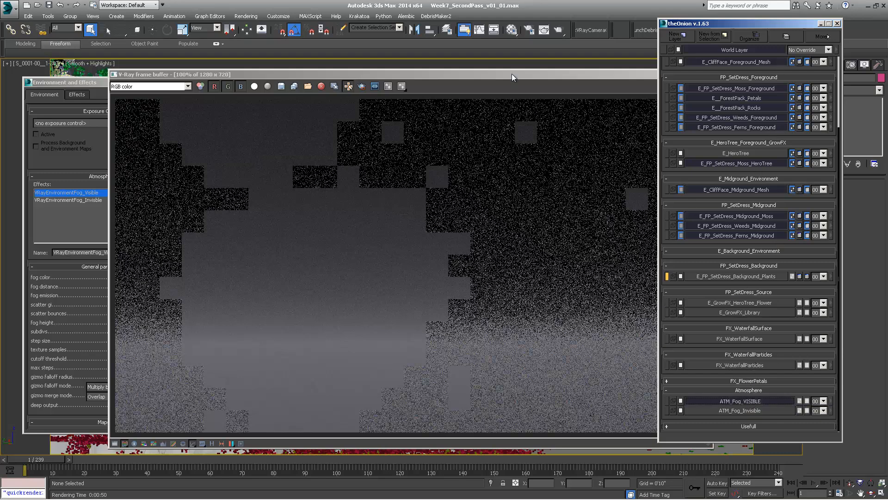
# Step: Uncover the fog settings by moving the windows, run a Quickrender test of the scene and stop it partway
pyautogui.moveTo(511, 74); pyautogui.dragTo(606, 71)
pyautogui.moveTo(725, 25); pyautogui.dragTo(694, 14)
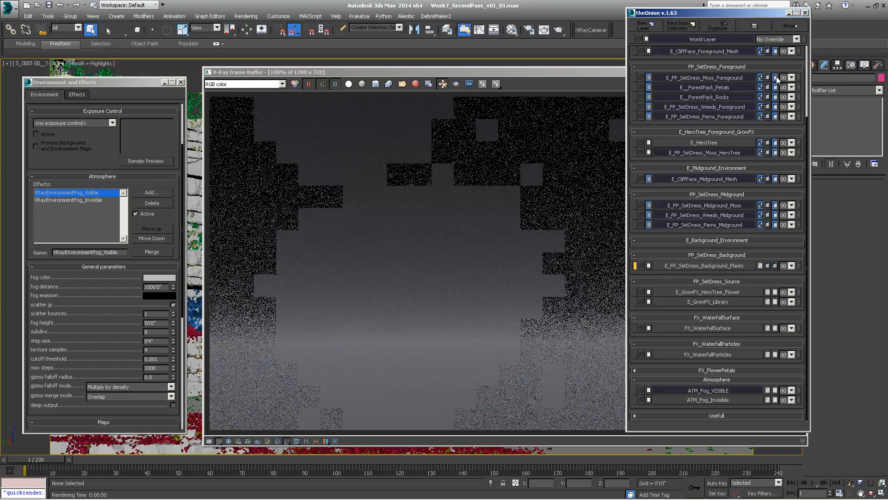
pyautogui.moveTo(776, 81)
pyautogui.press('Return')
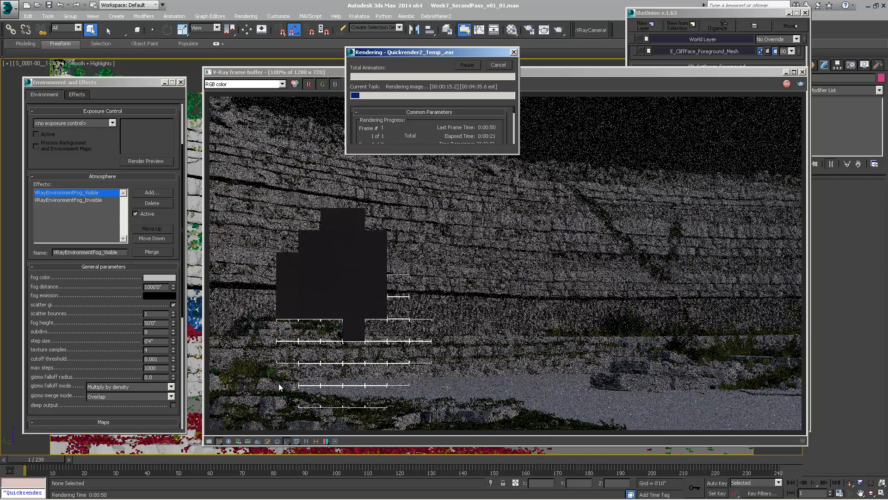
pyautogui.click(572, 201)
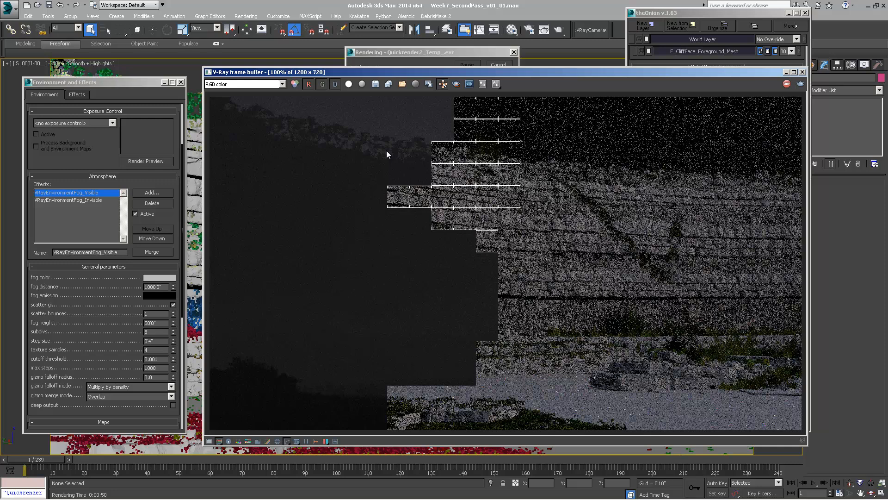
pyautogui.press('Escape')
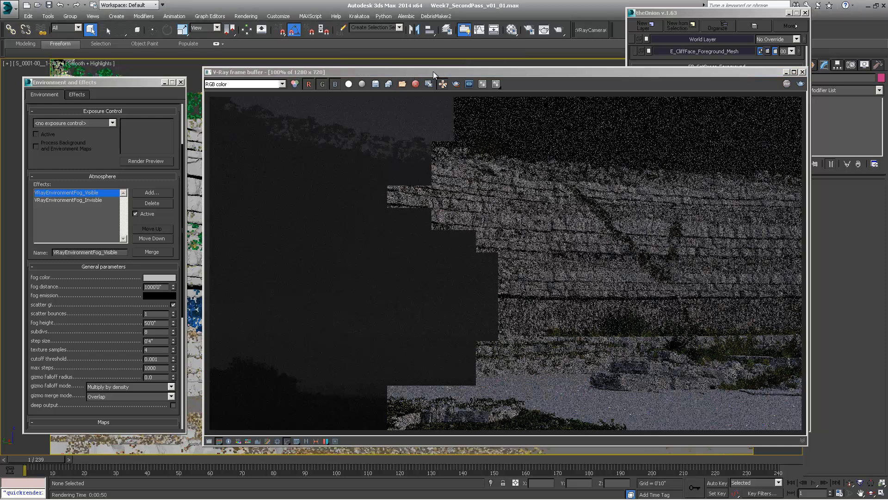
# Step: Move the frame buffer beside the fog settings, and set the visible fog's height to 25'0" and its distance to 500'0"
pyautogui.moveTo(440, 72); pyautogui.dragTo(616, 111)
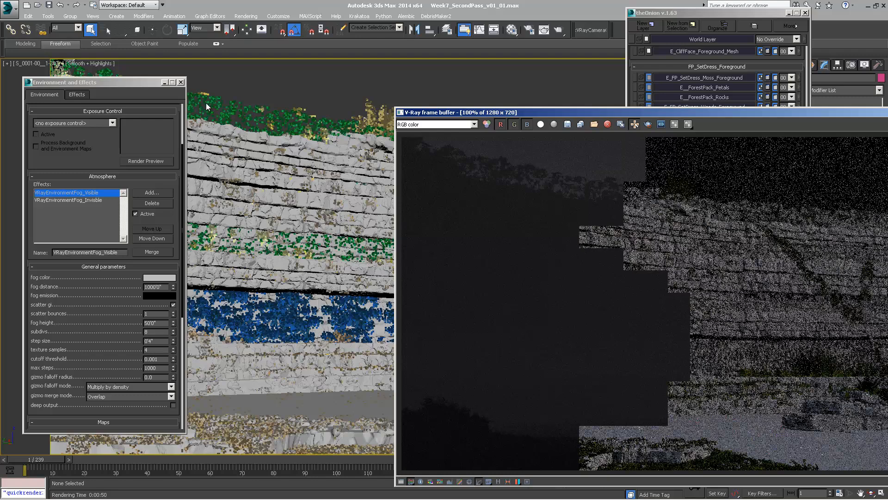
pyautogui.moveTo(526, 112); pyautogui.dragTo(421, 84)
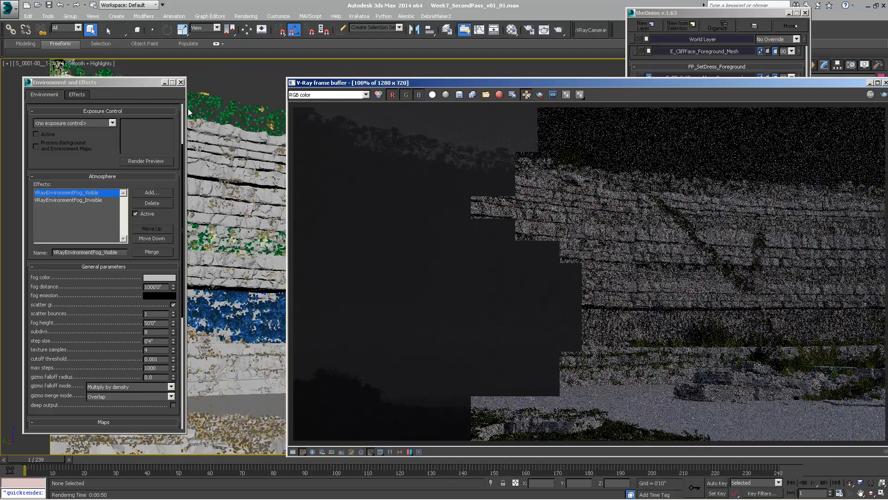
pyautogui.moveTo(478, 86); pyautogui.dragTo(429, 87)
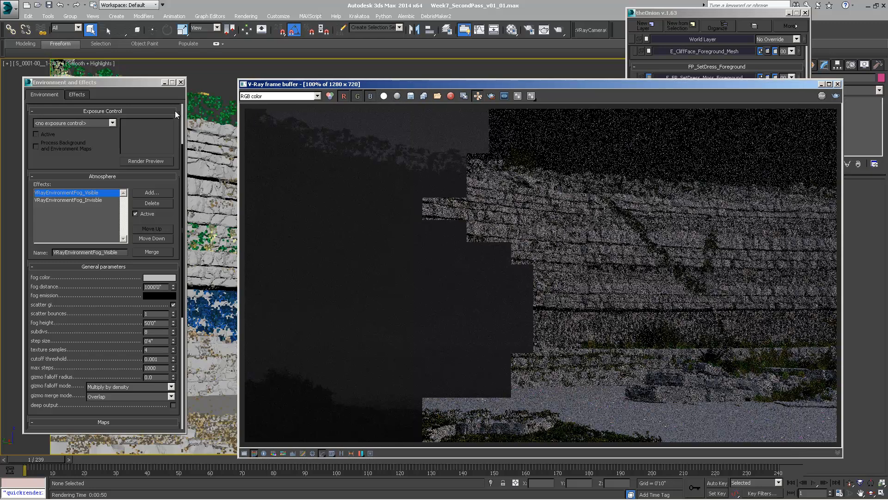
pyautogui.moveTo(355, 85); pyautogui.dragTo(331, 81)
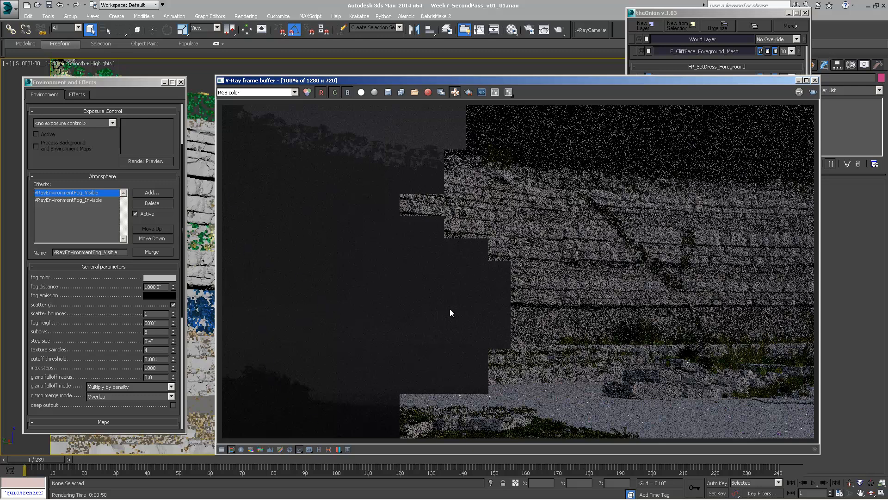
pyautogui.doubleClick(168, 287)
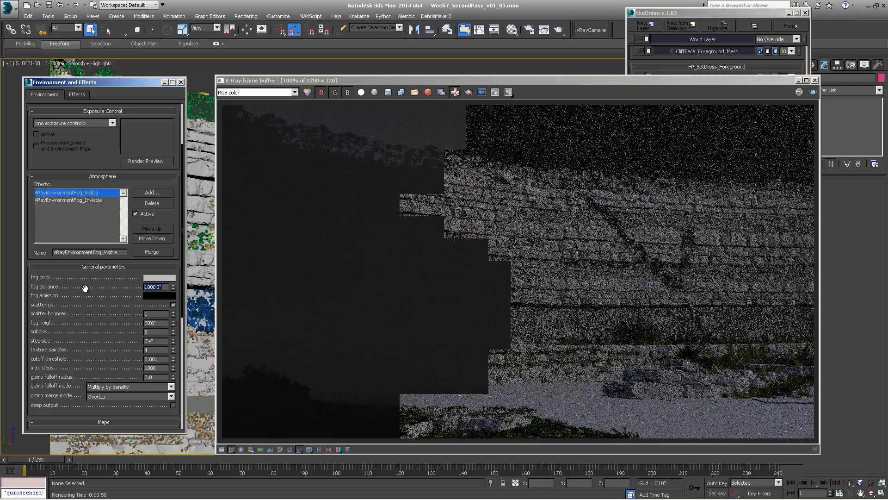
pyautogui.doubleClick(159, 324)
pyautogui.write('25')
pyautogui.doubleClick(166, 287)
pyautogui.write('500')
pyautogui.press('Return')
# Step: Draw a full-height render region over about the left quarter of the rendered frame and reposition the frame buffer
pyautogui.click(317, 155)
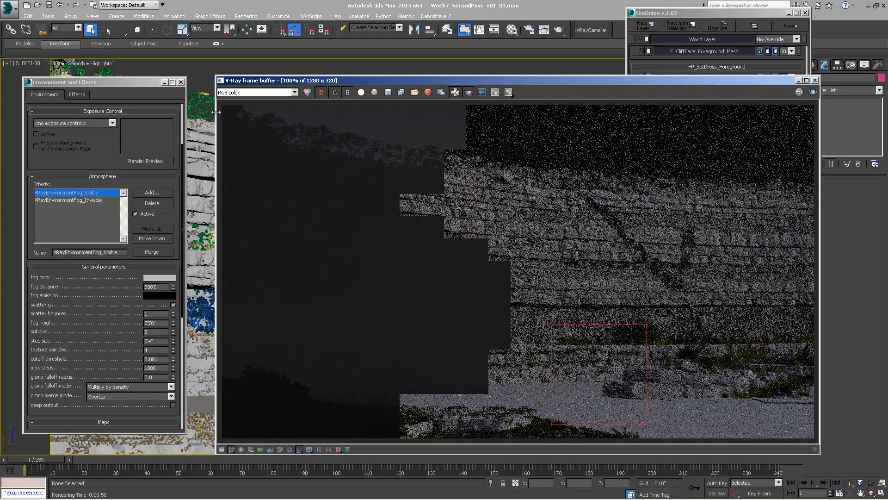
pyautogui.moveTo(223, 104); pyautogui.dragTo(373, 442)
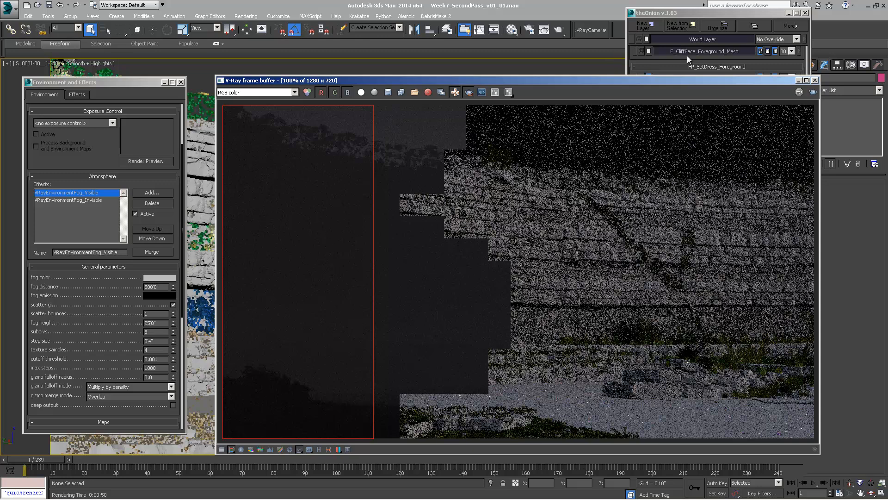
pyautogui.moveTo(537, 86); pyautogui.dragTo(506, 103)
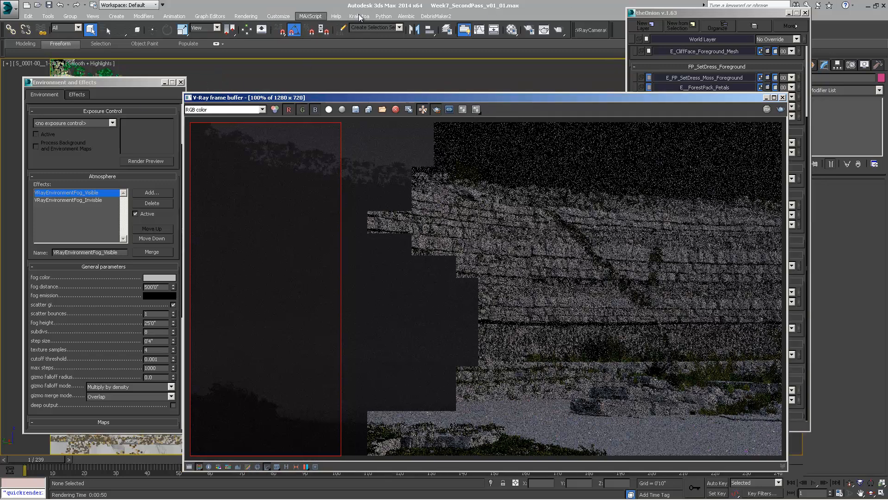
pyautogui.click(537, 4)
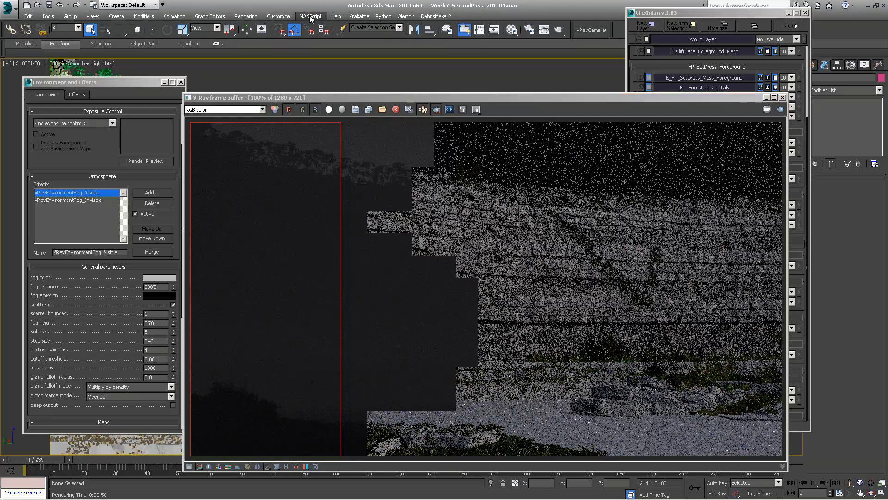
pyautogui.click(245, 16)
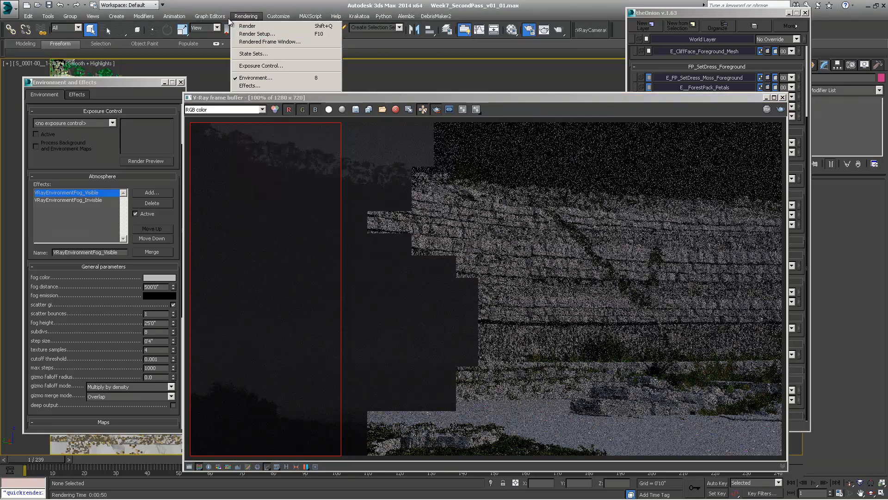
pyautogui.click(97, 193)
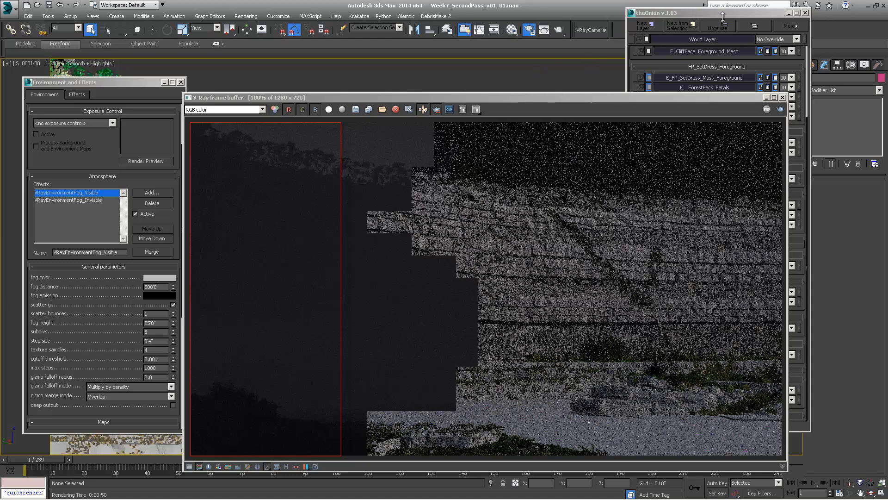
# Step: Disable global illumination in the render settings and turn off GI scattering for the visible fog
pyautogui.press('F10')
pyautogui.click(517, 77)
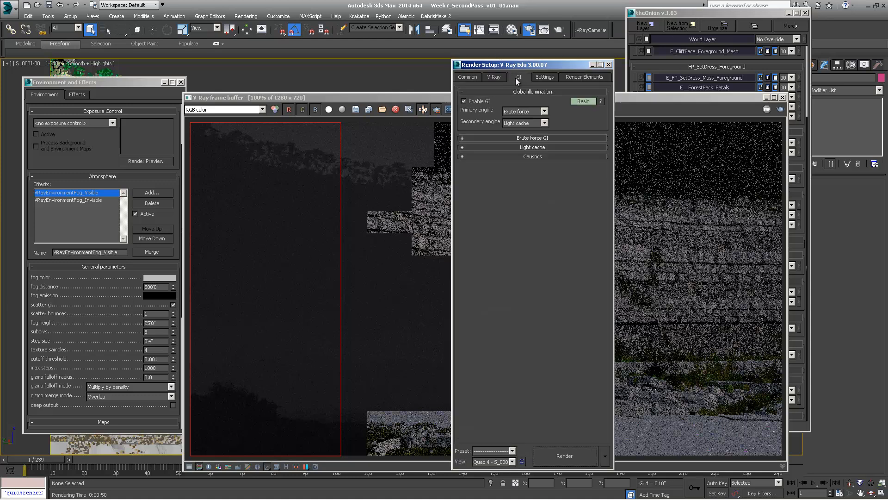
pyautogui.click(463, 101)
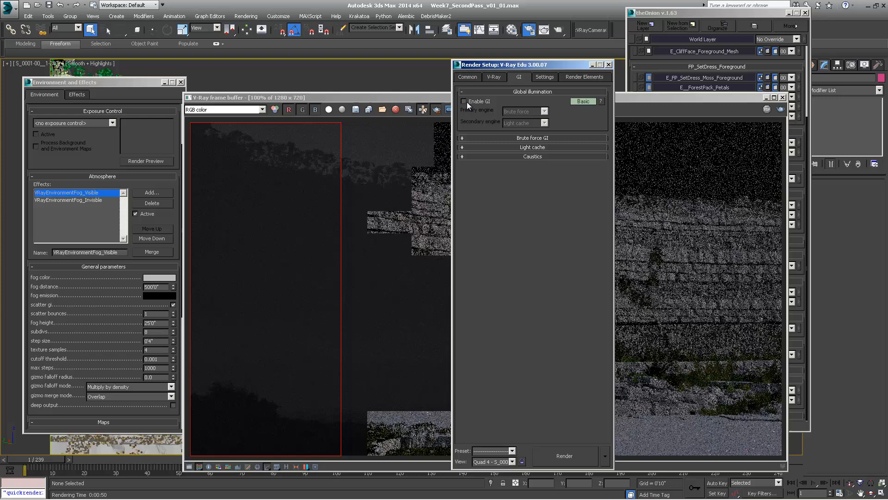
pyautogui.click(173, 305)
# Step: Nudge the frame buffer slightly and run a Quickrender test of the region without global illumination
pyautogui.moveTo(394, 97); pyautogui.dragTo(397, 93)
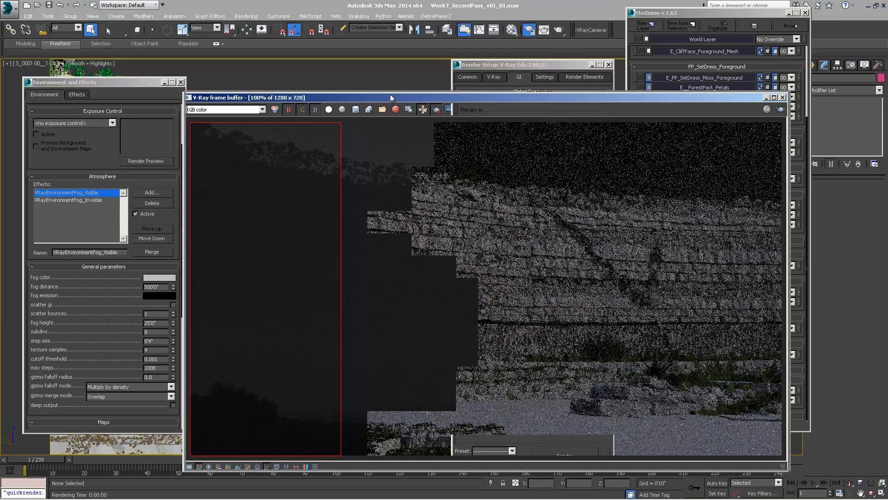
pyautogui.hotkey('shift', 'q')
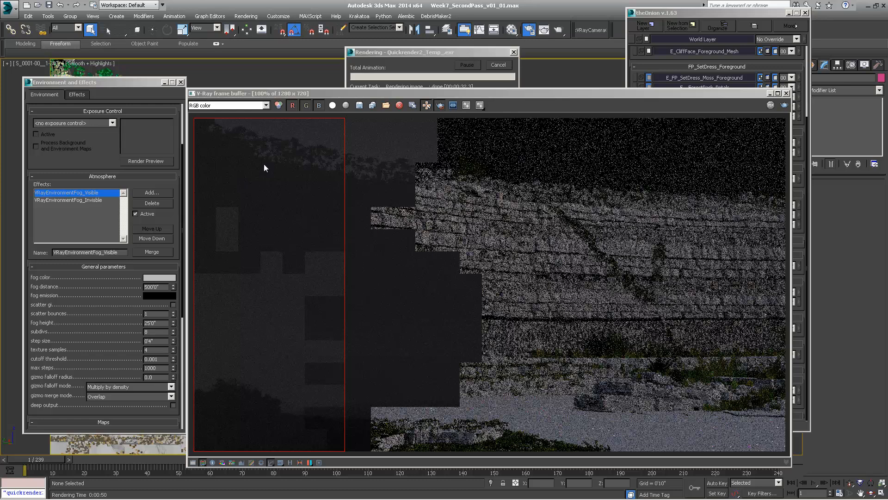
# Step: Set the visible fog's distance to 3000'0"
pyautogui.press('F10')
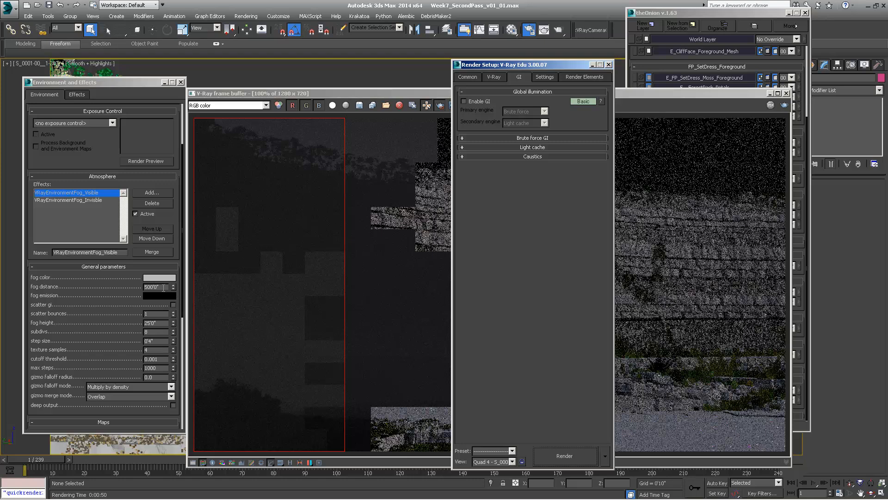
pyautogui.moveTo(163, 287); pyautogui.dragTo(109, 286)
pyautogui.write('30')
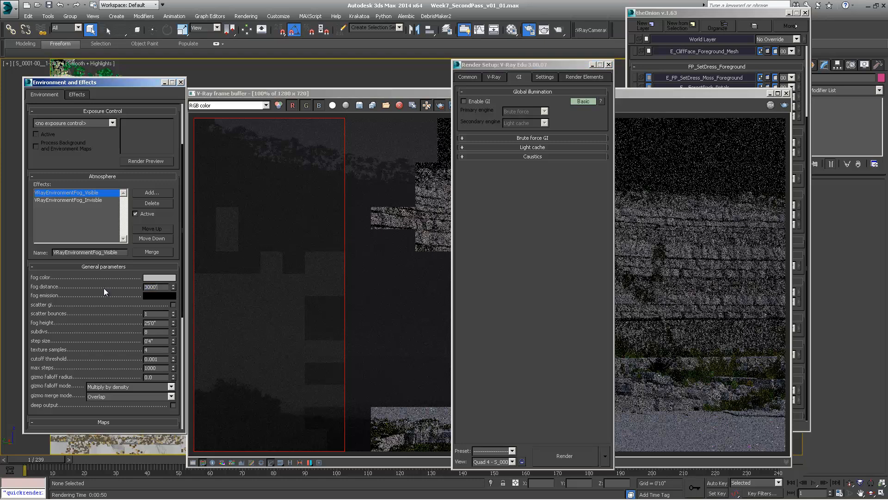
pyautogui.write('00')
pyautogui.press('Return')
# Step: Move the render settings window aside, run a Quickrender test of the region with the new fog distance, and stop it partway
pyautogui.moveTo(498, 64); pyautogui.dragTo(585, 41)
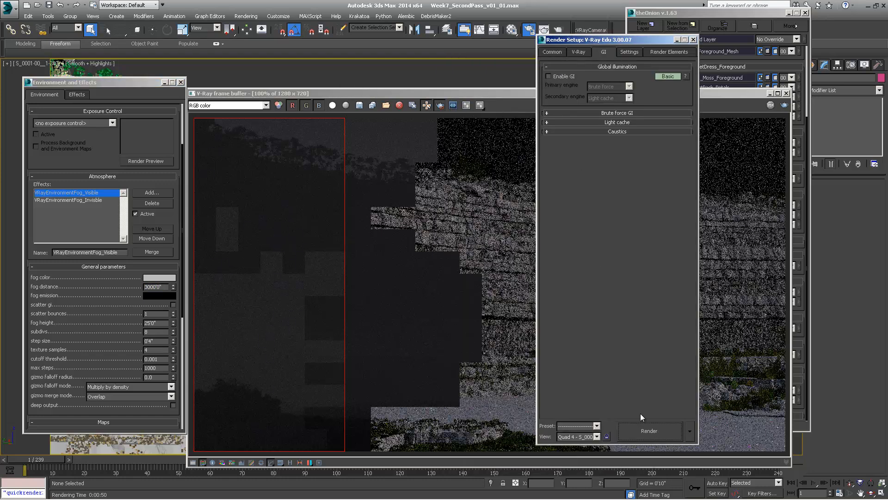
pyautogui.click(281, 321)
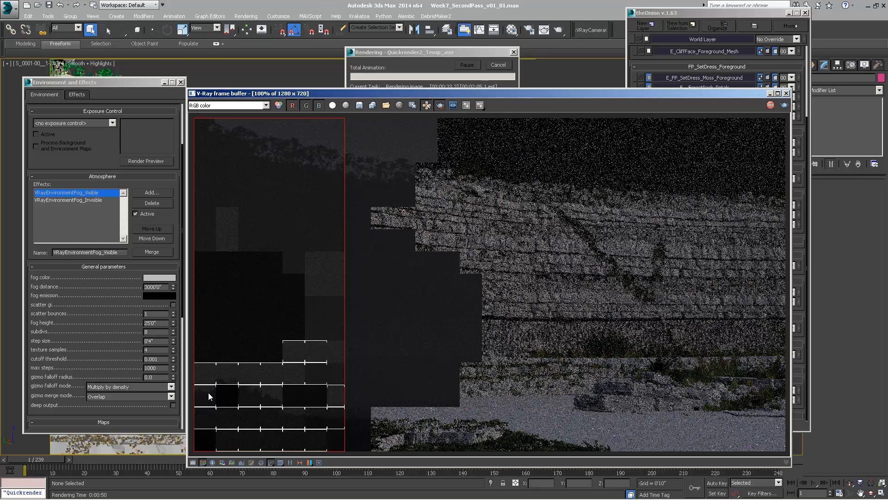
pyautogui.click(168, 286)
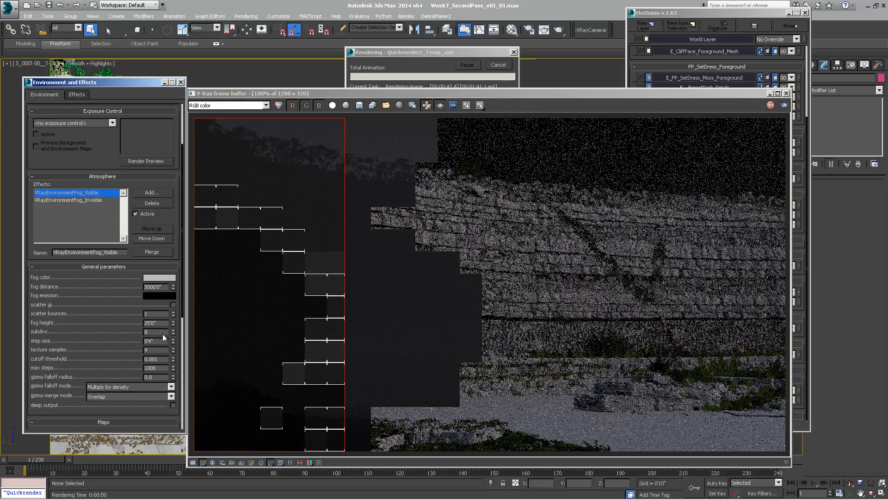
pyautogui.click(270, 359)
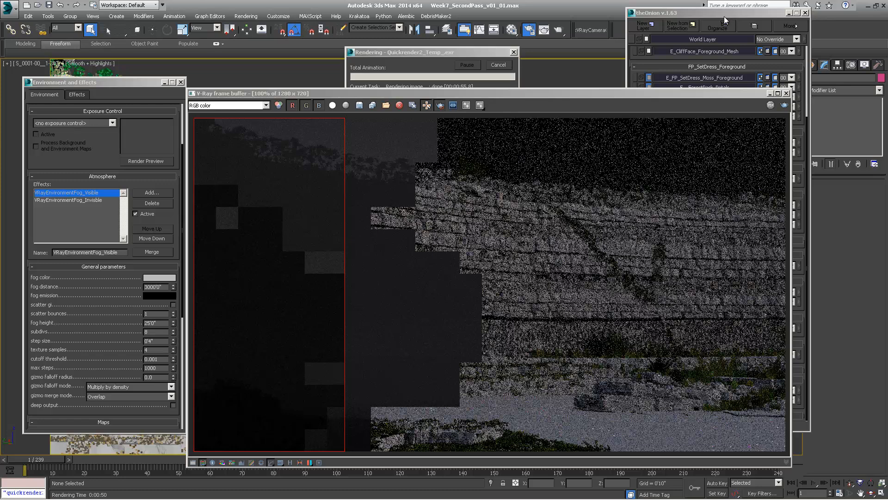
# Step: Raise the visible fog's subdivs to 24
pyautogui.press('F10')
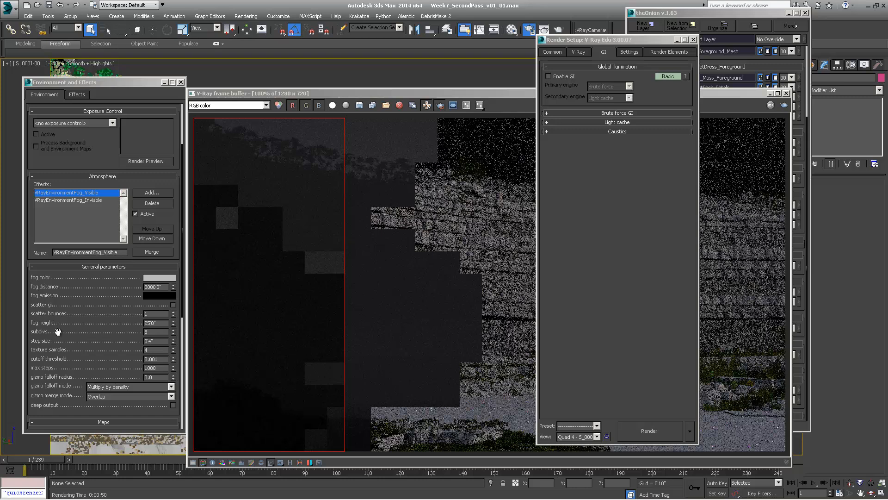
pyautogui.moveTo(162, 333); pyautogui.dragTo(86, 333)
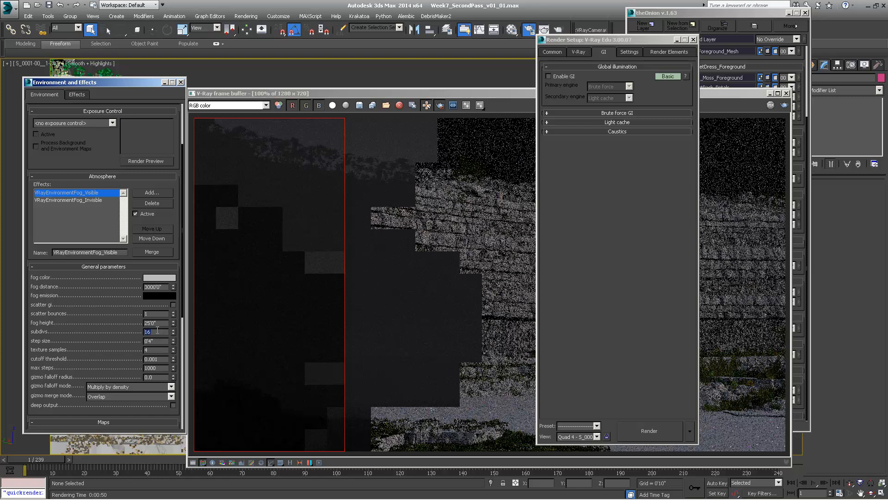
pyautogui.moveTo(157, 332); pyautogui.dragTo(108, 340)
pyautogui.write('24')
pyautogui.click(261, 343)
# Step: Examine the fog noise in the rendered region, and check the adaptive image sampler and Global DMC settings
pyautogui.scroll(1, 261, 343)
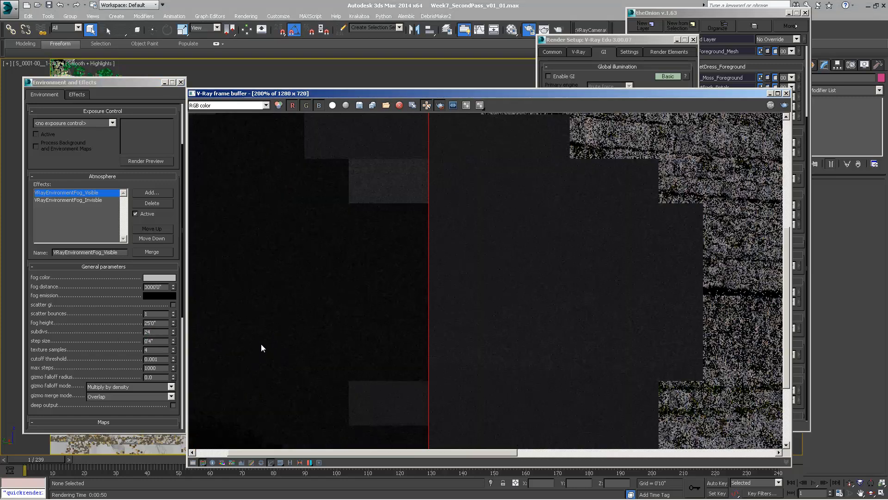
pyautogui.moveTo(260, 343); pyautogui.dragTo(351, 265, button='middle')
pyautogui.moveTo(192, 341); pyautogui.dragTo(333, 254, button='middle')
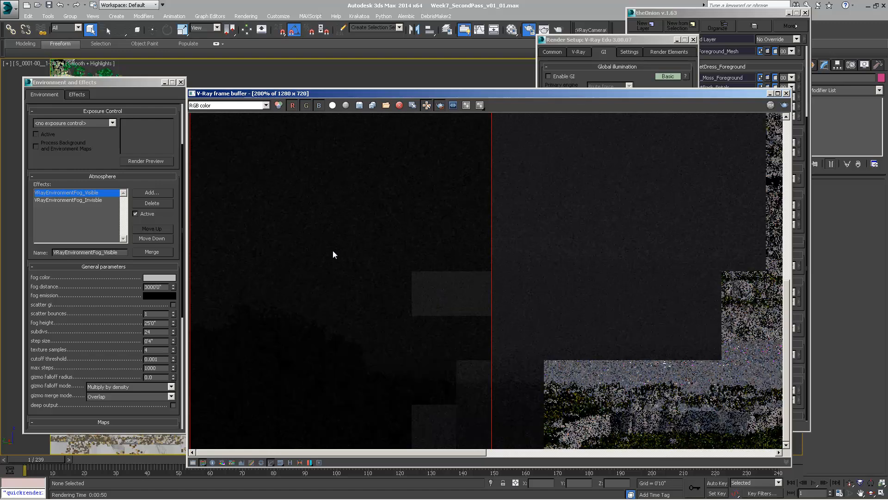
pyautogui.scroll(-1, 335, 250)
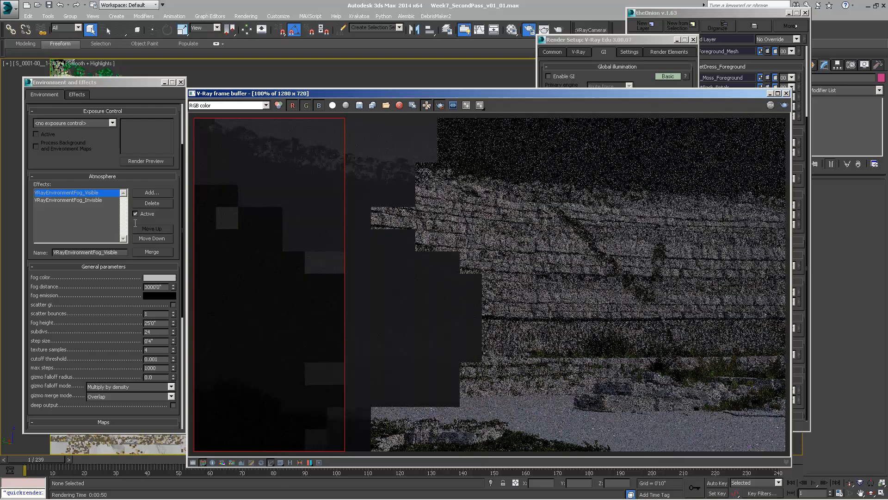
pyautogui.doubleClick(152, 333)
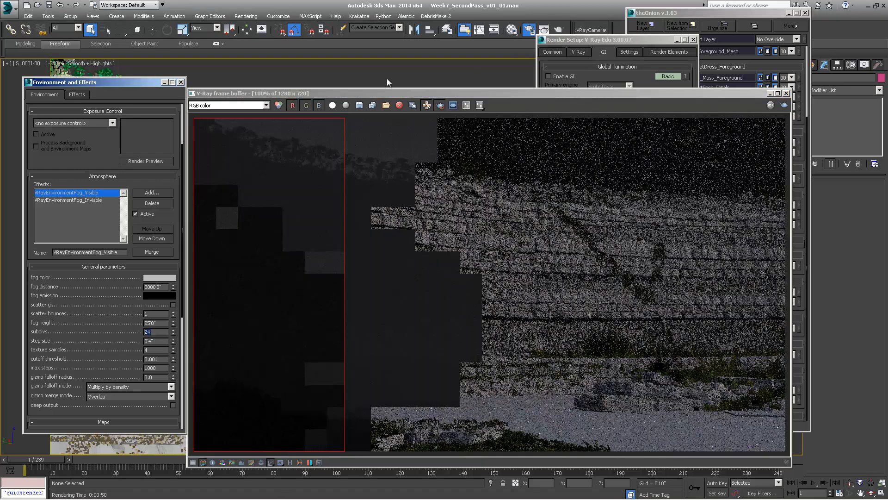
pyautogui.moveTo(270, 93); pyautogui.dragTo(274, 104)
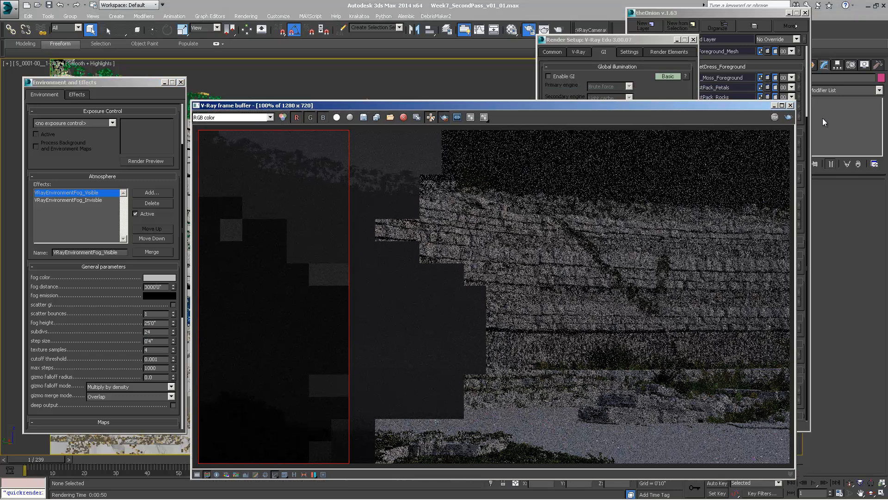
pyautogui.click(609, 41)
pyautogui.click(589, 50)
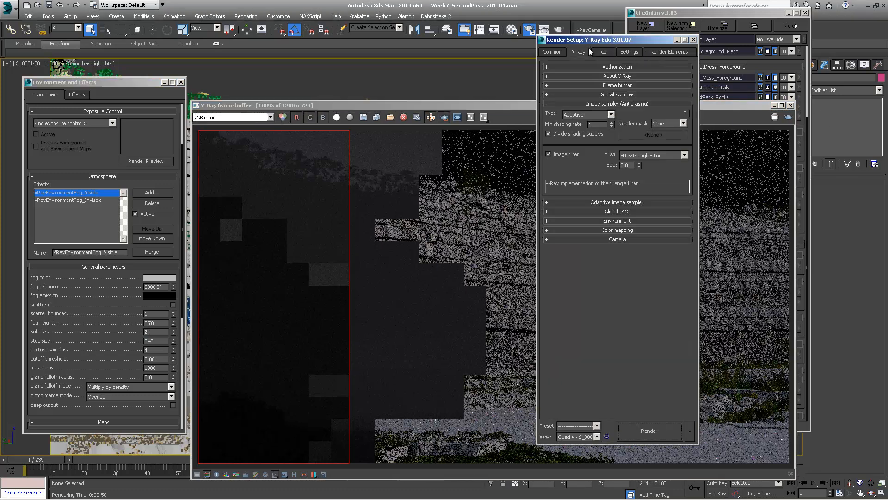
pyautogui.click(577, 204)
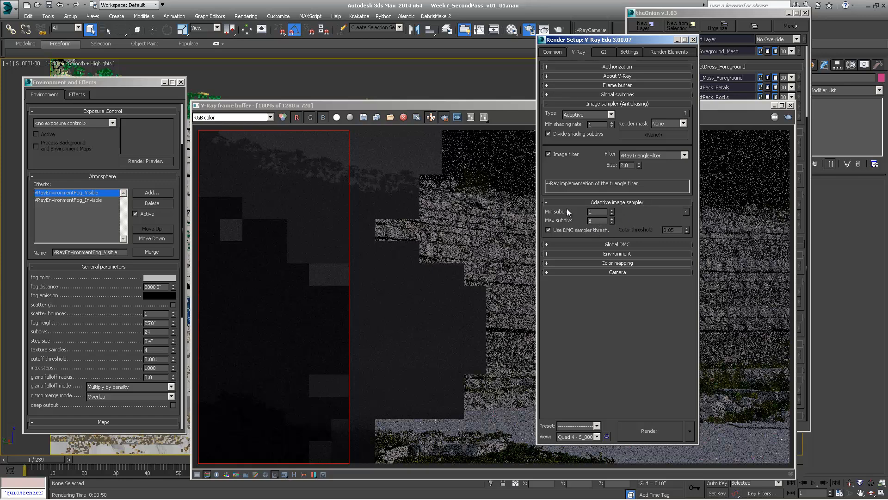
pyautogui.click(593, 245)
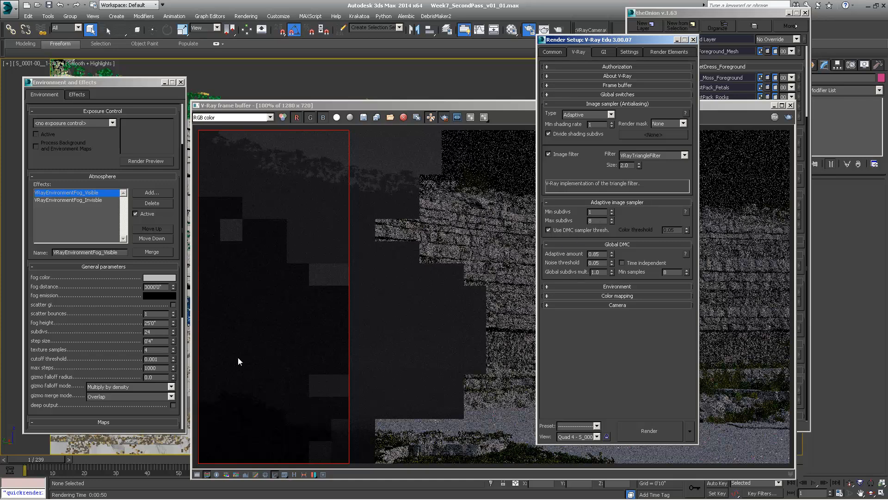
# Step: Try other subdivs values for the visible fog, up to 3830, and set it back to 24
pyautogui.doubleClick(158, 334)
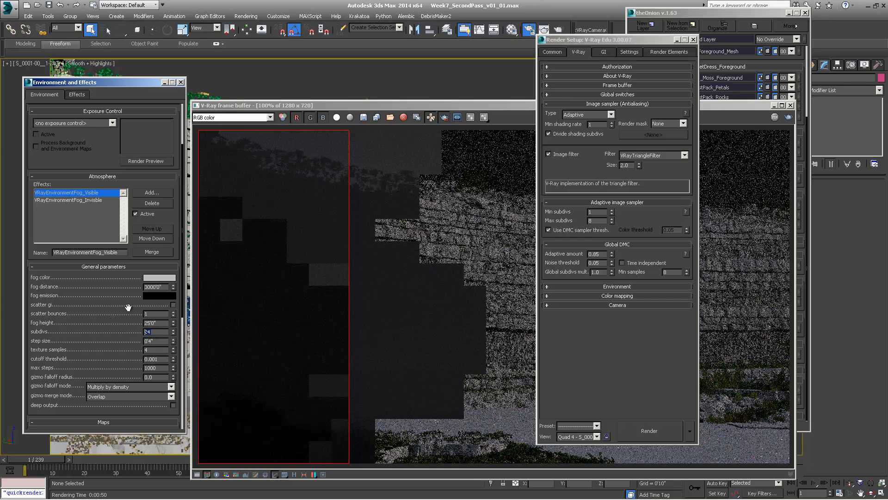
pyautogui.write('2047')
pyautogui.moveTo(174, 334); pyautogui.dragTo(174, 294)
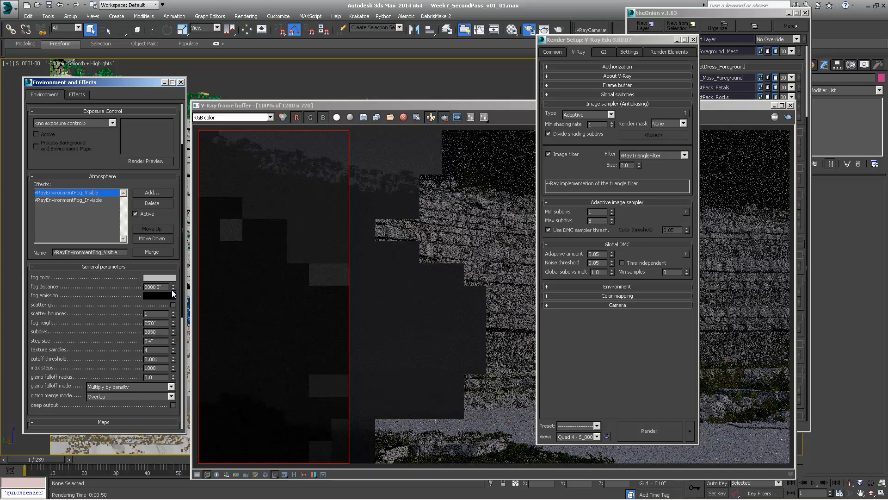
pyautogui.doubleClick(158, 334)
pyautogui.write('2')
pyautogui.press('Return')
pyautogui.write('36')
pyautogui.press('Return')
pyautogui.write('2')
pyautogui.press('Return')
# Step: Run a Quickrender test of the region with 24 fog subdivs, inspect it at 200%, and cancel it partway
pyautogui.moveTo(576, 45); pyautogui.dragTo(611, 33)
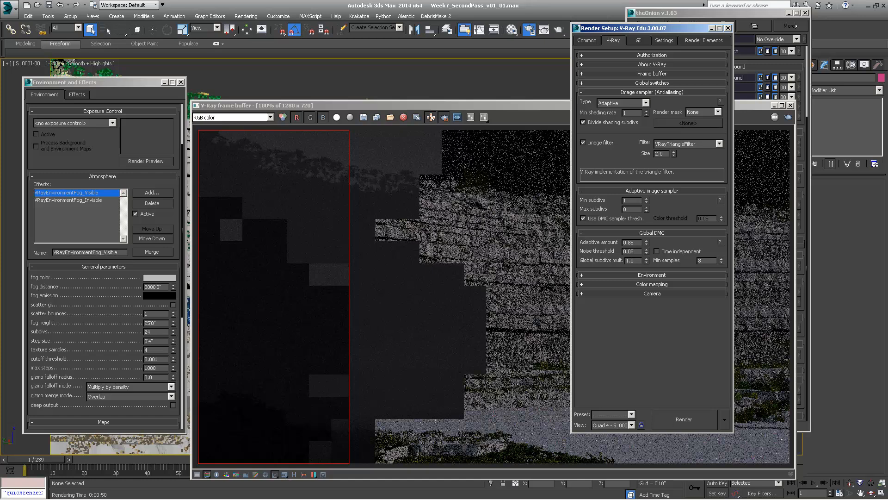
pyautogui.click(279, 334)
pyautogui.hotkey('shift', 'q')
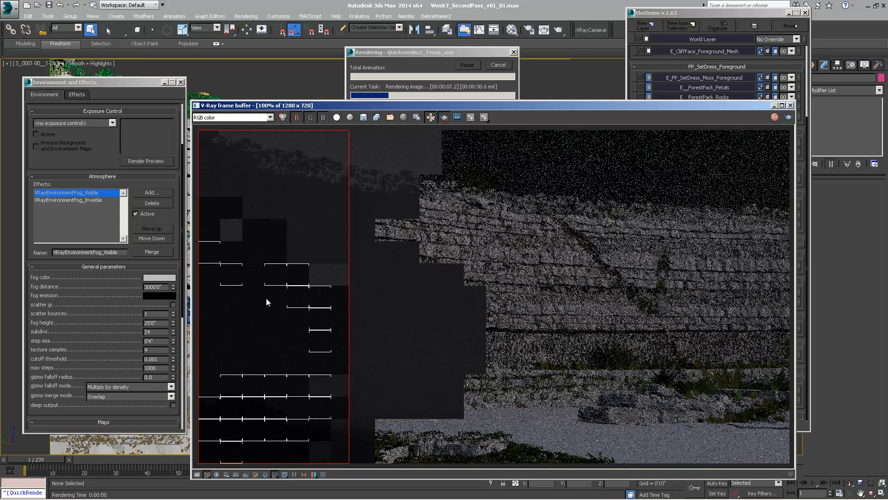
pyautogui.scroll(2, 262, 324)
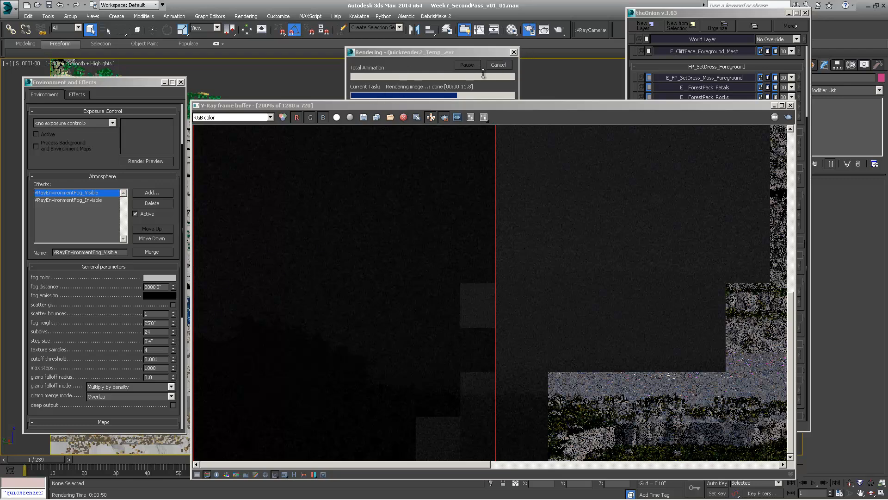
pyautogui.click(500, 64)
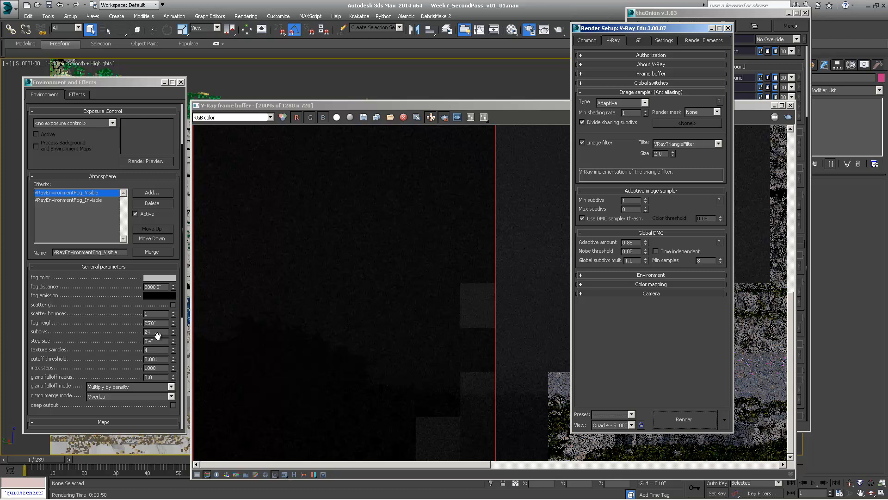
# Step: Set the visible fog's subdivs to 248 and run a Quickrender test of the region
pyautogui.click(122, 333)
pyautogui.write('24')
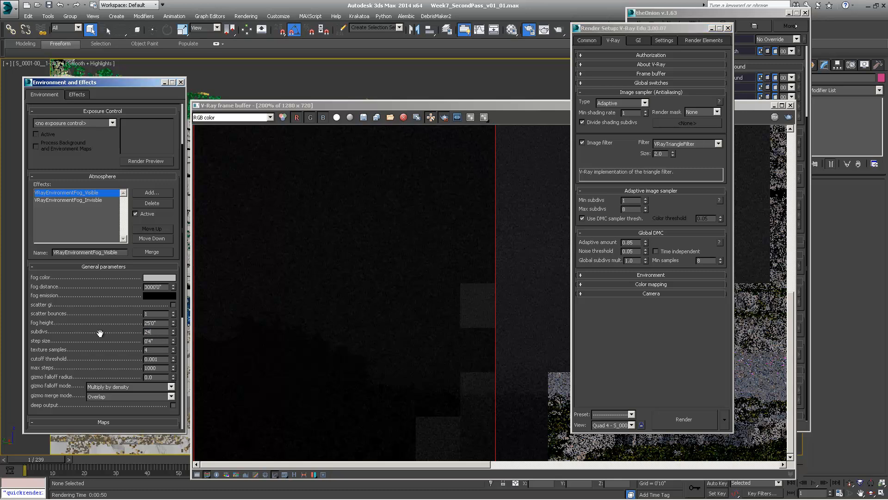
pyautogui.write('8')
pyautogui.press('Return')
pyautogui.hotkey('shift', 'q')
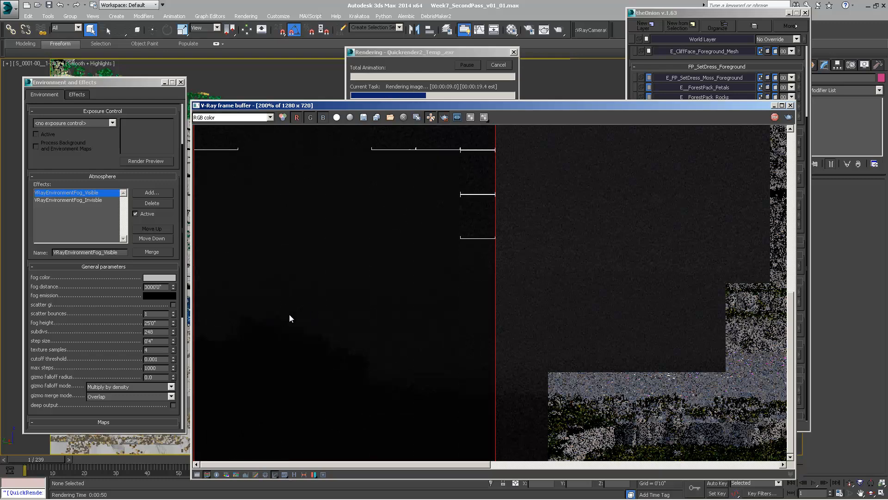
# Step: View the rendered fog region at 100%, reposition the frame buffer, and close it
pyautogui.scroll(-2, 323, 301)
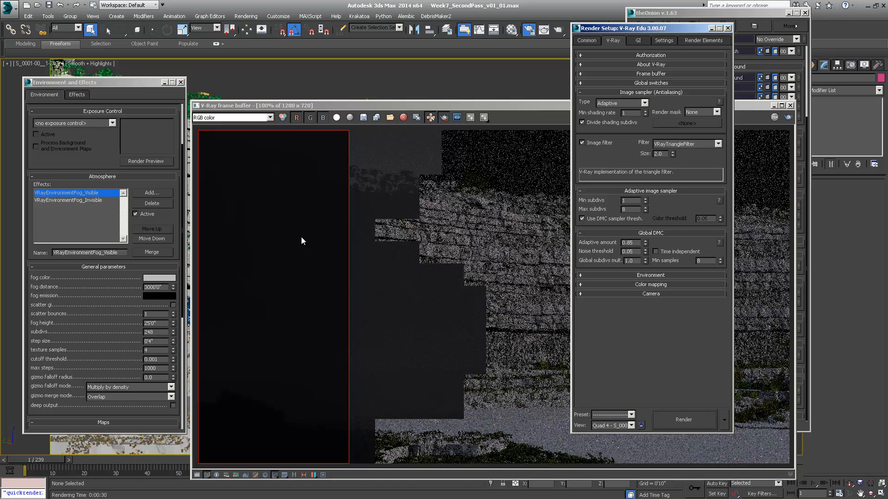
pyautogui.moveTo(360, 106); pyautogui.dragTo(407, 97)
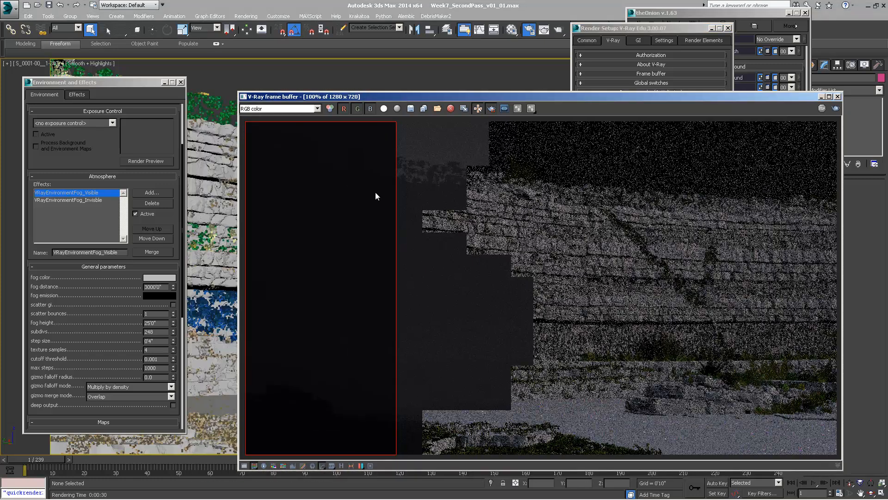
pyautogui.moveTo(395, 90); pyautogui.dragTo(389, 83)
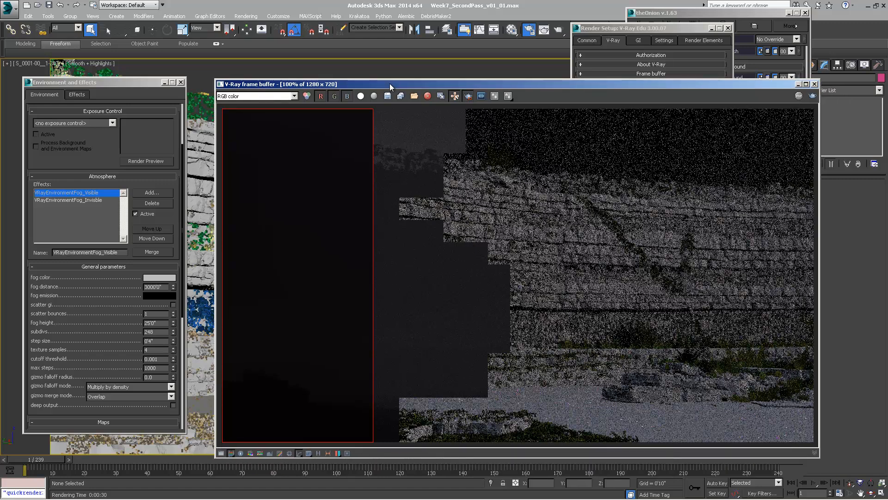
pyautogui.click(814, 84)
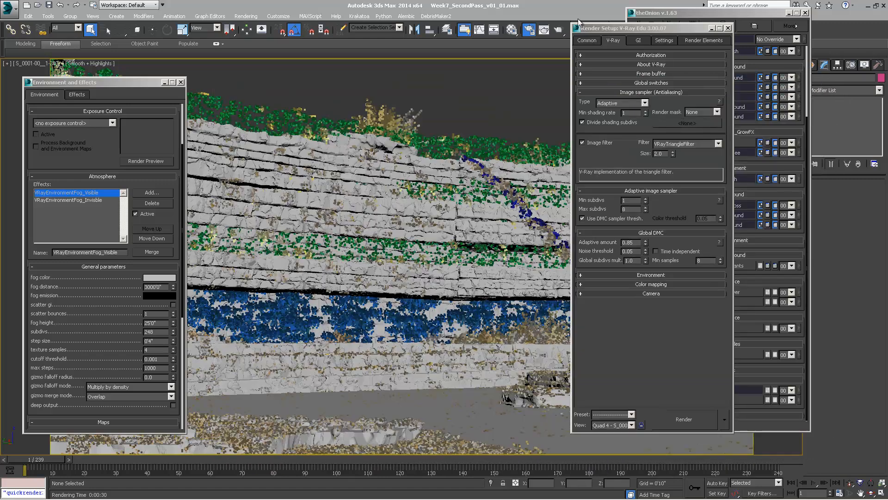
# Step: Switch the camera viewport to Perspective and pull back until the whole scene is in view
pyautogui.click(44, 66)
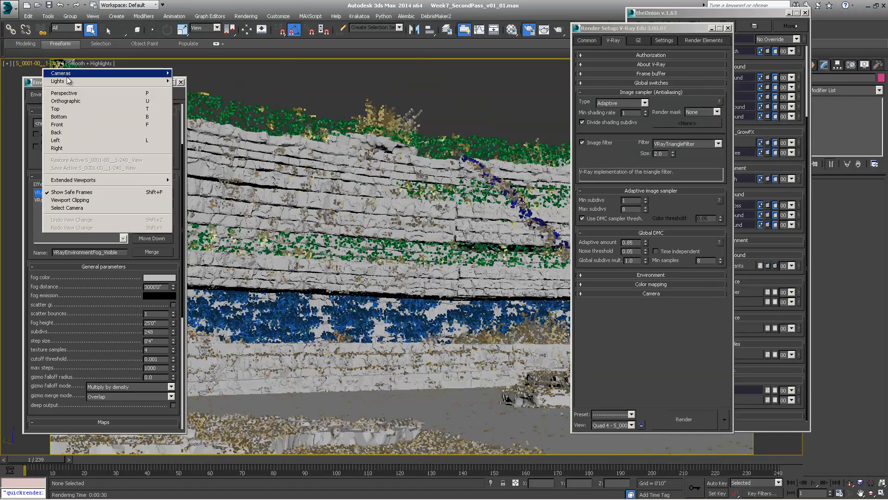
pyautogui.click(69, 92)
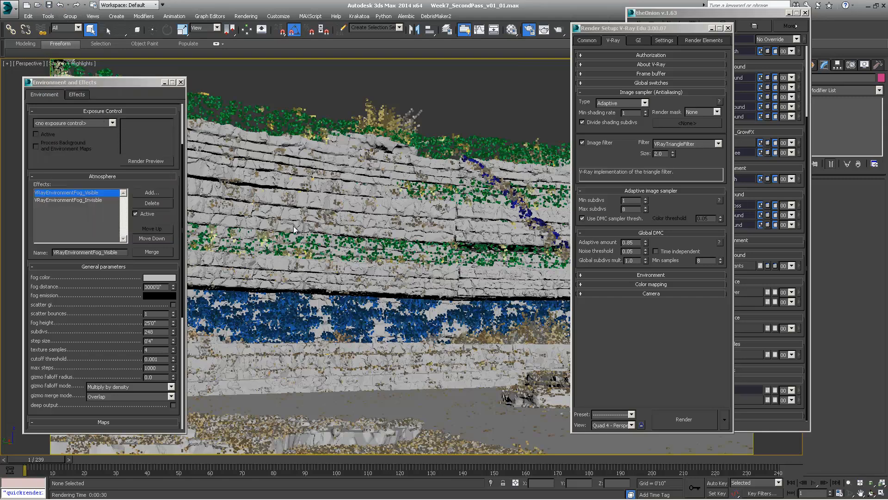
pyautogui.scroll(-10, 295, 229)
pyautogui.scroll(-4, 328, 250)
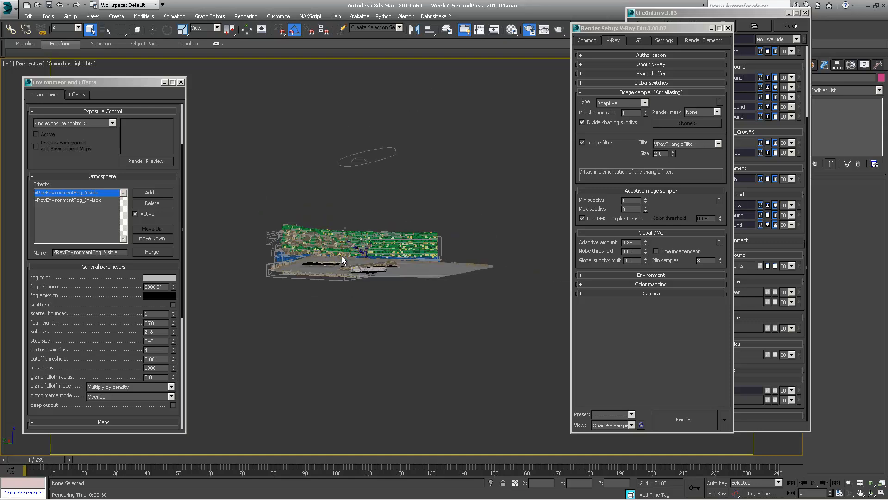
# Step: Bring theOnion layer list forward and show the Atmospheric Apparatus helpers for creation
pyautogui.keyDown('alt'); pyautogui.moveTo(342, 257); pyautogui.dragTo(505, 255, button='middle'); pyautogui.keyUp('alt')
pyautogui.moveTo(773, 16); pyautogui.dragTo(656, 42)
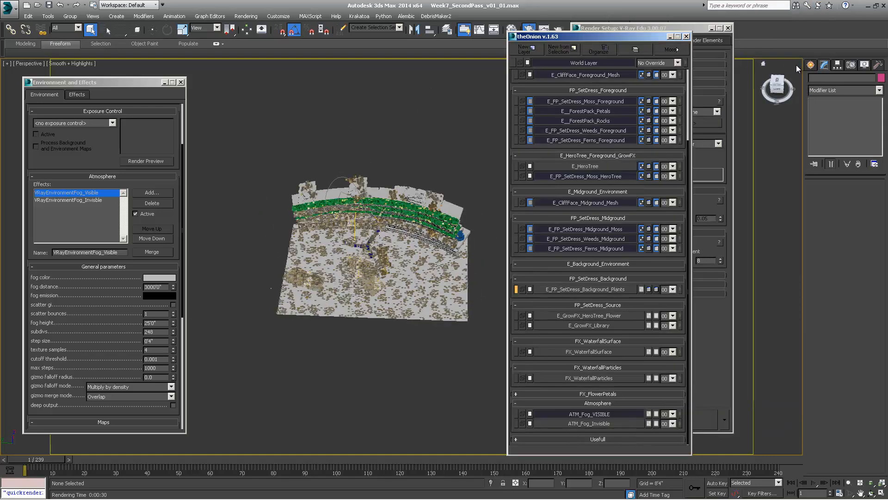
pyautogui.click(811, 64)
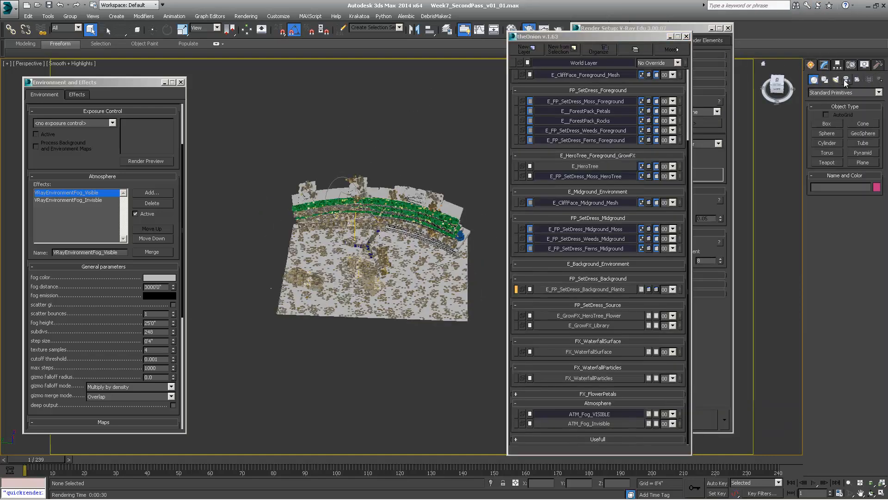
pyautogui.click(858, 79)
pyautogui.click(842, 90)
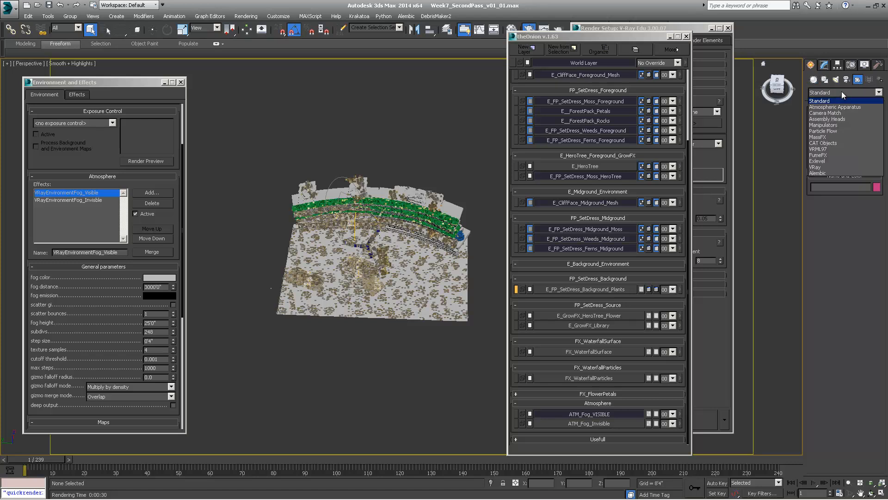
pyautogui.click(838, 107)
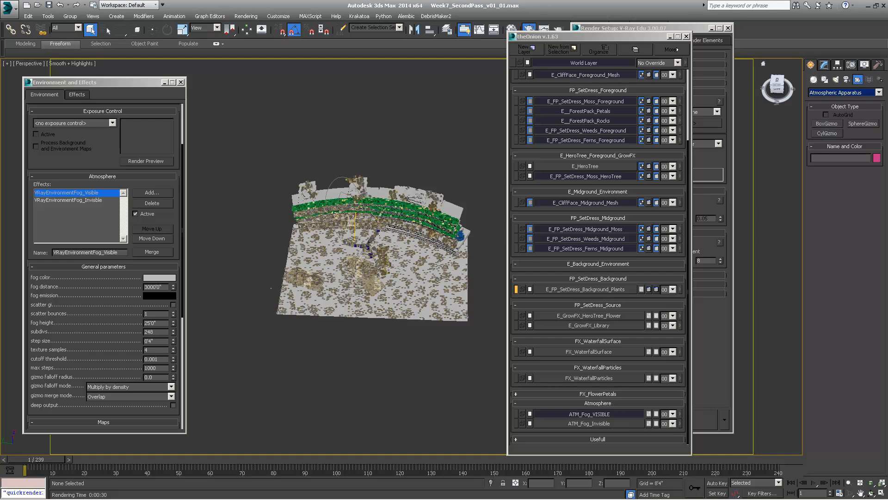
# Step: Try to draw a BoxGizmo around the whole scene
pyautogui.click(827, 124)
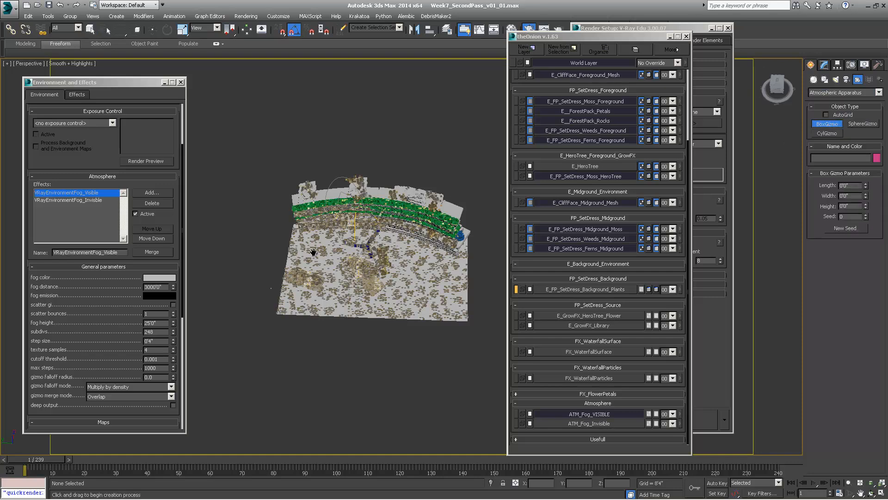
pyautogui.moveTo(316, 251); pyautogui.dragTo(331, 318, button='middle')
pyautogui.scroll(-2, 321, 287)
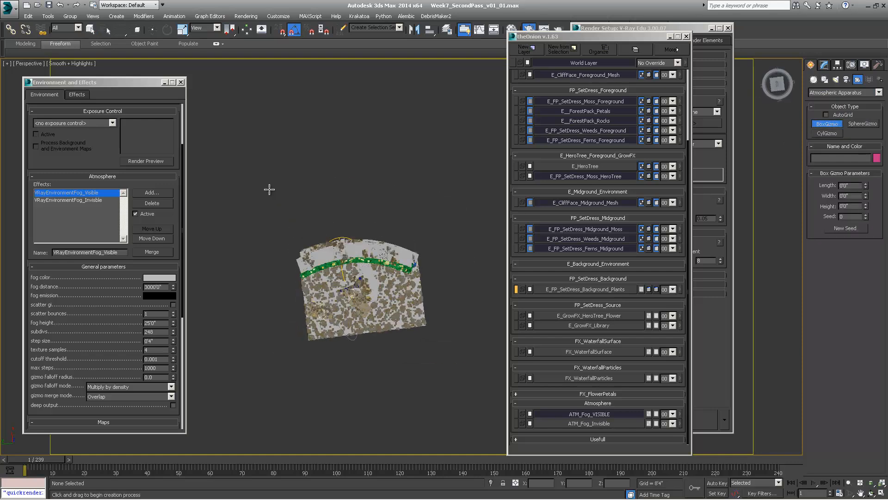
pyautogui.moveTo(269, 189); pyautogui.dragTo(437, 322)
pyautogui.click(426, 214)
pyautogui.moveTo(430, 229); pyautogui.dragTo(406, 233, button='middle')
pyautogui.click(824, 67)
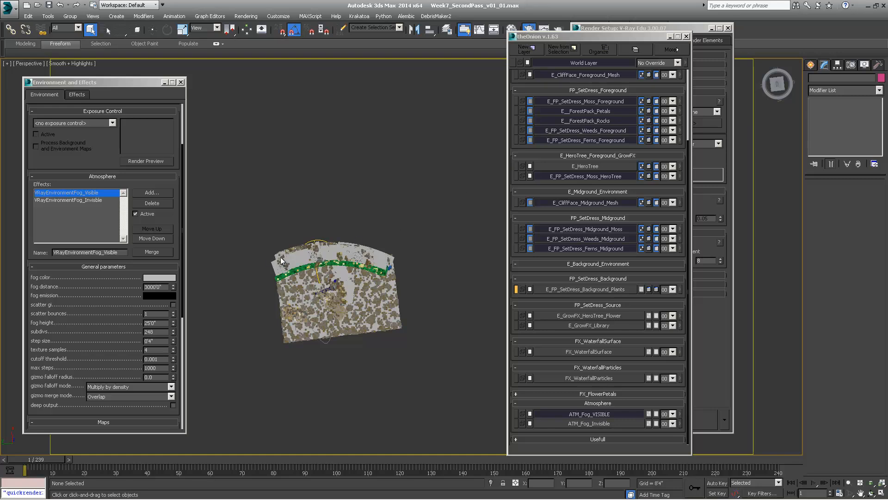
# Step: Make ATM_Fog_VISIBLE the current layer in theOnion
pyautogui.moveTo(297, 221); pyautogui.dragTo(335, 207, button='middle')
pyautogui.click(578, 288)
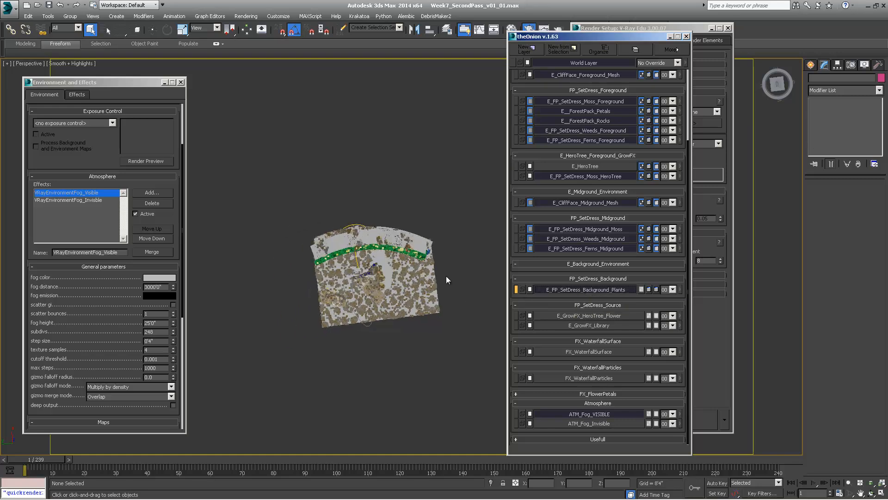
pyautogui.keyDown('alt'); pyautogui.moveTo(337, 196); pyautogui.dragTo(346, 225, button='middle'); pyautogui.keyUp('alt')
pyautogui.click(516, 414)
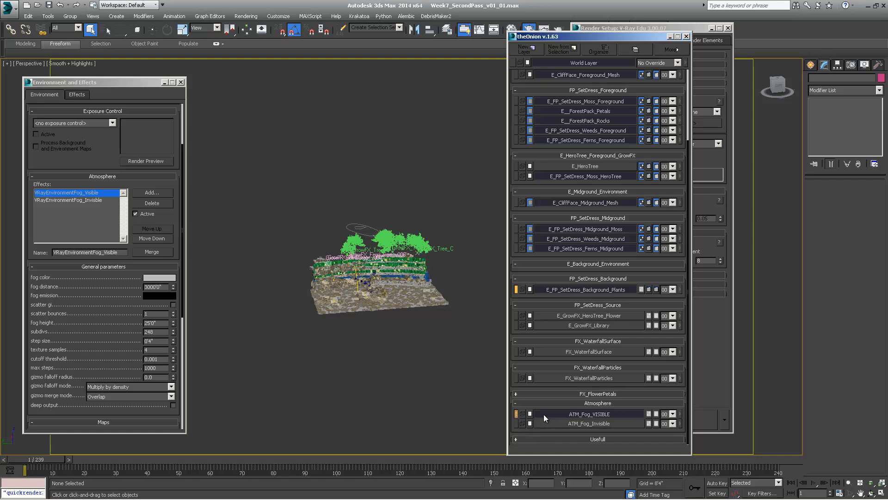
pyautogui.keyDown('alt'); pyautogui.moveTo(380, 253); pyautogui.dragTo(371, 293, button='middle'); pyautogui.keyUp('alt')
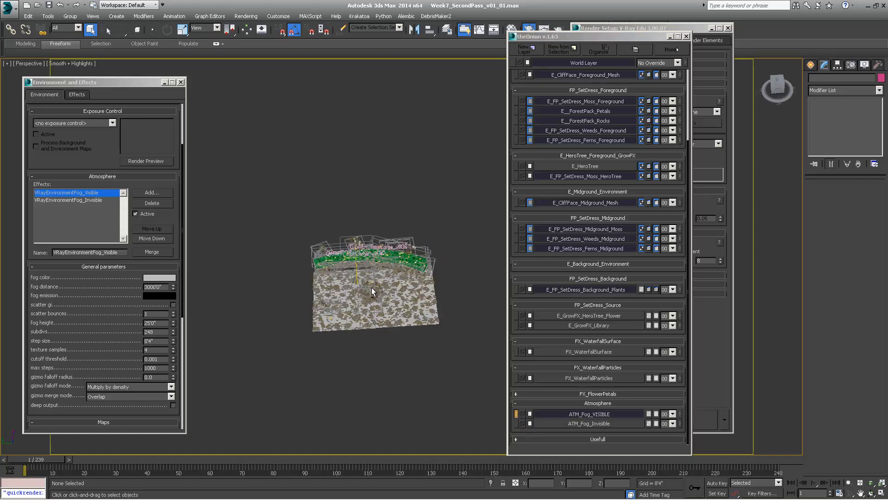
# Step: Draw a tall BoxGizmo enclosing the entire cliff and tree set
pyautogui.click(810, 64)
pyautogui.click(826, 124)
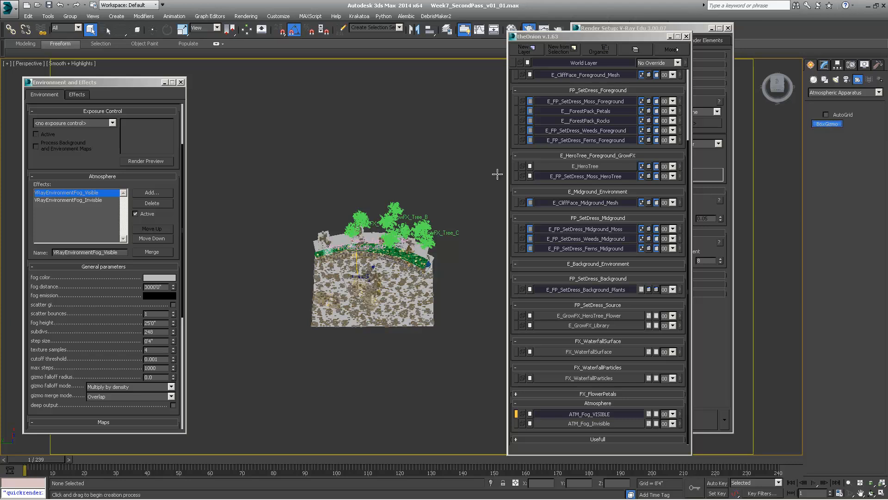
pyautogui.moveTo(412, 354); pyautogui.dragTo(453, 378)
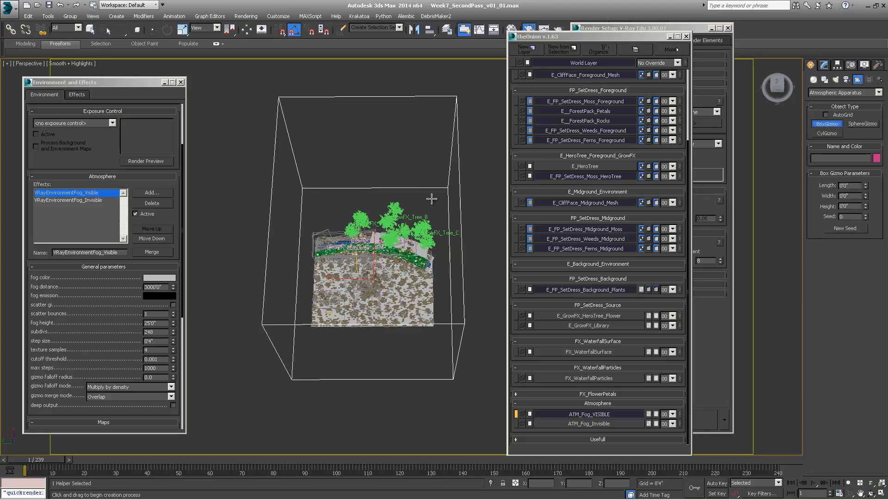
pyautogui.click(431, 224)
pyautogui.rightClick(430, 224)
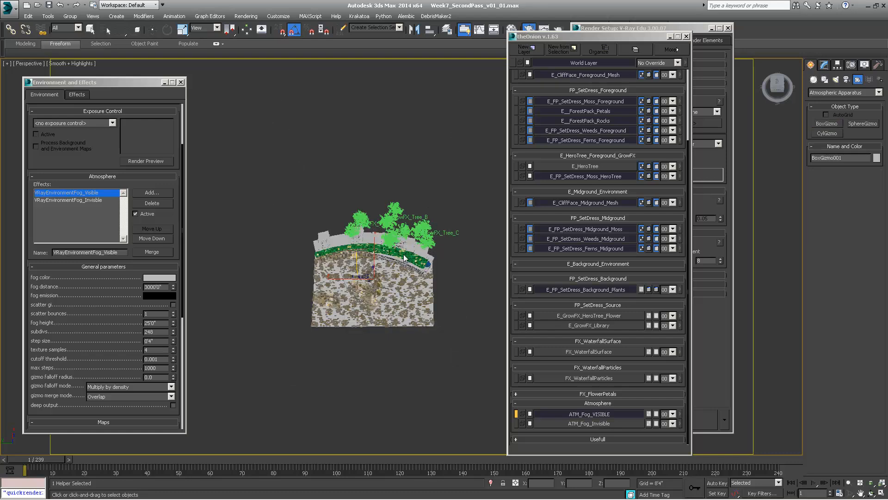
pyautogui.keyDown('alt'); pyautogui.moveTo(431, 224); pyautogui.dragTo(352, 290, button='middle'); pyautogui.keyUp('alt')
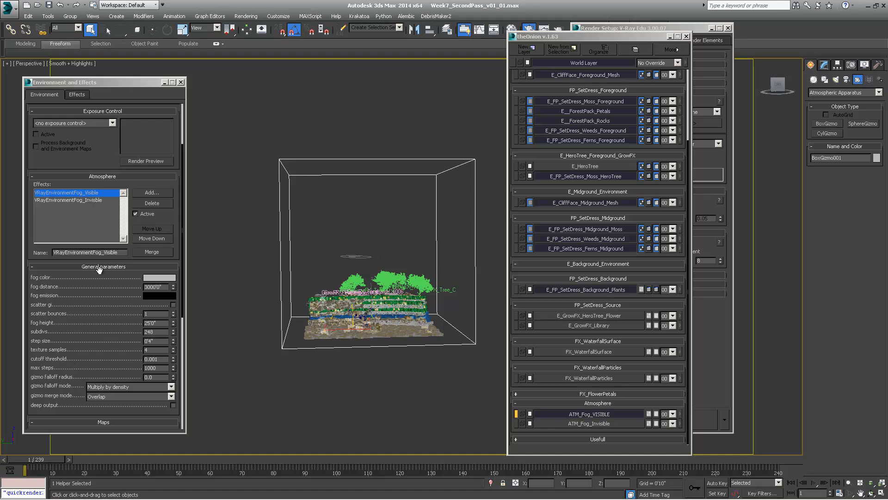
# Step: Add the new BoxGizmo as a gizmo of VRayEnvironmentFog_Visible and select it in the fog's gizmo list
pyautogui.scroll(-5, 101, 296)
pyautogui.scroll(-1, 77, 350)
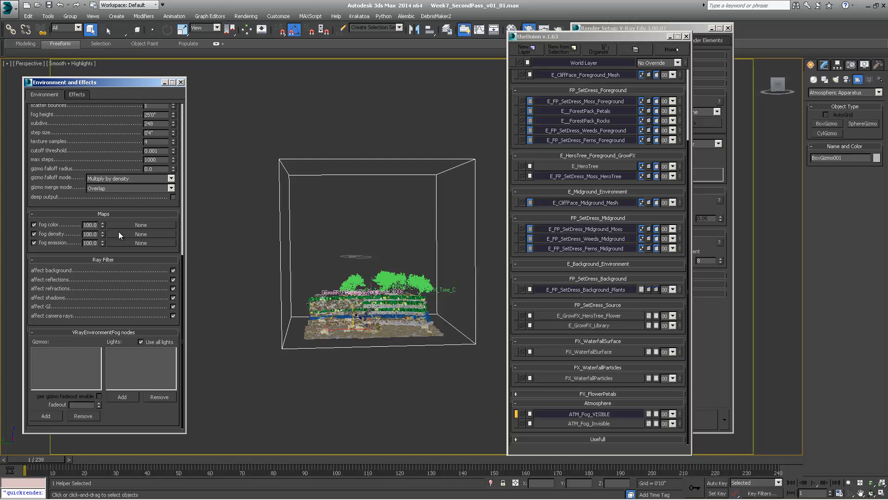
pyautogui.moveTo(132, 120); pyautogui.dragTo(123, 191)
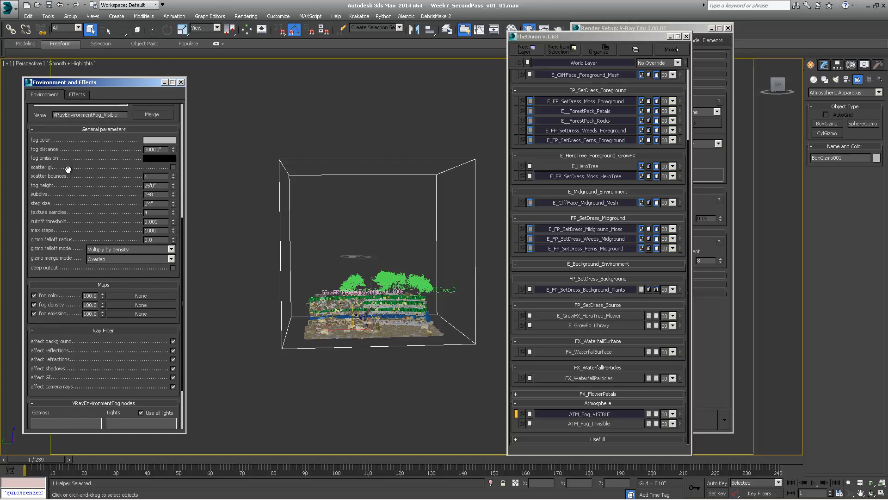
pyautogui.moveTo(59, 377); pyautogui.dragTo(55, 308)
pyautogui.click(46, 418)
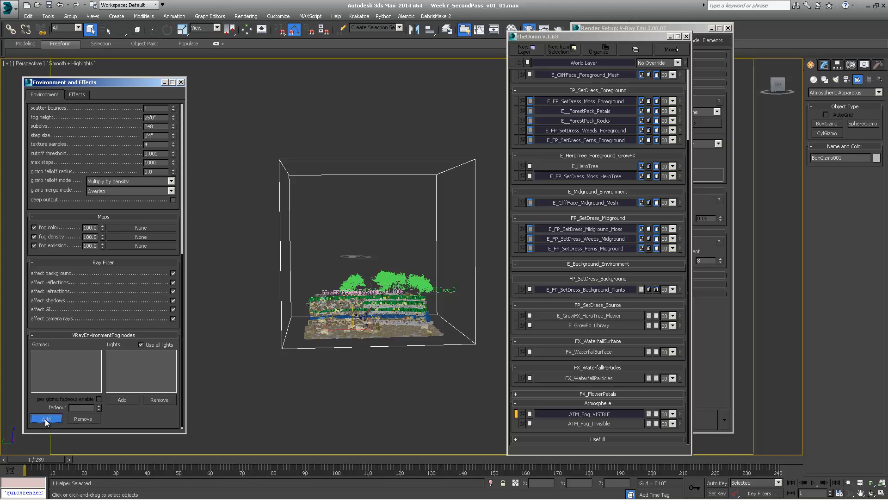
pyautogui.click(311, 176)
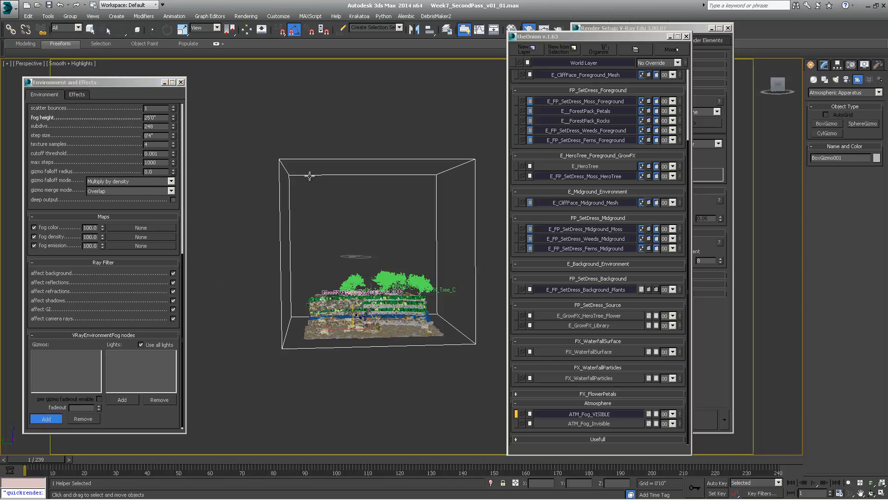
pyautogui.click(46, 355)
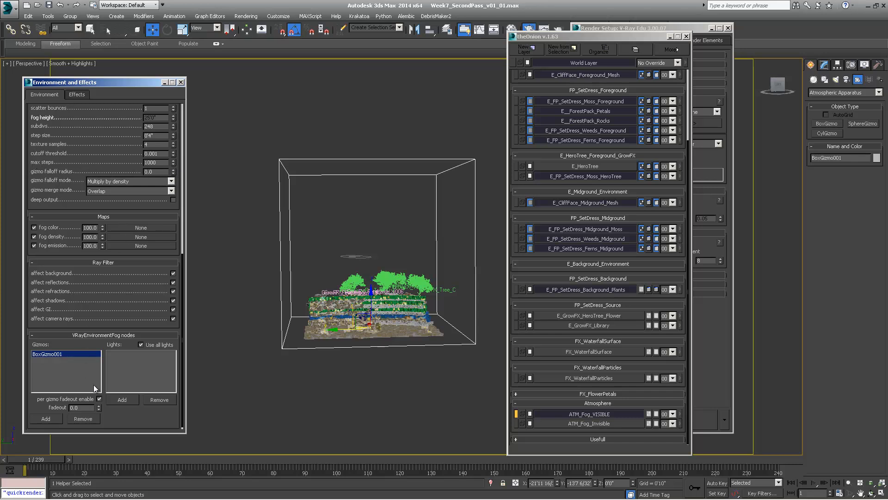
# Step: Switch the perspective viewport back to the shot camera and run a Quickrender test of the region
pyautogui.moveTo(401, 293); pyautogui.dragTo(424, 231, button='middle')
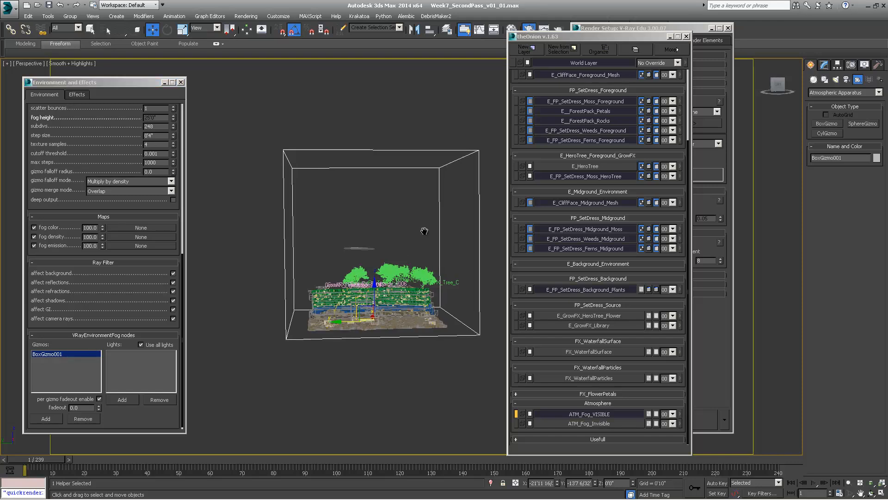
pyautogui.click(27, 63)
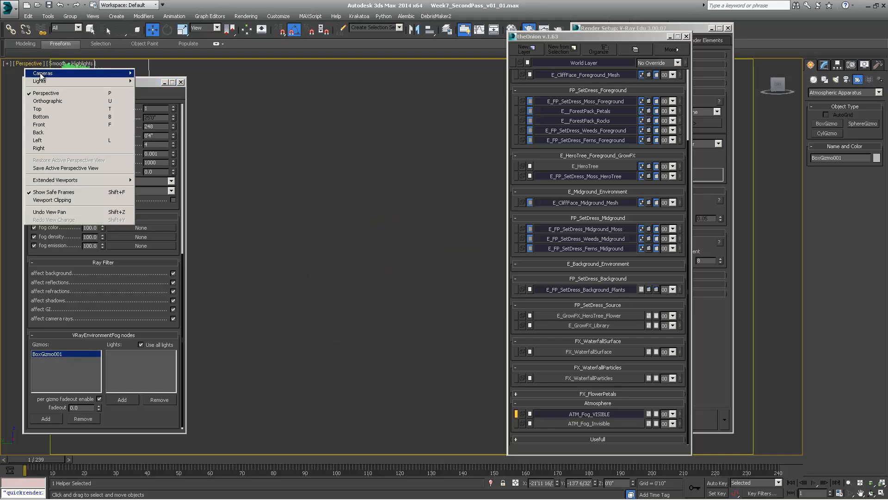
pyautogui.moveTo(112, 75)
pyautogui.click(151, 73)
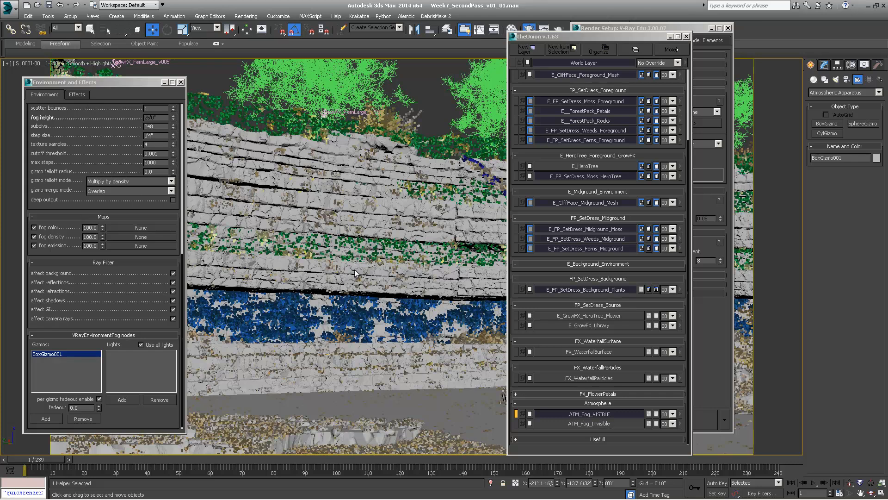
pyautogui.hotkey('shift', 'q')
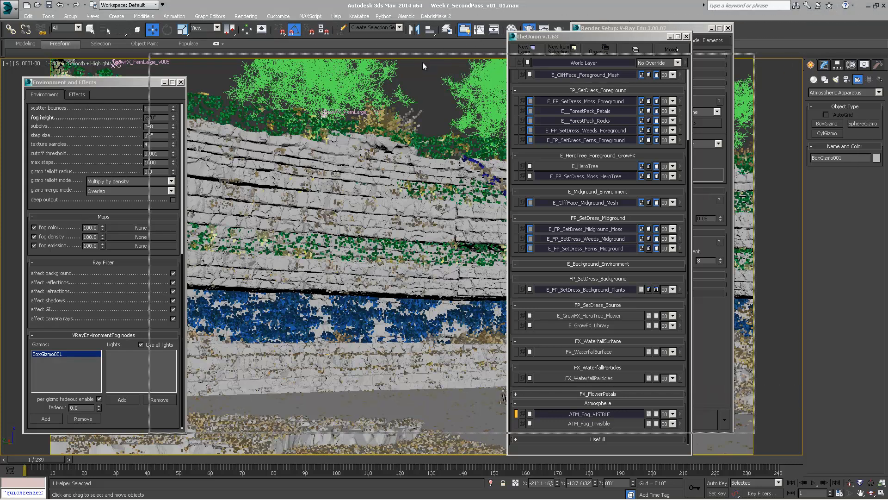
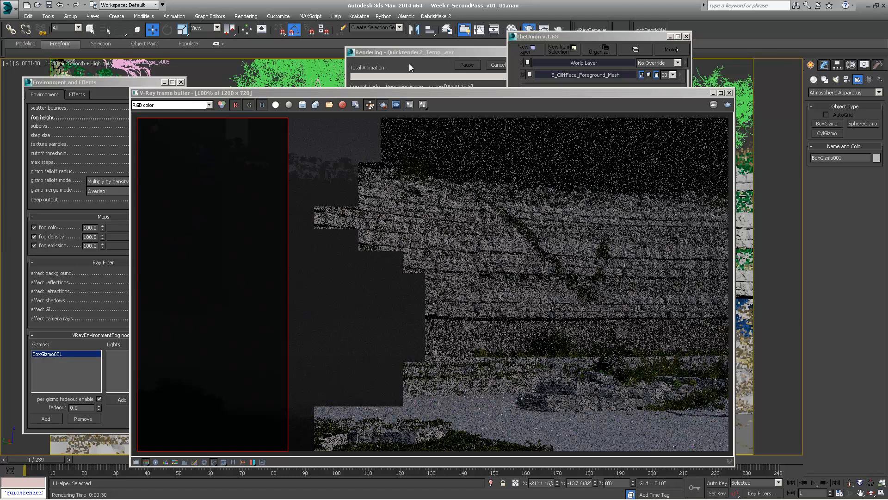
# Step: Review the visible fog's general parameters, ray filter and gizmo fadeout settings beside the rendered region
pyautogui.press('F10')
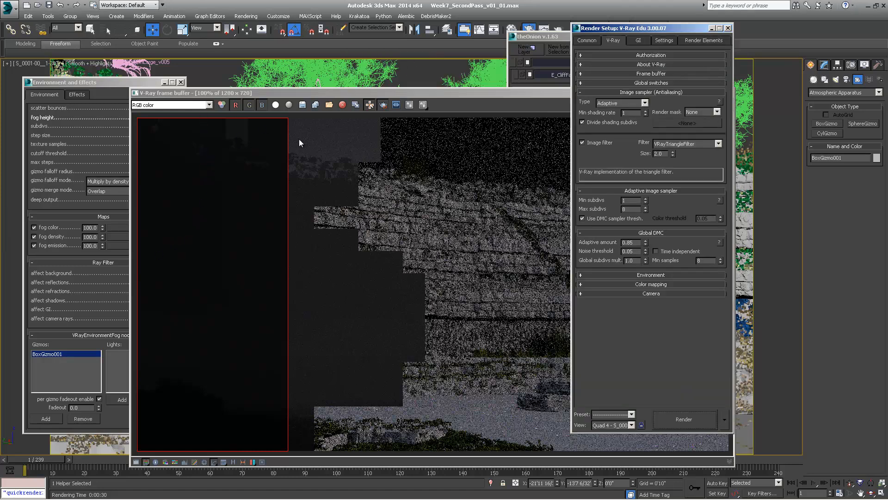
pyautogui.moveTo(305, 93); pyautogui.dragTo(390, 77)
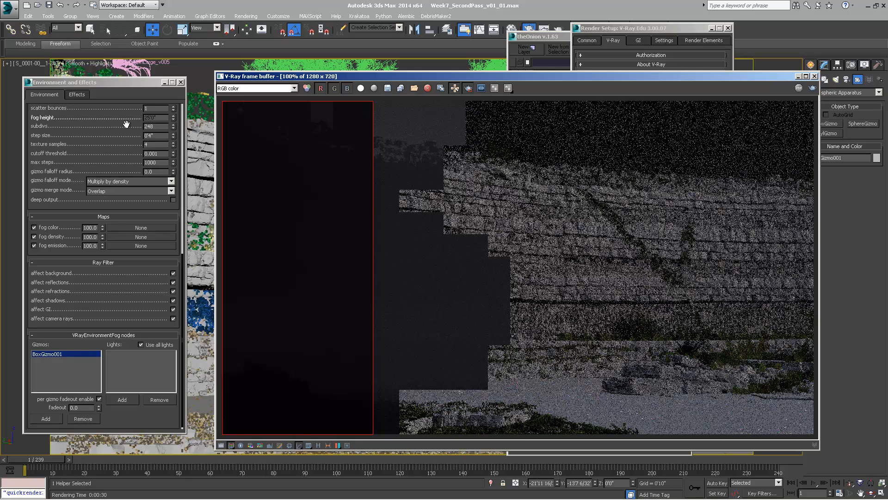
pyautogui.moveTo(126, 124); pyautogui.dragTo(119, 257)
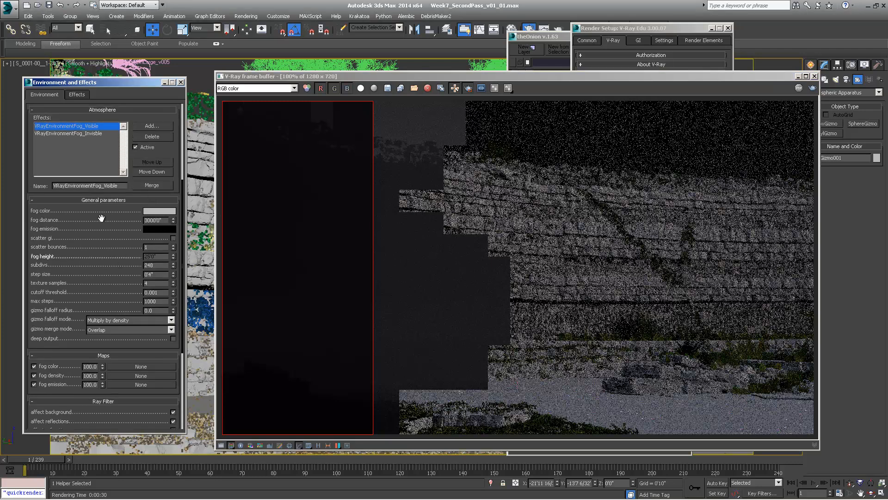
pyautogui.moveTo(102, 218); pyautogui.dragTo(91, 101)
pyautogui.scroll(-1, 82, 254)
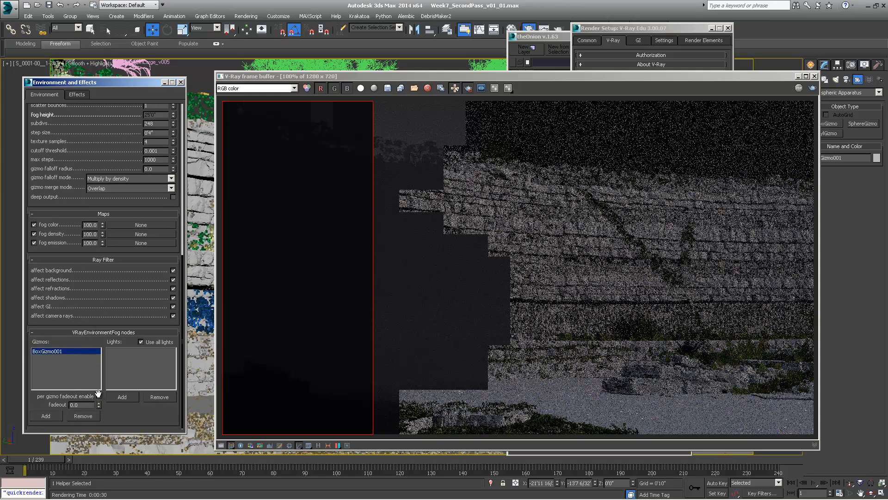
pyautogui.scroll(4, 111, 351)
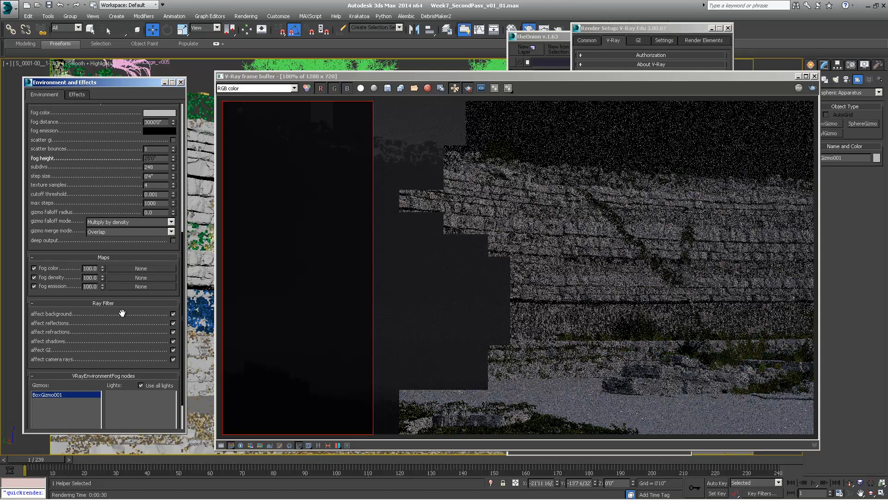
pyautogui.scroll(2, 140, 284)
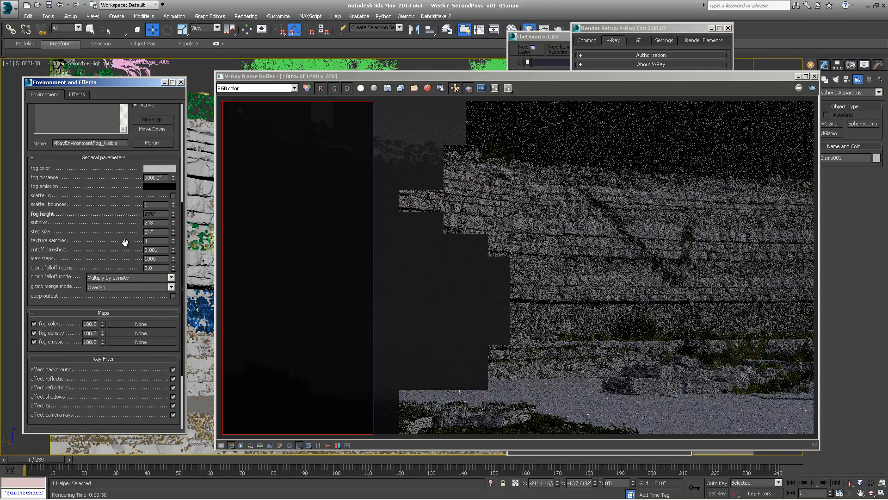
pyautogui.moveTo(125, 242); pyautogui.dragTo(125, 263)
pyautogui.scroll(5, 125, 263)
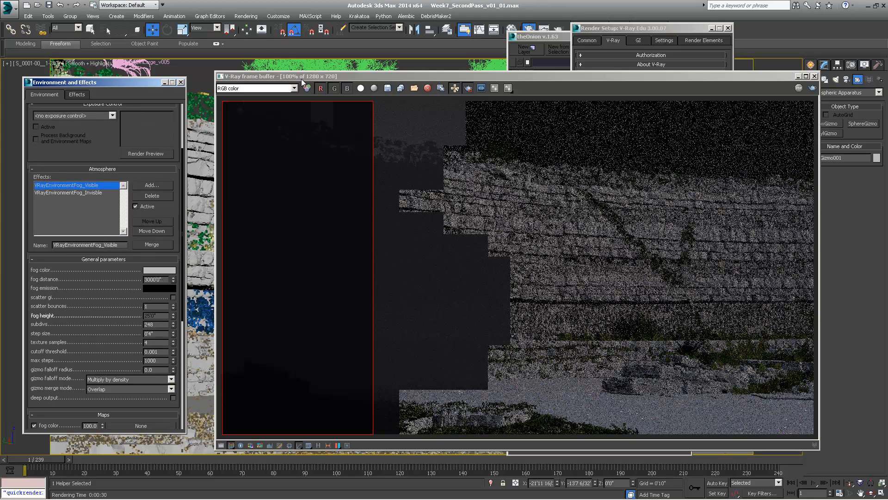
# Step: Set the visible fog's distance to 100, turn off per-gizmo fadeout, and reposition the frame buffer
pyautogui.moveTo(301, 79); pyautogui.dragTo(517, 68)
pyautogui.moveTo(292, 68); pyautogui.dragTo(275, 70)
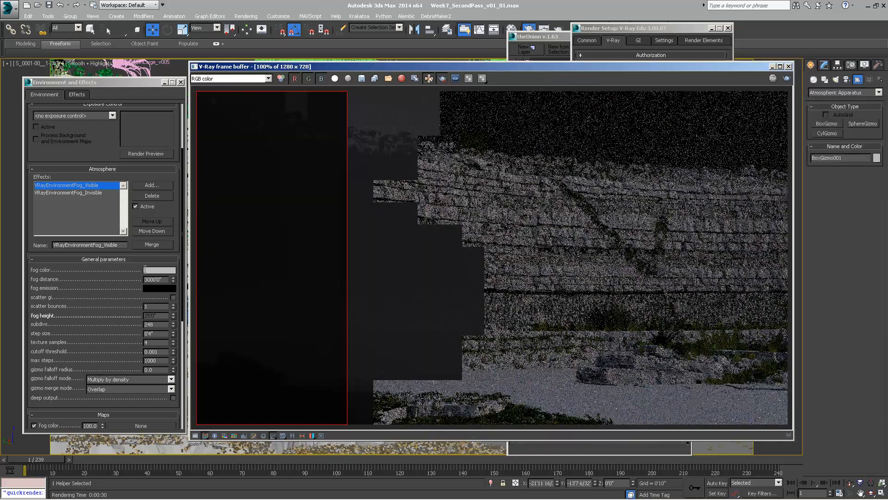
pyautogui.doubleClick(166, 279)
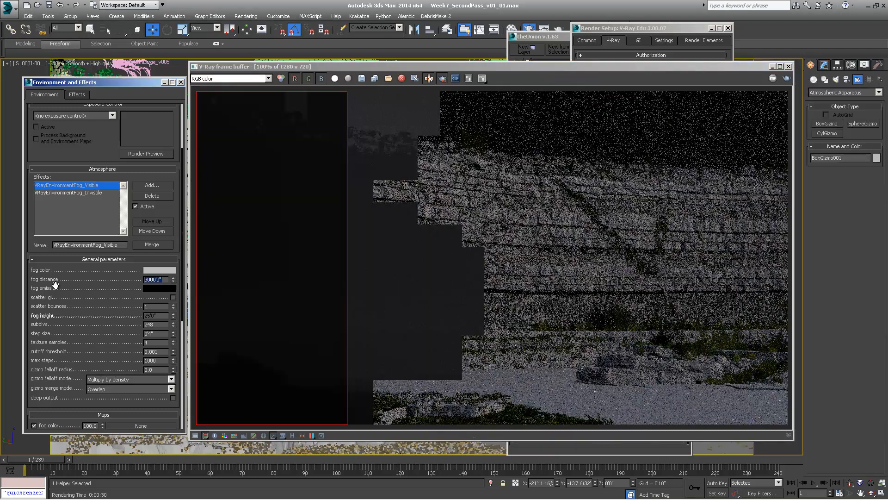
pyautogui.write('100')
pyautogui.press('Return')
pyautogui.scroll(-8, 69, 394)
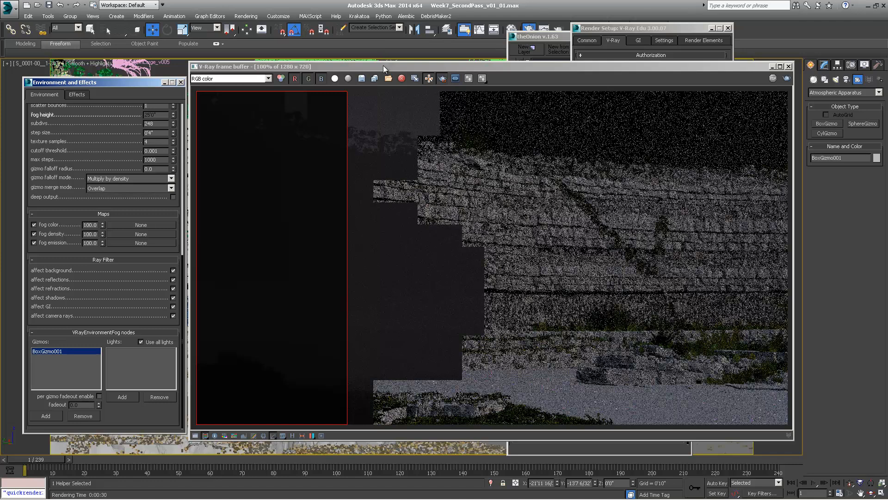
pyautogui.moveTo(383, 65); pyautogui.dragTo(421, 62)
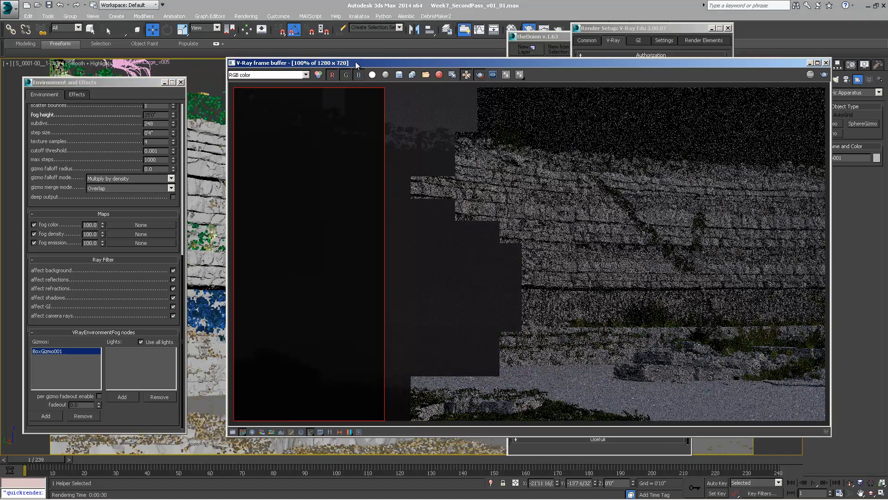
# Step: Move the frame buffer clear of the fog settings and set the visible fog's distance to 1000'
pyautogui.moveTo(355, 62); pyautogui.dragTo(467, 55)
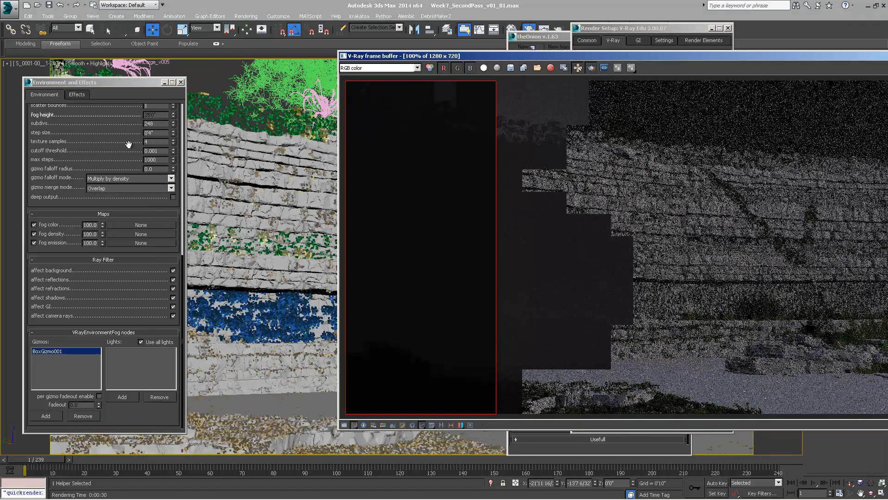
pyautogui.moveTo(129, 145); pyautogui.dragTo(120, 218)
pyautogui.moveTo(82, 386); pyautogui.dragTo(91, 306)
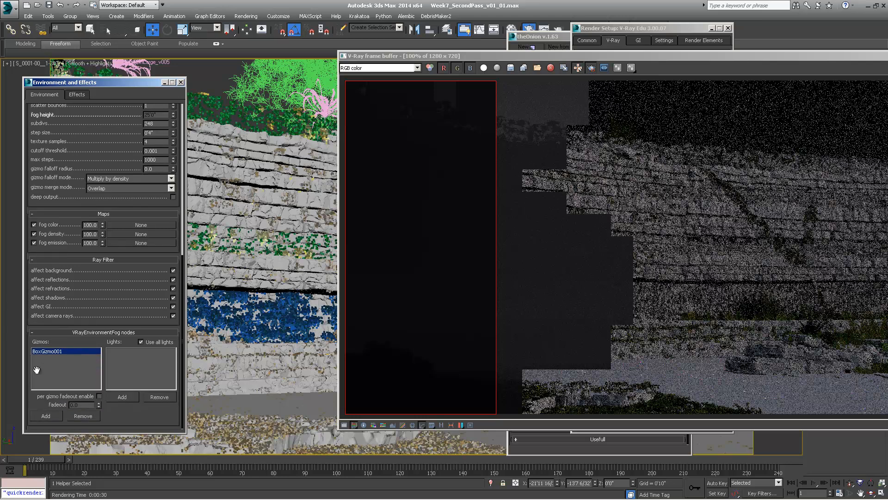
pyautogui.moveTo(128, 136); pyautogui.dragTo(139, 186)
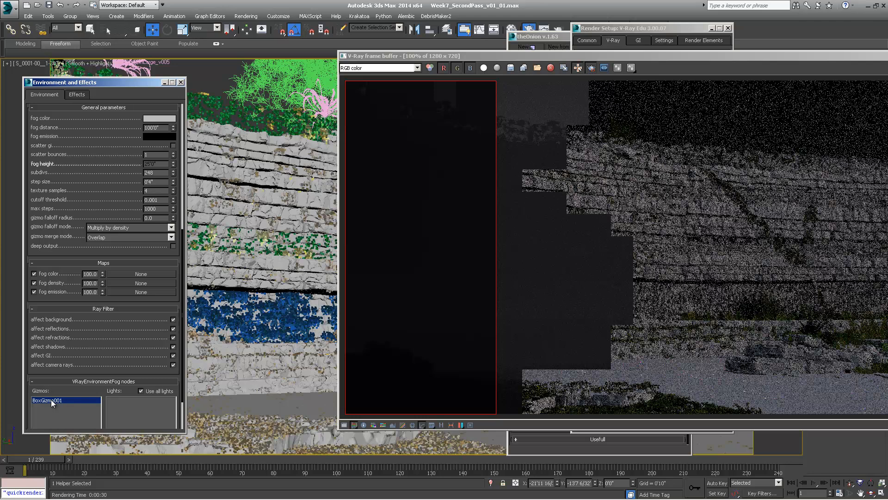
pyautogui.doubleClick(167, 129)
pyautogui.write("1000'")
pyautogui.press('Return')
# Step: Inspect the rendered region's alpha channel and return the frame buffer to RGB color
pyautogui.click(483, 67)
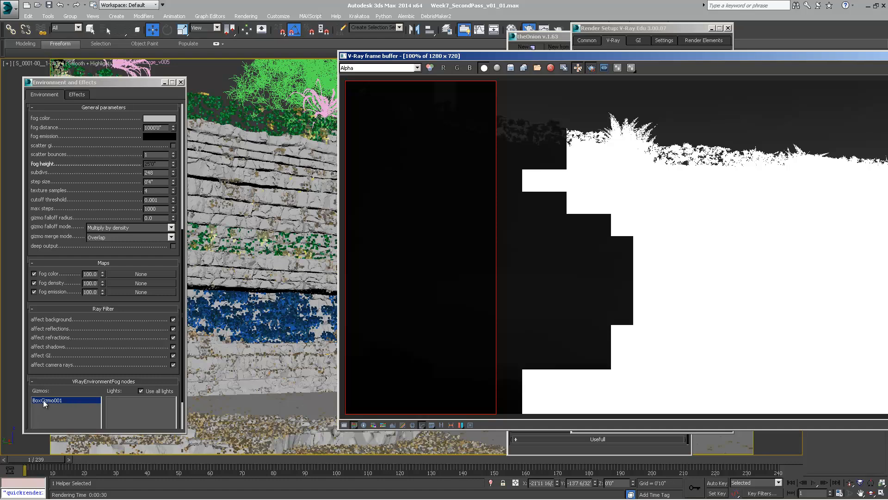
pyautogui.click(162, 128)
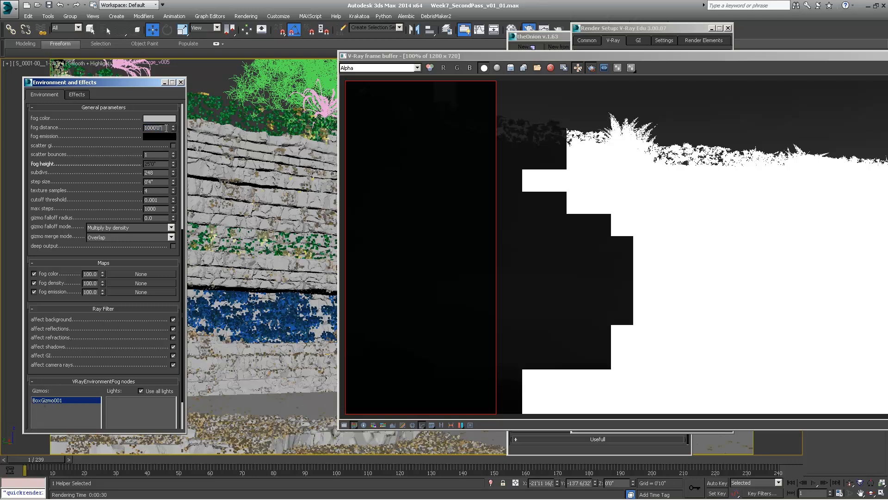
pyautogui.click(484, 67)
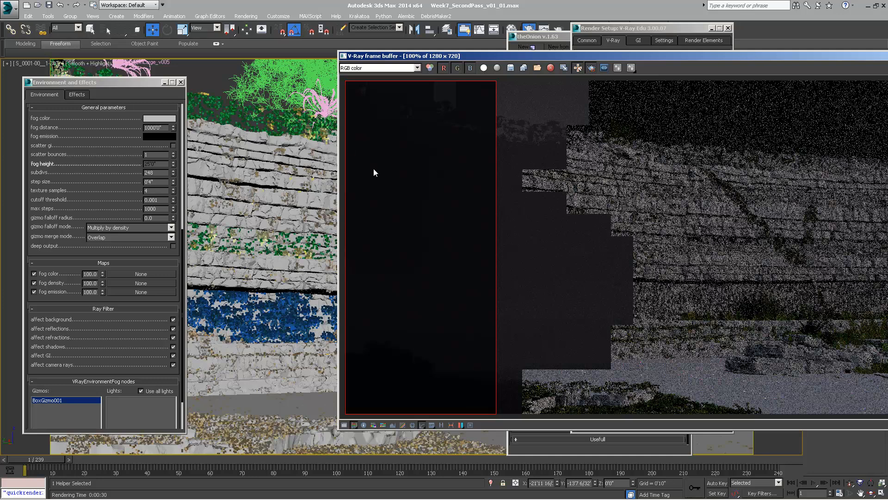
# Step: Switch the camera viewport to Perspective and look down on the scene with the whole BoxGizmo in view
pyautogui.click(31, 62)
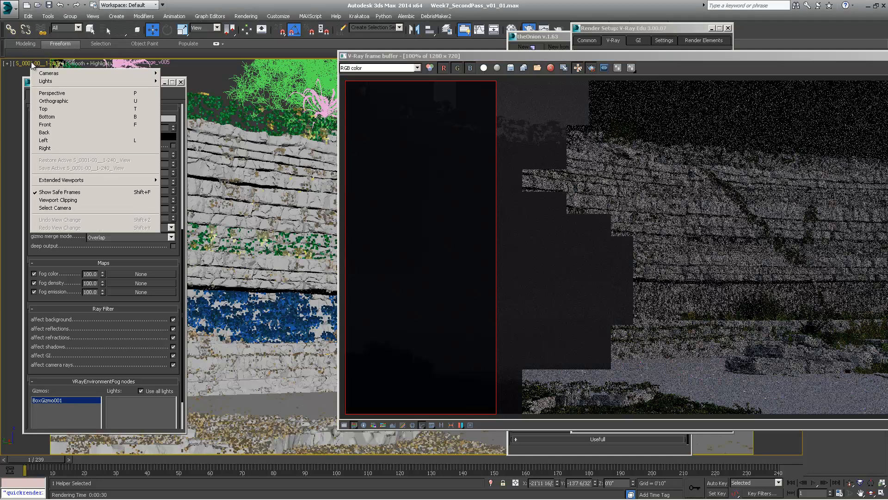
pyautogui.click(61, 93)
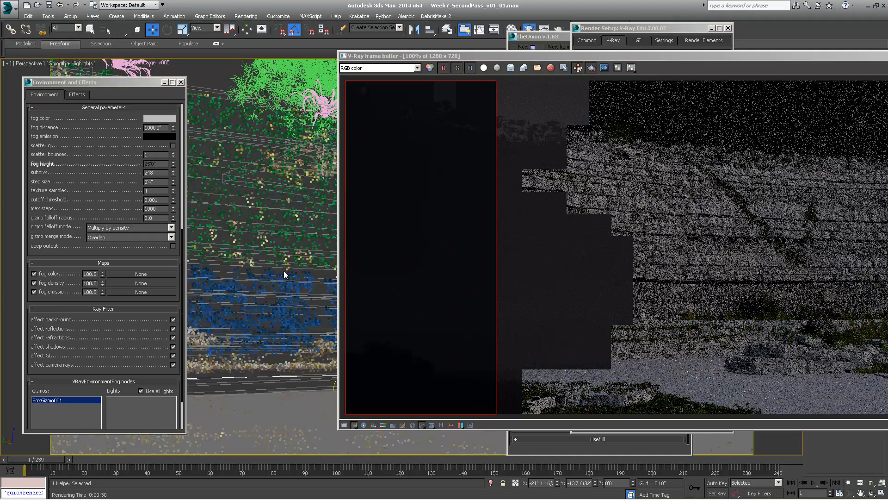
pyautogui.scroll(-10, 283, 270)
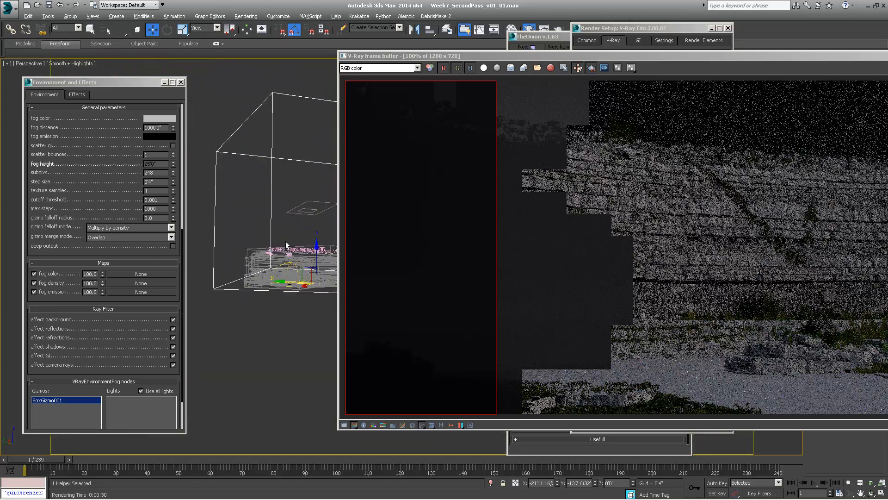
pyautogui.moveTo(286, 245)
pyautogui.keyDown('alt'); pyautogui.mouseDown(button='middle')
pyautogui.moveTo(318, 308)
pyautogui.moveTo(268, 326)
pyautogui.mouseUp(button='middle'); pyautogui.keyUp('alt')
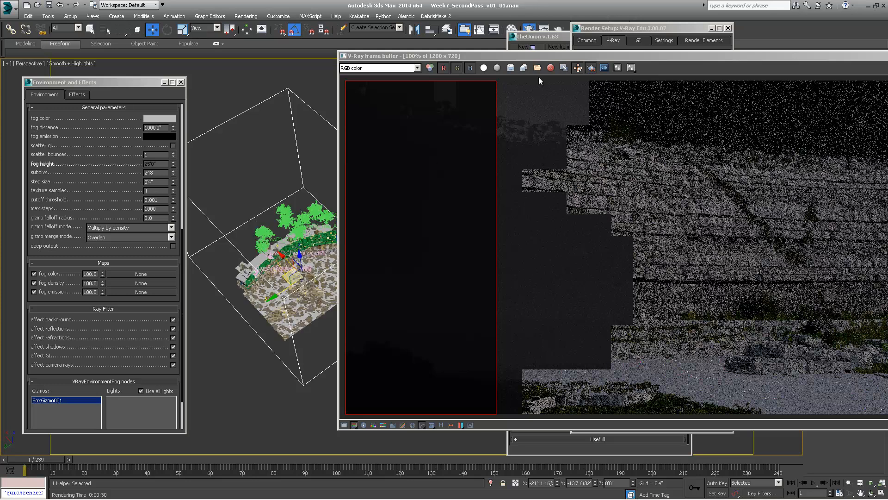
# Step: Turn off region rendering and run a Quickrender test of the full perspective view
pyautogui.click(585, 75)
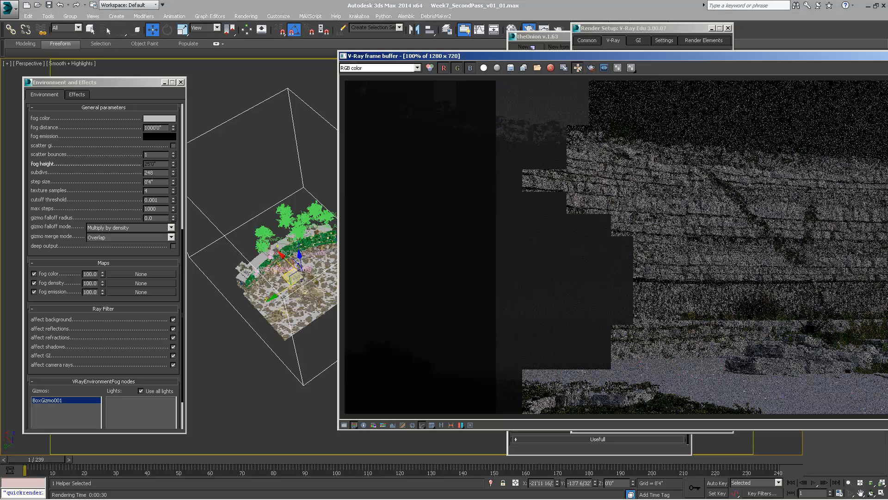
pyautogui.hotkey('shift', 'q')
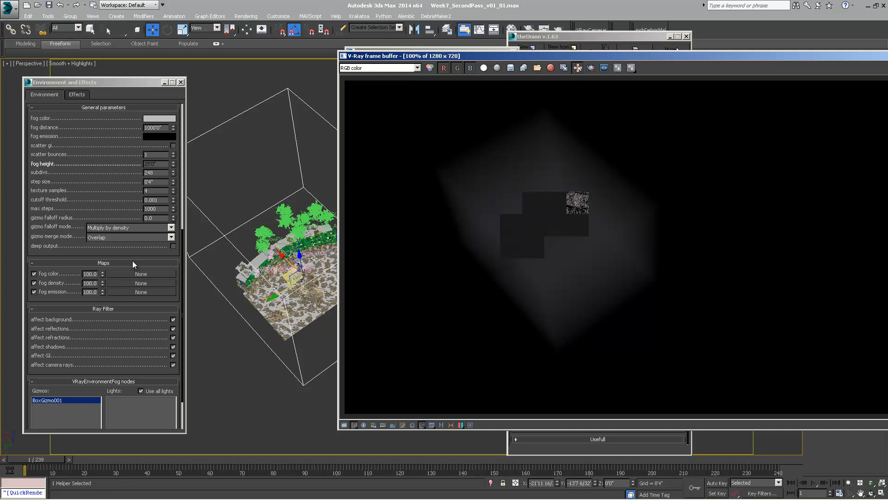
pyautogui.hotkey('shift', 'q')
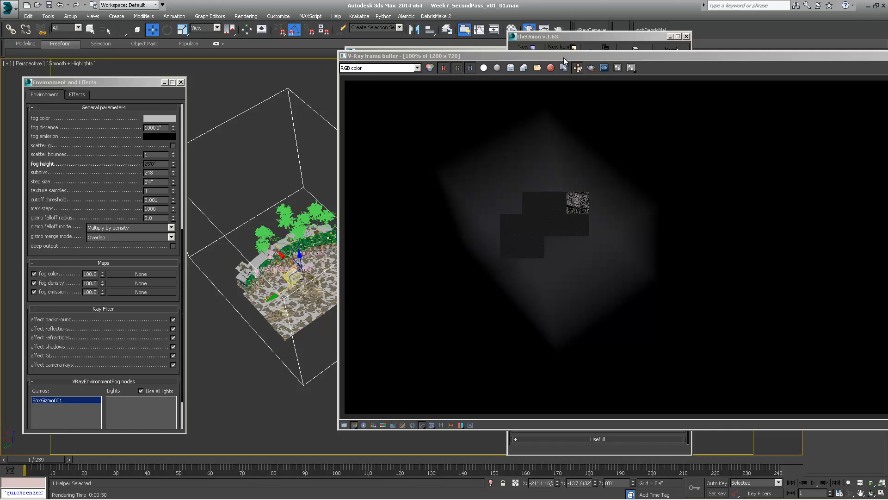
# Step: Reopen Render Setup and arrange the frame buffer beside the environment window, showing its Atmosphere effects list
pyautogui.press('F10')
pyautogui.moveTo(491, 58); pyautogui.dragTo(383, 89)
pyautogui.moveTo(85, 84); pyautogui.dragTo(100, 78)
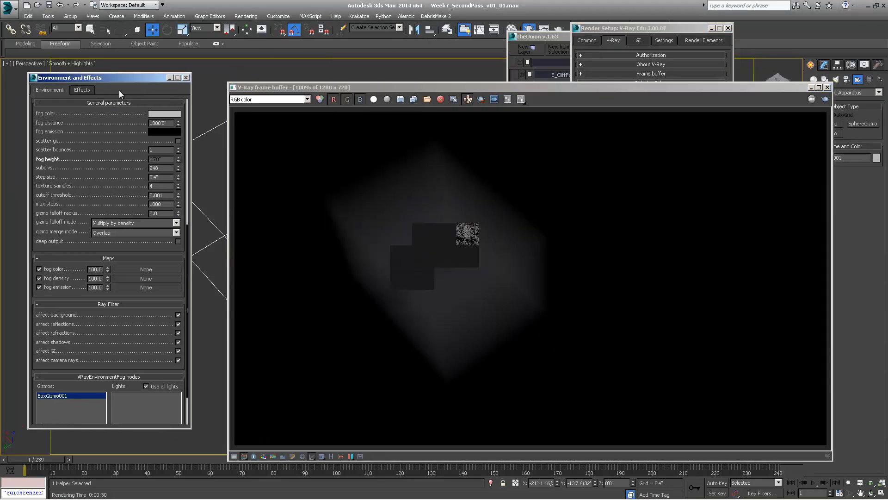
pyautogui.scroll(5, 97, 282)
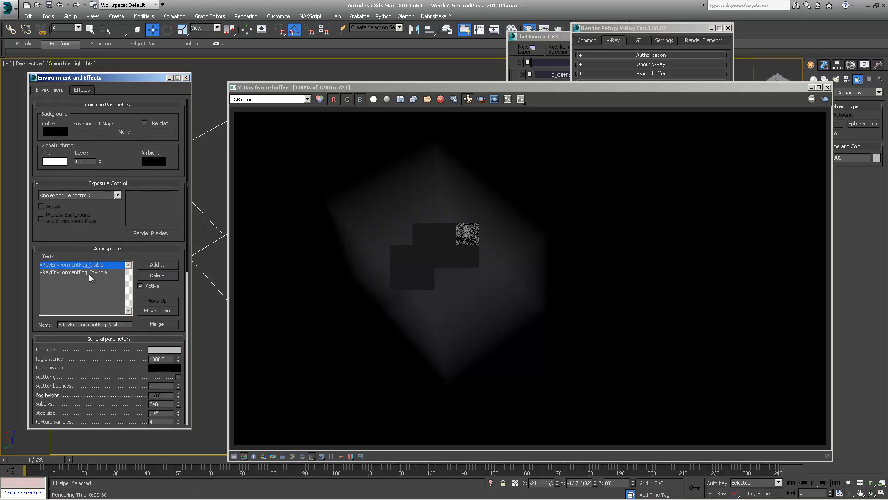
pyautogui.moveTo(499, 85); pyautogui.dragTo(486, 92)
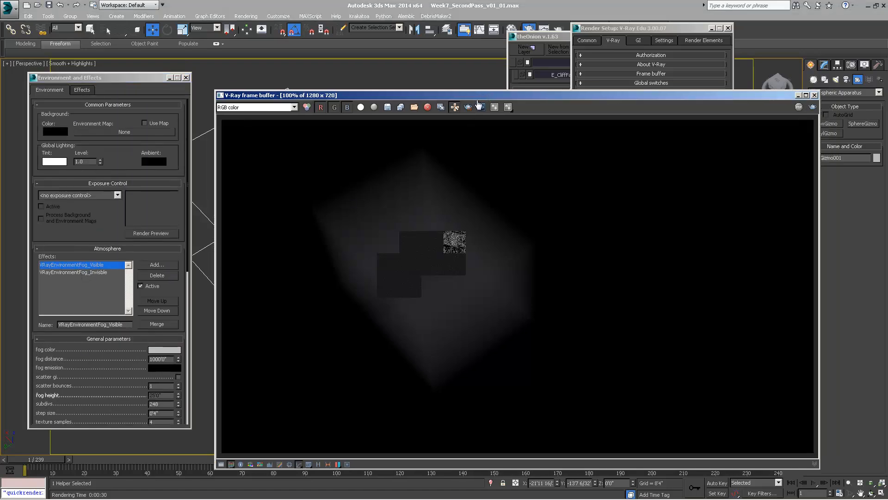
# Step: In theOnion, switch off the ATM_Fog_VISIBLE layer and switch on the ATM_Fog_Invisible layer
pyautogui.moveTo(550, 39); pyautogui.dragTo(495, 28)
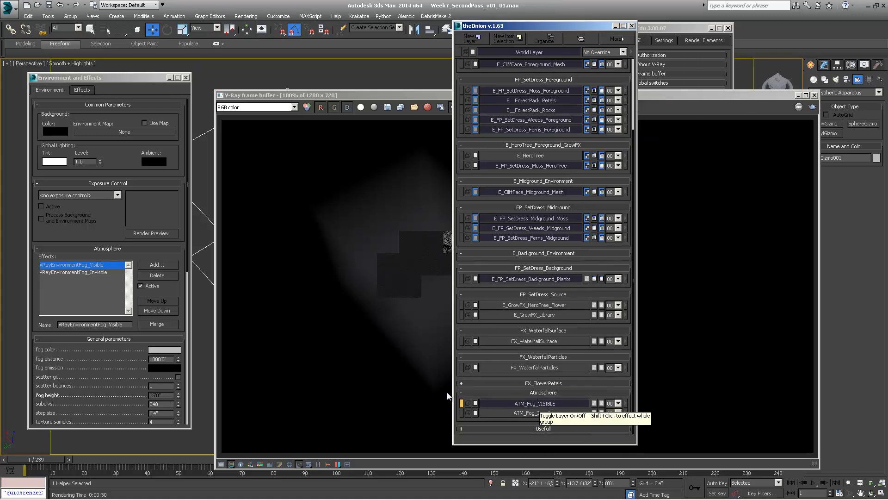
pyautogui.click(541, 402)
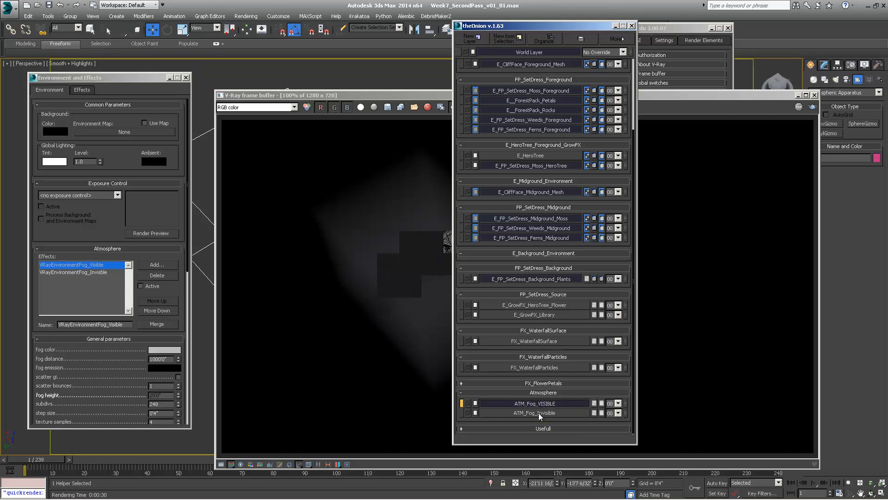
pyautogui.click(539, 412)
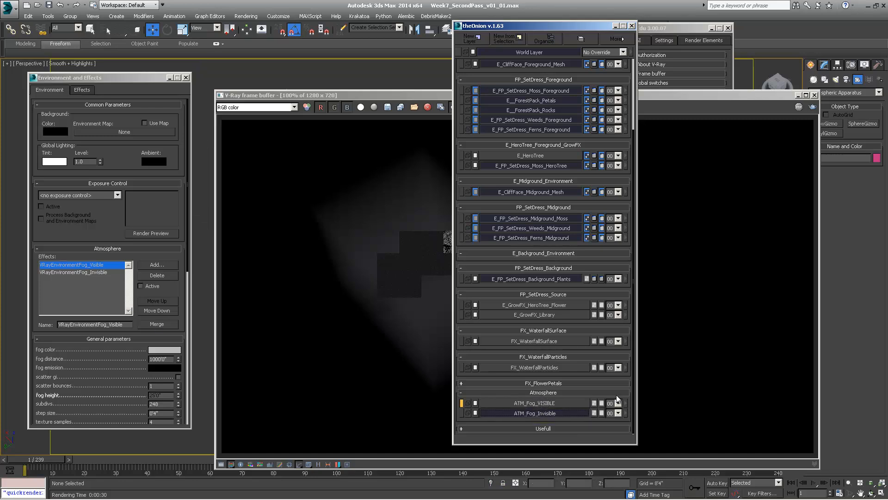
# Step: Compare VRayEnvironmentFog_Invisible with the visible fog and set the invisible fog's distance to 1000'
pyautogui.click(84, 273)
pyautogui.scroll(-4, 84, 274)
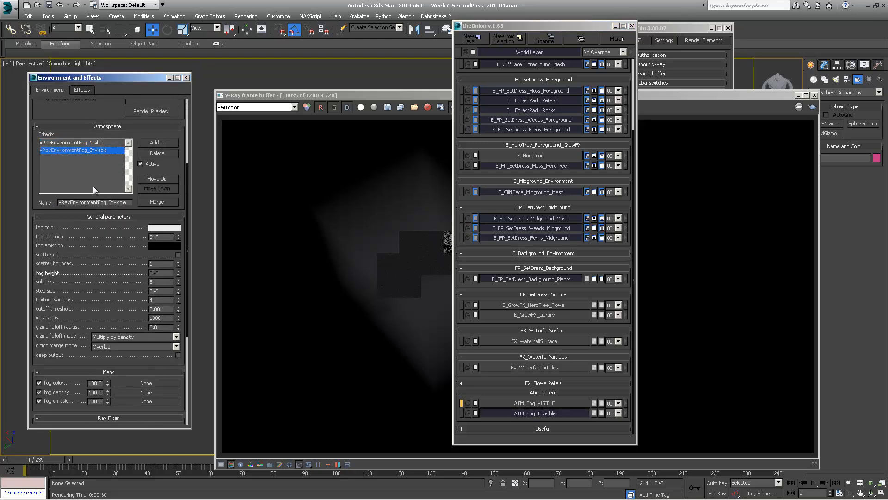
pyautogui.click(98, 145)
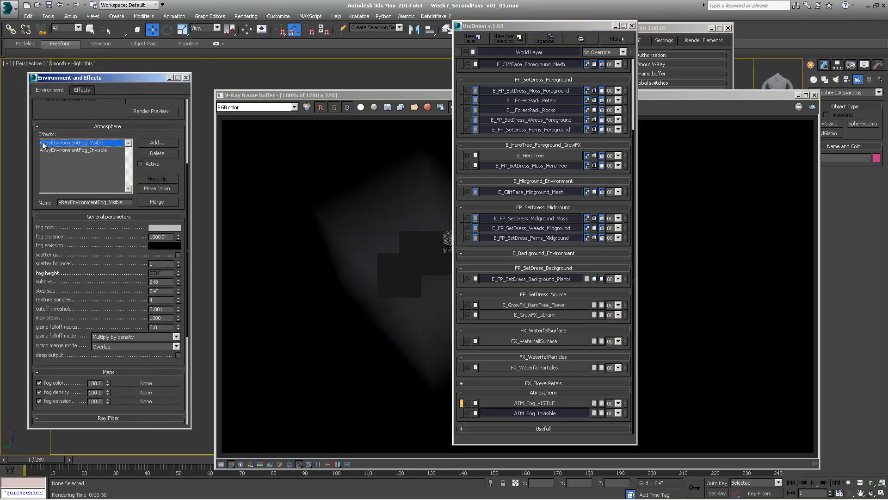
pyautogui.click(94, 149)
pyautogui.press('BackSpace')
pyautogui.press('BackSpace')
pyautogui.press('BackSpace')
pyautogui.press('BackSpace')
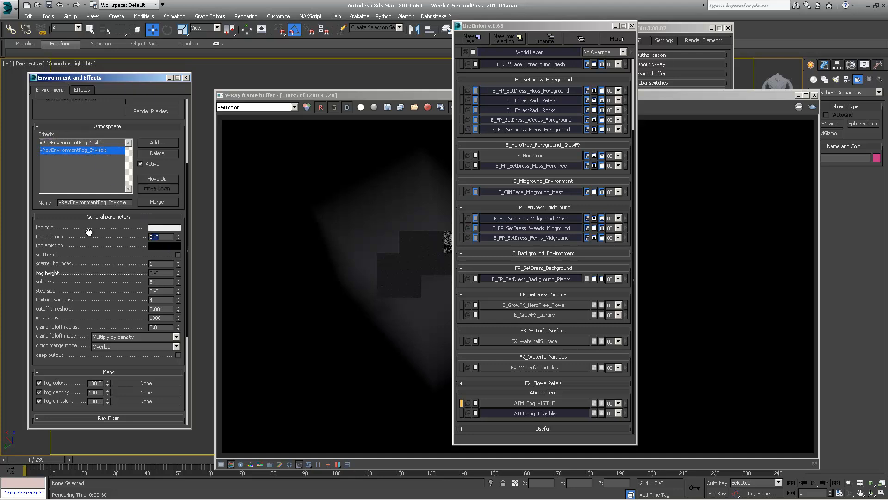
pyautogui.write('1000')
pyautogui.press('Return')
# Step: Review both fogs' remaining settings, clear BoxGizmo001 from the visible fog's gizmo list, and reselect the invisible fog
pyautogui.scroll(-5, 65, 380)
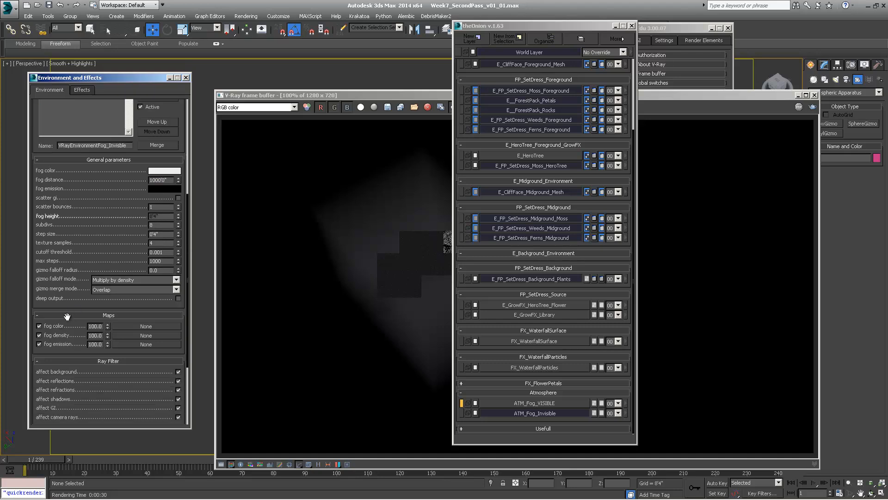
pyautogui.scroll(8, 97, 238)
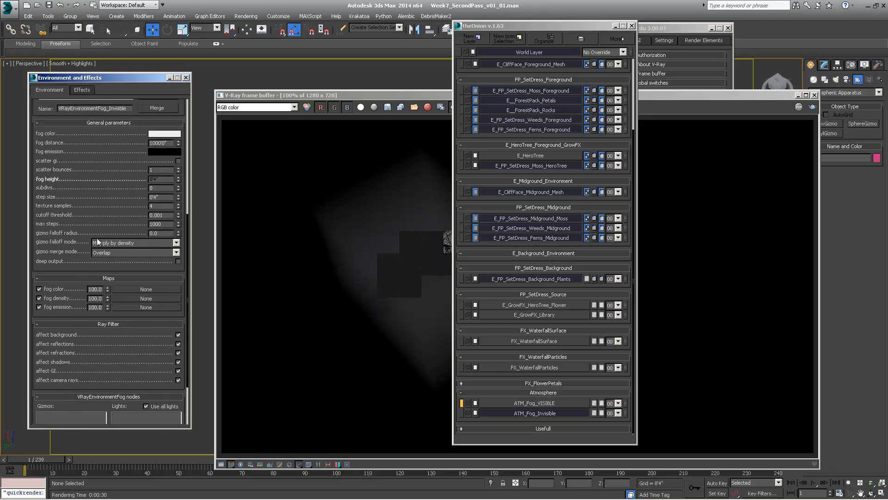
pyautogui.click(78, 215)
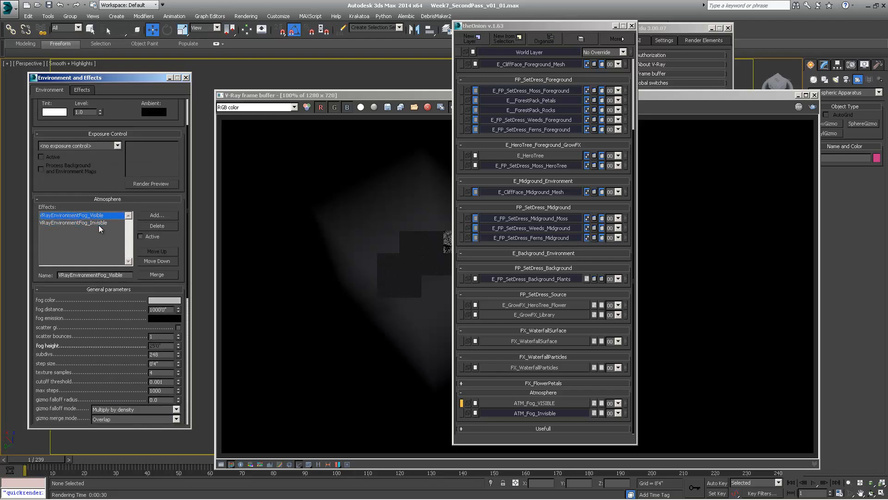
pyautogui.click(99, 224)
pyautogui.press('Up')
pyautogui.scroll(-8, 134, 239)
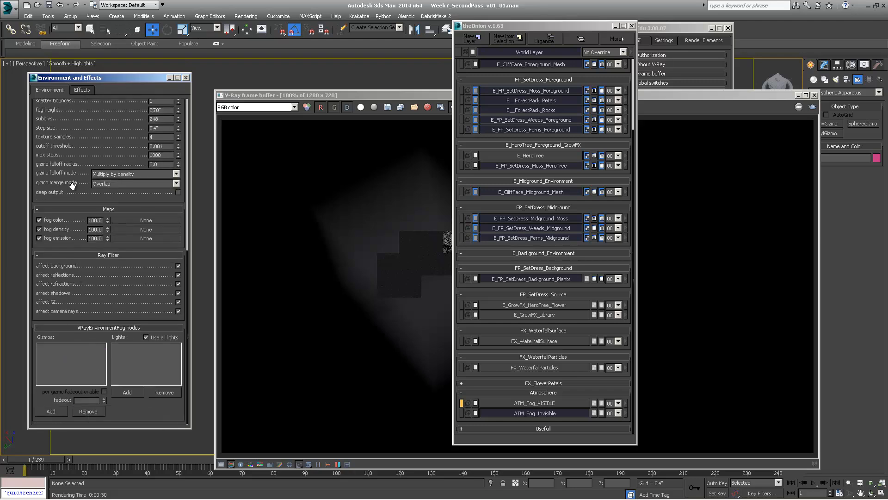
pyautogui.scroll(6, 74, 188)
pyautogui.click(93, 155)
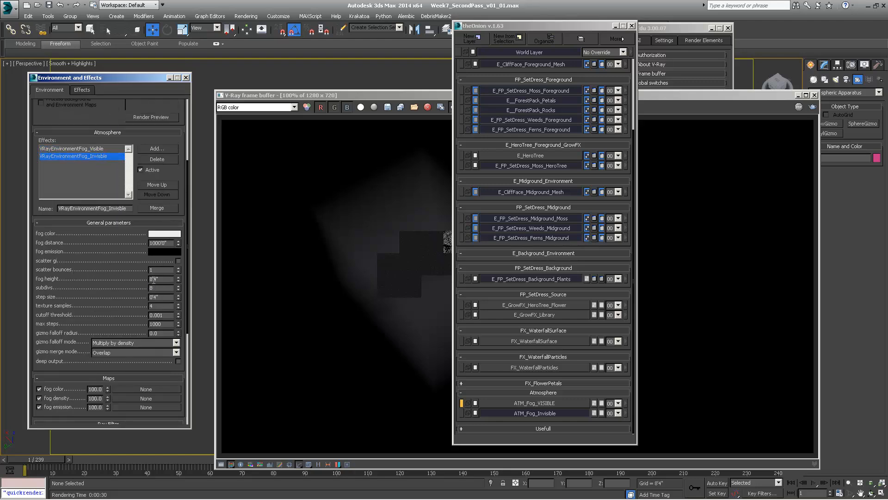
# Step: Match the invisible fog to the visible one with a fog height of 25' and 248 subdivs
pyautogui.moveTo(167, 279); pyautogui.dragTo(97, 279)
pyautogui.write('50')
pyautogui.click(90, 149)
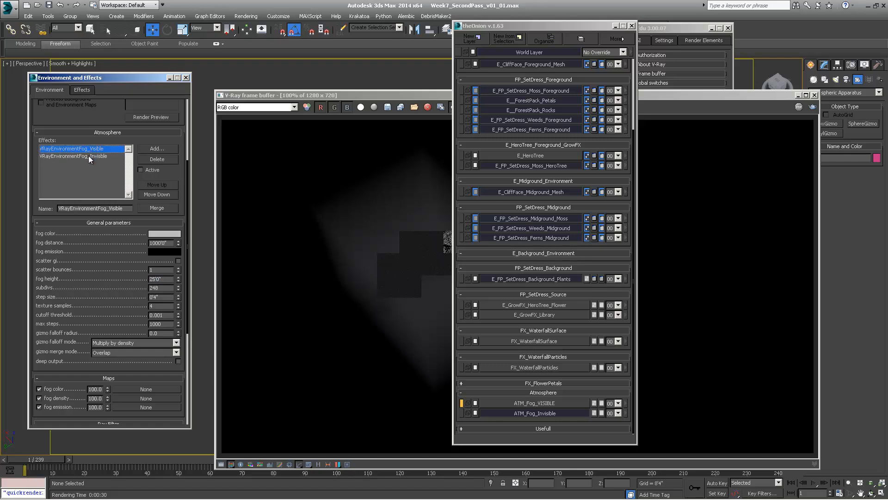
pyautogui.click(89, 156)
pyautogui.moveTo(164, 279); pyautogui.dragTo(117, 282)
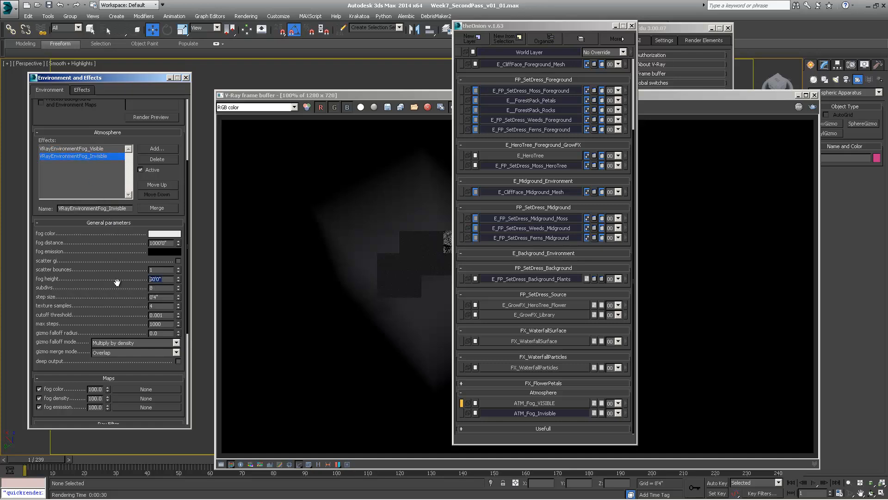
pyautogui.write('25')
pyautogui.press('Tab')
pyautogui.write('248')
# Step: Turn off affect camera rays in the invisible fog's ray filter
pyautogui.scroll(-3, 141, 308)
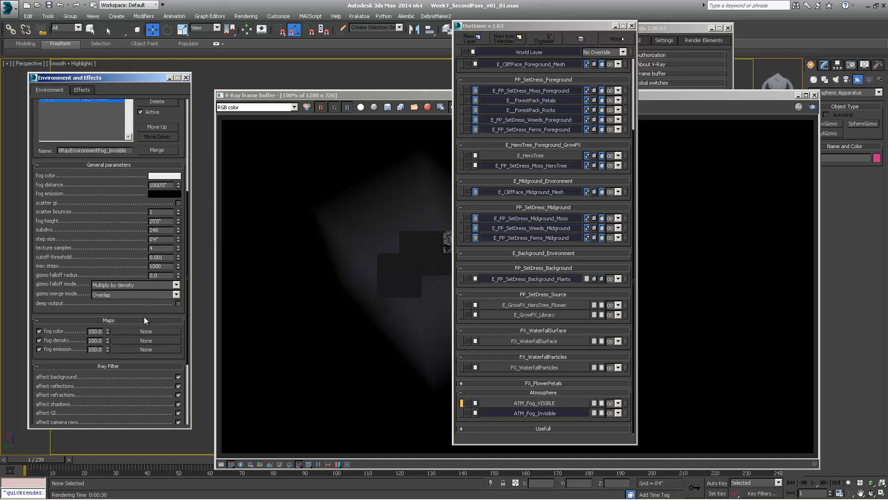
pyautogui.scroll(-4, 102, 308)
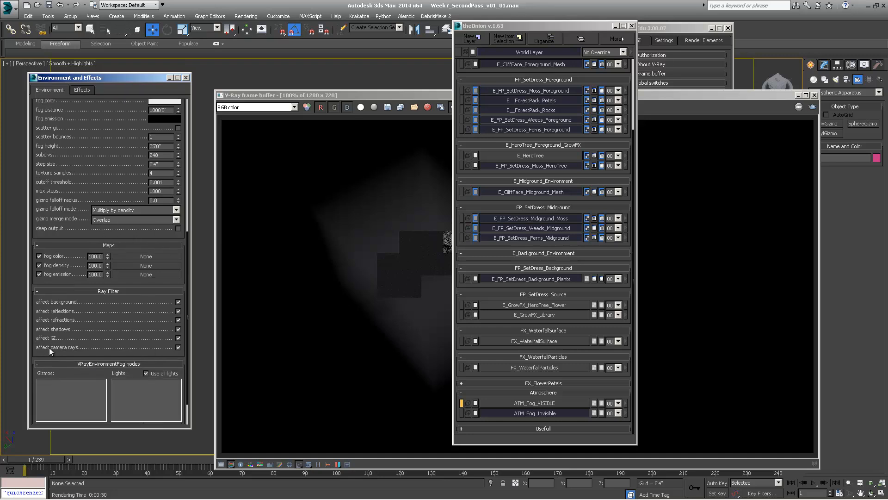
pyautogui.click(178, 347)
pyautogui.moveTo(152, 281); pyautogui.dragTo(149, 360)
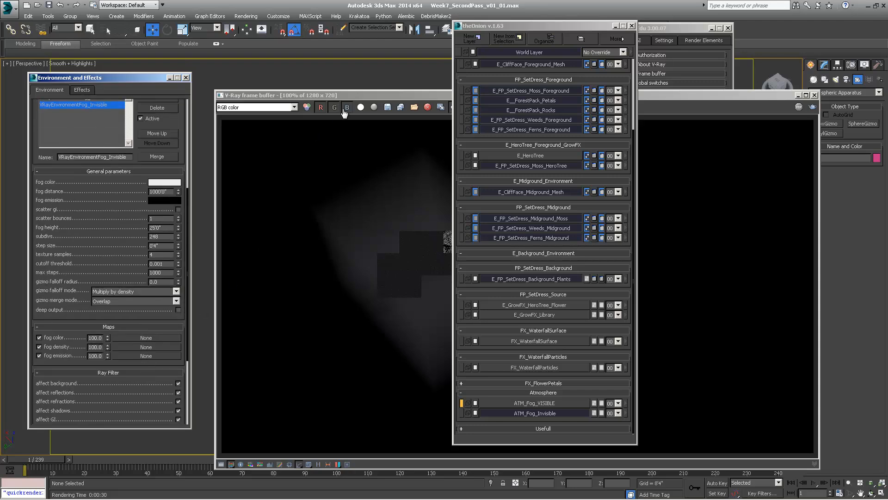
# Step: Return to the Atmosphere effects list and bring the frame buffer in front of theOnion beside the fog settings
pyautogui.moveTo(351, 95); pyautogui.dragTo(333, 108)
pyautogui.moveTo(82, 90); pyautogui.dragTo(81, 163)
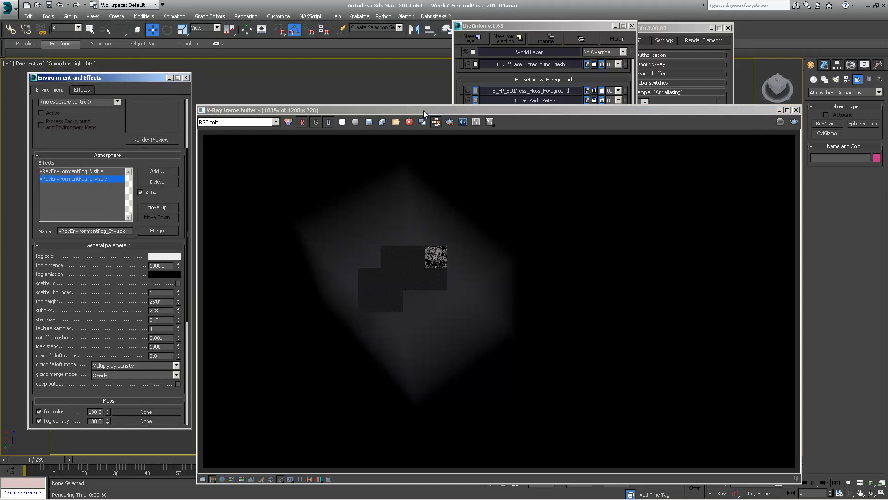
pyautogui.moveTo(424, 110); pyautogui.dragTo(407, 131)
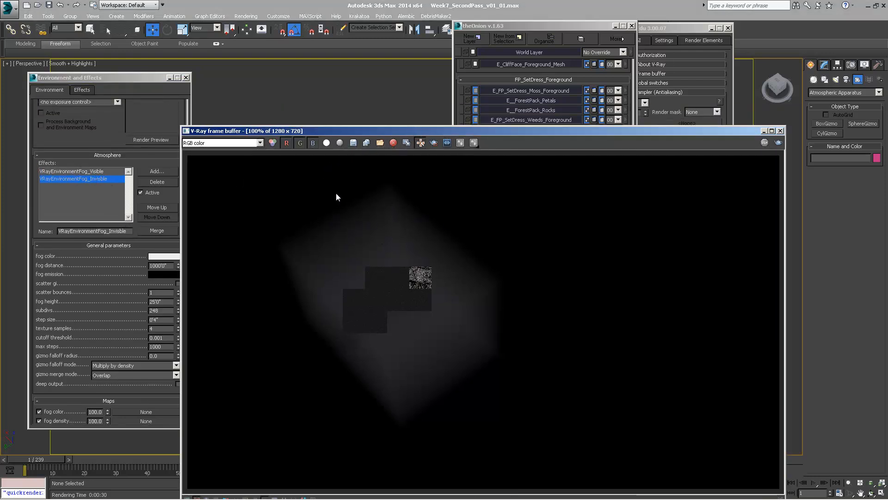
pyautogui.moveTo(354, 132); pyautogui.dragTo(342, 127)
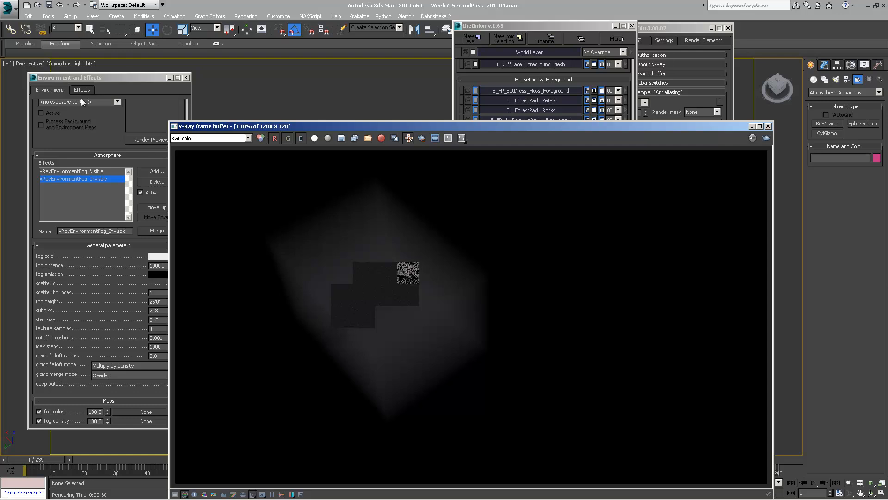
# Step: Bring theOnion forward, then unhide the Moss, Weeds and Ferns layers in FP_SetDress_Midground and make them renderable
pyautogui.moveTo(520, 27); pyautogui.dragTo(492, 25)
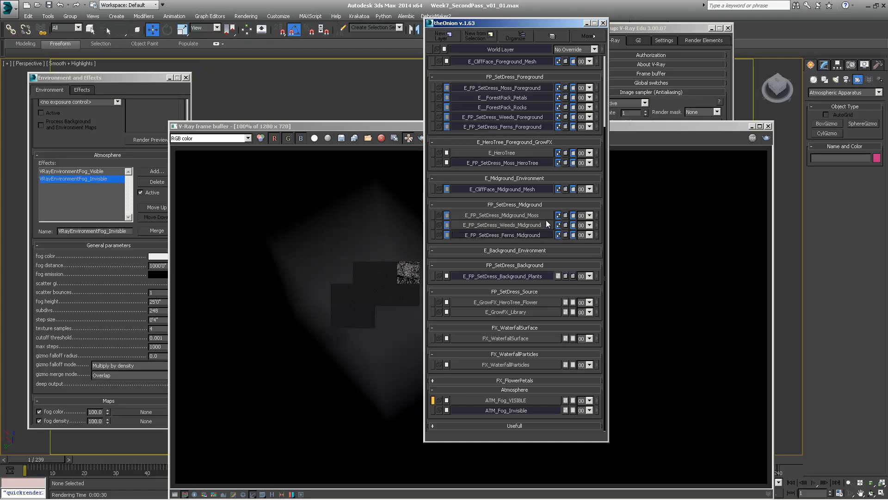
pyautogui.click(558, 226)
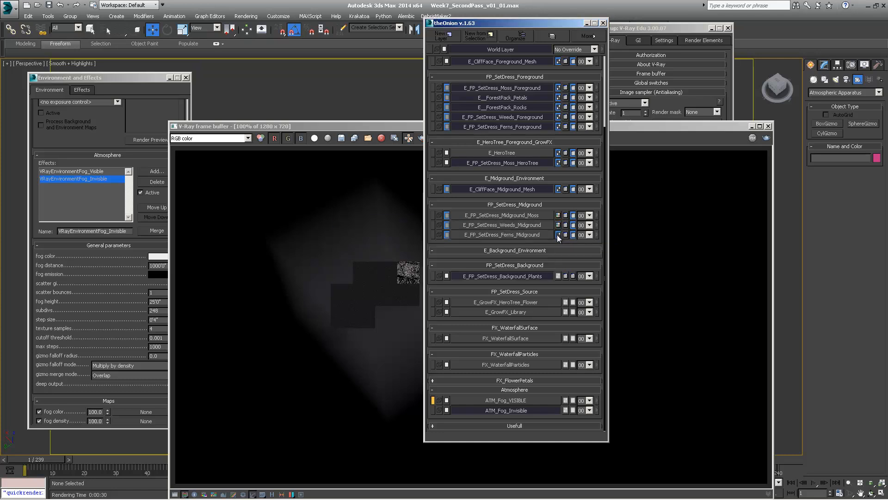
pyautogui.click(573, 215)
pyautogui.click(573, 225)
pyautogui.click(573, 234)
# Step: Make E_CliffFace_Midground_Mesh renderable, and turn on viewport visibility and rendering for E_HeroTree and E_FP_SetDress_Moss_HeroTree
pyautogui.click(574, 189)
pyautogui.click(559, 162)
pyautogui.click(574, 152)
pyautogui.click(573, 163)
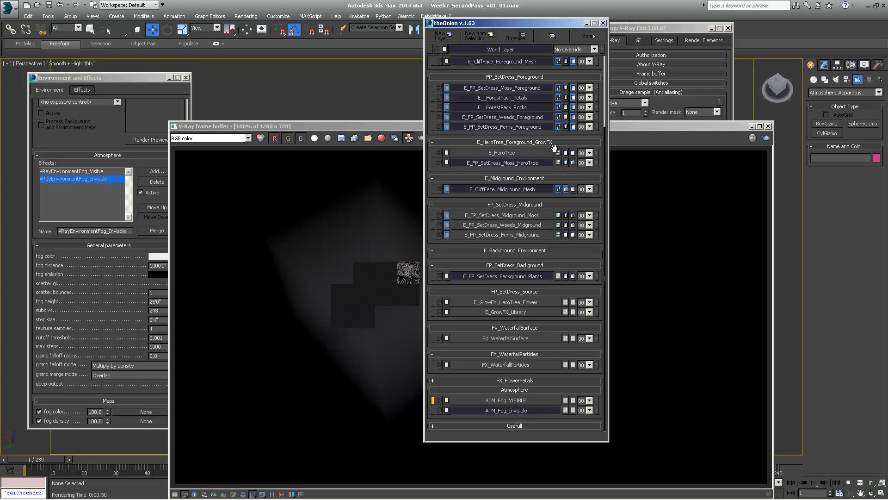
# Step: Unhide all five FP_SetDress_Foreground layers, from Moss_Foreground to Ferns_Foreground, and make them renderable
pyautogui.click(559, 125)
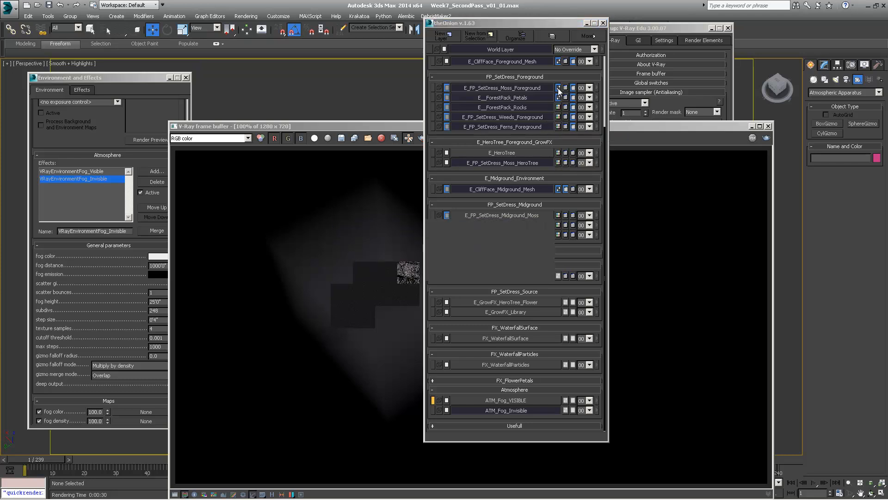
pyautogui.click(574, 88)
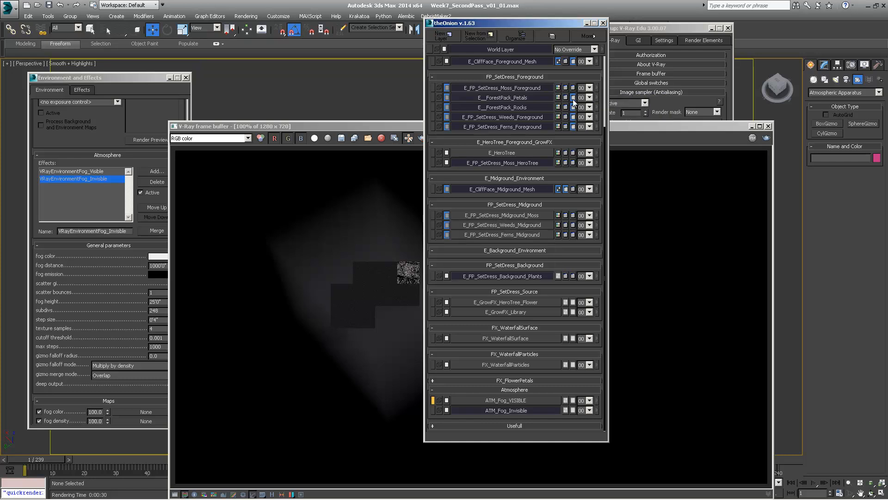
pyautogui.click(574, 97)
pyautogui.click(574, 107)
pyautogui.click(573, 126)
# Step: Unhide E_BaseTerrain and E_CliffFace_Foreground_Mesh in E_Foreground_Environment and make them renderable
pyautogui.scroll(4, 572, 71)
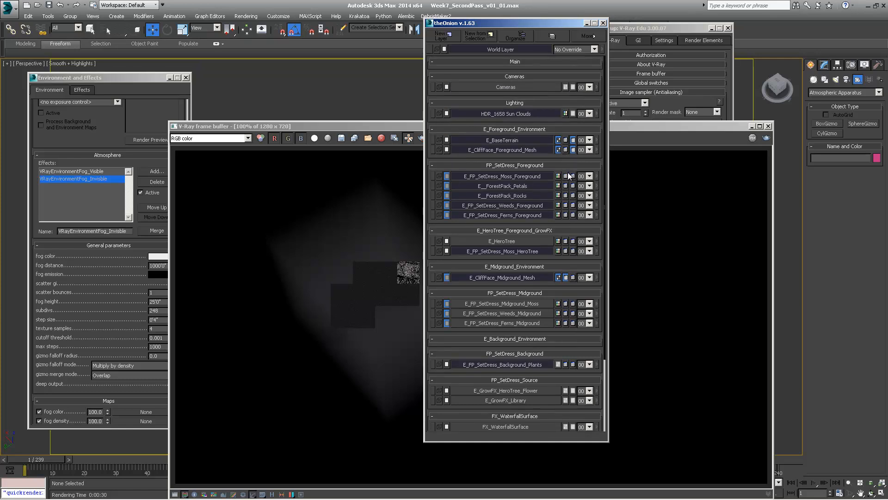
pyautogui.click(558, 149)
pyautogui.click(558, 139)
pyautogui.scroll(-4, 562, 155)
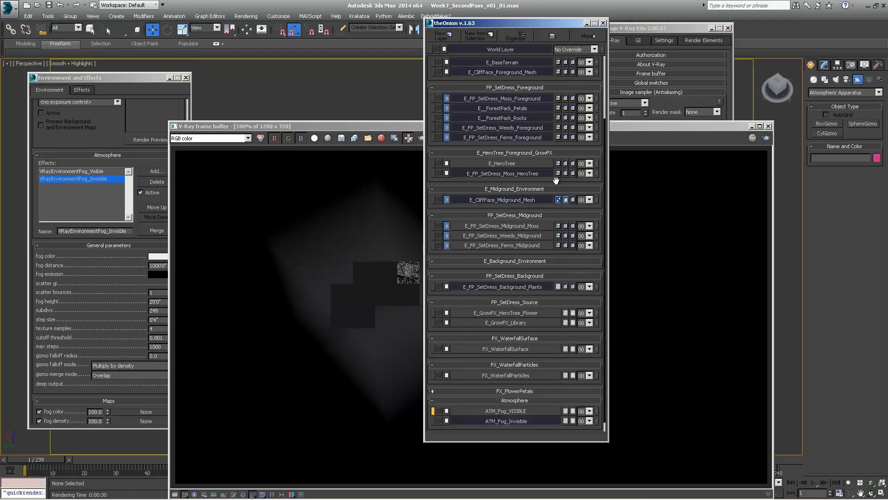
pyautogui.scroll(-2, 556, 180)
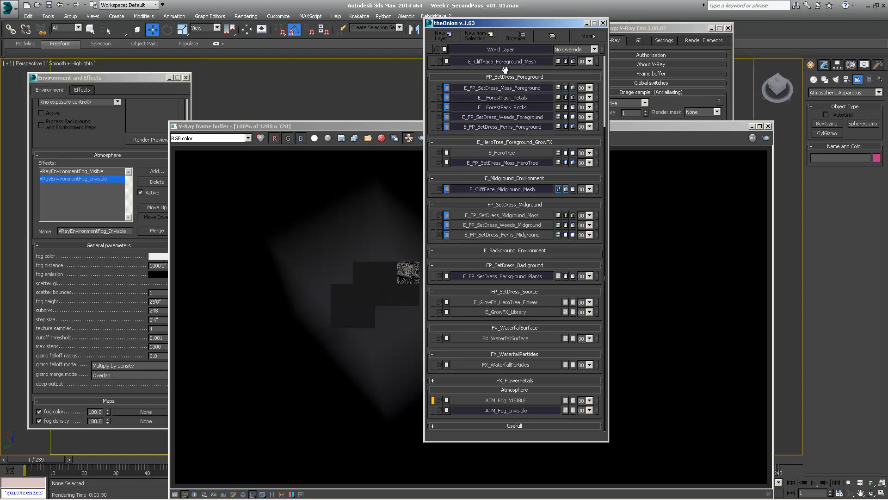
# Step: Review the two fog effects, the invisible fog's general parameters and its affect camera rays setting beside the layer list
pyautogui.scroll(4, 505, 69)
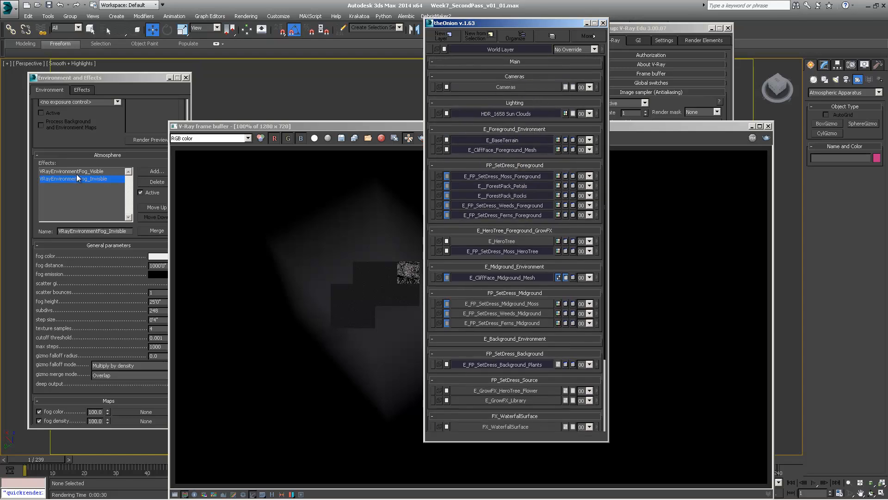
pyautogui.moveTo(102, 251); pyautogui.dragTo(102, 222)
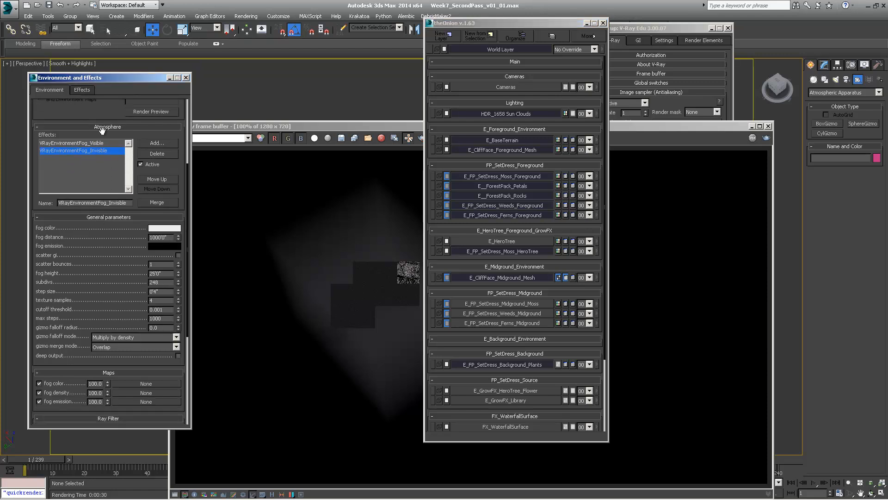
pyautogui.click(93, 144)
pyautogui.click(92, 149)
pyautogui.moveTo(90, 212); pyautogui.dragTo(90, 181)
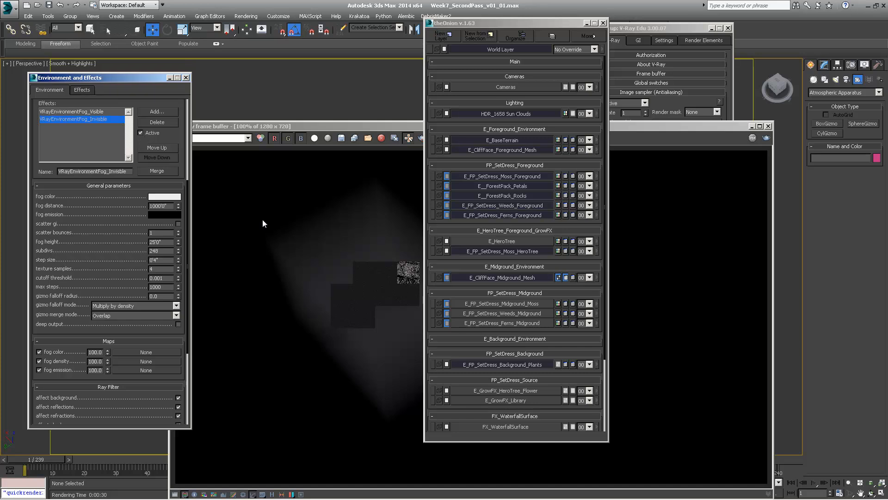
pyautogui.scroll(-4, 509, 346)
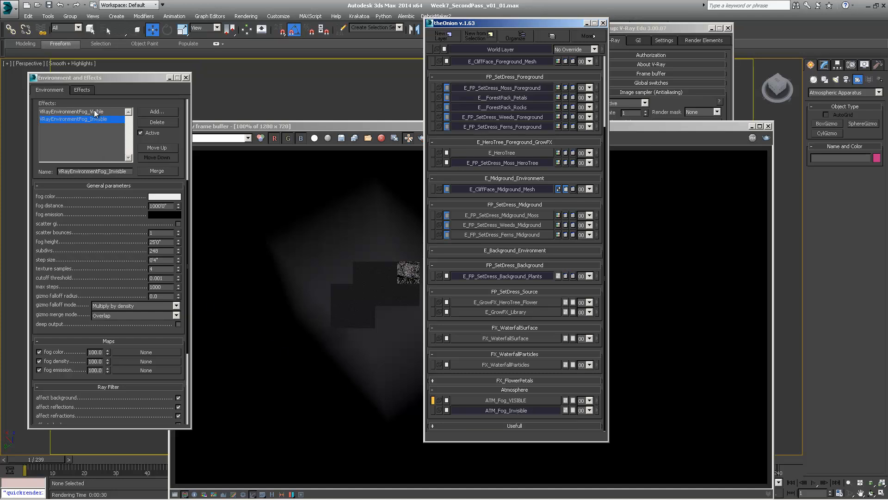
pyautogui.scroll(-5, 115, 241)
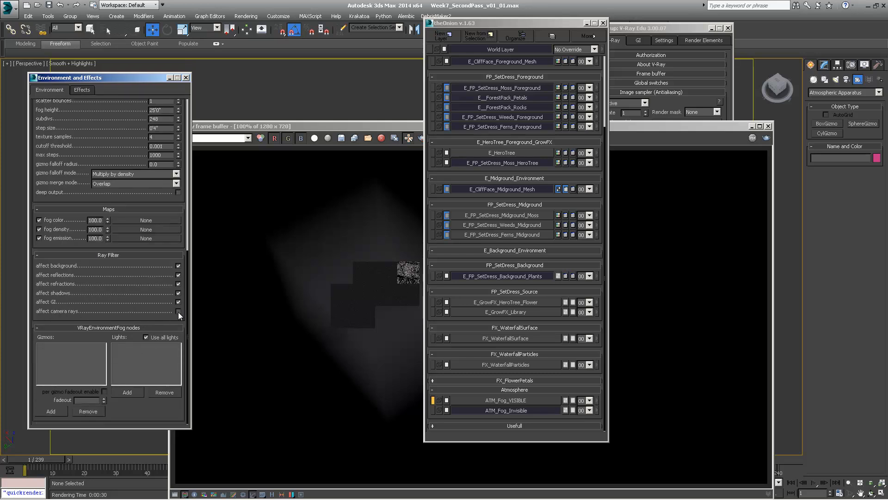
# Step: Switch the perspective viewport to the S_0001-00__1-240_ camera
pyautogui.click(25, 64)
pyautogui.moveTo(125, 73)
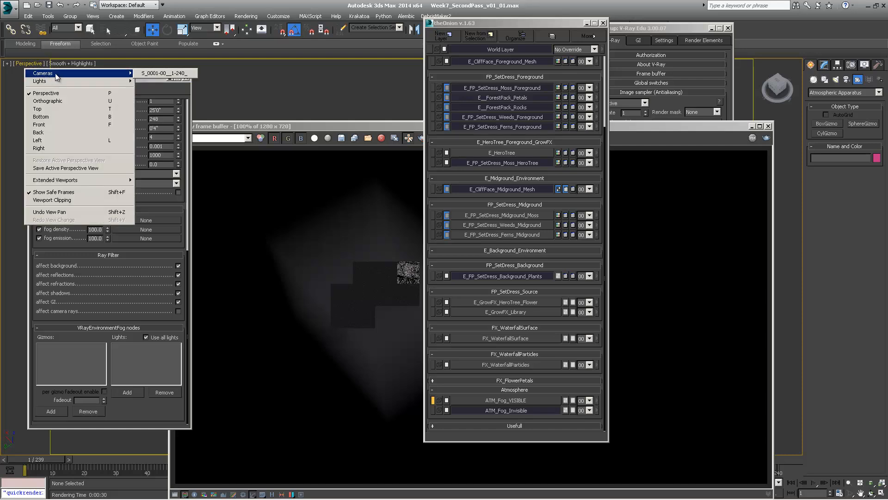
pyautogui.click(154, 74)
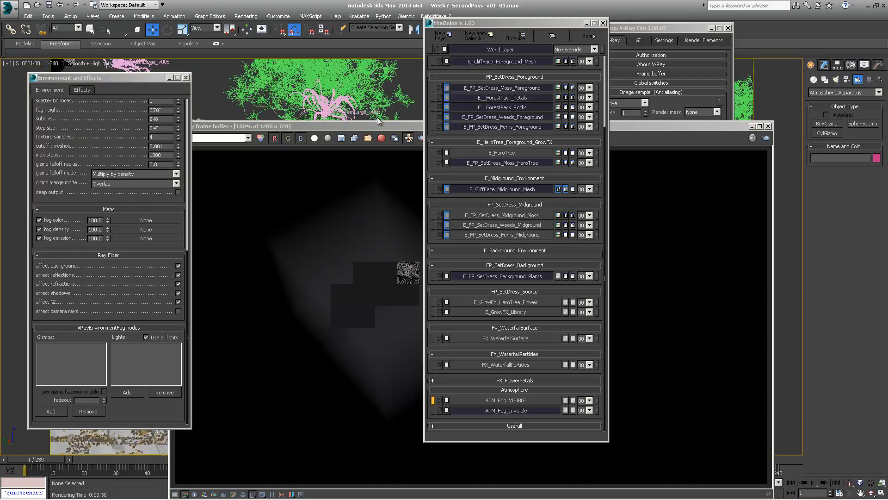
# Step: Move the frame buffer aside and save the scene
pyautogui.moveTo(378, 128); pyautogui.dragTo(398, 115)
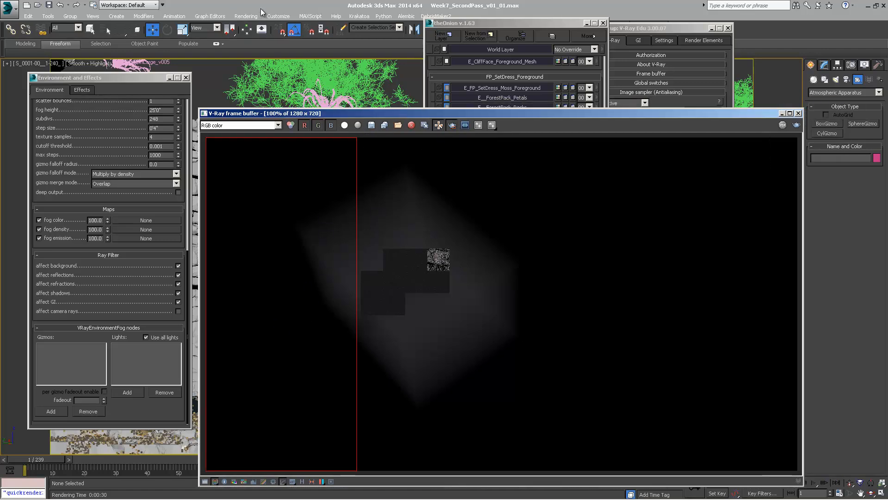
pyautogui.click(8, 7)
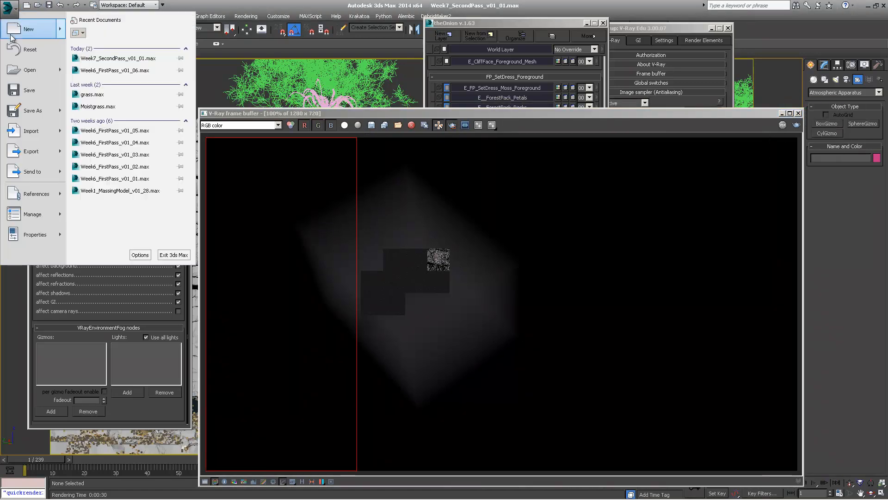
pyautogui.click(27, 85)
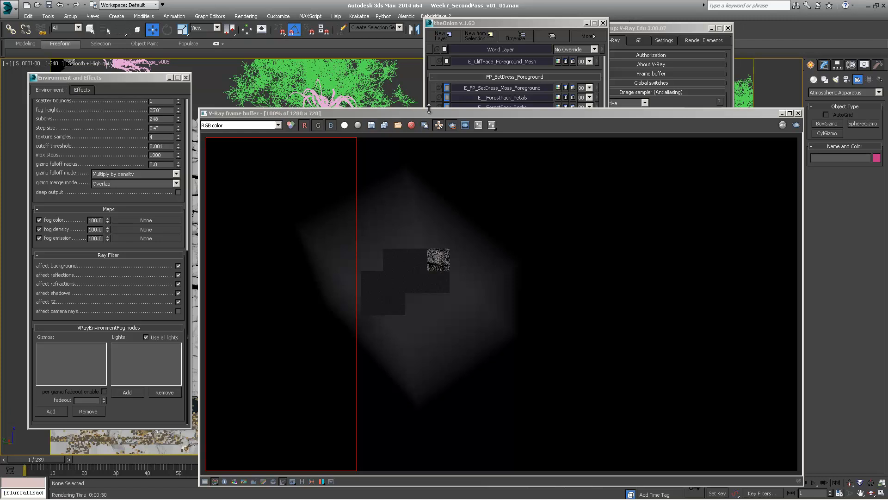
# Step: Arrange theOnion and the frame buffer, test-render the region from the camera view, and cancel the remaining render
pyautogui.click(510, 22)
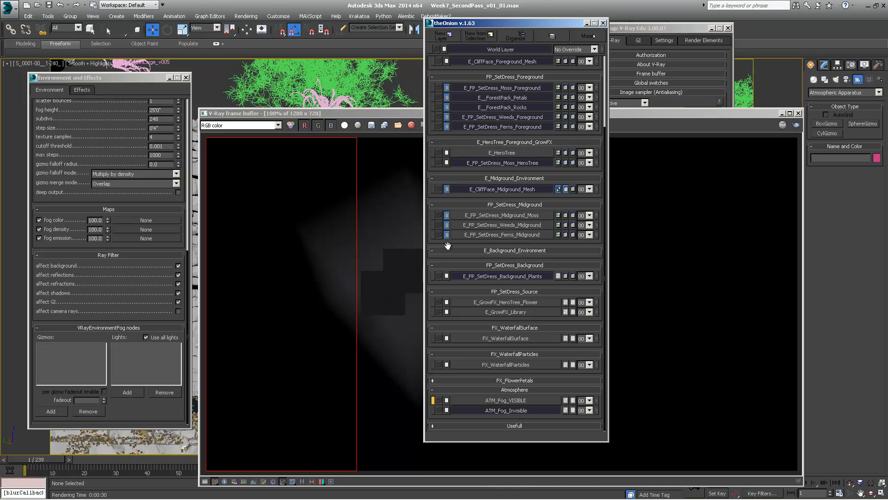
pyautogui.moveTo(412, 113); pyautogui.dragTo(406, 114)
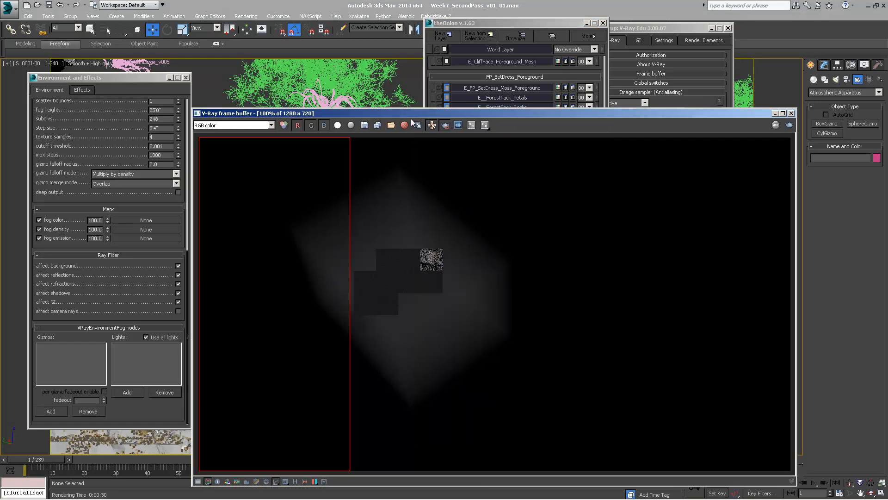
pyautogui.moveTo(503, 23); pyautogui.dragTo(599, 9)
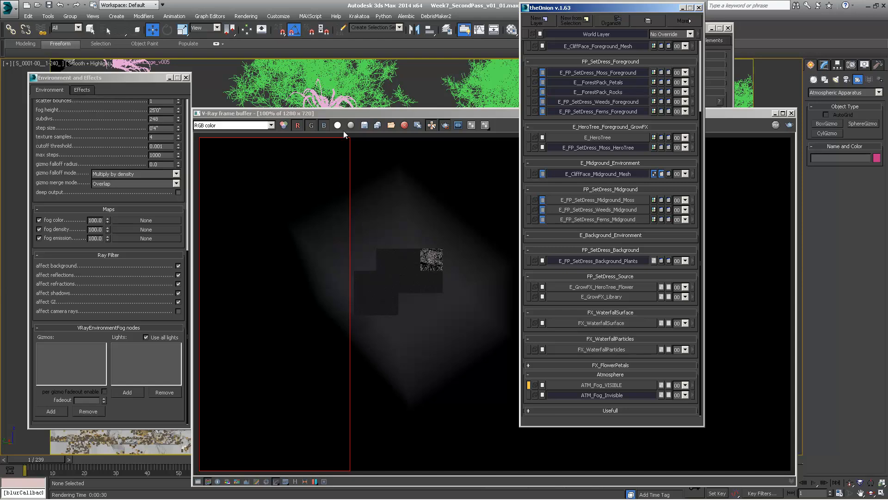
pyautogui.moveTo(351, 112); pyautogui.dragTo(312, 116)
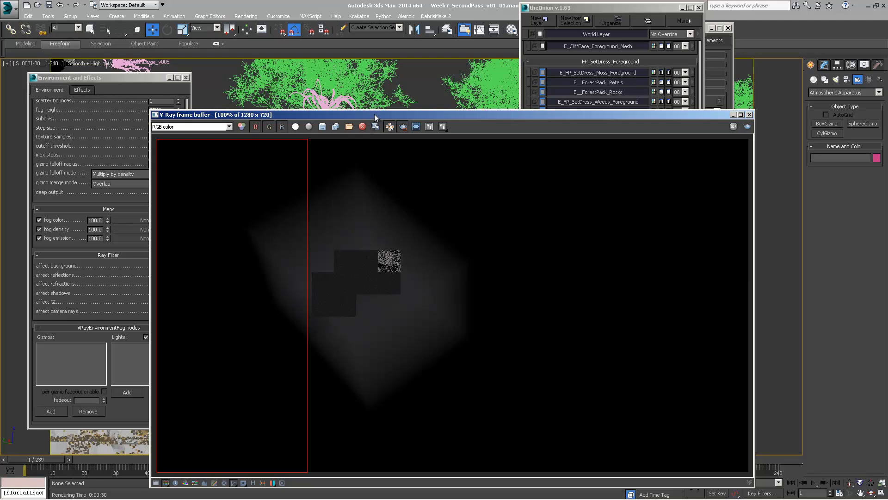
pyautogui.moveTo(373, 113); pyautogui.dragTo(416, 104)
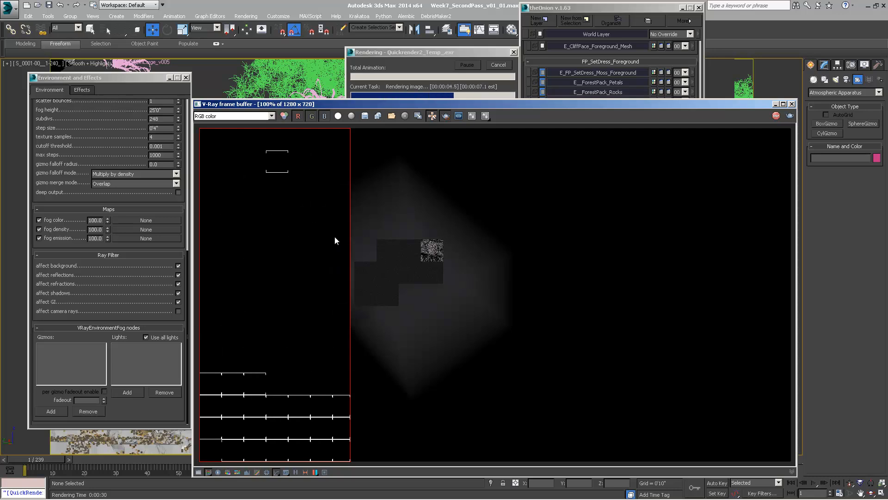
pyautogui.moveTo(495, 103); pyautogui.dragTo(441, 135)
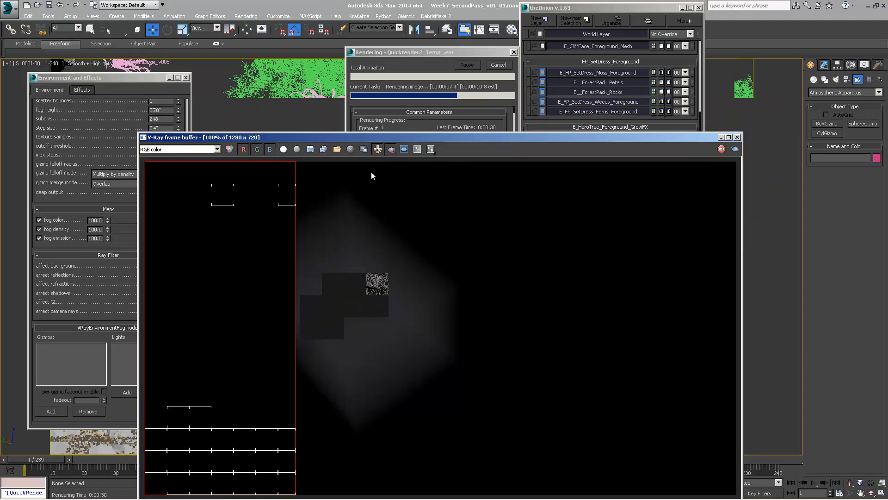
pyautogui.click(502, 63)
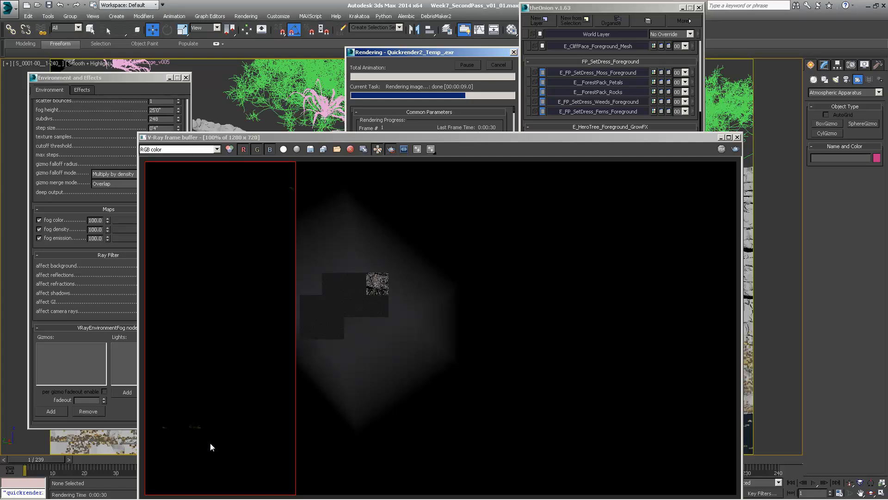
# Step: Examine the rendered region against the camera viewport and the invisible fog's settings
pyautogui.moveTo(313, 138); pyautogui.dragTo(309, 68)
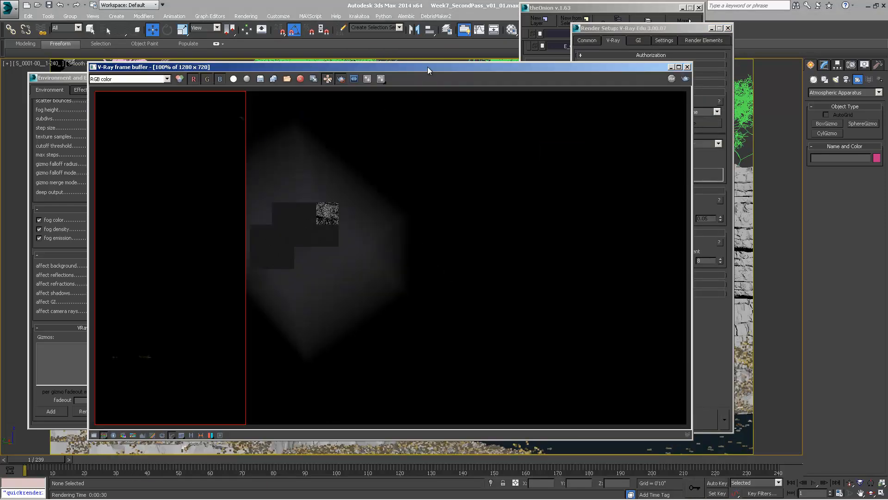
pyautogui.moveTo(427, 67); pyautogui.dragTo(446, 89)
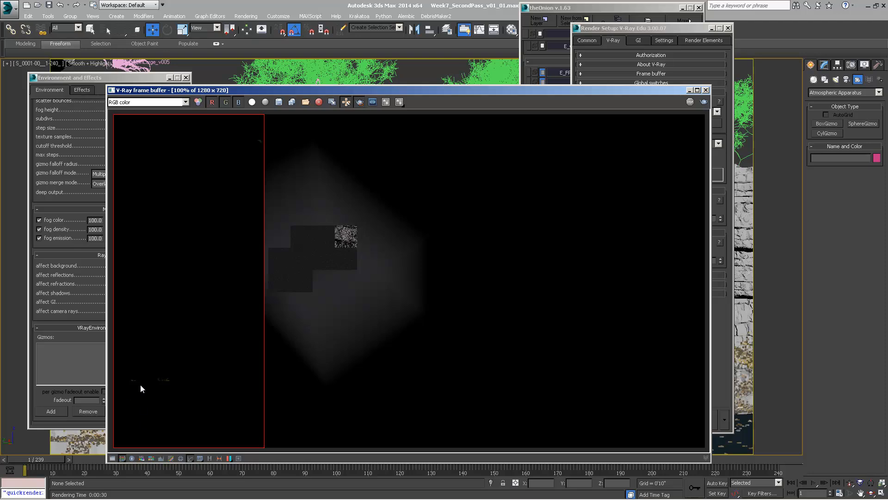
pyautogui.moveTo(463, 89); pyautogui.dragTo(643, 121)
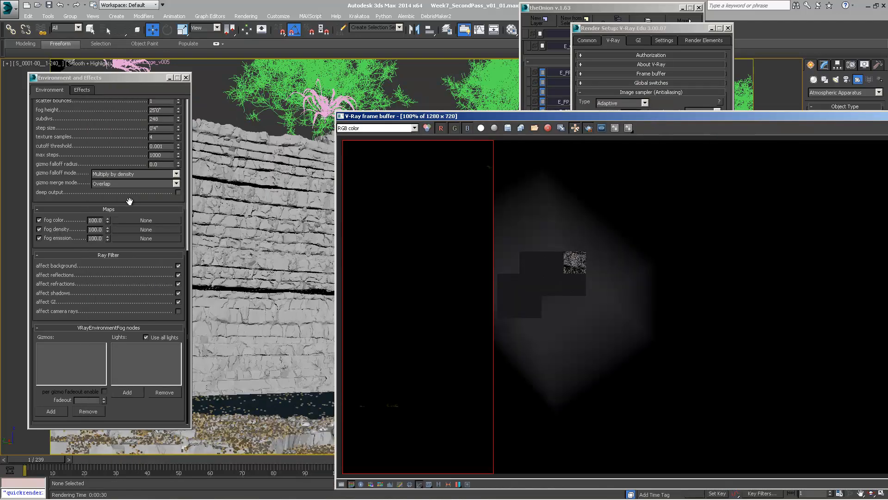
pyautogui.moveTo(529, 118); pyautogui.dragTo(278, 89)
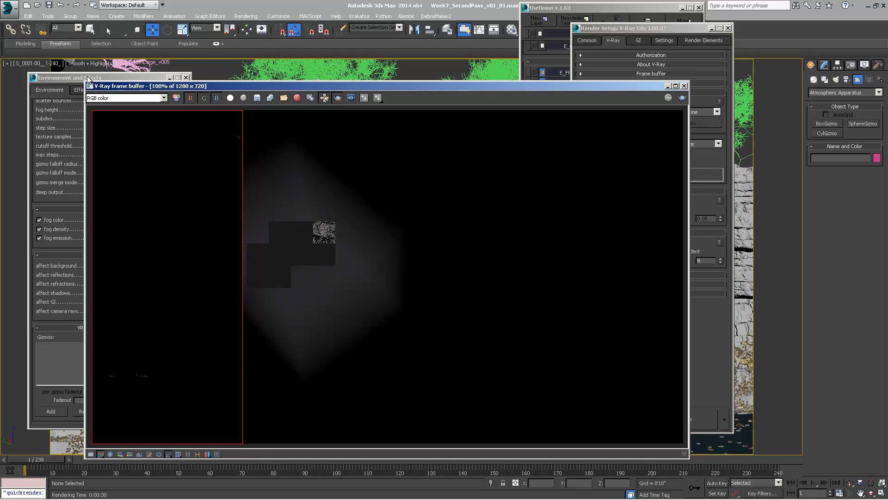
pyautogui.click(82, 77)
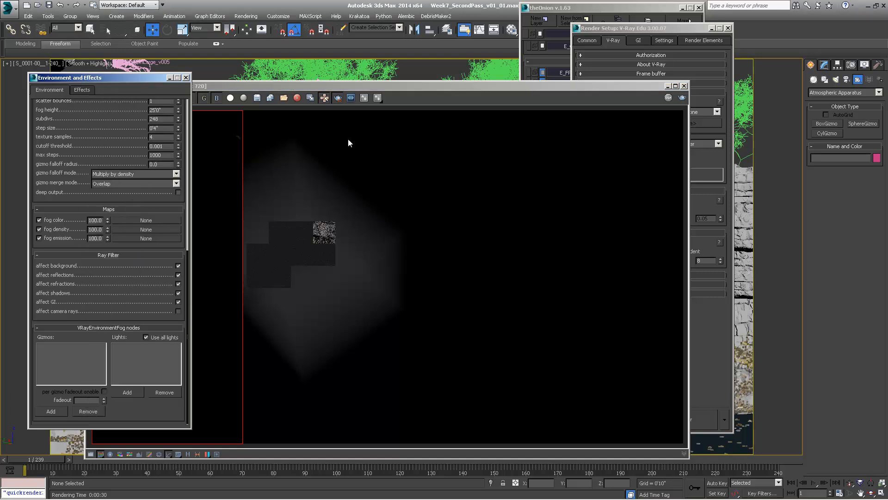
pyautogui.moveTo(488, 88); pyautogui.dragTo(679, 106)
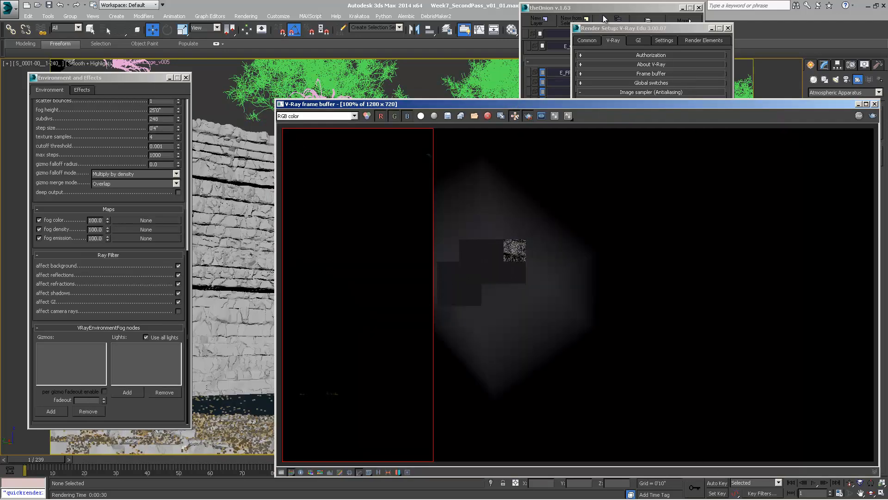
# Step: Select VRayEnvironmentFog_Visible and review its parameters, ray filter and nodes beside the Atmosphere layers in theOnion
pyautogui.click(597, 6)
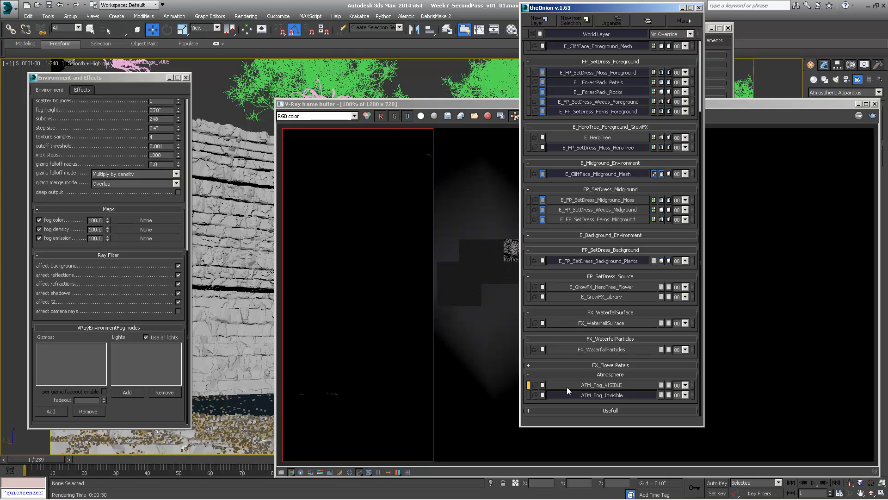
pyautogui.moveTo(96, 76); pyautogui.dragTo(121, 65)
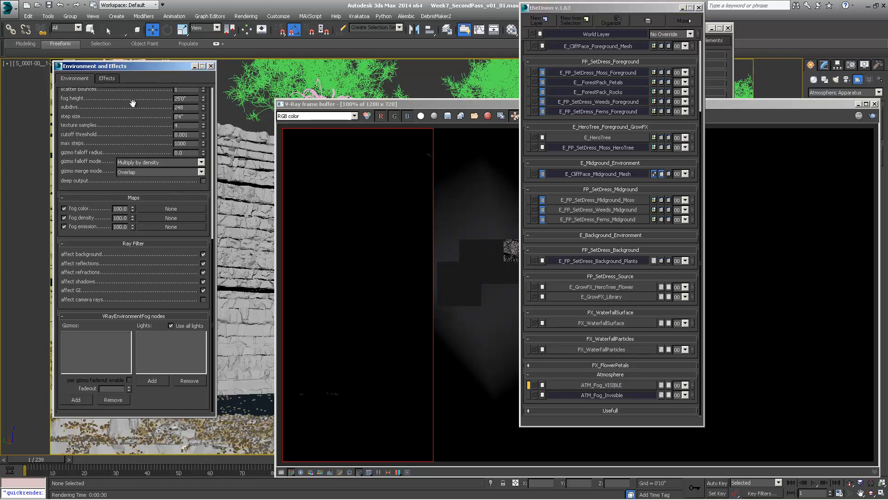
pyautogui.scroll(10, 132, 102)
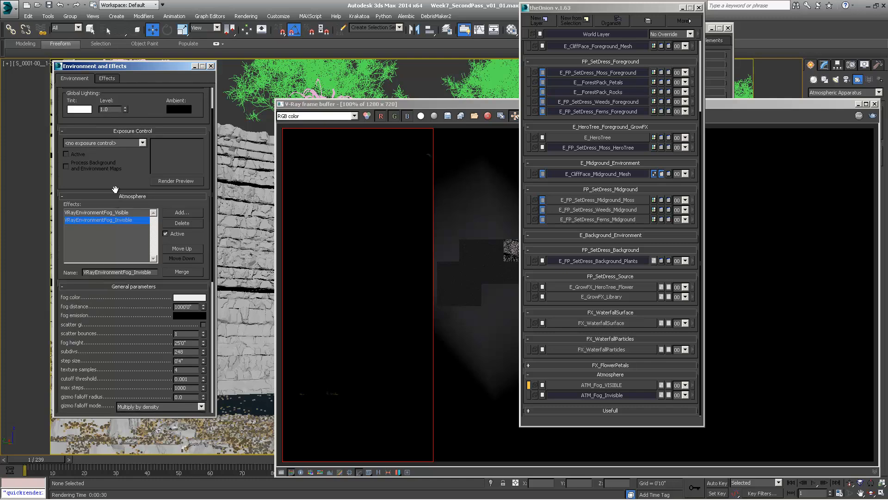
pyautogui.click(121, 212)
pyautogui.moveTo(126, 180); pyautogui.dragTo(127, 101)
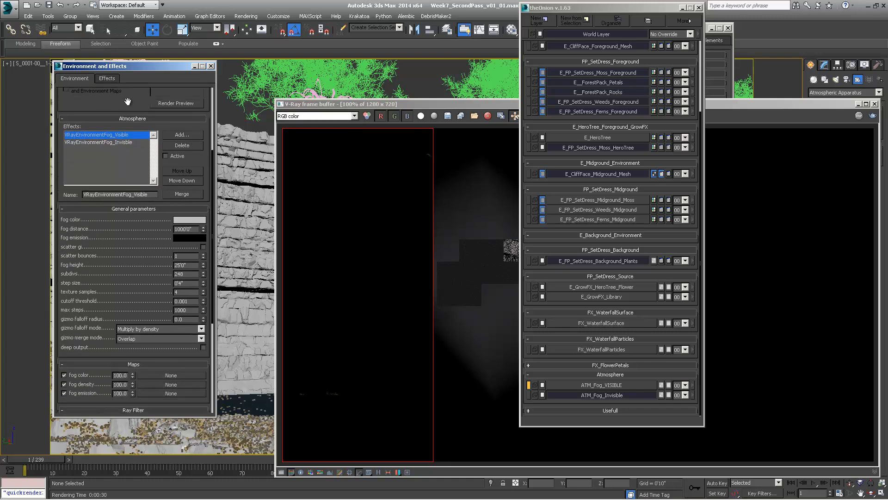
pyautogui.scroll(-7, 137, 255)
# Step: Close the frame buffer and reposition the Environment and Effects and theOnion windows over the viewport
pyautogui.moveTo(434, 106); pyautogui.dragTo(269, 92)
pyautogui.click(712, 91)
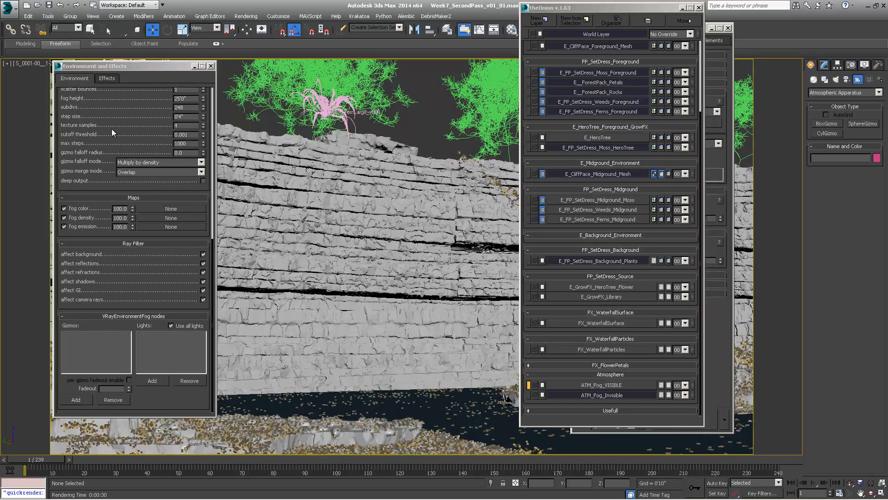
pyautogui.moveTo(109, 66); pyautogui.dragTo(90, 81)
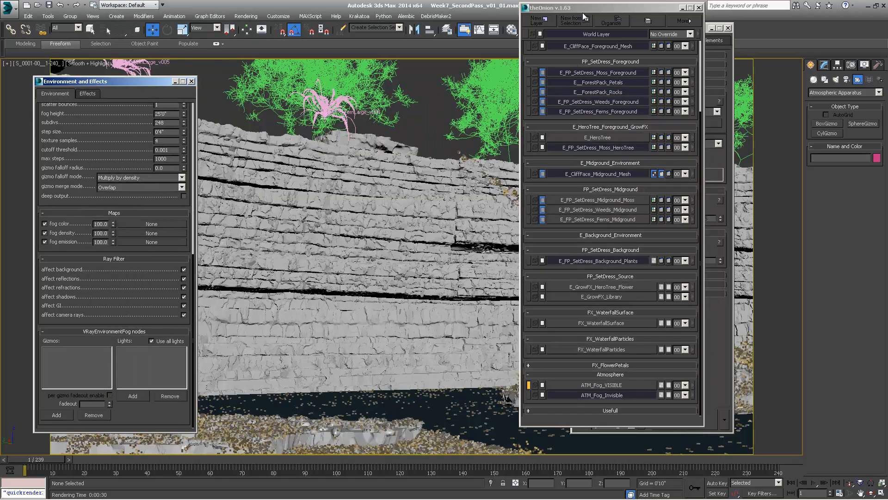
pyautogui.moveTo(583, 13); pyautogui.dragTo(562, 44)
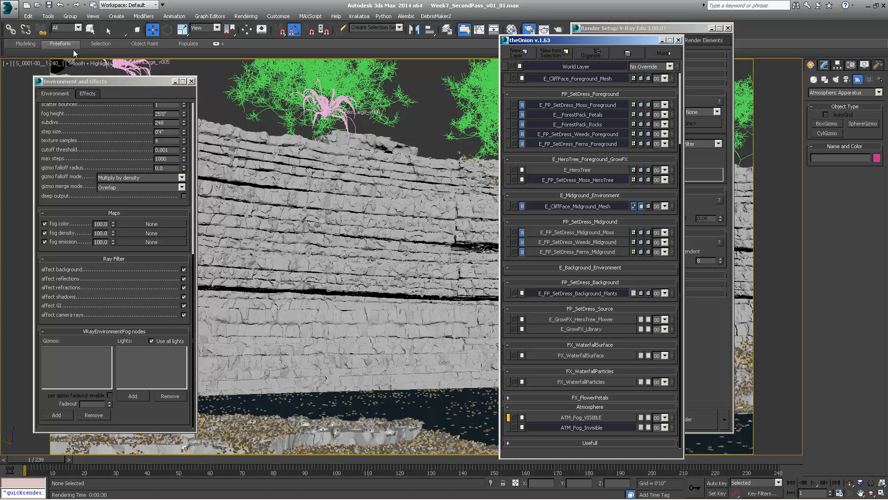
# Step: Switch the camera viewport to an orthographic view
pyautogui.click(44, 63)
pyautogui.click(50, 101)
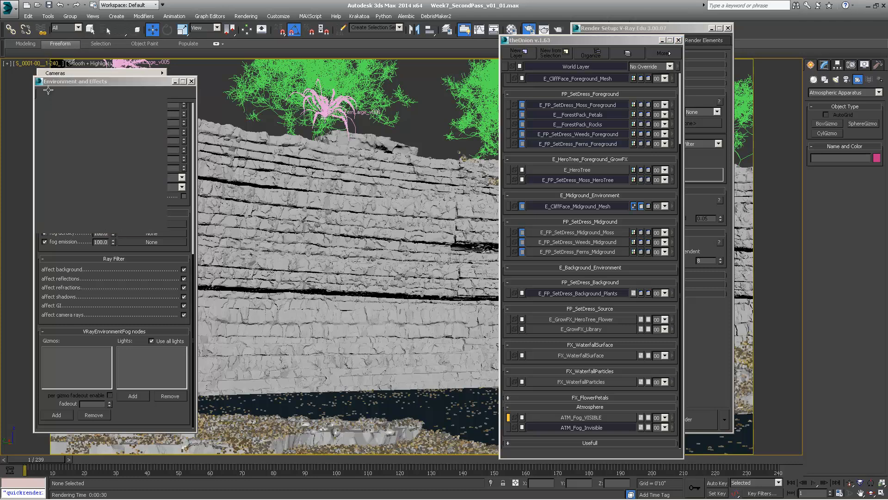
pyautogui.rightClick(33, 92)
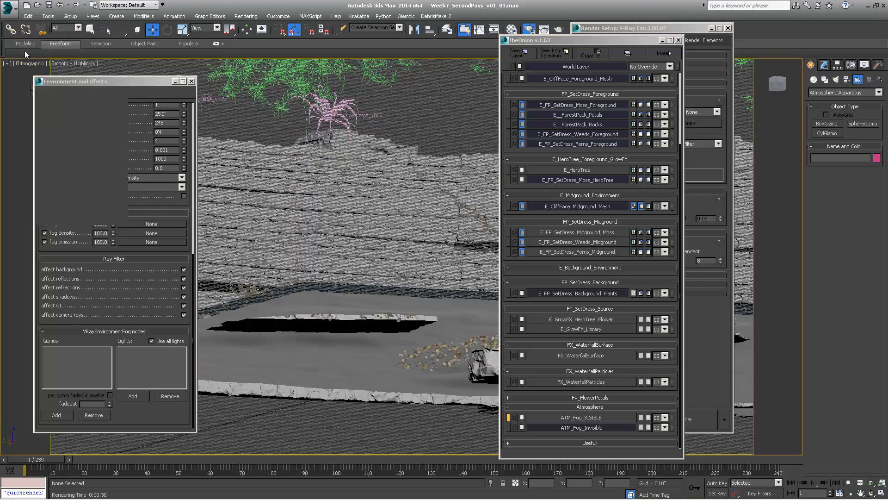
# Step: Switch the viewport to Perspective and create a sphere gizmo atmospheric apparatus with a radius of about 87'4"
pyautogui.click(28, 63)
pyautogui.click(47, 93)
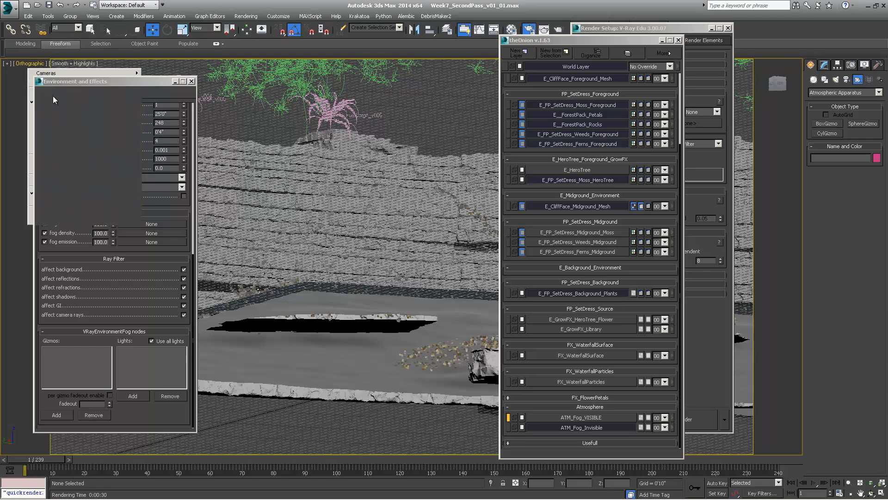
pyautogui.moveTo(309, 324); pyautogui.dragTo(372, 360, button='middle')
pyautogui.scroll(-8, 412, 311)
pyautogui.moveTo(557, 339); pyautogui.dragTo(670, 334, button='middle')
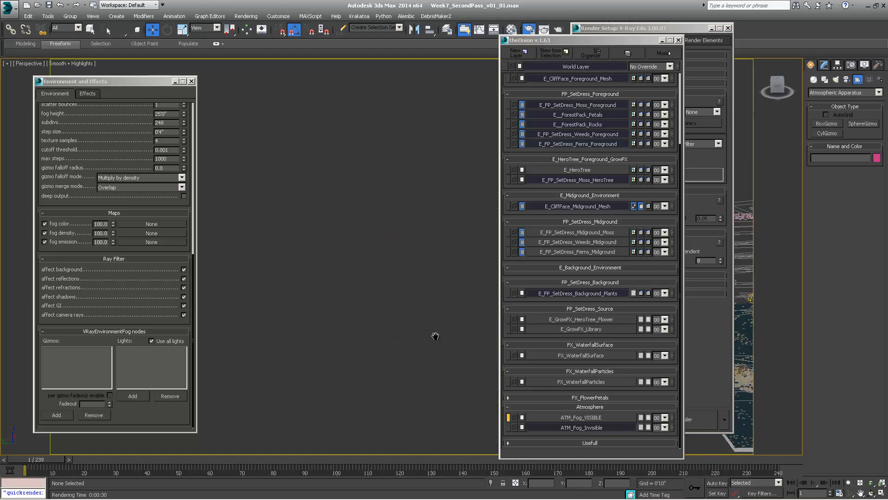
pyautogui.keyDown('alt'); pyautogui.moveTo(393, 338); pyautogui.dragTo(464, 330, button='middle'); pyautogui.keyUp('alt')
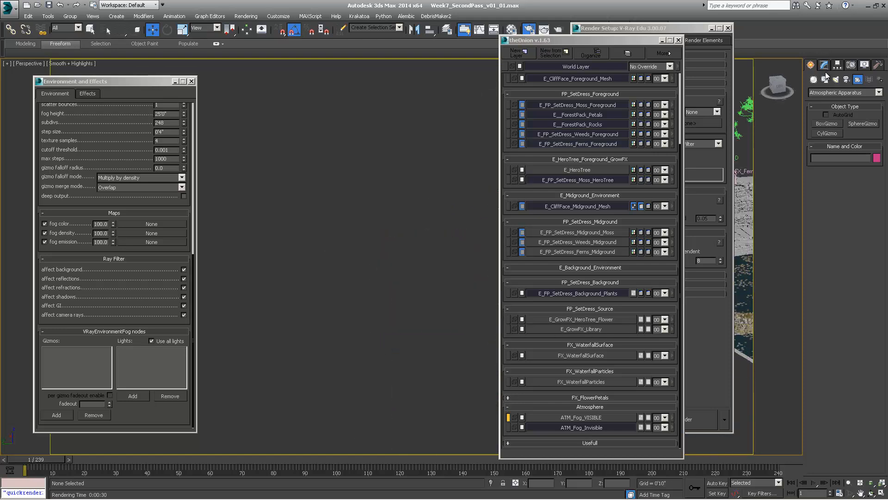
pyautogui.click(853, 124)
pyautogui.moveTo(329, 356); pyautogui.dragTo(393, 226)
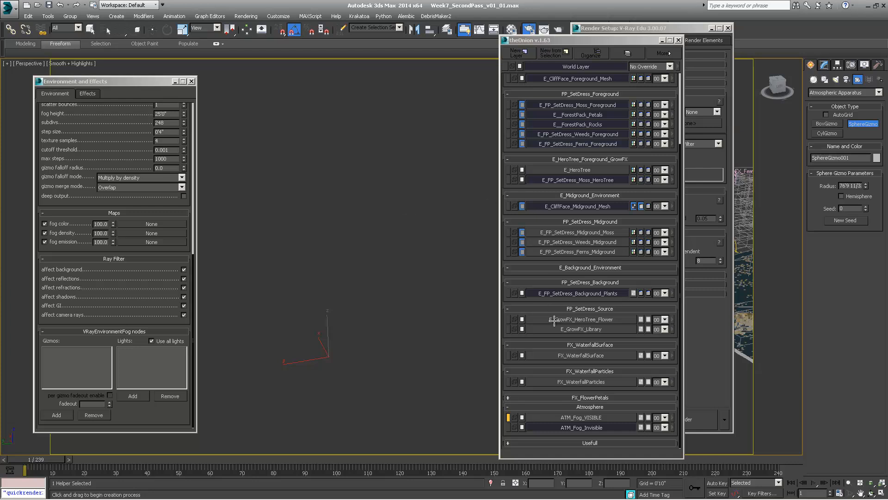
# Step: Turn on the ATM_Fog_VISIBLE layer and reduce the new sphere gizmo's radius to about 27'11"
pyautogui.moveTo(554, 319); pyautogui.dragTo(563, 443)
pyautogui.click(583, 418)
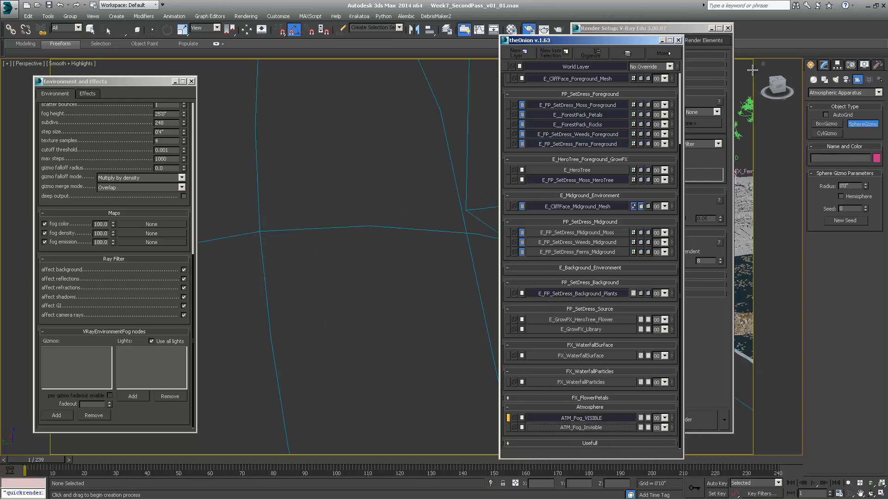
pyautogui.click(823, 66)
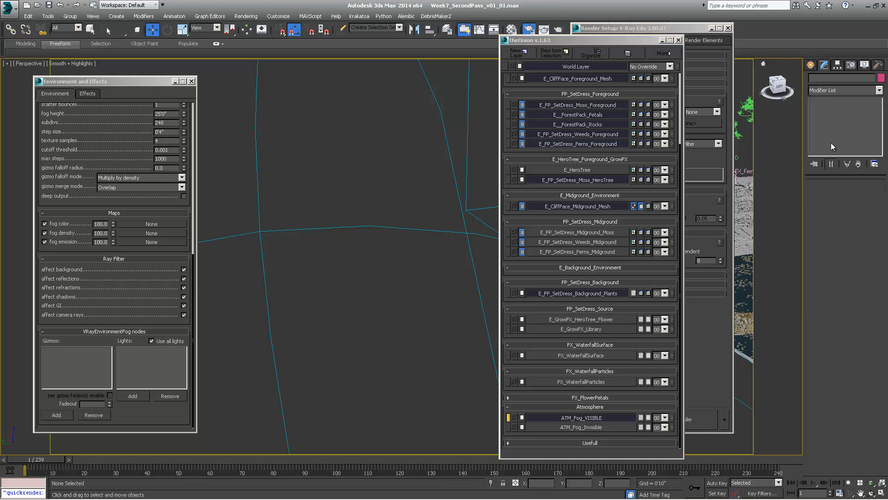
pyautogui.click(453, 232)
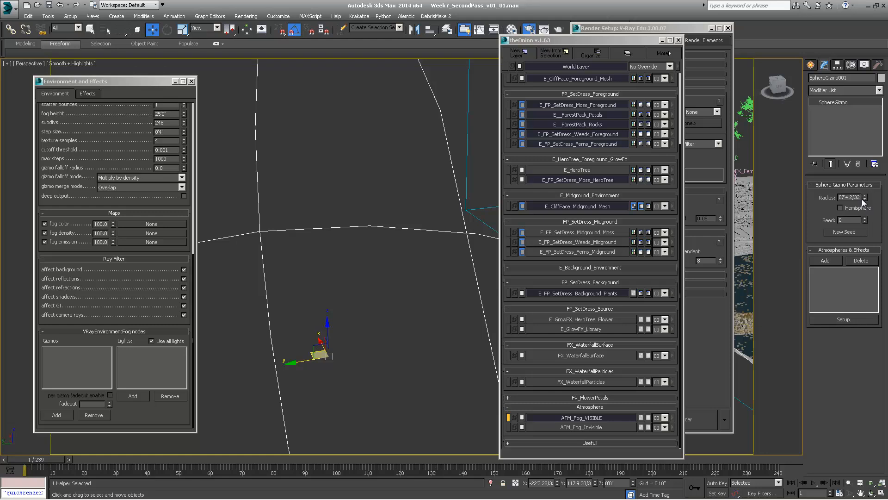
pyautogui.moveTo(864, 199); pyautogui.dragTo(865, 231)
pyautogui.moveTo(385, 263)
pyautogui.mouseDown(button='middle')
pyautogui.moveTo(472, 232)
pyautogui.moveTo(433, 266)
pyautogui.moveTo(402, 268)
pyautogui.mouseUp(button='middle')
pyautogui.moveTo(452, 289); pyautogui.dragTo(408, 271, button='middle')
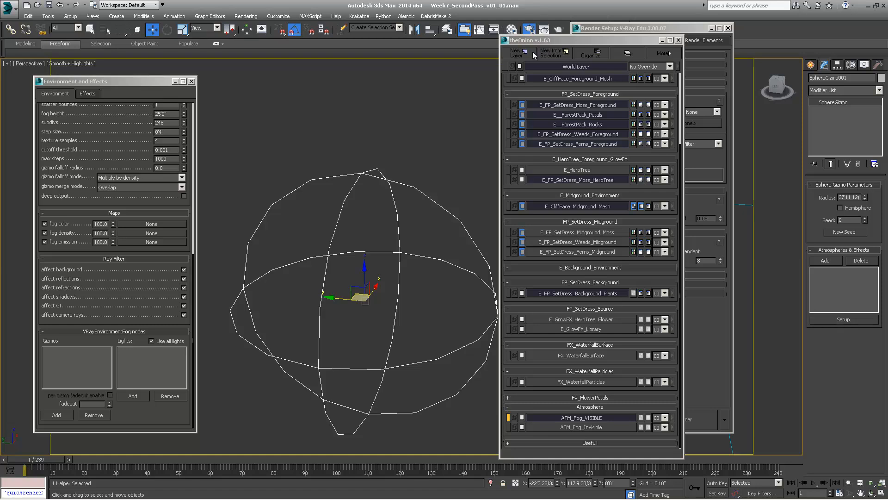
# Step: Create a new layer from the selected sphere gizmo and name it ATM_Fog_MapTesting
pyautogui.moveTo(556, 42); pyautogui.dragTo(579, 41)
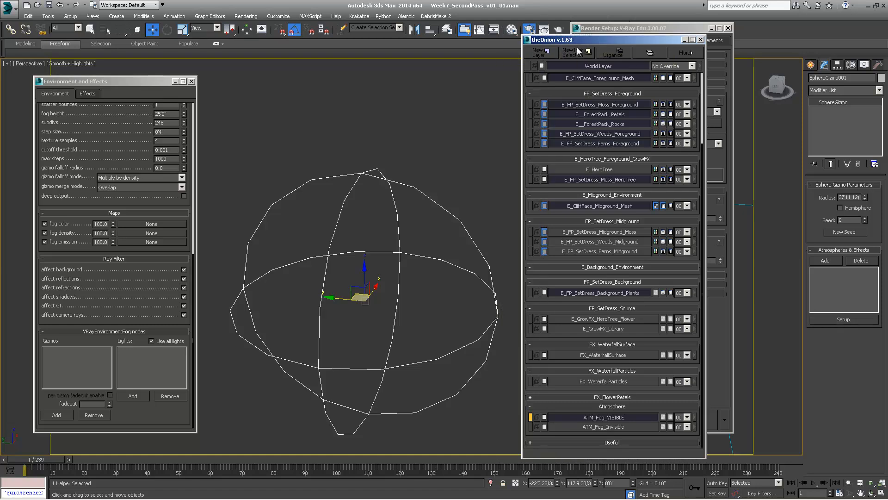
pyautogui.click(575, 53)
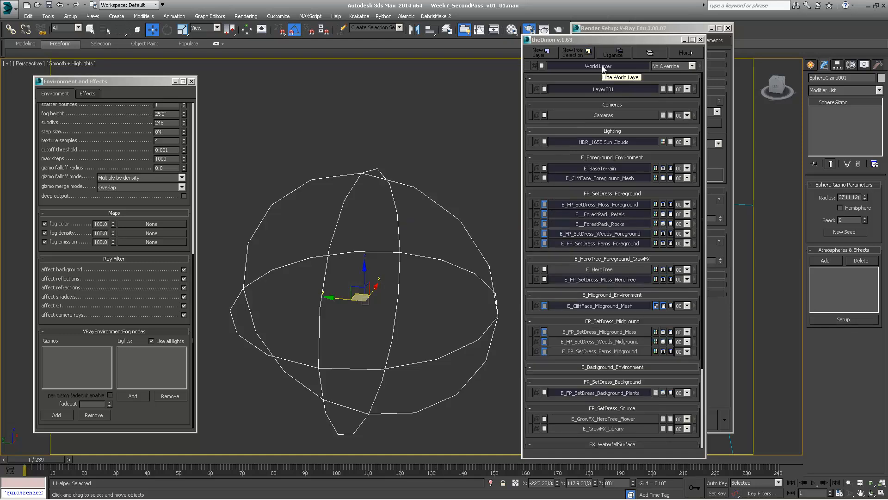
pyautogui.rightClick(601, 65)
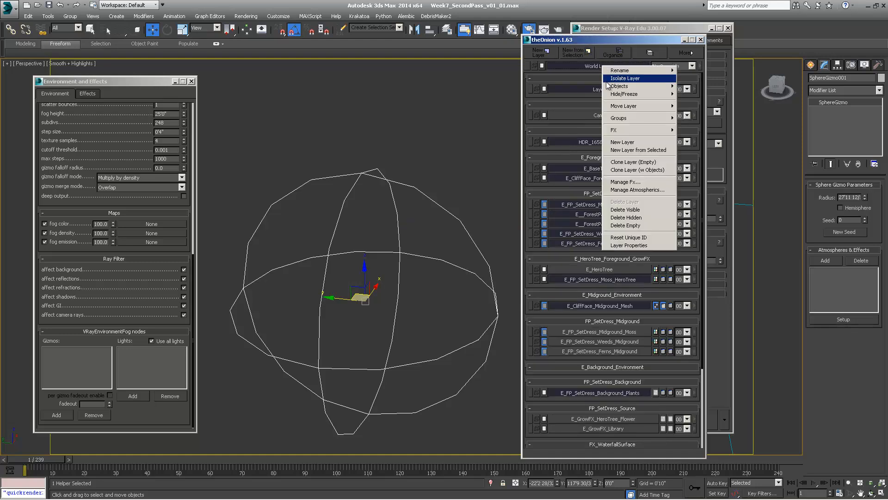
pyautogui.moveTo(622, 70)
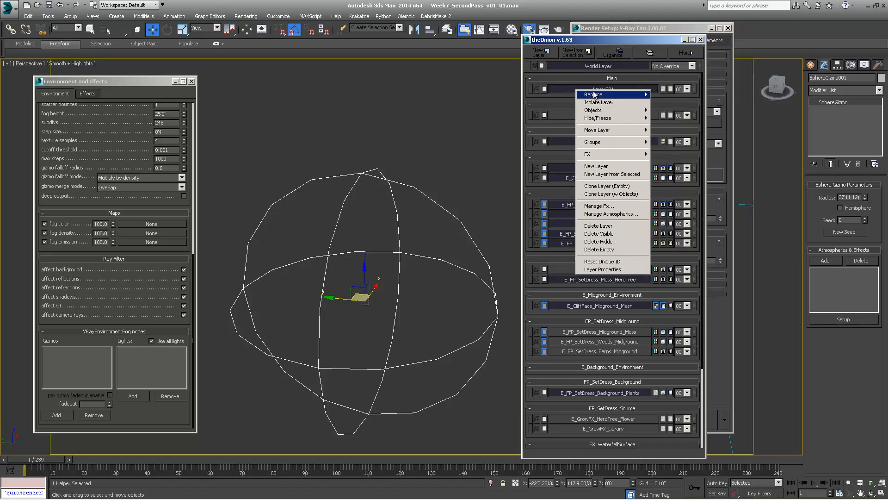
pyautogui.click(702, 71)
pyautogui.moveTo(584, 243); pyautogui.dragTo(396, 245)
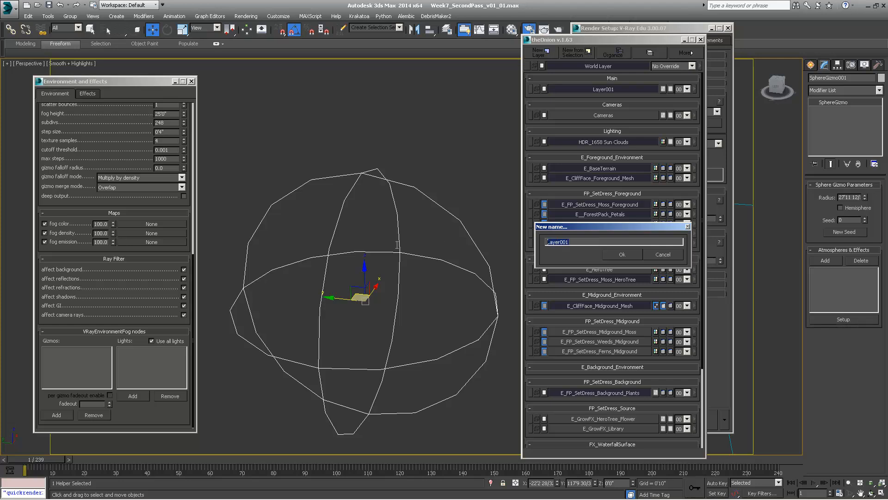
pyautogui.write('ATM_F')
pyautogui.press('BackSpace')
pyautogui.press('BackSpace')
pyautogui.click(618, 254)
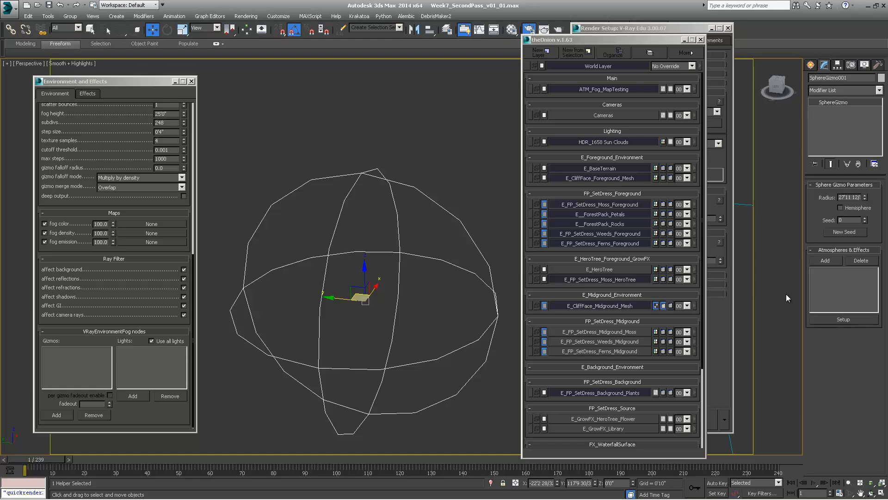
# Step: Move the ATM_Fog_MapTesting layer from the Main group into the Atmosphere group
pyautogui.click(619, 59)
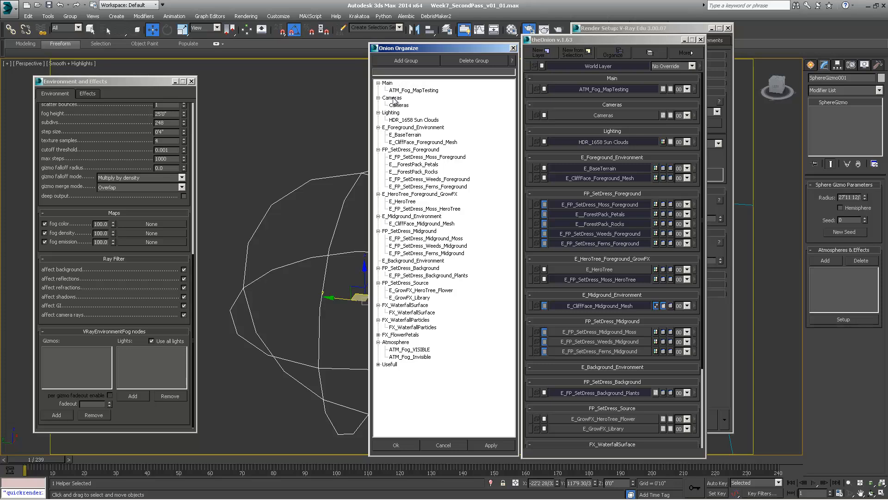
pyautogui.click(406, 91)
pyautogui.moveTo(406, 92); pyautogui.dragTo(393, 367)
pyautogui.click(394, 445)
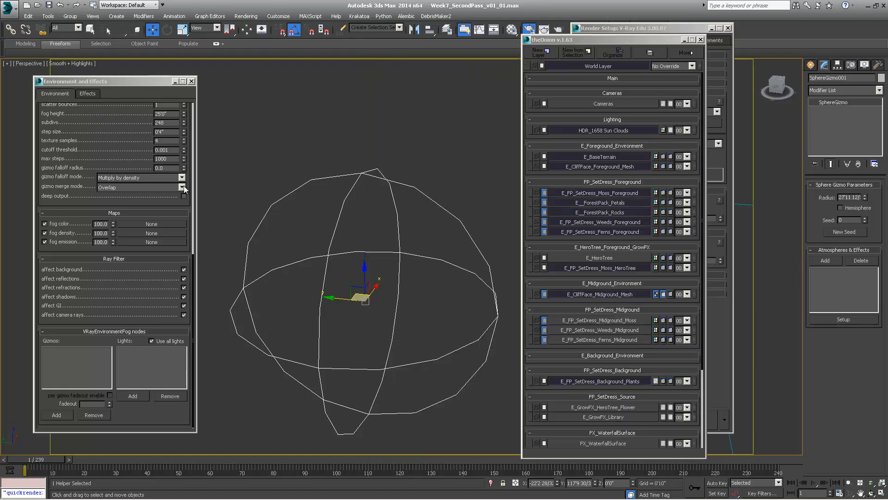
# Step: Add a VRayEnvironmentFog atmospheric effect and name it VRayEnvironmentFog_Map
pyautogui.scroll(6, 88, 160)
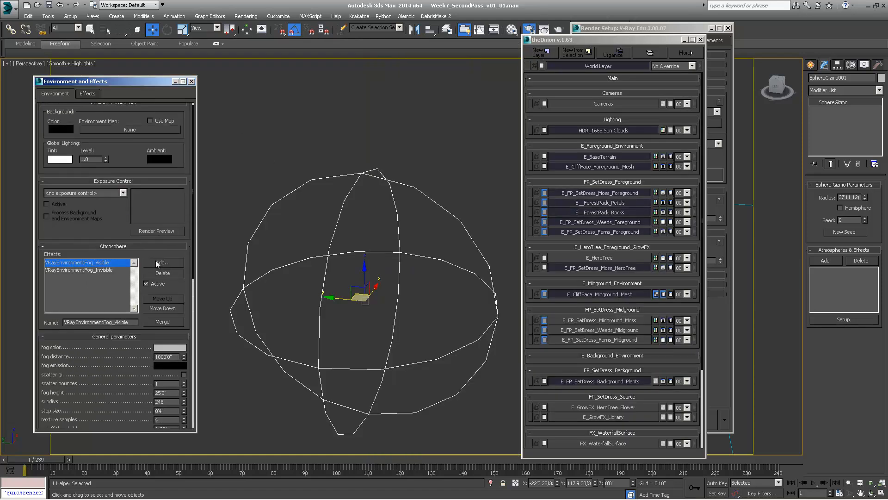
pyautogui.click(157, 262)
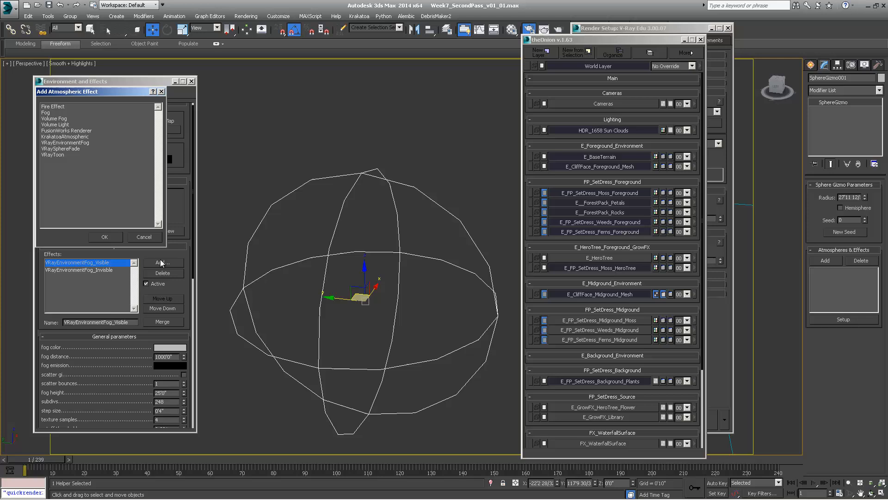
pyautogui.doubleClick(63, 143)
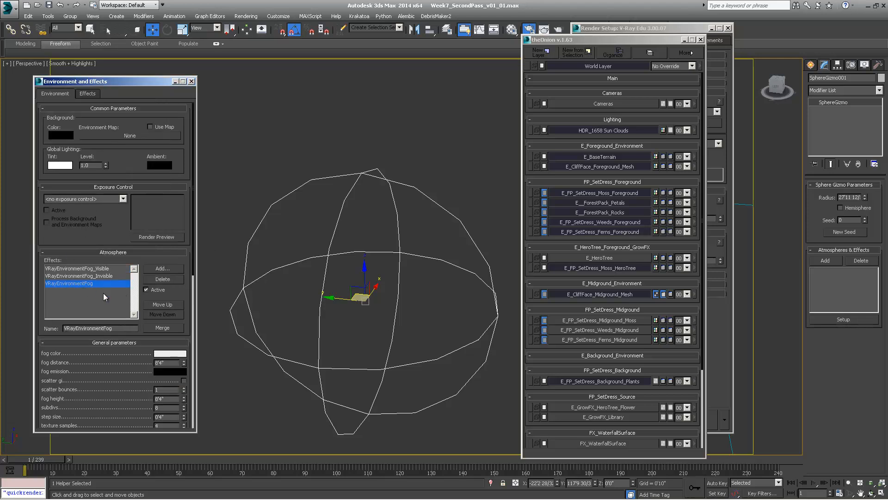
pyautogui.click(125, 330)
pyautogui.write('_Invisible')
pyautogui.press('Return')
# Step: Review the visible and invisible environment fog effects and turn off the ATM_Fog_VISIBLE layer
pyautogui.click(107, 276)
pyautogui.click(108, 269)
pyautogui.click(108, 276)
pyautogui.click(109, 270)
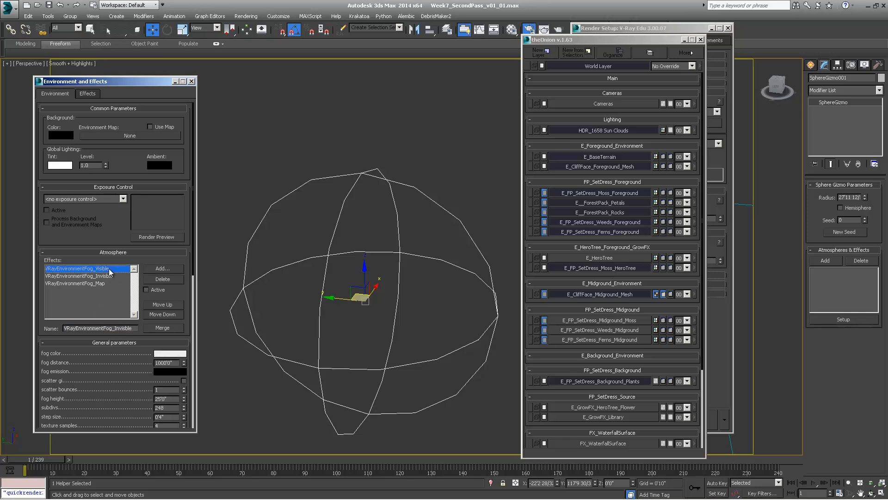
pyautogui.scroll(-3, 604, 398)
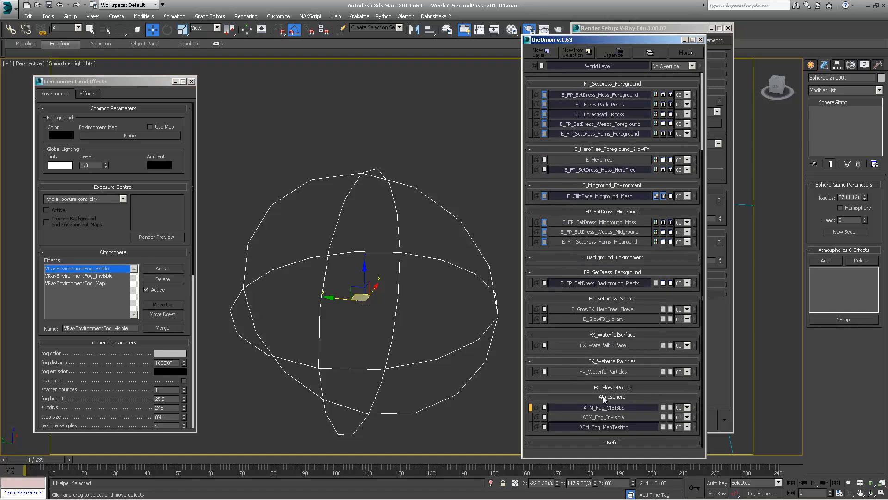
pyautogui.click(606, 408)
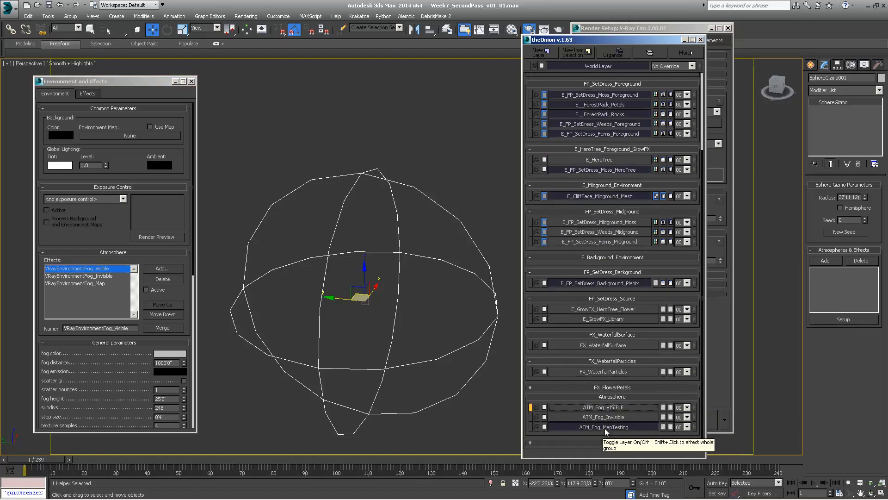
# Step: Assign the VRayEnvironmentFog_Map effect to the ATM_Fog_MapTesting layer through its atmospherics management
pyautogui.click(96, 284)
pyautogui.rightClick(602, 427)
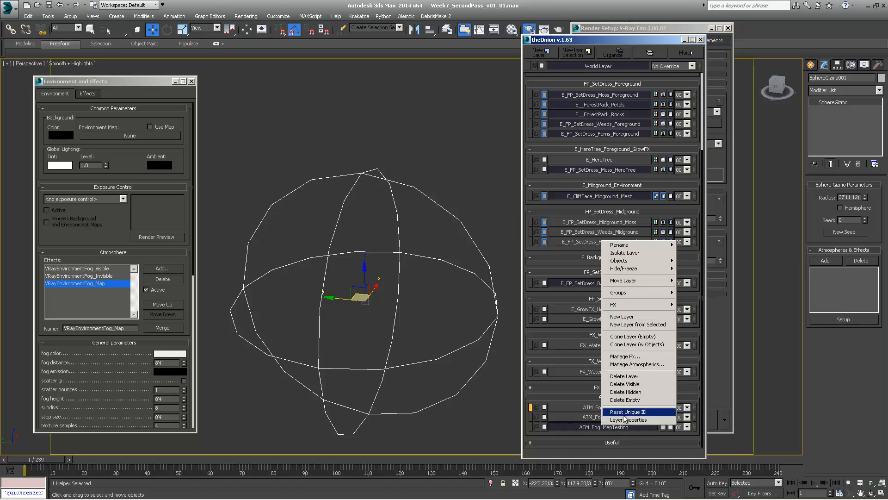
pyautogui.click(637, 364)
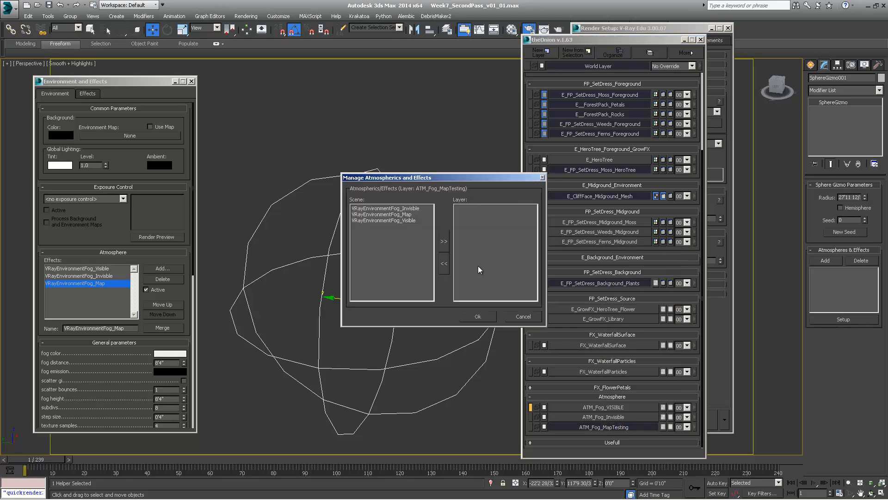
pyautogui.click(391, 214)
pyautogui.click(445, 241)
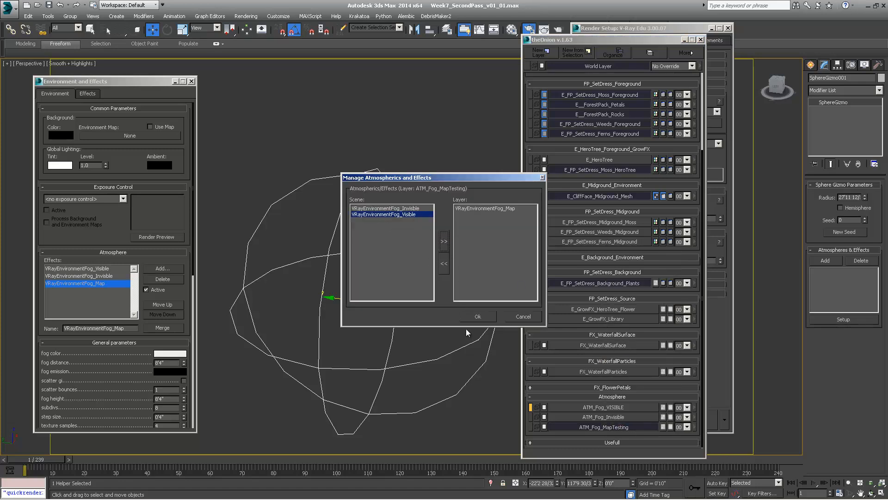
pyautogui.click(477, 316)
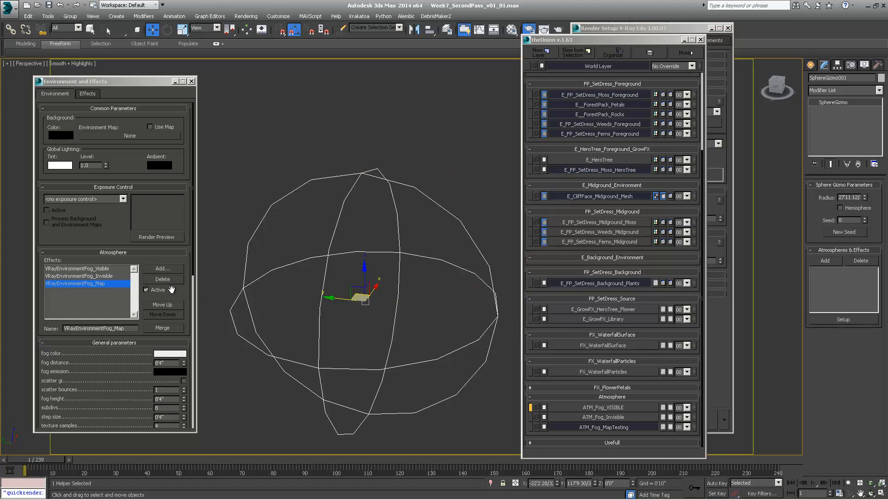
# Step: Assign a Noise map to the fog density of the VRayEnvironmentFog_Map effect
pyautogui.scroll(-5, 171, 289)
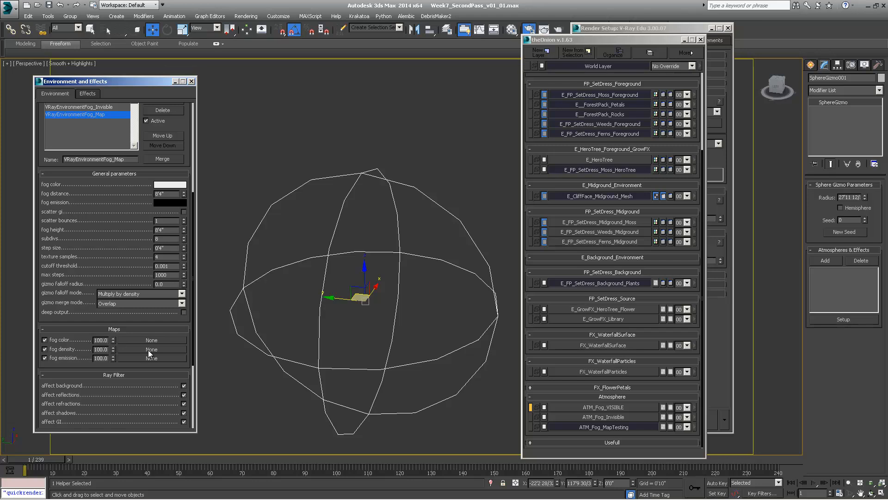
pyautogui.click(150, 349)
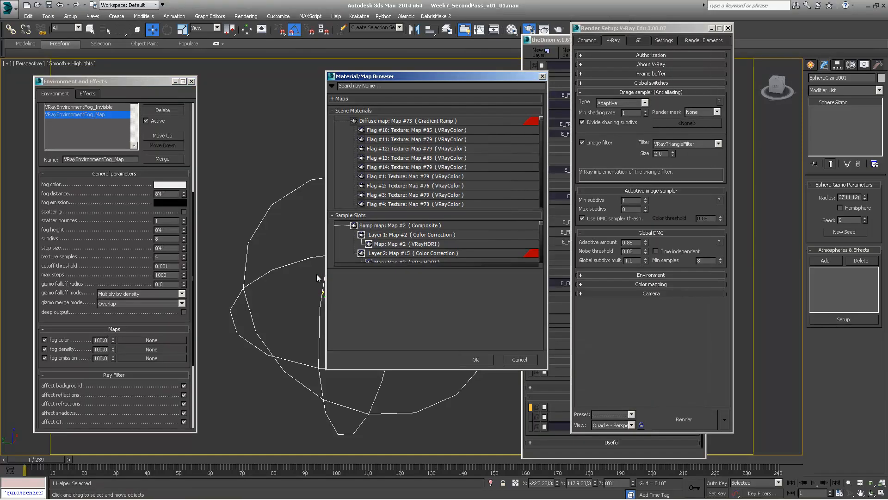
pyautogui.moveTo(390, 76); pyautogui.dragTo(340, 81)
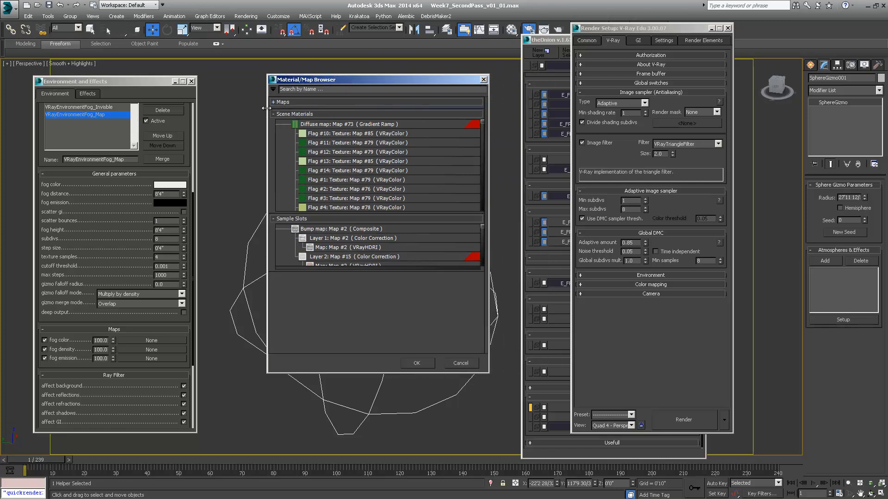
pyautogui.click(284, 102)
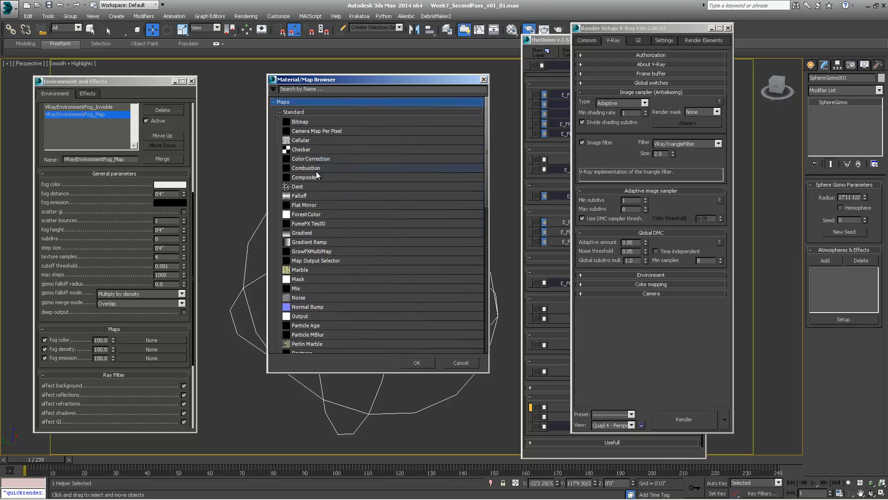
pyautogui.scroll(-1, 313, 203)
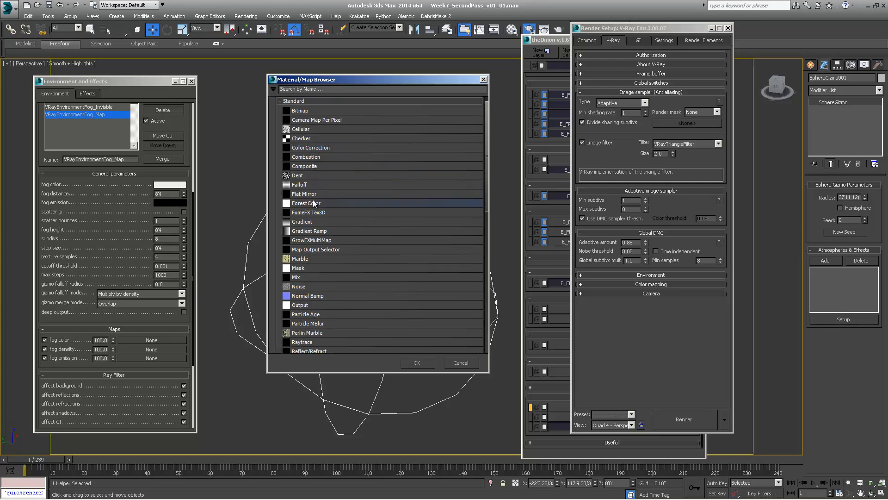
pyautogui.scroll(-5, 334, 216)
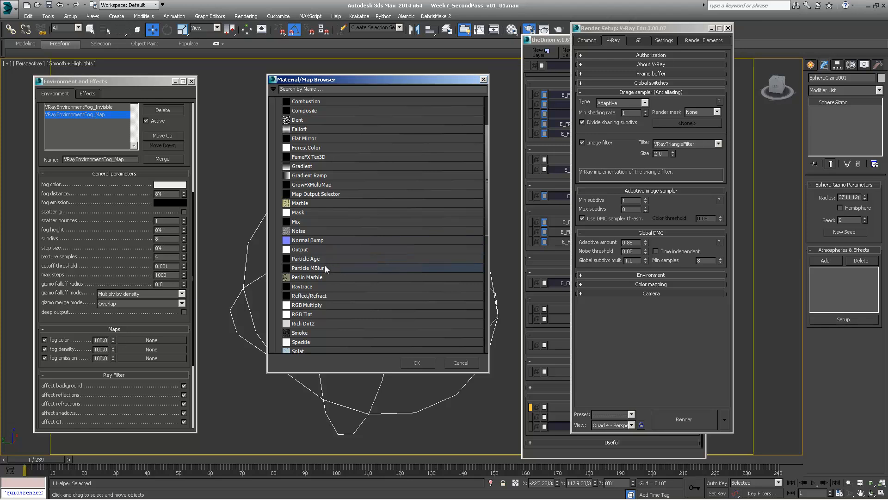
pyautogui.scroll(-2, 337, 255)
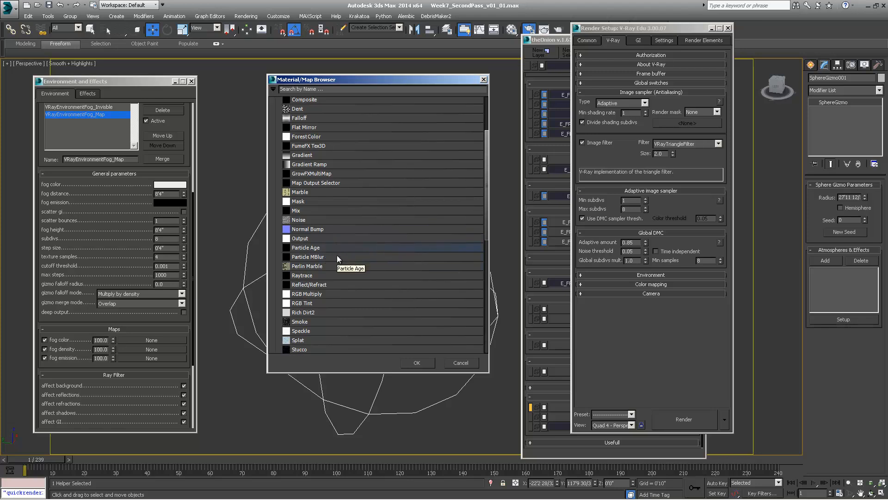
pyautogui.scroll(-7, 336, 255)
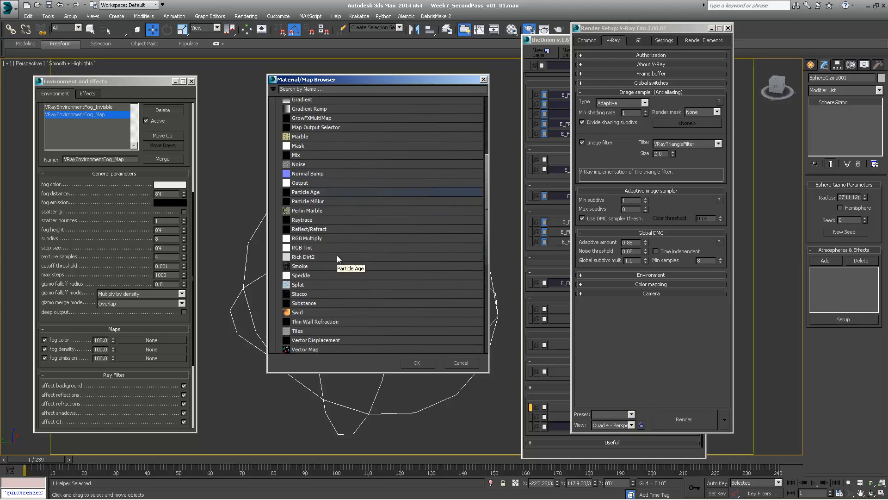
pyautogui.scroll(-4, 337, 255)
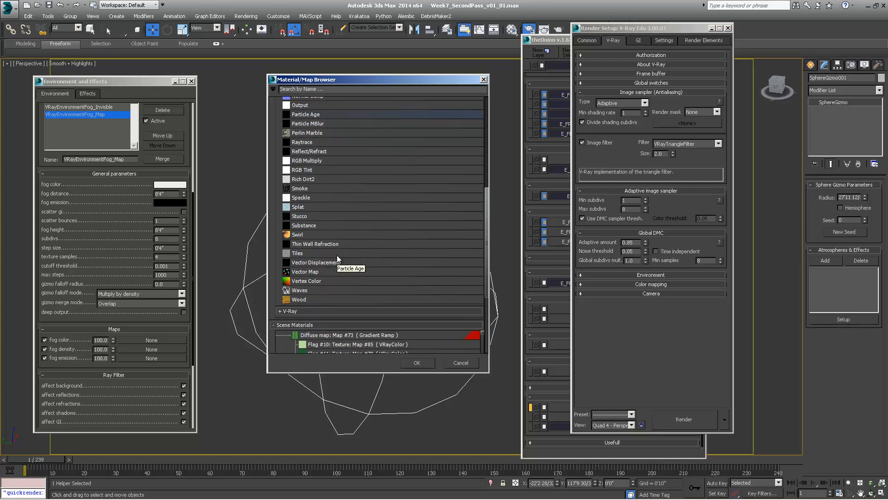
pyautogui.scroll(5, 337, 255)
pyautogui.scroll(8, 315, 225)
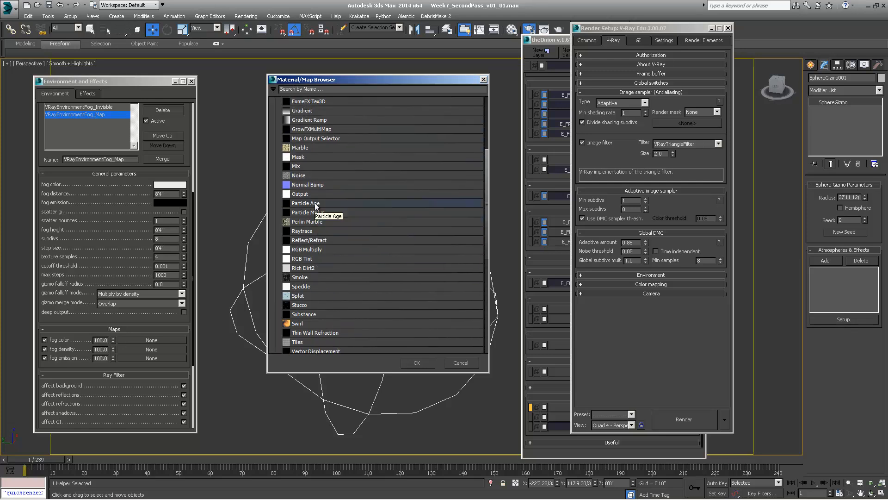
pyautogui.scroll(7, 316, 182)
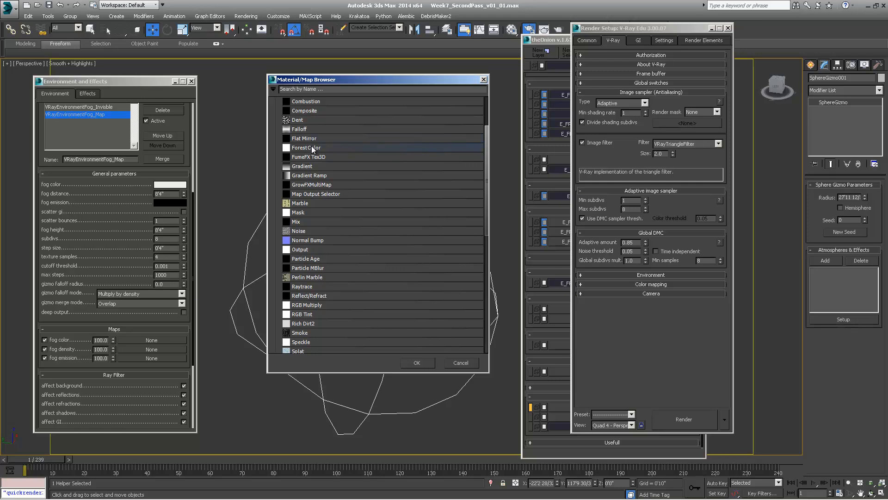
pyautogui.scroll(1, 311, 161)
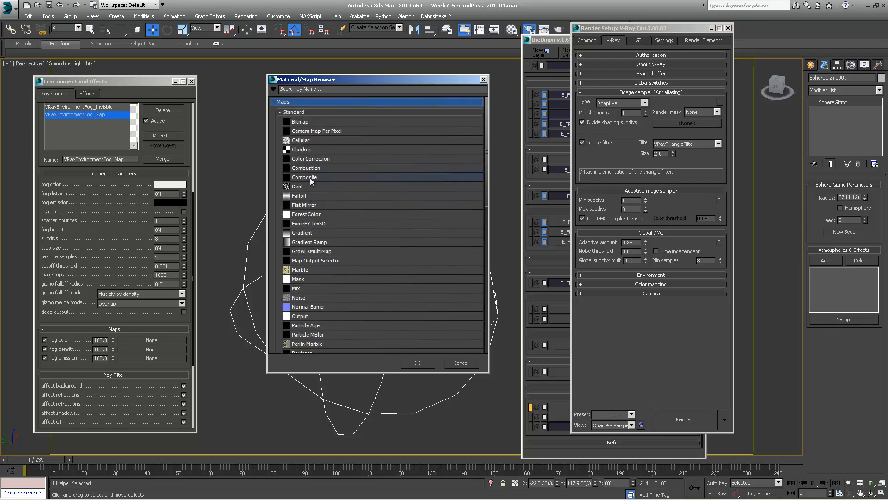
pyautogui.scroll(-2, 321, 260)
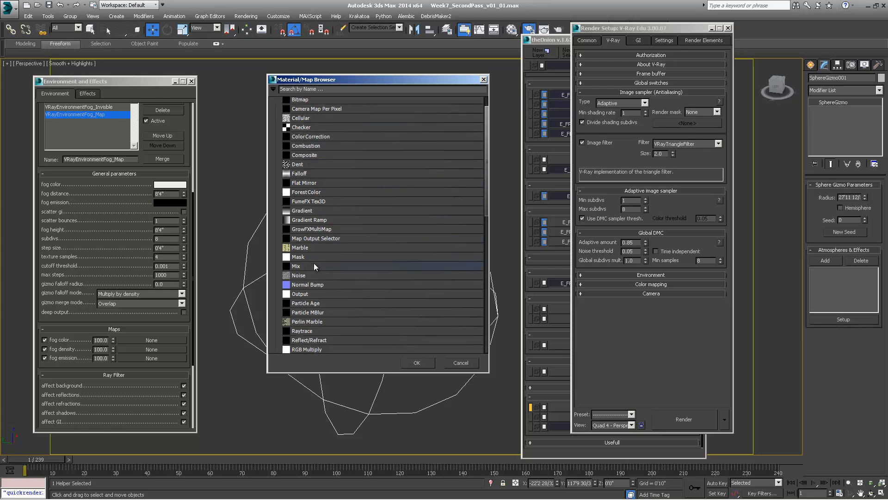
pyautogui.scroll(-3, 314, 262)
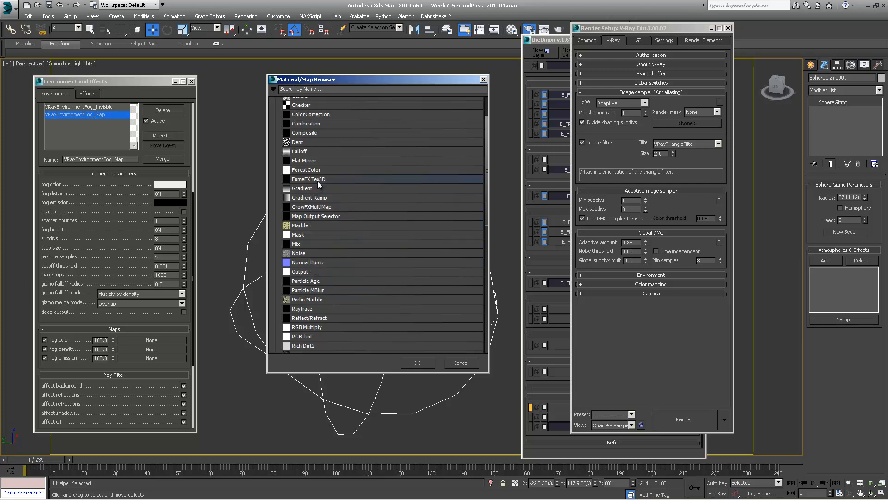
pyautogui.scroll(4, 327, 159)
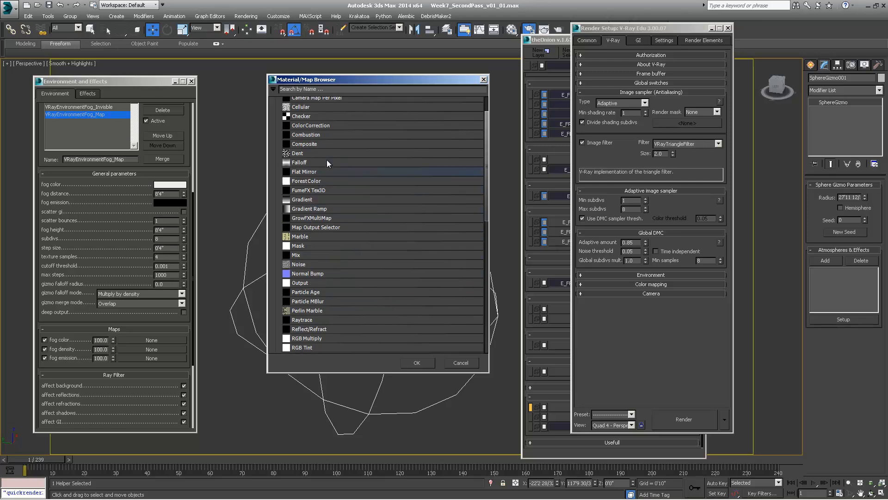
pyautogui.scroll(-5, 326, 160)
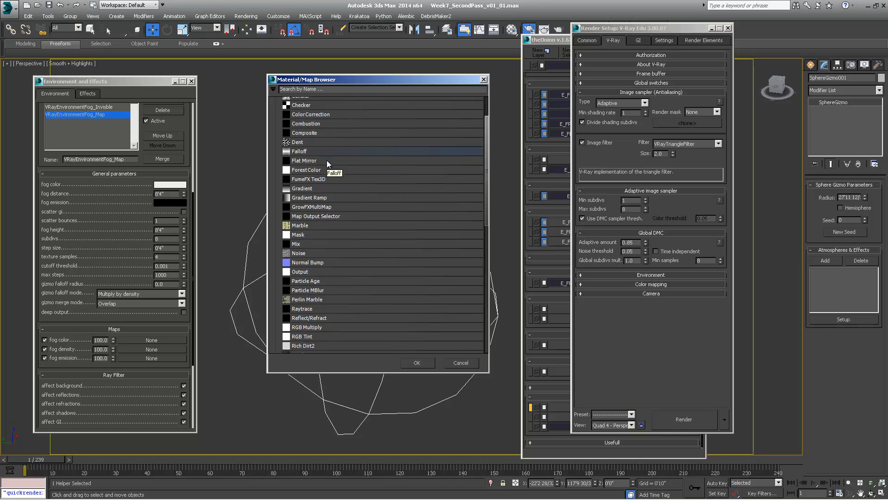
pyautogui.scroll(-1, 309, 249)
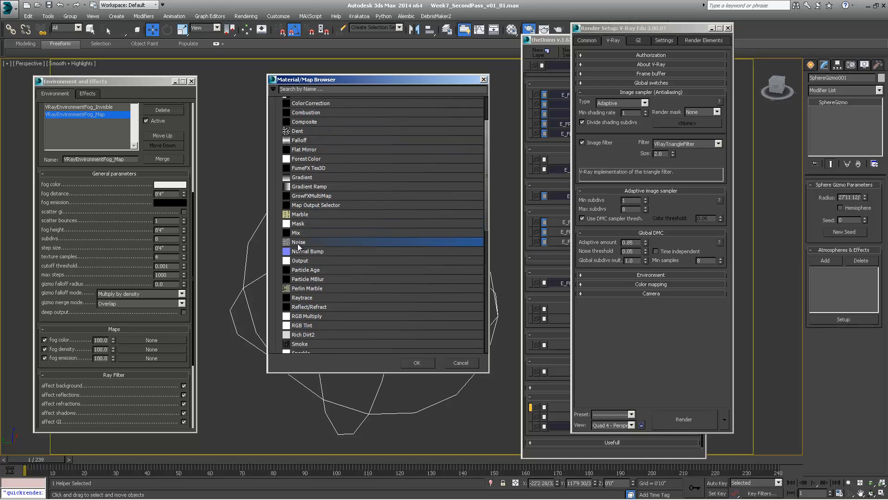
pyautogui.doubleClick(298, 242)
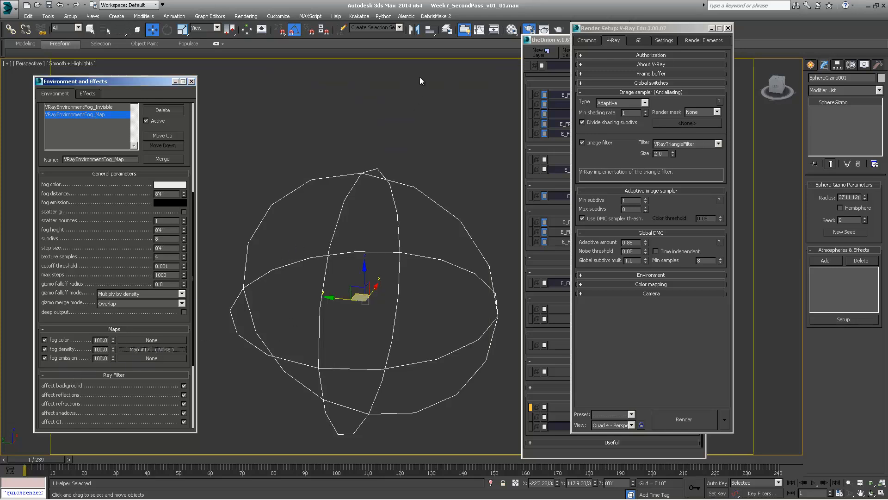
# Step: Place the fog density's Noise map as an instance in an unused gray sample slot of the Material Editor
pyautogui.click(513, 28)
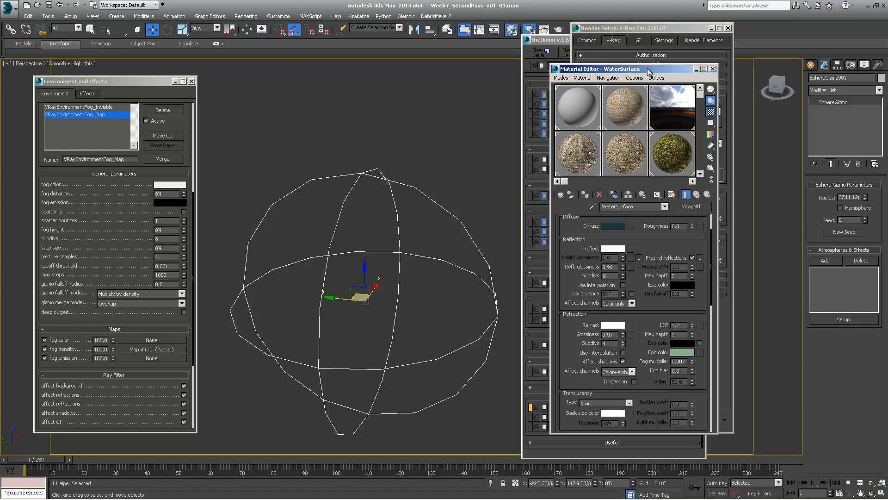
pyautogui.moveTo(649, 72); pyautogui.dragTo(627, 69)
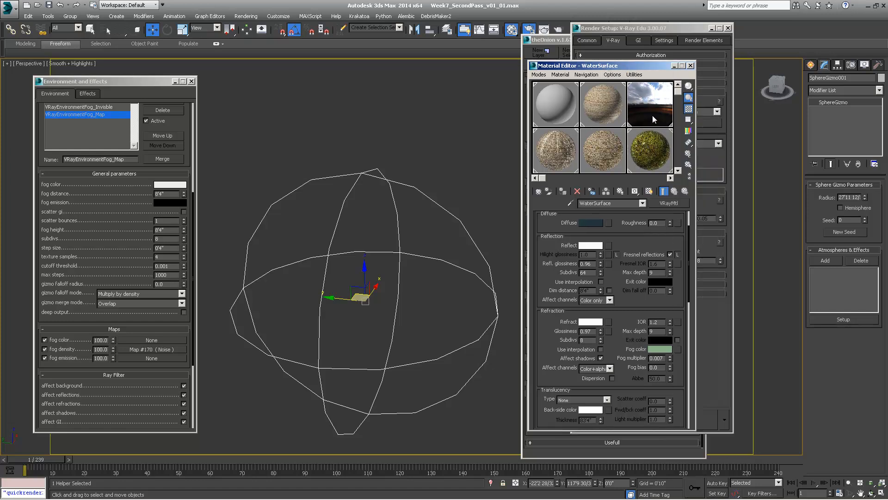
pyautogui.scroll(-1, 676, 124)
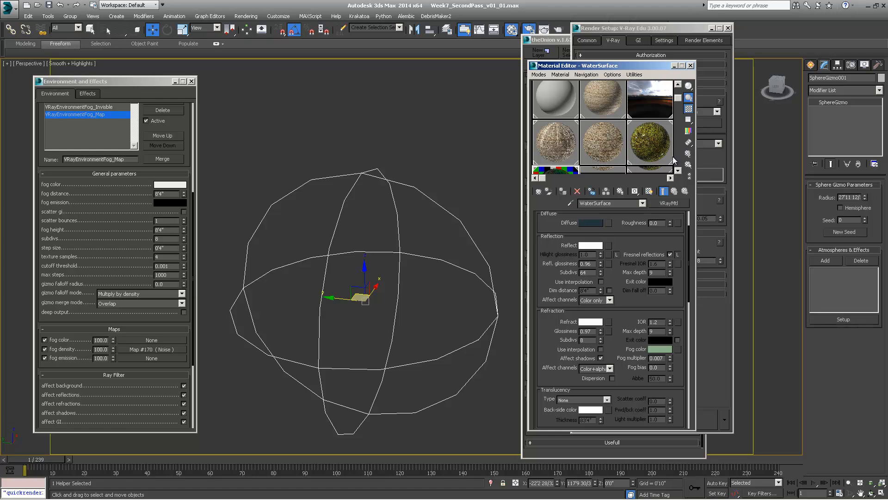
pyautogui.scroll(-1, 667, 89)
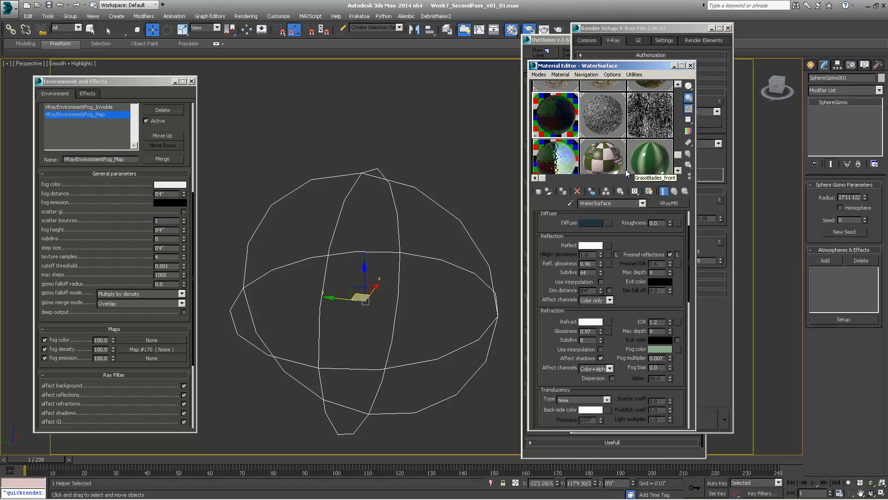
pyautogui.moveTo(544, 180); pyautogui.dragTo(656, 176)
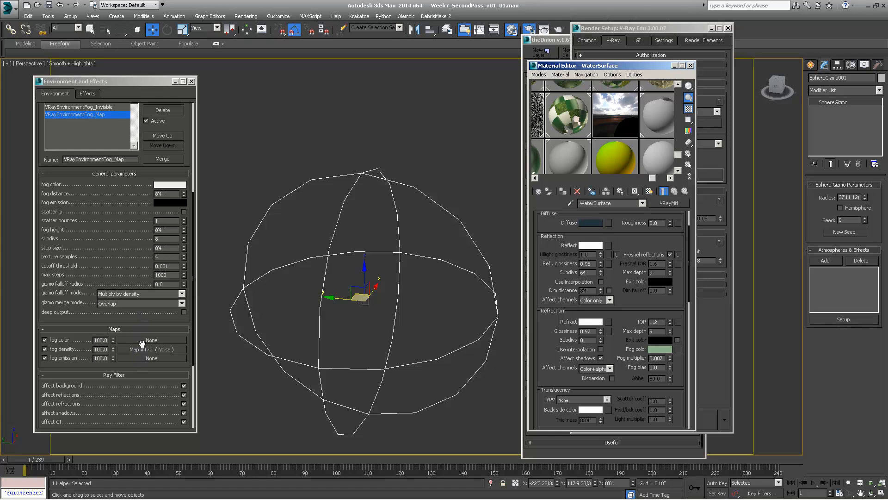
pyautogui.moveTo(141, 347); pyautogui.dragTo(663, 158)
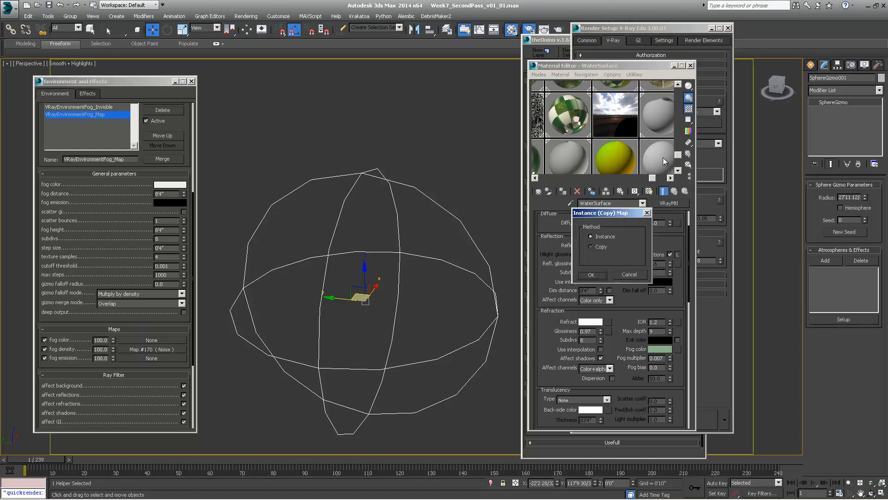
pyautogui.click(589, 274)
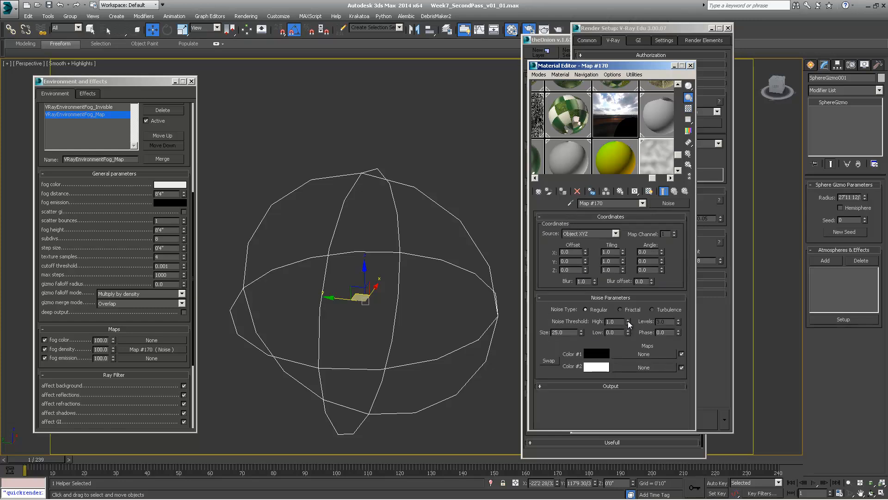
# Step: Set the Noise map's threshold to 0.7 for High and 0.3 for Low
pyautogui.moveTo(628, 323); pyautogui.dragTo(521, 324)
pyautogui.write('0.7')
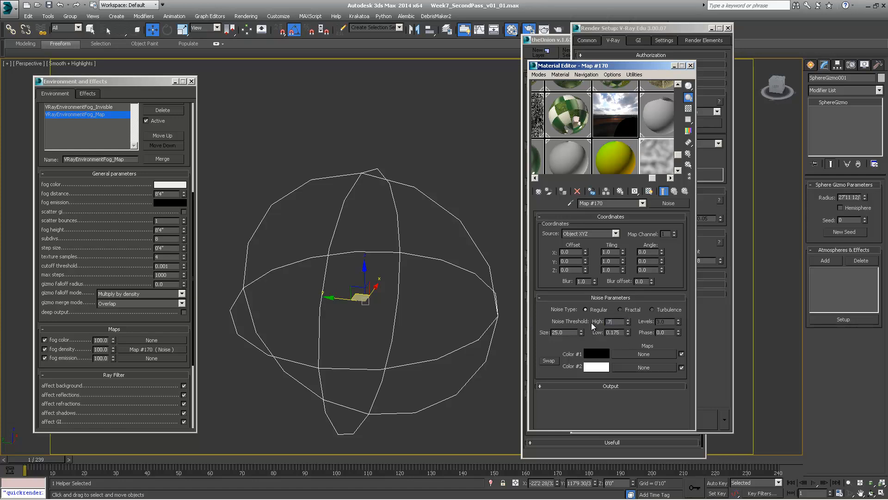
pyautogui.press('Return')
pyautogui.moveTo(623, 332); pyautogui.dragTo(612, 340)
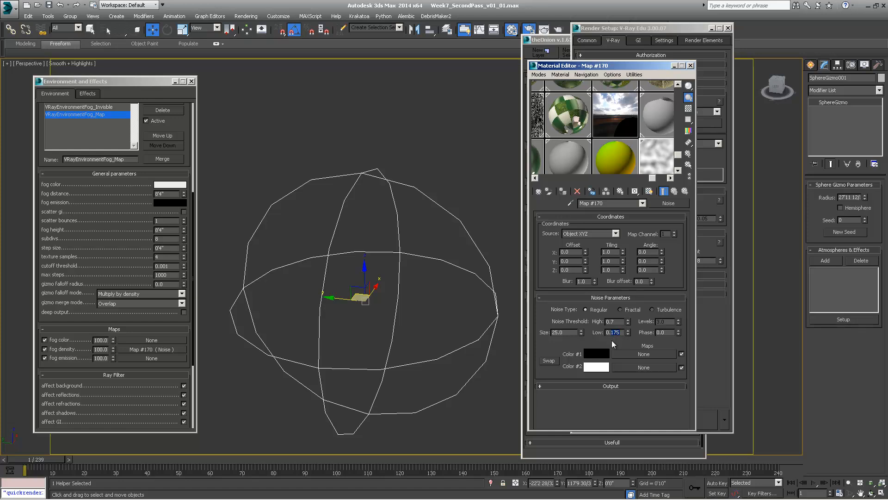
pyautogui.press('Return')
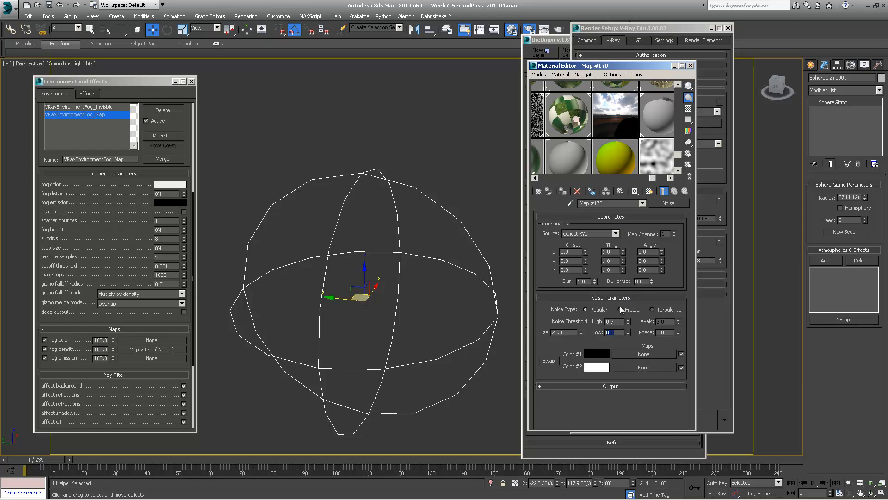
# Step: Change the noise type to Fractal with Levels at 10.0 and Size at 32.5
pyautogui.click(620, 309)
pyautogui.moveTo(678, 321); pyautogui.dragTo(679, 285)
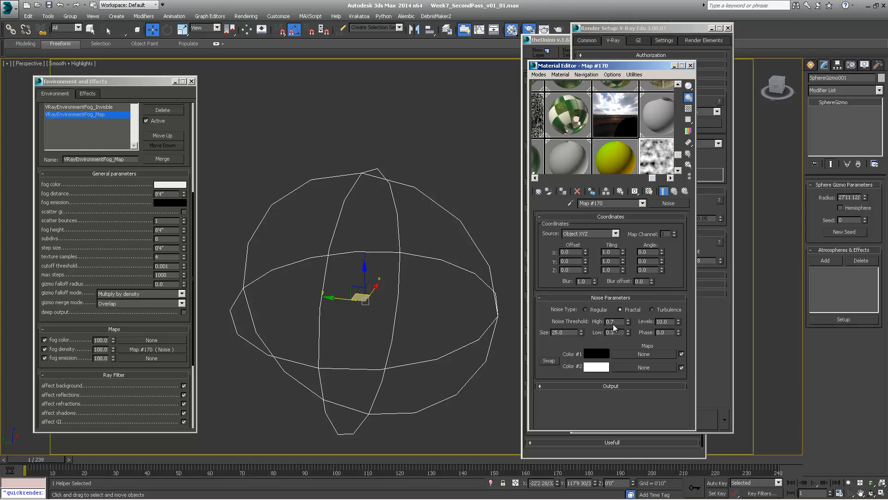
pyautogui.moveTo(585, 333); pyautogui.dragTo(582, 296)
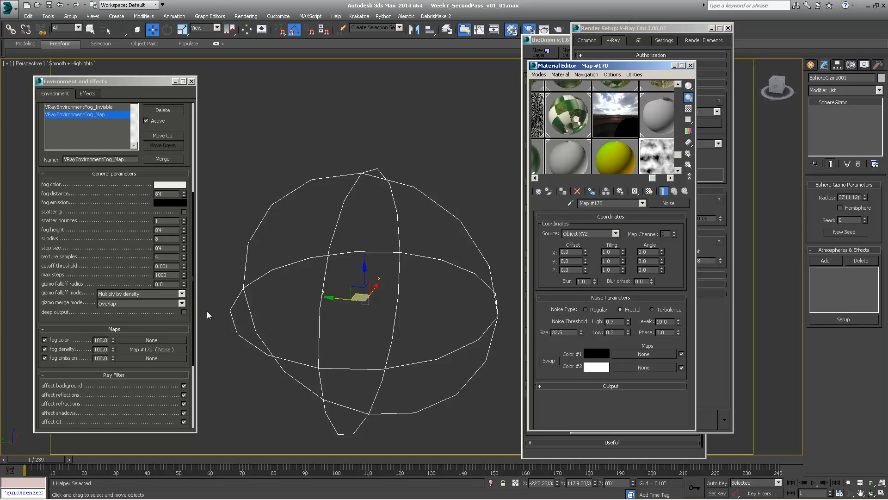
# Step: Turn off the remaining visible environment and set-dressing layers, including E_BaseTerrain and E_CliffFace_Foreground_Mesh
pyautogui.keyDown('alt'); pyautogui.moveTo(385, 310); pyautogui.dragTo(384, 302, button='middle'); pyautogui.keyUp('alt')
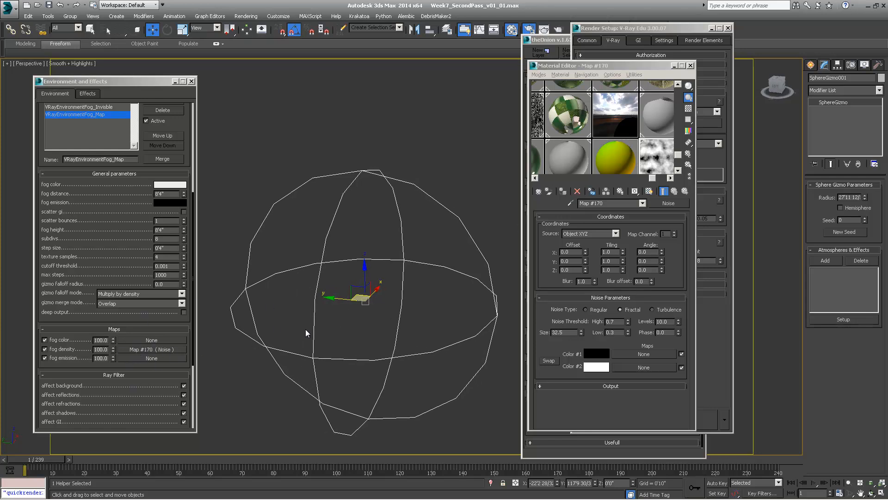
pyautogui.keyDown('alt'); pyautogui.moveTo(350, 323); pyautogui.dragTo(329, 303, button='middle'); pyautogui.keyUp('alt')
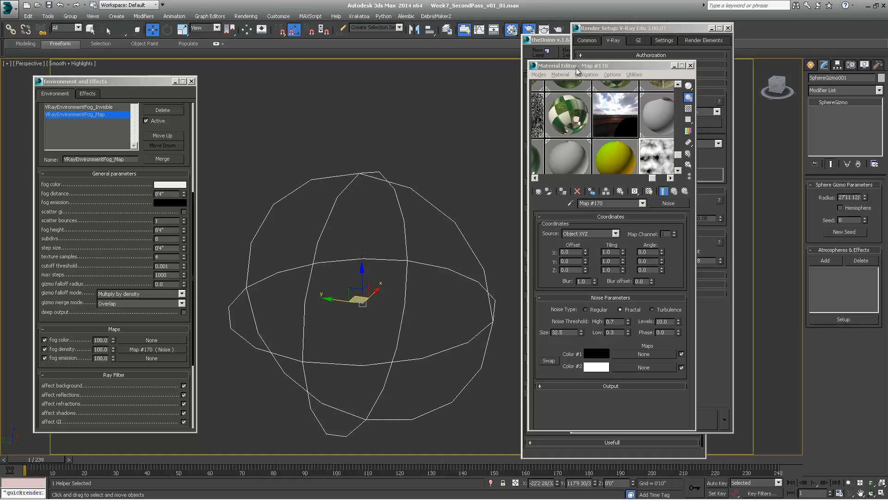
pyautogui.moveTo(620, 30); pyautogui.dragTo(649, 33)
pyautogui.click(561, 41)
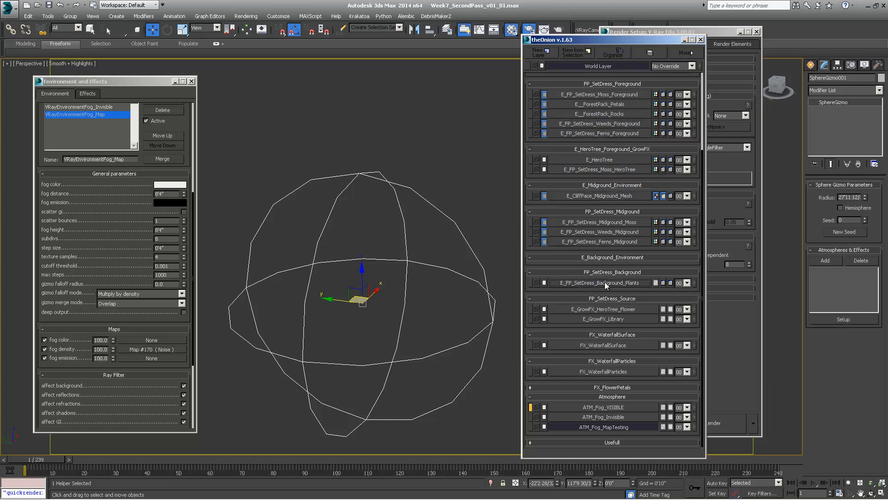
pyautogui.scroll(4, 597, 143)
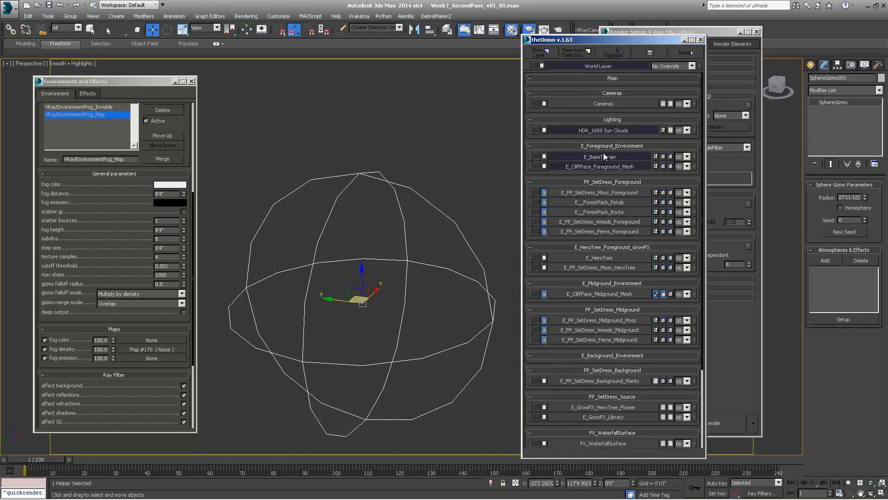
pyautogui.scroll(5, 354, 217)
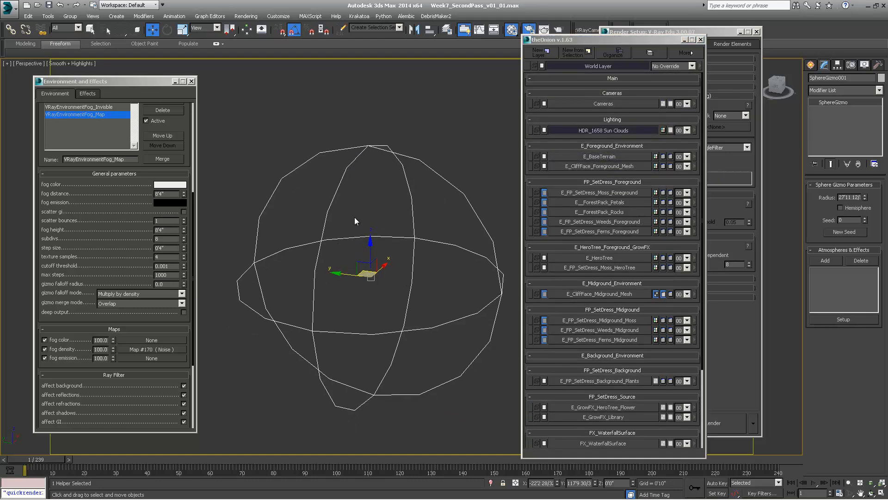
# Step: Run a quick test render of the fog, cancel it, and turn off region rendering in the V-Ray frame buffer
pyautogui.scroll(-3, 355, 217)
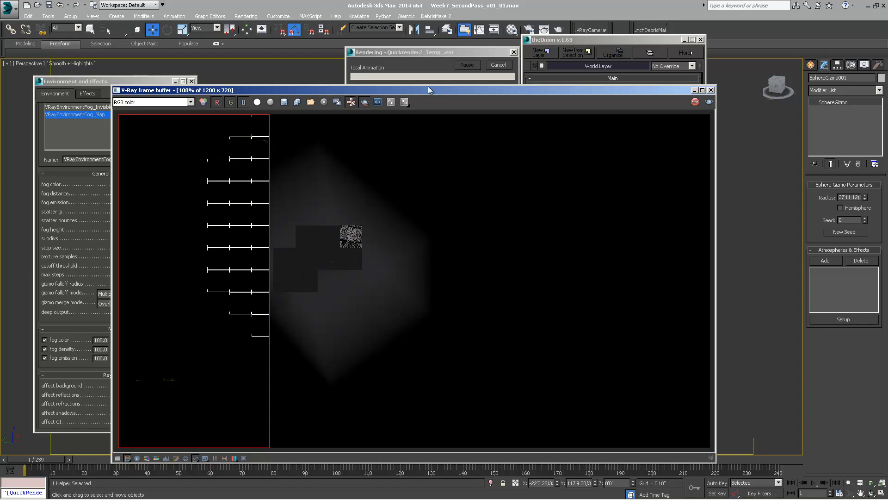
pyautogui.click(500, 65)
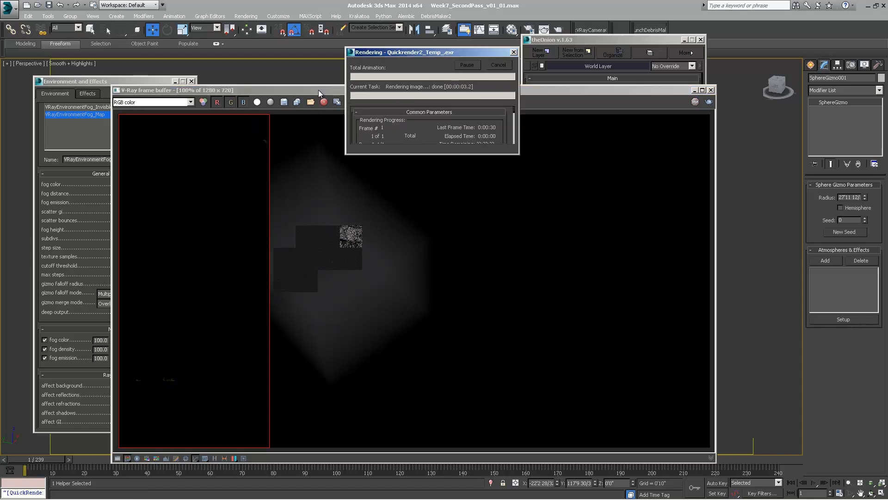
pyautogui.press('m')
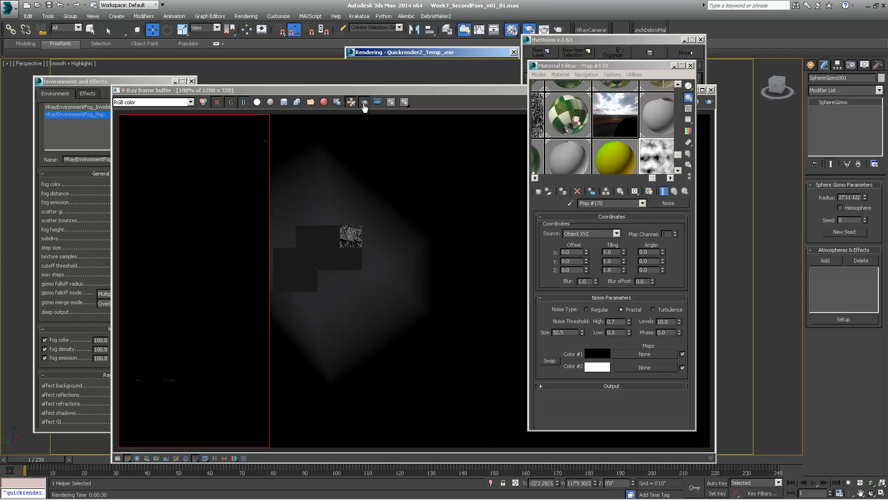
pyautogui.click(364, 104)
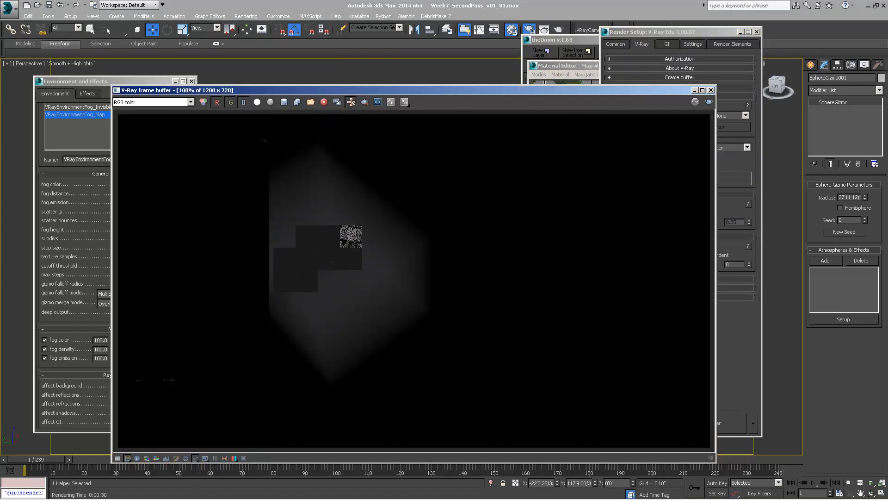
# Step: Test-render the full frame with the fog density's Noise map and stop the render
pyautogui.hotkey('shift', 'q')
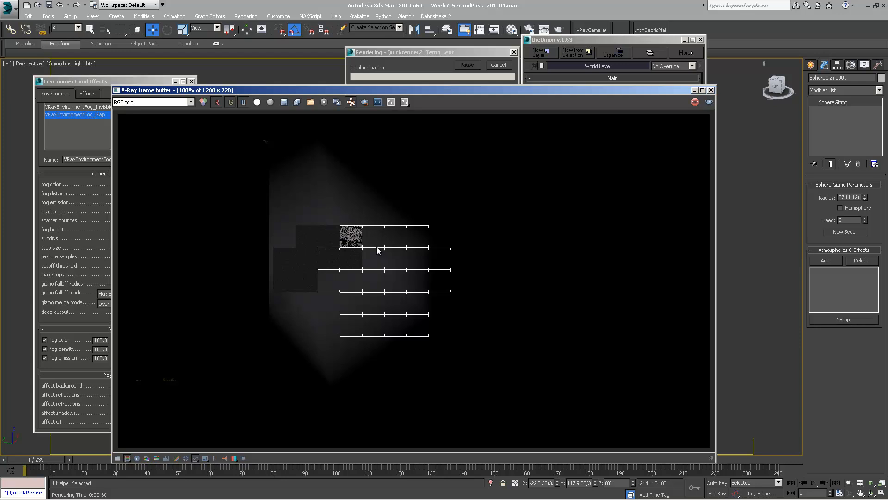
pyautogui.click(410, 52)
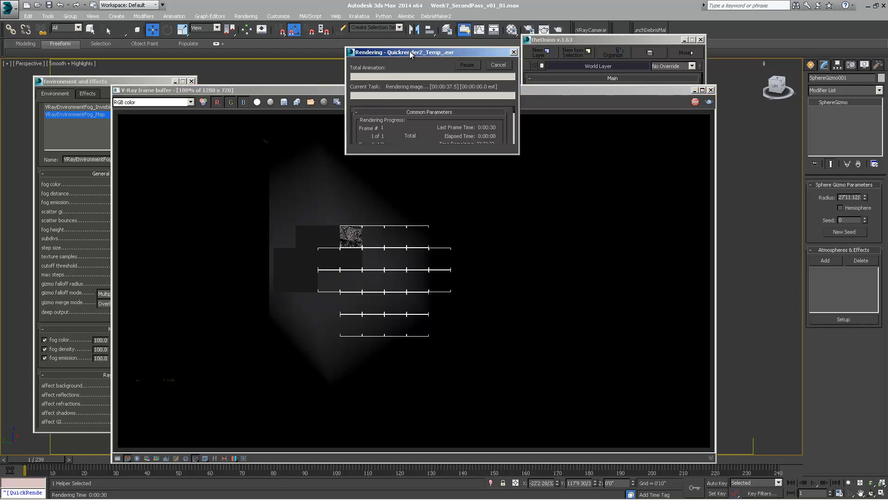
pyautogui.moveTo(430, 54); pyautogui.dragTo(406, 17)
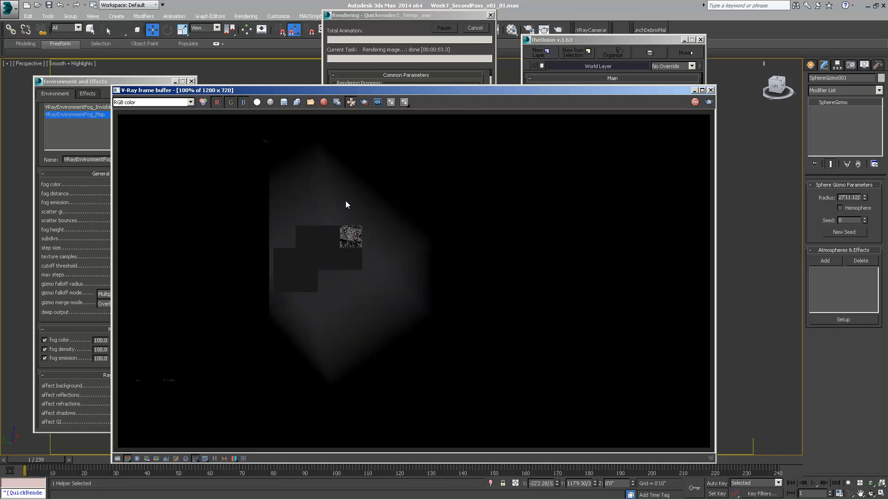
pyautogui.press('m')
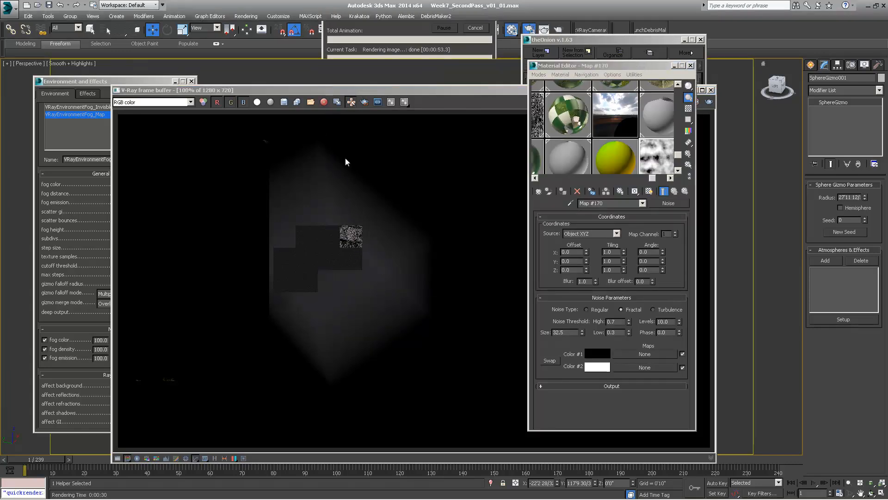
# Step: Set the fog distance of VRayEnvironmentFog_Map to 300 feet
pyautogui.press('F10')
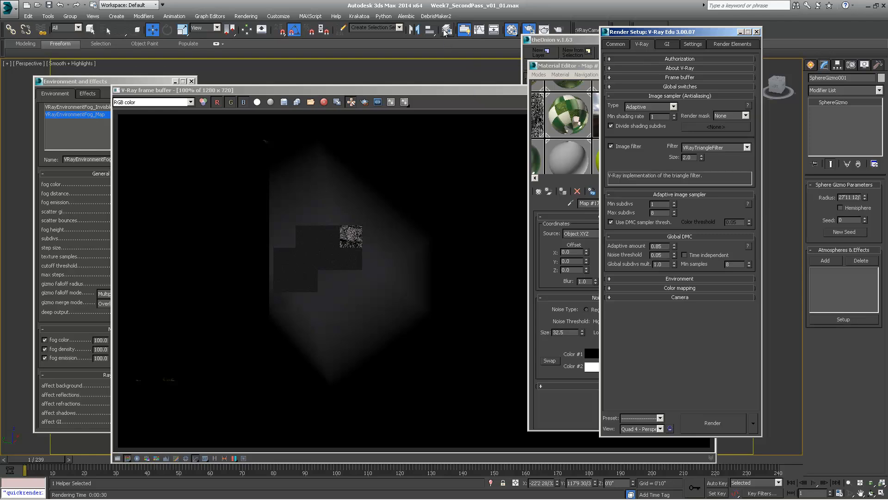
pyautogui.moveTo(442, 88); pyautogui.dragTo(521, 125)
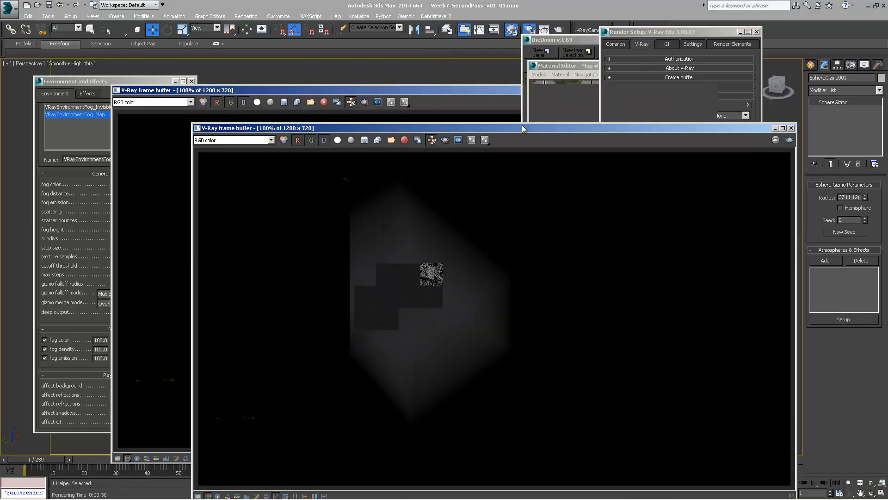
pyautogui.moveTo(560, 67); pyautogui.dragTo(527, 53)
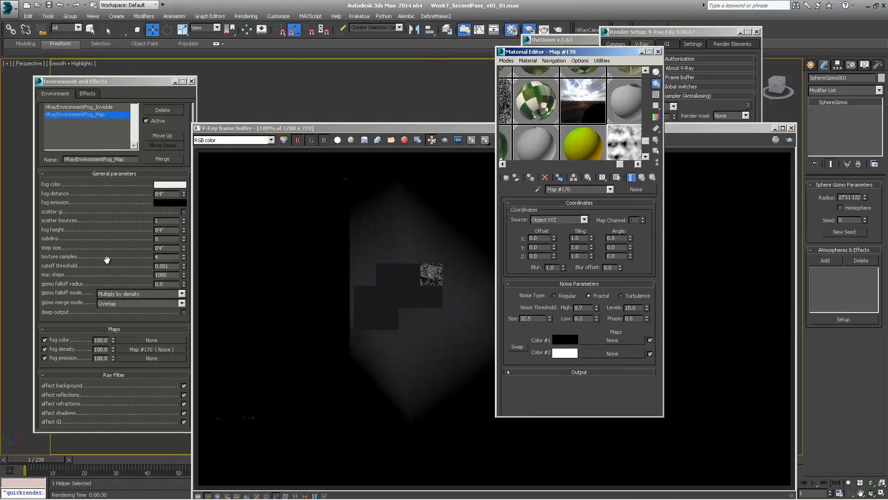
pyautogui.click(120, 222)
pyautogui.moveTo(169, 193); pyautogui.dragTo(85, 195)
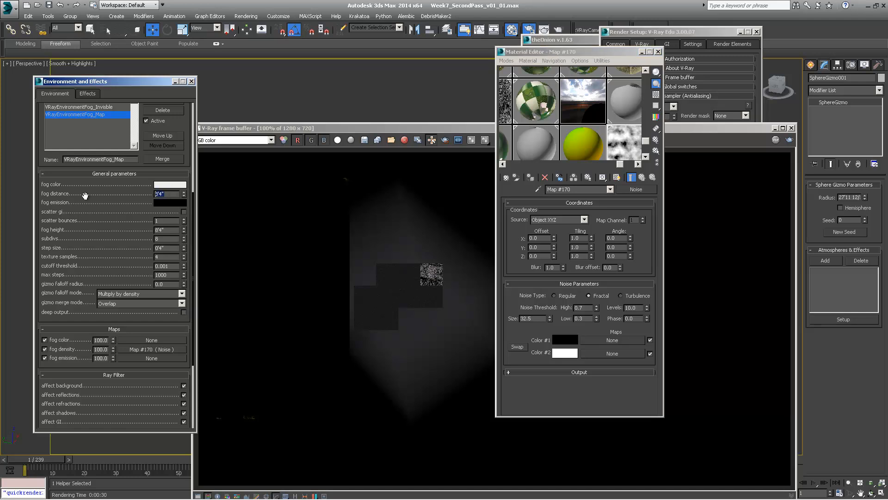
pyautogui.write('300')
pyautogui.press('Return')
# Step: Assign SphereGizmo001 as the gizmo of the VRayEnvironmentFog_Map effect
pyautogui.moveTo(172, 230); pyautogui.dragTo(73, 234)
pyautogui.moveTo(86, 316); pyautogui.dragTo(98, 212)
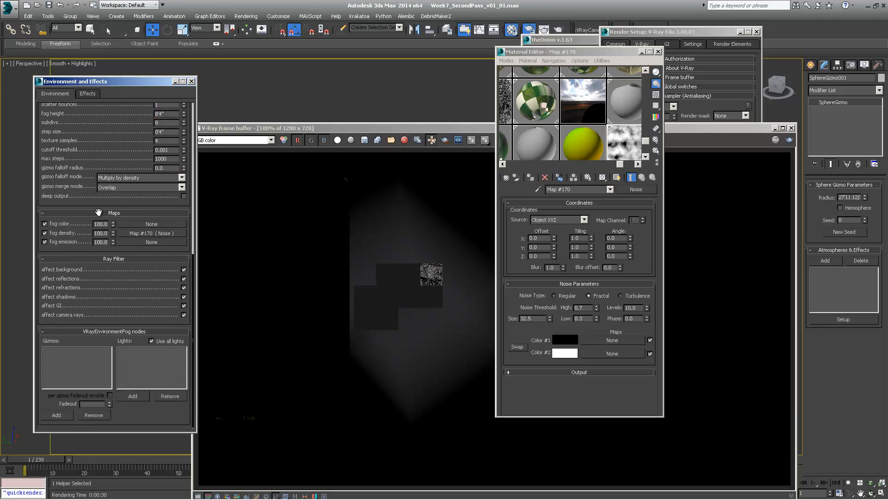
pyautogui.moveTo(337, 130); pyautogui.dragTo(887, 118)
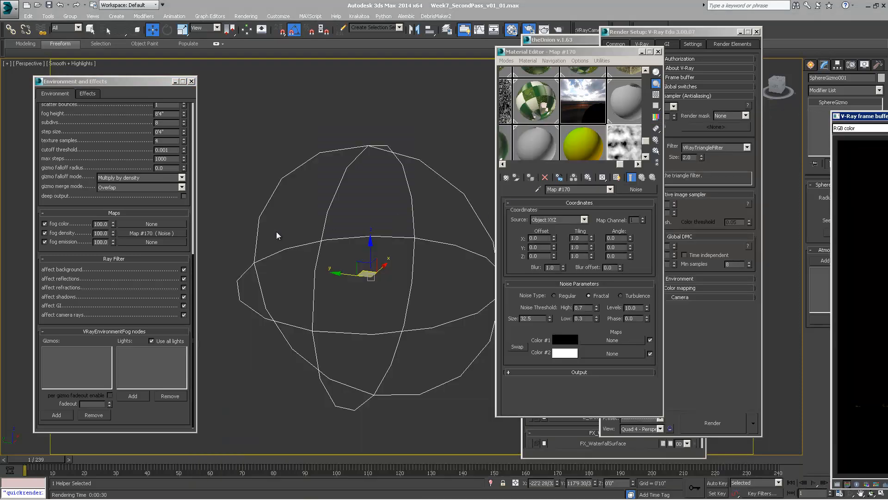
pyautogui.click(56, 415)
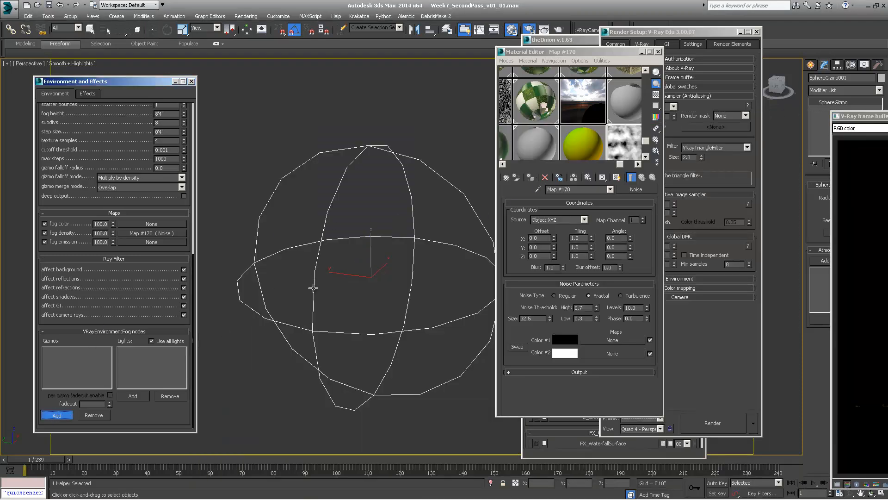
pyautogui.click(314, 289)
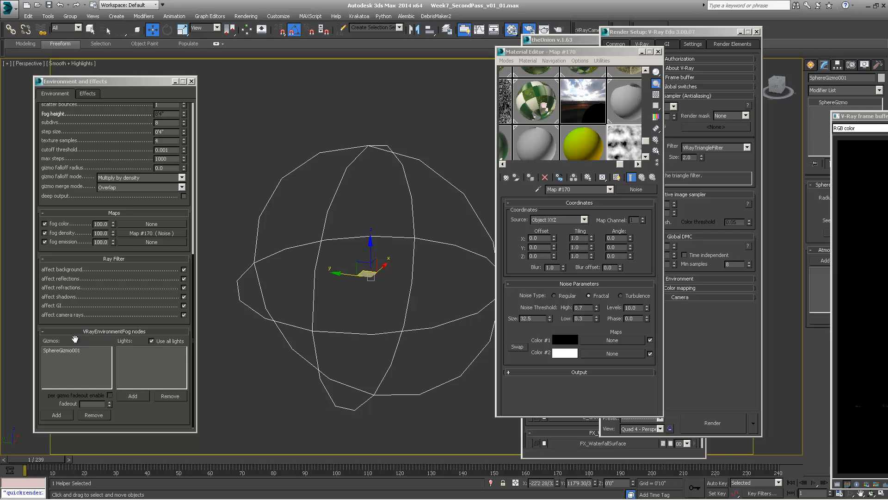
pyautogui.moveTo(76, 338); pyautogui.dragTo(93, 418)
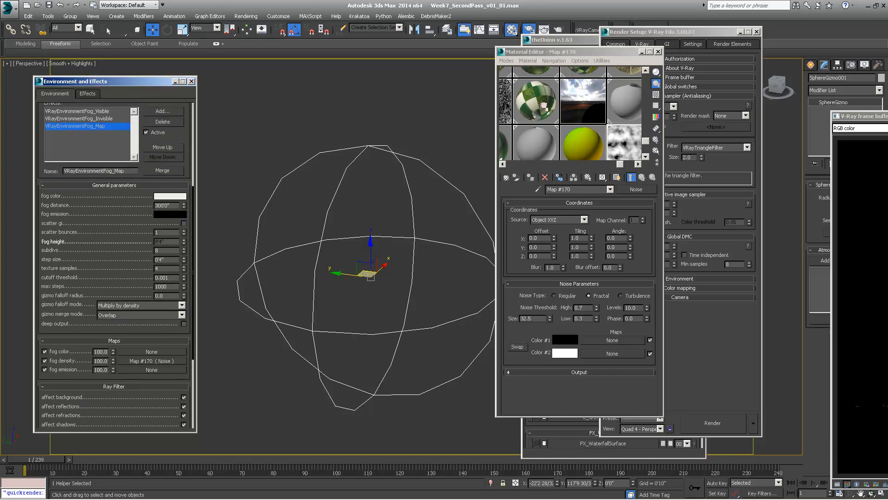
# Step: Test-render the fog inside the sphere gizmo and examine the noise detail at 200% in the frame buffer
pyautogui.click(864, 116)
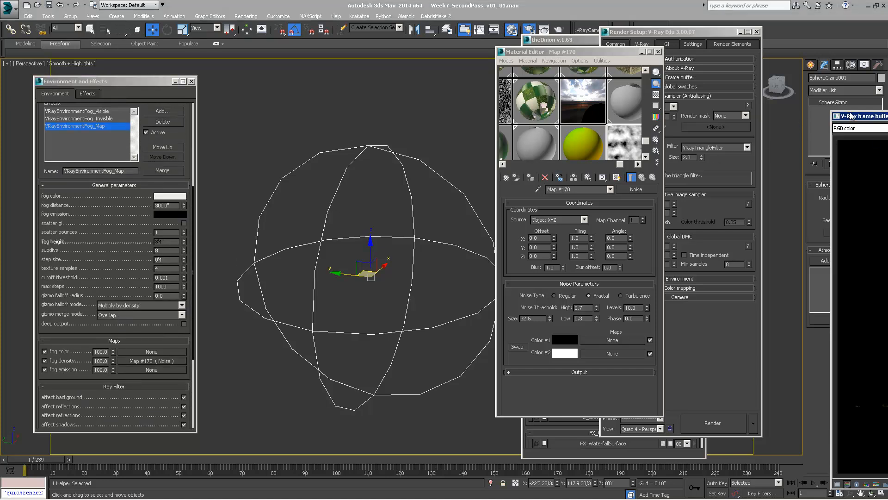
pyautogui.moveTo(852, 116); pyautogui.dragTo(158, 137)
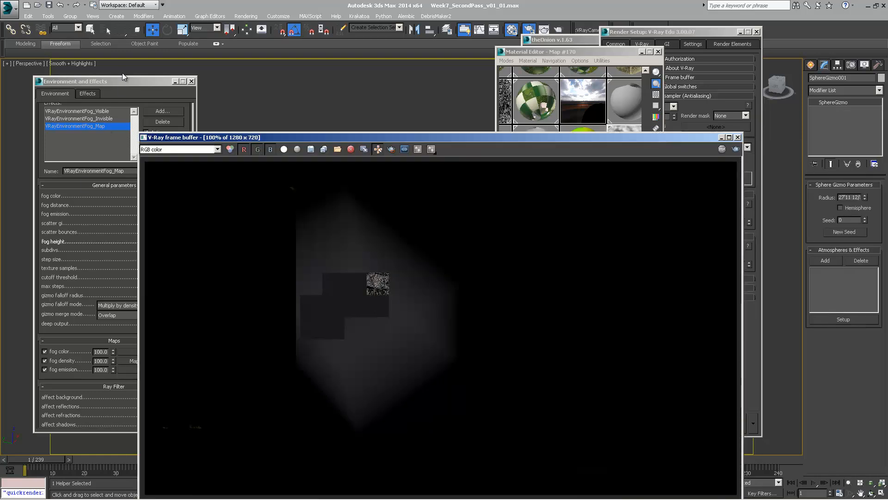
pyautogui.moveTo(273, 137); pyautogui.dragTo(251, 113)
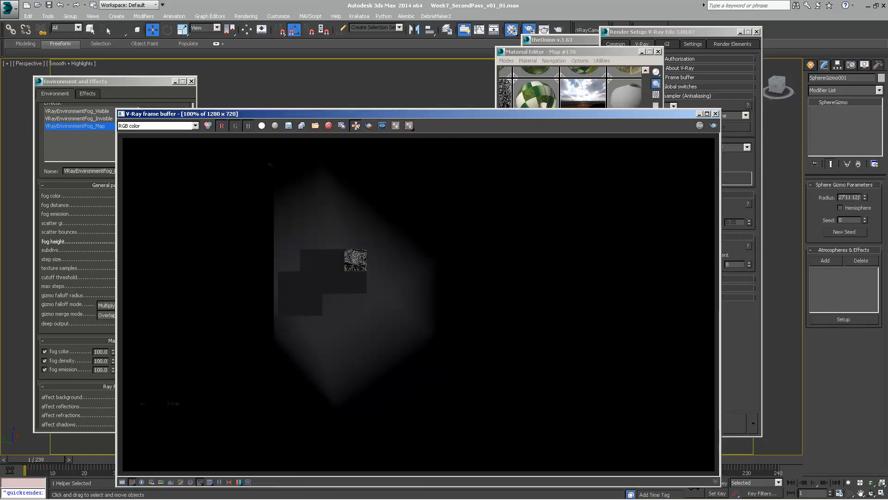
pyautogui.click(559, 29)
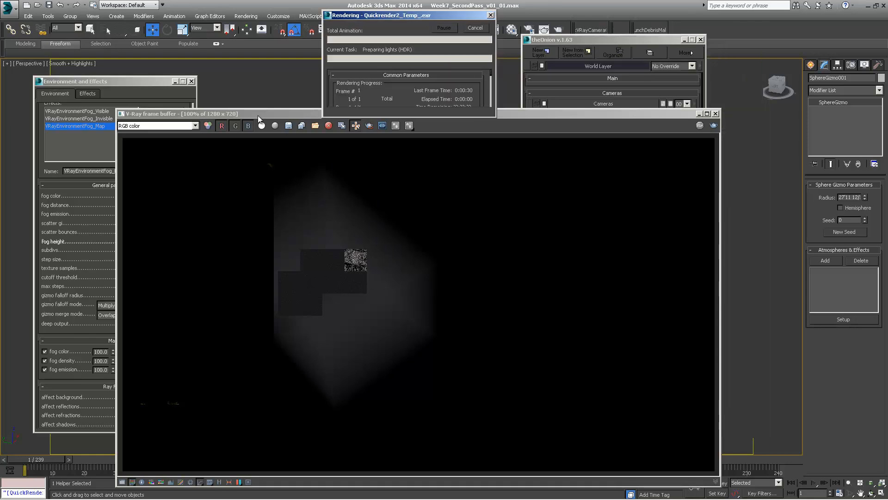
pyautogui.moveTo(257, 115); pyautogui.dragTo(399, 127)
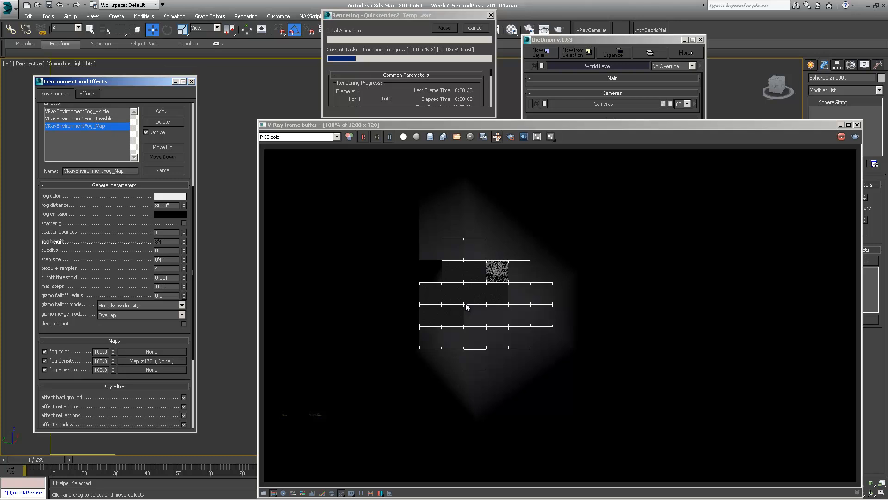
pyautogui.click(443, 277)
pyautogui.scroll(1, 440, 277)
pyautogui.scroll(1, 439, 276)
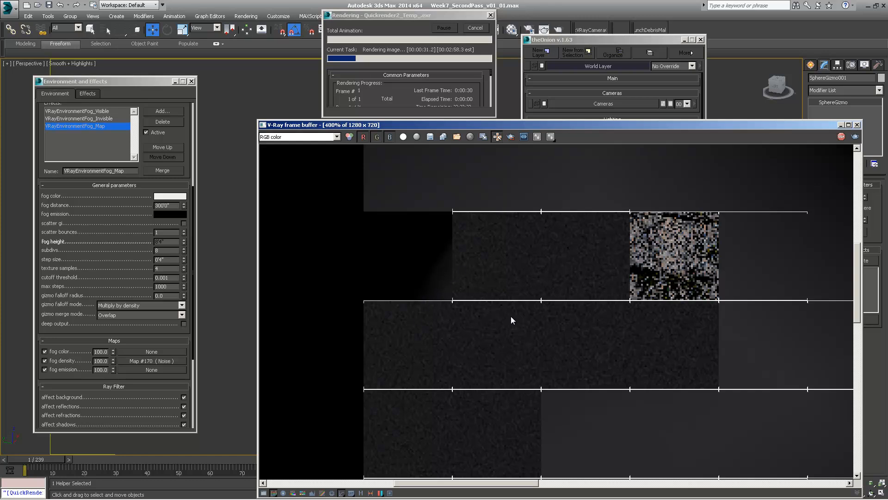
pyautogui.scroll(-1, 540, 345)
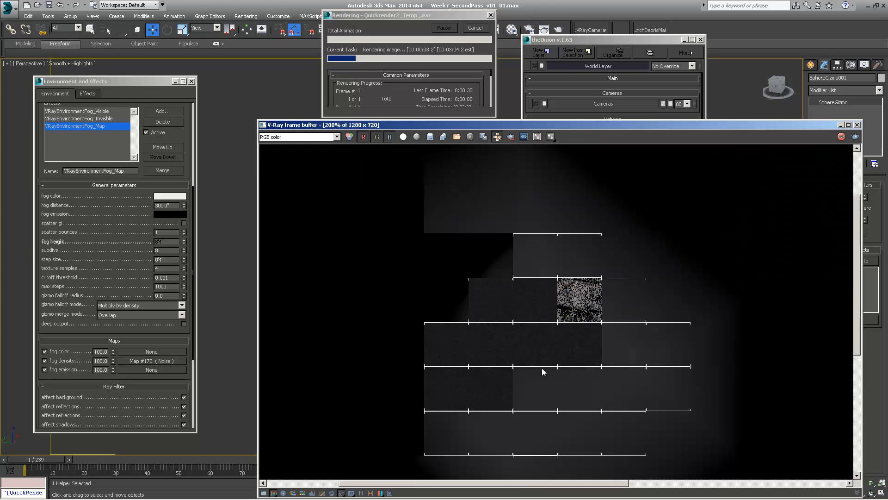
pyautogui.moveTo(542, 368); pyautogui.dragTo(497, 327, button='middle')
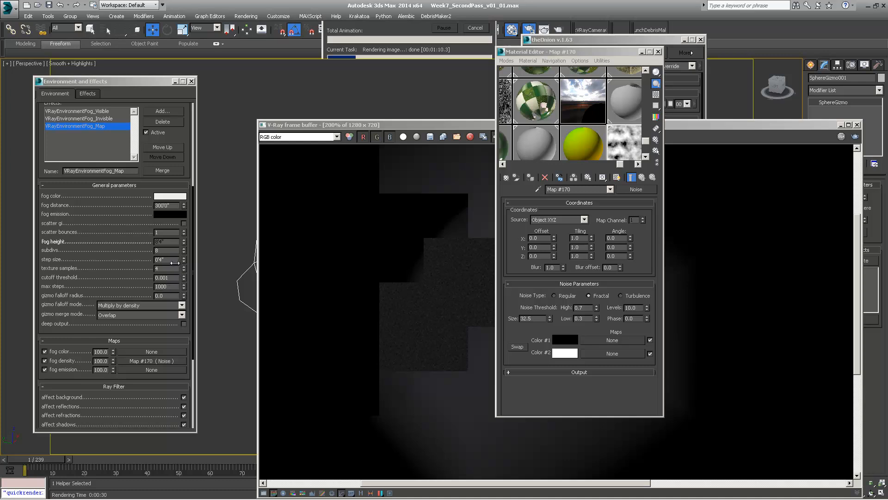
# Step: Set the fog's step size to 1 foot and test-render the result
pyautogui.press('F10')
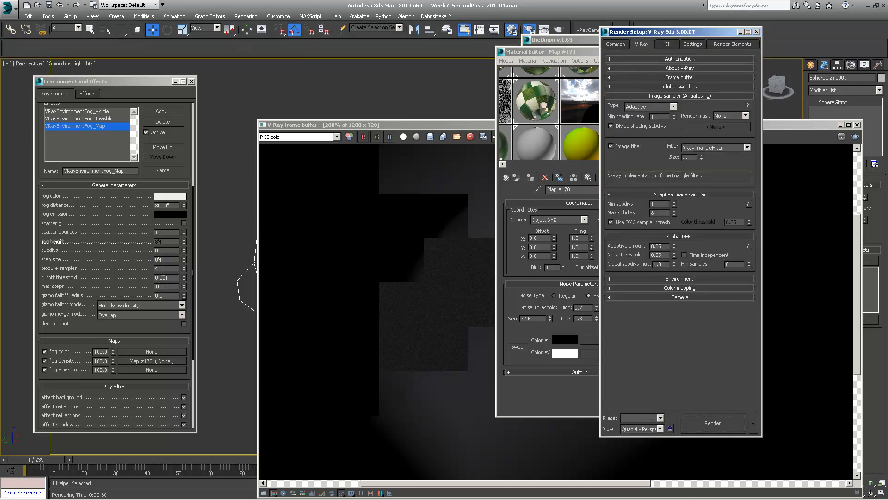
pyautogui.click(119, 261)
pyautogui.write('1')
pyautogui.press('Return')
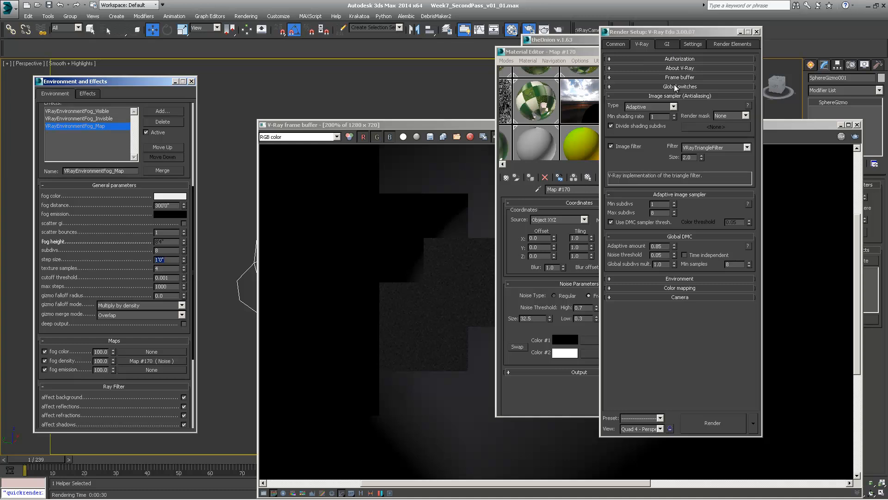
pyautogui.hotkey('shift', 'q')
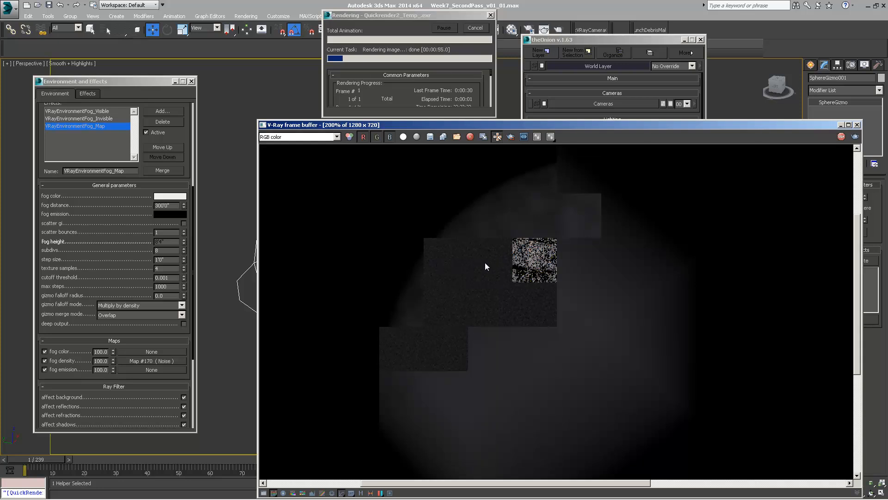
# Step: Set the fog distance to 1000 feet and darken the fog color to a neutral gray with a value of 156
pyautogui.press('m')
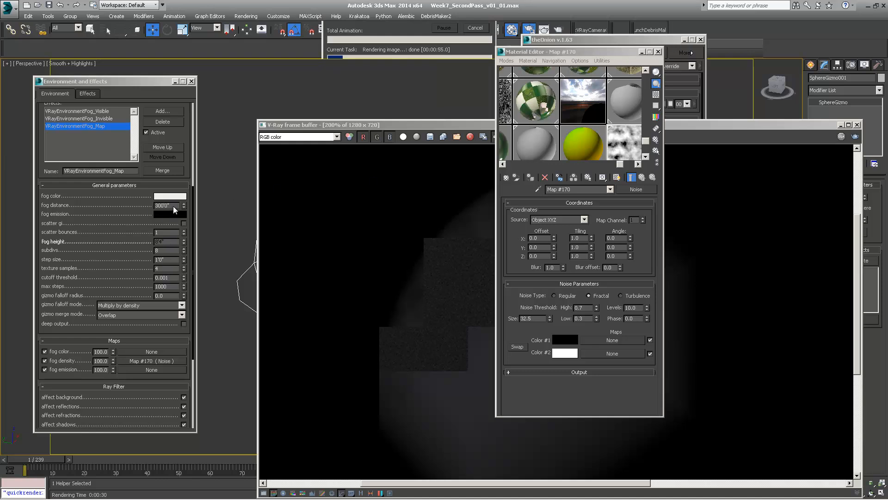
pyautogui.click(84, 206)
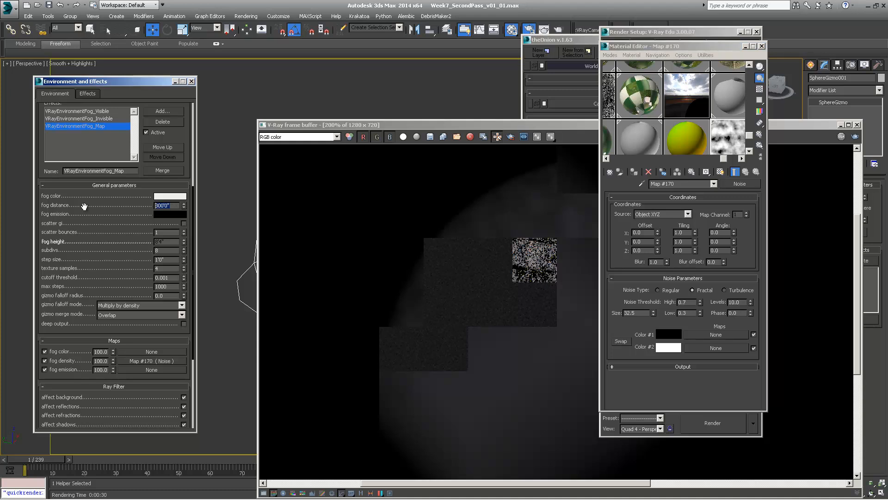
pyautogui.write('1000')
pyautogui.press('Return')
pyautogui.click(170, 196)
pyautogui.moveTo(271, 117); pyautogui.dragTo(271, 99)
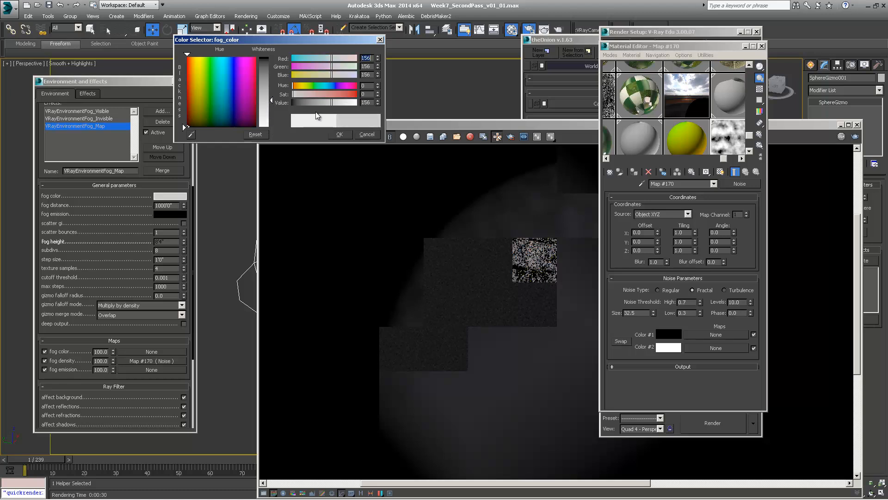
pyautogui.click(338, 135)
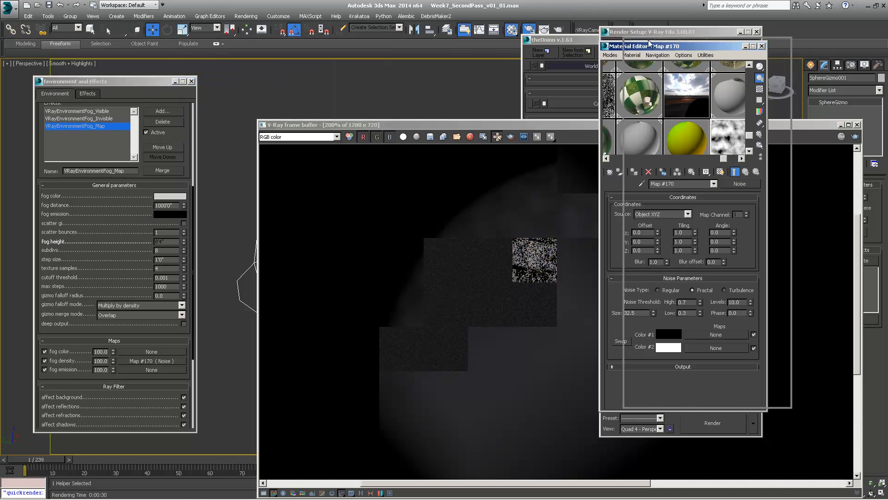
# Step: Test-render the fog with the new distance and color and check the noise in the frame buffer
pyautogui.moveTo(620, 42); pyautogui.dragTo(651, 38)
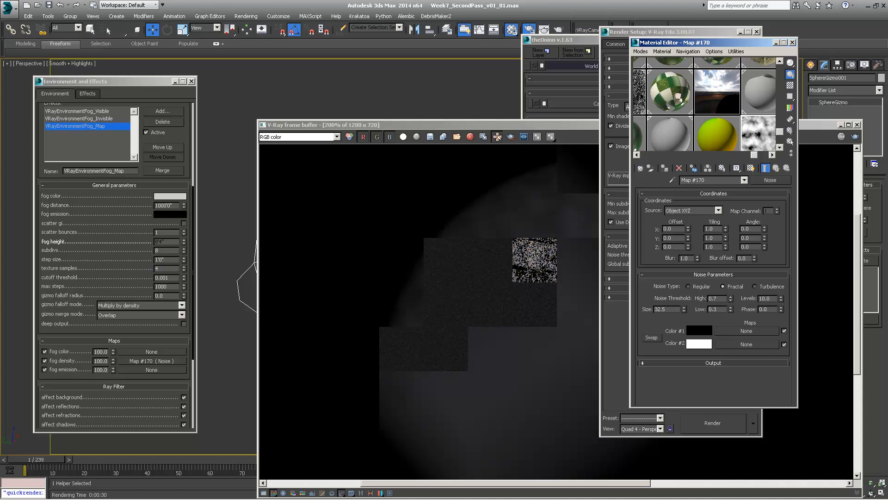
pyautogui.hotkey('shift', 'q')
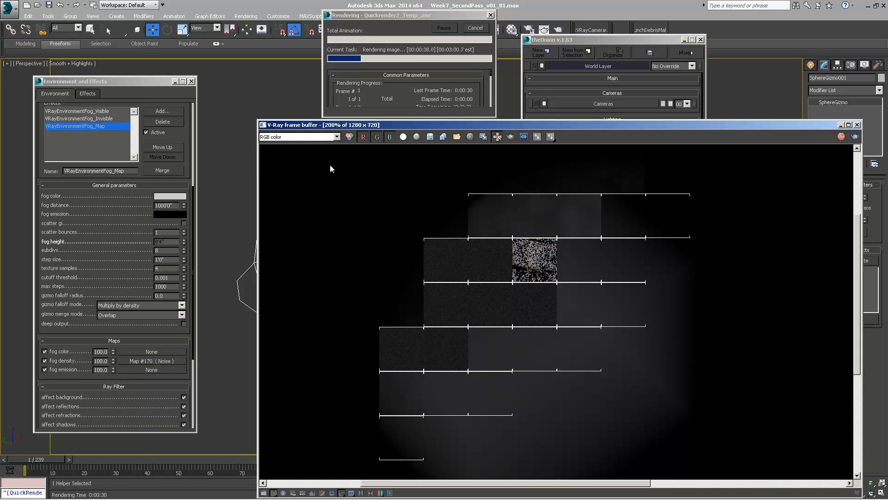
pyautogui.moveTo(408, 125); pyautogui.dragTo(386, 119)
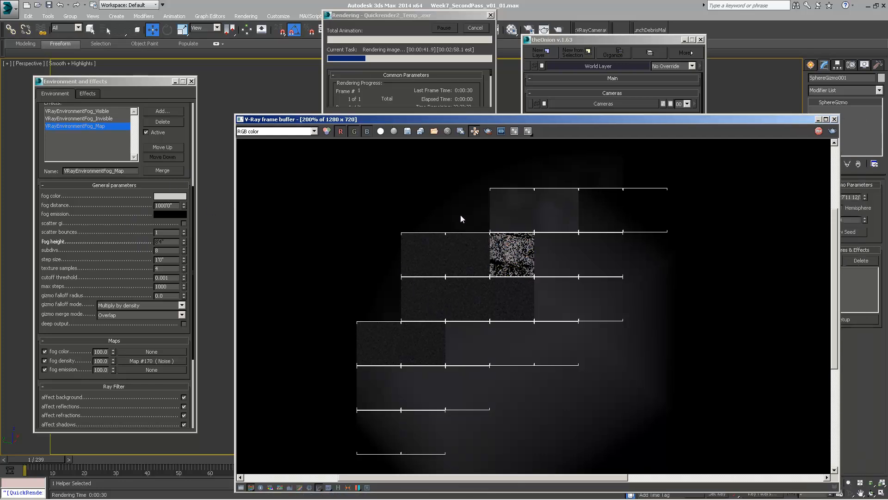
# Step: Check the alpha channel of the running render, cancel it, and set the fog distance to 300 feet
pyautogui.click(380, 131)
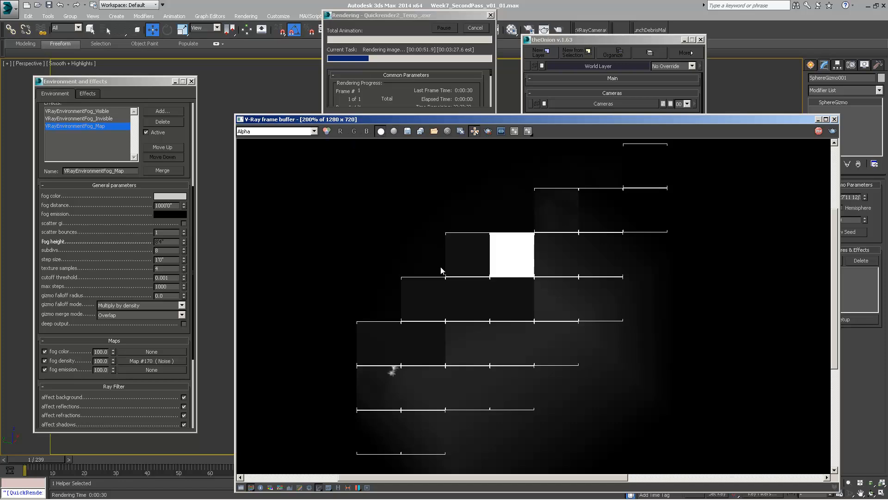
pyautogui.click(468, 26)
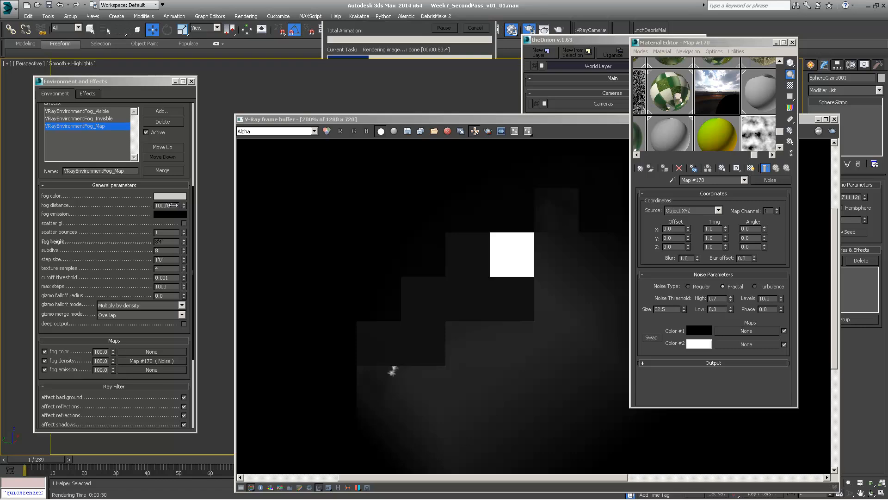
pyautogui.press('F10')
pyautogui.write('300')
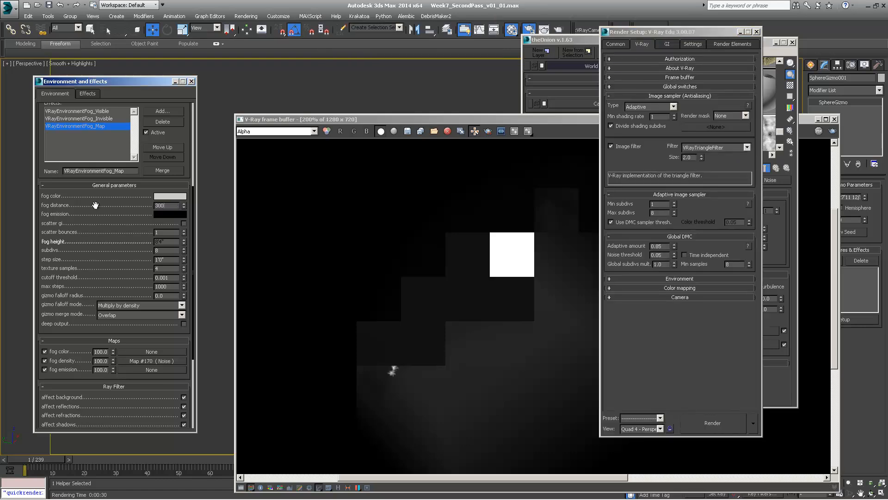
pyautogui.press('Return')
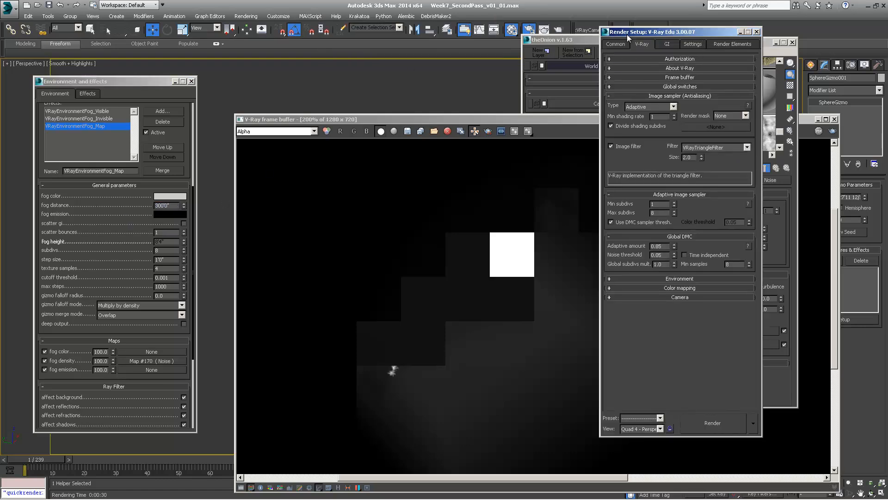
# Step: Rearrange the open windows around the frame buffer and test-render the fog with the 300-foot distance
pyautogui.moveTo(627, 35); pyautogui.dragTo(692, 34)
pyautogui.moveTo(563, 42); pyautogui.dragTo(599, 39)
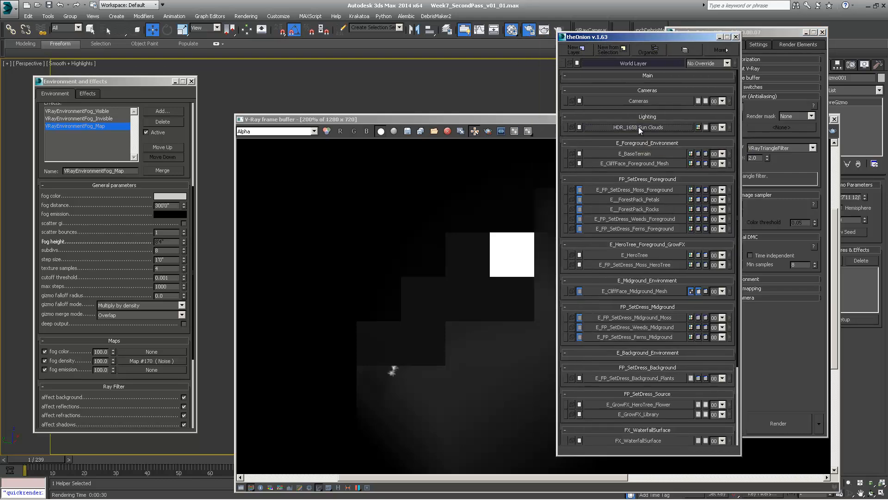
pyautogui.moveTo(443, 115); pyautogui.dragTo(411, 96)
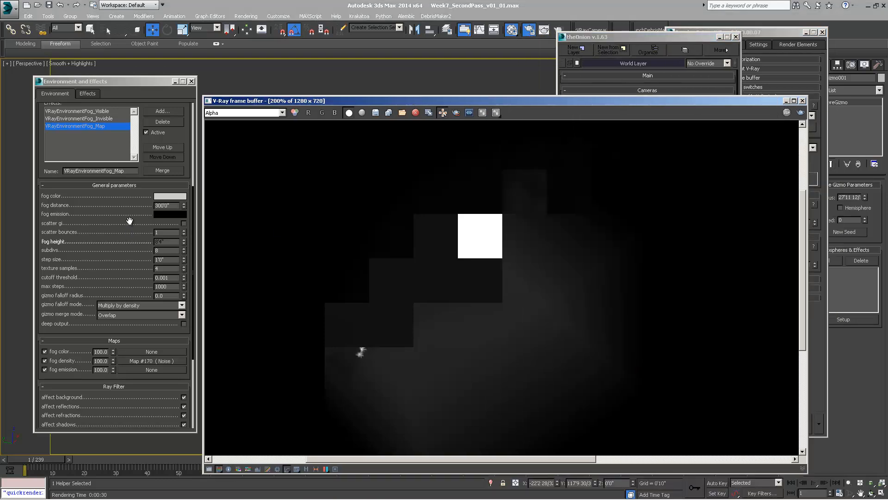
pyautogui.click(132, 194)
pyautogui.moveTo(117, 269)
pyautogui.mouseDown()
pyautogui.moveTo(119, 222)
pyautogui.moveTo(116, 284)
pyautogui.mouseUp()
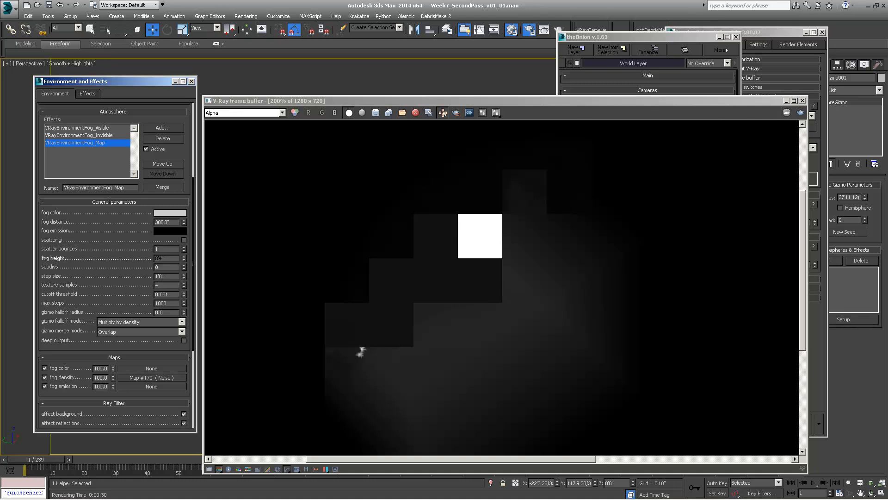
pyautogui.hotkey('shift', 'q')
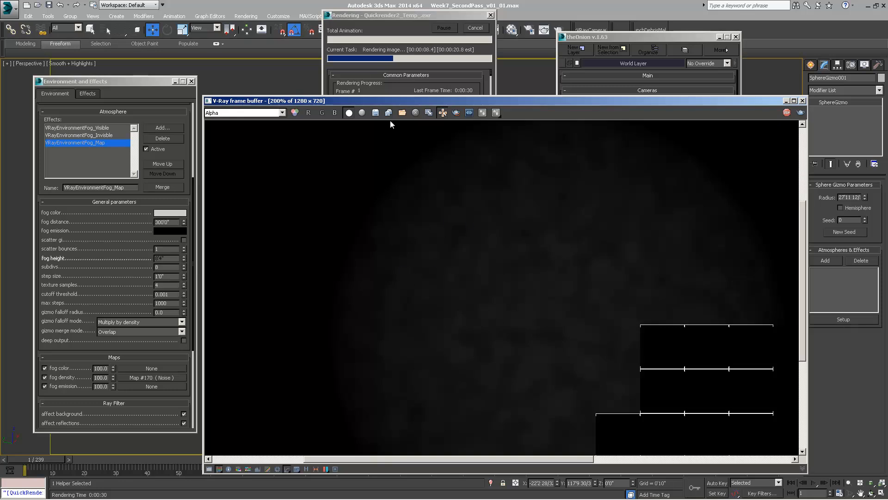
# Step: Compare the RGB color and alpha channels of the fog render in the frame buffer
pyautogui.click(347, 113)
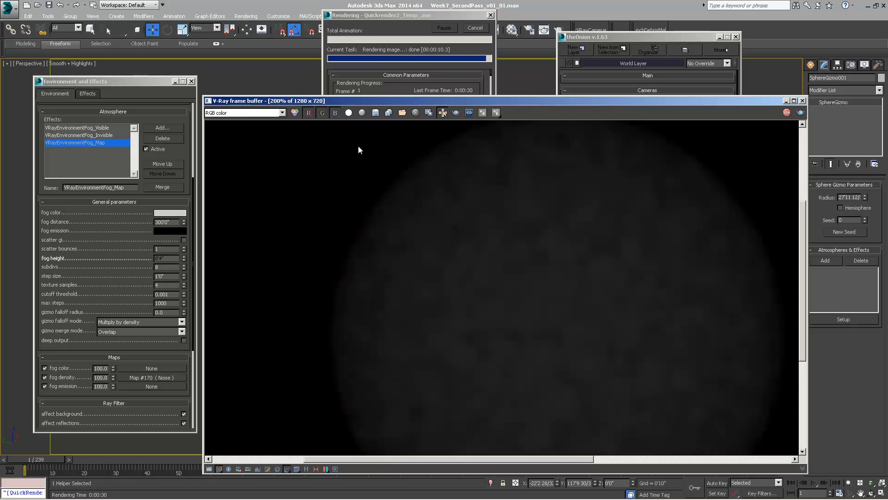
pyautogui.press('m')
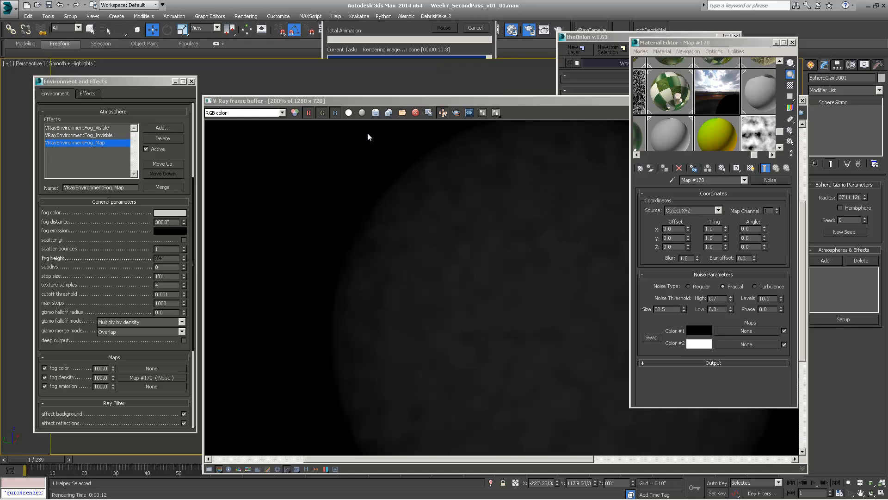
pyautogui.press('F10')
pyautogui.click(349, 113)
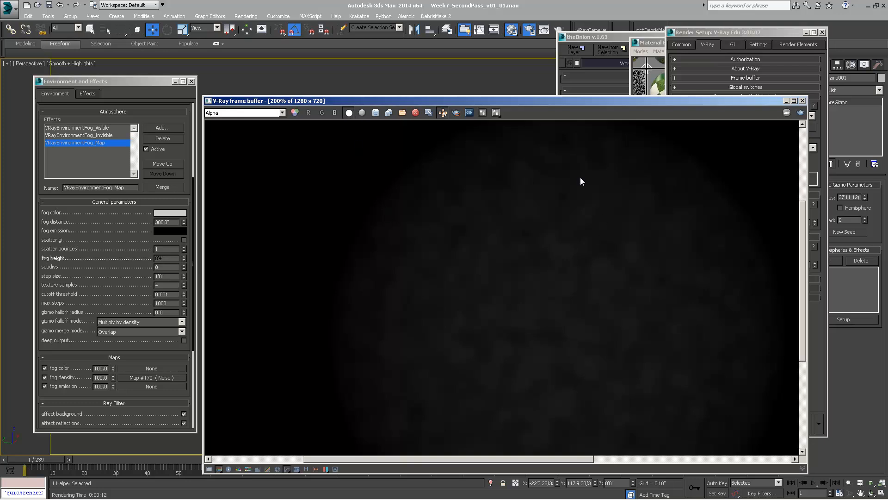
pyautogui.moveTo(543, 100); pyautogui.dragTo(579, 78)
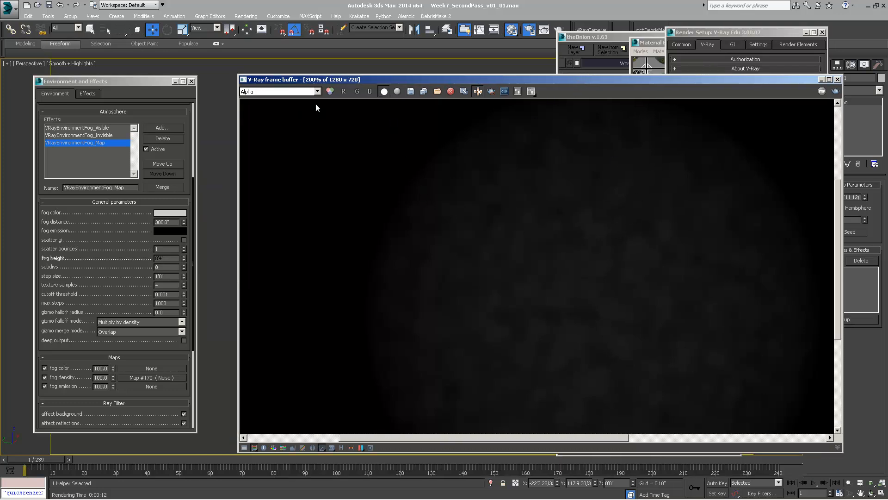
pyautogui.click(384, 91)
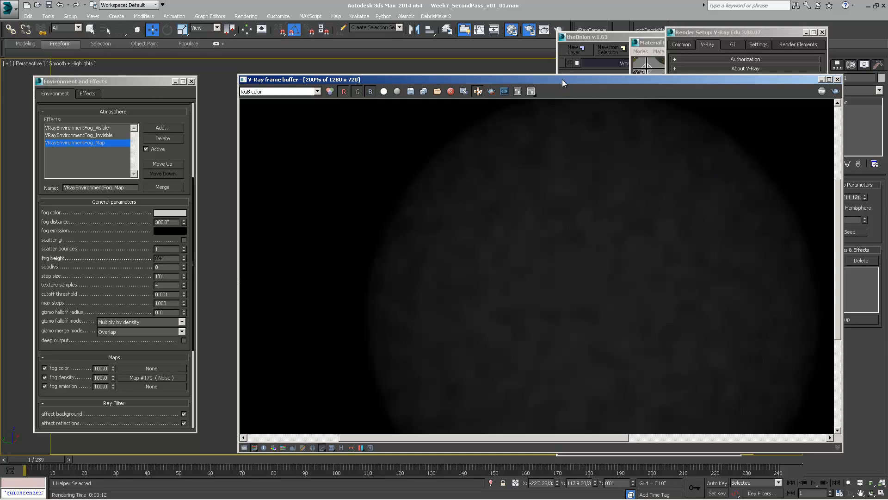
pyautogui.moveTo(562, 79); pyautogui.dragTo(535, 99)
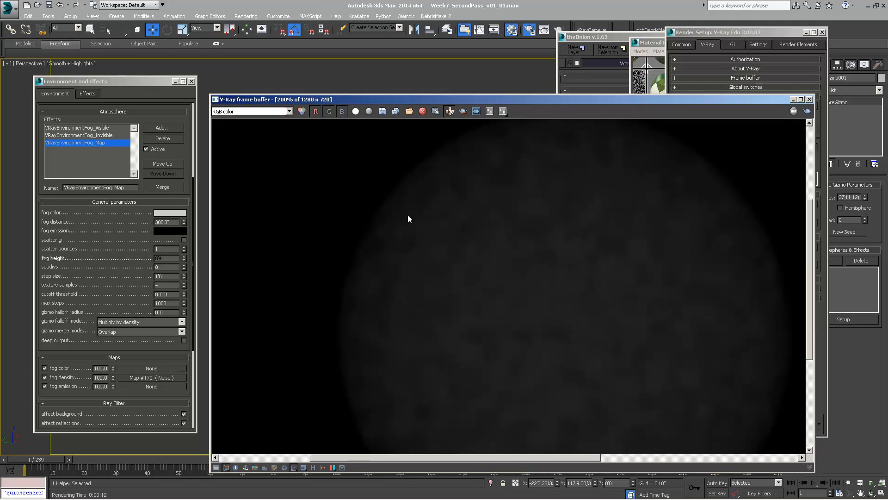
pyautogui.click(355, 111)
pyautogui.moveTo(533, 280); pyautogui.dragTo(532, 240, button='middle')
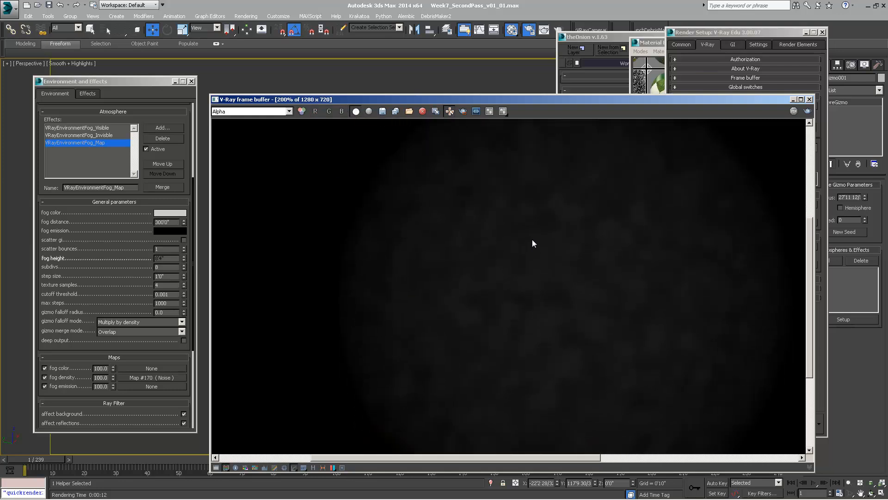
# Step: Set the fog density Noise map's size to 1000 and test-render the fog
pyautogui.moveTo(653, 41); pyautogui.dragTo(626, 36)
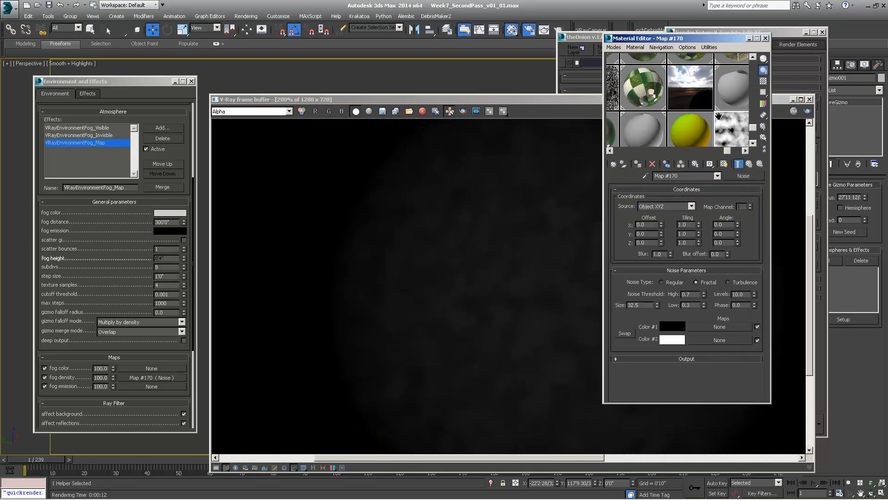
pyautogui.doubleClick(643, 304)
pyautogui.write('1000')
pyautogui.press('Return')
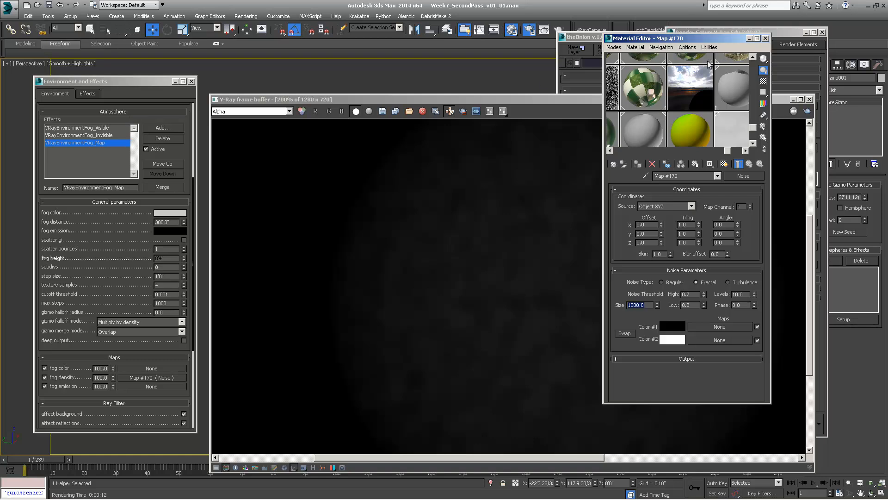
pyautogui.moveTo(691, 40); pyautogui.dragTo(791, 36)
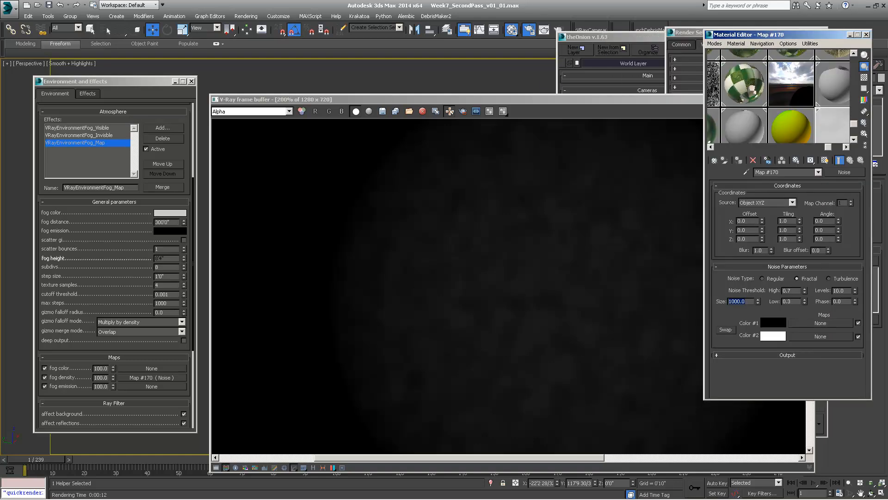
pyautogui.press('F9')
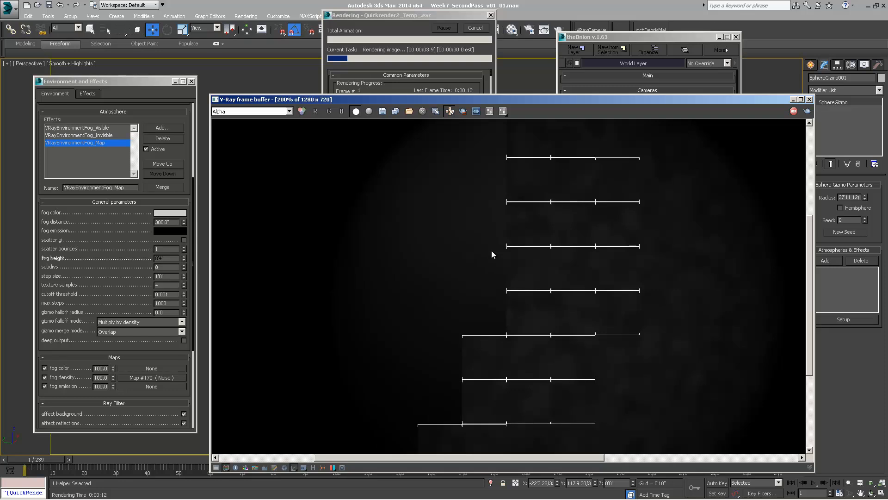
# Step: Set the fog density Noise map's size to 200 and test-render the fog
pyautogui.press('m')
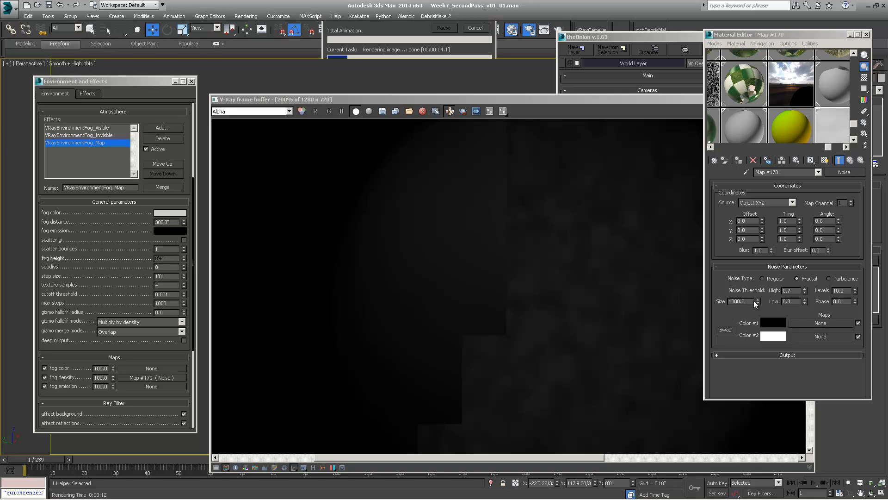
pyautogui.press('F10')
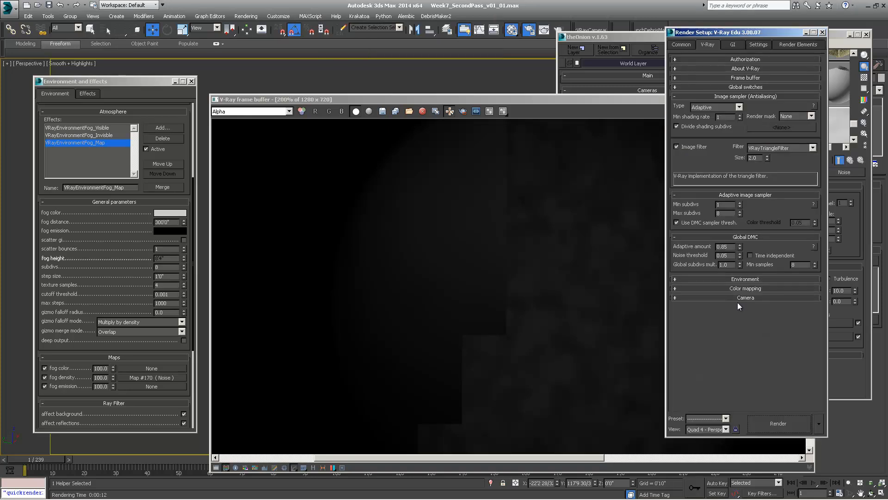
pyautogui.click(833, 30)
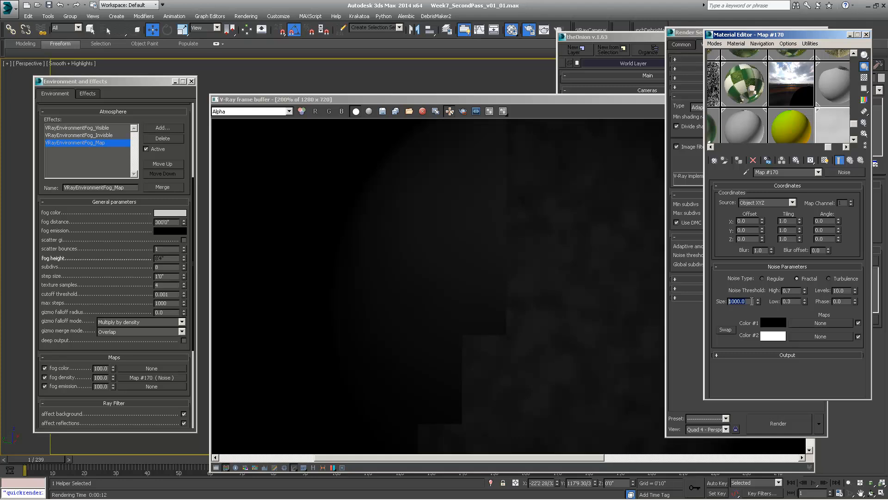
pyautogui.write('200')
pyautogui.press('Return')
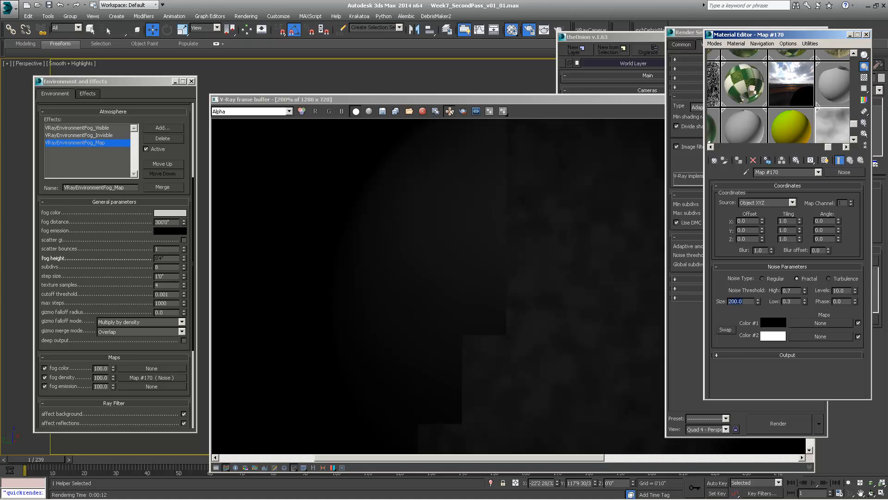
pyautogui.press('F9')
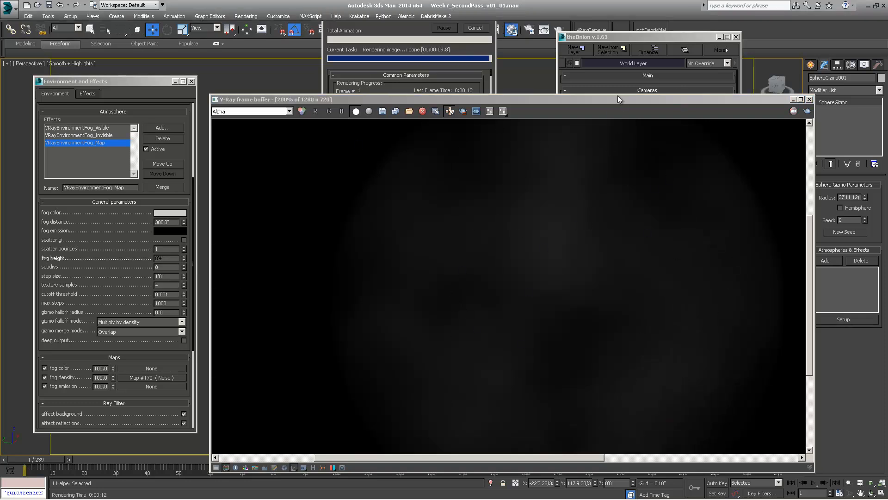
# Step: Set the Noise map's high threshold to 0.6 and low threshold to 0.4
pyautogui.press('m')
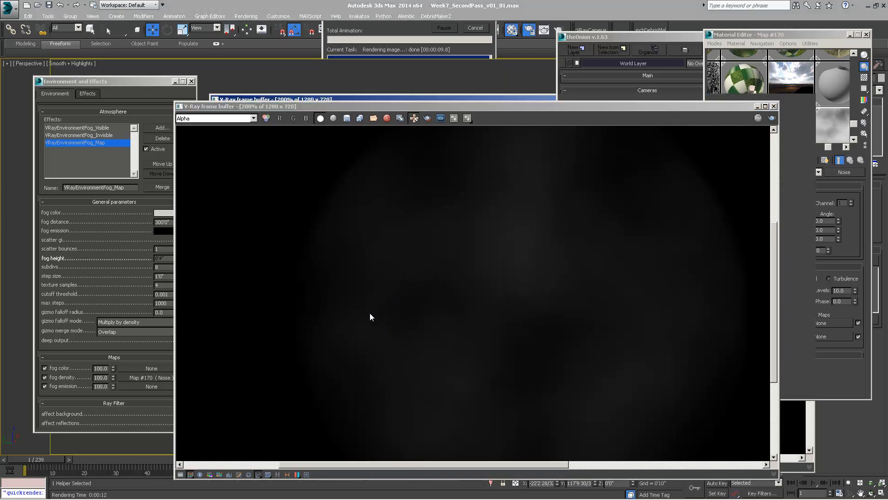
pyautogui.press('F10')
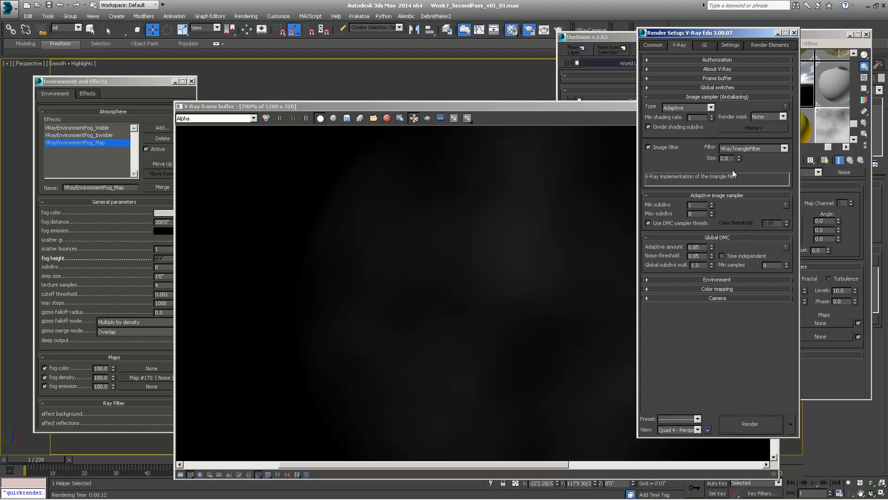
pyautogui.click(817, 37)
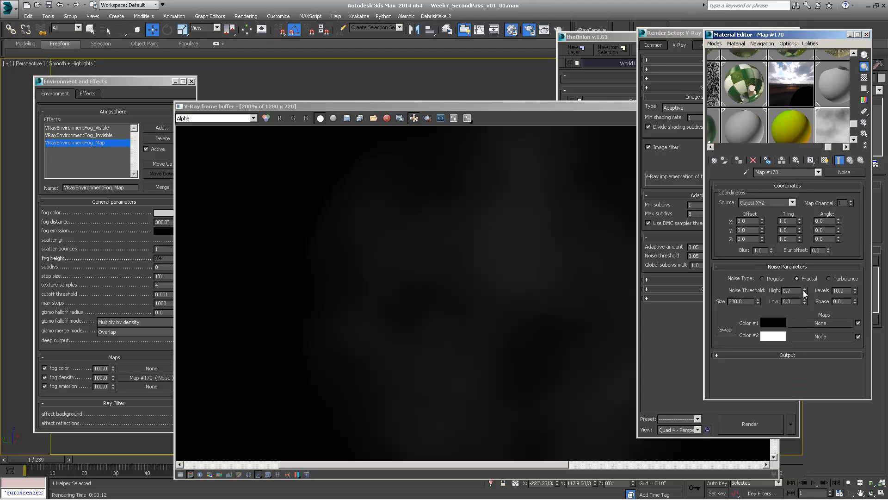
pyautogui.doubleClick(792, 290)
pyautogui.write('0.6')
pyautogui.press('Return')
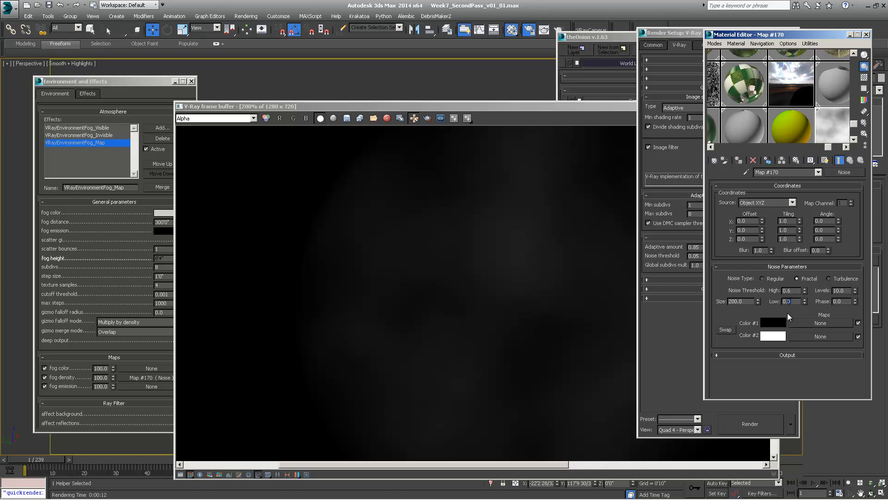
pyautogui.write('0.4')
pyautogui.press('Return')
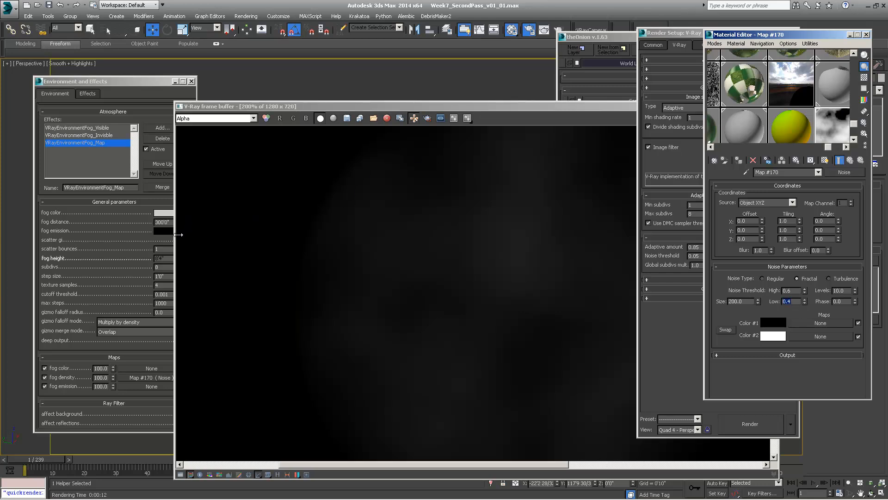
# Step: Set the fog's texture samples to 8 and test-render the tightened noise thresholds
pyautogui.click(163, 286)
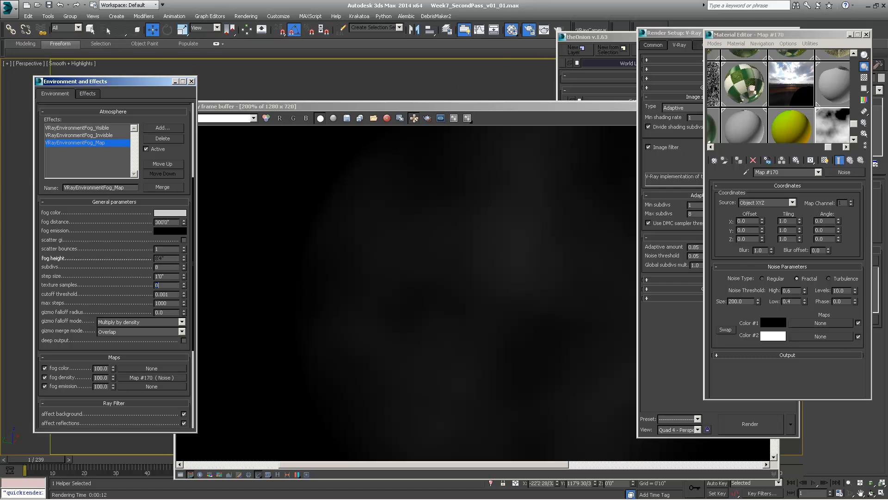
pyautogui.hotkey('shift', 'q')
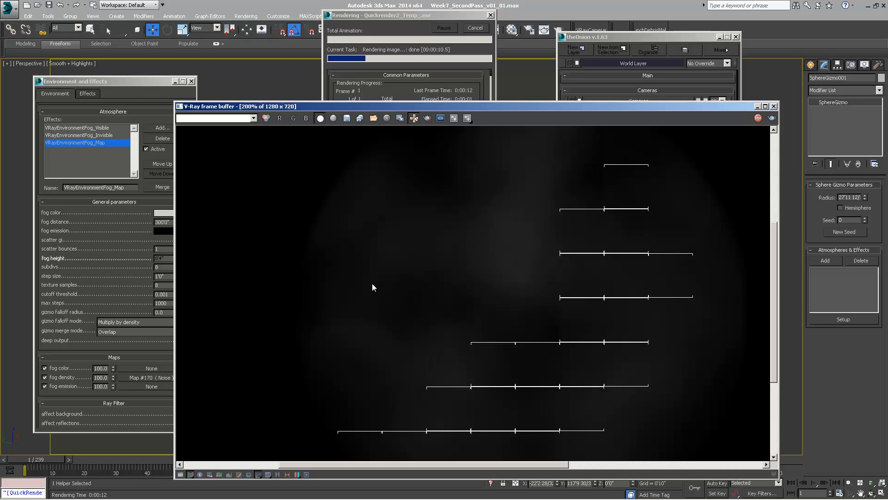
# Step: Set the fog's texture samples to 16 and test-render the result
pyautogui.press('m')
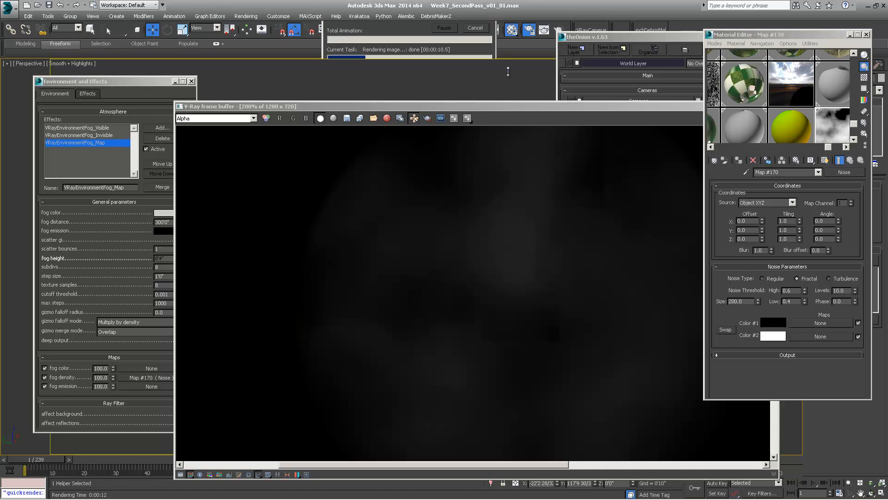
pyautogui.press('F10')
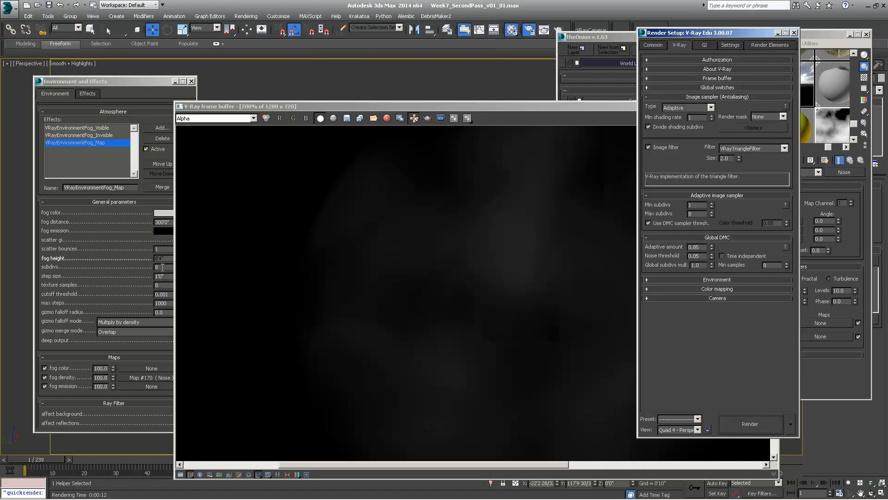
pyautogui.click(162, 284)
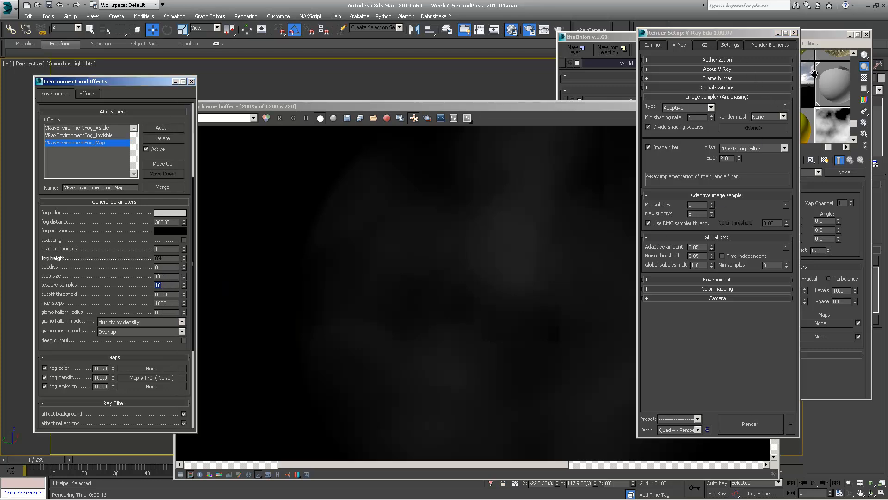
pyautogui.press('F9')
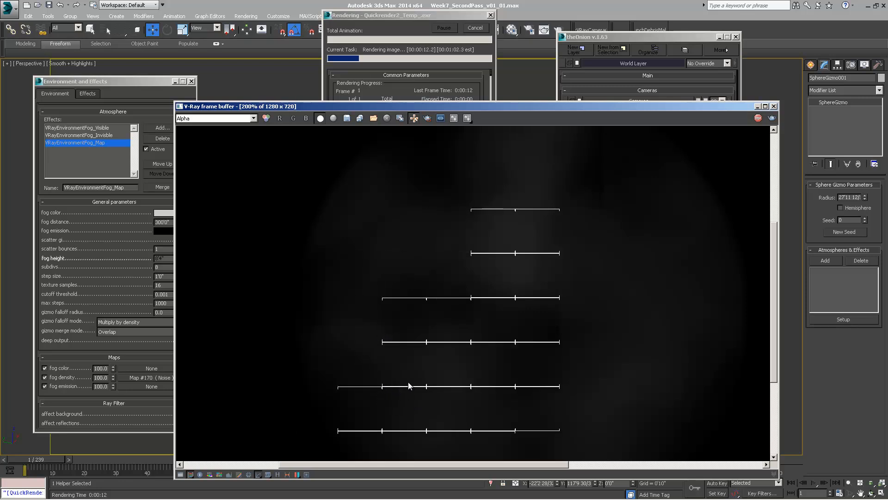
# Step: Stop the current render, set the fog's texture samples to 32 and start another test render
pyautogui.press('Escape')
pyautogui.click(643, 23)
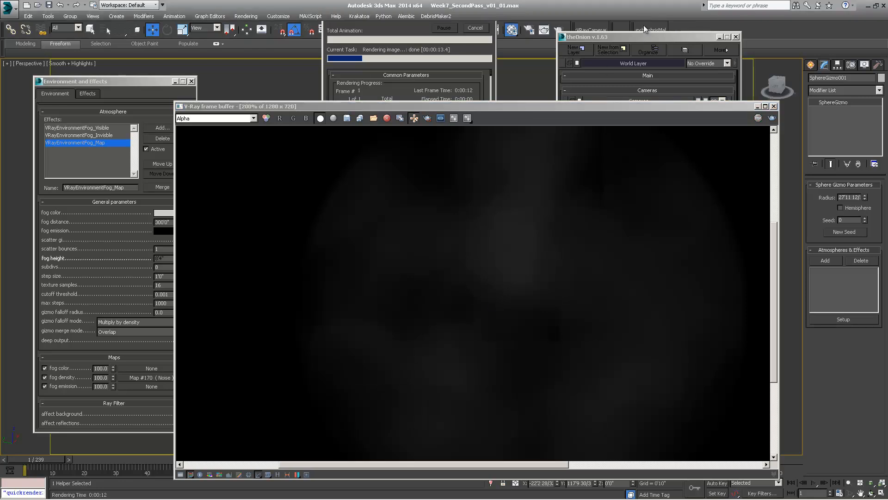
pyautogui.press('m')
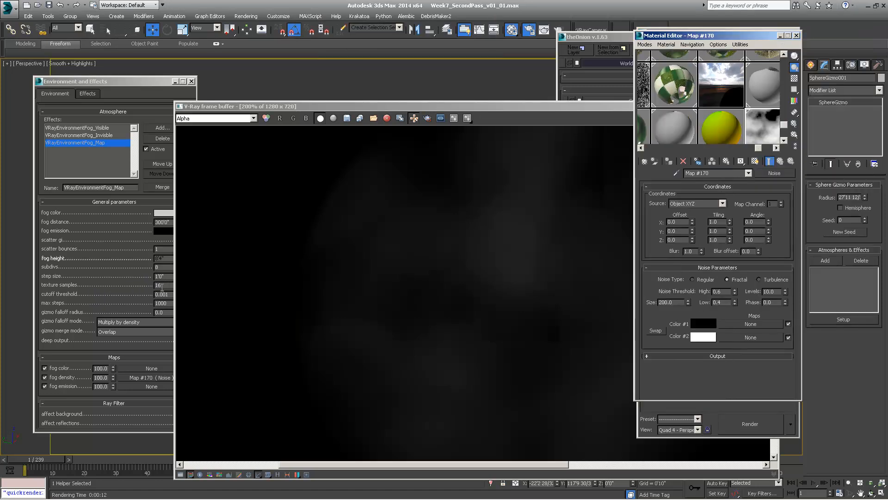
pyautogui.click(163, 285)
pyautogui.press('Return')
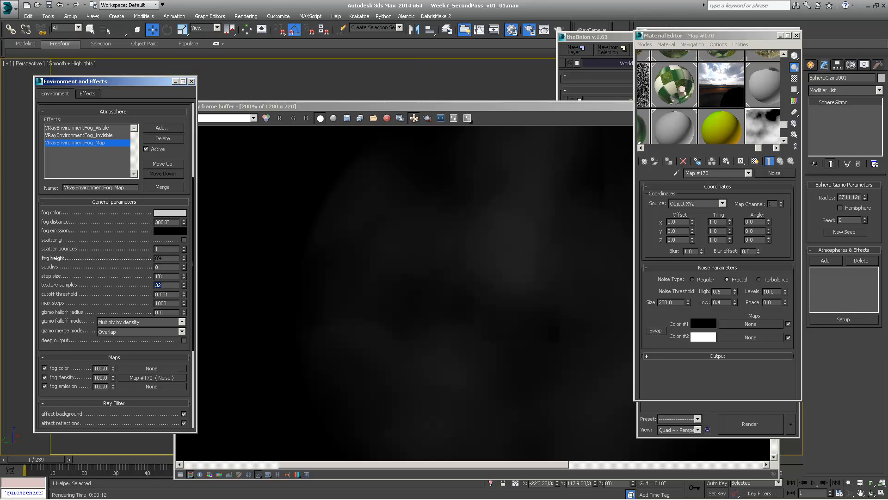
pyautogui.press('F9')
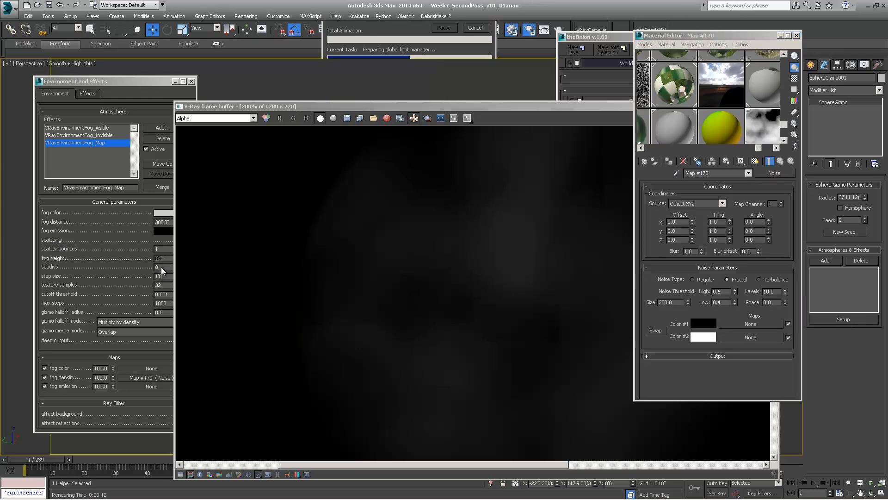
# Step: Set the fog's subdivs to 64 and test-render, inspecting the sphere's fog up close before stopping the render
pyautogui.doubleClick(161, 267)
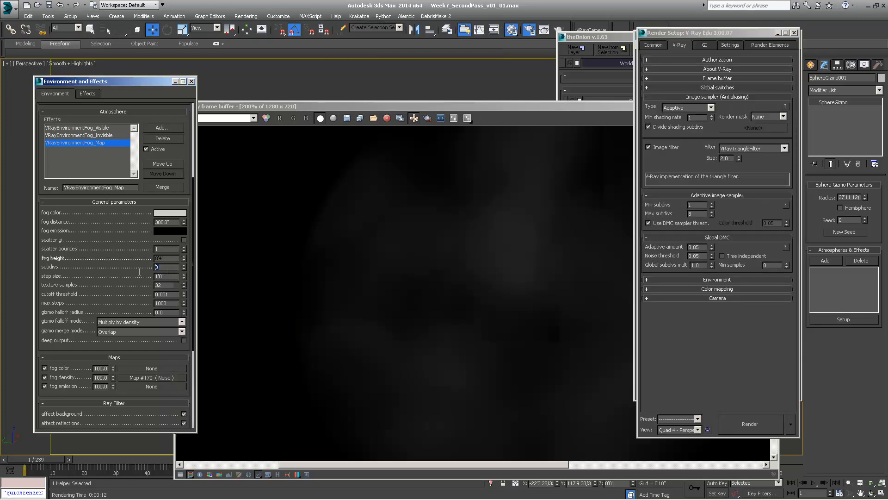
pyautogui.press('Return')
pyautogui.hotkey('shift', 'q')
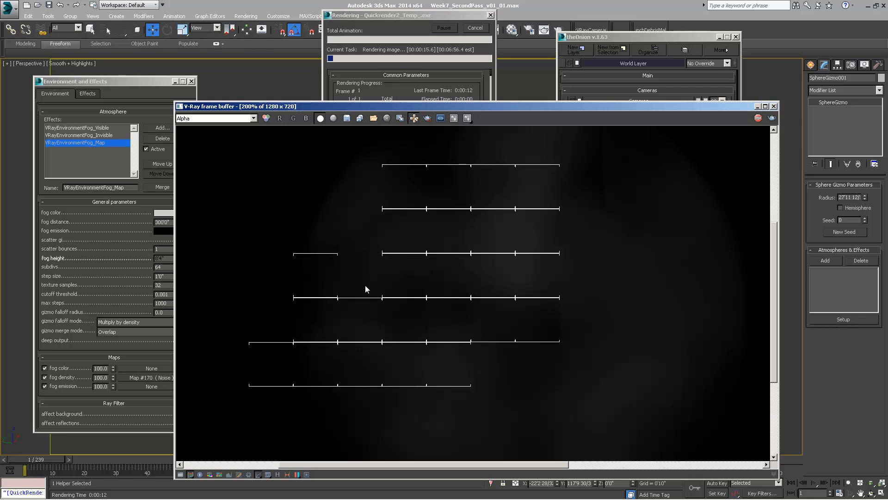
pyautogui.scroll(1, 367, 376)
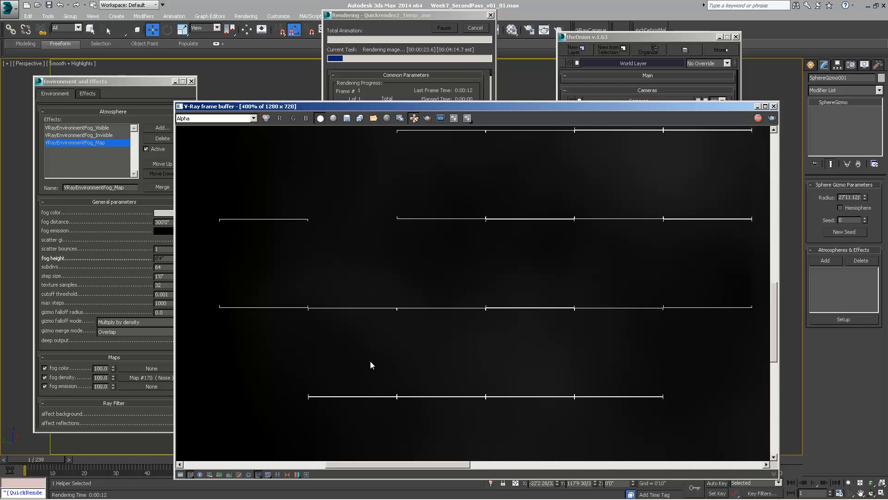
pyautogui.moveTo(370, 362); pyautogui.dragTo(381, 343, button='middle')
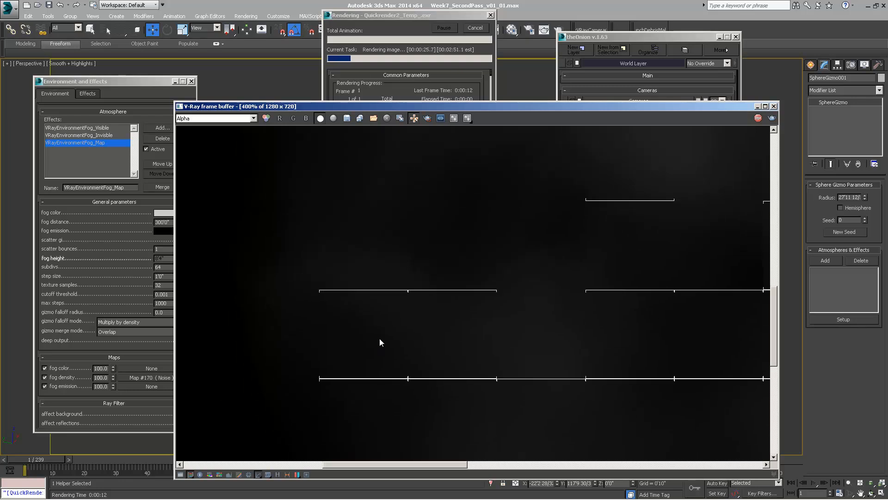
pyautogui.press('Escape')
# Step: Move the Render Setup window aside and bring the Material Editor with the Noise map forward
pyautogui.press('m')
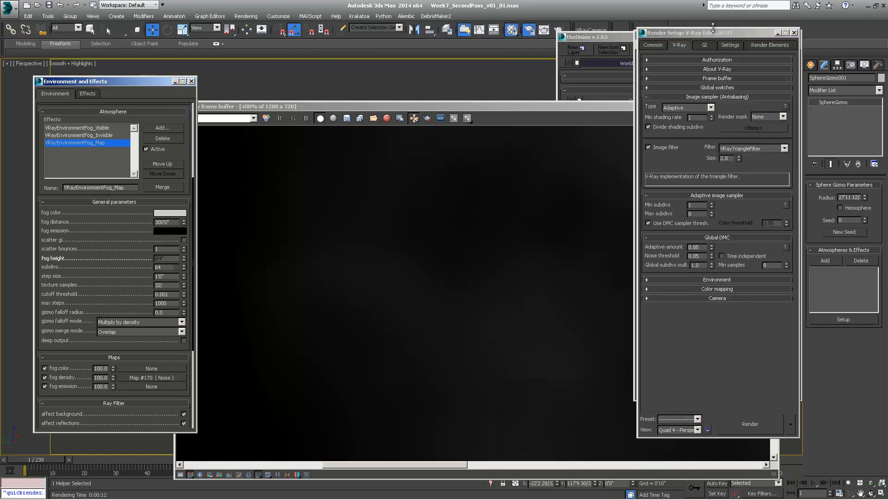
pyautogui.moveTo(713, 32); pyautogui.dragTo(830, 44)
pyautogui.click(714, 38)
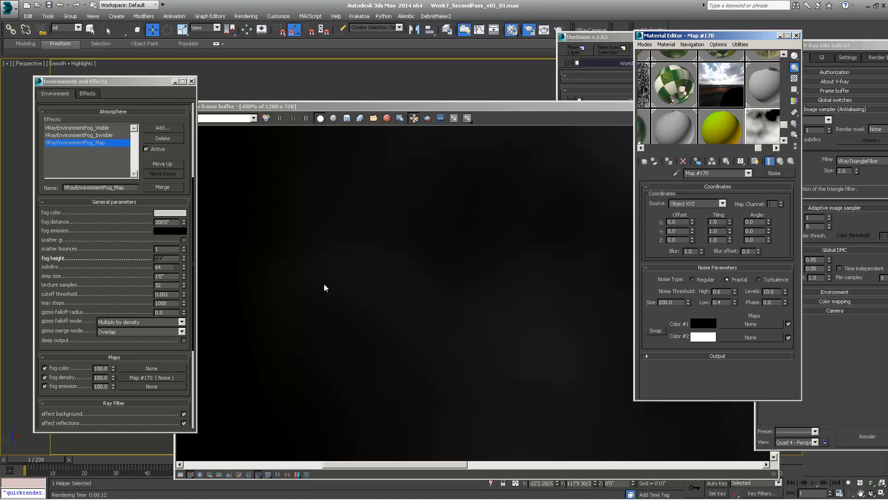
# Step: Set the fog's subdivs to 248 and texture samples to 12, and run a brief test render
pyautogui.doubleClick(162, 267)
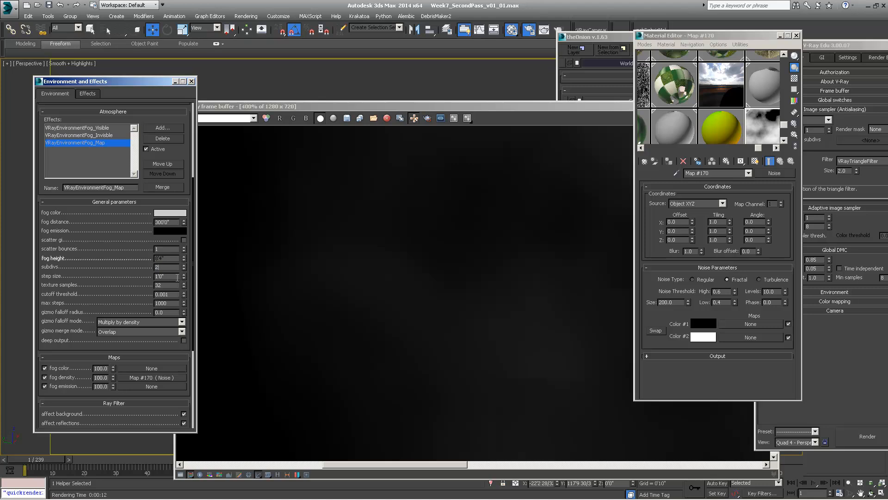
pyautogui.write('248')
pyautogui.press('Tab')
pyautogui.write('12')
pyautogui.hotkey('shift', 'q')
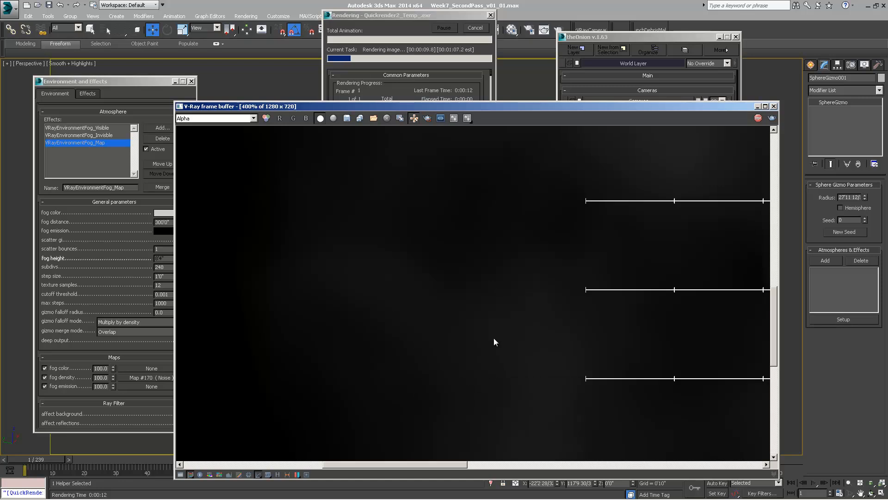
pyautogui.press('Escape')
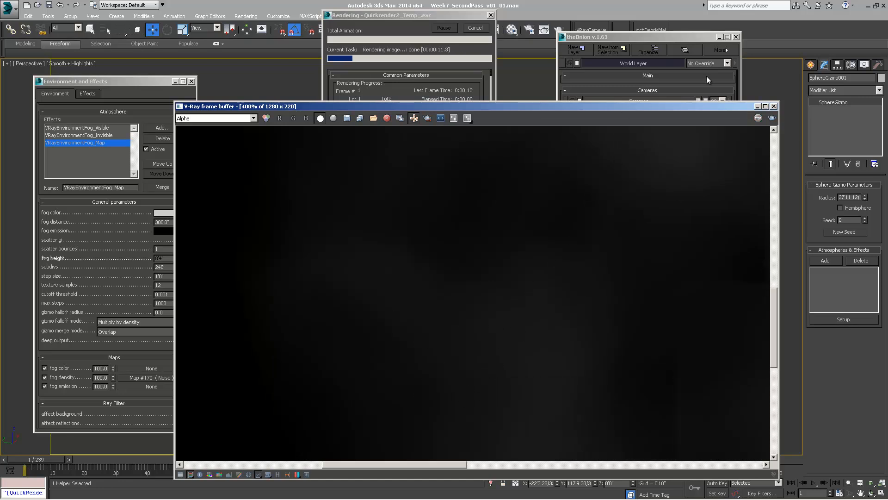
# Step: Set the fog density Noise map's levels to 4 and test-render the fog
pyautogui.press('m')
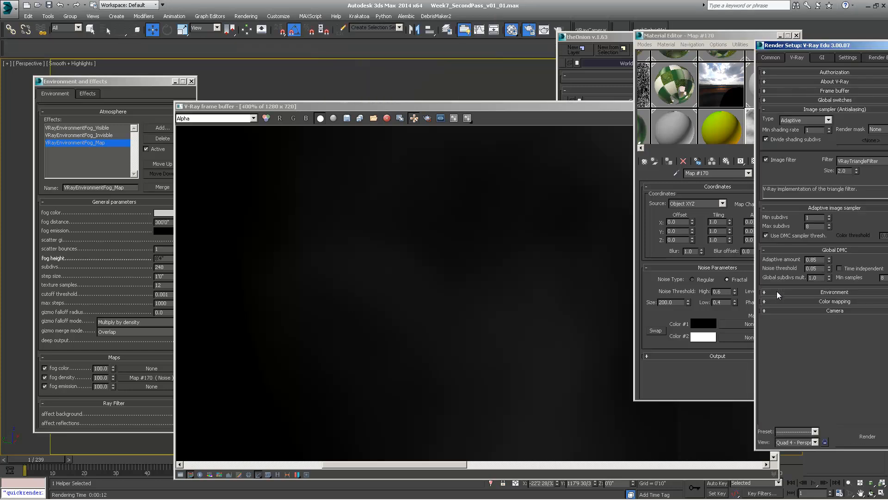
pyautogui.doubleClick(776, 291)
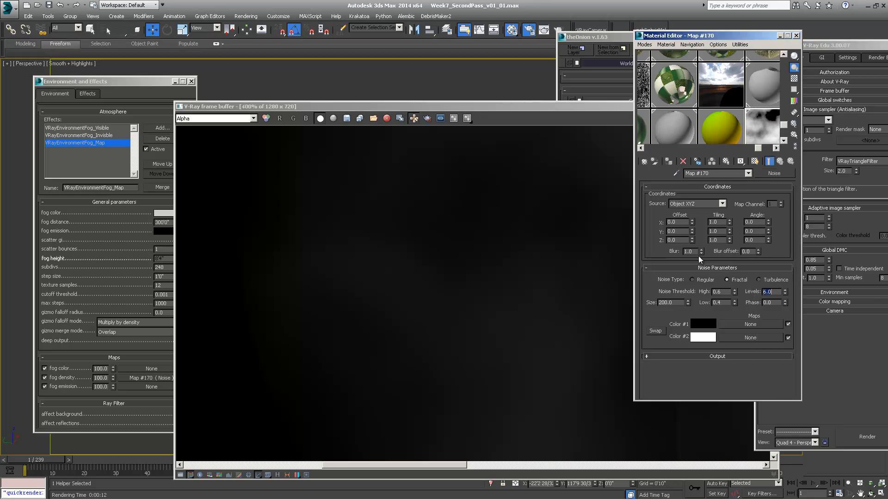
pyautogui.write('4')
pyautogui.press('Return')
pyautogui.click(600, 43)
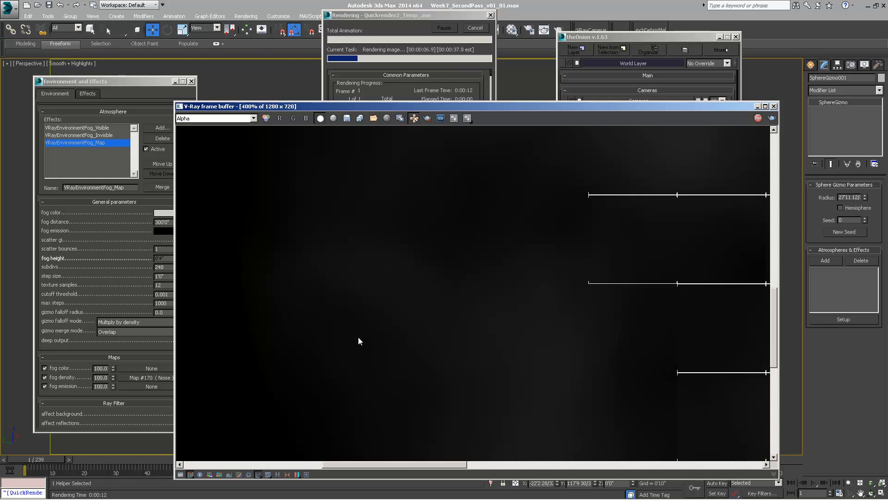
# Step: Try 1 level on the Noise map, set the levels to 3, and try the Turbulence type before returning to Fractal
pyautogui.press('m')
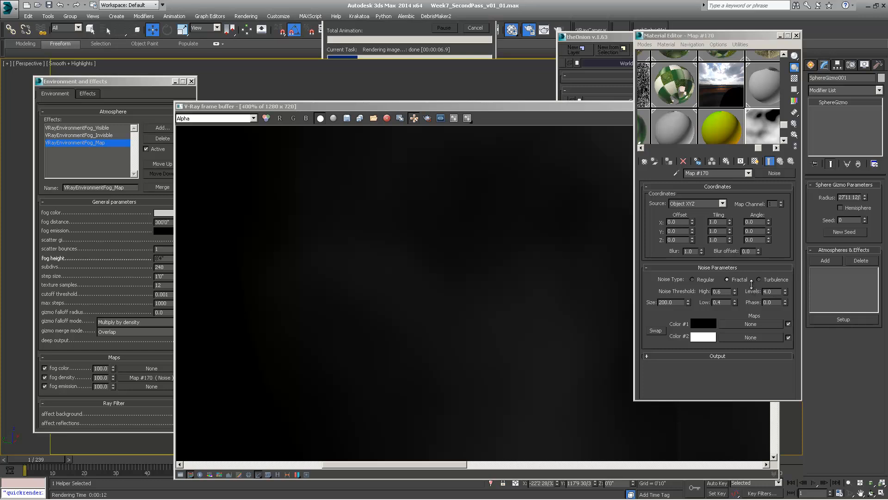
pyautogui.press('F10')
pyautogui.click(737, 282)
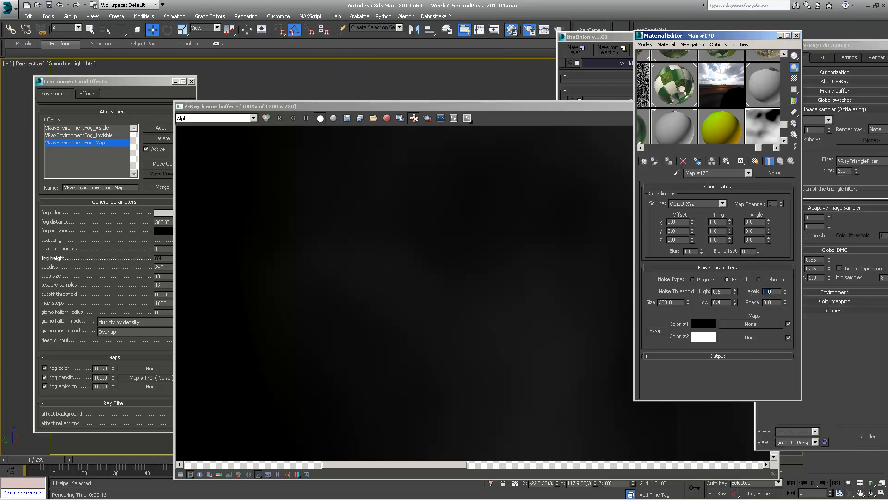
pyautogui.write('1')
pyautogui.press('Return')
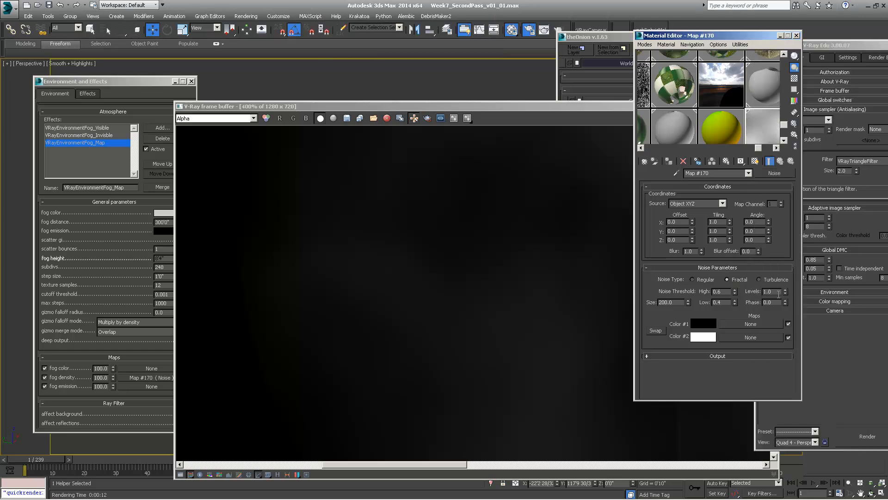
pyautogui.doubleClick(778, 292)
pyautogui.click(759, 280)
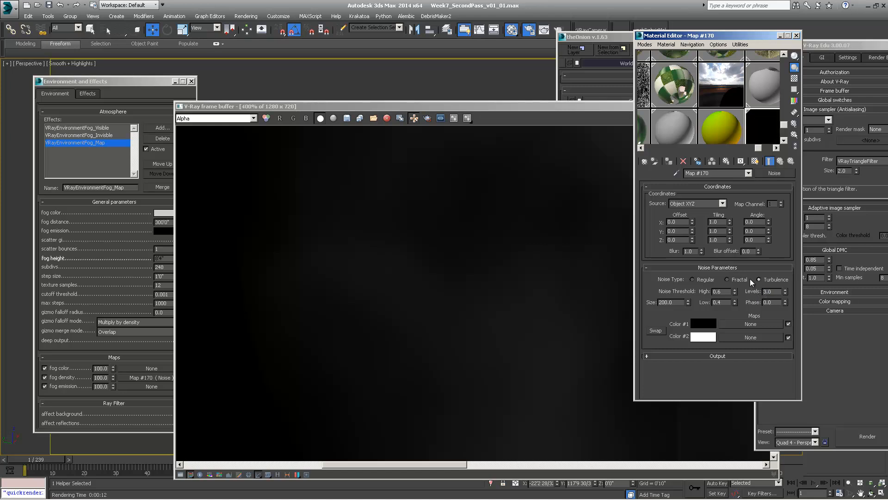
pyautogui.click(728, 279)
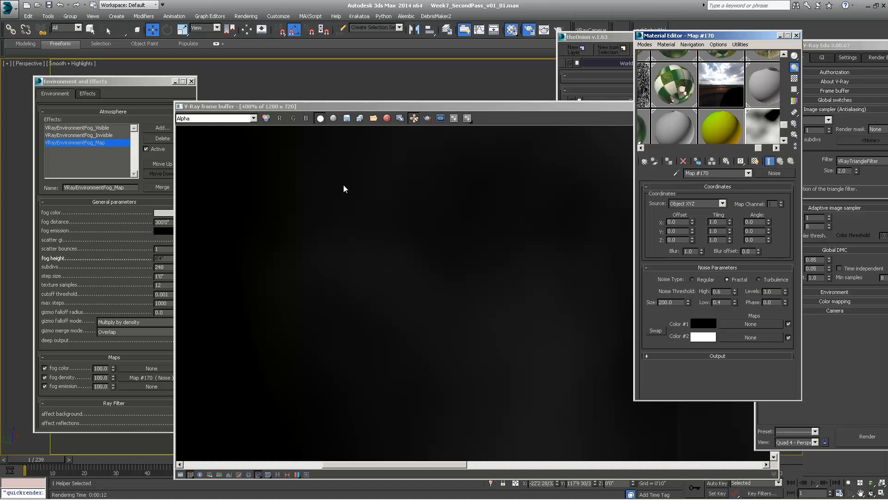
# Step: Examine the rendered fog sphere's alpha at 100% and 200% zoom for detail and artifacts
pyautogui.click(367, 287)
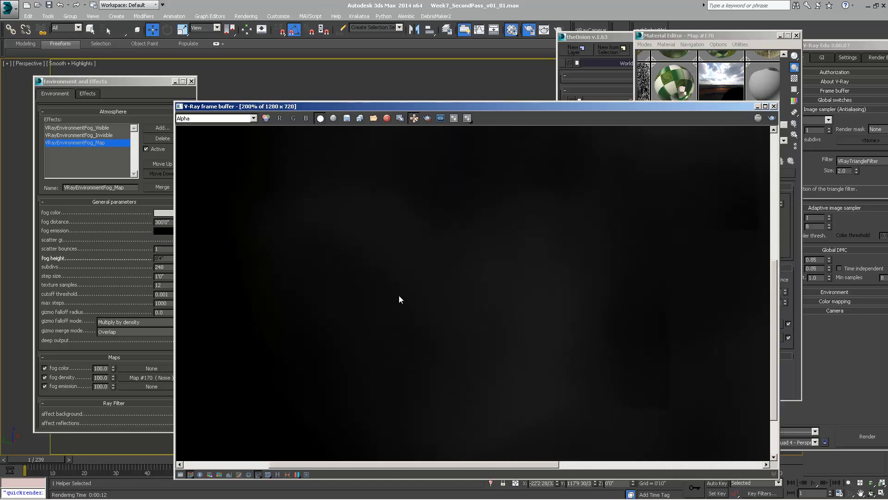
pyautogui.scroll(-2, 399, 295)
pyautogui.scroll(1, 411, 322)
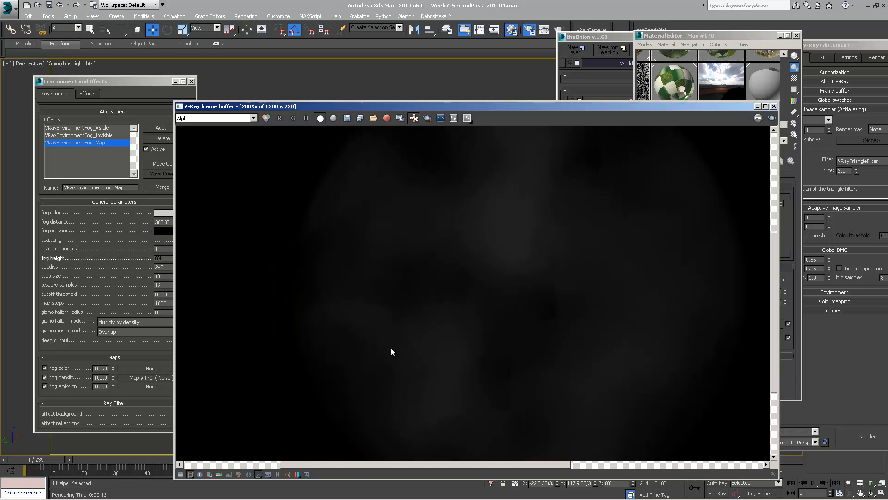
pyautogui.scroll(-1, 373, 350)
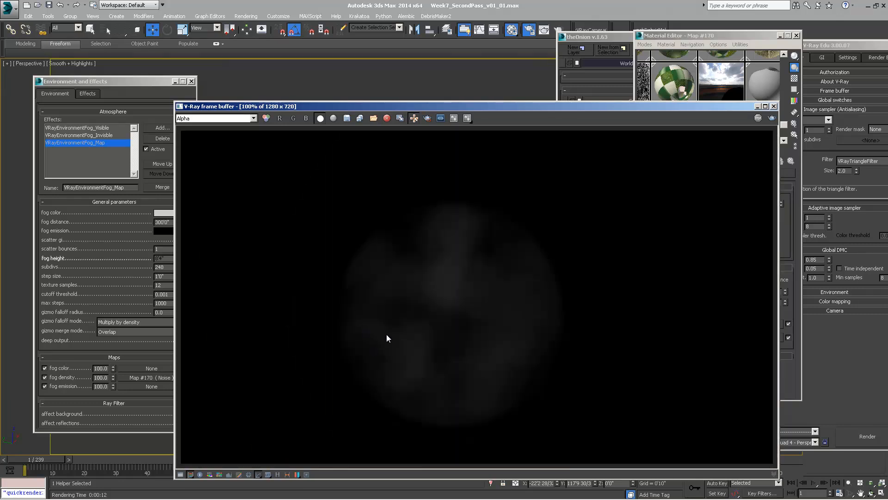
pyautogui.scroll(1, 382, 347)
pyautogui.scroll(-1, 370, 347)
pyautogui.scroll(1, 372, 340)
pyautogui.scroll(-1, 435, 317)
pyautogui.scroll(1, 445, 309)
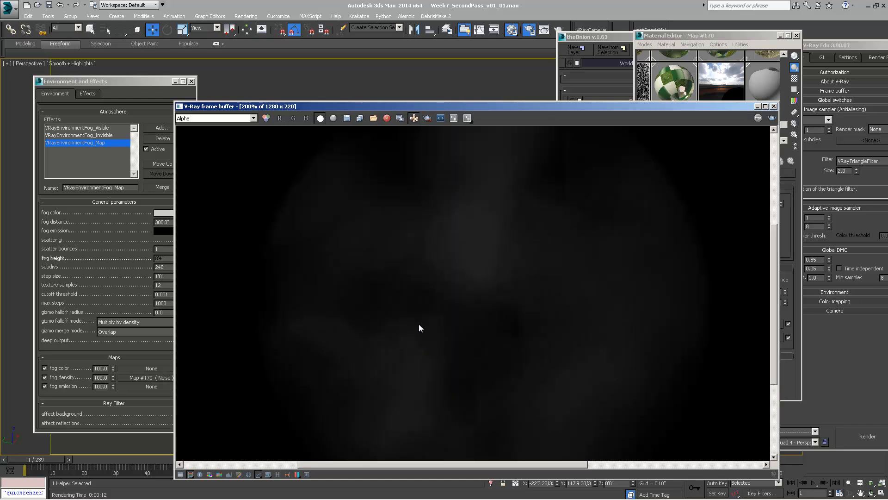
pyautogui.moveTo(418, 327); pyautogui.dragTo(491, 308, button='middle')
# Step: Reposition the frame buffer clear of the fog settings and test-render the fog with the reduced noise levels
pyautogui.moveTo(648, 112); pyautogui.dragTo(568, 115)
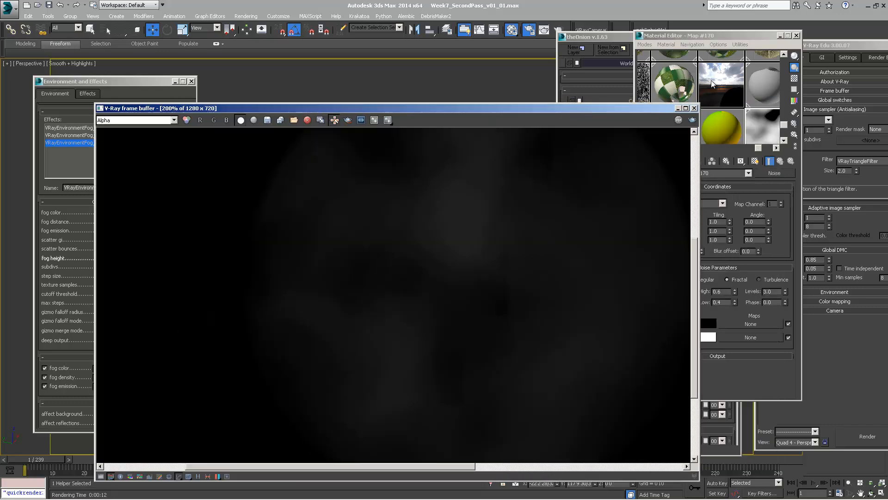
pyautogui.click(740, 35)
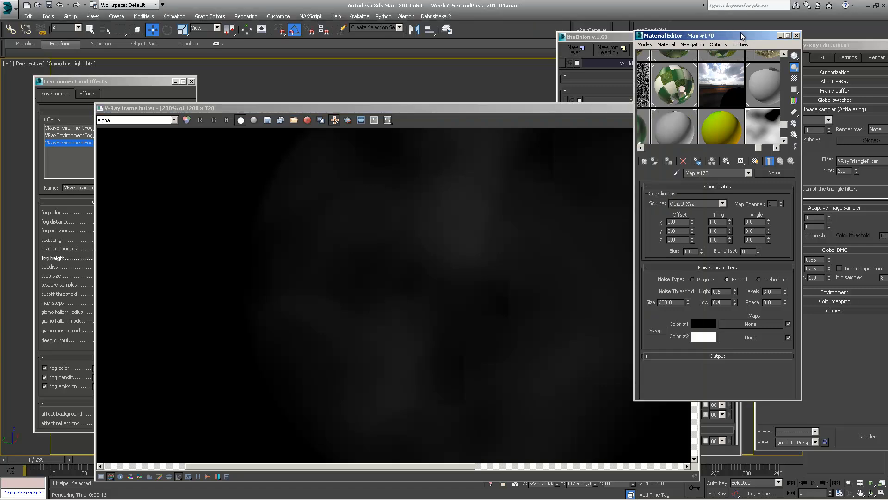
pyautogui.click(397, 108)
pyautogui.moveTo(526, 107); pyautogui.dragTo(641, 103)
pyautogui.hotkey('shift', 'q')
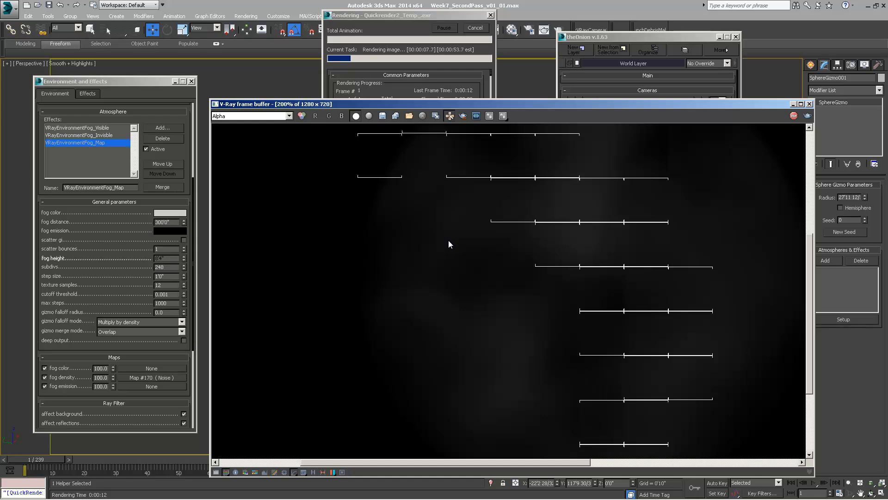
pyautogui.press('Escape')
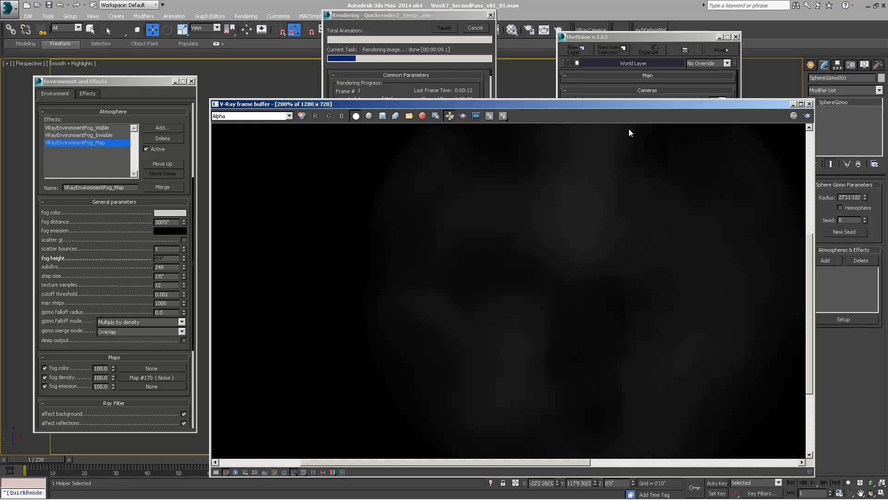
# Step: Set the Noise map's levels to 6 and the fog's texture samples to 24
pyautogui.press('m')
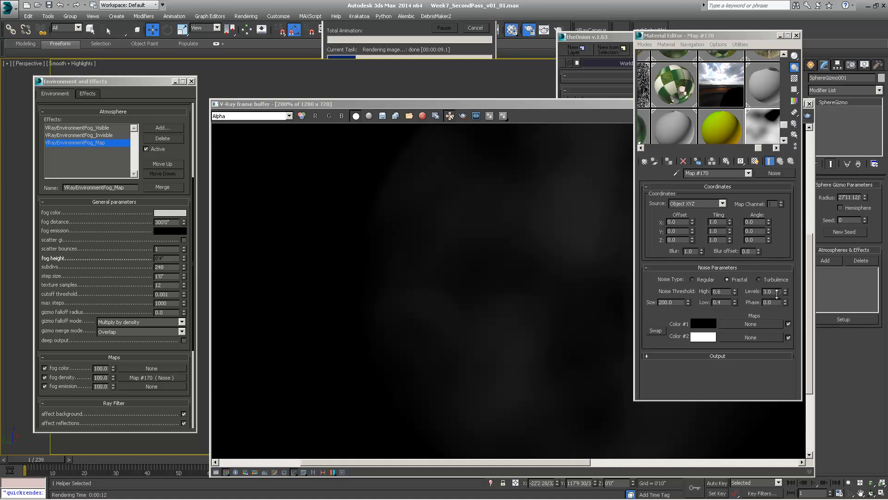
pyautogui.click(732, 273)
pyautogui.doubleClick(771, 292)
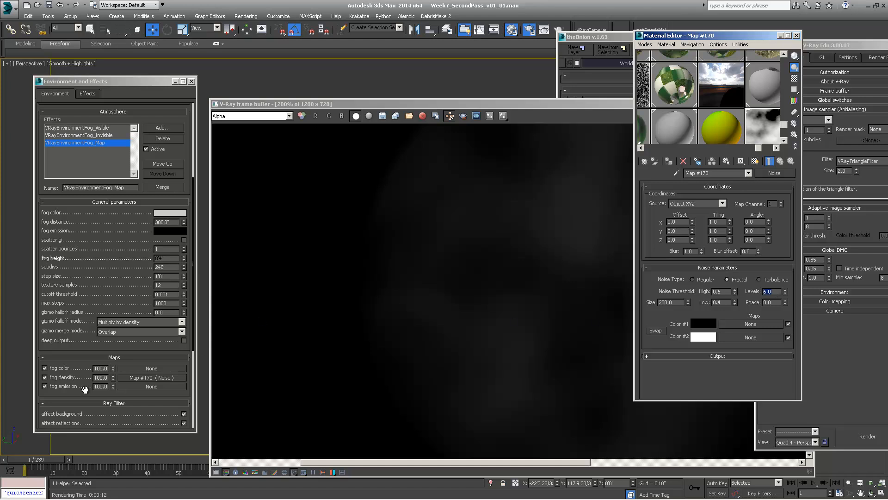
pyautogui.doubleClick(161, 285)
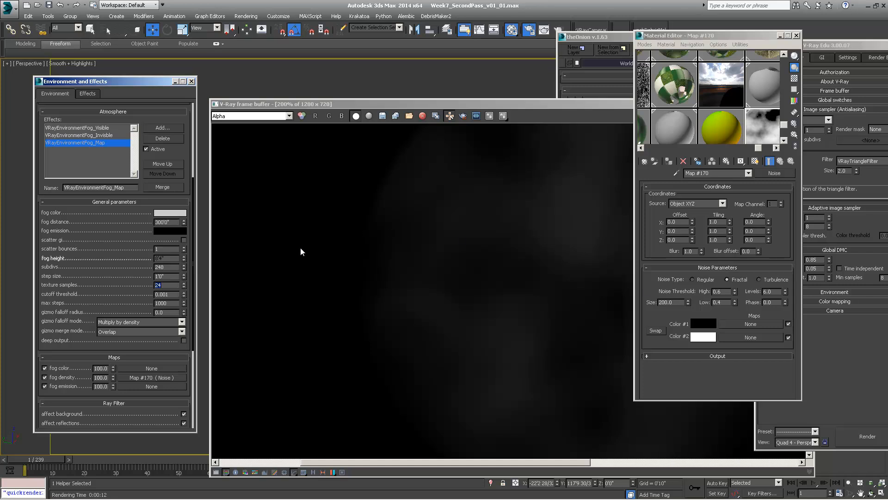
# Step: Set the Noise map's size to 100 and test-render the fog
pyautogui.doubleClick(670, 302)
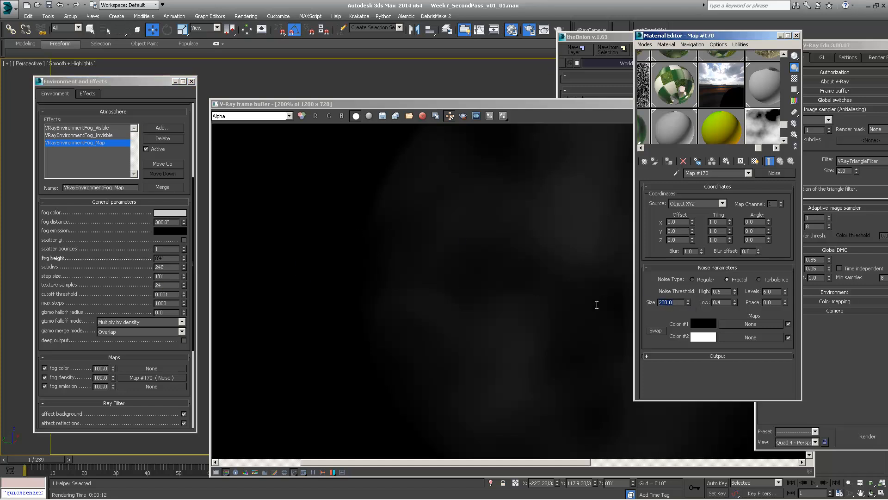
pyautogui.write('100')
pyautogui.press('Return')
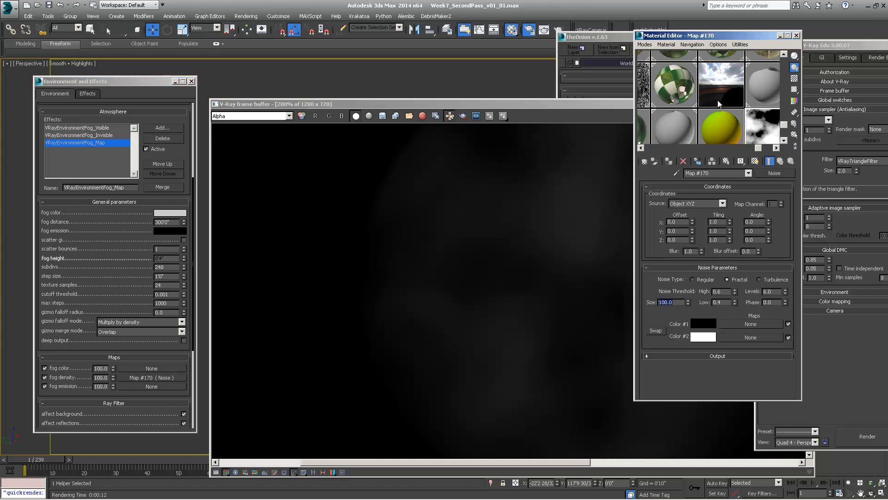
pyautogui.hotkey('shift', 'q')
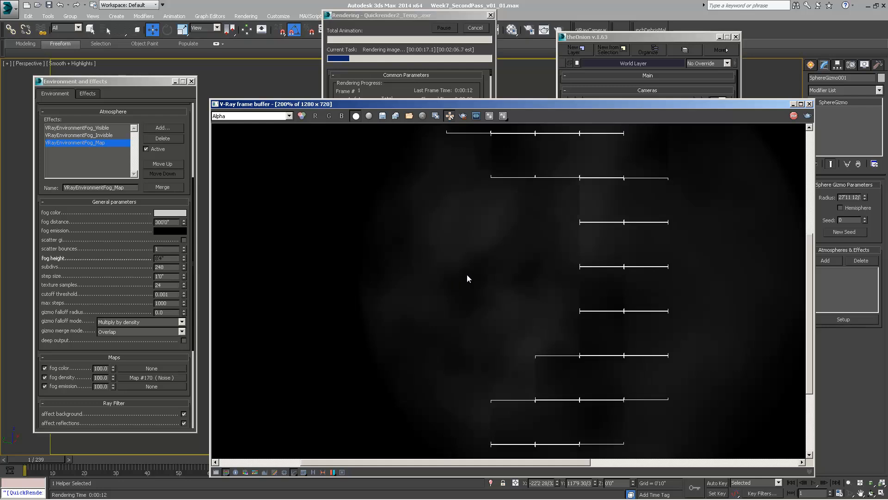
# Step: Inspect the fog test render at 100% zoom in the frame buffer and switch from alpha to RGB color
pyautogui.scroll(-1, 587, 287)
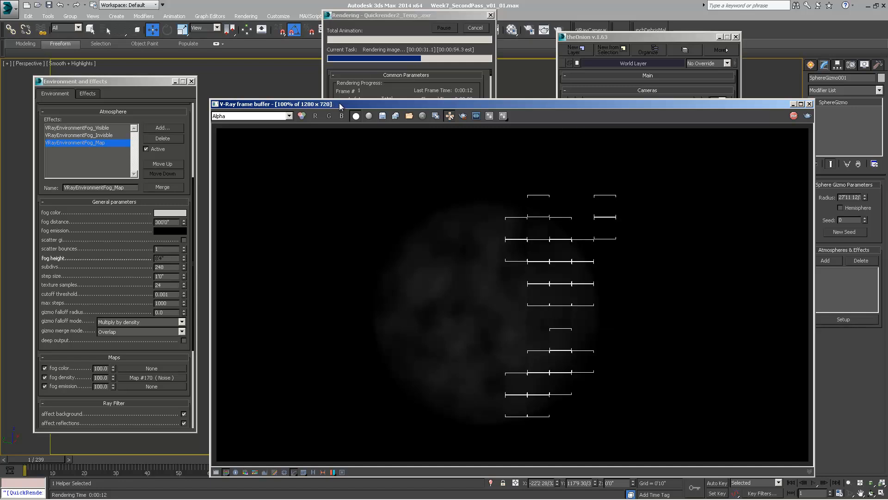
pyautogui.moveTo(339, 103)
pyautogui.mouseDown()
pyautogui.moveTo(369, 120)
pyautogui.moveTo(338, 120)
pyautogui.mouseUp()
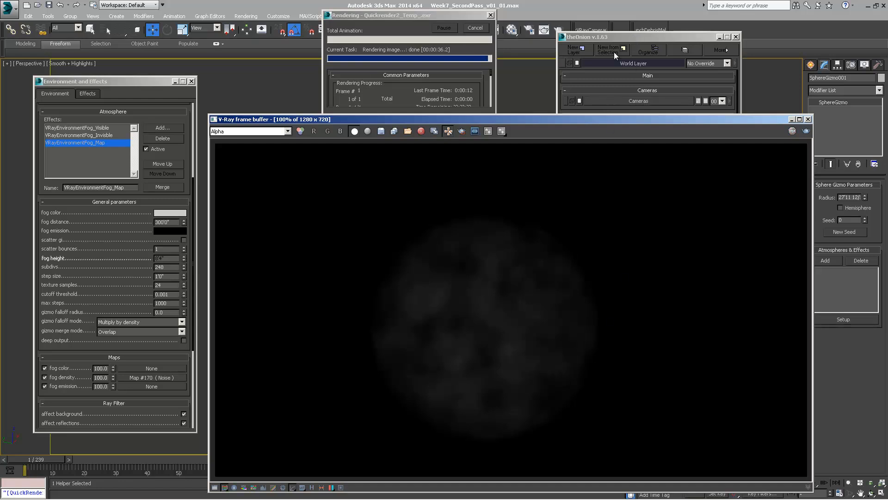
pyautogui.press('m')
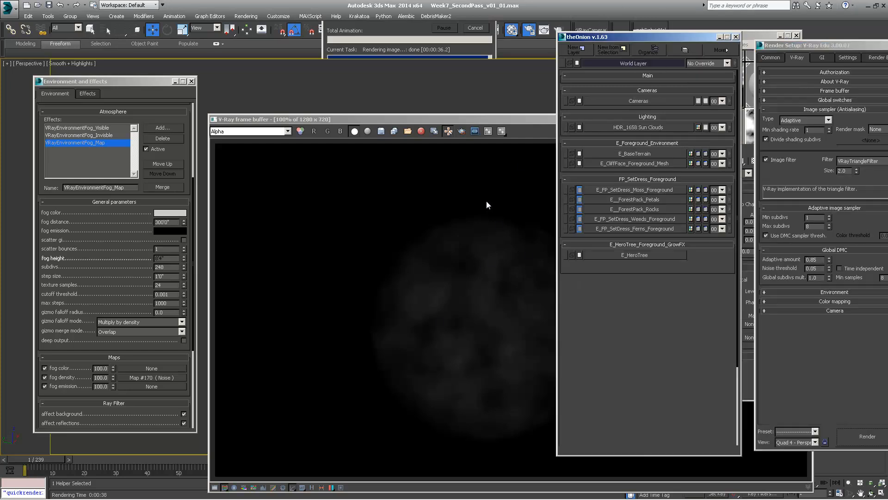
pyautogui.click(476, 267)
pyautogui.click(354, 131)
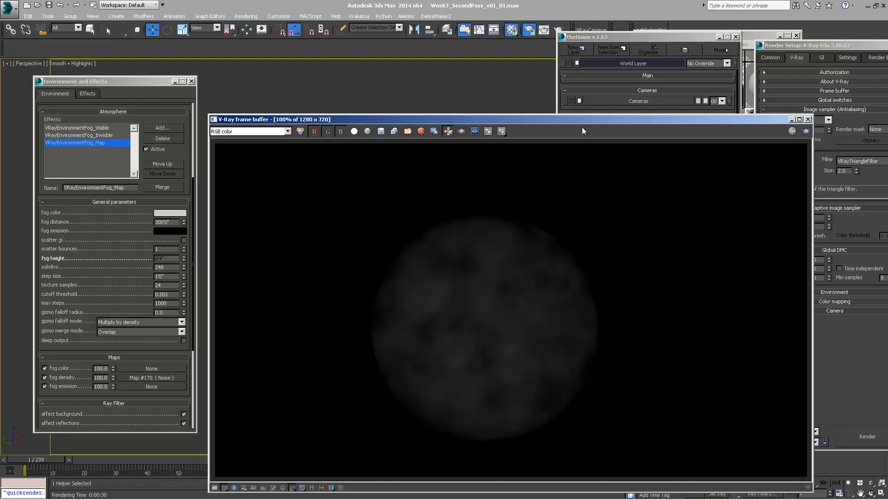
pyautogui.moveTo(592, 119); pyautogui.dragTo(609, 103)
# Step: Return the frame buffer to the alpha channel and examine the fog's density alongside the fog settings
pyautogui.click(659, 37)
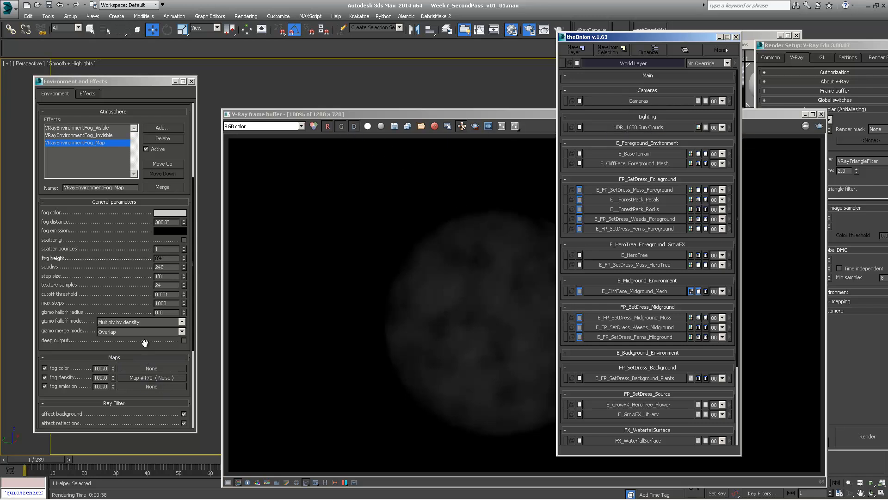
pyautogui.scroll(-3, 145, 342)
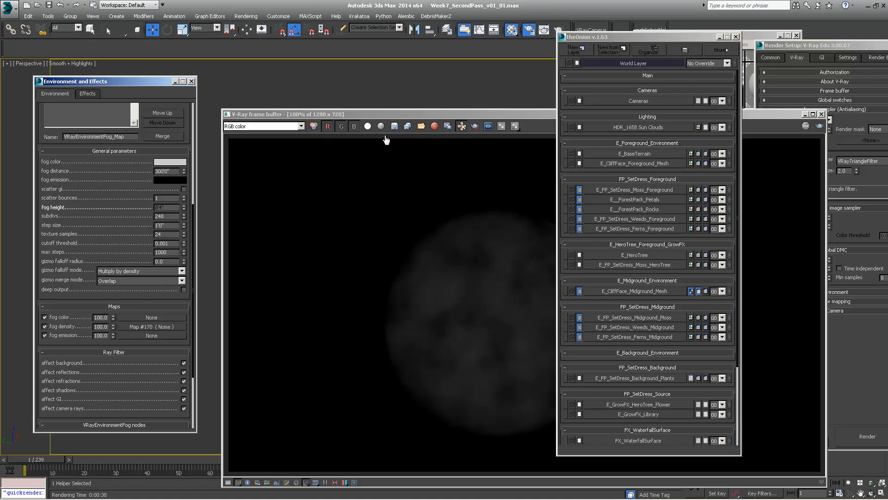
pyautogui.click(367, 126)
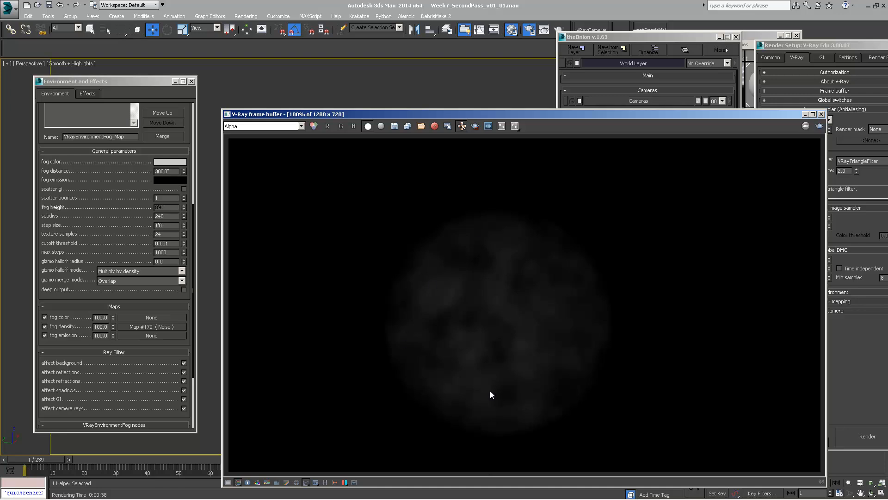
pyautogui.moveTo(423, 117); pyautogui.dragTo(387, 104)
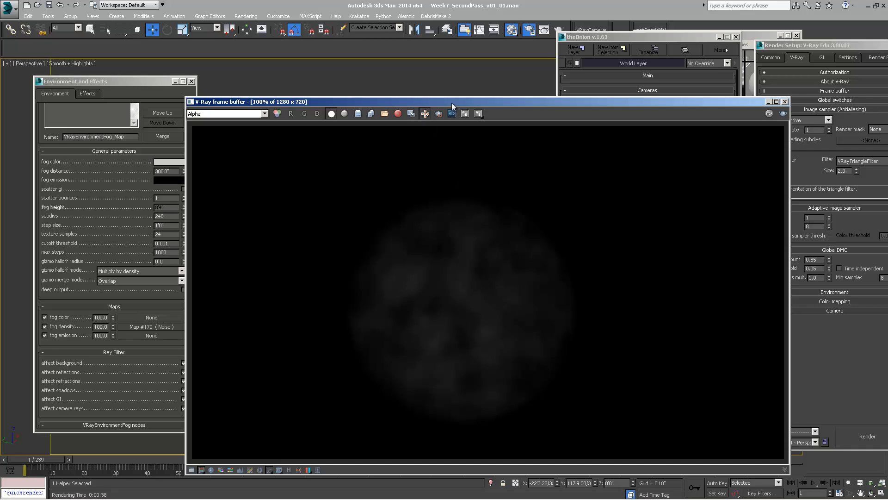
pyautogui.moveTo(452, 103); pyautogui.dragTo(476, 87)
pyautogui.moveTo(335, 84); pyautogui.dragTo(362, 73)
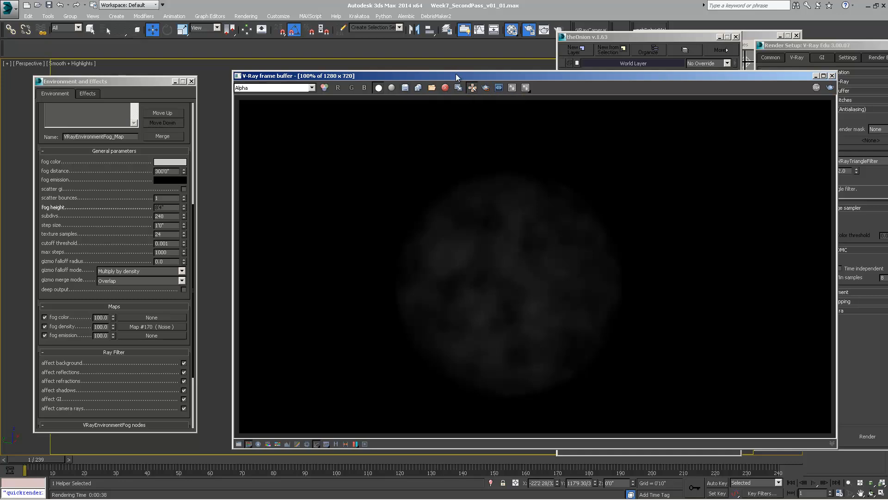
pyautogui.moveTo(458, 76); pyautogui.dragTo(404, 72)
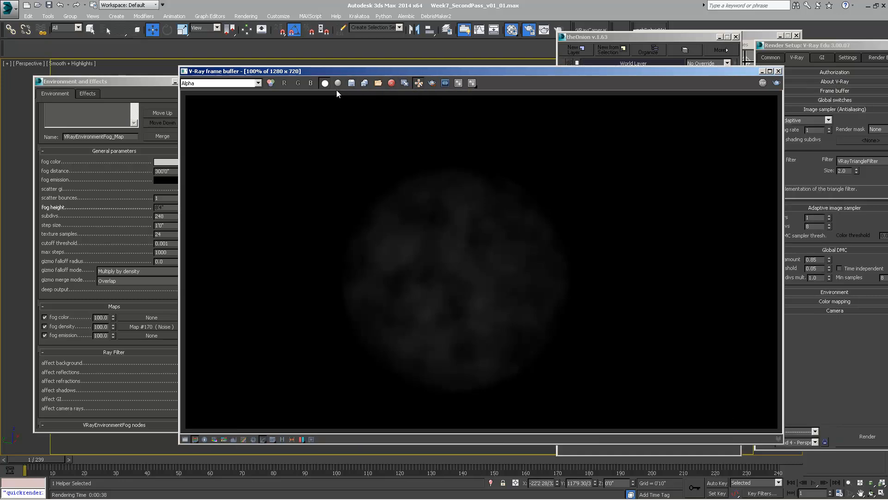
# Step: Save the rendered fog image as TestingFog_v001.exr in the Week7 SecondPass folder, using the half float RGBA OpenEXR settings
pyautogui.click(353, 82)
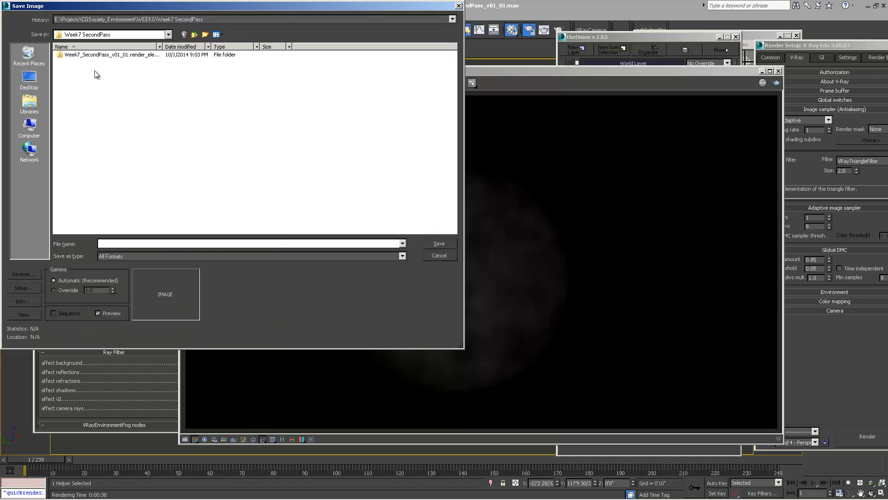
pyautogui.click(117, 240)
pyautogui.write('TestingFog_v001.exr')
pyautogui.press('Return')
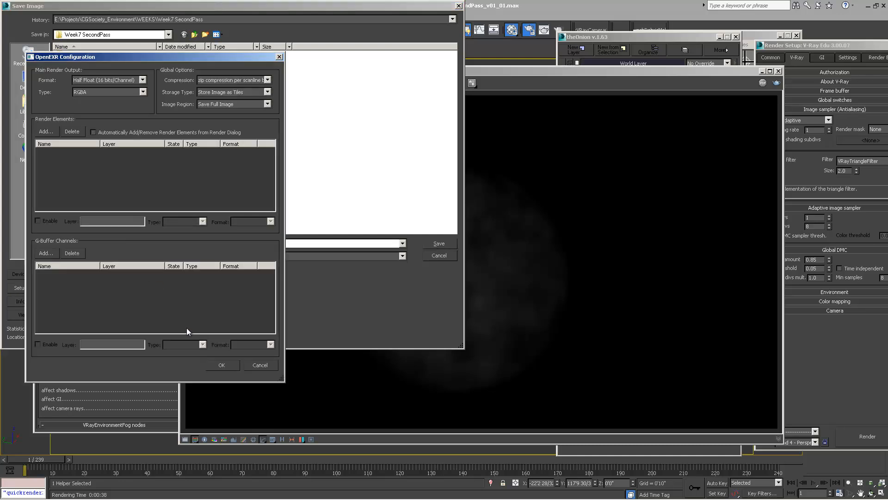
pyautogui.click(222, 365)
# Step: Shrink the 3ds Max window to uncover the desktop and launch NukeX 8.0v1
pyautogui.click(18, 490)
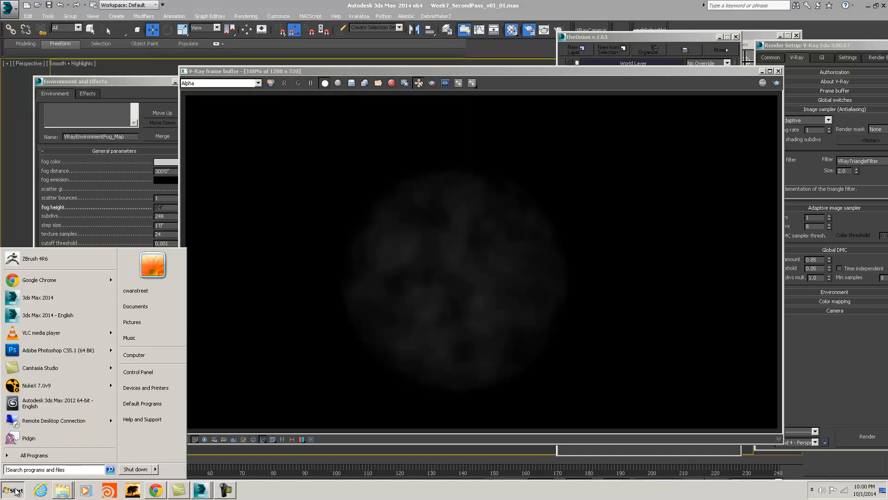
pyautogui.click(249, 3)
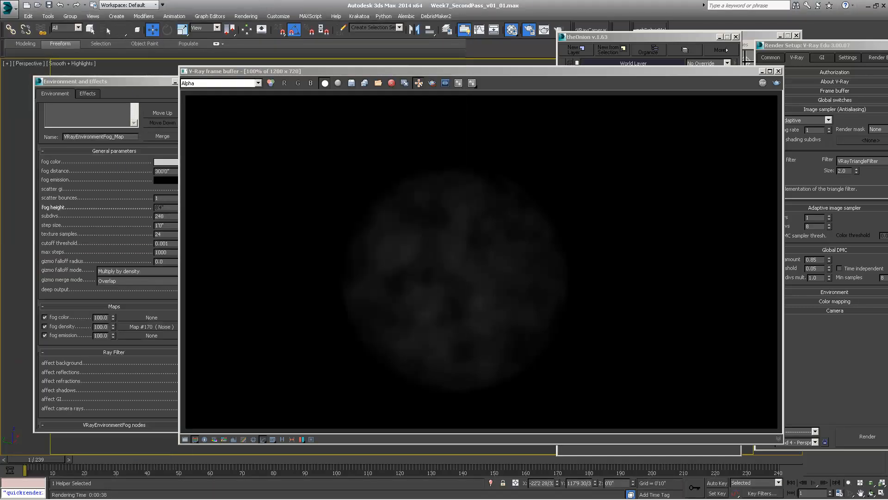
pyautogui.moveTo(607, 9); pyautogui.dragTo(745, 12)
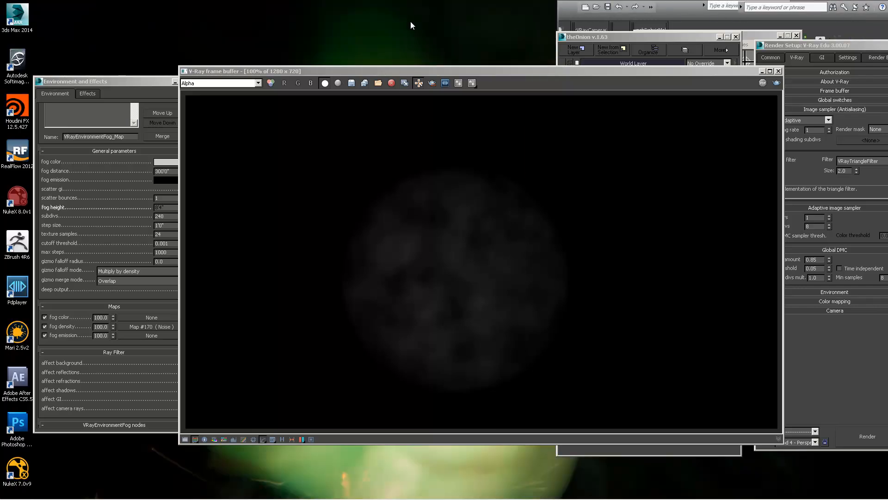
pyautogui.doubleClick(18, 200)
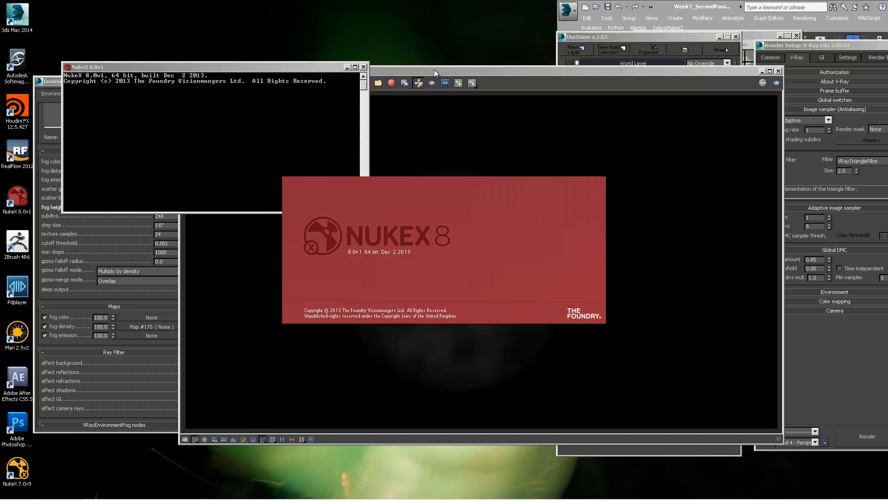
# Step: Open the folder E:\Projects\CGSociety_Environment\WEEKS\Week7 SecondPass in Windows Explorer
pyautogui.click(13, 490)
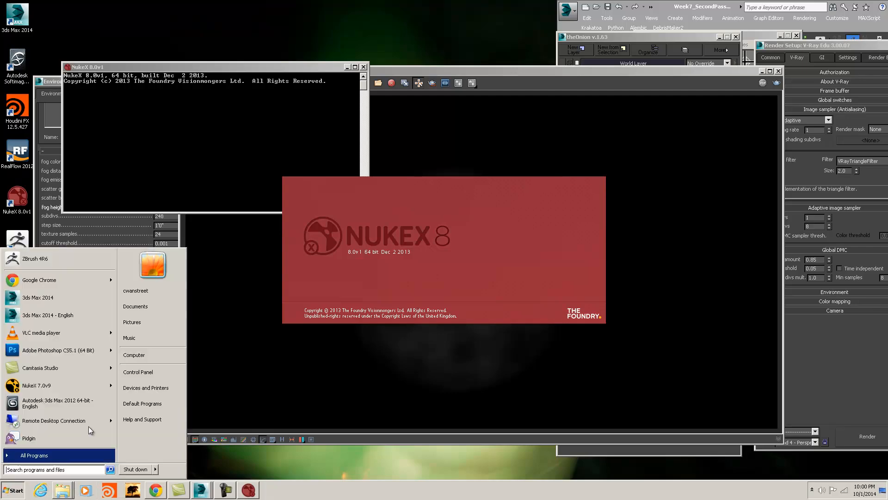
pyautogui.click(134, 355)
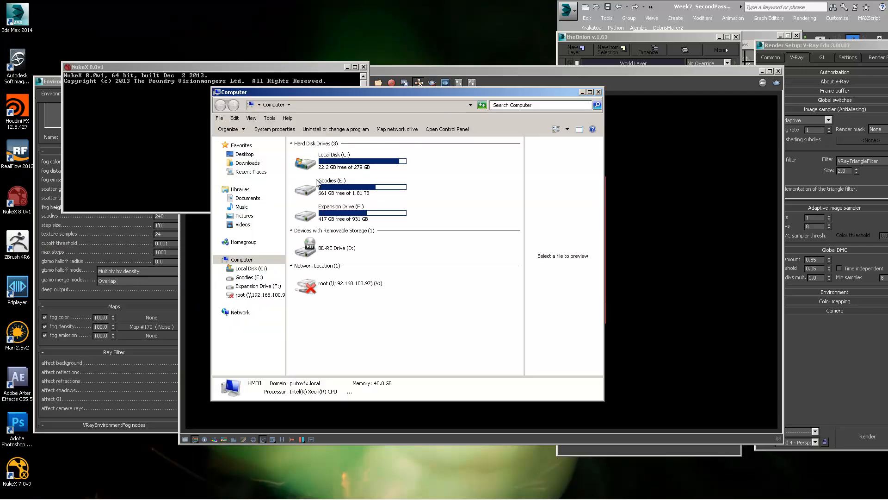
pyautogui.doubleClick(317, 183)
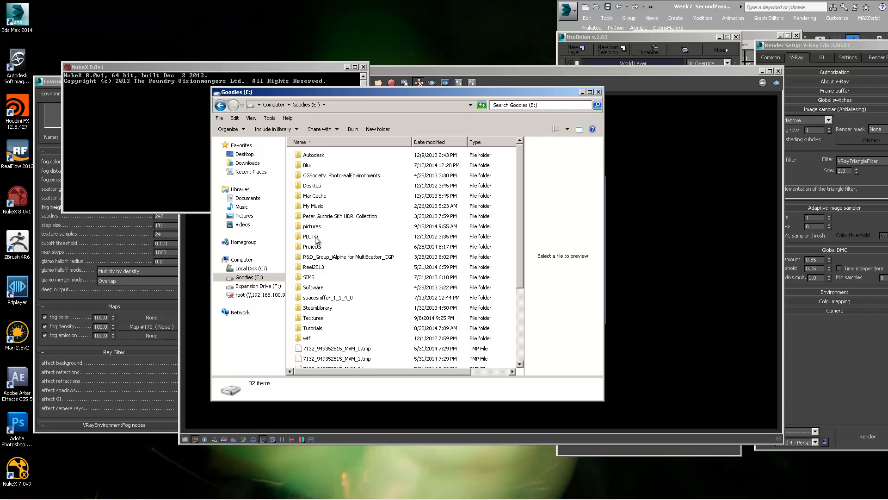
pyautogui.doubleClick(320, 246)
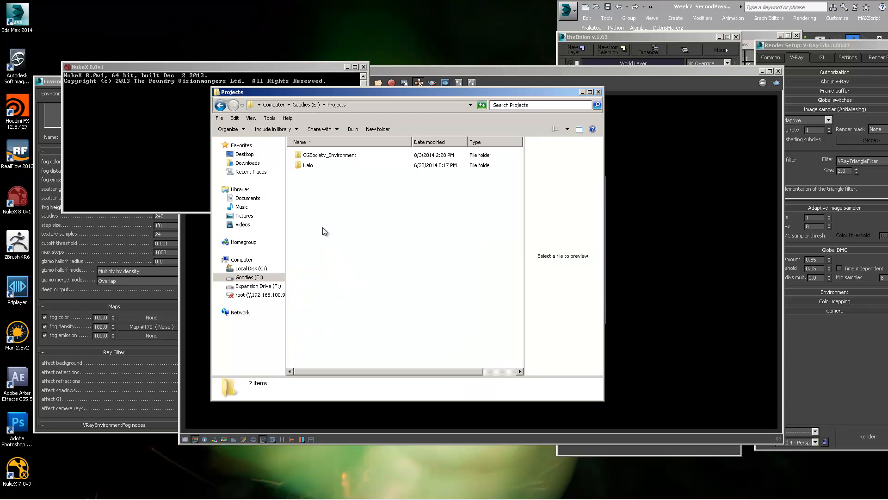
pyautogui.doubleClick(310, 156)
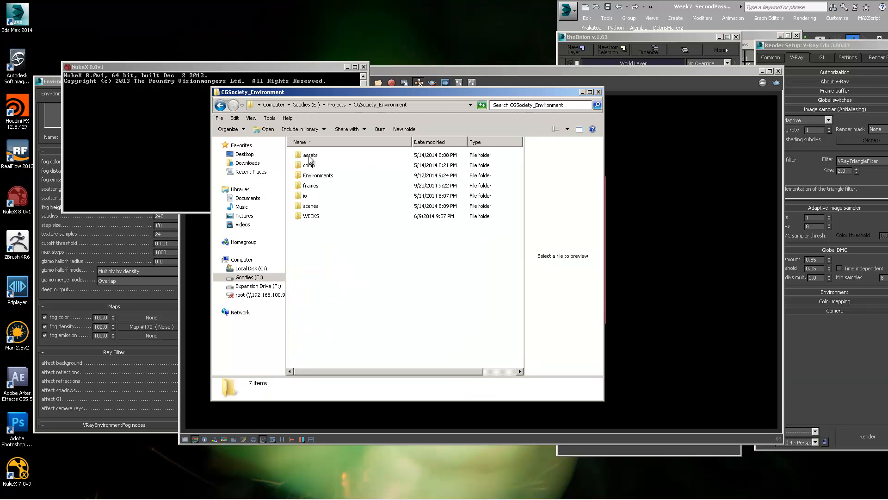
pyautogui.doubleClick(305, 217)
pyautogui.doubleClick(324, 227)
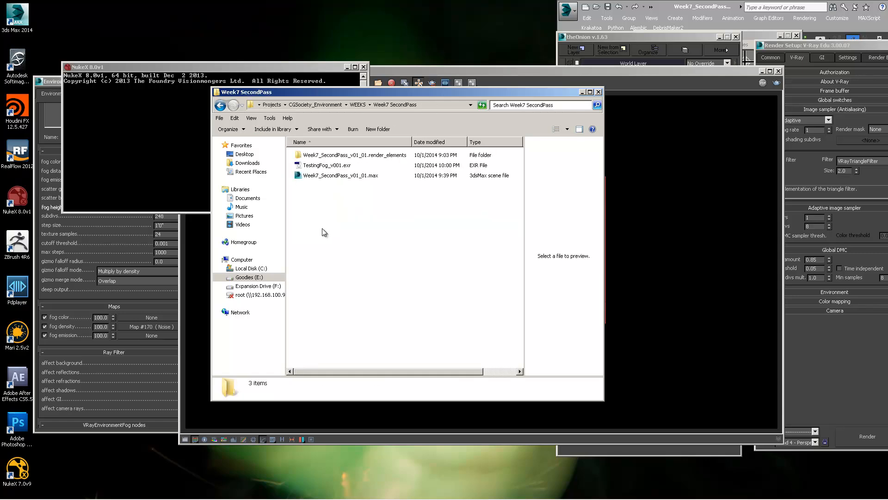
# Step: Select TestingFog_v001.exr, highlight the folder's full path, and move the folder window clear of the NukeX splash screen
pyautogui.click(318, 168)
pyautogui.click(438, 104)
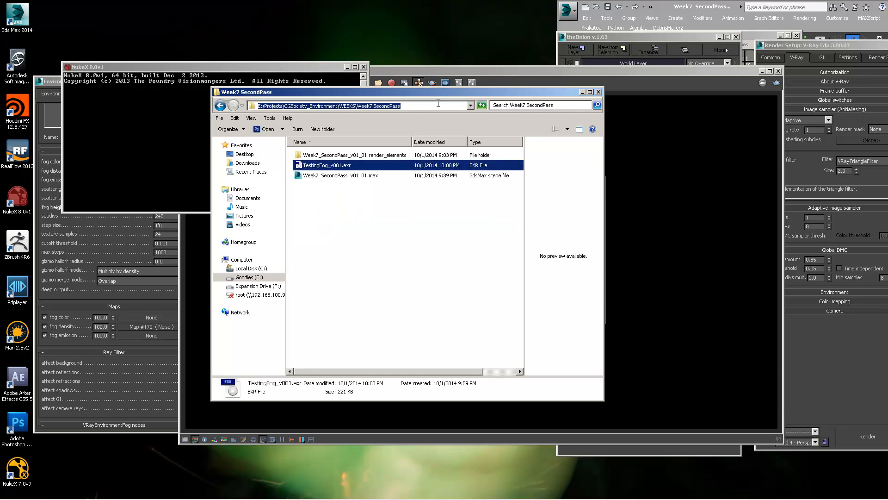
pyautogui.moveTo(401, 93); pyautogui.dragTo(632, 89)
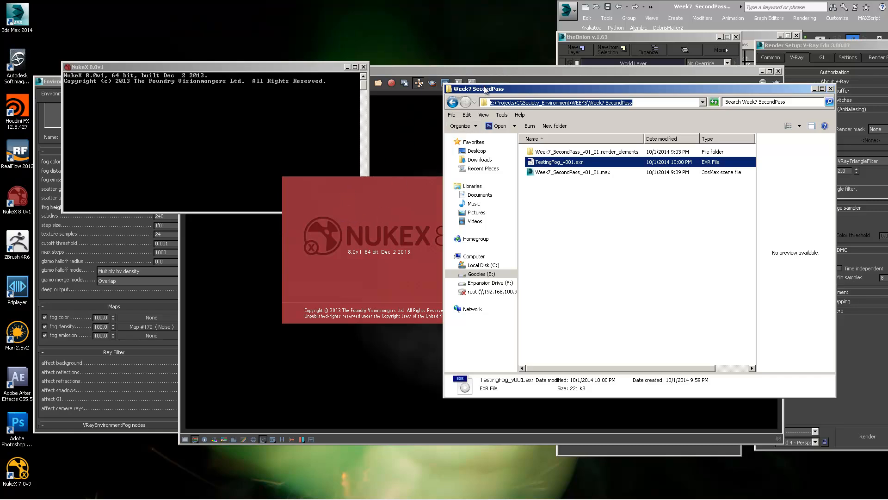
pyautogui.moveTo(504, 90); pyautogui.dragTo(539, 61)
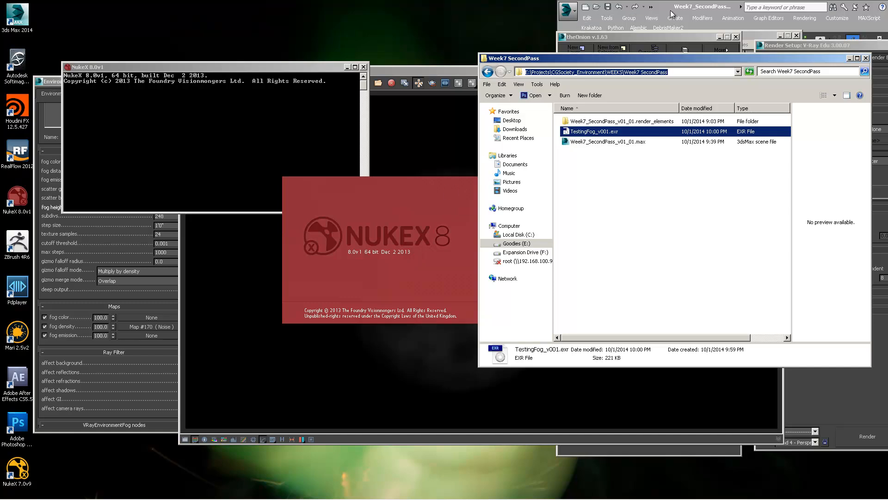
# Step: Switch back to 3ds Max, maximize it and save the Week7_SecondPass_v01_01 scene
pyautogui.moveTo(698, 4); pyautogui.dragTo(256, 52)
pyautogui.doubleClick(261, 52)
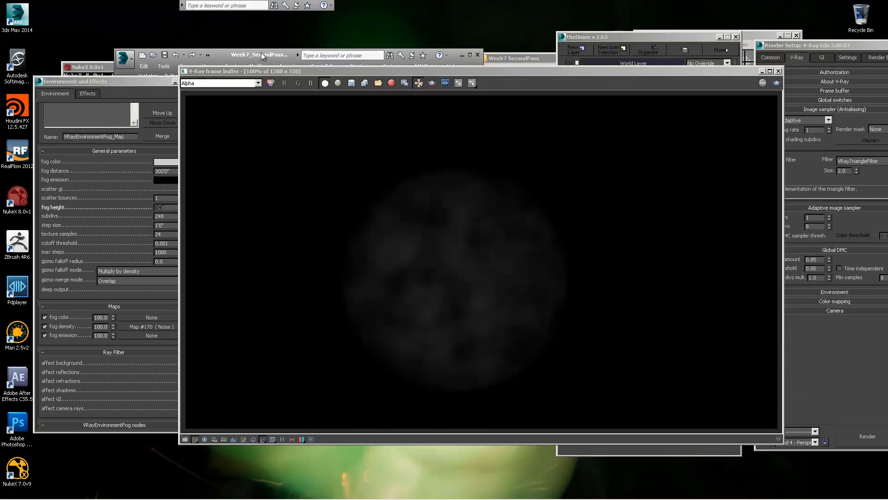
pyautogui.click(18, 11)
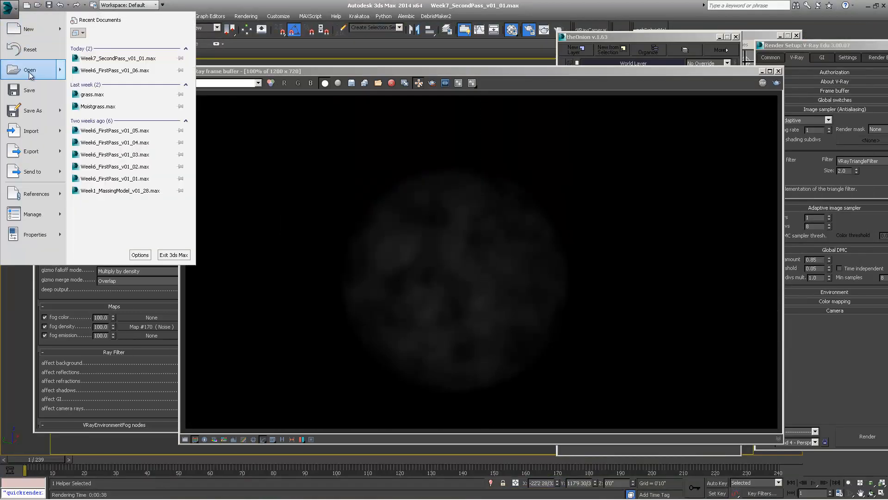
pyautogui.click(57, 88)
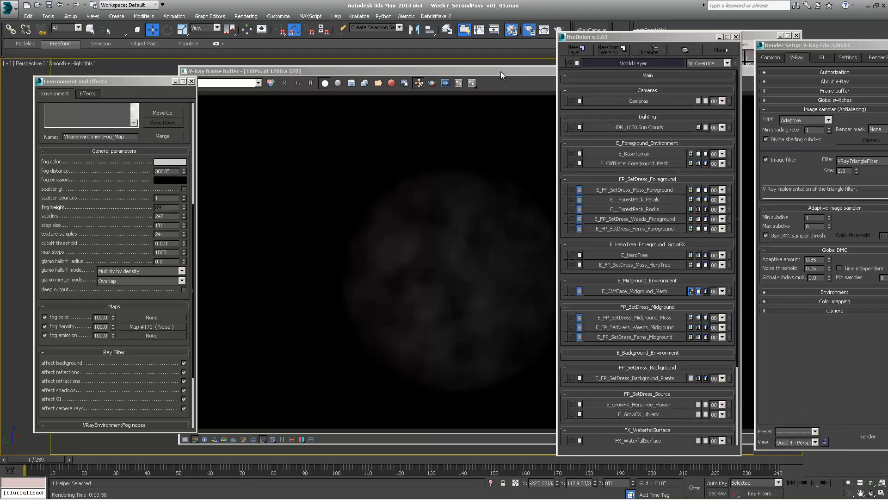
# Step: Close the V-Ray frame buffer, theOnion, Render Setup, Material Editor, and Environment and Effects windows
pyautogui.moveTo(500, 71); pyautogui.dragTo(465, 71)
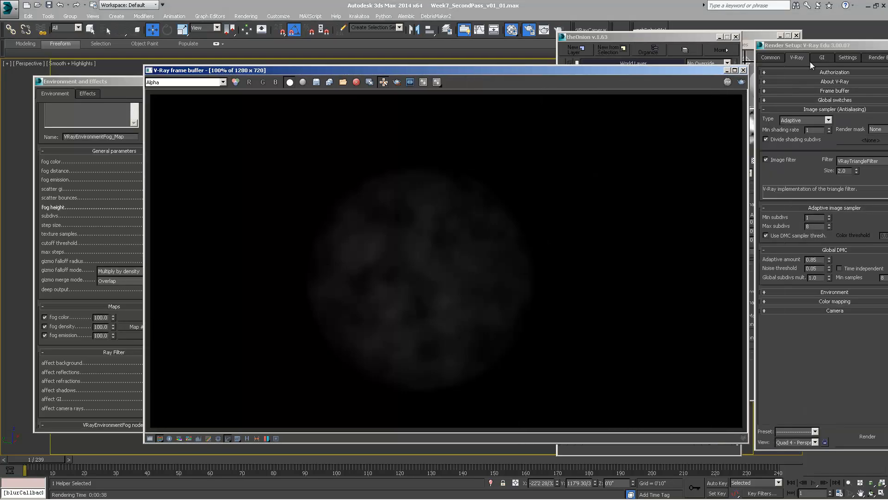
pyautogui.click(743, 70)
pyautogui.moveTo(690, 37); pyautogui.dragTo(651, 37)
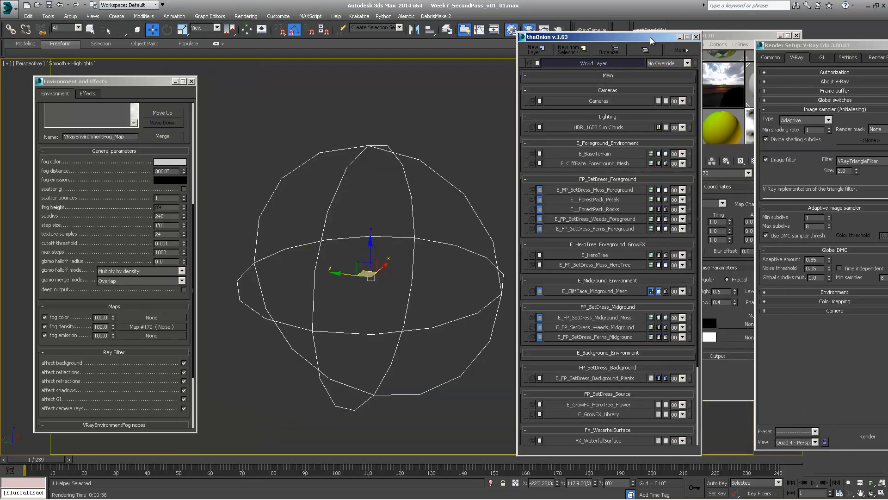
pyautogui.click(697, 37)
pyautogui.moveTo(851, 45); pyautogui.dragTo(732, 47)
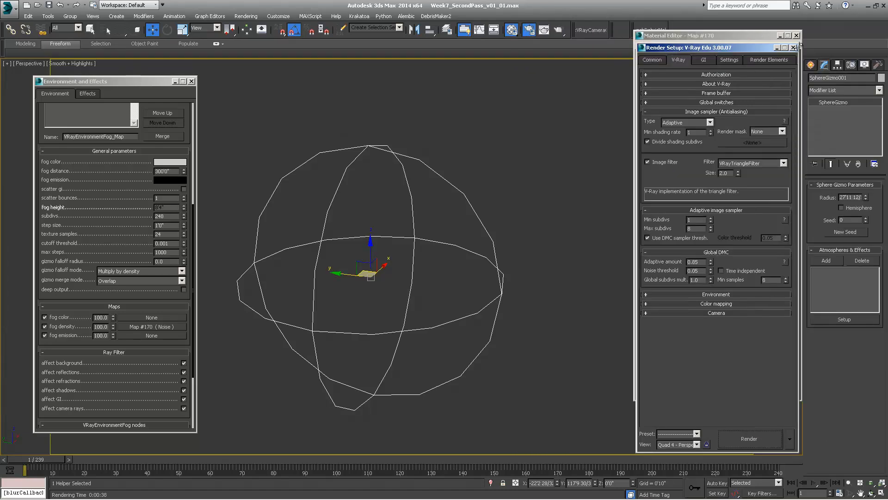
pyautogui.click(793, 47)
pyautogui.click(796, 35)
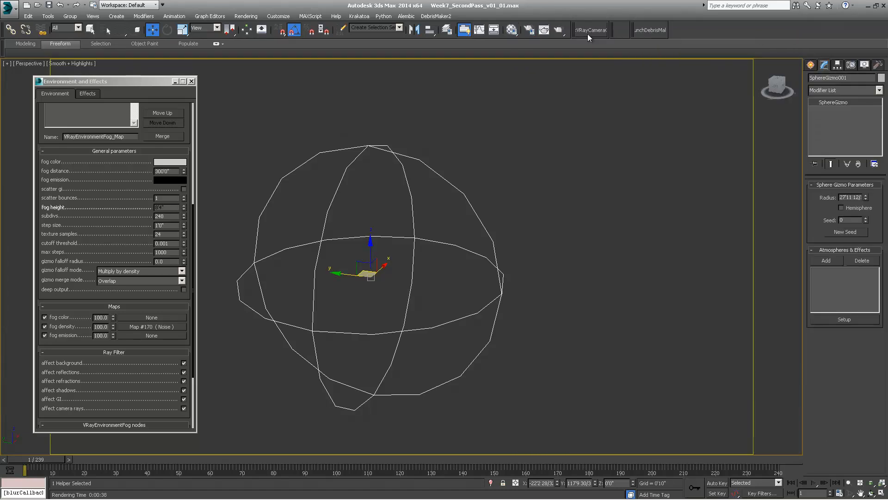
pyautogui.click(192, 82)
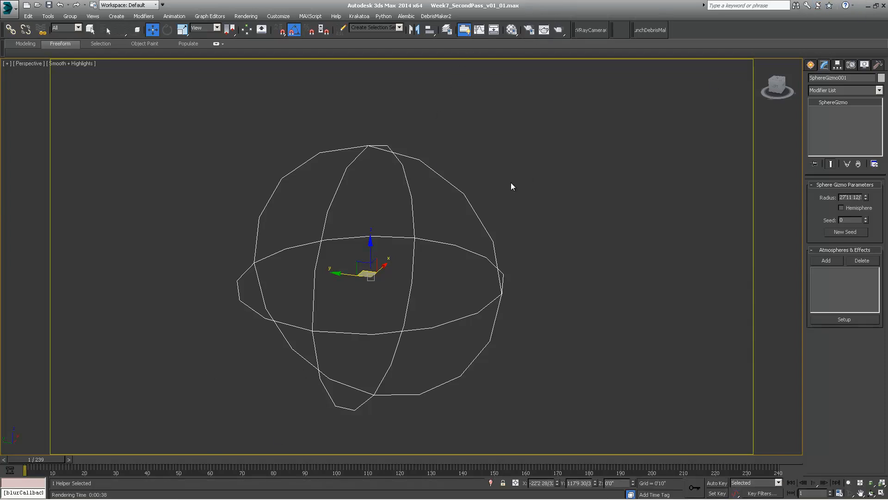
# Step: Set 3ds Max aside and move the Week7 SecondPass folder window off the desktop area where NukeX is loading
pyautogui.moveTo(354, 283); pyautogui.dragTo(396, 262, button='middle')
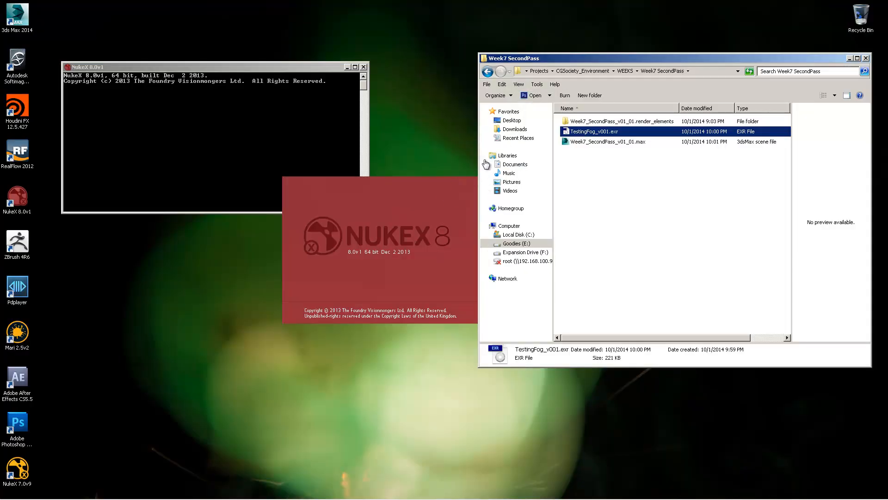
pyautogui.moveTo(622, 57); pyautogui.dragTo(887, 65)
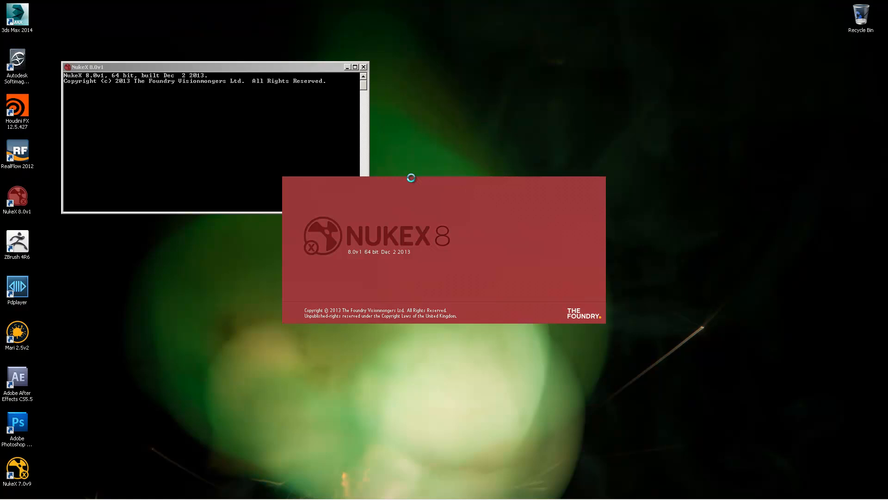
# Step: Open Windows Task Manager and place it beside the NukeX splash screen
pyautogui.moveTo(162, 494)
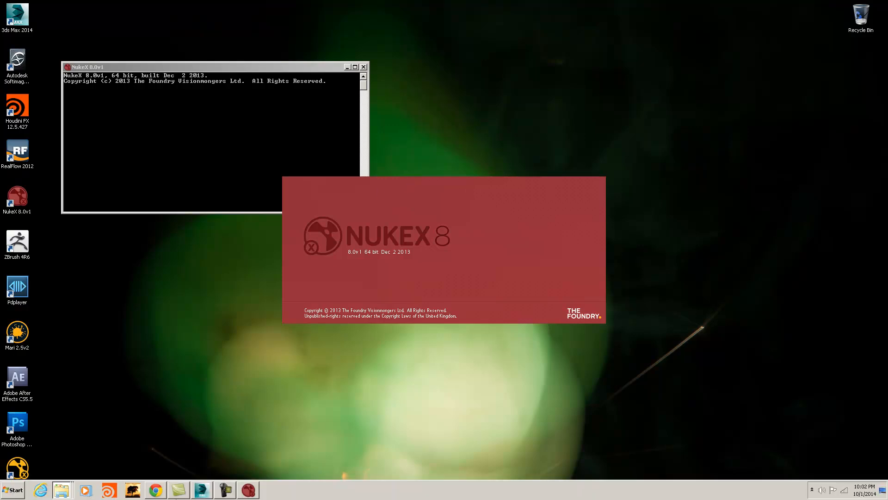
pyautogui.rightClick(309, 491)
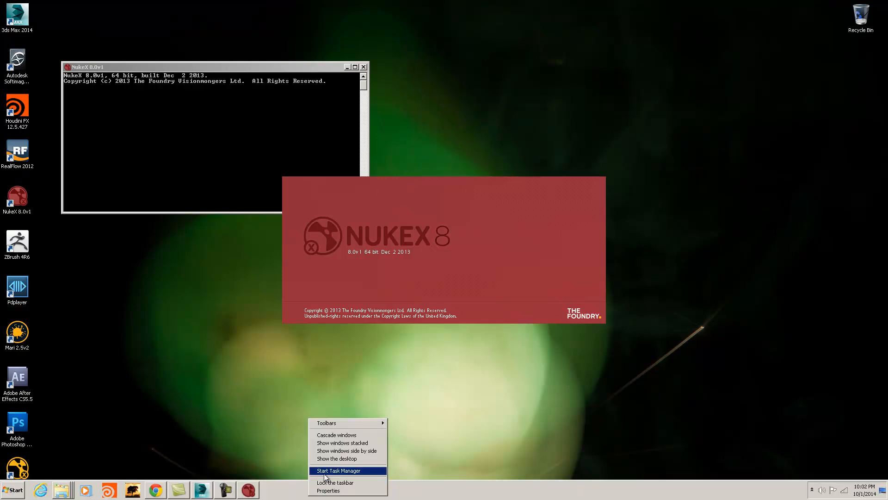
pyautogui.click(337, 470)
pyautogui.moveTo(404, 46); pyautogui.dragTo(660, 41)
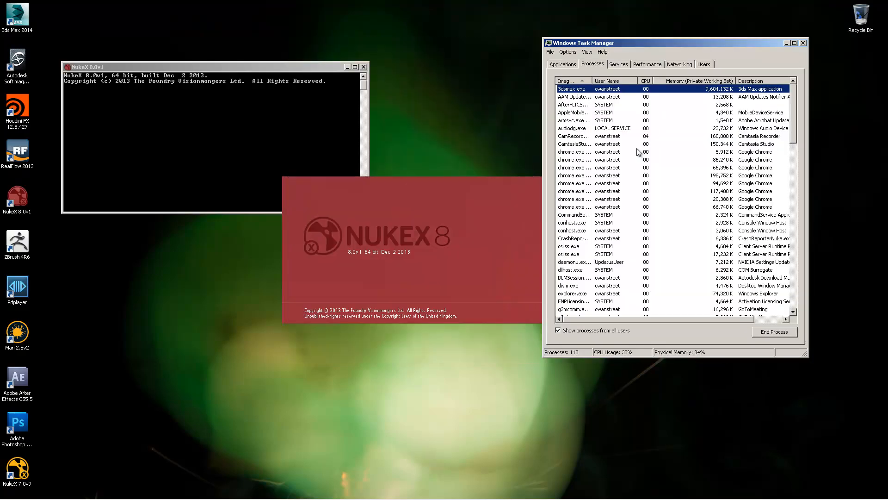
# Step: Look through the running processes and applications for NukeX, and move Task Manager off the desktop area
pyautogui.click(582, 199)
pyautogui.scroll(-2, 583, 238)
pyautogui.scroll(-6, 582, 240)
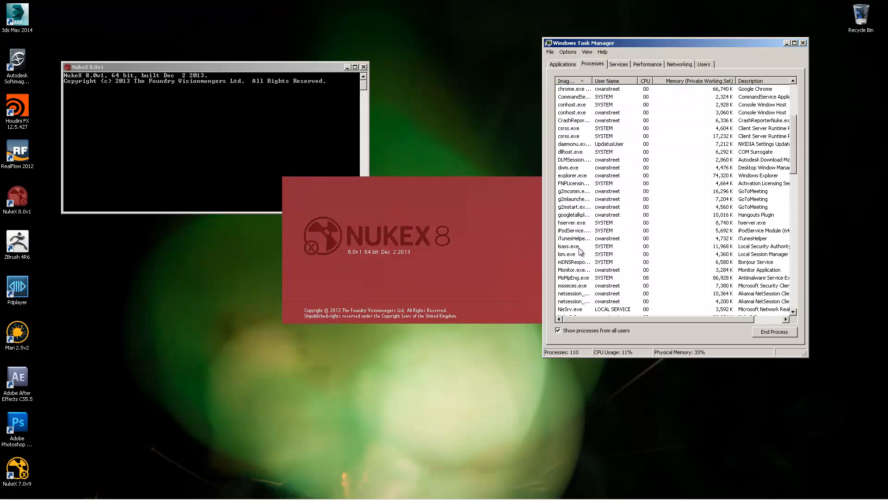
pyautogui.scroll(-5, 581, 255)
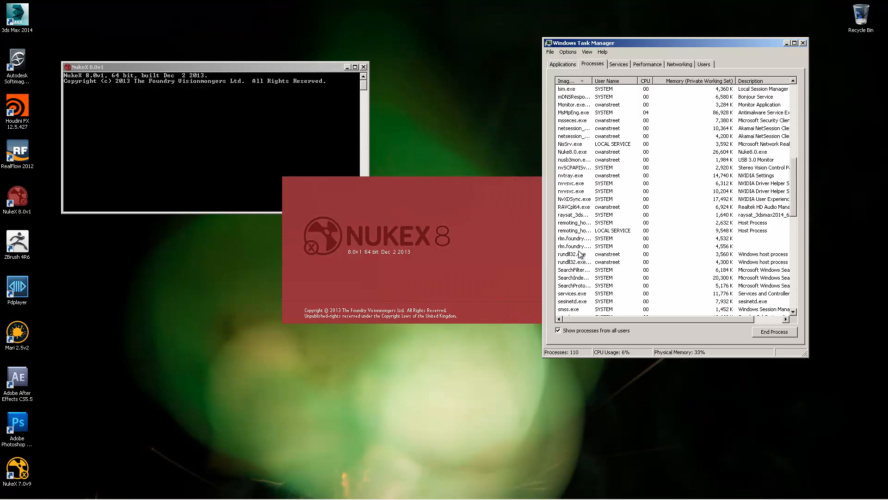
pyautogui.scroll(5, 581, 255)
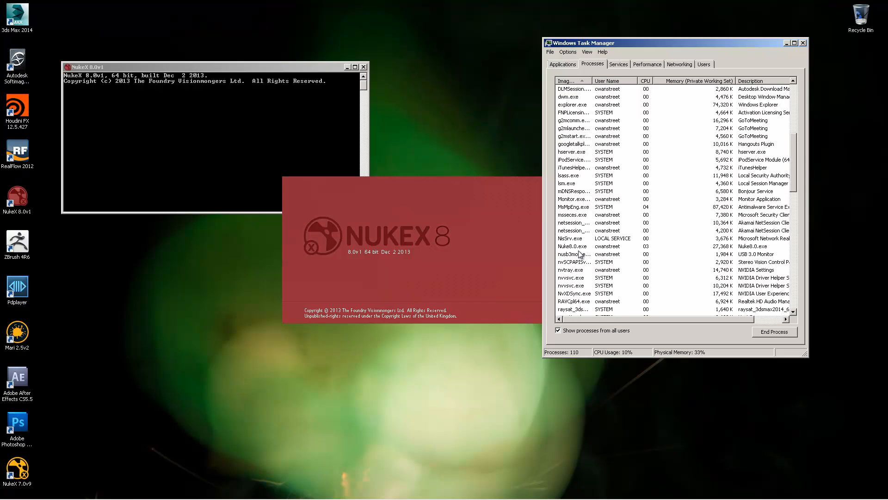
pyautogui.scroll(1, 581, 203)
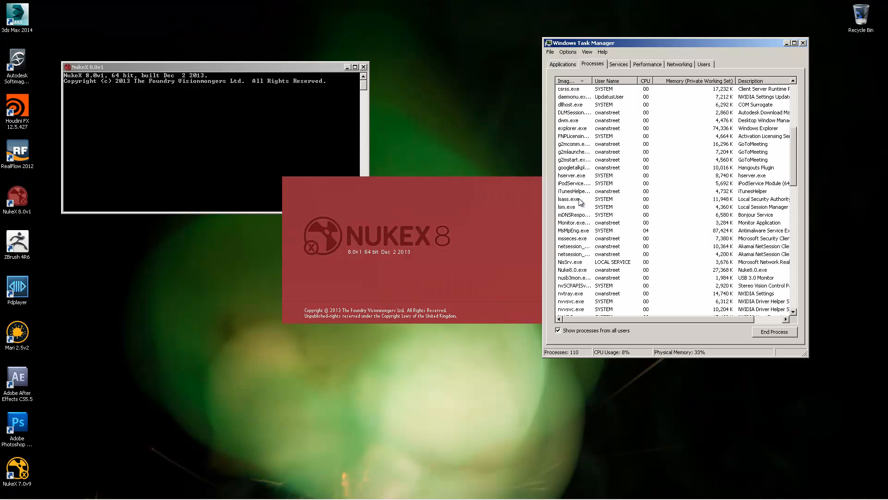
pyautogui.scroll(-2, 587, 188)
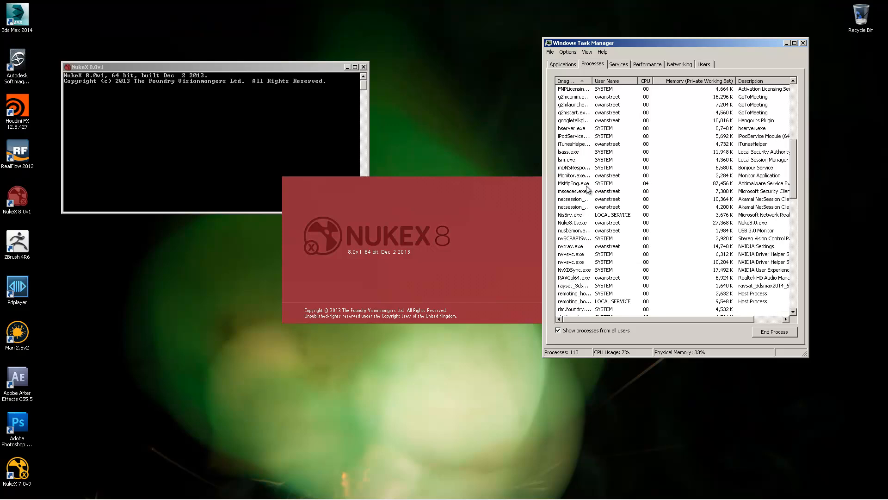
pyautogui.scroll(-5, 587, 186)
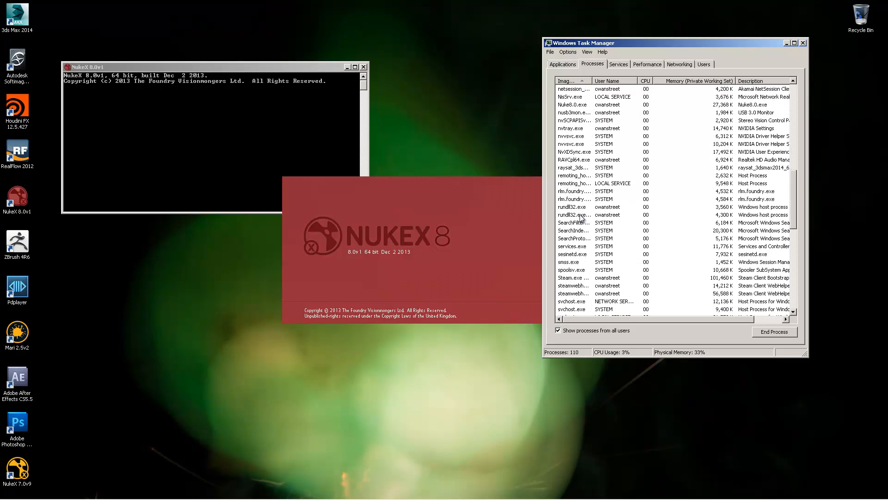
pyautogui.scroll(-2, 604, 249)
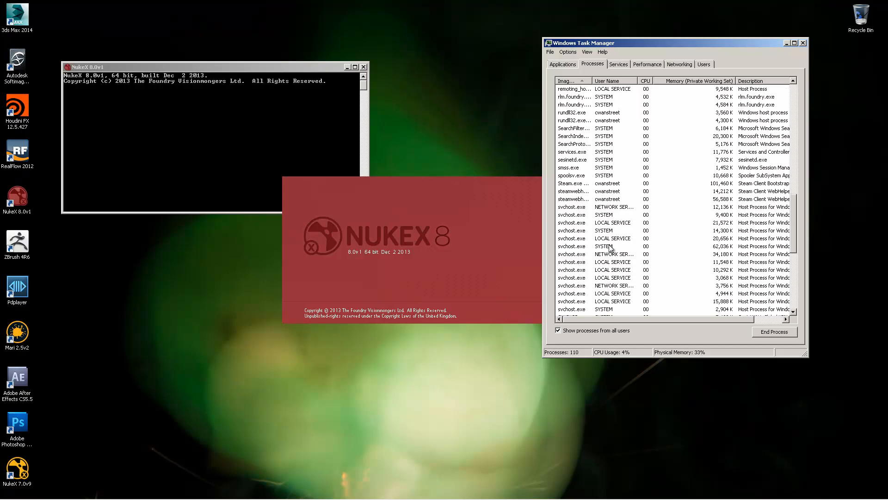
pyautogui.scroll(6, 621, 234)
pyautogui.click(564, 64)
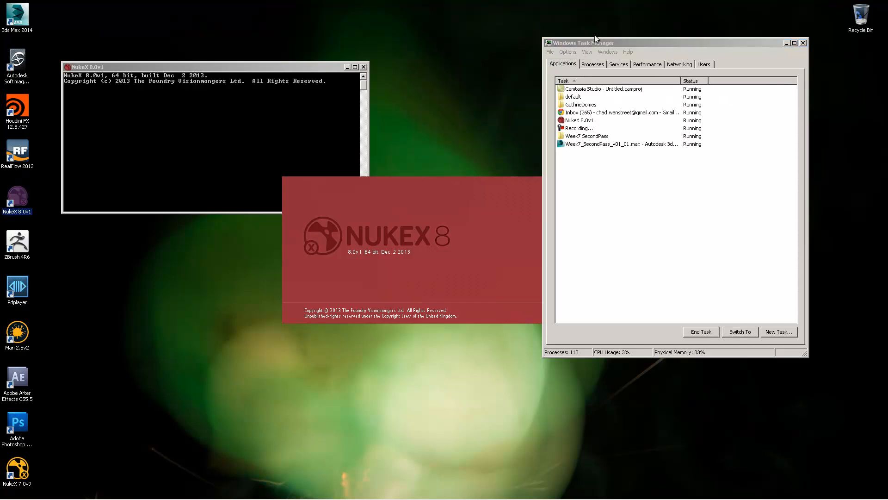
pyautogui.moveTo(604, 42); pyautogui.dragTo(887, 95)
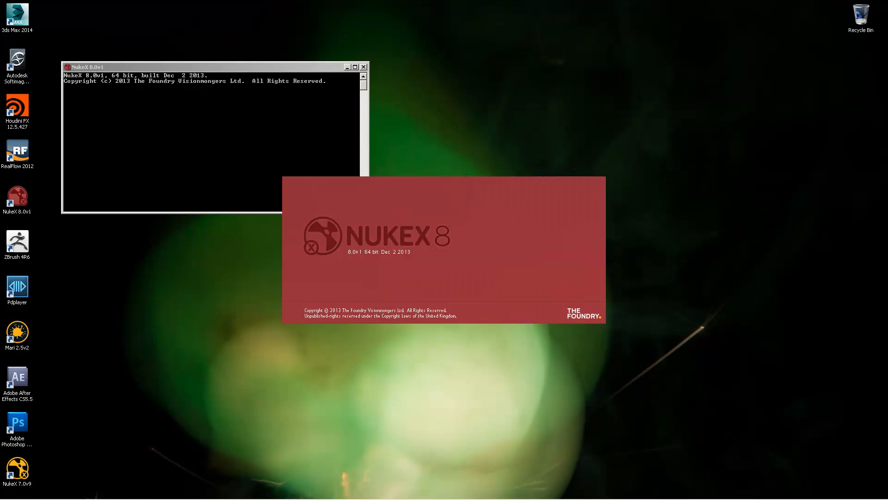
pyautogui.moveTo(887, 46); pyautogui.dragTo(419, 80)
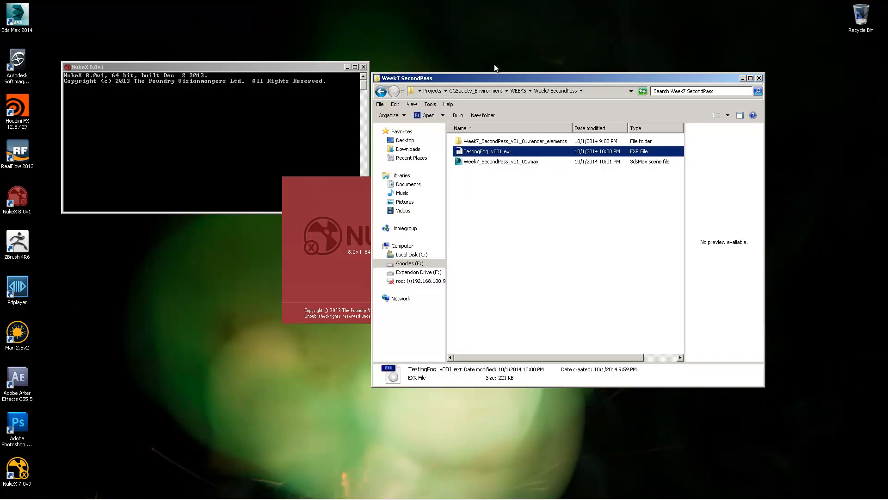
pyautogui.moveTo(496, 77); pyautogui.dragTo(622, 79)
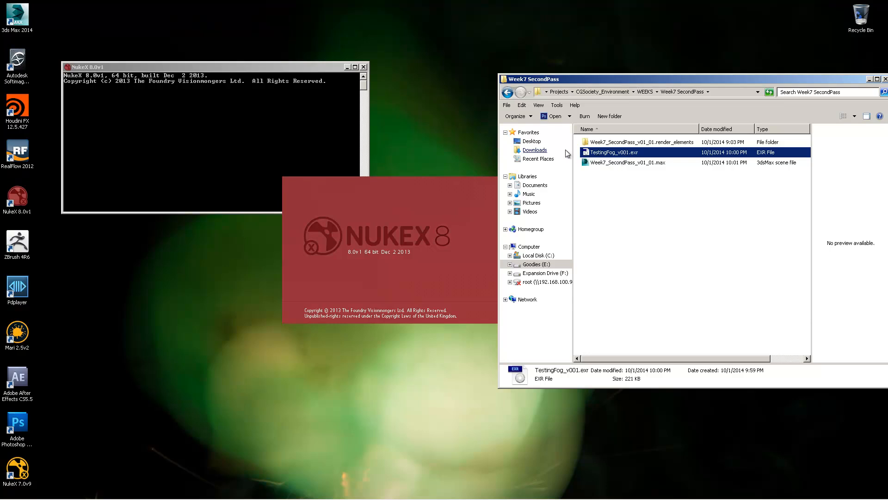
pyautogui.moveTo(554, 78); pyautogui.dragTo(887, 107)
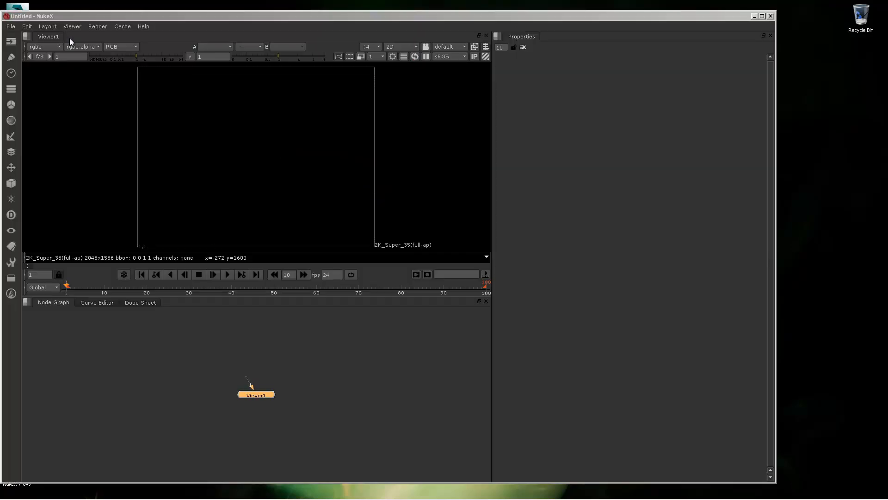
# Step: Bring TestingFog_v001.exr from the Week7 SecondPass folder into the NukeX Node Graph and show it in the Viewer
pyautogui.moveTo(887, 53); pyautogui.dragTo(593, 70)
pyautogui.moveTo(557, 144); pyautogui.dragTo(323, 364)
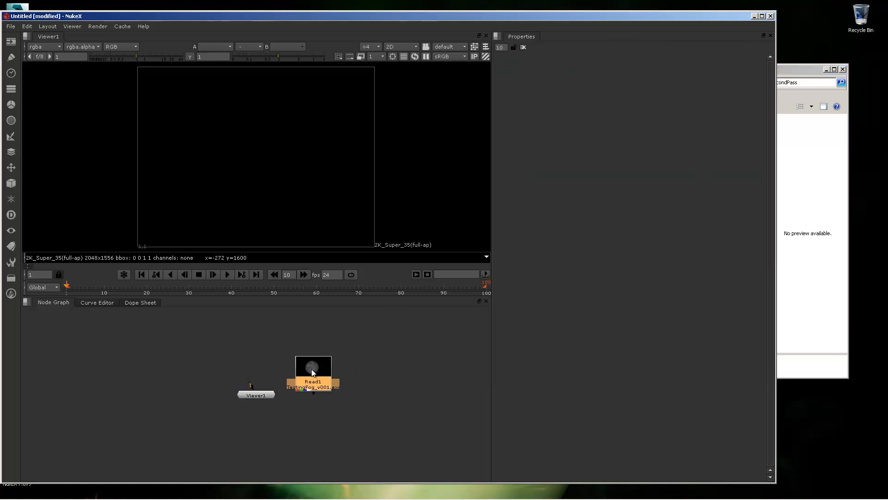
pyautogui.press('1')
# Step: Add a Constant node beside the fog image's Read node and spread the nodes apart
pyautogui.click(397, 384)
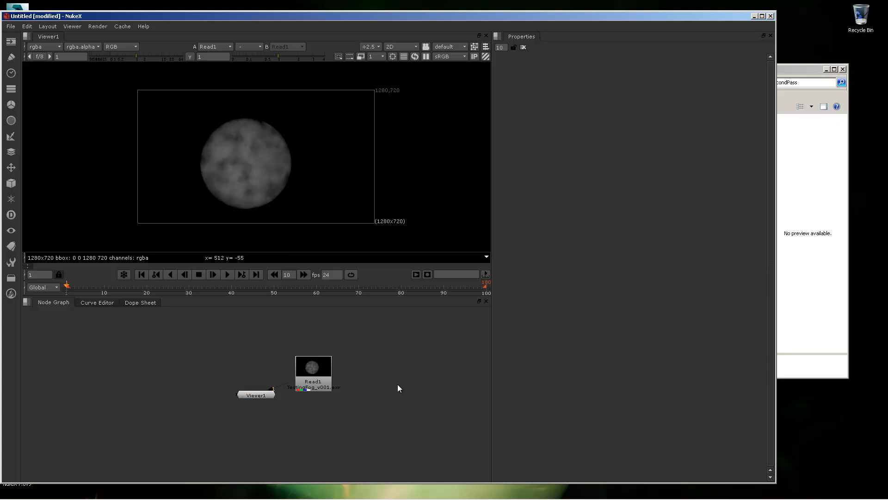
pyautogui.press('Tab')
pyautogui.write('con')
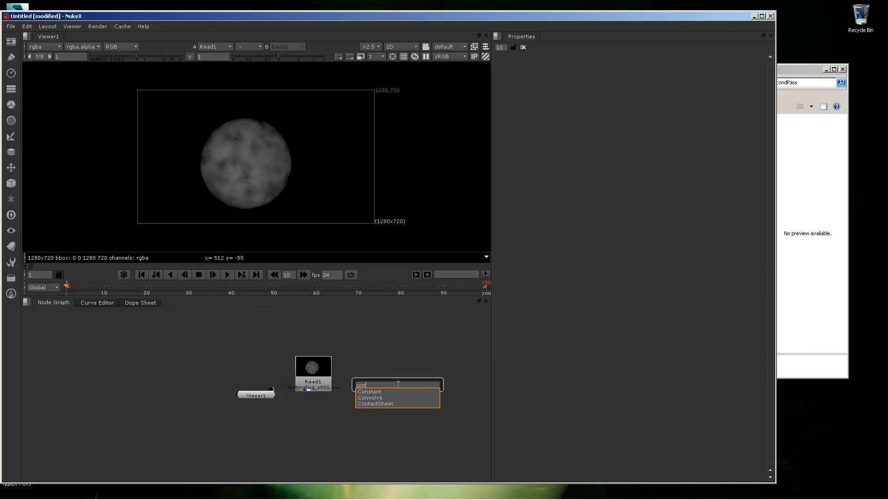
pyautogui.click(380, 392)
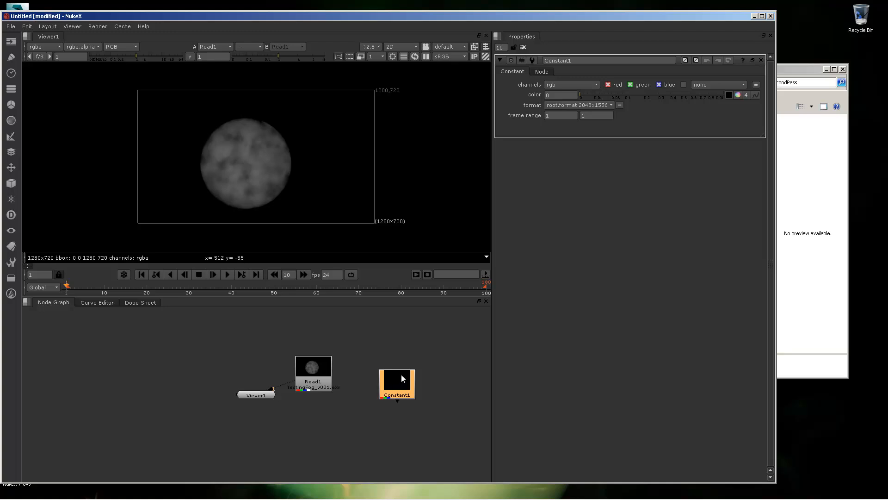
pyautogui.moveTo(314, 356); pyautogui.dragTo(345, 327, button='middle')
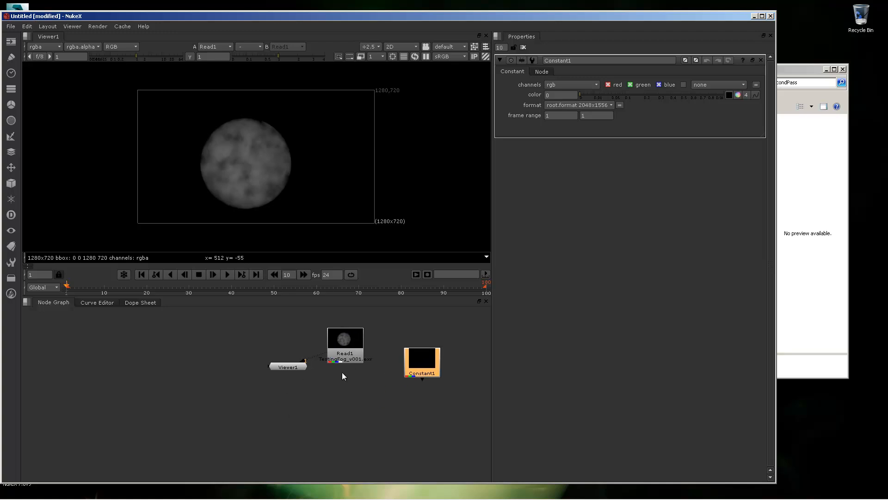
pyautogui.moveTo(342, 372); pyautogui.dragTo(328, 375, button='middle')
pyautogui.click(362, 393)
pyautogui.moveTo(332, 359); pyautogui.dragTo(332, 347)
pyautogui.click(331, 391)
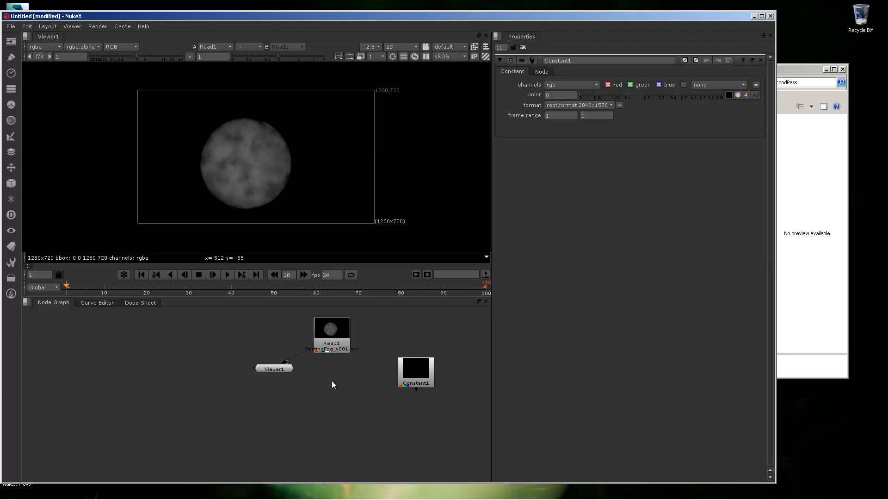
pyautogui.press('Tab')
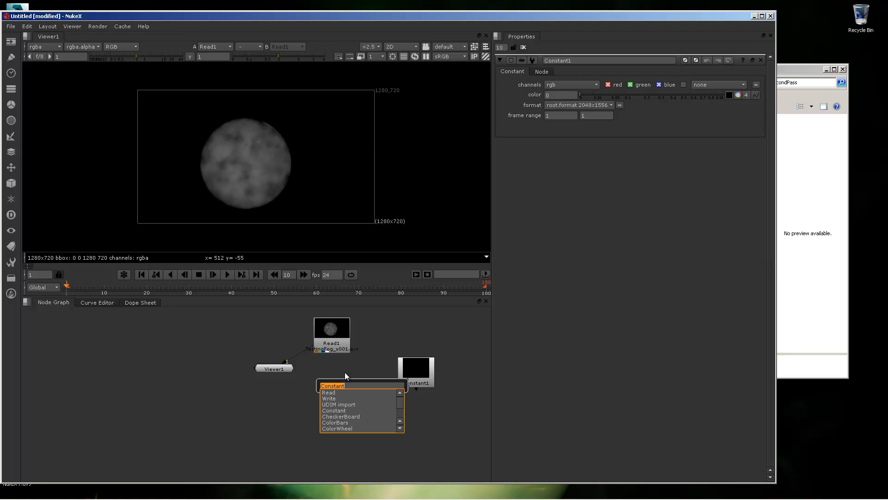
pyautogui.write('gra')
pyautogui.press('BackSpace')
pyautogui.press('BackSpace')
pyautogui.press('BackSpace')
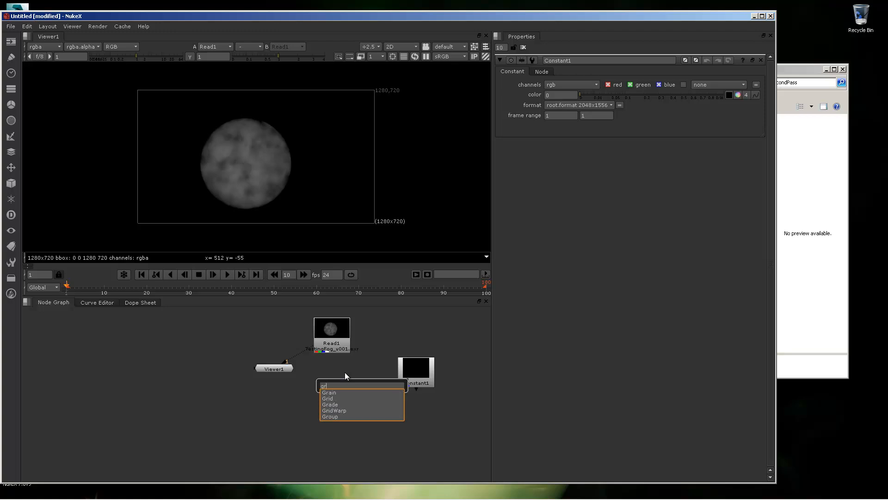
pyautogui.write('colo')
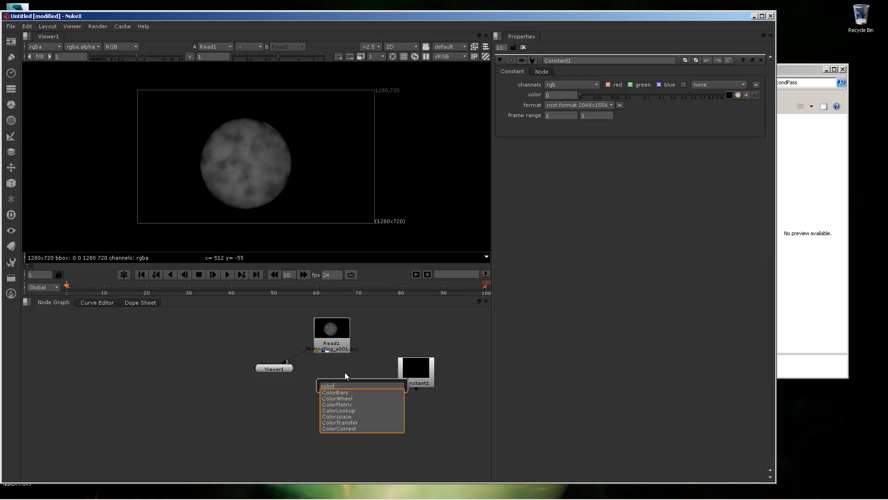
pyautogui.press('BackSpace')
pyautogui.press('BackSpace')
pyautogui.press('BackSpace')
pyautogui.press('BackSpace')
pyautogui.press('BackSpace')
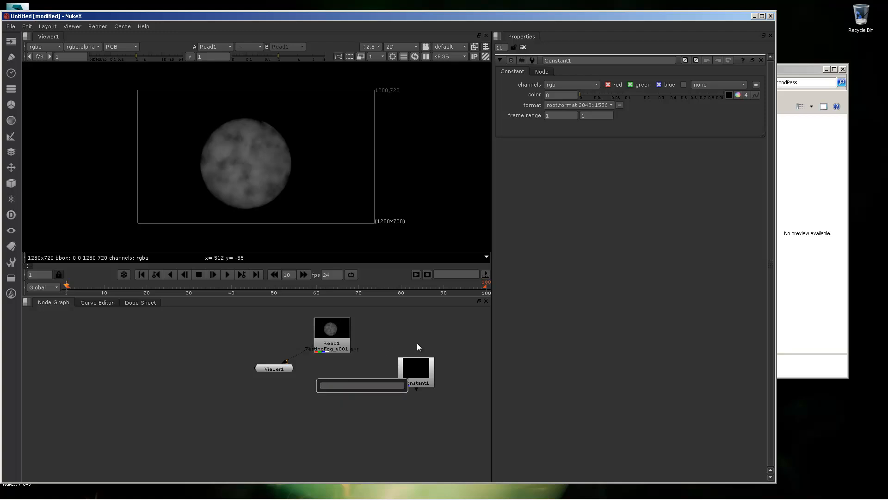
pyautogui.press('Escape')
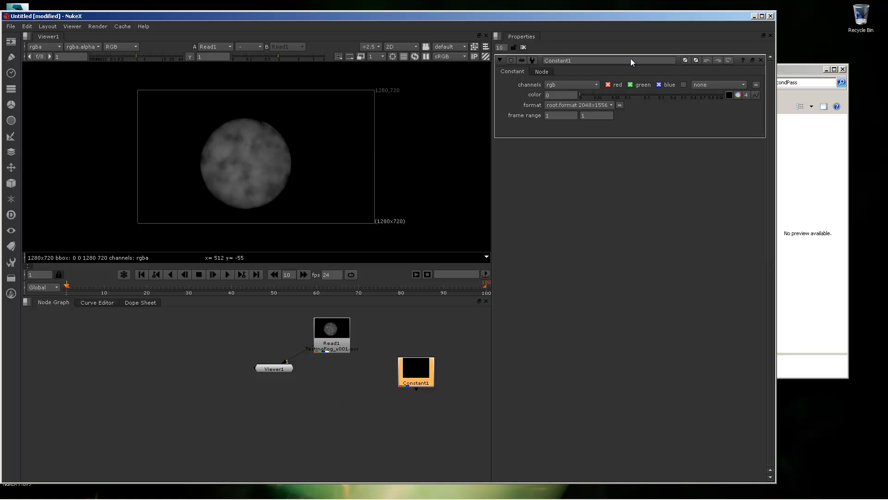
# Step: Make the Constant node's color red with a red value of 0.355 and move the node closer to the Read node
pyautogui.click(735, 95)
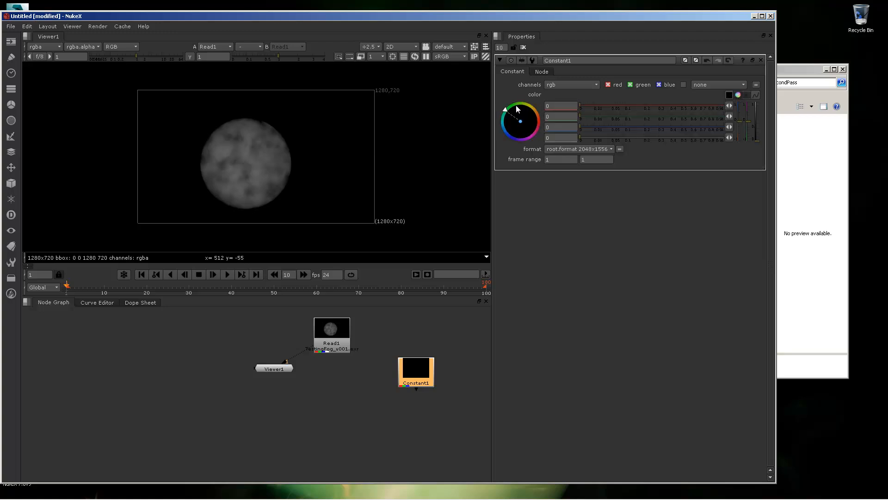
pyautogui.click(577, 106)
pyautogui.moveTo(581, 107); pyautogui.dragTo(666, 105)
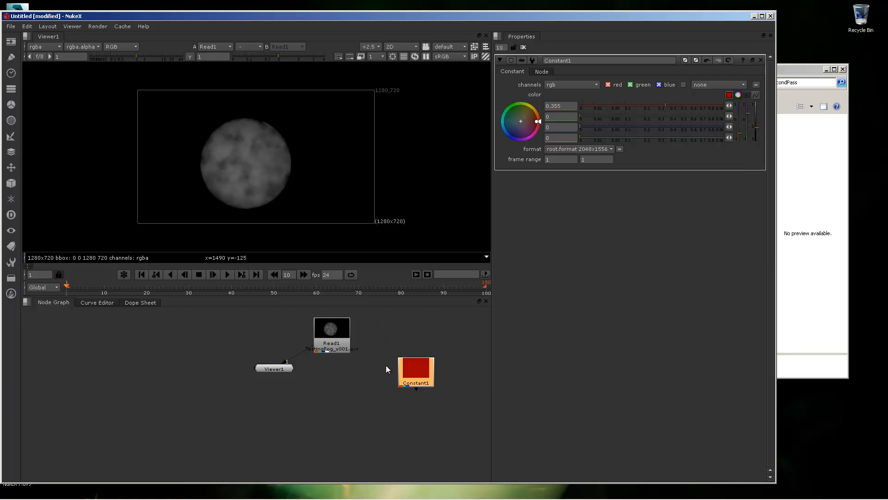
pyautogui.moveTo(418, 362); pyautogui.dragTo(407, 360)
# Step: Add a Copy node with the fog Read in input A and the Constant in input B, and show it in the Viewer
pyautogui.click(336, 381)
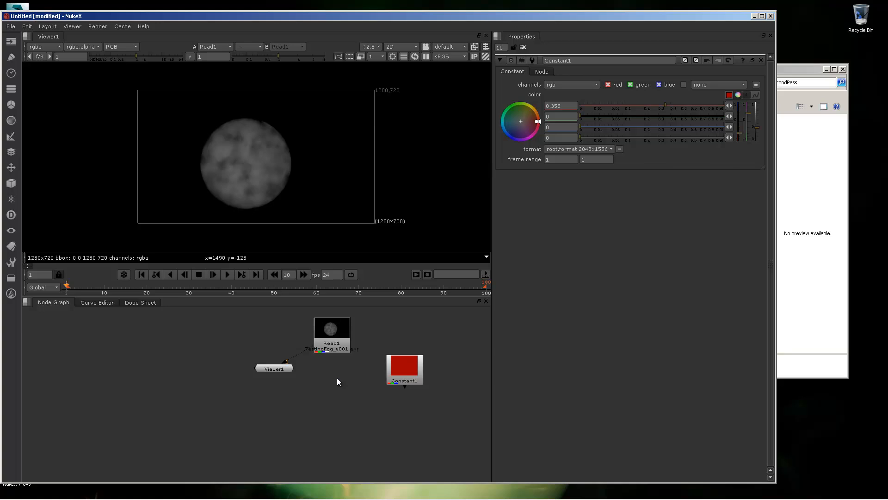
pyautogui.press('k')
pyautogui.moveTo(327, 363); pyautogui.dragTo(396, 368)
pyautogui.moveTo(342, 379); pyautogui.dragTo(337, 376)
pyautogui.press('1')
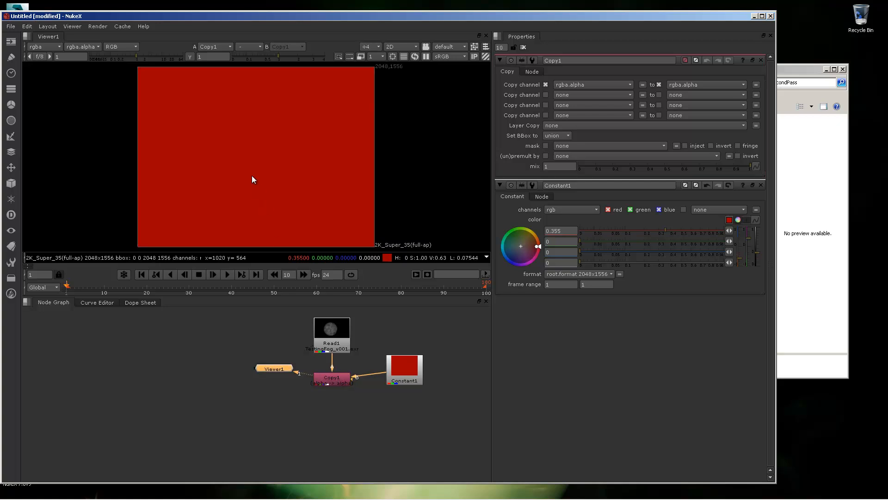
# Step: Inspect the Copy node's alpha channel in the Viewer
pyautogui.press('Right')
pyautogui.scroll(-2, 272, 129)
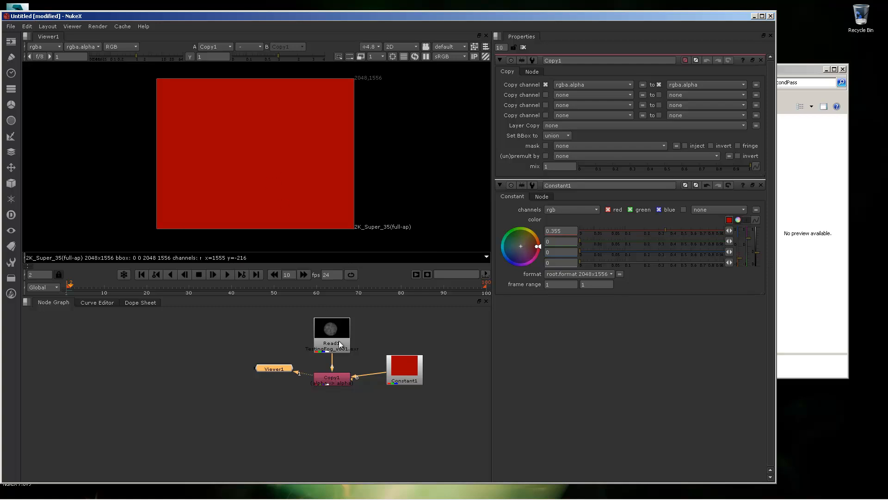
pyautogui.press('a')
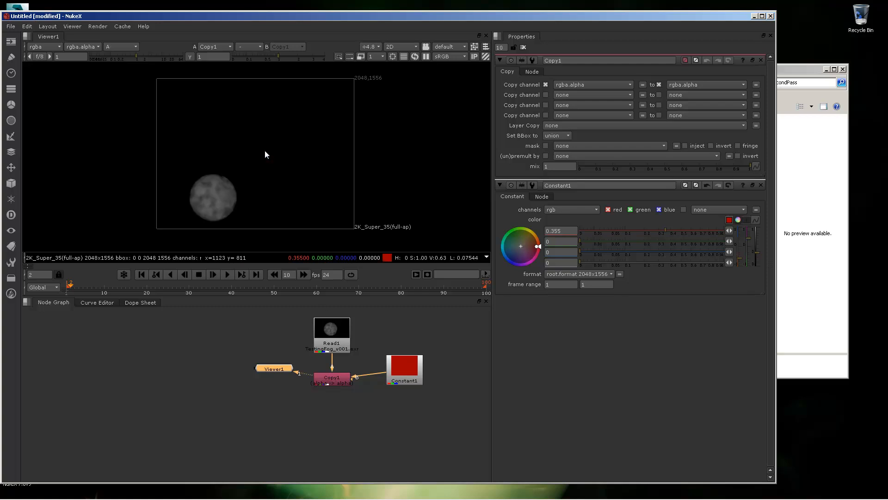
# Step: Check the fog Read node's format and set the project's full size format to the matching 1280x720
pyautogui.click(341, 324)
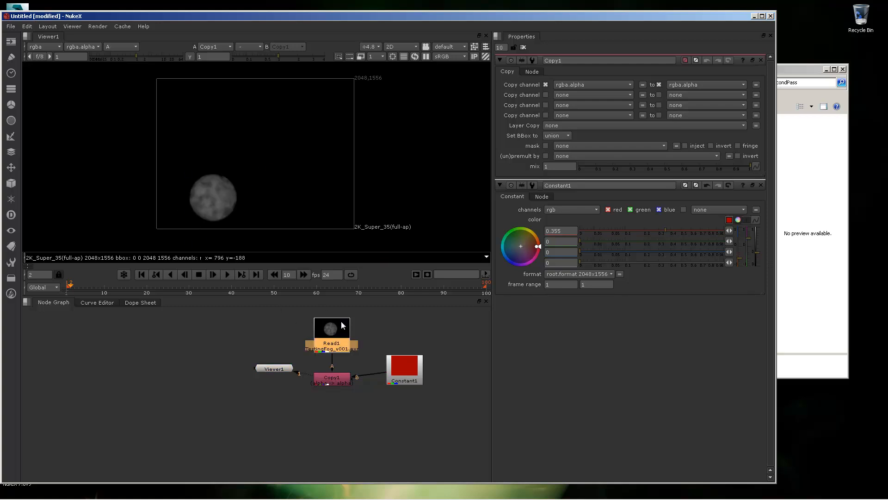
pyautogui.doubleClick(342, 326)
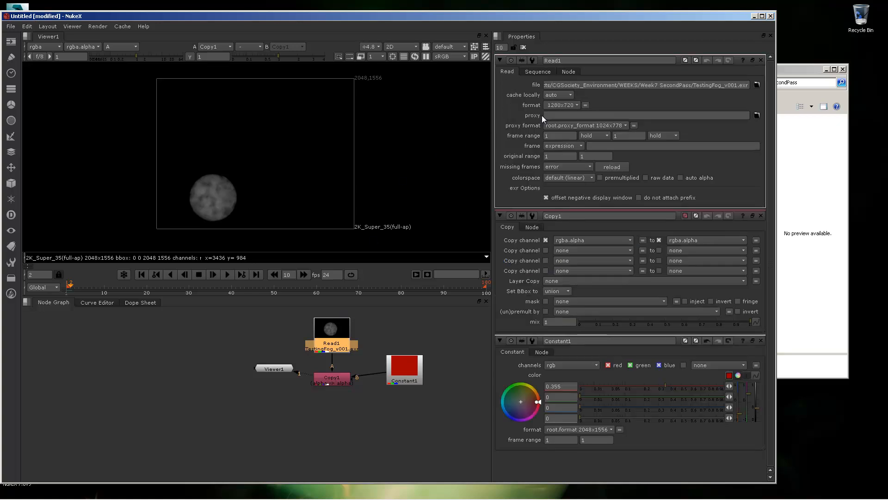
pyautogui.click(374, 327)
pyautogui.moveTo(373, 334); pyautogui.dragTo(356, 357, button='middle')
pyautogui.press('s')
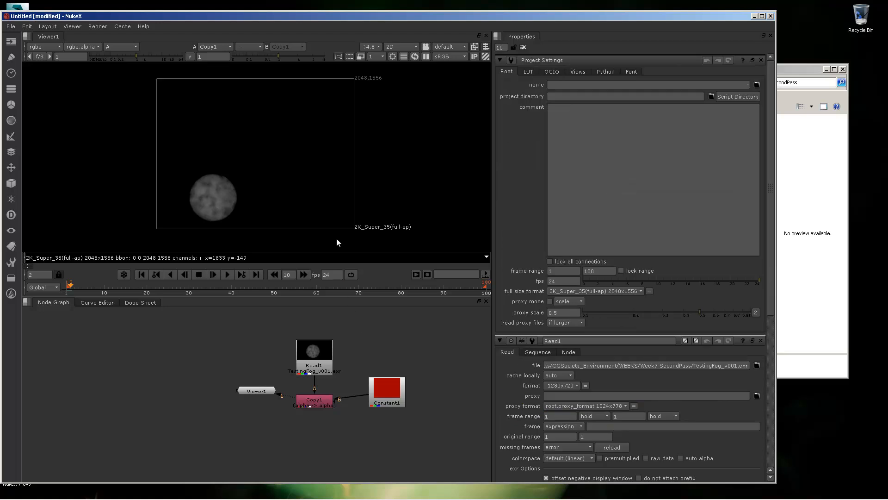
pyautogui.click(594, 291)
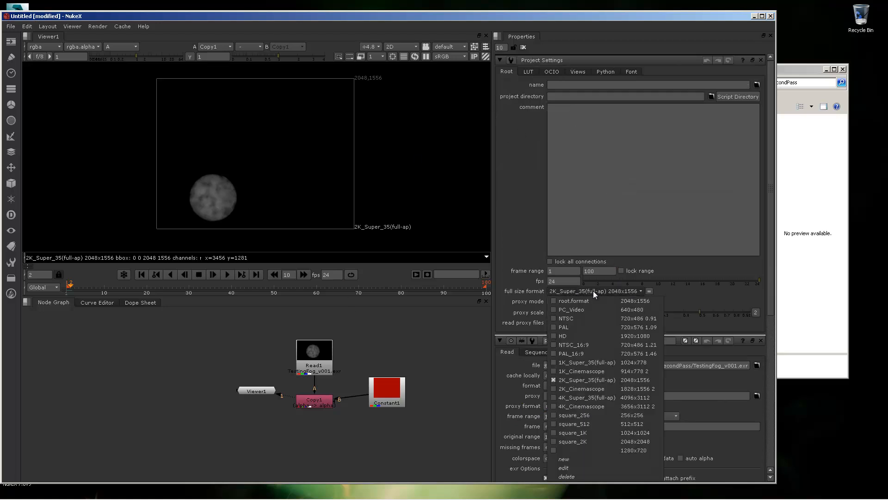
pyautogui.click(626, 447)
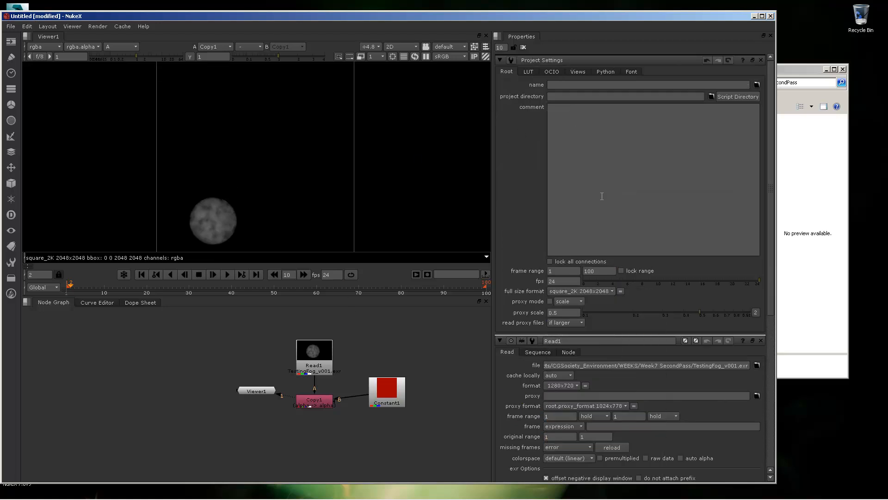
pyautogui.click(589, 290)
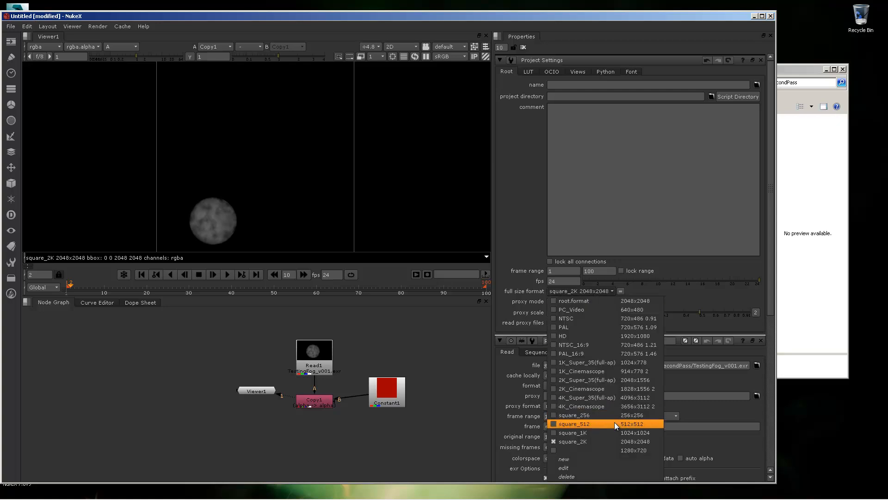
pyautogui.click(630, 450)
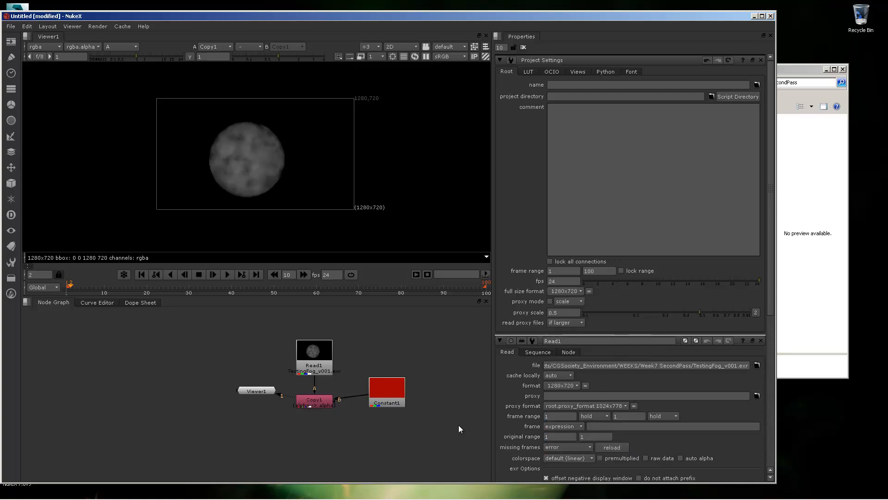
# Step: Check the Constant node's format and the Copy node's channel settings, with the Copy node shown in the Viewer
pyautogui.doubleClick(390, 388)
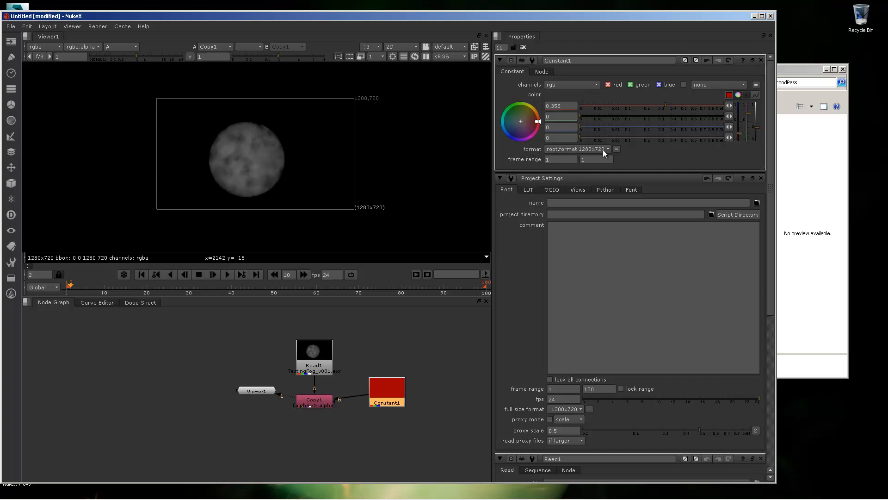
pyautogui.click(313, 403)
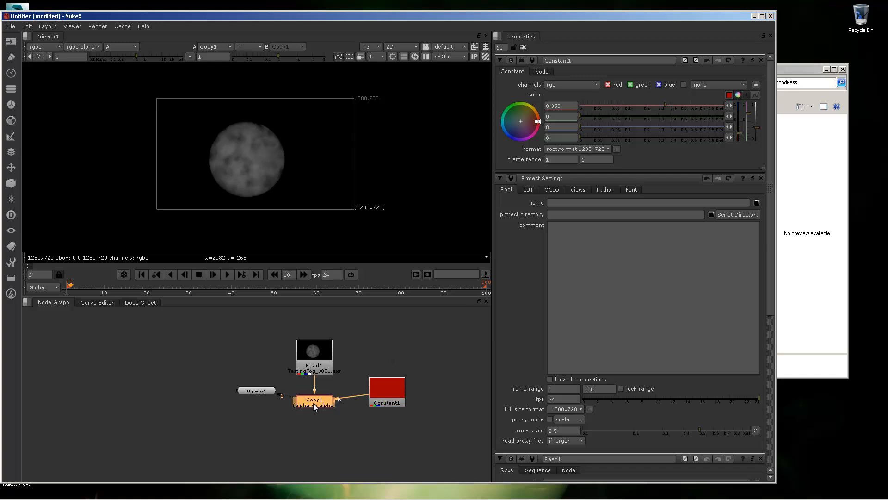
pyautogui.doubleClick(313, 404)
pyautogui.press('1')
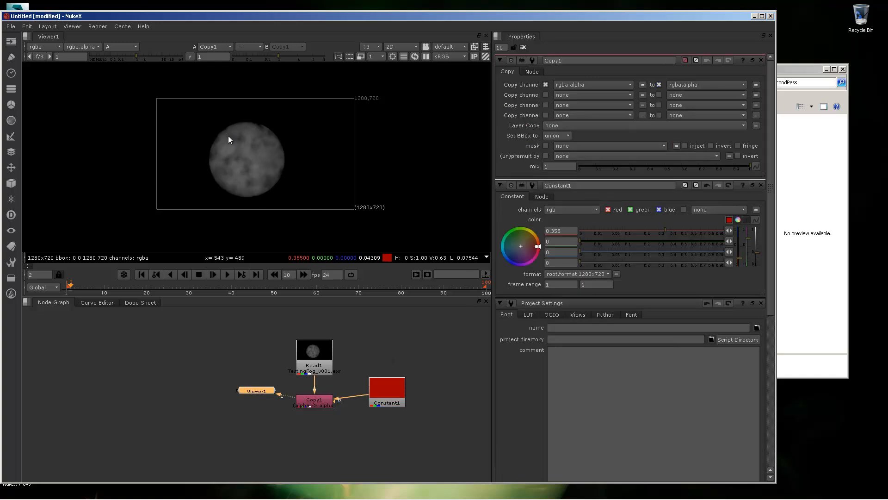
# Step: Compare the Copy node's alpha channel with its RGB color in the Viewer
pyautogui.press('Tab')
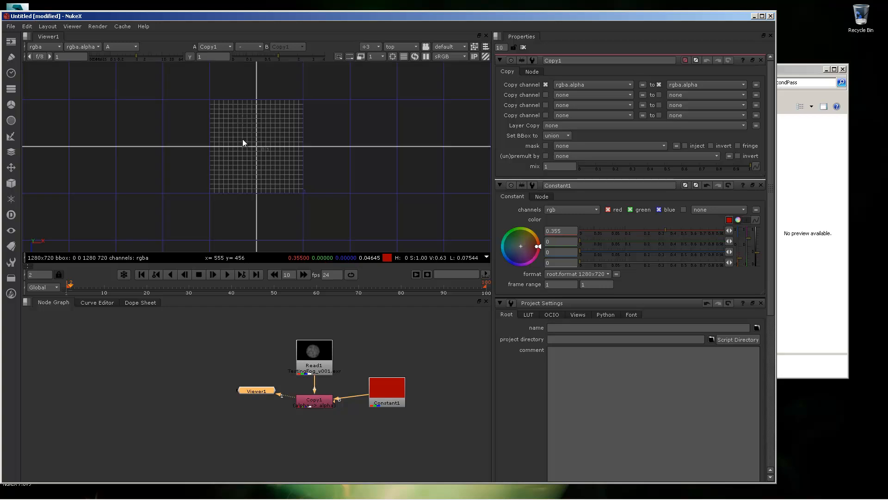
pyautogui.press('Tab')
pyautogui.press('a')
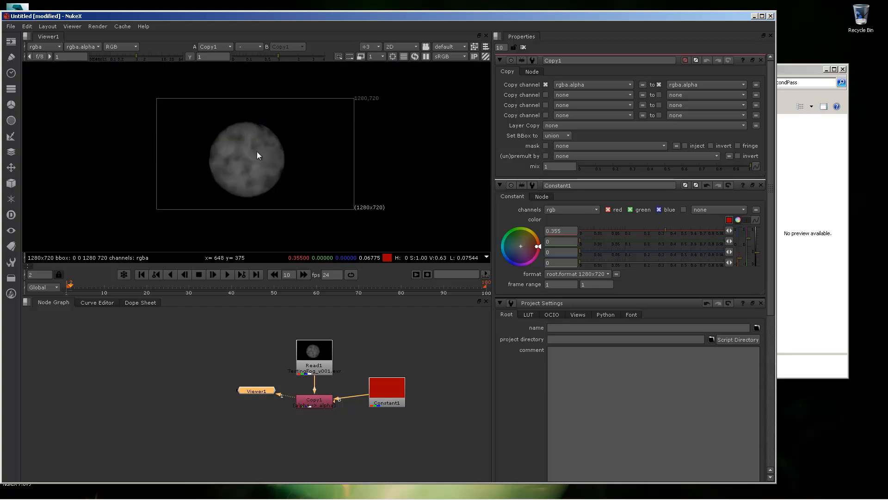
pyautogui.press('a')
pyautogui.press('a')
pyautogui.press('a')
pyautogui.press('a')
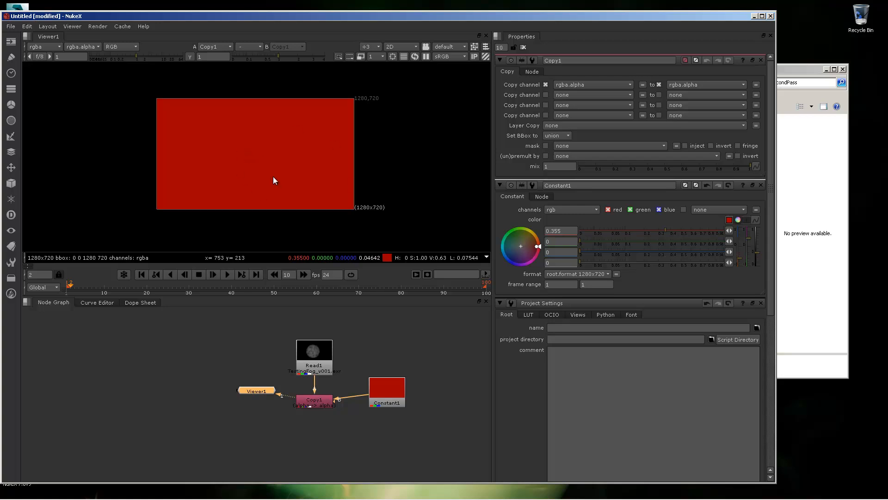
pyautogui.moveTo(273, 179); pyautogui.dragTo(306, 174, button='middle')
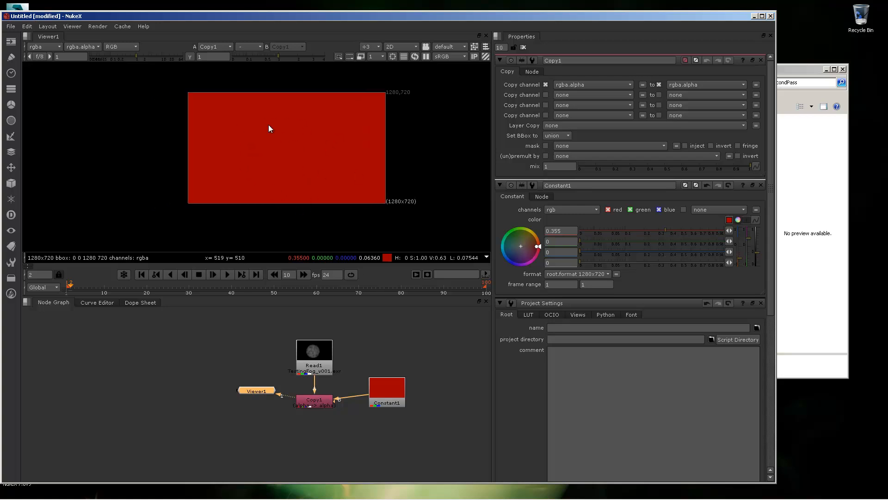
pyautogui.press('a')
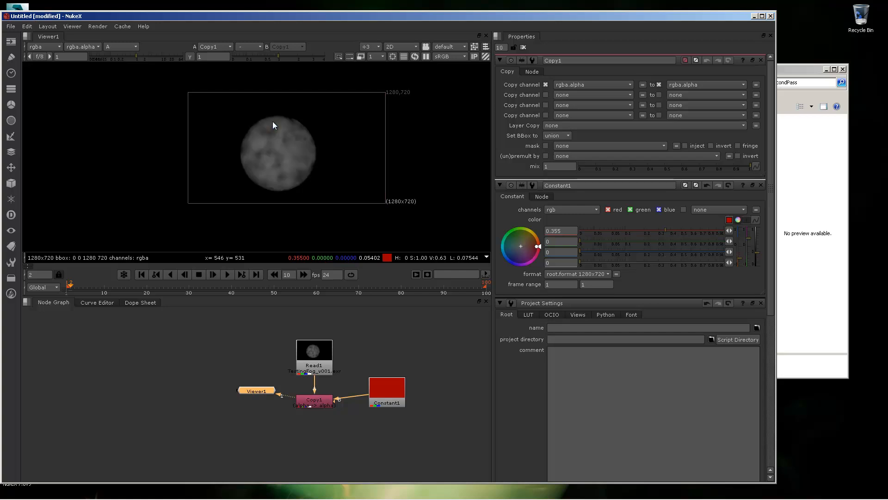
pyautogui.press('y')
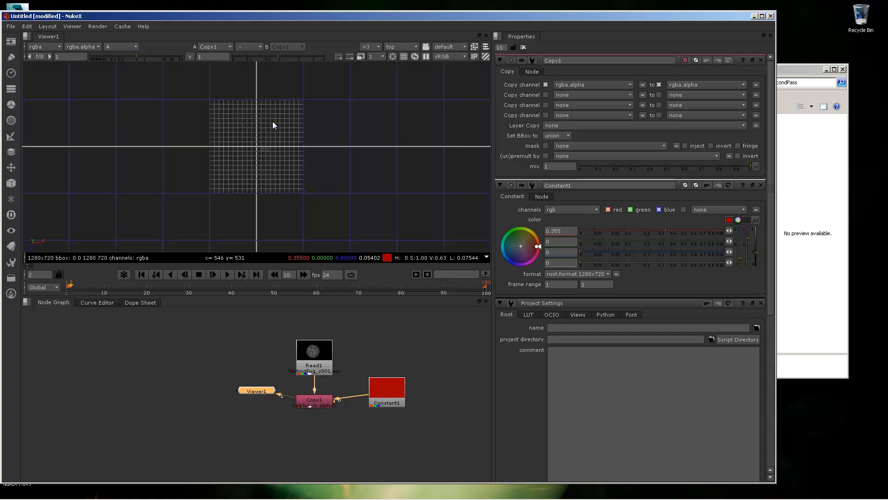
pyautogui.press('Tab')
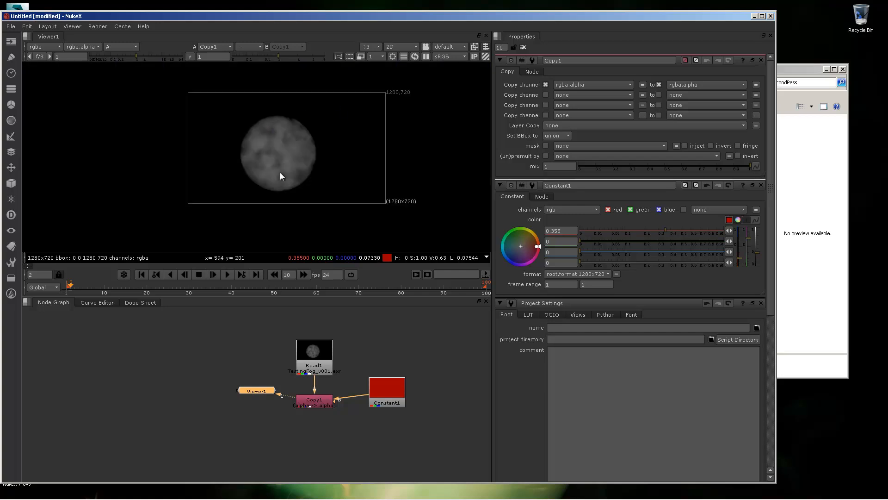
pyautogui.press('a')
pyautogui.moveTo(312, 168); pyautogui.dragTo(297, 186, button='middle')
pyautogui.scroll(1, 299, 157)
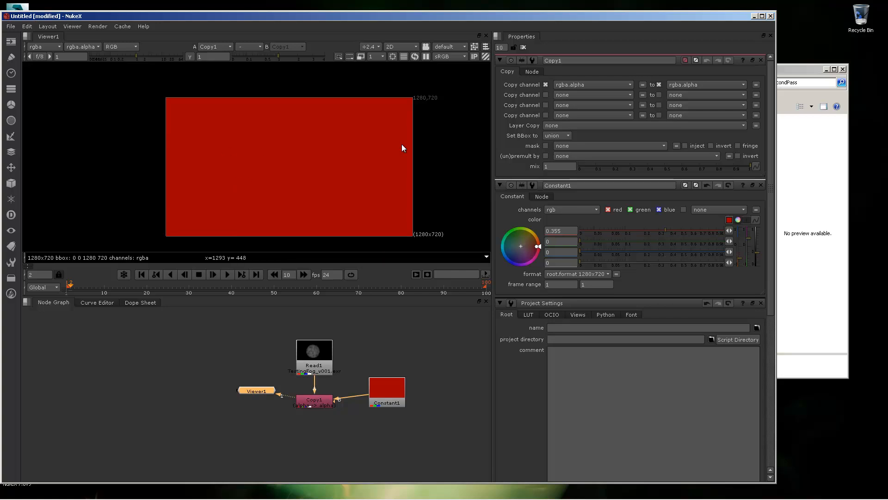
pyautogui.moveTo(338, 163); pyautogui.dragTo(330, 154, button='middle')
# Step: Add a Premult node after the Copy node and show it in the Viewer
pyautogui.click(319, 432)
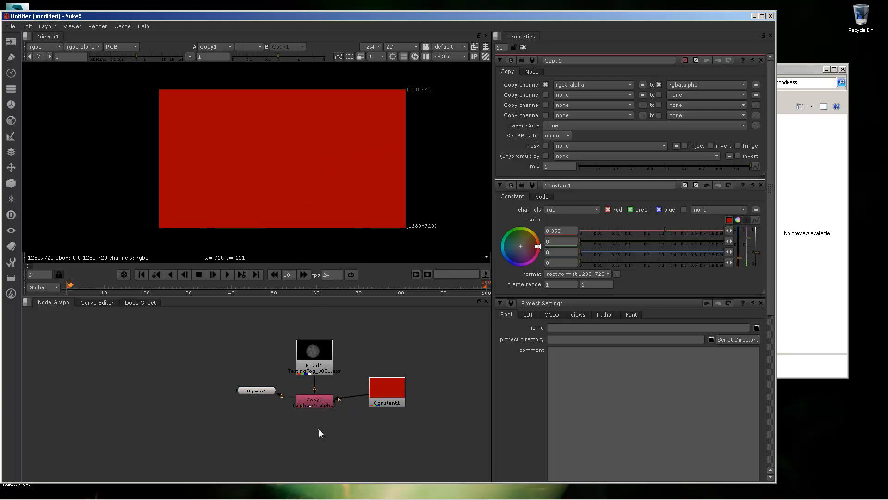
pyautogui.press('Tab')
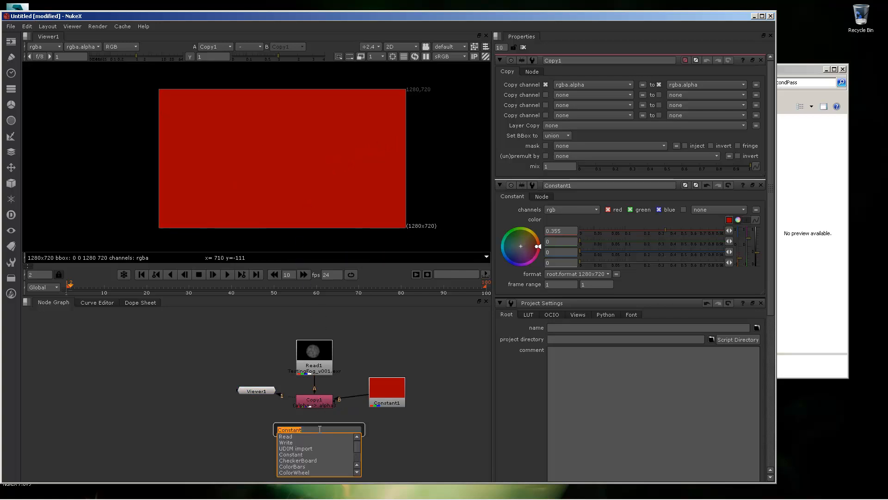
pyautogui.press('BackSpace')
pyautogui.write('pre')
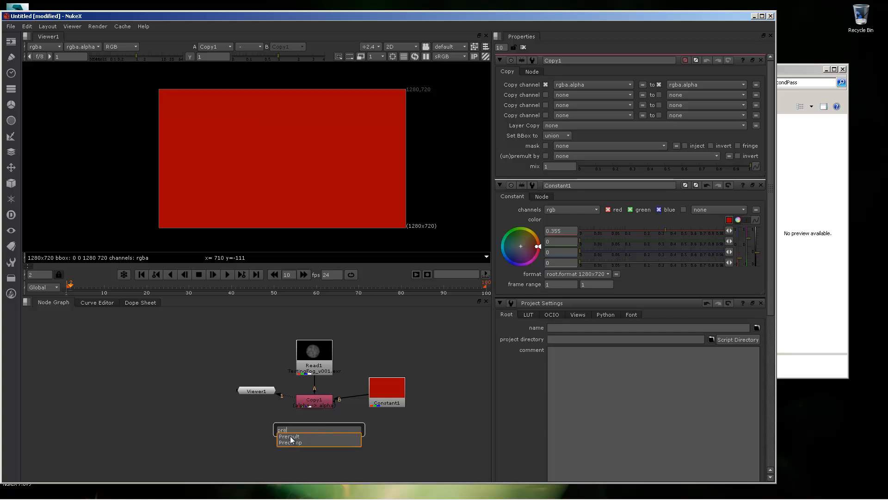
pyautogui.click(291, 437)
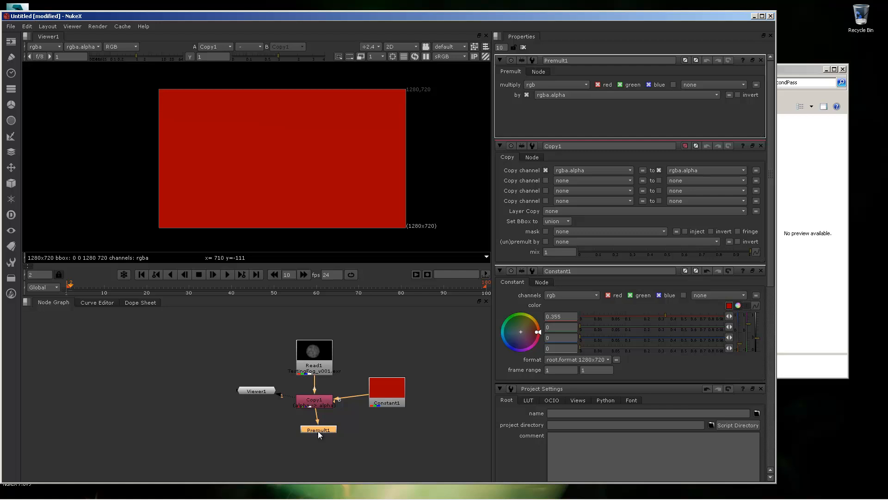
pyautogui.press('1')
pyautogui.scroll(3, 272, 150)
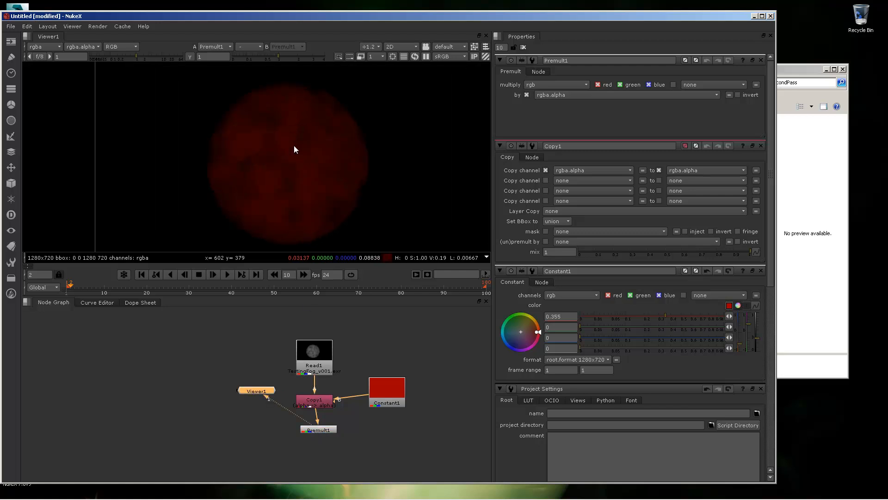
pyautogui.moveTo(291, 152); pyautogui.dragTo(275, 140, button='middle')
pyautogui.scroll(3, 324, 160)
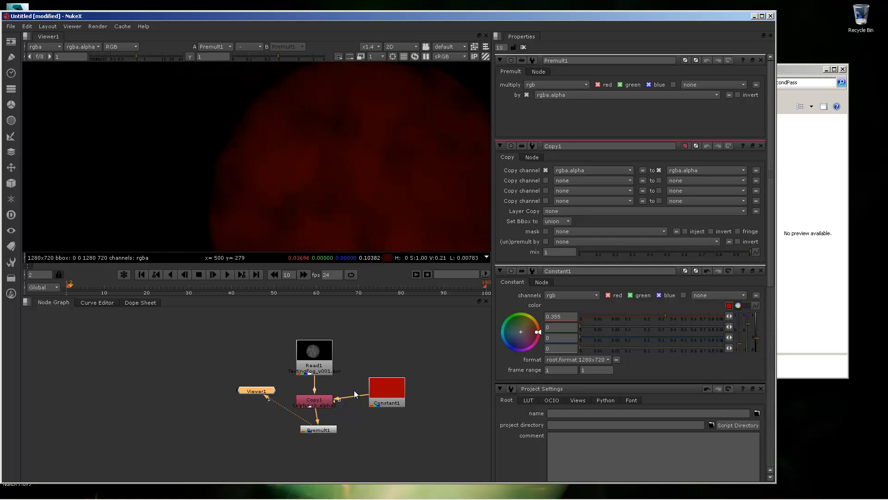
# Step: Align the Constant node level with the Copy node, move the Read node farther above it, and reposition the program window
pyautogui.moveTo(383, 391); pyautogui.dragTo(395, 399)
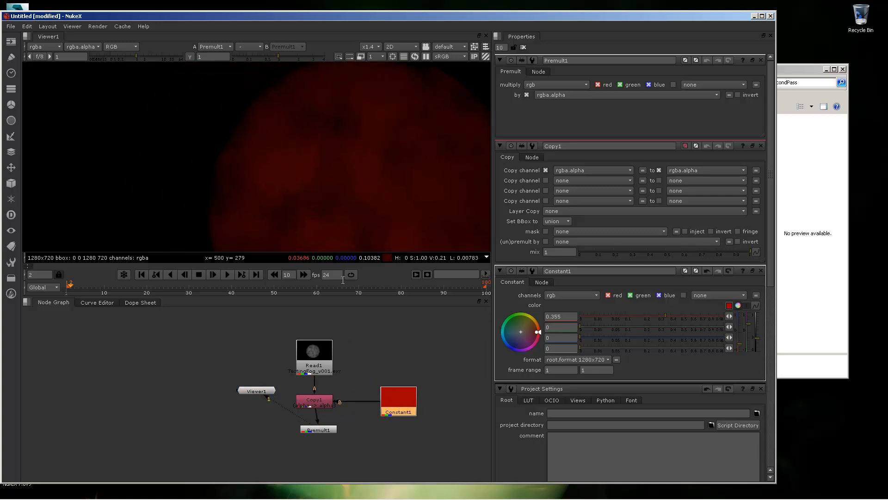
pyautogui.moveTo(381, 183); pyautogui.dragTo(291, 160, button='middle')
pyautogui.scroll(-2, 362, 172)
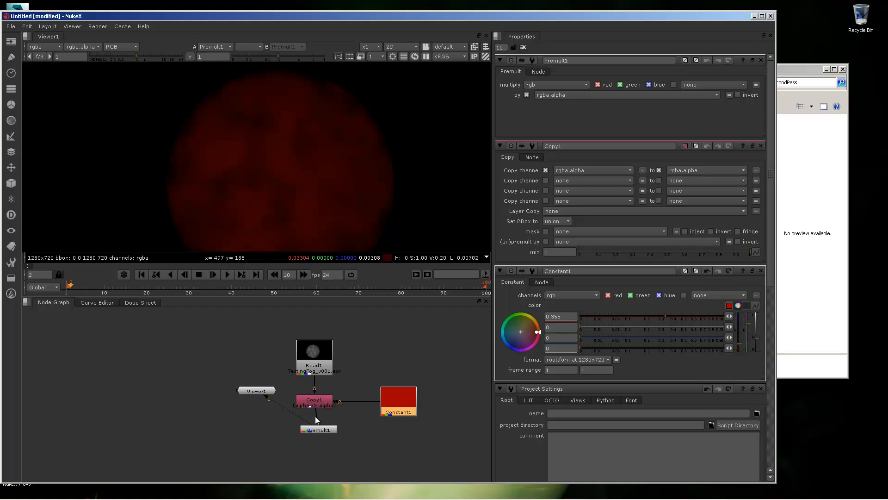
pyautogui.moveTo(317, 366); pyautogui.dragTo(315, 341)
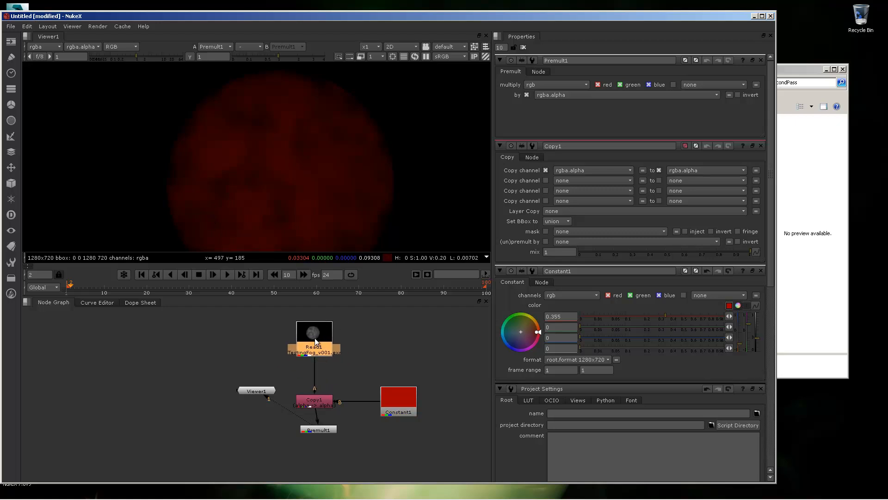
pyautogui.scroll(-5, 356, 162)
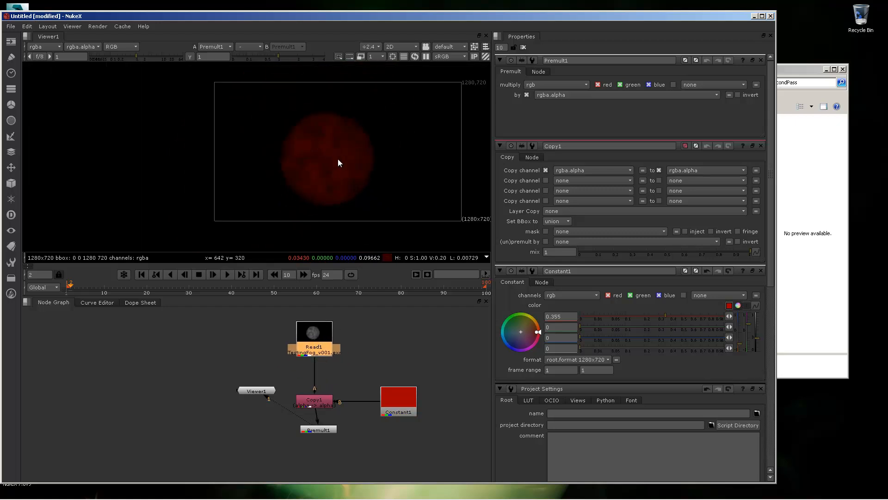
pyautogui.moveTo(338, 162); pyautogui.dragTo(227, 153, button='middle')
pyautogui.scroll(-1, 227, 153)
pyautogui.moveTo(423, 15); pyautogui.dragTo(423, 14)
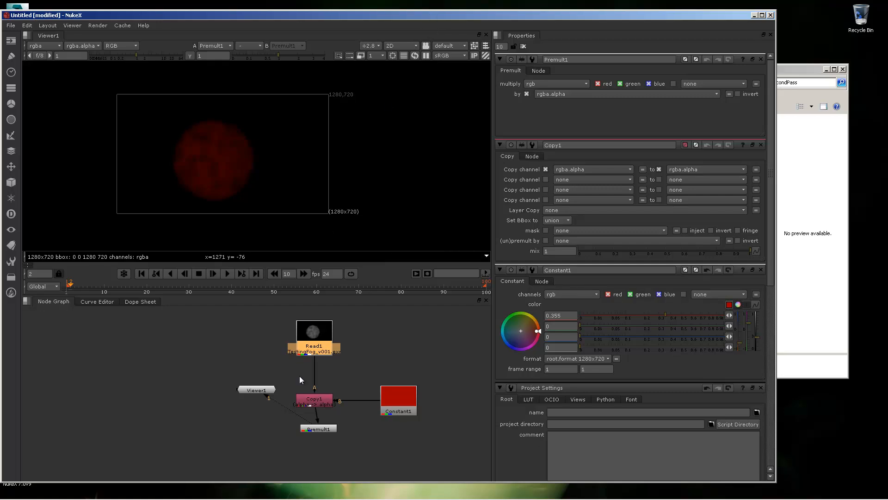
pyautogui.moveTo(364, 369); pyautogui.dragTo(353, 378, button='middle')
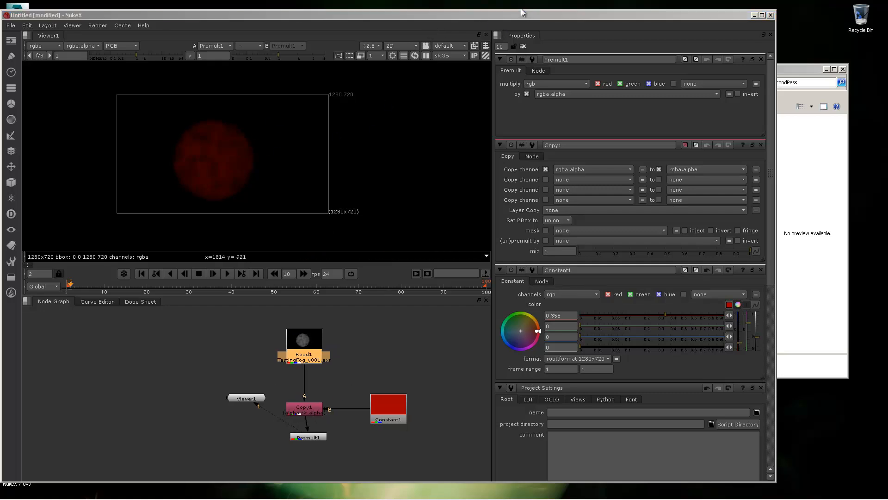
pyautogui.moveTo(475, 13); pyautogui.dragTo(499, 4)
# Step: Change the Constant node's color to blue with red 0.008243, green 0.158239 and blue 0.355
pyautogui.click(410, 401)
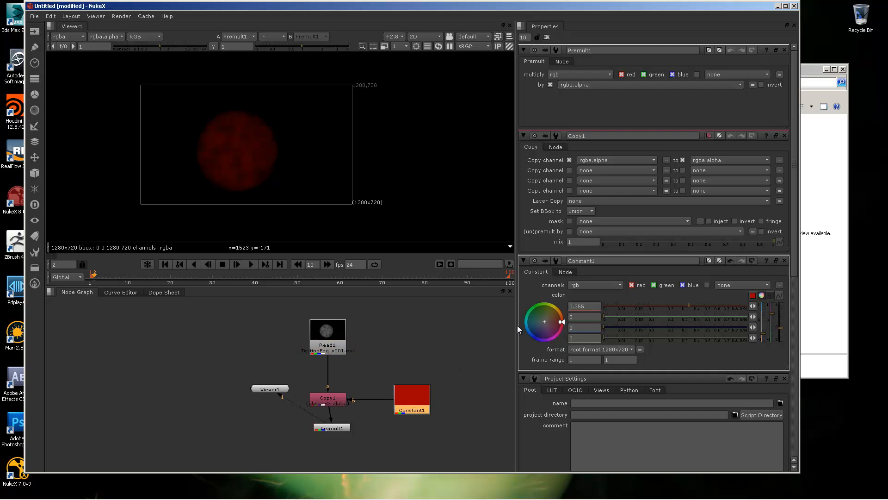
pyautogui.moveTo(531, 337); pyautogui.dragTo(537, 329)
pyautogui.scroll(3, 247, 145)
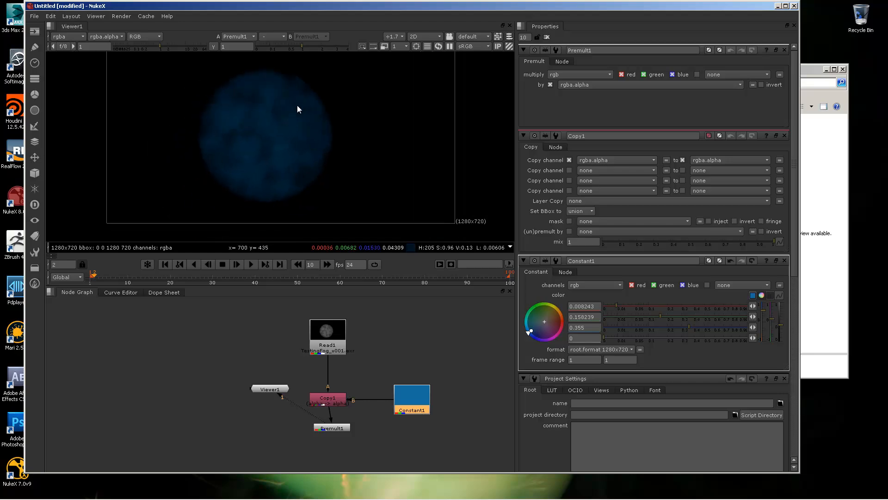
pyautogui.moveTo(377, 439); pyautogui.dragTo(458, 373, button='middle')
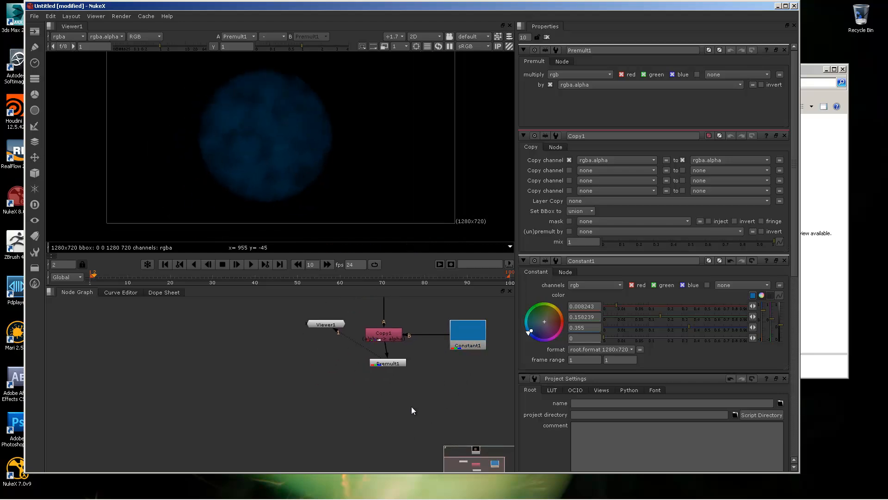
pyautogui.press('g')
pyautogui.press('o')
pyautogui.press('w')
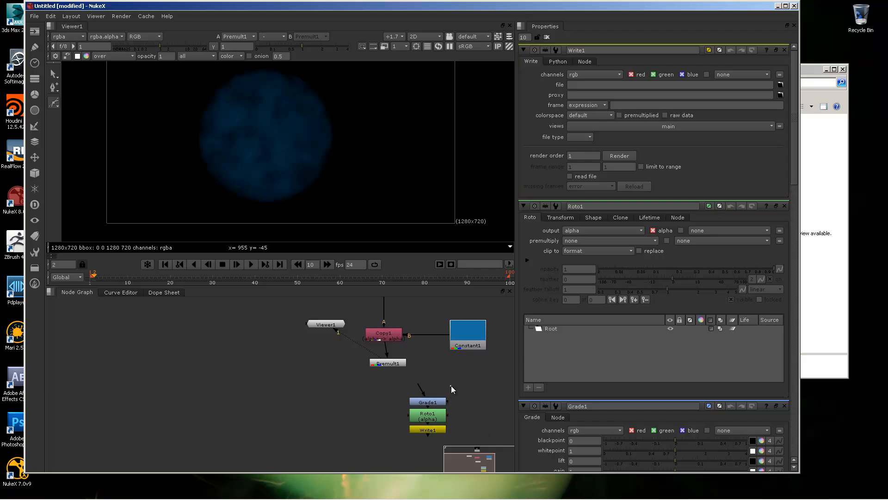
pyautogui.moveTo(451, 385); pyautogui.dragTo(409, 442)
pyautogui.moveTo(436, 392); pyautogui.dragTo(377, 409, button='middle')
pyautogui.press('Delete')
# Step: Add a Glow node after the Premult node and show its result in the Viewer
pyautogui.press('Tab')
pyautogui.write('glo')
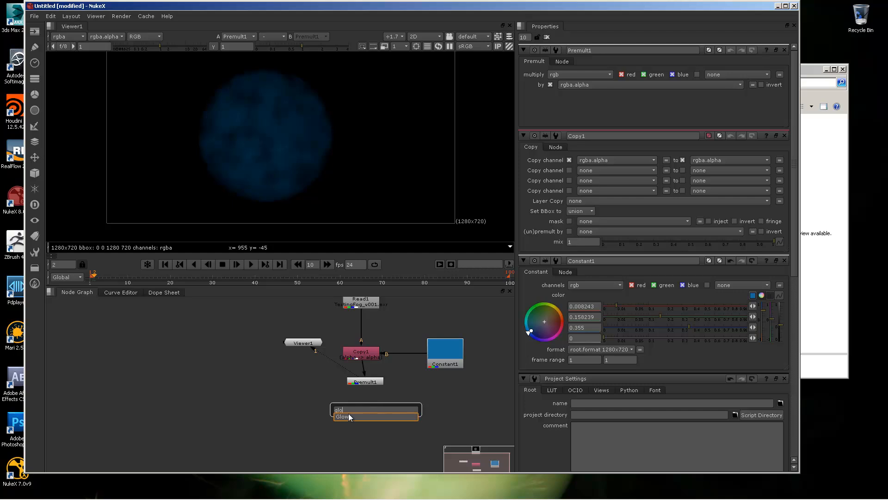
pyautogui.press('Return')
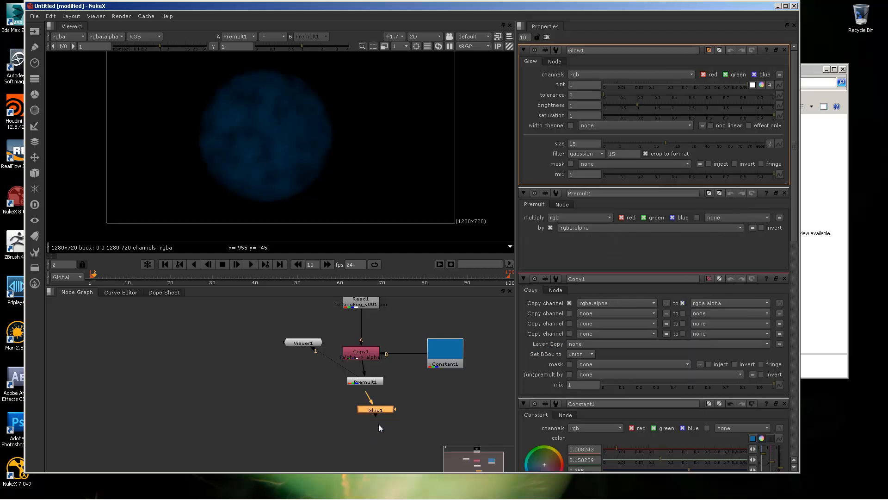
pyautogui.click(383, 411)
pyautogui.press('1')
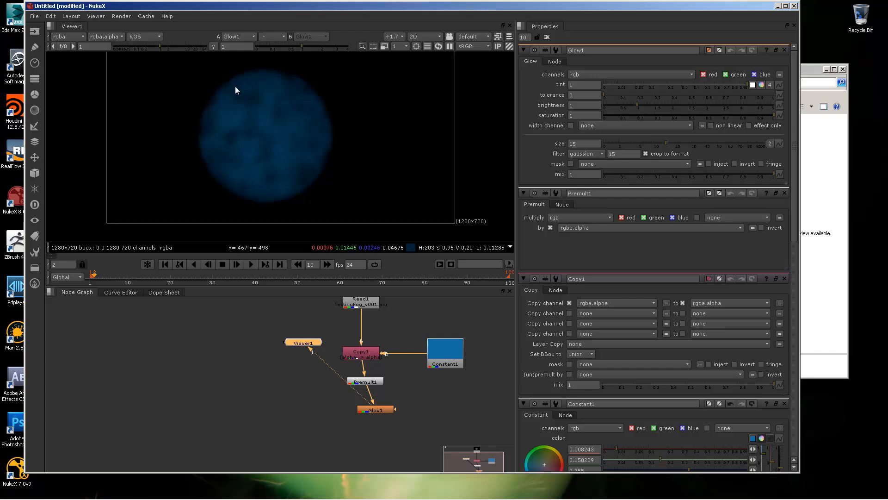
# Step: Tidy the node graph by moving the Glow node below the Copy node and shifting the Premult node, then reposition the program window
pyautogui.moveTo(427, 398); pyautogui.dragTo(376, 397, button='middle')
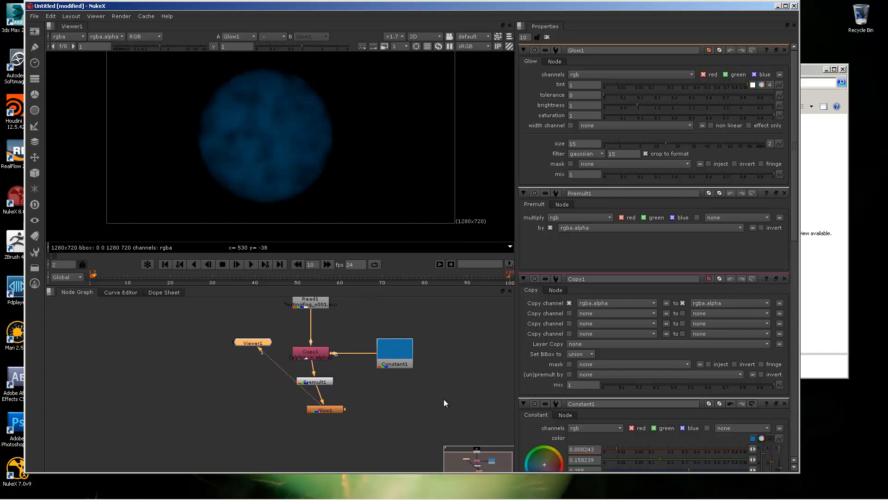
pyautogui.moveTo(330, 412)
pyautogui.mouseDown()
pyautogui.moveTo(307, 412)
pyautogui.moveTo(316, 415)
pyautogui.mouseUp()
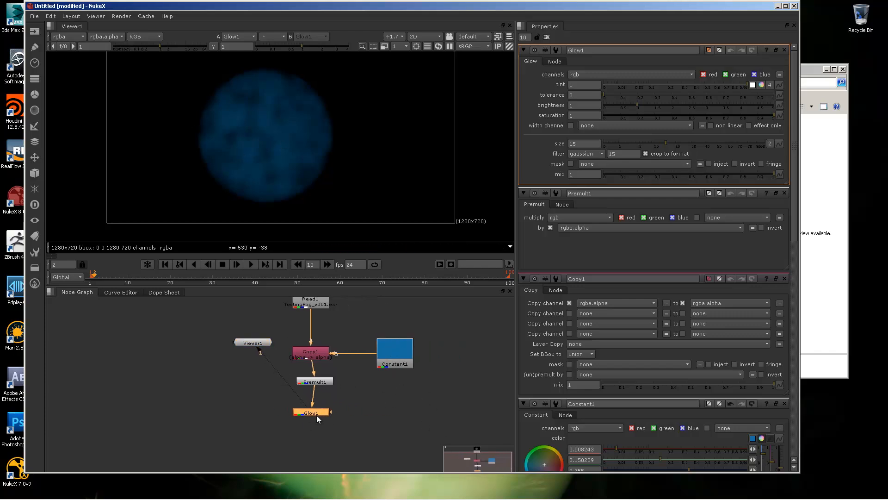
pyautogui.moveTo(314, 383); pyautogui.dragTo(303, 381)
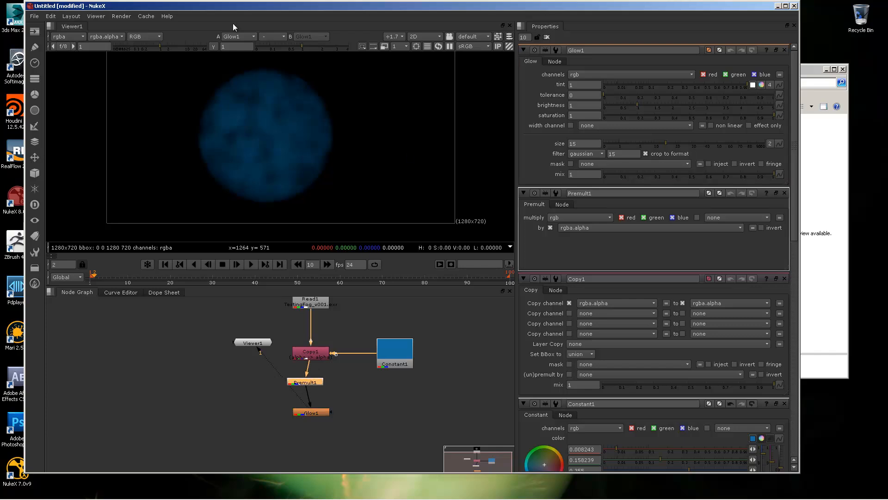
pyautogui.moveTo(164, 12); pyautogui.dragTo(188, 12)
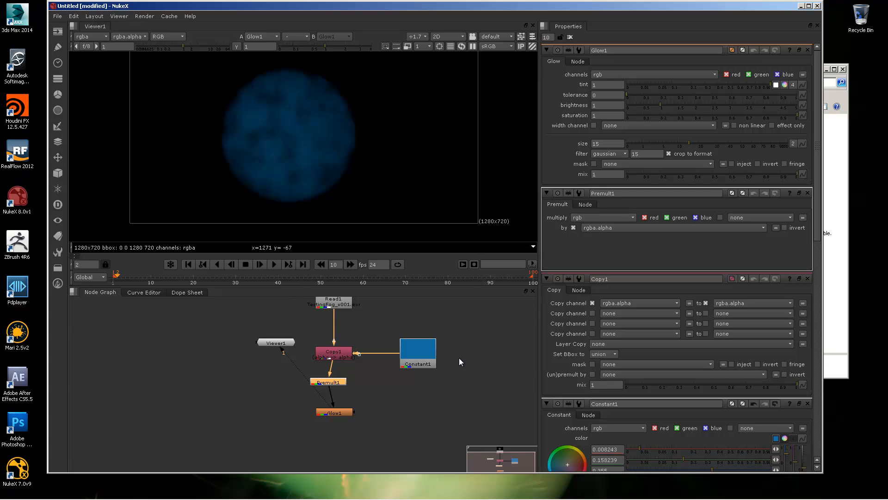
# Step: Switch to 3ds Max and open theOnion layer manager, placing its window clear of the sphere gizmo in the viewport
pyautogui.moveTo(248, 495)
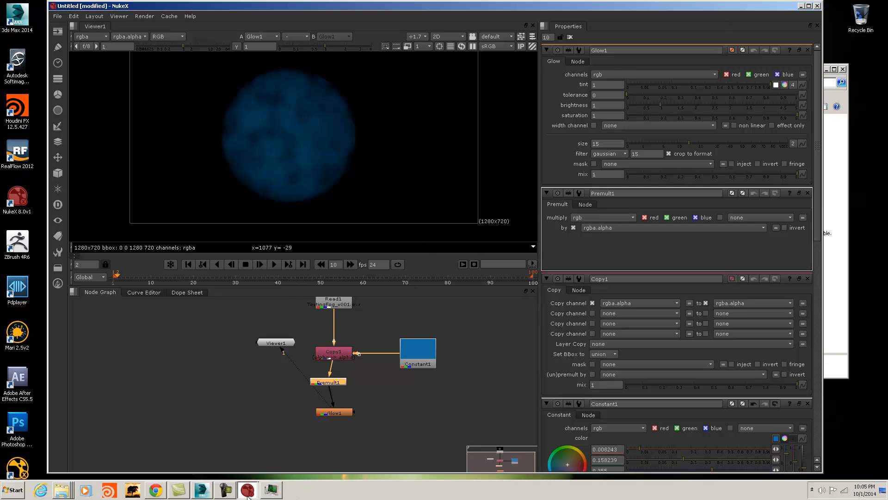
pyautogui.click(202, 489)
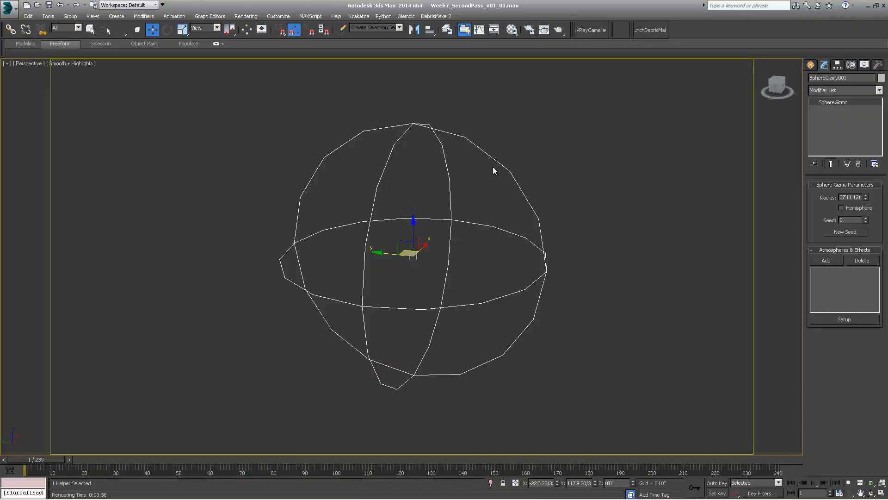
pyautogui.scroll(-10, 474, 230)
pyautogui.keyDown('alt'); pyautogui.moveTo(433, 222); pyautogui.dragTo(425, 268, button='middle'); pyautogui.keyUp('alt')
pyautogui.scroll(3, 424, 265)
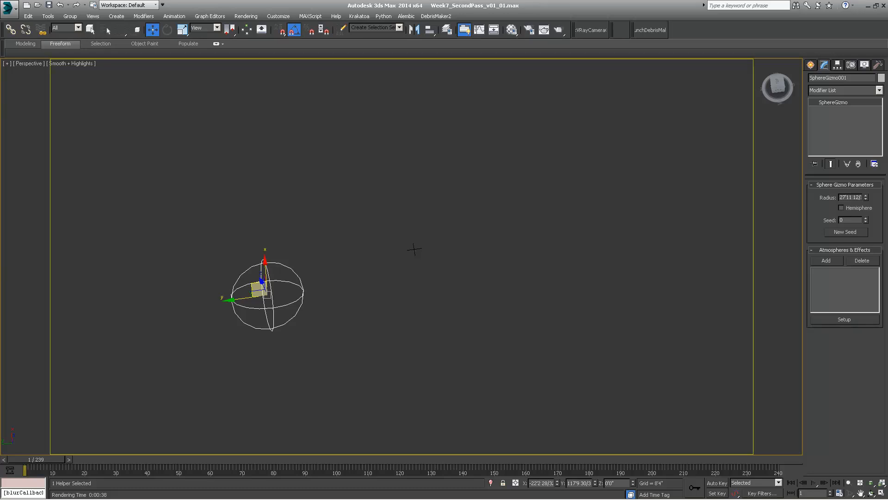
pyautogui.press('o')
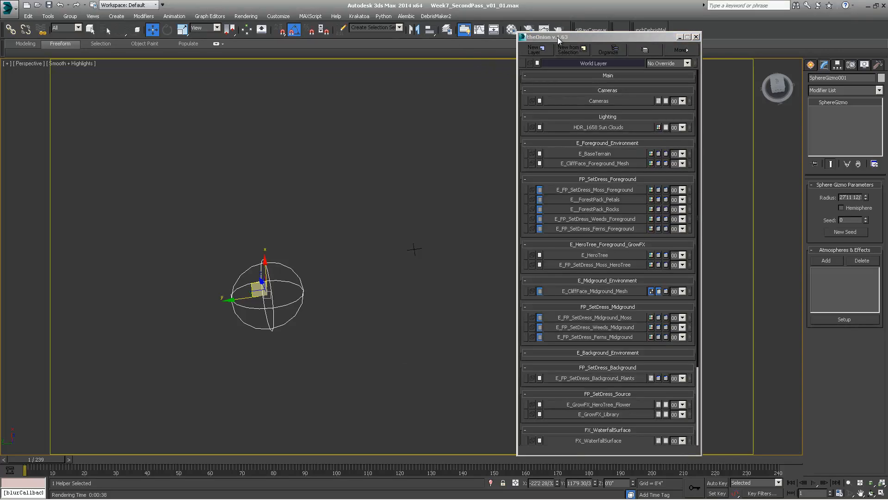
pyautogui.moveTo(557, 37); pyautogui.dragTo(591, 17)
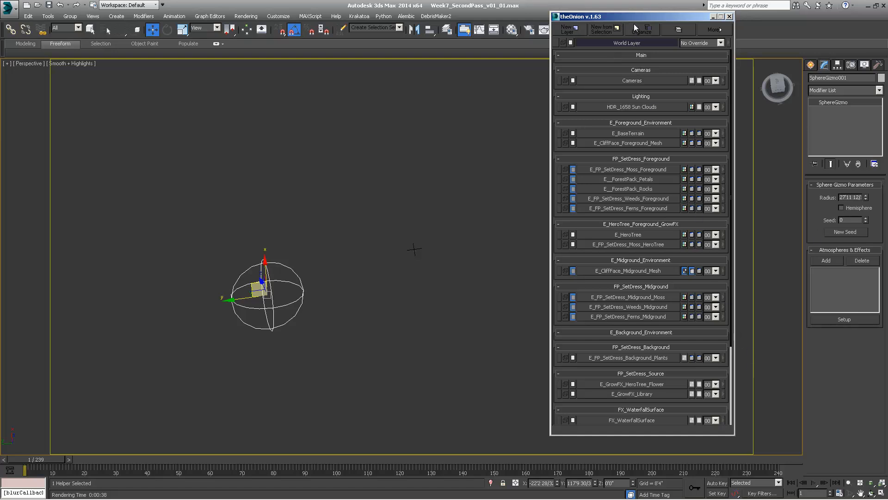
# Step: Delete the spherical atmosphere gizmo from the scene
pyautogui.click(811, 65)
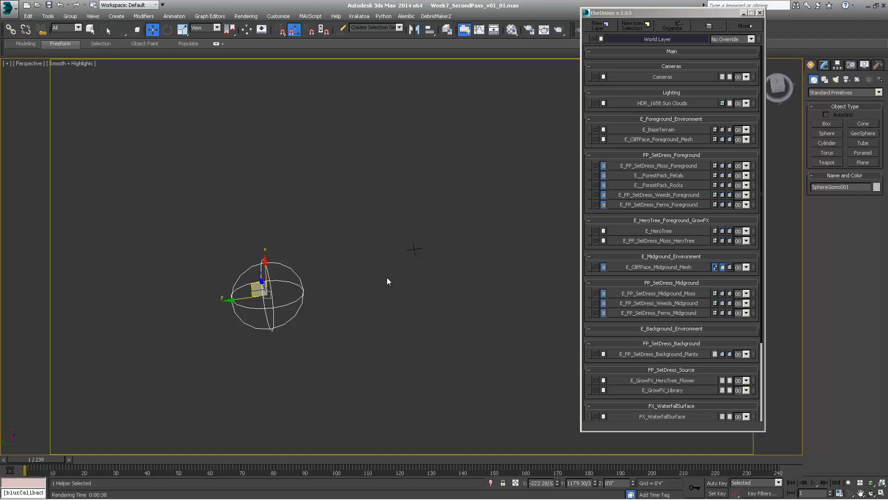
pyautogui.moveTo(443, 261); pyautogui.dragTo(354, 277, button='middle')
pyautogui.scroll(-5, 356, 277)
pyautogui.moveTo(293, 293); pyautogui.dragTo(304, 266, button='middle')
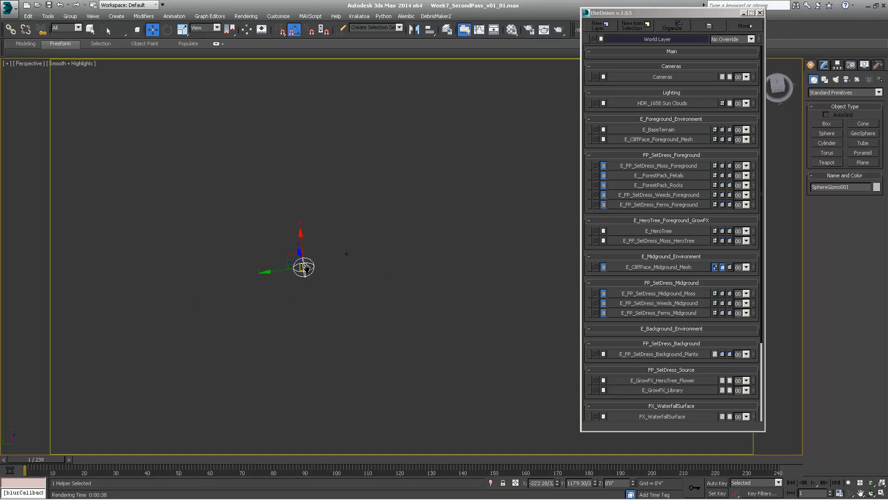
pyautogui.scroll(4, 305, 266)
pyautogui.press('Delete')
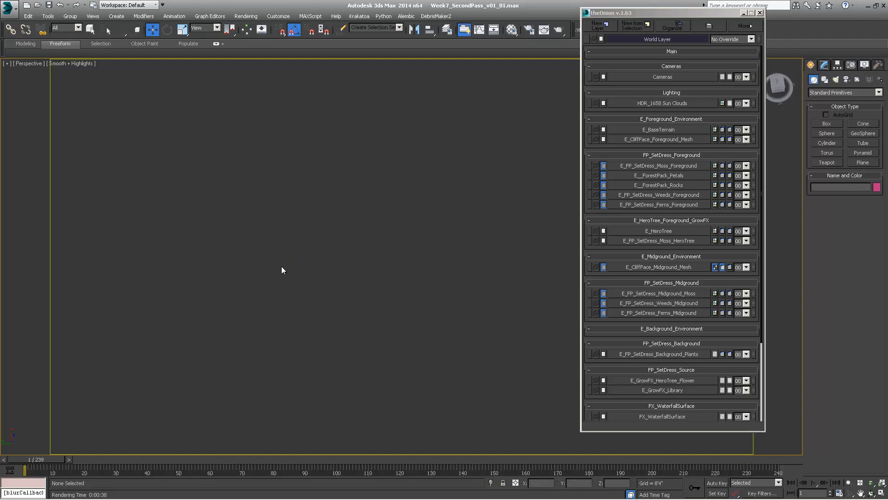
# Step: Show the E_BaseTerrain and E_CliffFace_Foreground_Mesh layers of the foreground environment in the viewport
pyautogui.moveTo(304, 266); pyautogui.dragTo(519, 257, button='middle')
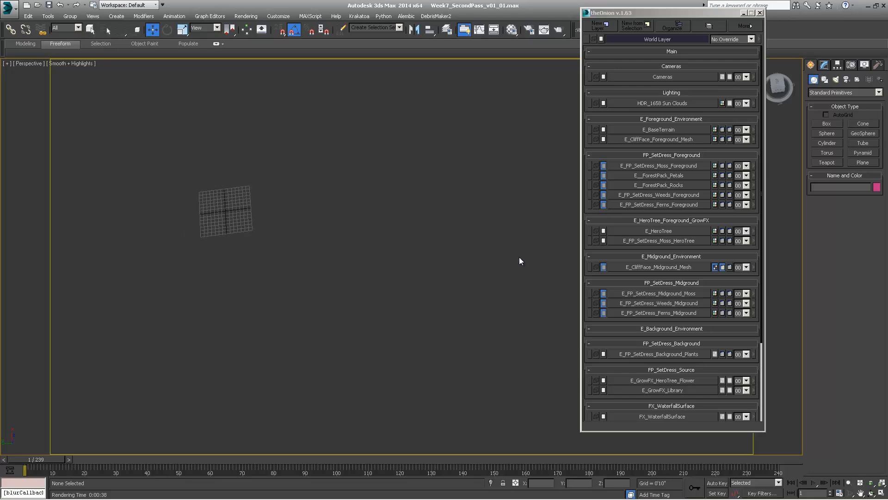
pyautogui.click(664, 129)
pyautogui.click(665, 138)
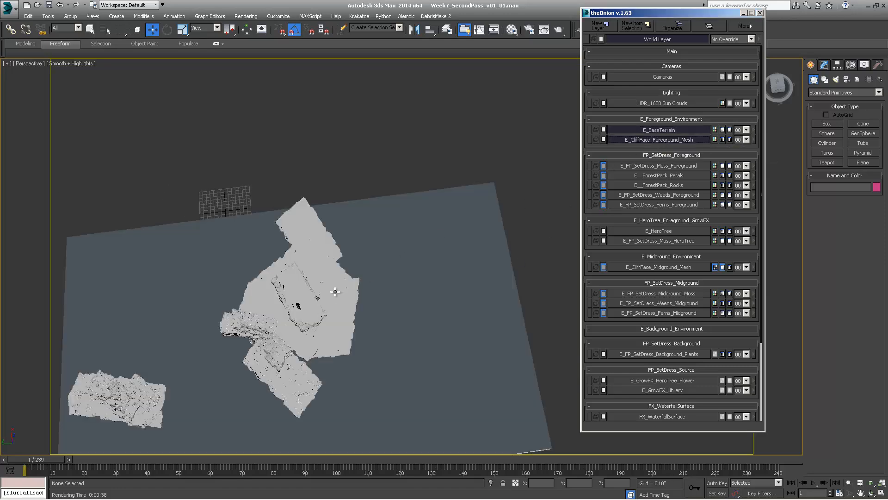
pyautogui.keyDown('alt'); pyautogui.moveTo(326, 279); pyautogui.dragTo(430, 232, button='middle'); pyautogui.keyUp('alt')
pyautogui.scroll(3, 357, 215)
pyautogui.scroll(-3, 357, 215)
pyautogui.keyDown('alt'); pyautogui.moveTo(354, 220); pyautogui.dragTo(495, 255, button='middle'); pyautogui.keyUp('alt')
pyautogui.scroll(3, 306, 251)
pyautogui.scroll(-3, 306, 251)
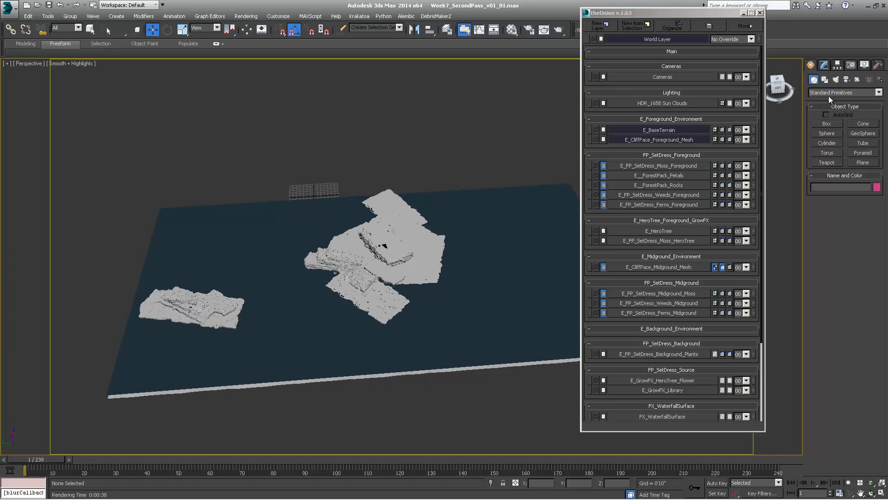
# Step: Create a new scene layer and name it FusionsWorksRender
pyautogui.moveTo(651, 12); pyautogui.dragTo(637, 13)
pyautogui.click(583, 26)
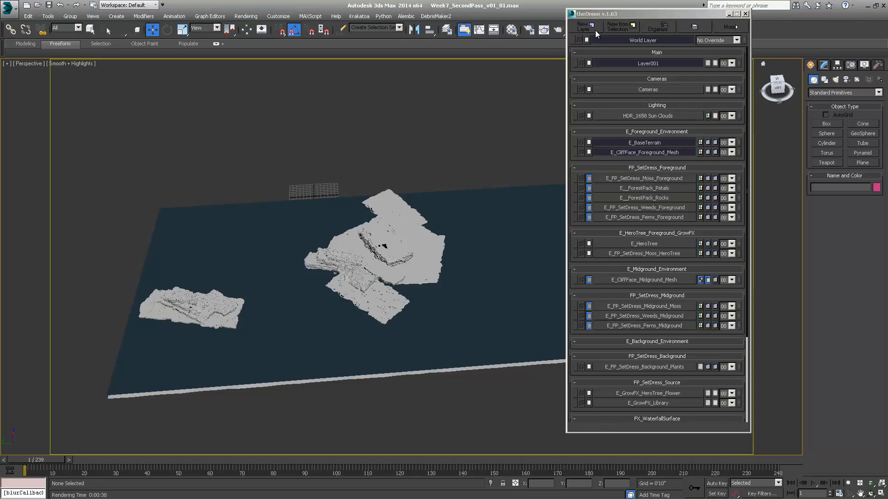
pyautogui.rightClick(634, 63)
pyautogui.moveTo(670, 66)
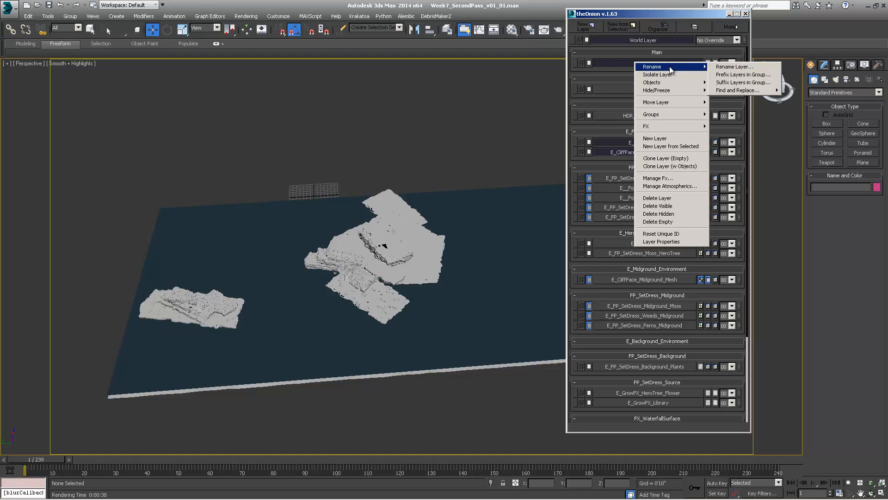
pyautogui.click(740, 68)
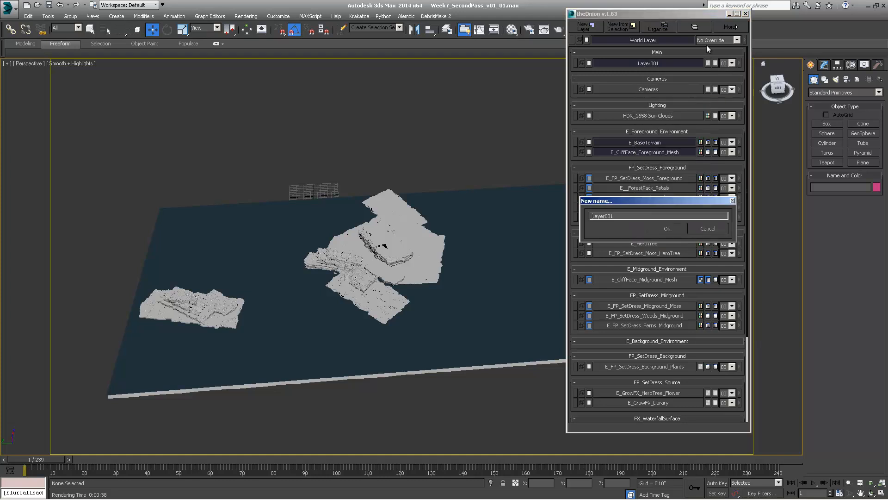
pyautogui.doubleClick(609, 217)
pyautogui.write('FusionsWorksRender')
pyautogui.click(667, 228)
# Step: Create a second new scene layer and name it ATM_Fume_GroundLow
pyautogui.click(584, 27)
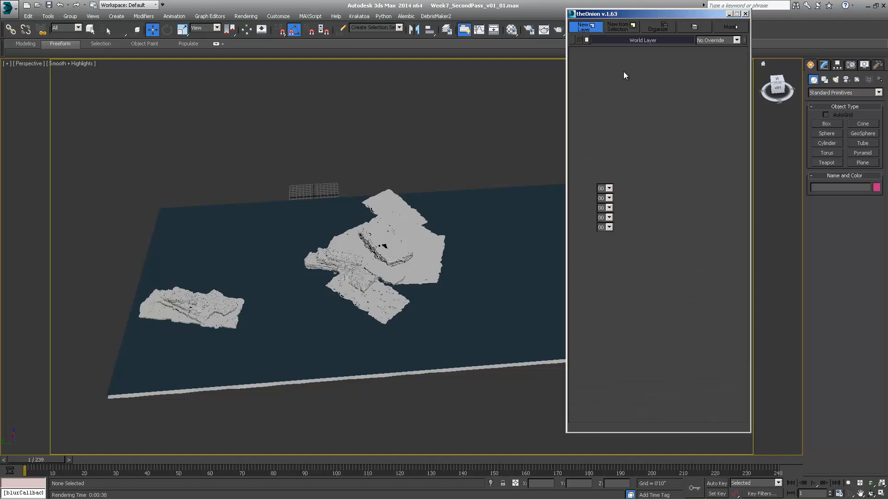
pyautogui.rightClick(647, 76)
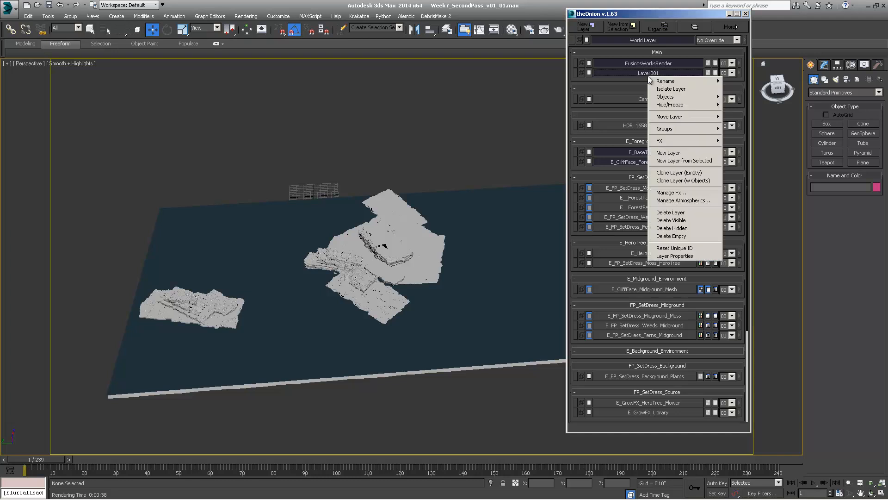
pyautogui.moveTo(667, 83)
pyautogui.click(746, 81)
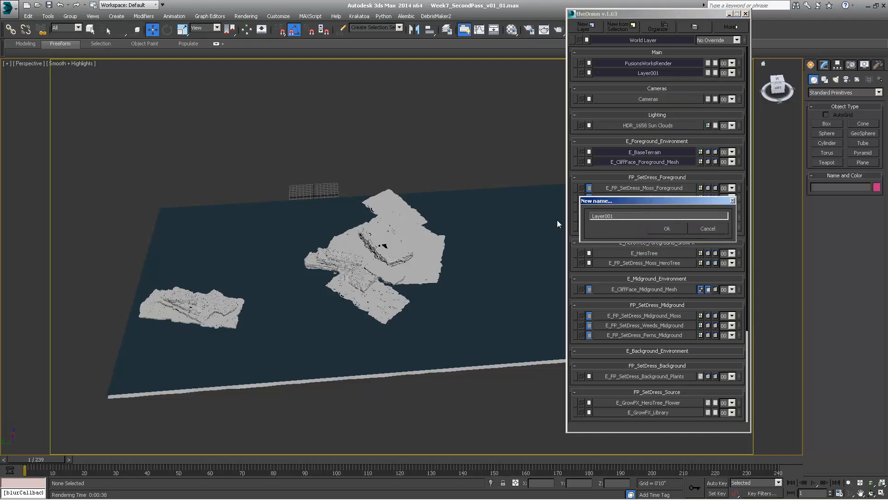
pyautogui.write('ATM_Fume_GroundLow')
pyautogui.click(664, 228)
# Step: Add a new layer group named ATM_FumeFX in the layer organizer
pyautogui.click(656, 26)
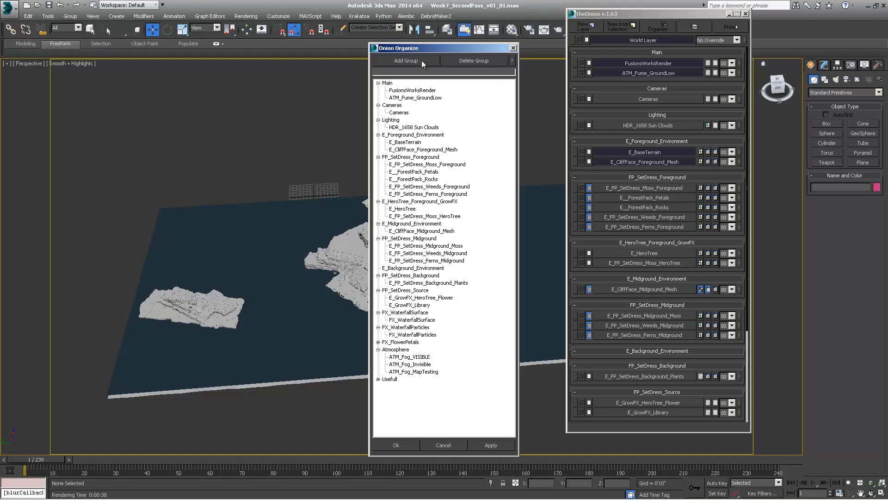
pyautogui.click(421, 60)
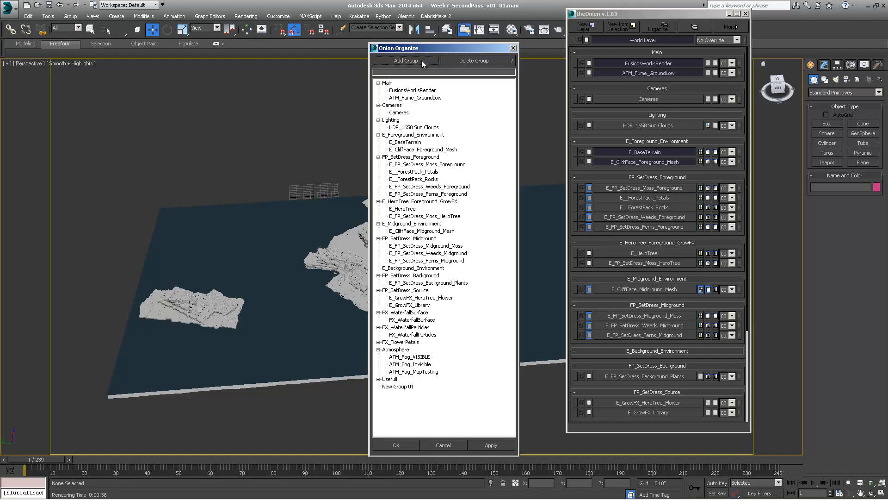
pyautogui.click(397, 387)
pyautogui.click(401, 387)
pyautogui.rightClick(402, 390)
pyautogui.click(417, 393)
pyautogui.write('ATM_FumeFX')
pyautogui.click(398, 446)
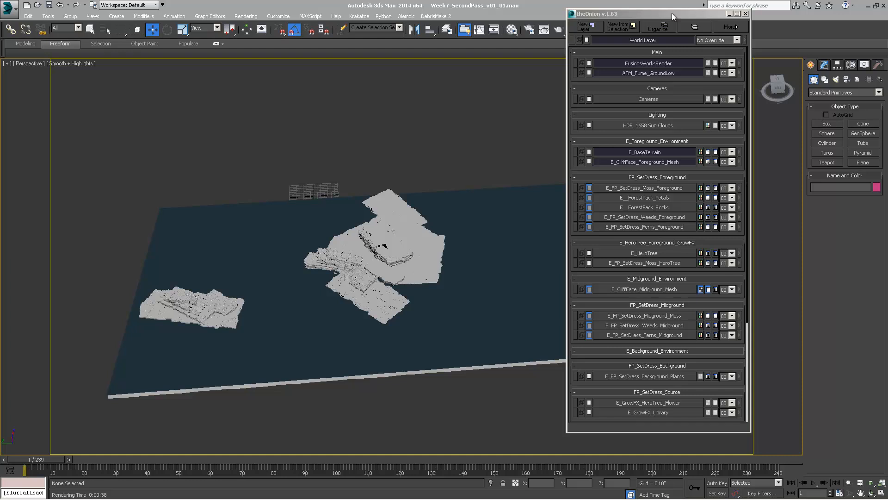
# Step: Move the ATM_FumeFX group so it sits directly above the Atmosphere group in the layer order
pyautogui.click(662, 28)
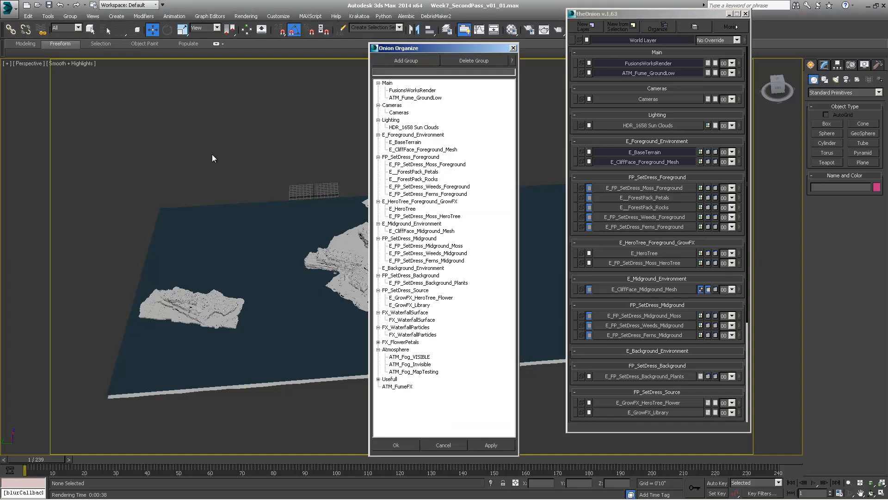
pyautogui.moveTo(395, 387); pyautogui.dragTo(397, 350)
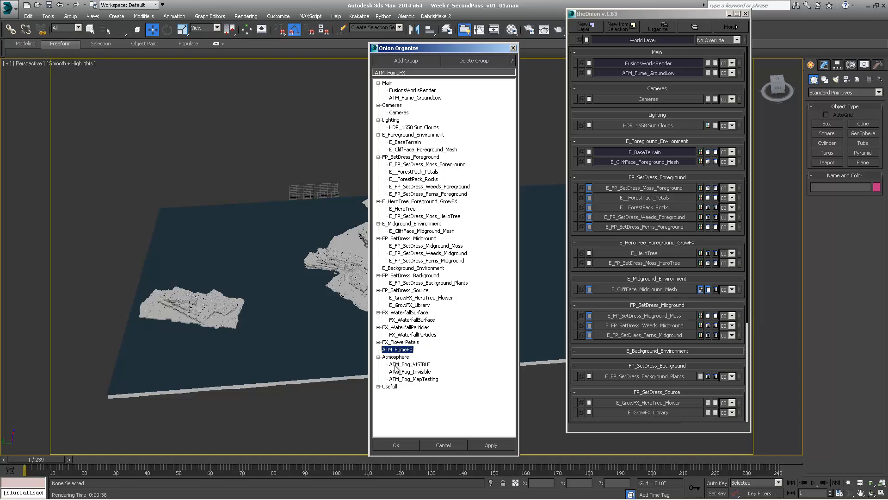
pyautogui.click(395, 443)
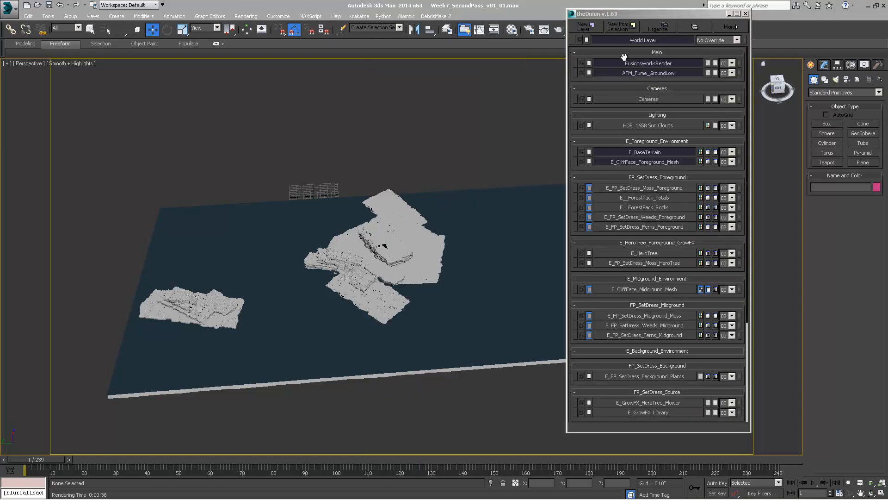
# Step: Move the FusionsWorksRender and ATM_Fume_GroundLow layers from the Main group into the ATM_FumeFX group
pyautogui.click(665, 29)
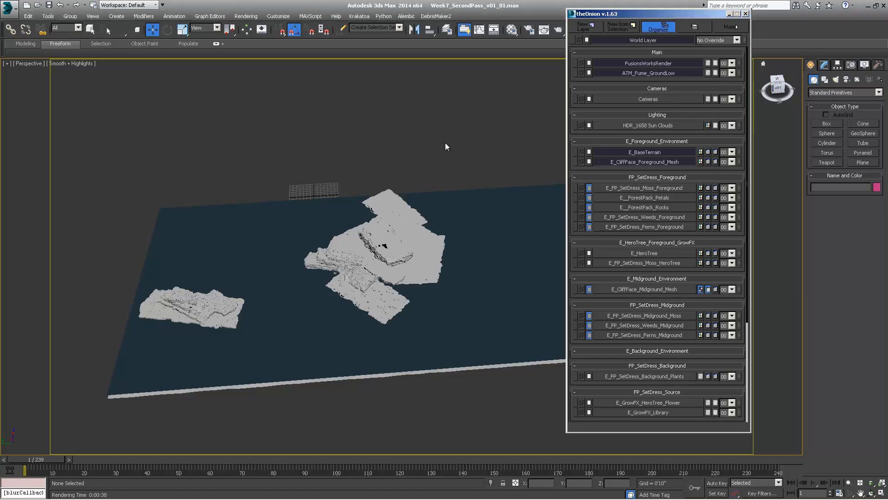
pyautogui.click(415, 91)
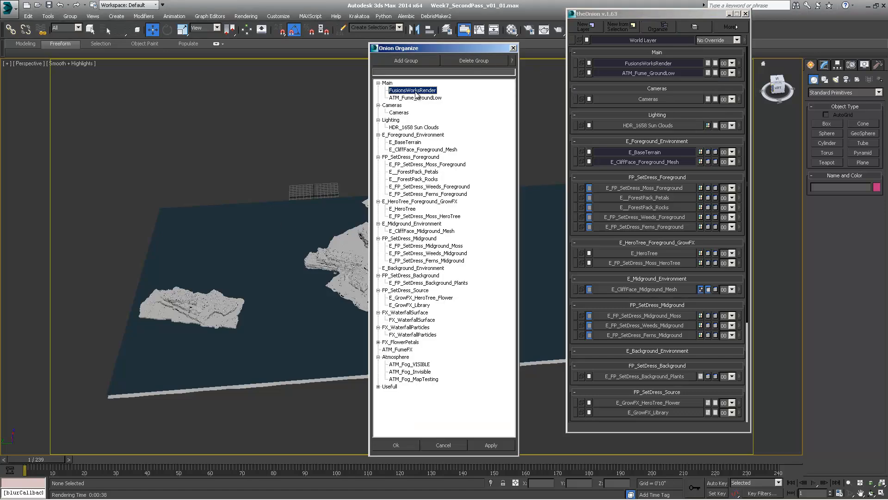
pyautogui.moveTo(415, 94); pyautogui.dragTo(414, 353)
pyautogui.click(419, 92)
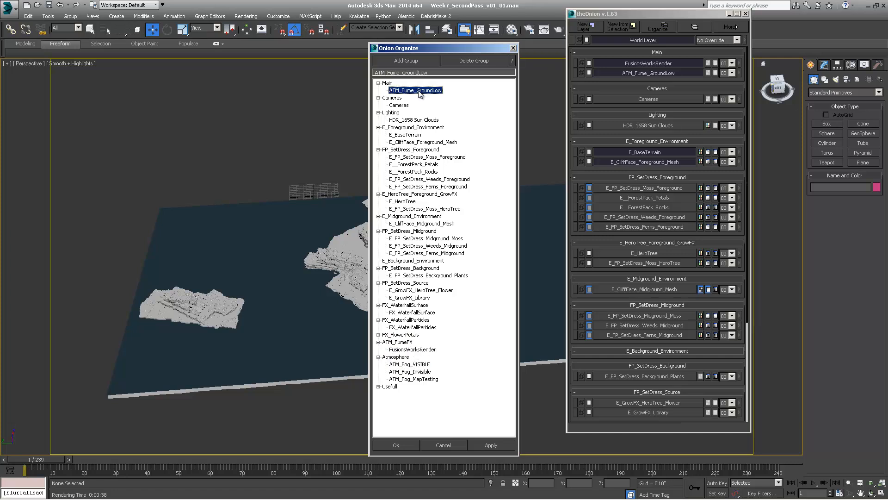
pyautogui.moveTo(420, 94); pyautogui.dragTo(421, 355)
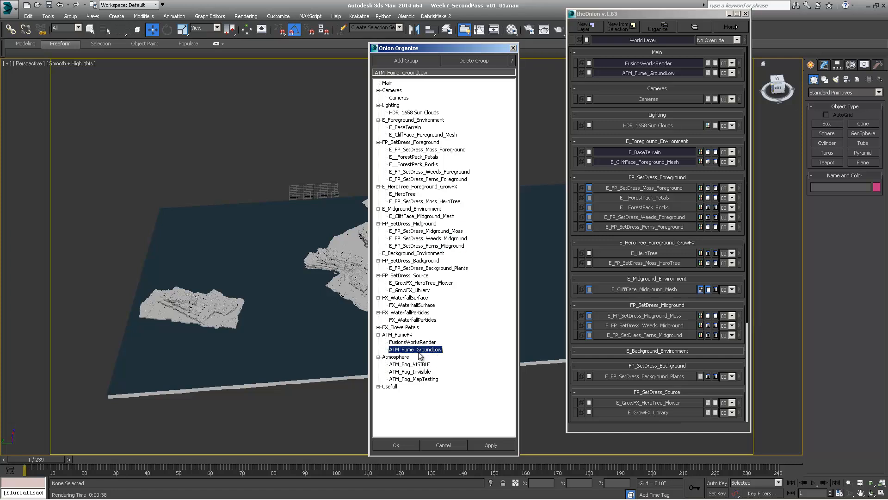
pyautogui.click(396, 442)
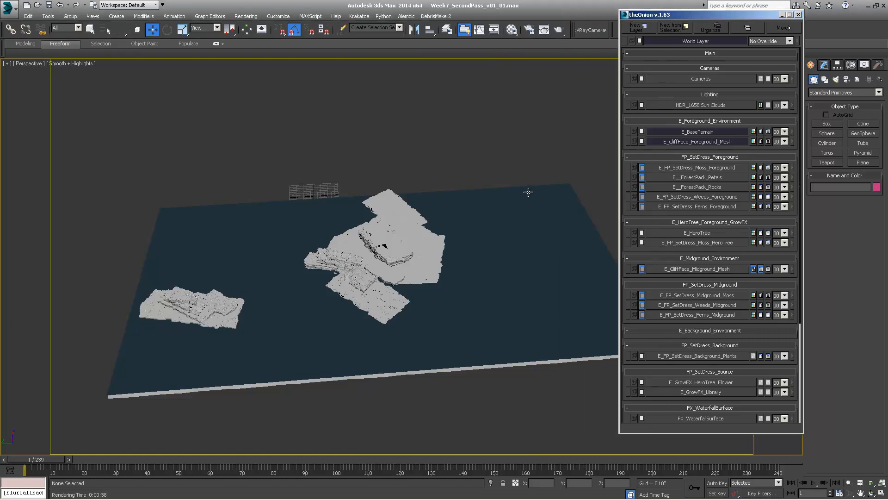
# Step: Switch the geometry creation category to FumeFX, with the layer manager placed clear of the creation settings
pyautogui.moveTo(528, 192); pyautogui.dragTo(476, 196, button='middle')
pyautogui.scroll(-3, 476, 197)
pyautogui.moveTo(688, 15); pyautogui.dragTo(638, 28)
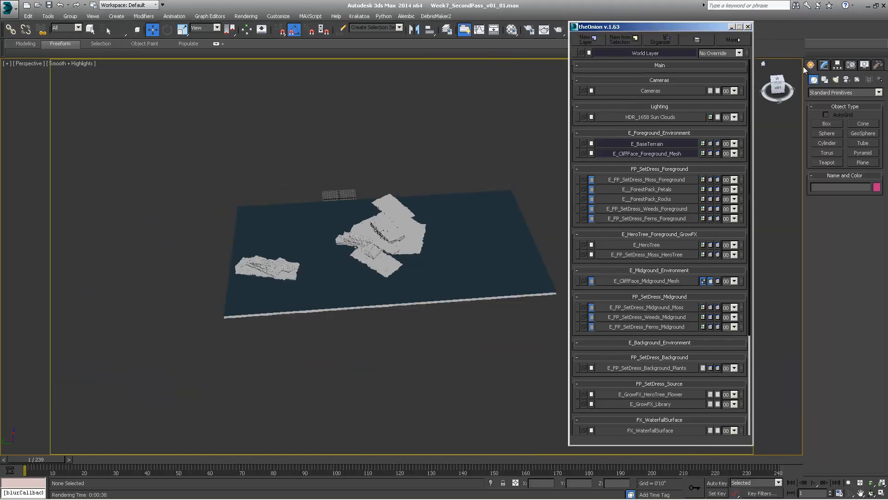
pyautogui.click(830, 92)
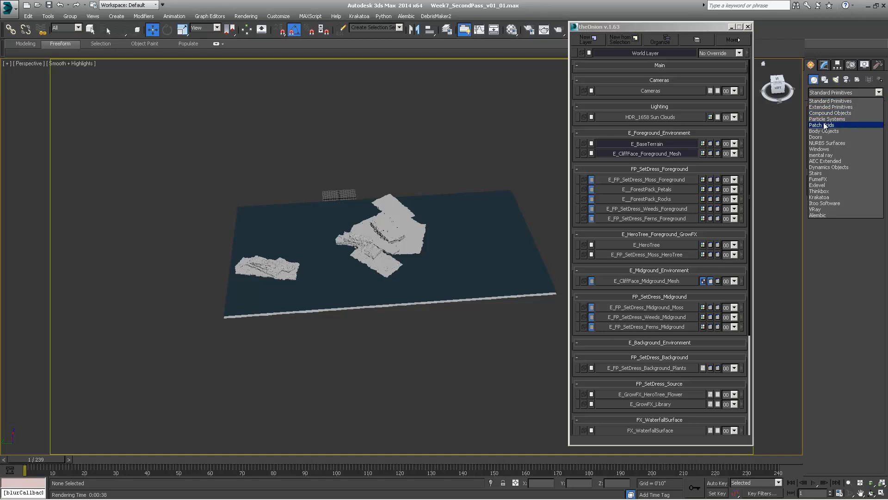
pyautogui.click(820, 180)
# Step: Try to draw a FumeFX container over the back part of the terrain
pyautogui.moveTo(410, 283); pyautogui.dragTo(371, 315, button='middle')
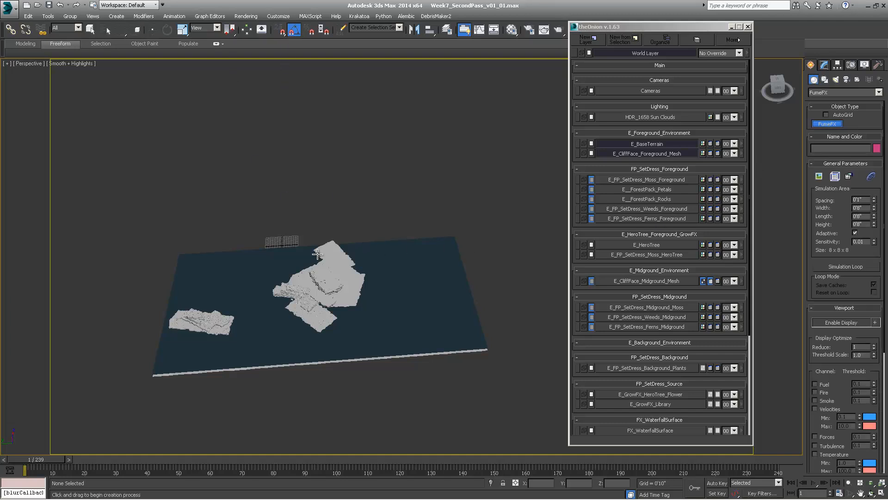
pyautogui.moveTo(319, 254); pyautogui.dragTo(367, 246, button='middle')
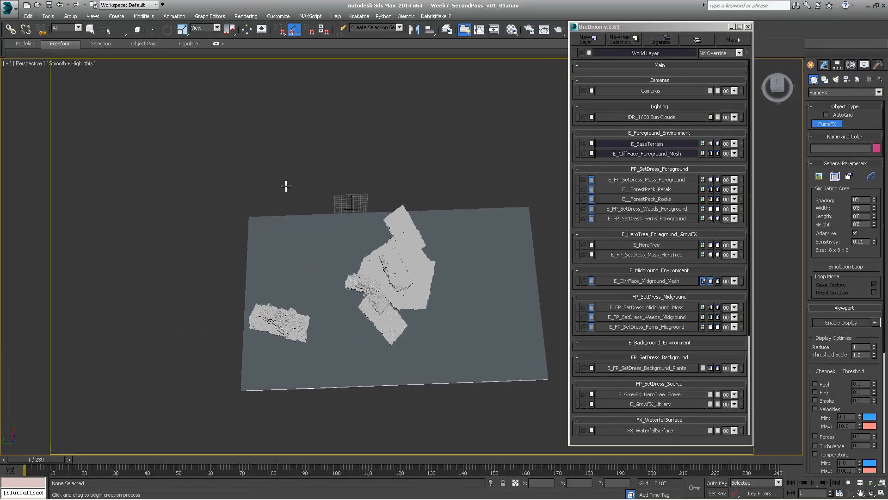
pyautogui.moveTo(286, 185); pyautogui.dragTo(407, 301)
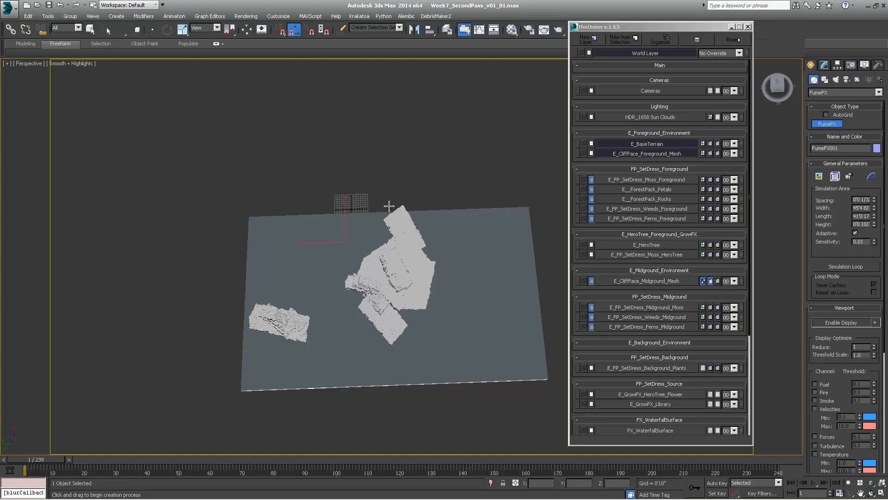
pyautogui.click(386, 140)
pyautogui.press('w')
pyautogui.moveTo(372, 248); pyautogui.dragTo(347, 255, button='middle')
pyautogui.scroll(3, 377, 245)
pyautogui.click(367, 268)
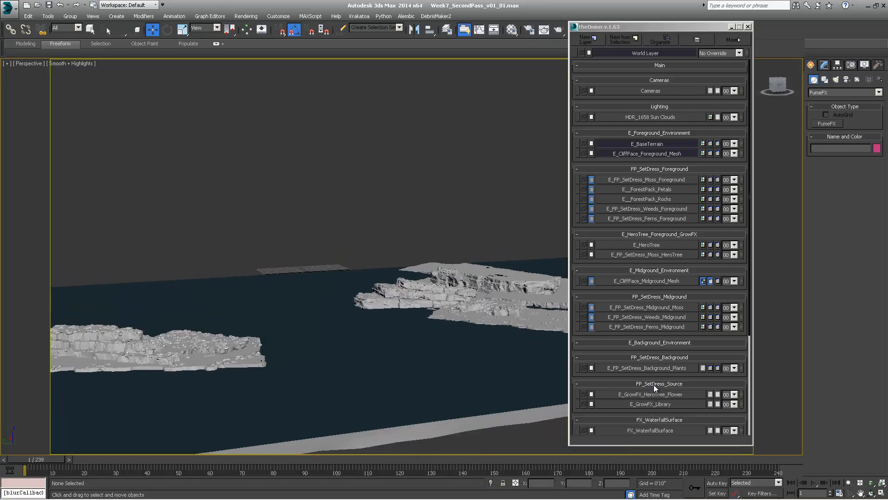
# Step: Make ATM_Fume_GroundLow the current layer and draw a FumeFX container about 54'5" wide, 35'10" long and 29'10" high over the terrain
pyautogui.scroll(-5, 658, 377)
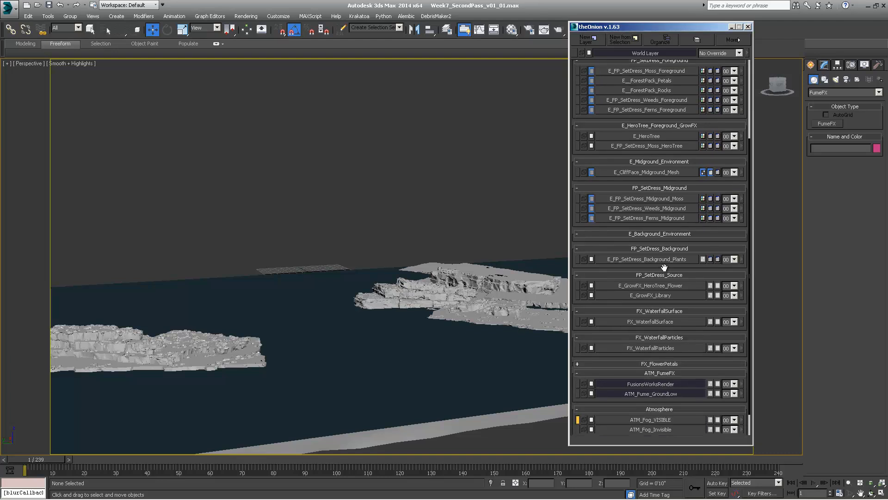
pyautogui.scroll(-1, 665, 255)
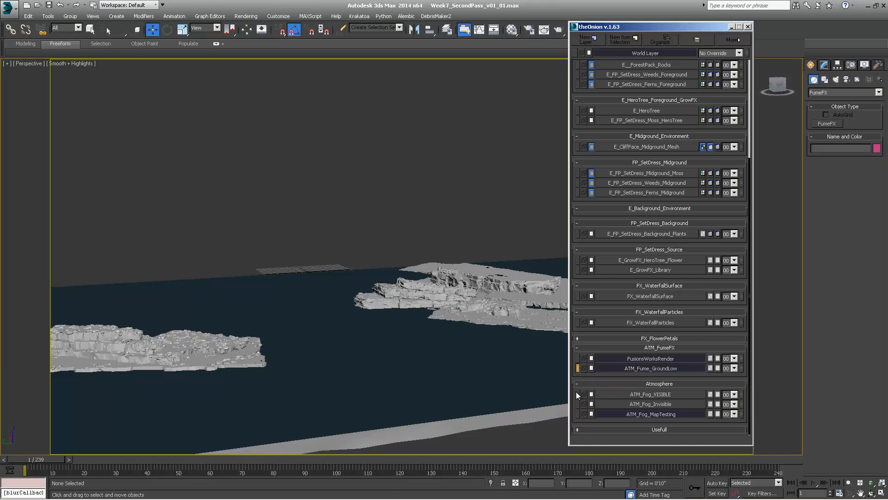
pyautogui.moveTo(363, 215)
pyautogui.keyDown('alt'); pyautogui.mouseDown(button='middle')
pyautogui.moveTo(341, 239)
pyautogui.moveTo(346, 256)
pyautogui.moveTo(361, 203)
pyautogui.mouseUp(button='middle'); pyautogui.keyUp('alt')
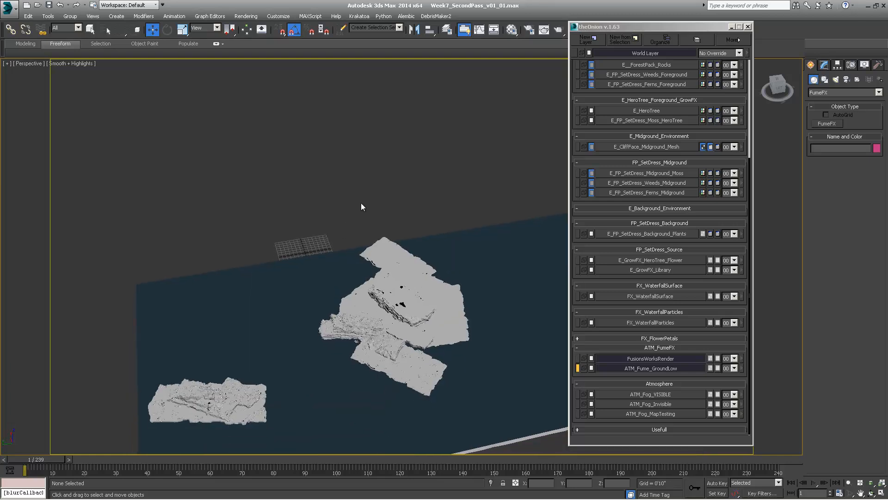
pyautogui.click(820, 124)
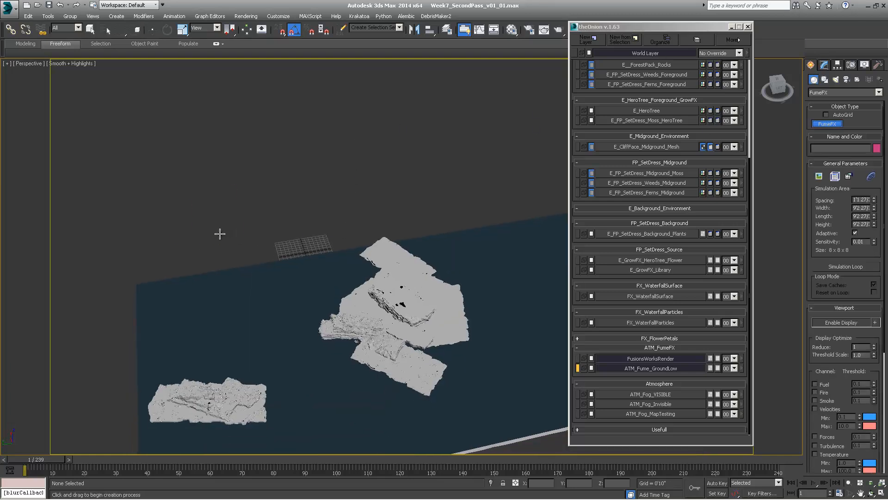
pyautogui.moveTo(220, 234); pyautogui.dragTo(386, 238)
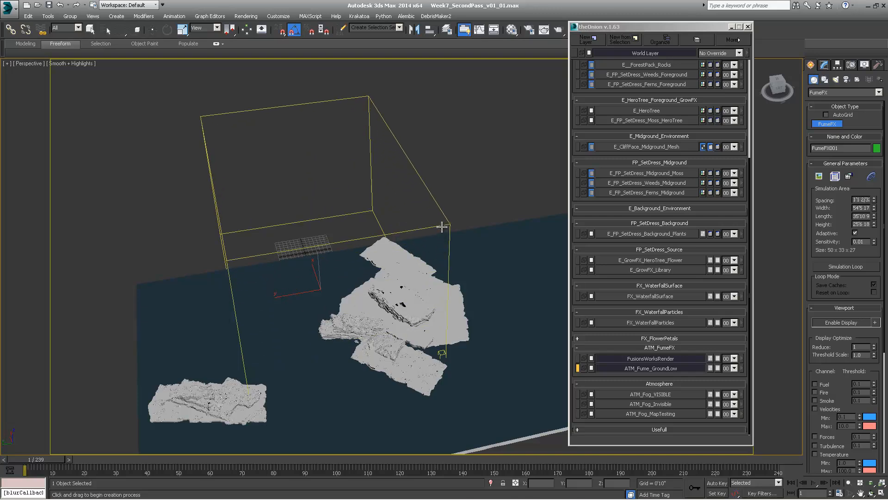
pyautogui.click(442, 227)
pyautogui.press('w')
pyautogui.keyDown('alt'); pyautogui.moveTo(417, 324); pyautogui.dragTo(311, 309, button='middle'); pyautogui.keyUp('alt')
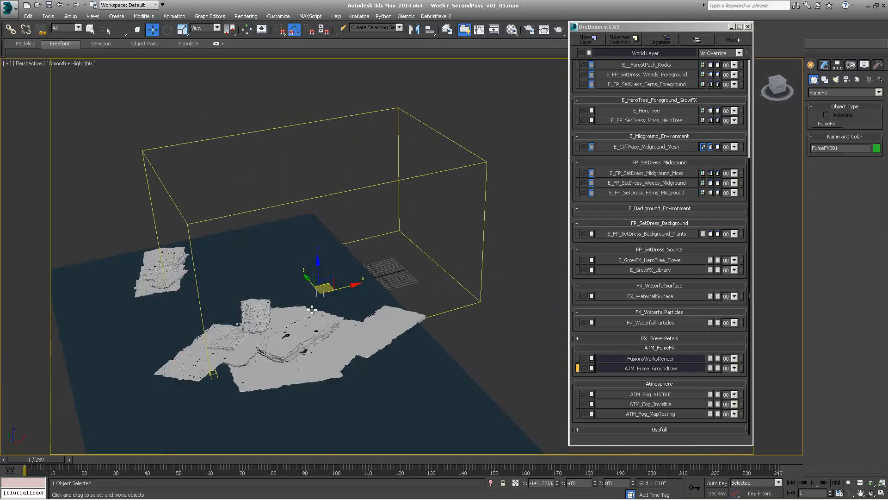
# Step: Open the FumeFX container's simulation settings window and move it over the layer manager, clear of the container
pyautogui.click(825, 65)
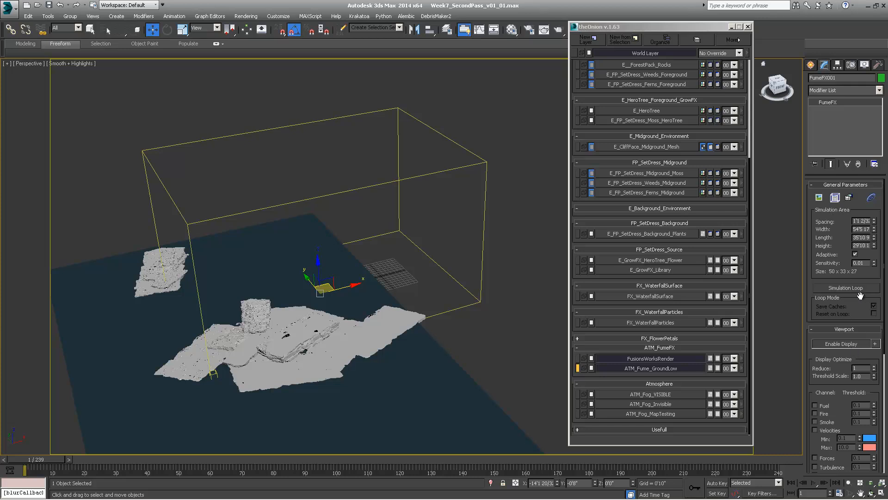
pyautogui.scroll(-8, 860, 296)
pyautogui.scroll(8, 865, 260)
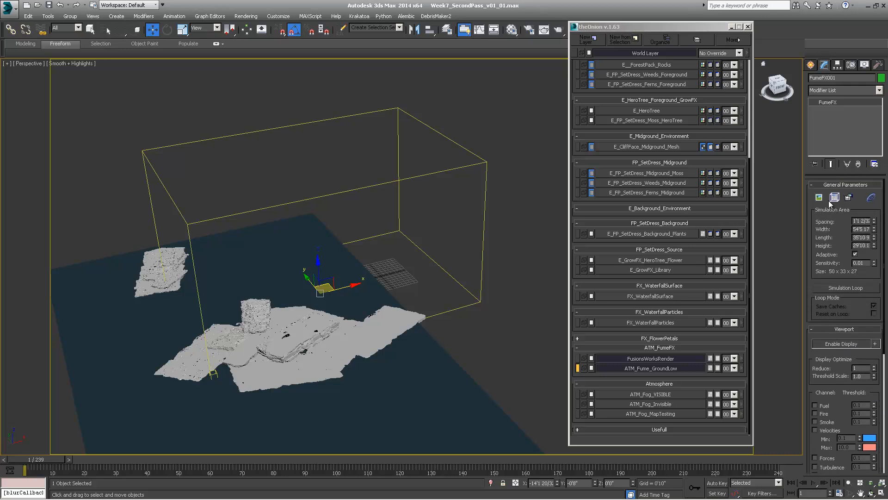
pyautogui.click(834, 198)
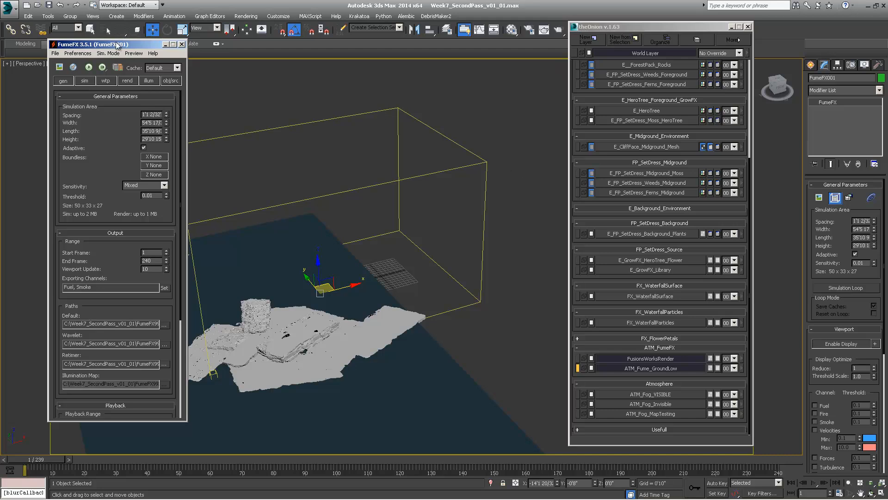
pyautogui.moveTo(116, 45); pyautogui.dragTo(566, 37)
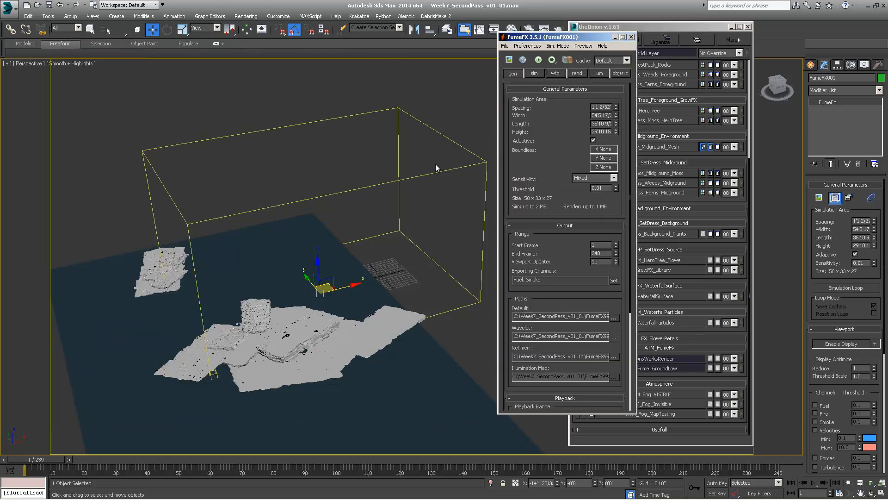
pyautogui.moveTo(435, 163); pyautogui.dragTo(412, 181, button='middle')
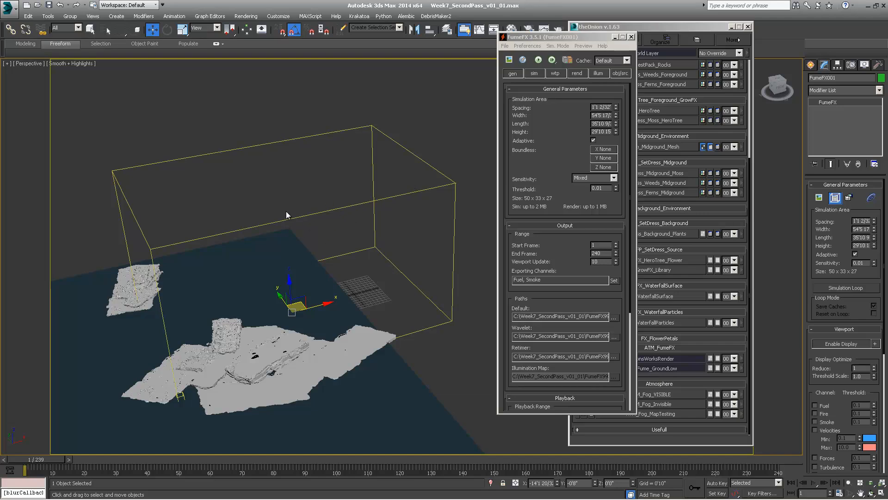
# Step: Switch to the Windows Explorer window showing the default FumeFX cache folder and move it over the simulation settings
pyautogui.keyDown('alt'); pyautogui.moveTo(248, 276); pyautogui.dragTo(330, 320, button='middle'); pyautogui.keyUp('alt')
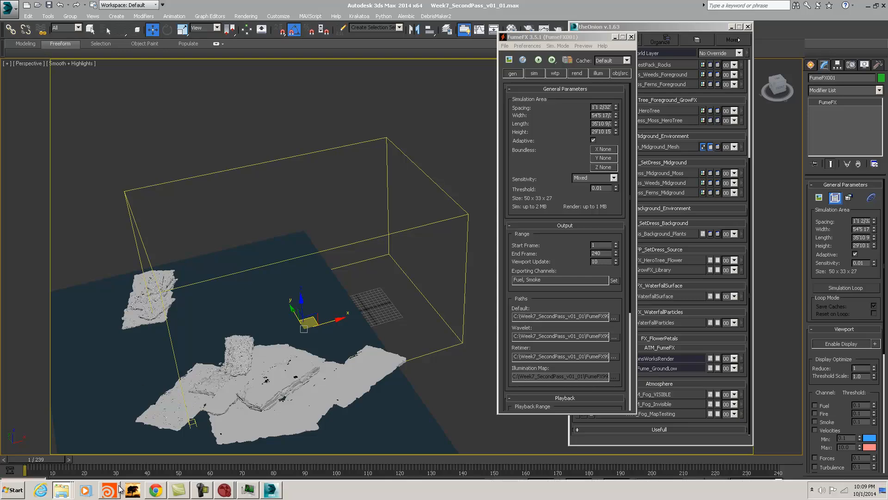
pyautogui.moveTo(60, 485)
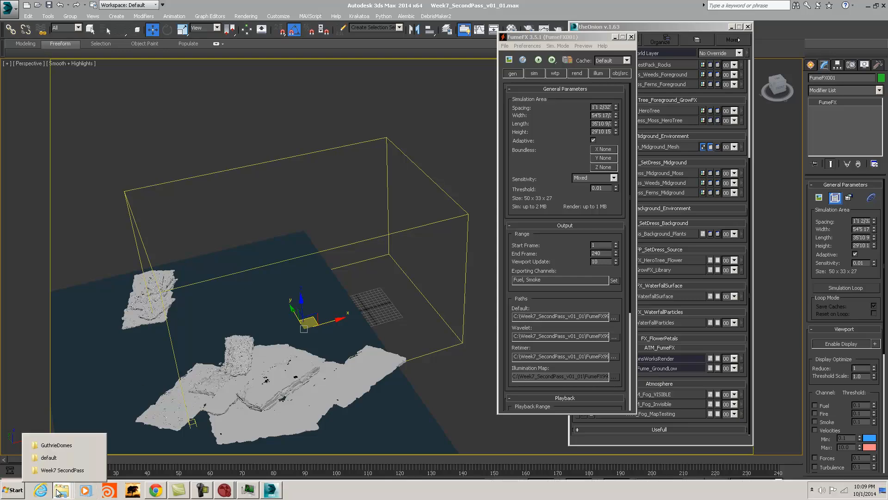
pyautogui.click(60, 457)
pyautogui.moveTo(457, 82); pyautogui.dragTo(563, 62)
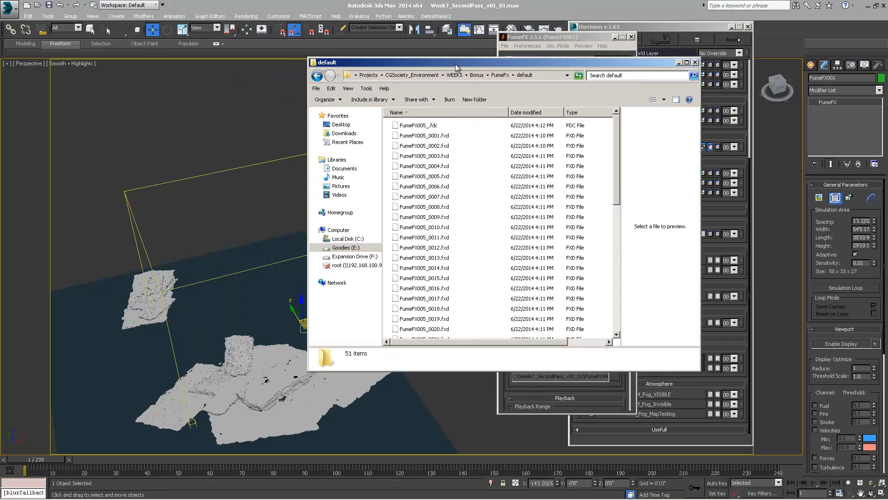
pyautogui.moveTo(456, 66); pyautogui.dragTo(555, 55)
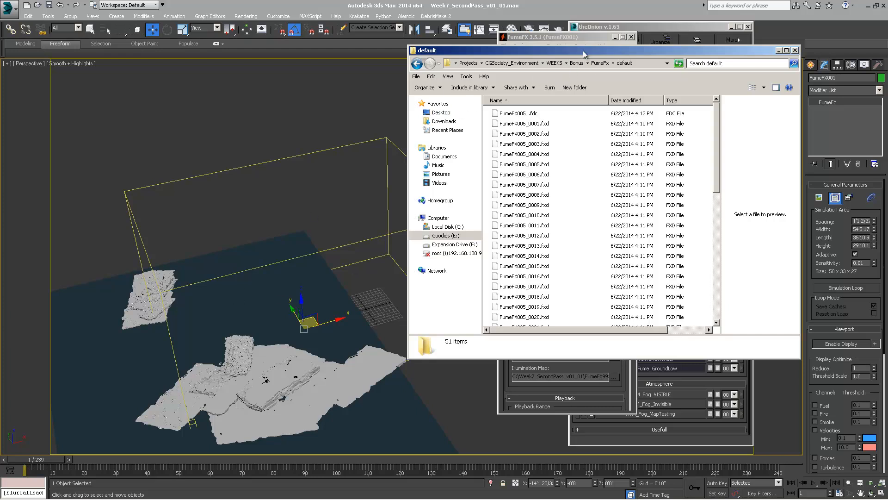
pyautogui.moveTo(582, 50); pyautogui.dragTo(568, 55)
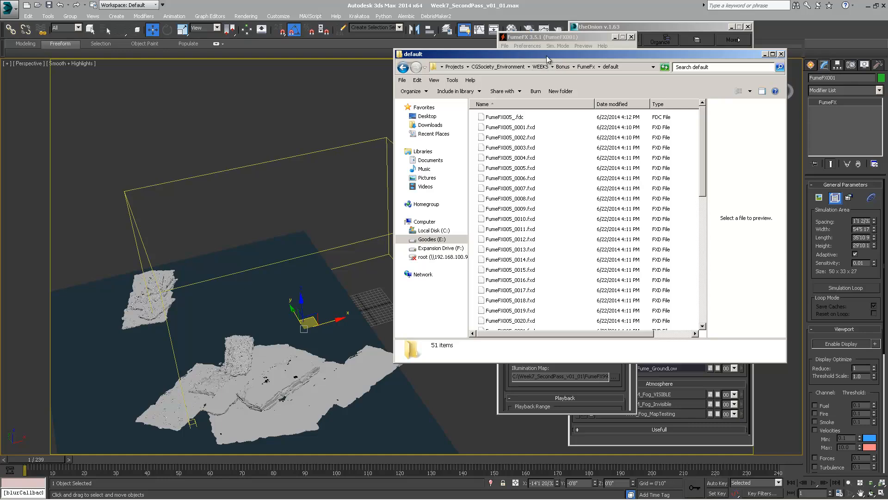
pyautogui.moveTo(550, 56); pyautogui.dragTo(594, 73)
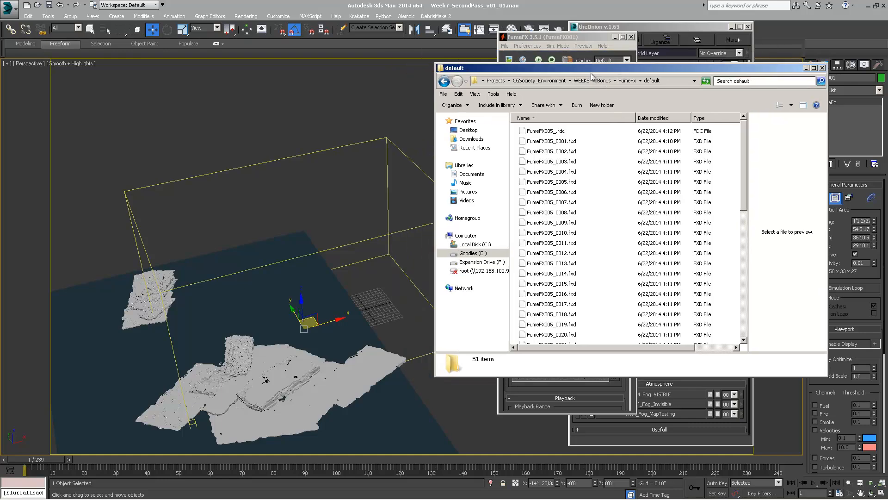
# Step: Check the cache subfolders inside the FumeFx folder and return to the default folder's .fxd files
pyautogui.click(626, 81)
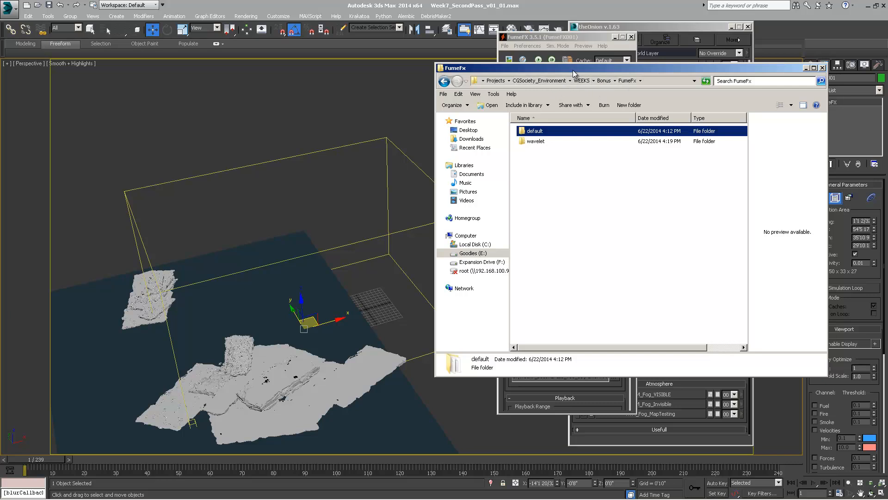
pyautogui.moveTo(573, 71); pyautogui.dragTo(565, 67)
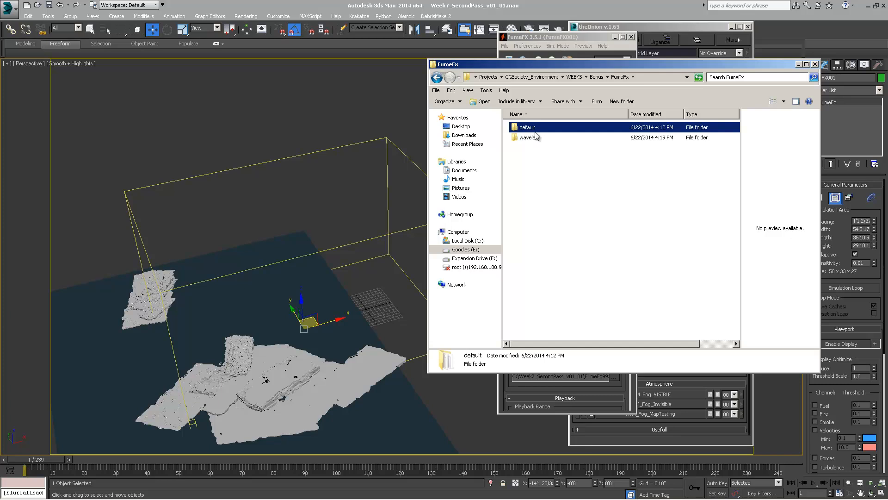
pyautogui.moveTo(601, 67); pyautogui.dragTo(610, 119)
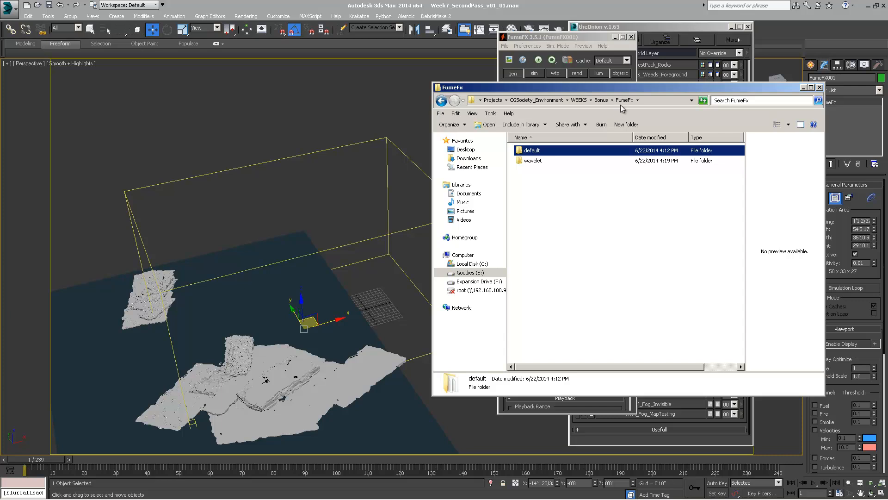
pyautogui.moveTo(638, 90); pyautogui.dragTo(615, 107)
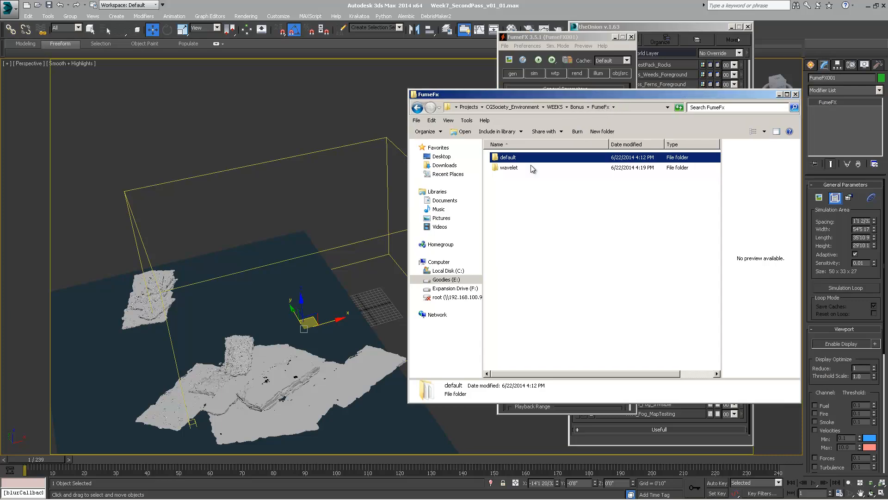
pyautogui.doubleClick(514, 158)
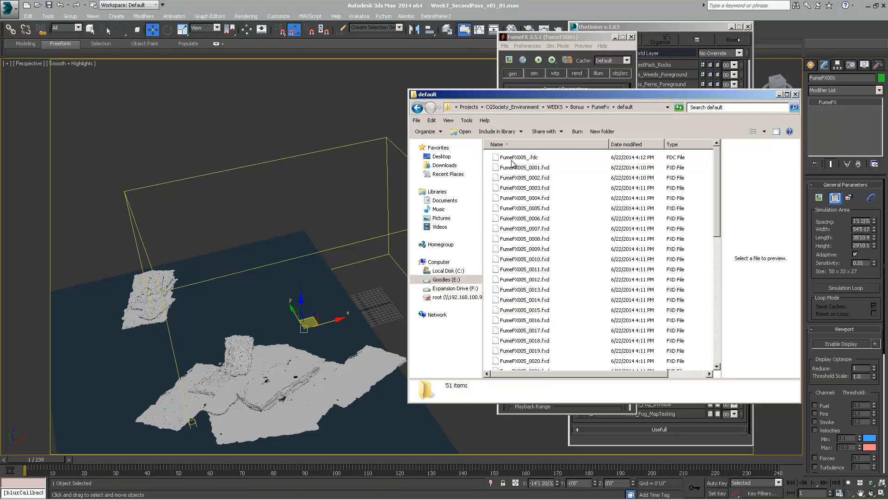
pyautogui.moveTo(579, 95); pyautogui.dragTo(528, 60)
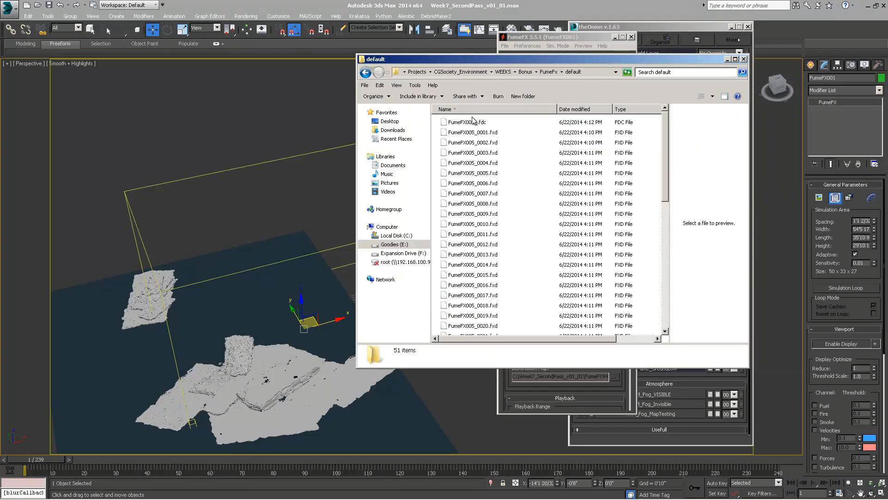
# Step: Copy the path of the default cache folder, minimize Explorer and return to the FumeFX simulation settings
pyautogui.click(590, 72)
pyautogui.hotkey('ctrl', 'c')
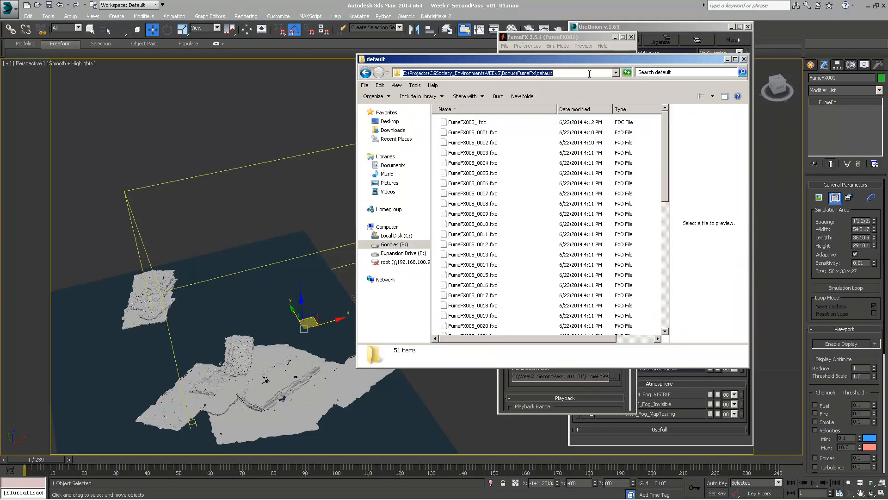
pyautogui.click(727, 60)
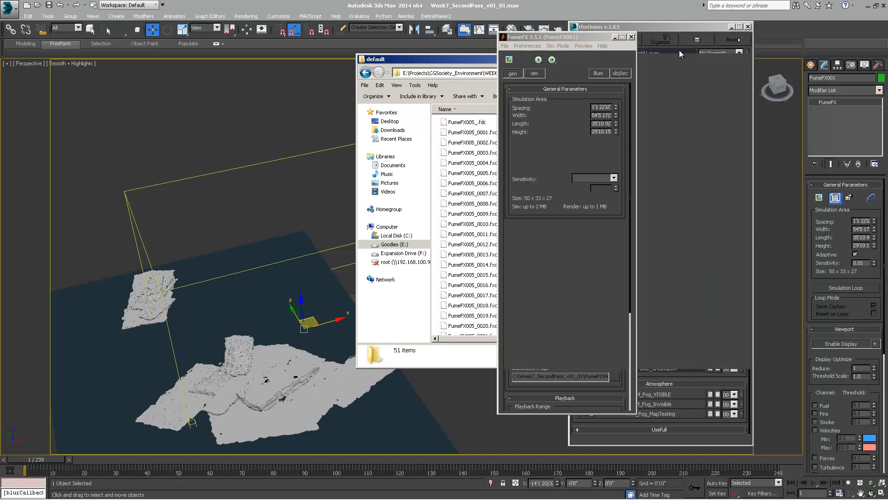
pyautogui.click(592, 37)
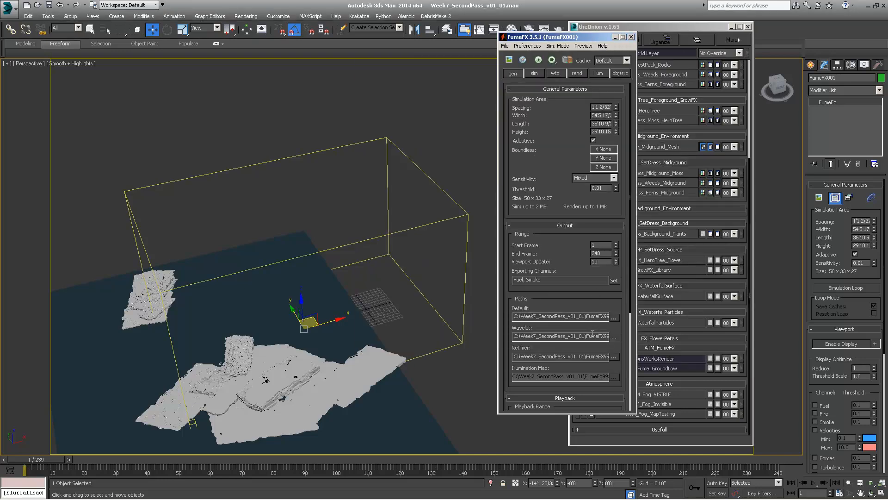
# Step: Point the container's Default output path to the FumeFX005 cache in the copied folder and match the grid to the file
pyautogui.click(614, 316)
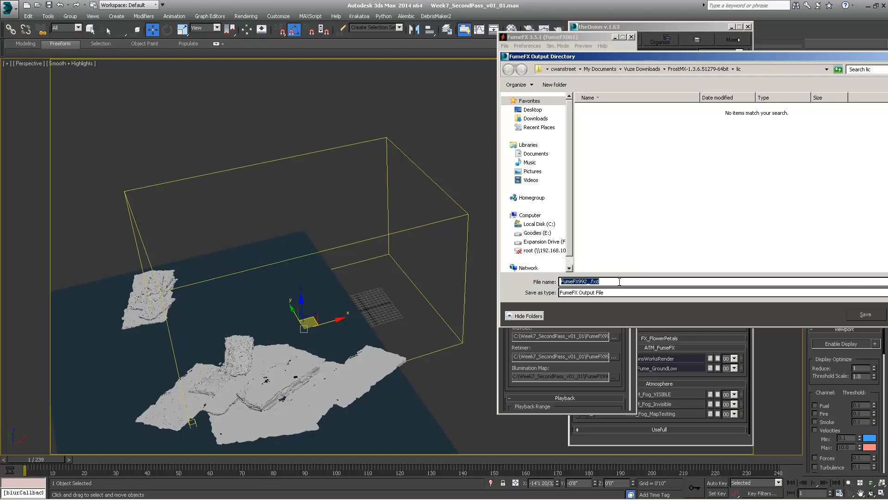
pyautogui.hotkey('ctrl', 'v')
pyautogui.press('Return')
pyautogui.click(615, 112)
pyautogui.click(865, 315)
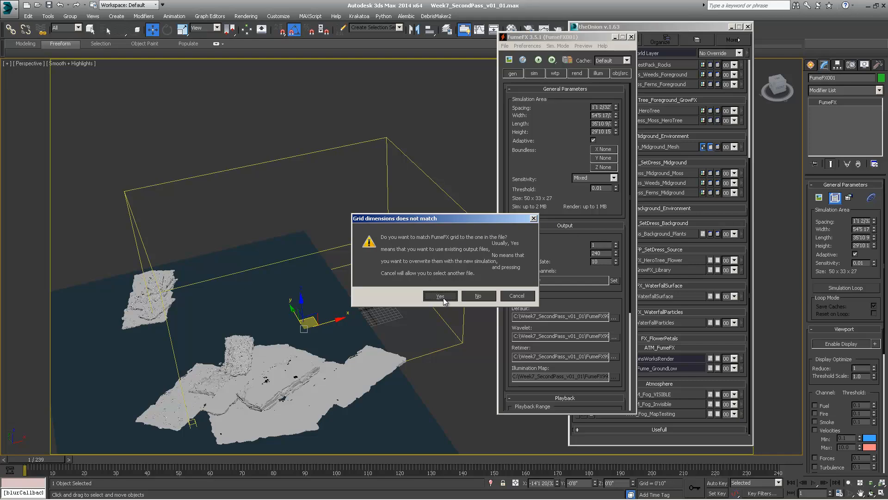
pyautogui.click(438, 296)
# Step: Set the container's playback to Play From 0 with Start Frame 130
pyautogui.keyDown('alt'); pyautogui.moveTo(424, 255); pyautogui.dragTo(313, 256, button='middle'); pyautogui.keyUp('alt')
pyautogui.moveTo(809, 204); pyautogui.dragTo(807, 168)
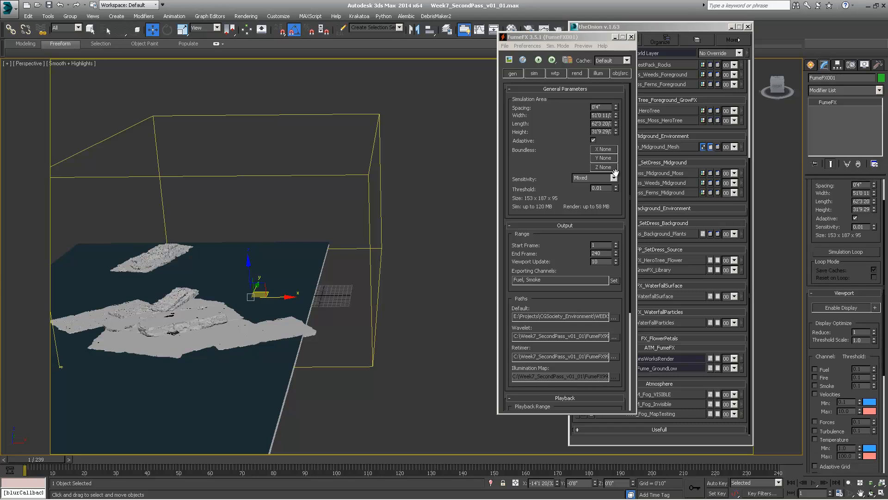
pyautogui.moveTo(558, 254); pyautogui.dragTo(550, 198)
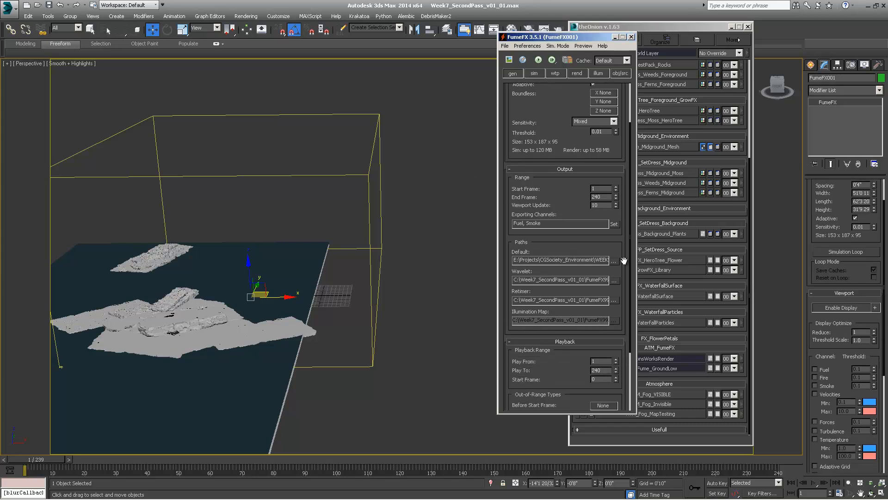
pyautogui.moveTo(584, 362); pyautogui.dragTo(583, 340)
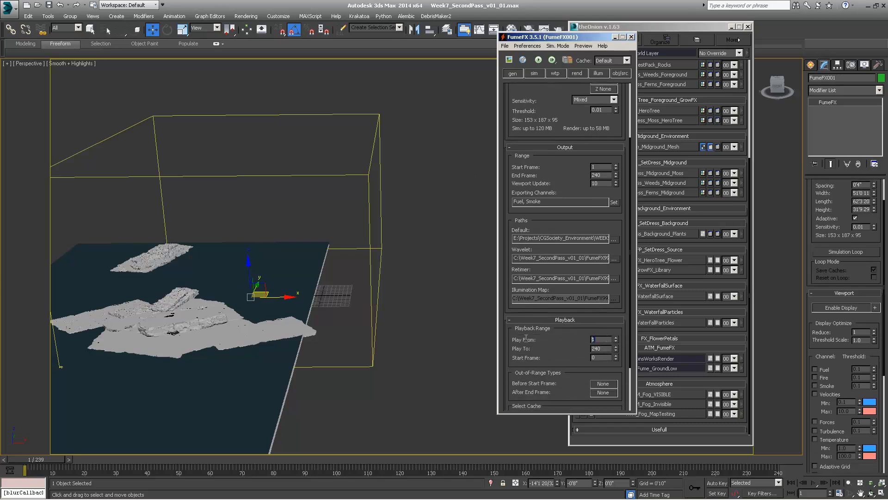
pyautogui.click(607, 342)
pyautogui.doubleClick(607, 350)
pyautogui.write('1')
pyautogui.doubleClick(600, 348)
pyautogui.press('Return')
# Step: Hold the start frame before and the end frame after the playback range, with Play From and Play To set to 130
pyautogui.moveTo(545, 383); pyautogui.dragTo(541, 341)
pyautogui.click(615, 350)
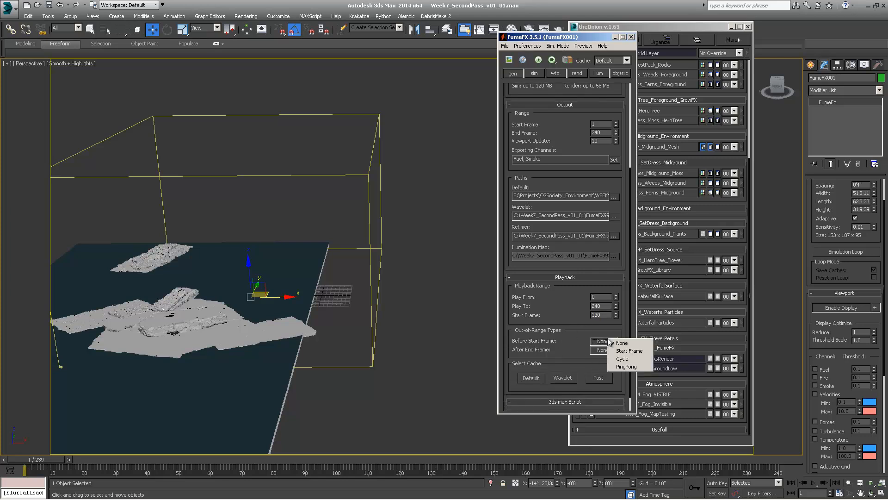
pyautogui.click(631, 352)
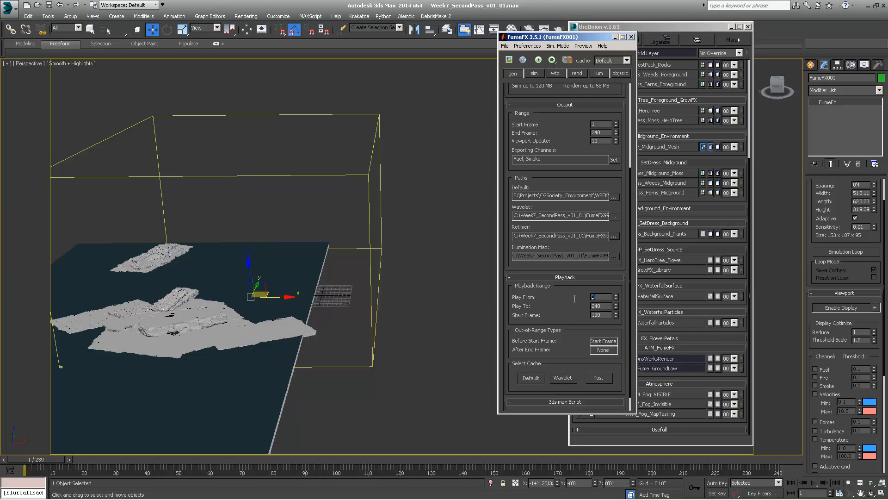
pyautogui.write('130')
pyautogui.click(607, 350)
pyautogui.click(624, 362)
# Step: Set the container's viewport display Reduce value to 12 and enable display of the Smoke channel
pyautogui.moveTo(245, 318); pyautogui.dragTo(337, 311, button='middle')
pyautogui.moveTo(837, 196); pyautogui.dragTo(841, 295)
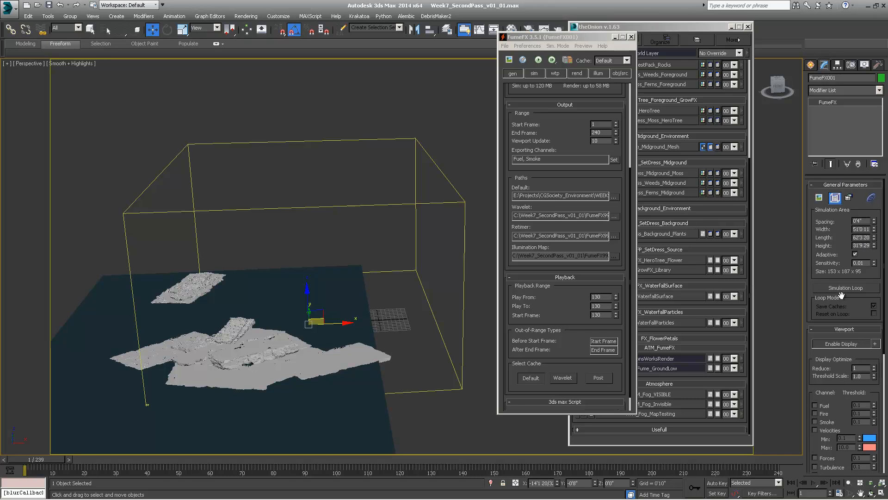
pyautogui.scroll(-5, 837, 332)
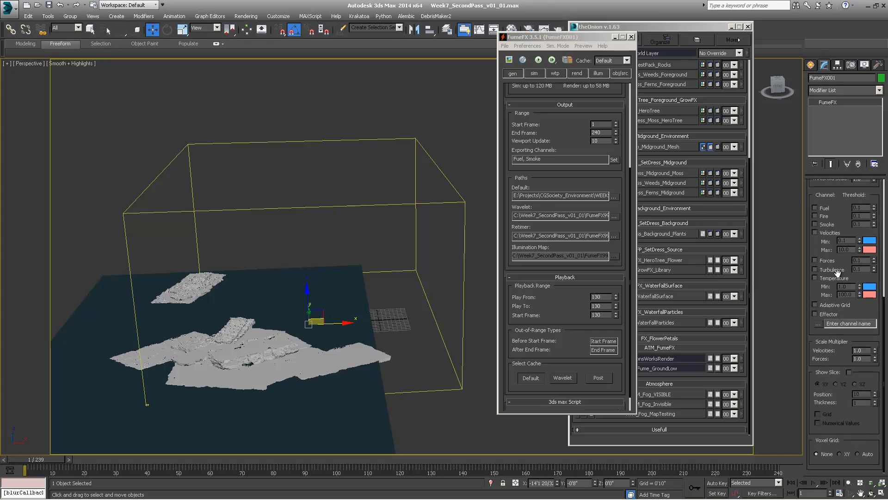
pyautogui.scroll(2, 845, 203)
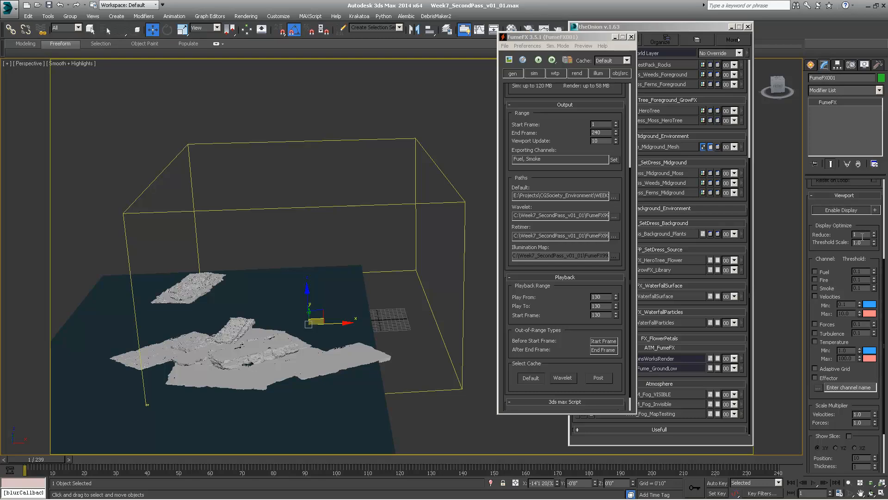
pyautogui.write('12')
pyautogui.click(815, 288)
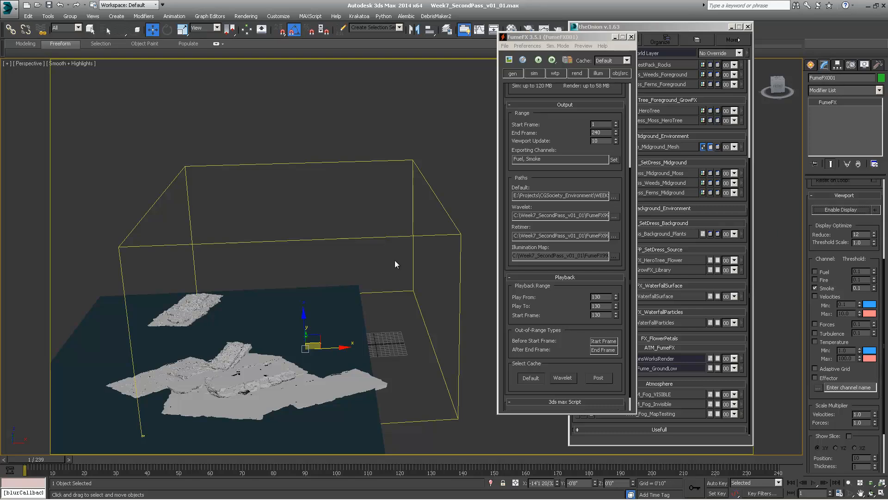
# Step: Open the container's output preview and move it clear of the simulation settings
pyautogui.moveTo(395, 262)
pyautogui.mouseDown(button='middle')
pyautogui.moveTo(384, 233)
pyautogui.moveTo(393, 251)
pyautogui.mouseUp(button='middle')
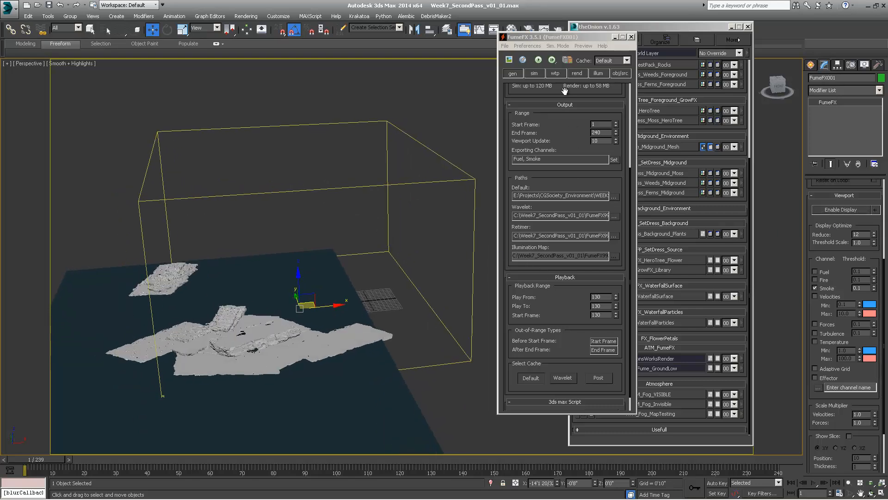
pyautogui.click(508, 59)
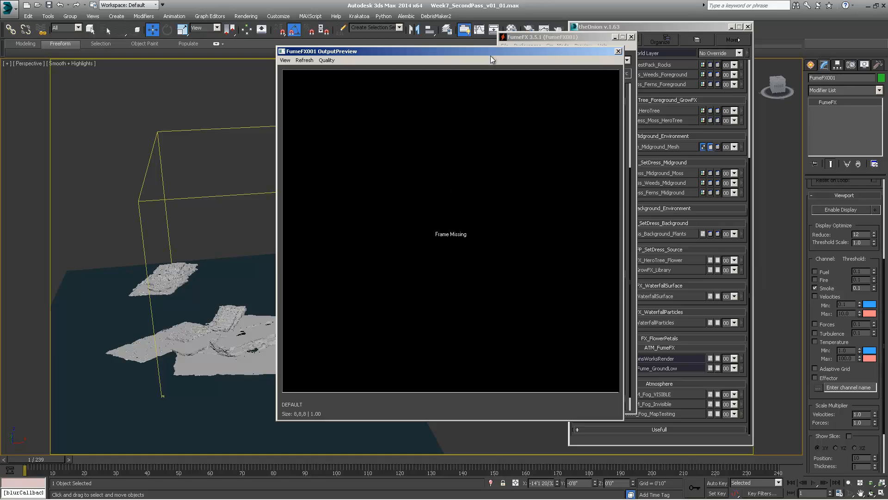
pyautogui.moveTo(490, 56); pyautogui.dragTo(214, 63)
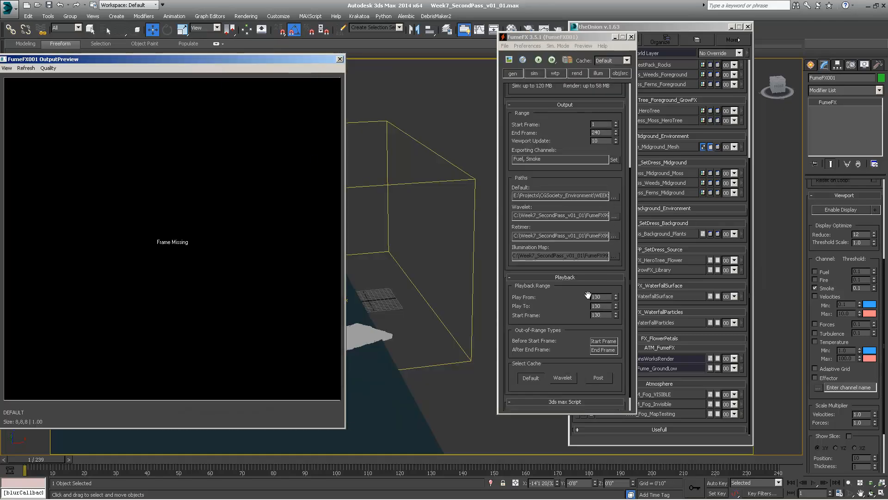
# Step: Set the playback range from frame 0 to frame 240
pyautogui.doubleClick(605, 296)
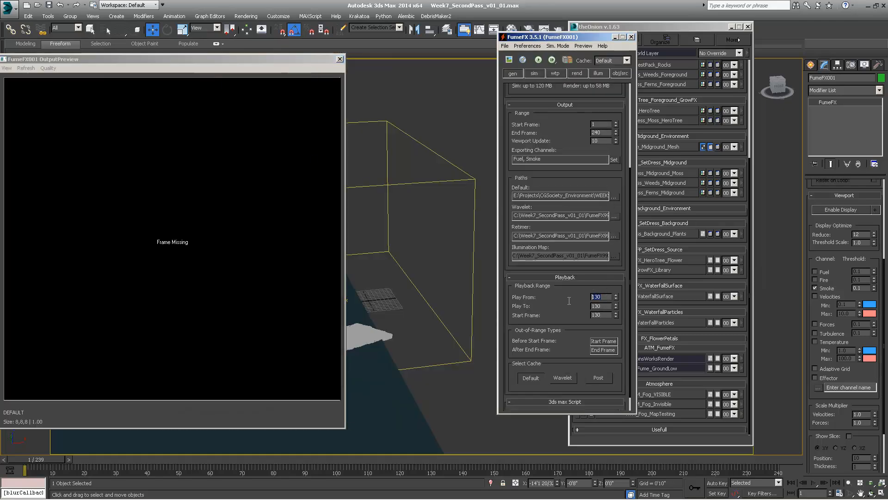
pyautogui.write('0')
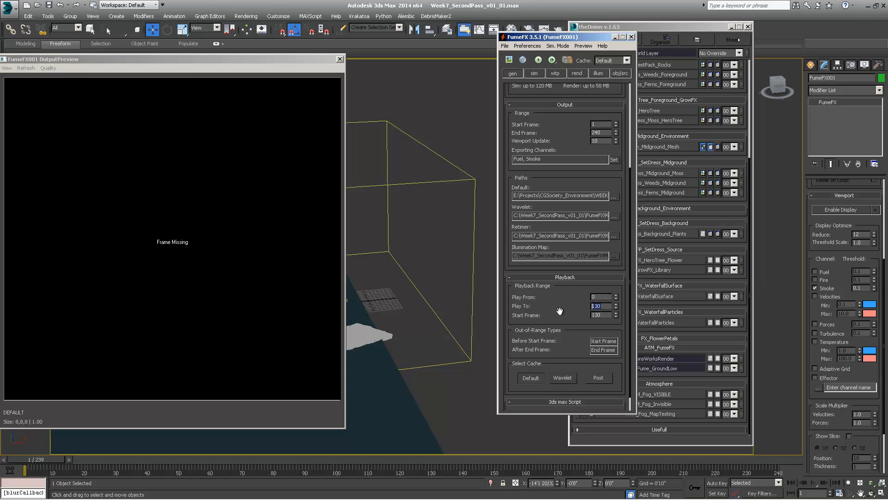
pyautogui.write('240')
# Step: Look through the cached .fxd frames available for the Default output path, leaving the selection as it is
pyautogui.click(614, 198)
pyautogui.moveTo(686, 62); pyautogui.dragTo(512, 60)
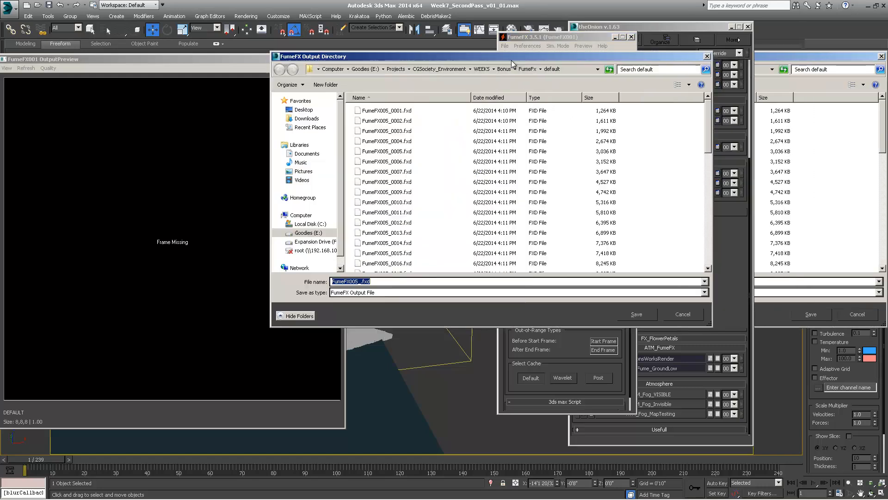
pyautogui.moveTo(708, 135); pyautogui.dragTo(705, 115)
pyautogui.moveTo(688, 56); pyautogui.dragTo(717, 59)
pyautogui.click(736, 60)
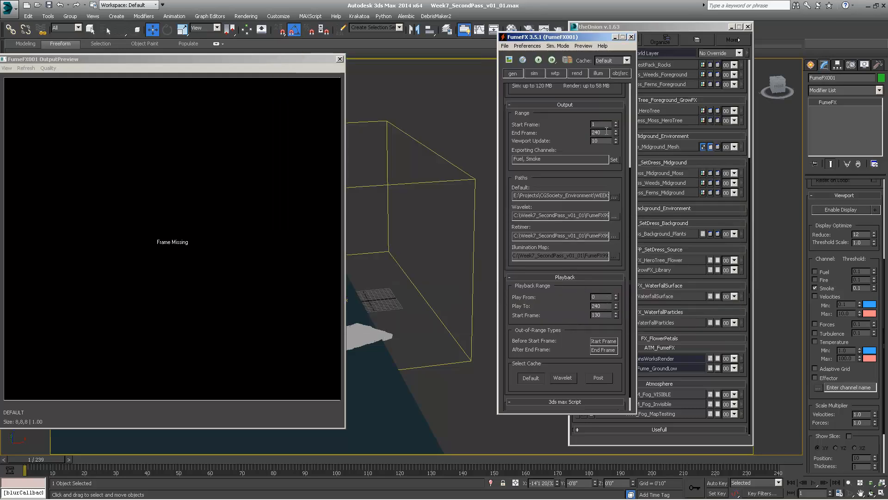
# Step: Set the output End Frame to 50 and playback's Play From, Play To and Start Frame to 49, and move the output preview off the terrain
pyautogui.write('50')
pyautogui.press('Return')
pyautogui.write('50')
pyautogui.press('Tab')
pyautogui.hotkey('shift', 'Tab')
pyautogui.write('49')
pyautogui.press('Return')
pyautogui.press('Return')
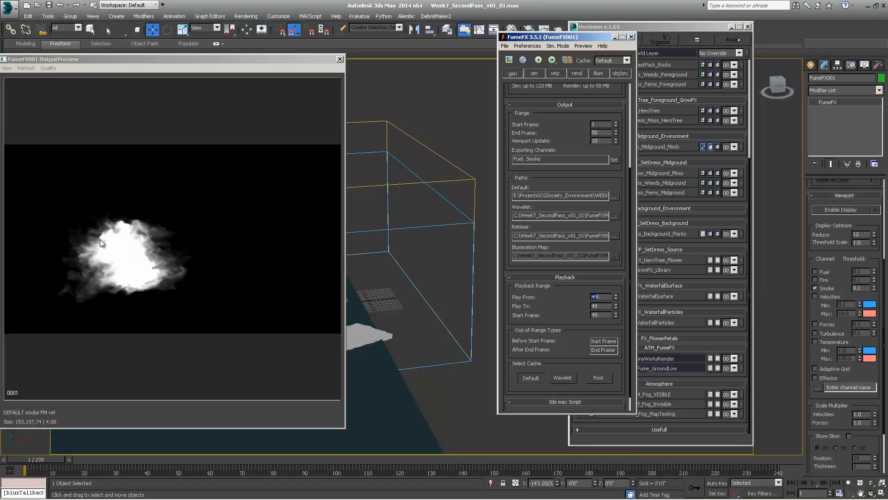
pyautogui.click(218, 63)
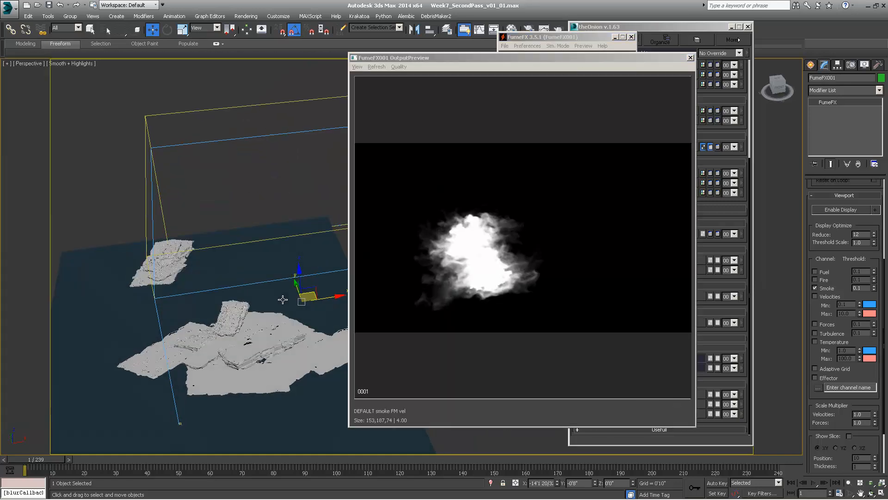
# Step: Scrub the timeline to frame 15 and orbit the container to check the held smoke in the output preview
pyautogui.keyDown('alt'); pyautogui.moveTo(283, 300); pyautogui.dragTo(509, 91, button='middle'); pyautogui.keyUp('alt')
pyautogui.moveTo(535, 60); pyautogui.dragTo(296, 65)
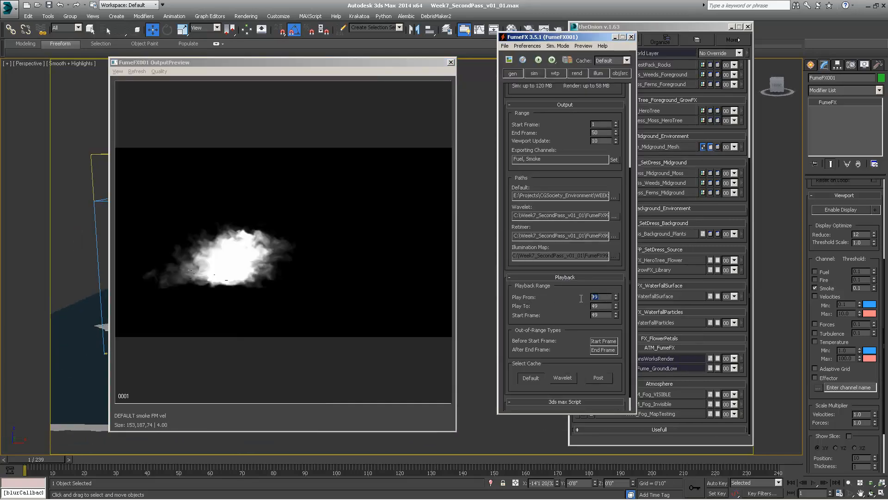
pyautogui.click(596, 306)
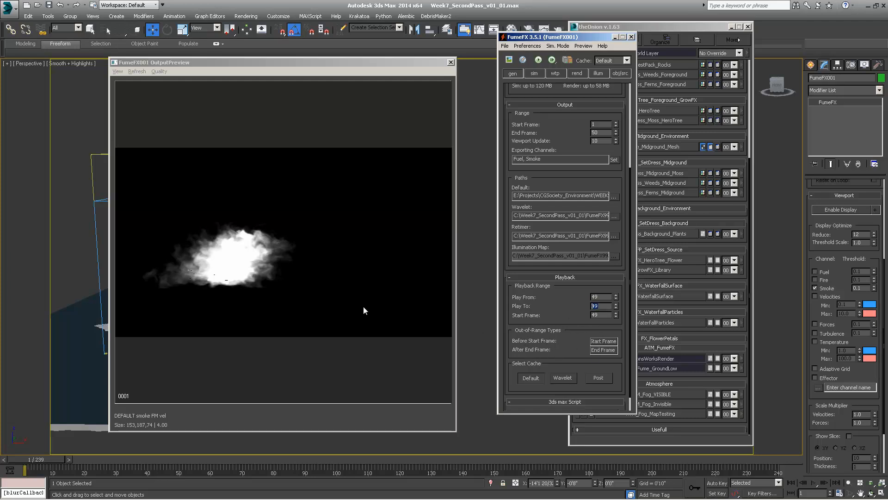
pyautogui.moveTo(241, 62); pyautogui.dragTo(490, 55)
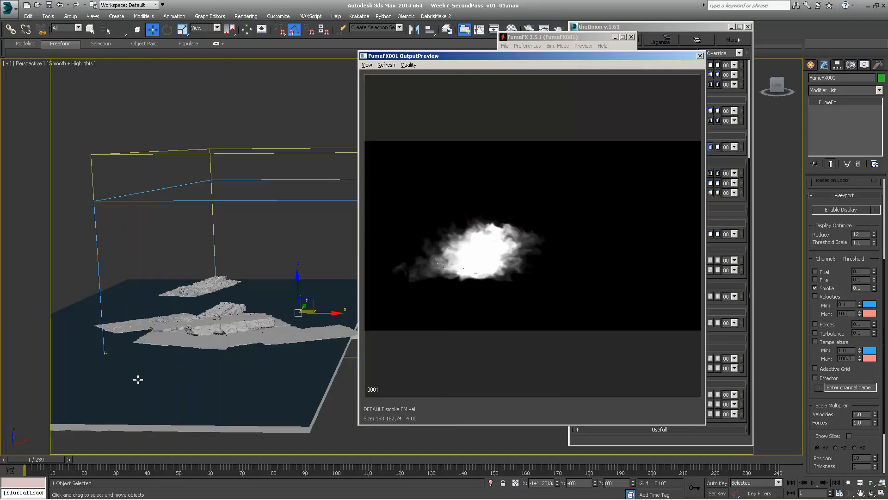
pyautogui.moveTo(36, 458); pyautogui.dragTo(90, 458)
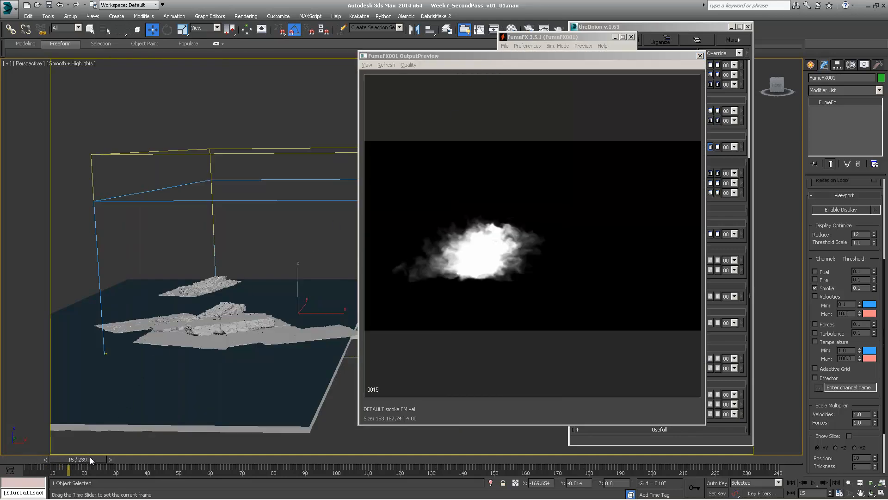
pyautogui.keyDown('alt'); pyautogui.moveTo(300, 303); pyautogui.dragTo(243, 326, button='middle'); pyautogui.keyUp('alt')
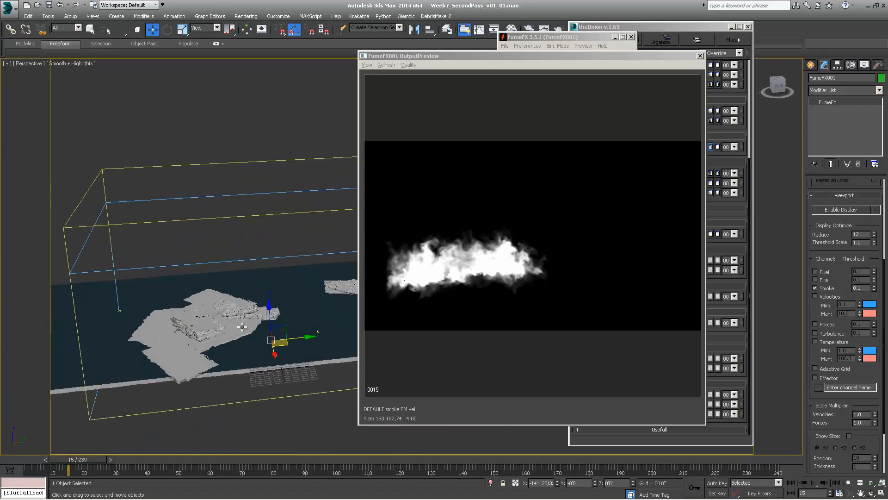
pyautogui.moveTo(557, 58); pyautogui.dragTo(325, 69)
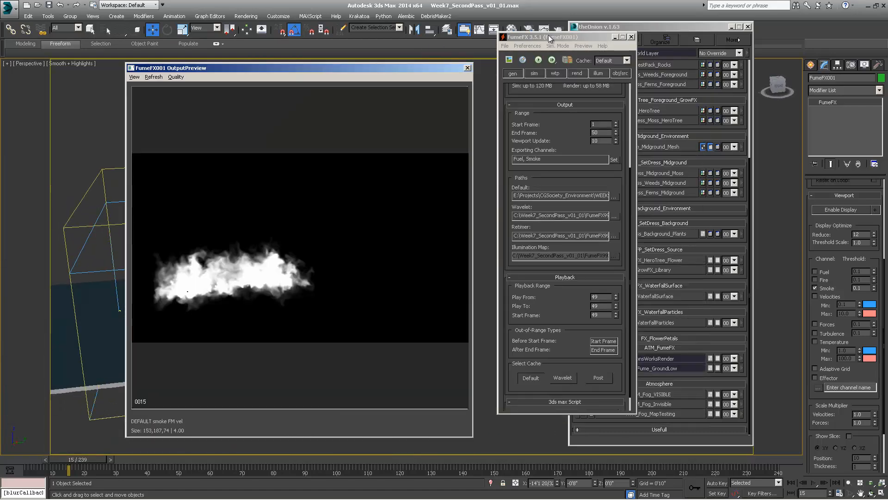
# Step: Render a test of the Perspective view at frame 15, close the render window, and reposition the output preview
pyautogui.click(558, 46)
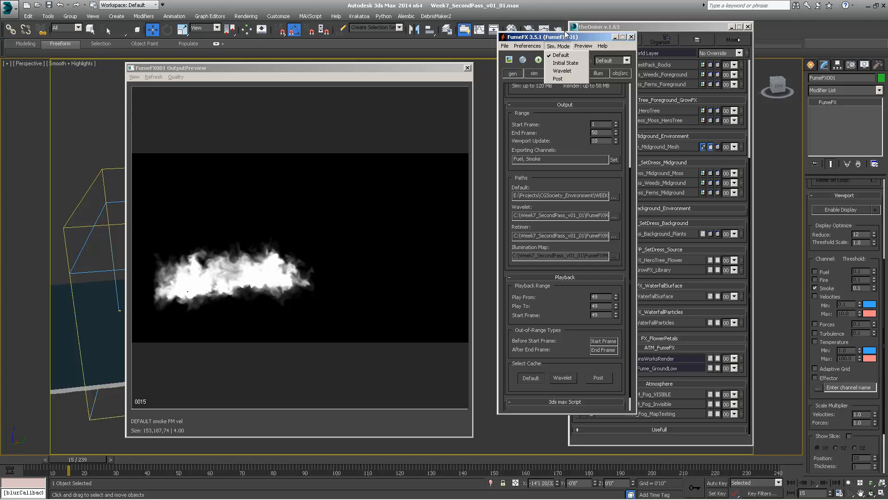
pyautogui.click(559, 29)
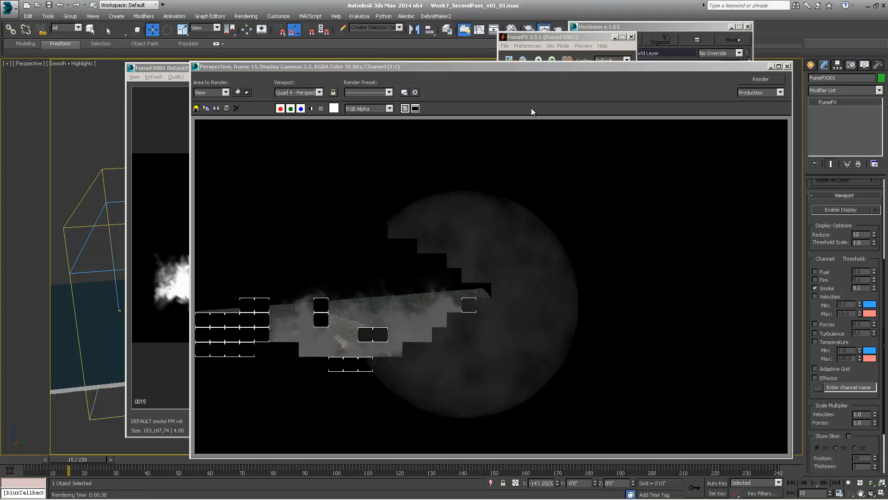
pyautogui.moveTo(576, 69); pyautogui.dragTo(534, 65)
pyautogui.click(746, 69)
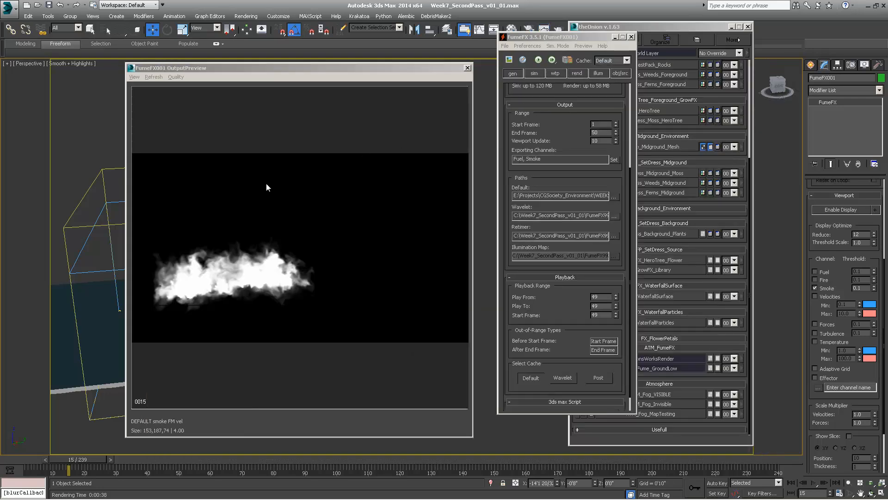
pyautogui.moveTo(274, 69); pyautogui.dragTo(243, 68)
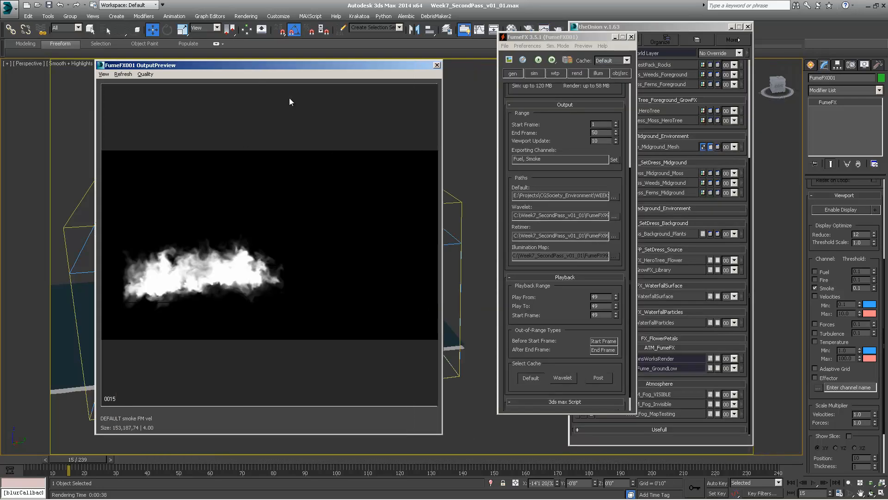
# Step: Set the Wavelet output path to FumeFX005_wt_0001.fxd in the FumeFx wavelet folder
pyautogui.click(617, 217)
pyautogui.click(617, 217)
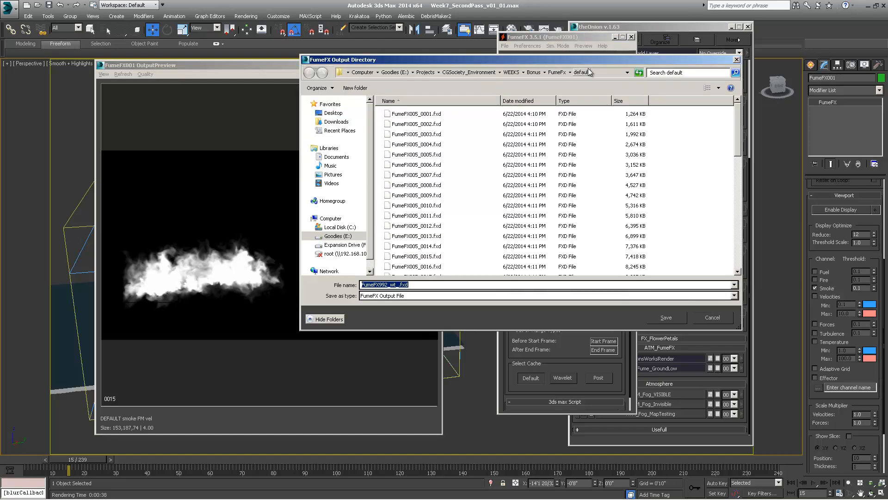
pyautogui.click(556, 73)
pyautogui.doubleClick(397, 124)
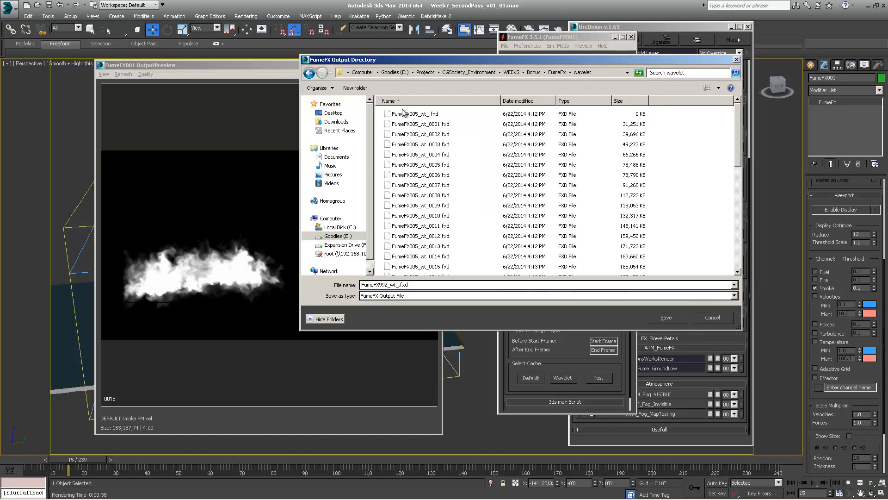
pyautogui.click(417, 124)
pyautogui.click(677, 319)
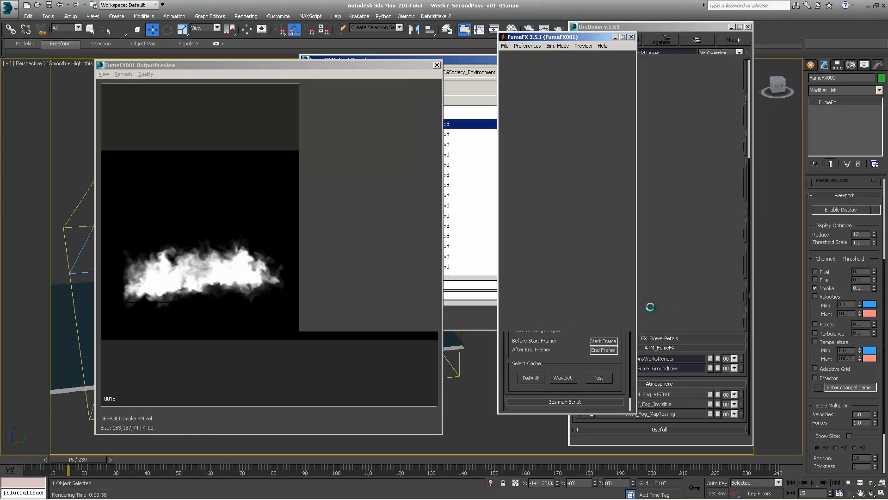
pyautogui.click(446, 291)
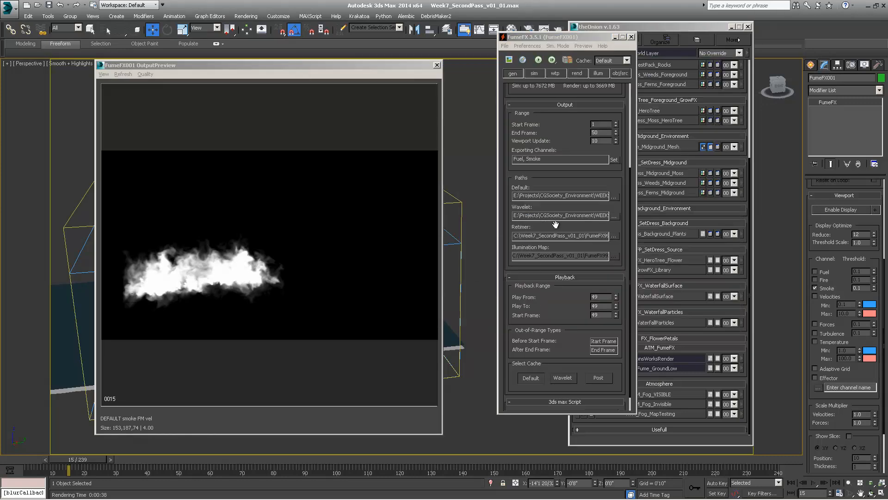
# Step: Switch the active cache to Wavelet and move the output preview aside
pyautogui.click(611, 61)
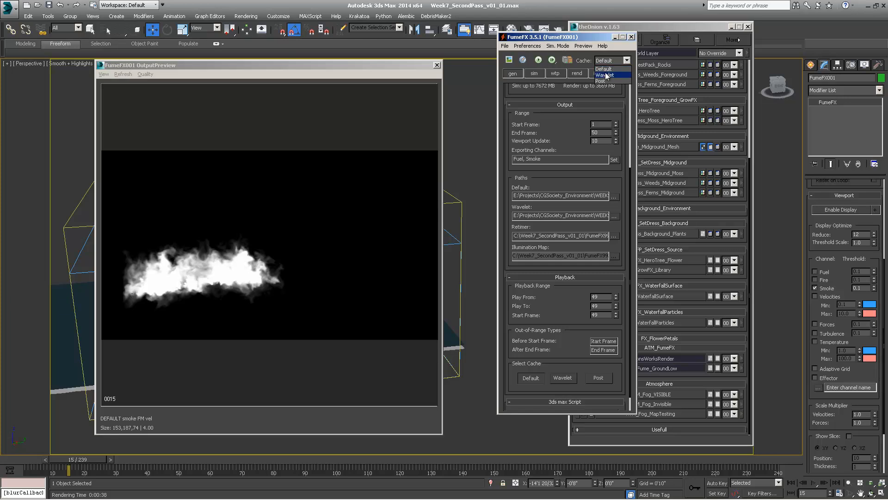
pyautogui.click(605, 73)
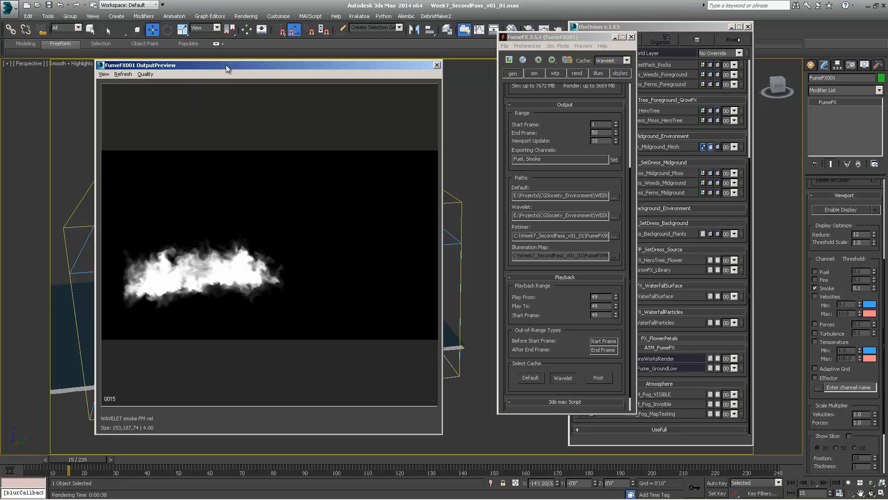
pyautogui.moveTo(226, 64); pyautogui.dragTo(269, 59)
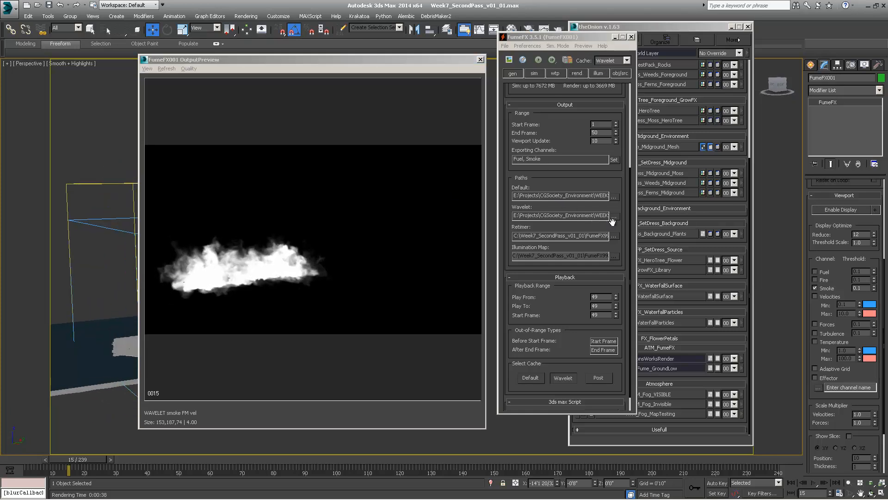
# Step: Switch to Windows Explorer and look through the wavelet cache folder for its last .fxd frame, and close the window
pyautogui.moveTo(606, 136); pyautogui.dragTo(491, 237)
pyautogui.moveTo(64, 490)
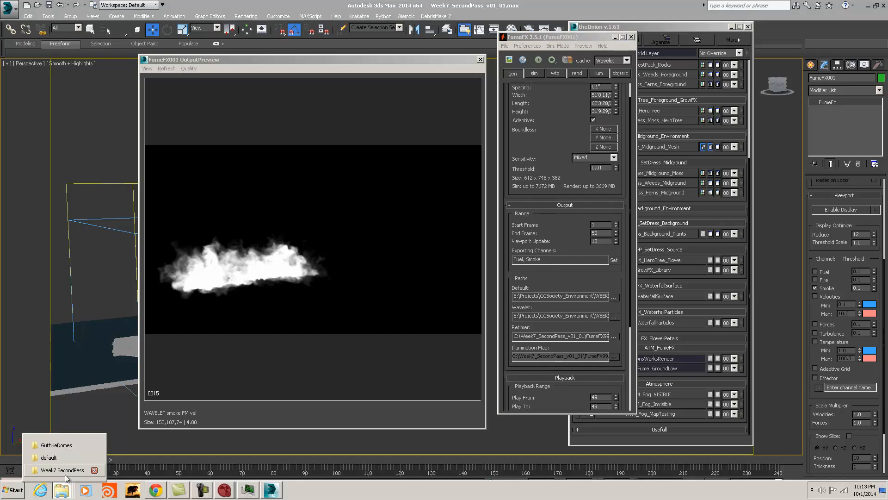
pyautogui.click(62, 457)
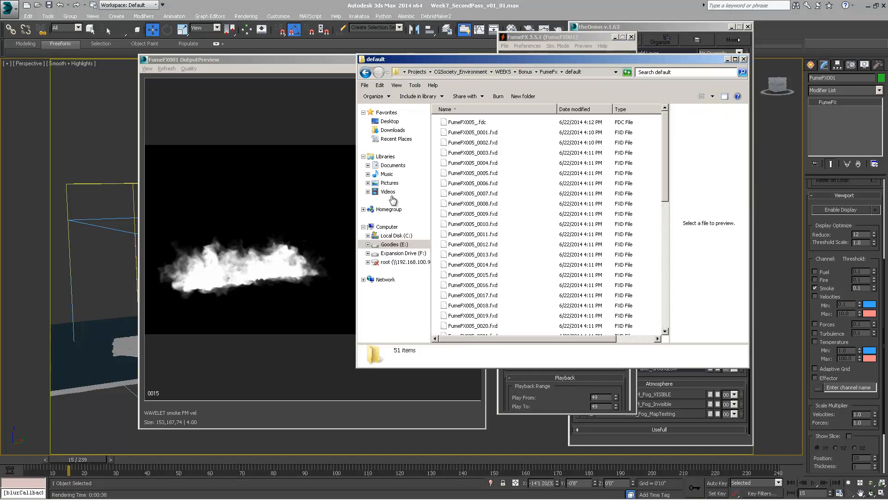
pyautogui.click(547, 71)
pyautogui.click(459, 133)
pyautogui.doubleClick(460, 135)
pyautogui.click(466, 154)
pyautogui.scroll(-8, 467, 180)
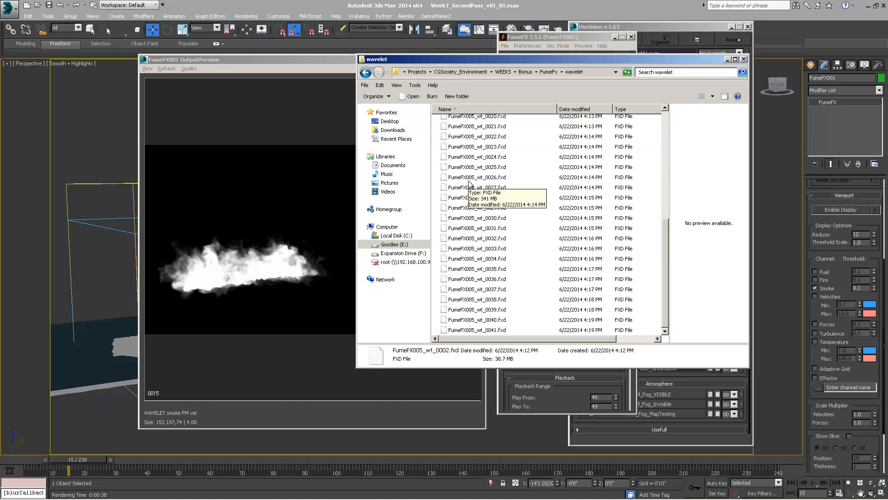
pyautogui.click(743, 59)
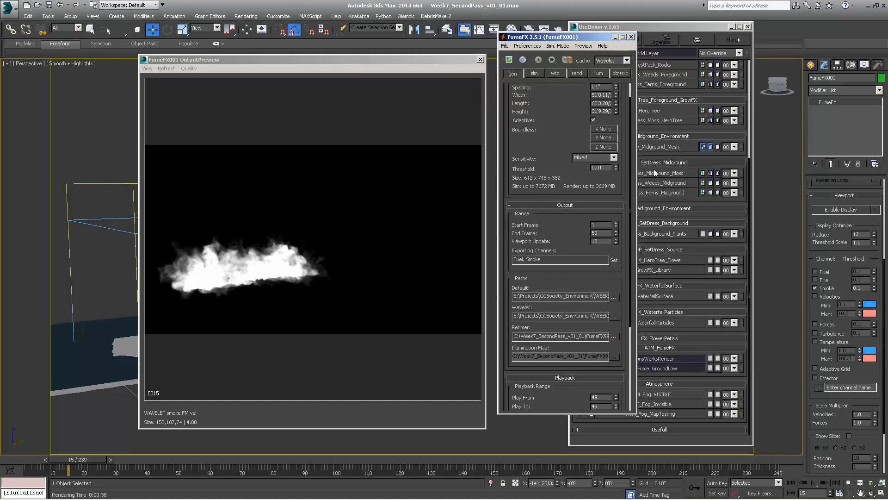
# Step: Set the output End Frame and playback's Play From, Play To and Start Frame to 41, and go to frame 1
pyautogui.scroll(-4, 598, 289)
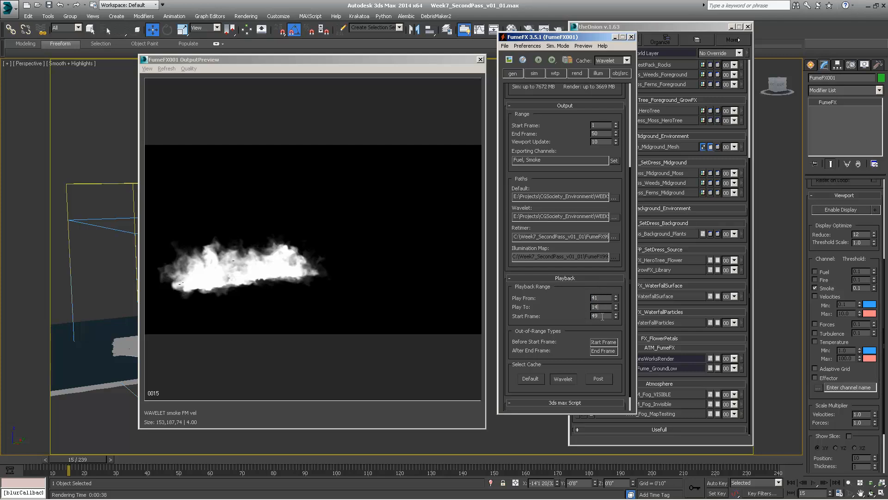
pyautogui.moveTo(603, 311); pyautogui.dragTo(595, 308)
pyautogui.write('41')
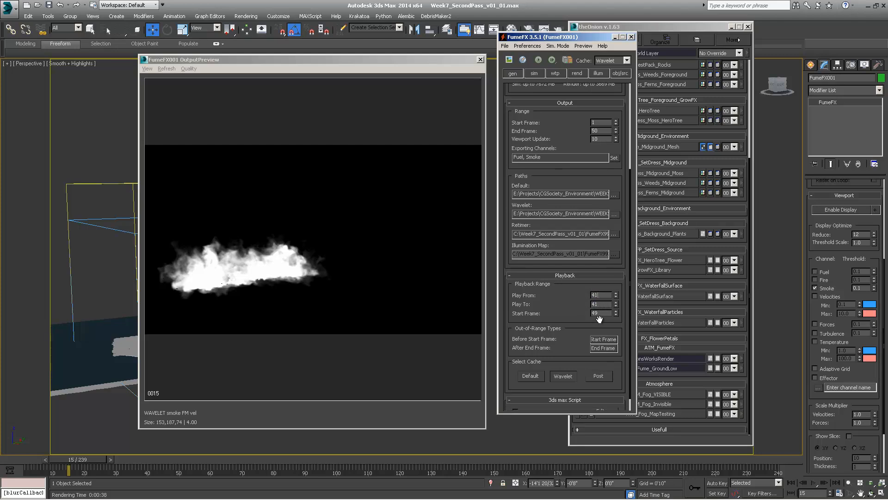
pyautogui.click(602, 295)
pyautogui.write('41')
pyautogui.click(23, 462)
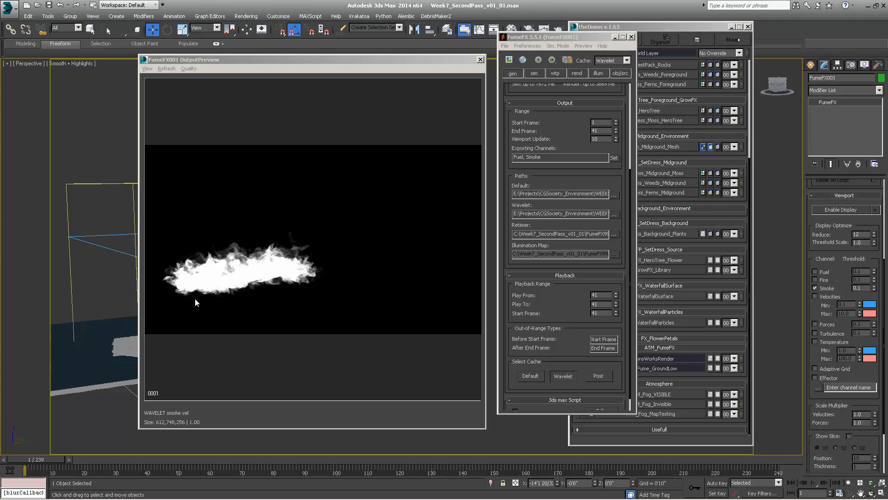
# Step: Set the smoke's rendering Opacity to 0.5 and look at its density gradient without editing it
pyautogui.click(581, 74)
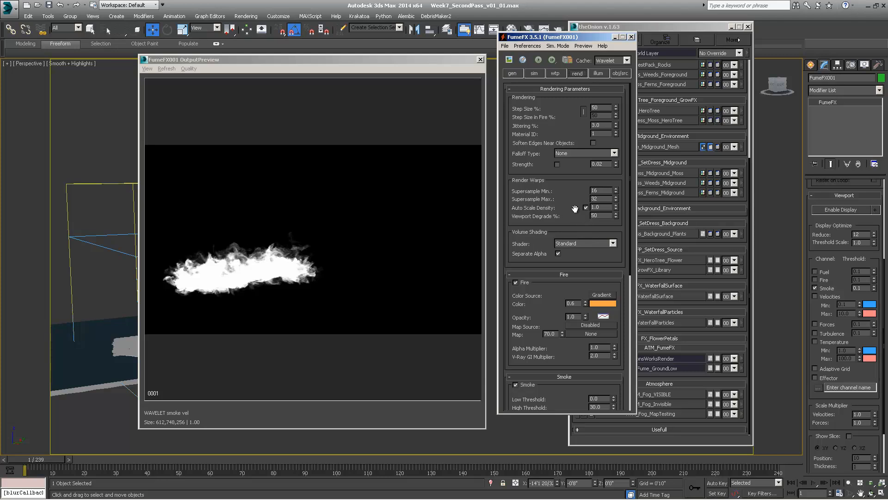
pyautogui.scroll(-7, 575, 208)
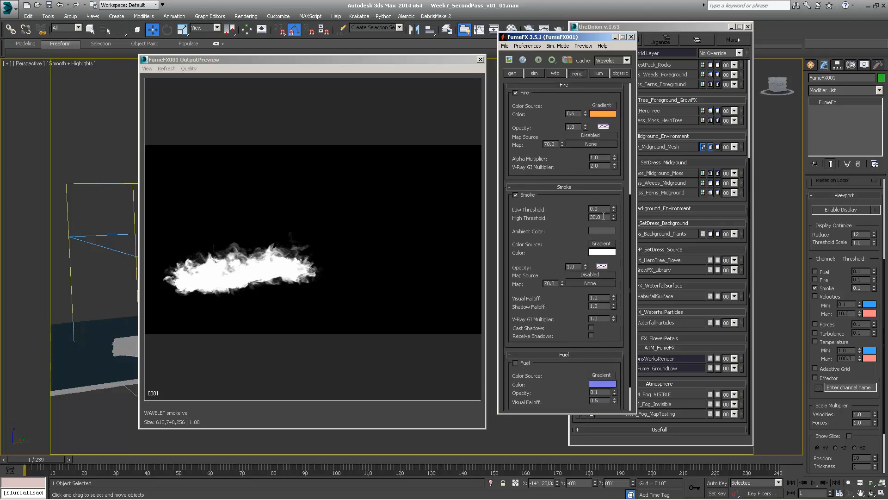
pyautogui.moveTo(585, 268); pyautogui.dragTo(584, 265)
pyautogui.rightClick(585, 269)
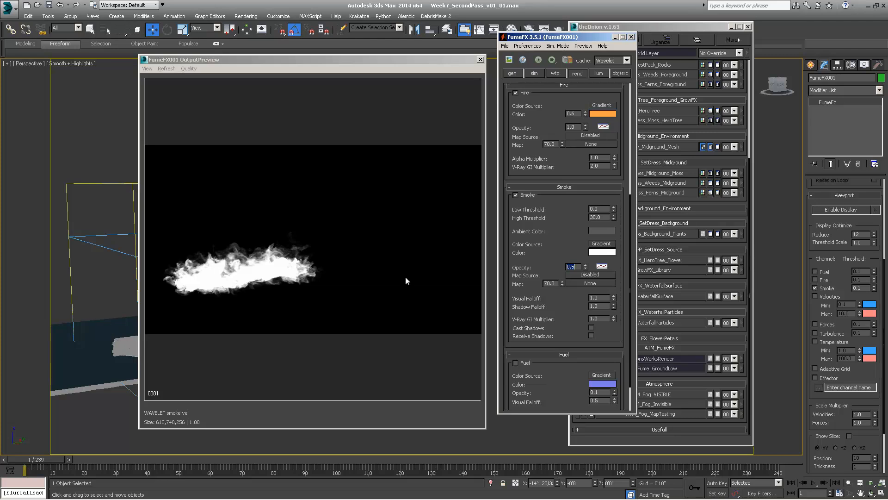
pyautogui.click(601, 264)
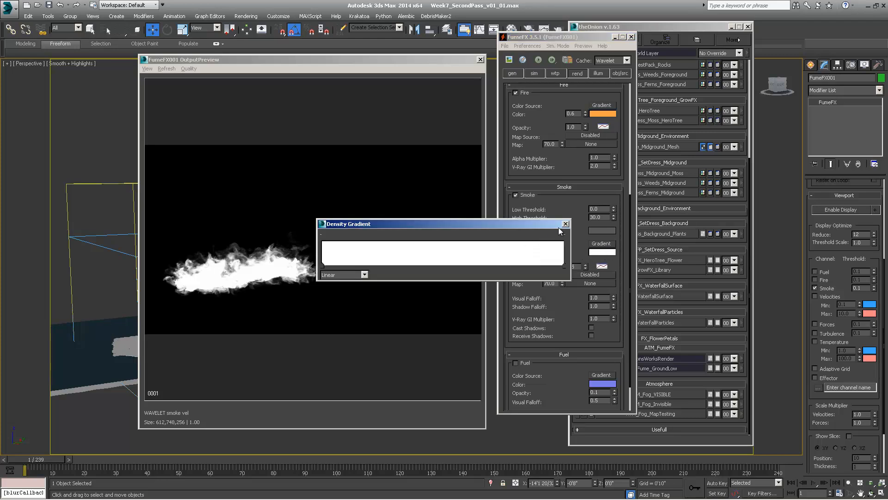
pyautogui.click(566, 225)
# Step: Switch the smoke color gradient to keyless mode and darken its color from white to neutral grey
pyautogui.rightClick(608, 254)
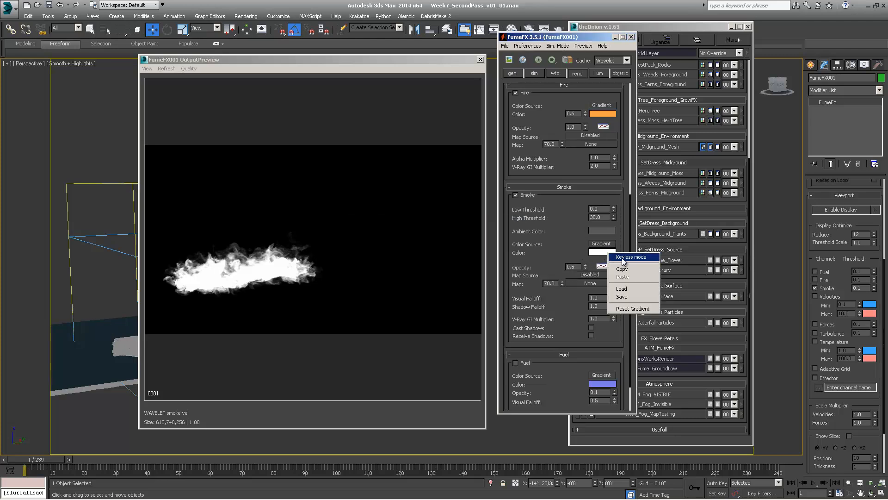
pyautogui.click(618, 257)
pyautogui.click(602, 252)
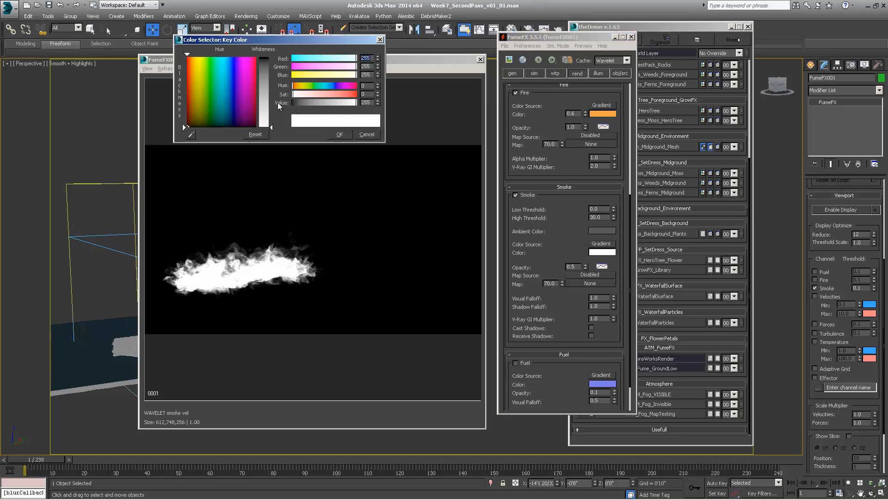
pyautogui.moveTo(271, 126); pyautogui.dragTo(267, 90)
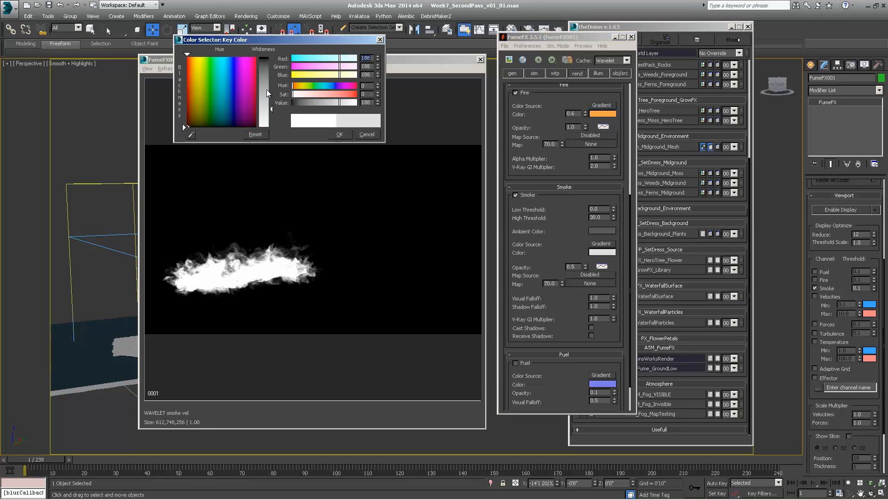
pyautogui.click(339, 134)
# Step: Enable Cast Shadows and Receive Shadows for the smoke and check the output preview from a shifted view
pyautogui.click(591, 328)
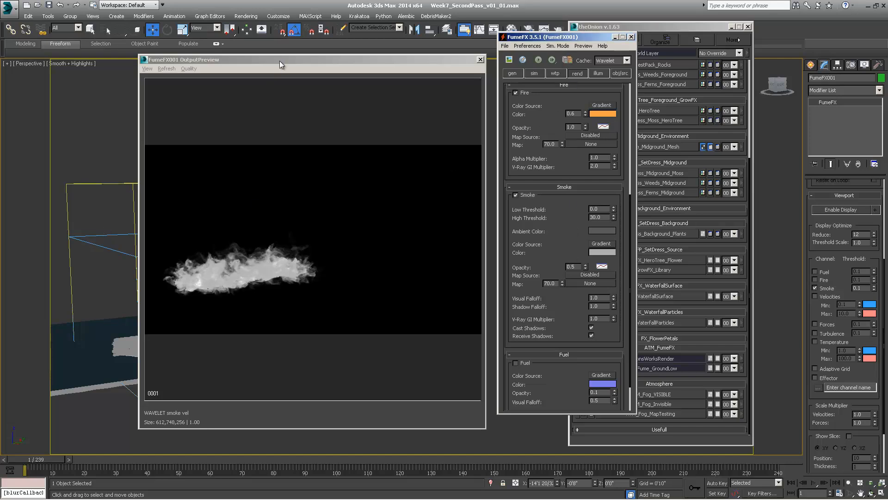
pyautogui.moveTo(279, 60); pyautogui.dragTo(502, 50)
pyautogui.moveTo(223, 298); pyautogui.dragTo(236, 321, button='middle')
pyautogui.moveTo(542, 56); pyautogui.dragTo(383, 74)
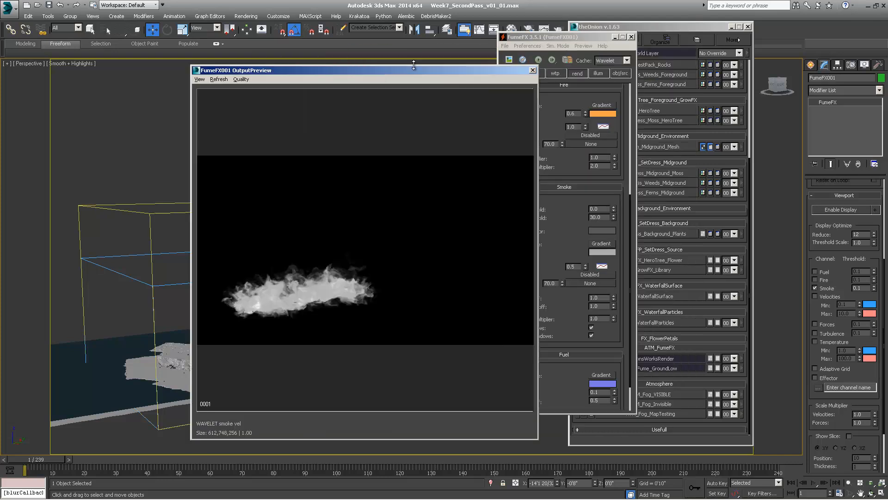
# Step: Switch the smoke color gradient back to key mode for a grey-to-white ramp and close the Density Gradient editor
pyautogui.click(548, 34)
pyautogui.scroll(-2, 574, 124)
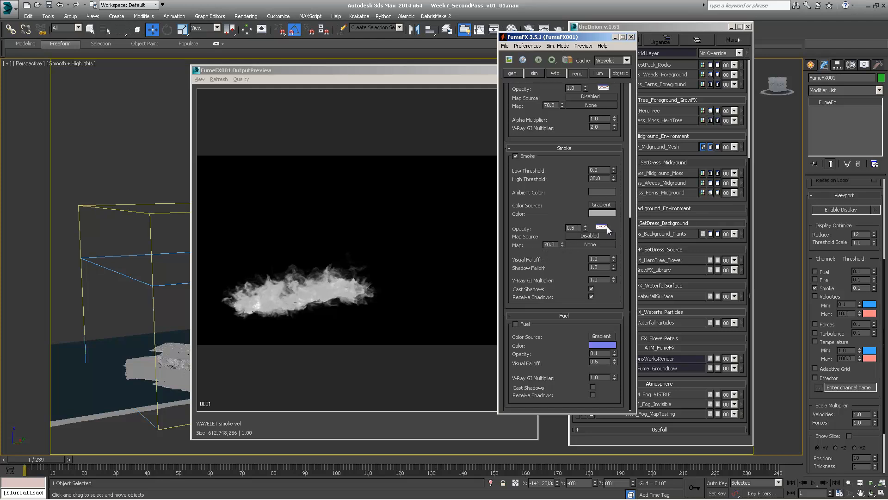
pyautogui.rightClick(602, 213)
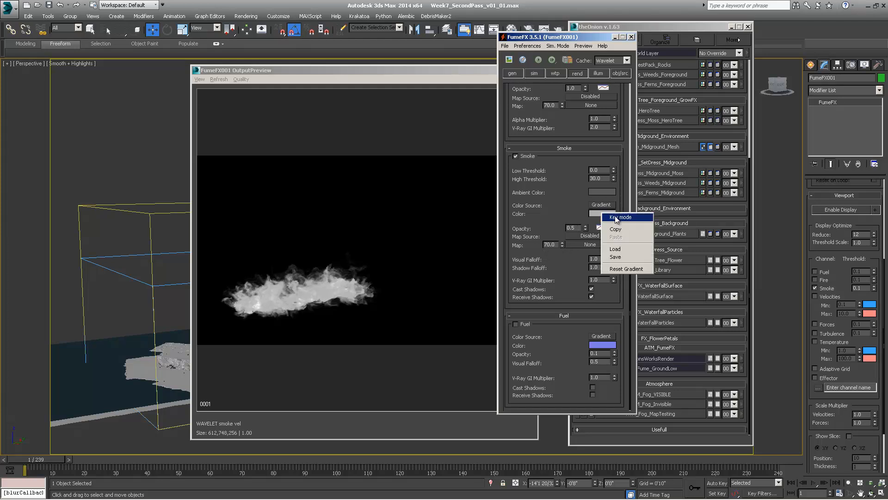
pyautogui.click(602, 214)
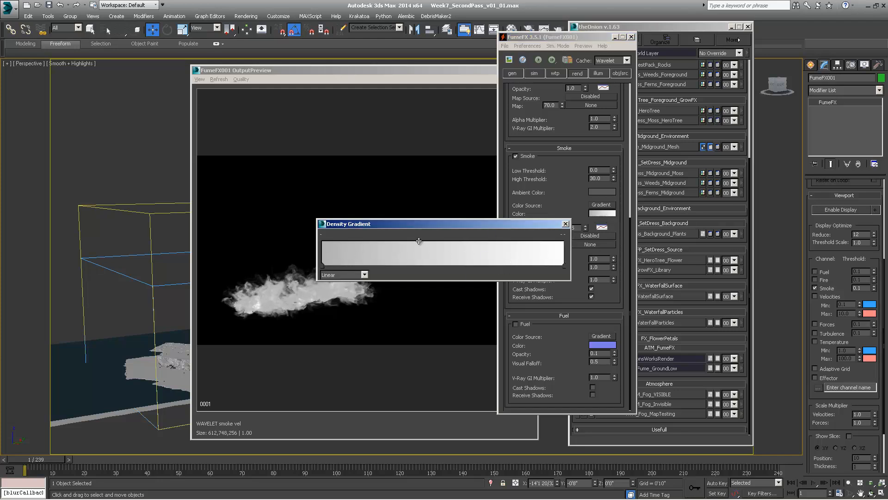
pyautogui.moveTo(429, 222); pyautogui.dragTo(405, 227)
pyautogui.click(541, 229)
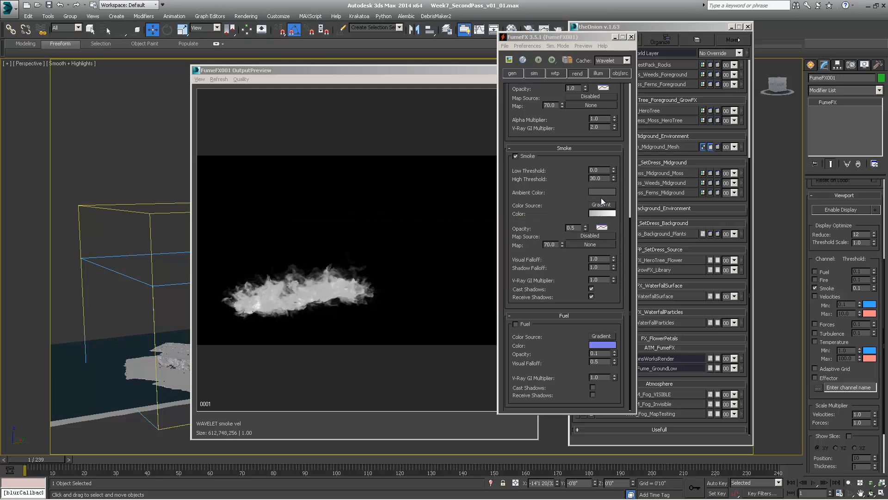
# Step: Inspect the smoke's opacity curve without editing it, and set the smoke's rendering Opacity to 0.3
pyautogui.click(602, 228)
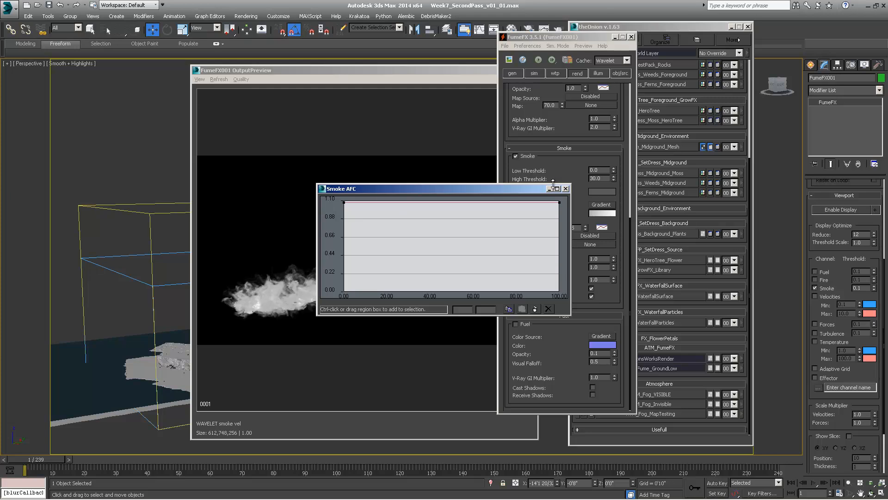
pyautogui.click(566, 189)
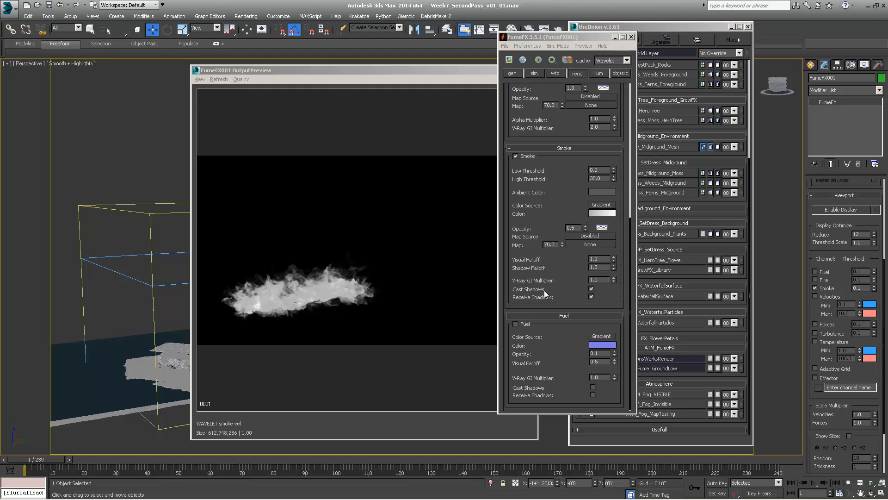
pyautogui.click(579, 228)
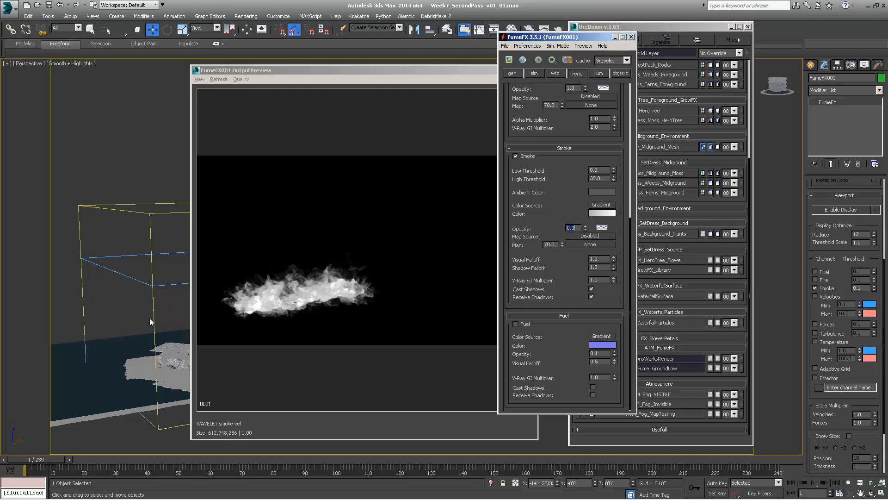
pyautogui.keyDown('alt'); pyautogui.moveTo(133, 319); pyautogui.dragTo(90, 285, button='middle'); pyautogui.keyUp('alt')
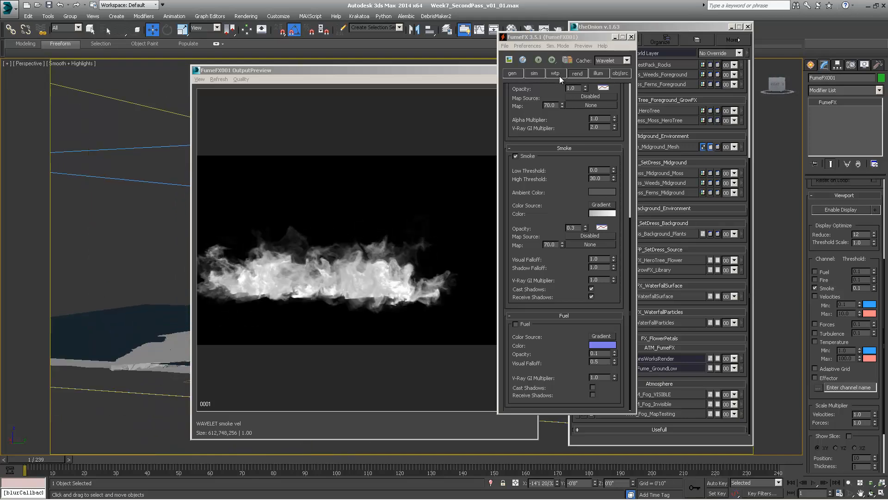
# Step: Move the FumeFX and output preview windows off the terrain and examine the smoke preview from several distances and angles
pyautogui.moveTo(585, 38); pyautogui.dragTo(753, 34)
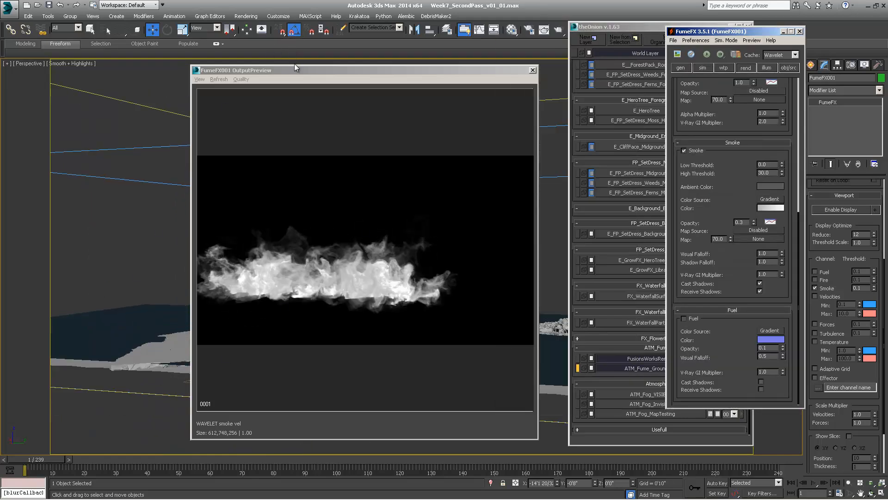
pyautogui.moveTo(297, 71); pyautogui.dragTo(545, 64)
pyautogui.moveTo(228, 359); pyautogui.dragTo(307, 312, button='middle')
pyautogui.scroll(-5, 250, 330)
pyautogui.scroll(3, 291, 319)
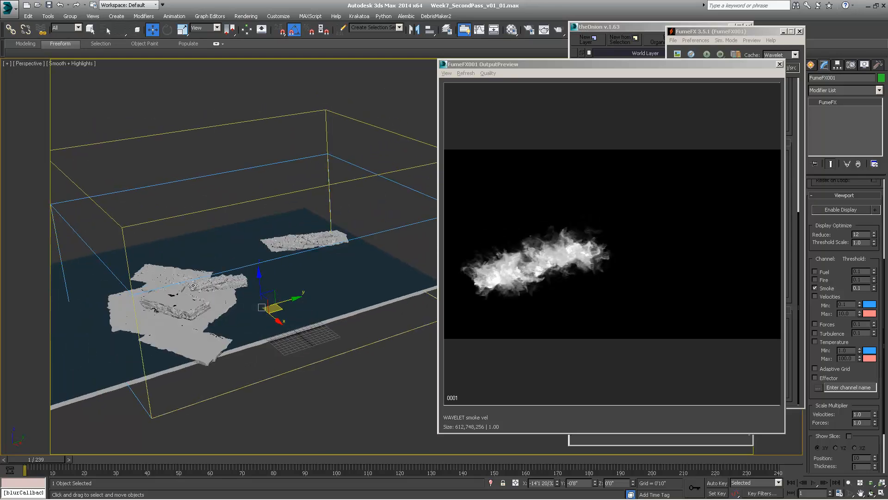
pyautogui.keyDown('alt'); pyautogui.moveTo(193, 285); pyautogui.dragTo(144, 208, button='middle'); pyautogui.keyUp('alt')
pyautogui.moveTo(225, 283); pyautogui.dragTo(248, 301, button='middle')
pyautogui.moveTo(356, 418); pyautogui.dragTo(158, 247, button='middle')
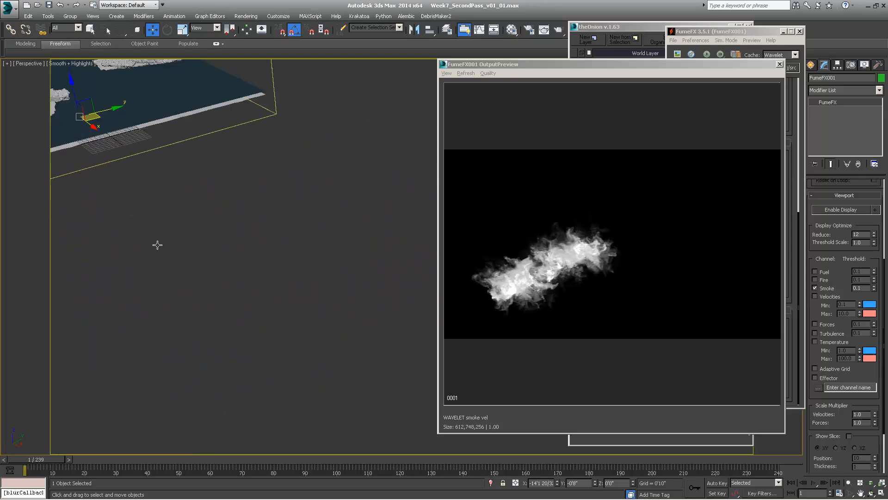
pyautogui.scroll(-3, 132, 184)
pyautogui.moveTo(178, 193); pyautogui.dragTo(353, 353, button='middle')
pyautogui.scroll(3, 286, 288)
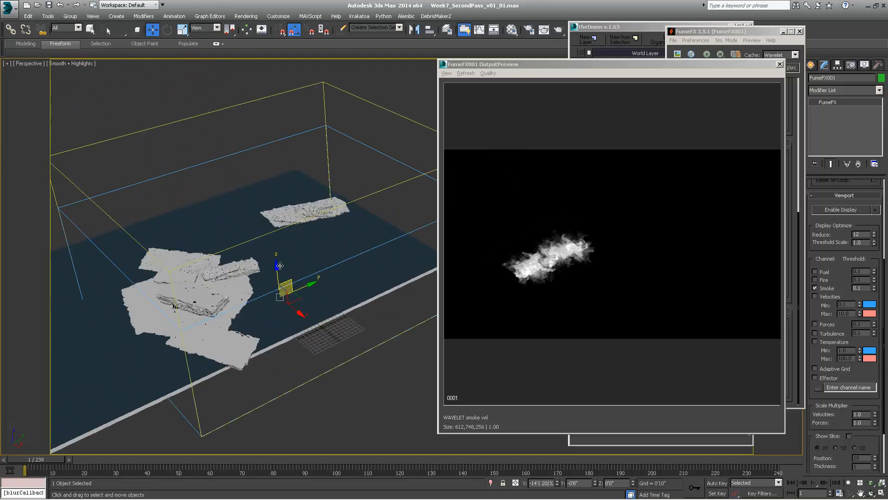
pyautogui.moveTo(315, 279); pyautogui.dragTo(325, 283, button='middle')
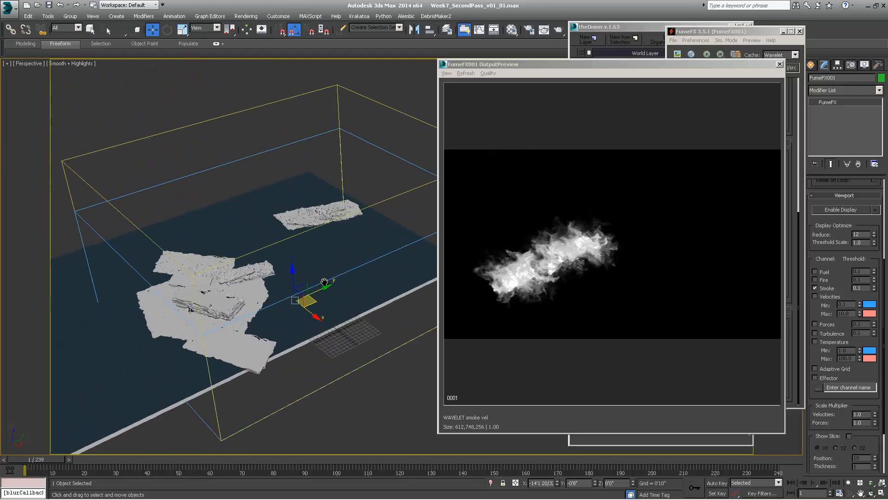
pyautogui.moveTo(364, 312); pyautogui.dragTo(272, 186, button='middle')
pyautogui.moveTo(204, 182); pyautogui.dragTo(284, 231, button='middle')
pyautogui.scroll(2, 284, 231)
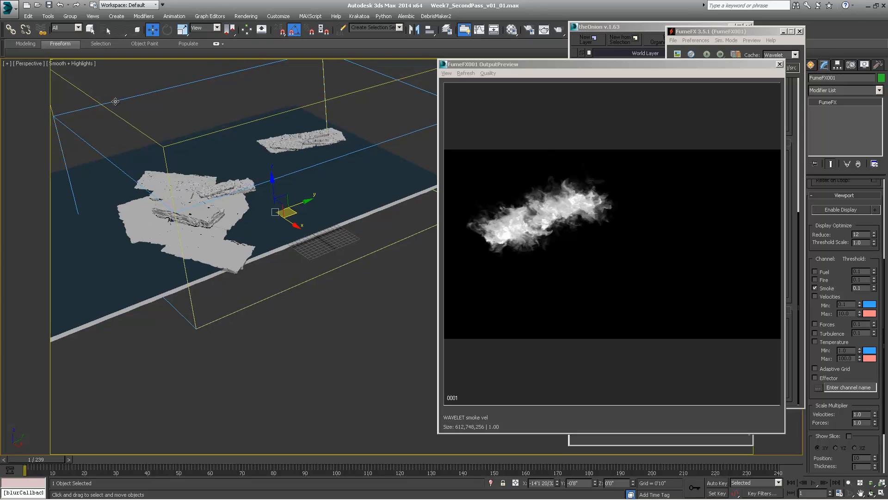
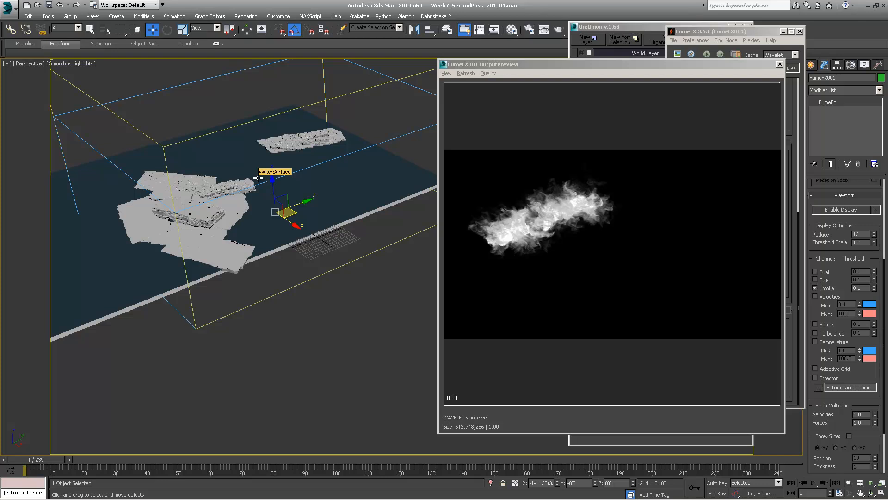
pyautogui.keyDown('alt'); pyautogui.moveTo(279, 164); pyautogui.dragTo(474, 215, button='middle'); pyautogui.keyUp('alt')
pyautogui.moveTo(347, 273); pyautogui.dragTo(158, 284, button='middle')
pyautogui.scroll(3, 220, 267)
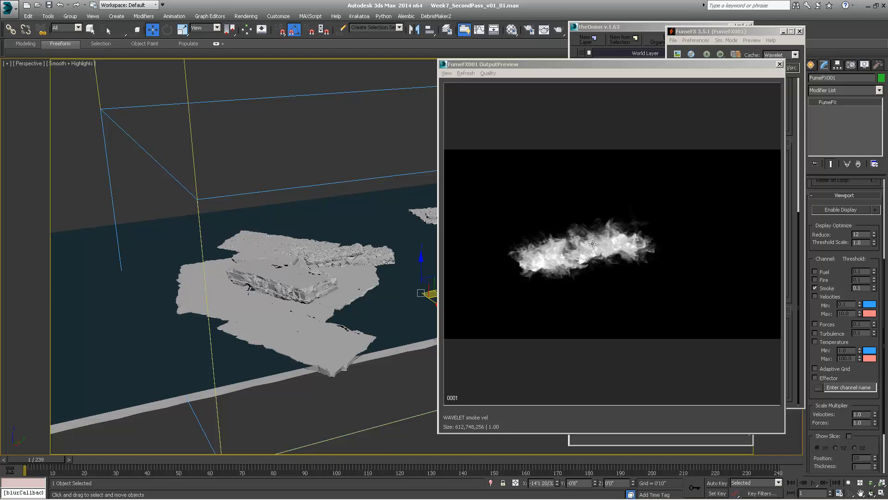
# Step: Shift the output preview window farther aside and set the viewport to the S_0001-00__1-240_ camera
pyautogui.click(615, 68)
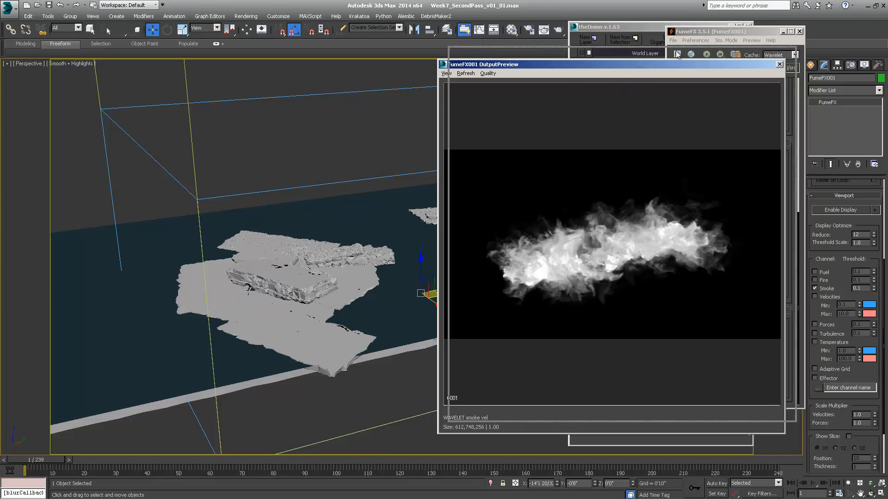
pyautogui.moveTo(646, 63); pyautogui.dragTo(695, 48)
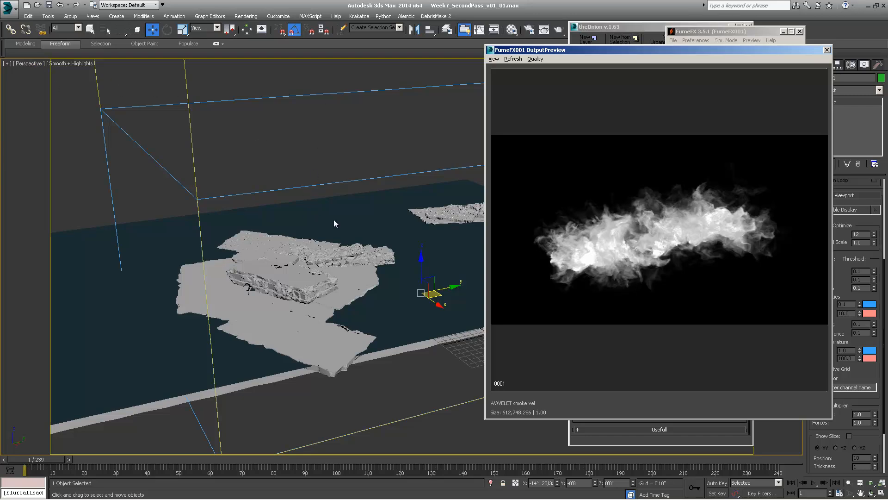
pyautogui.moveTo(335, 223); pyautogui.dragTo(303, 223, button='middle')
pyautogui.scroll(-3, 310, 225)
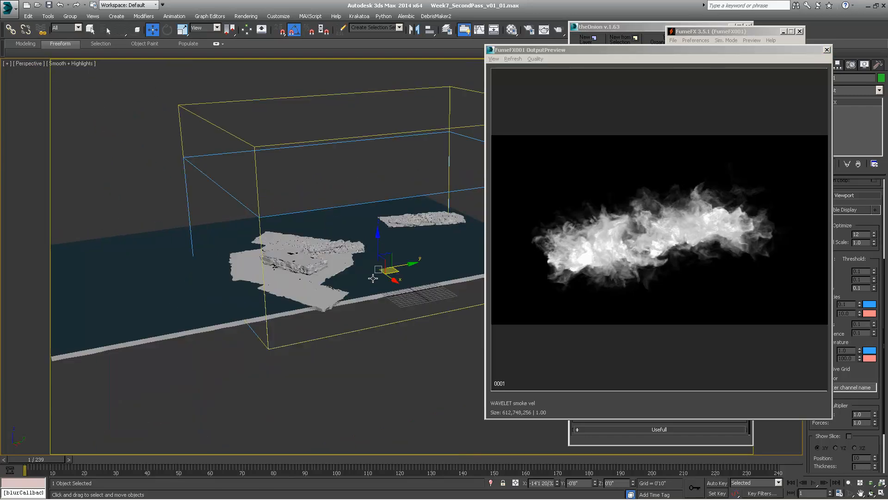
pyautogui.keyDown('alt'); pyautogui.moveTo(373, 278); pyautogui.dragTo(343, 298, button='middle'); pyautogui.keyUp('alt')
pyautogui.click(29, 63)
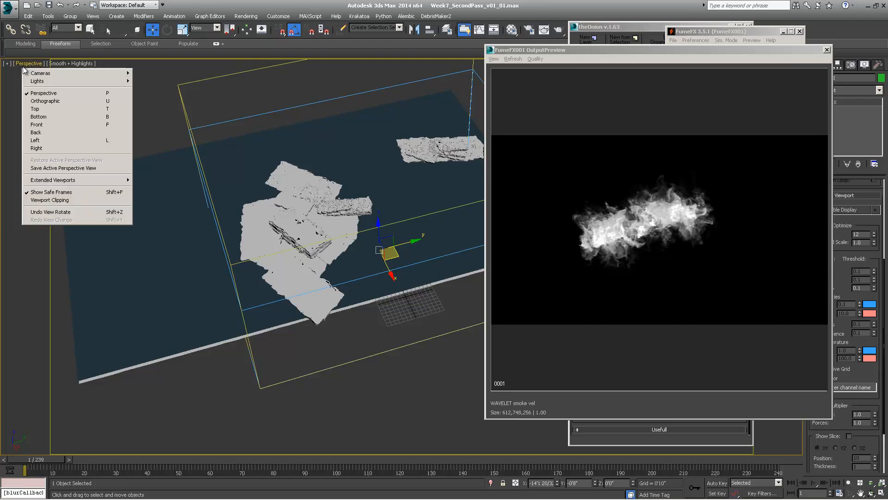
pyautogui.moveTo(115, 73)
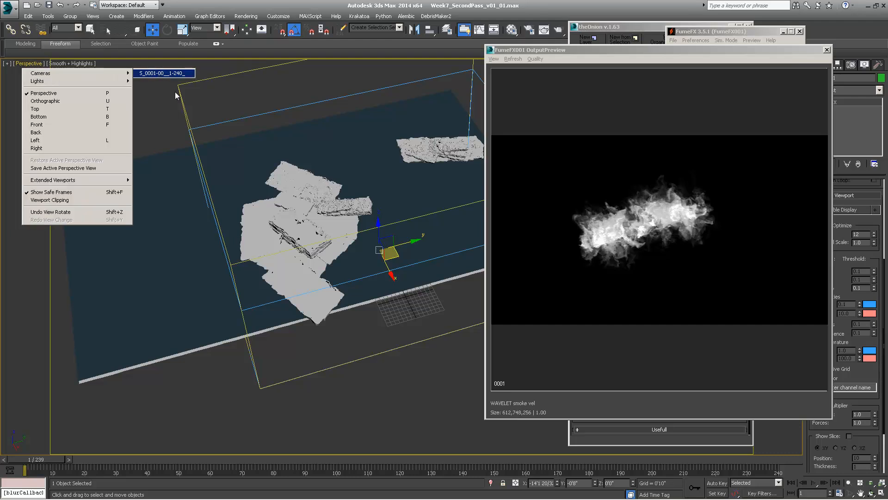
pyautogui.press('Return')
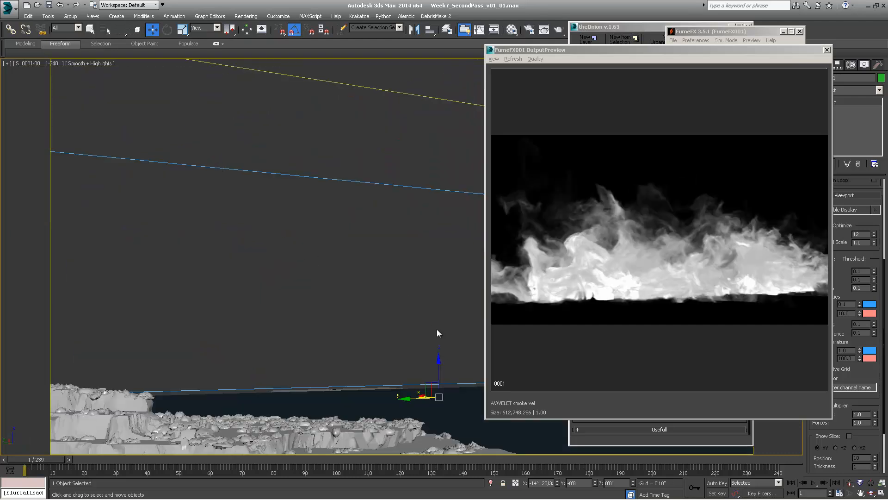
# Step: Shrink the output preview window and clear it, the layer manager and the FumeFX window away from the camera view
pyautogui.click(439, 396)
pyautogui.moveTo(681, 50); pyautogui.dragTo(646, 45)
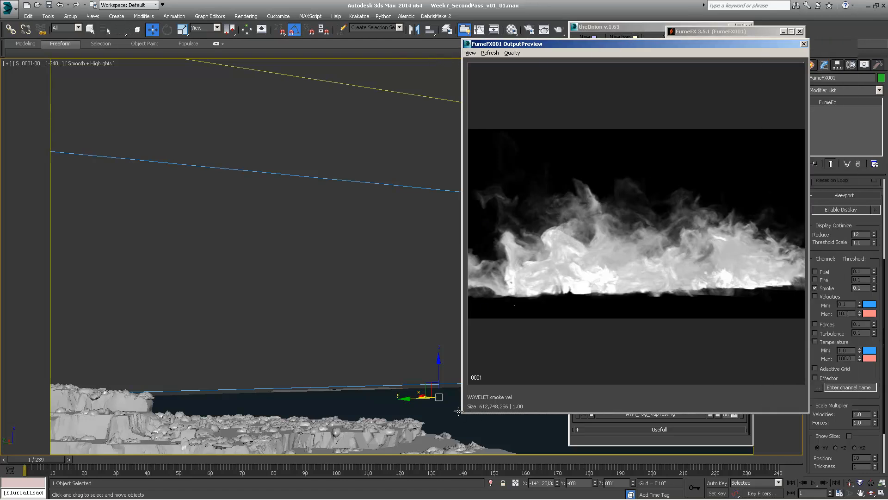
pyautogui.moveTo(462, 414); pyautogui.dragTo(545, 343)
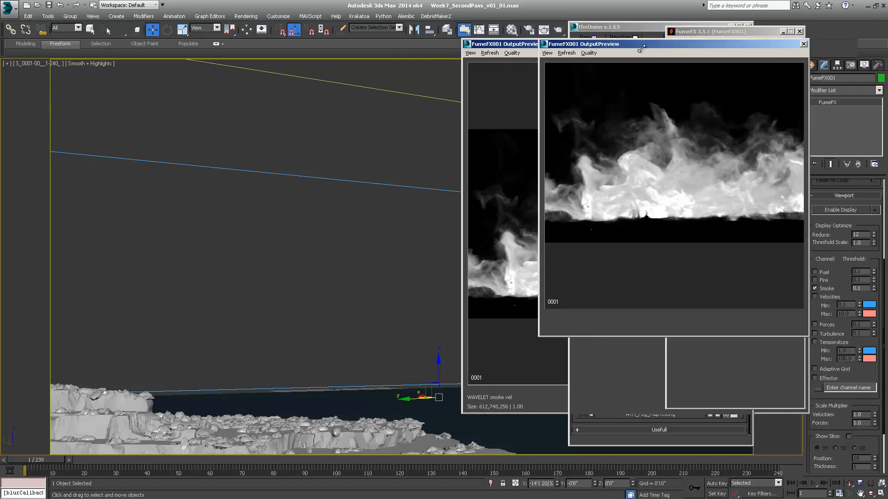
pyautogui.click(804, 44)
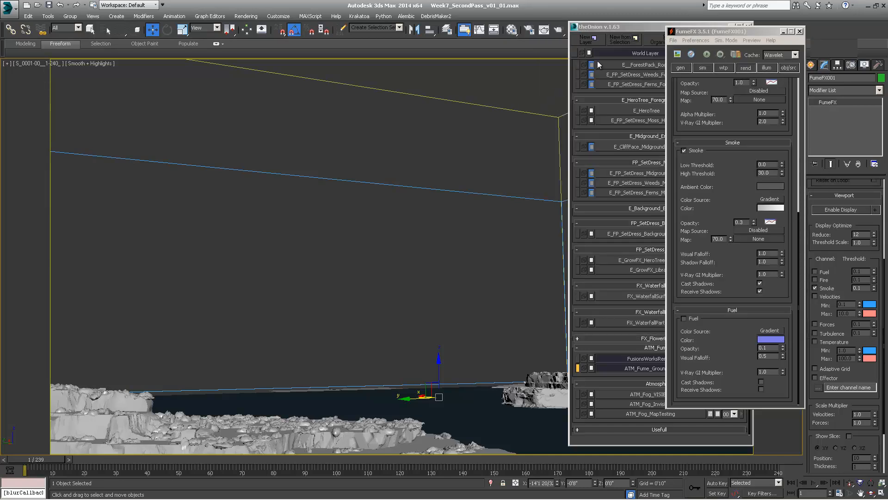
pyautogui.click(641, 28)
pyautogui.click(748, 27)
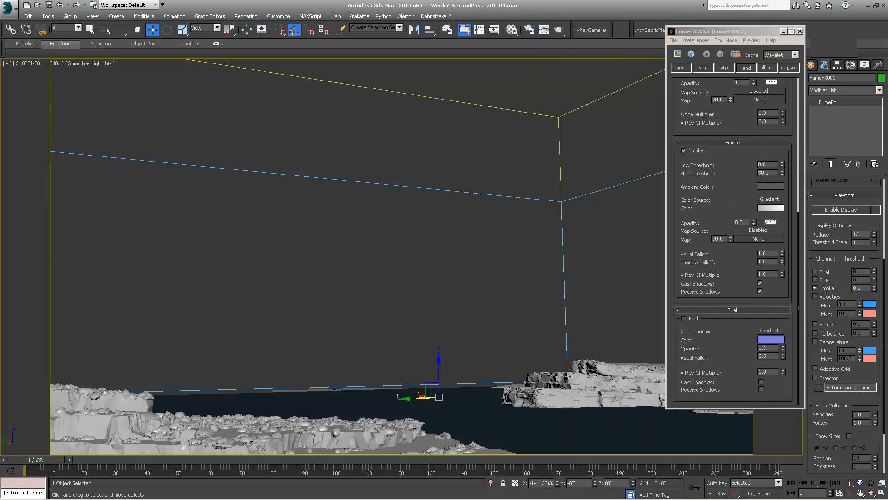
pyautogui.moveTo(887, 58); pyautogui.dragTo(744, 86)
pyautogui.moveTo(742, 32); pyautogui.dragTo(887, 49)
pyautogui.moveTo(685, 84); pyautogui.dragTo(833, 66)
# Step: Switch the viewport to Perspective and frame the whole FumeFX container over the terrain from above
pyautogui.click(25, 63)
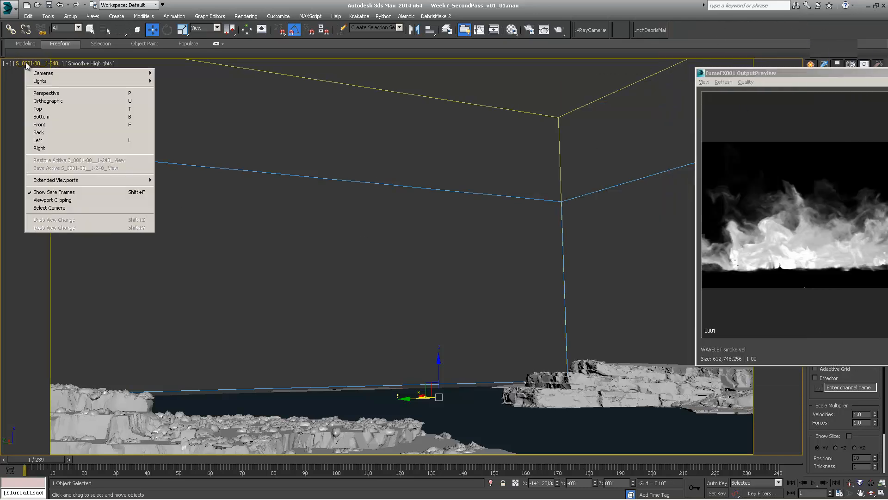
pyautogui.click(53, 96)
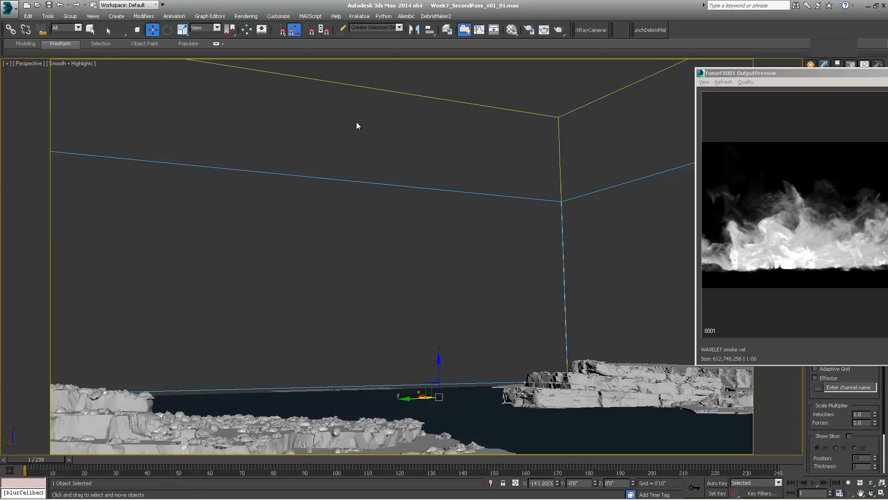
pyautogui.moveTo(485, 231); pyautogui.dragTo(436, 235, button='middle')
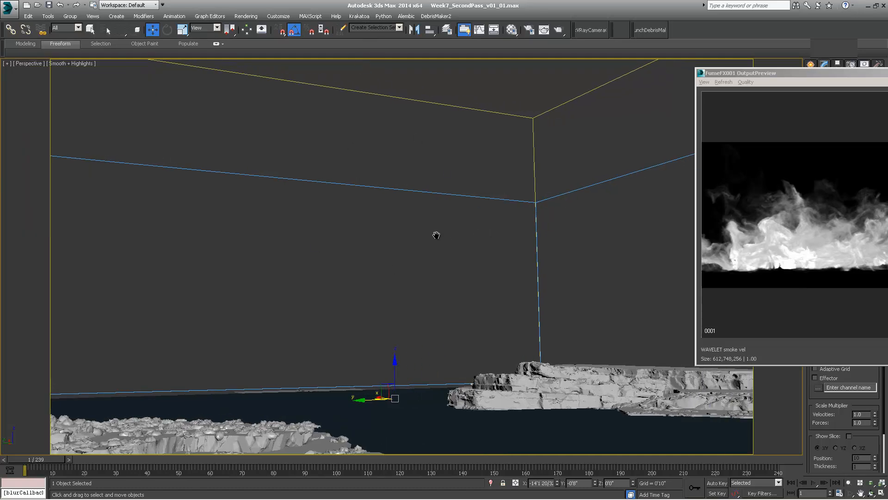
pyautogui.scroll(-3, 387, 265)
pyautogui.scroll(-3, 416, 263)
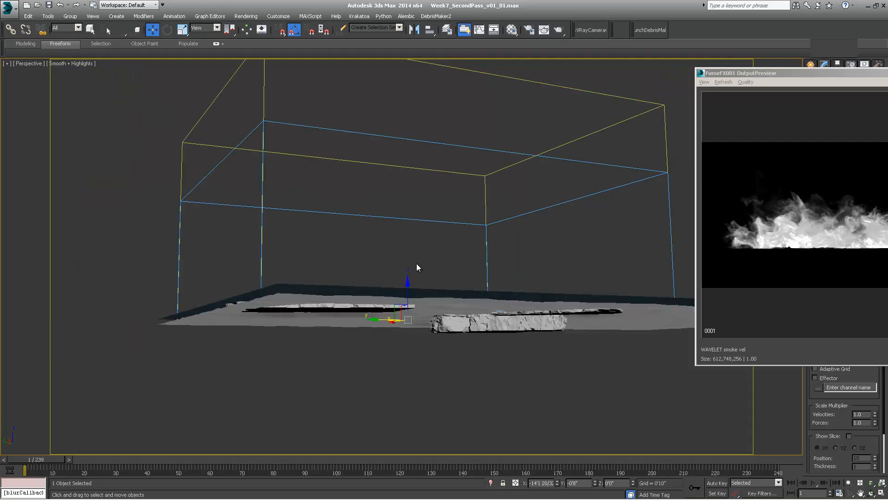
pyautogui.keyDown('alt'); pyautogui.moveTo(413, 287); pyautogui.dragTo(412, 312, button='middle'); pyautogui.keyUp('alt')
# Step: Try to move the FumeFX container freely in the angled perspective view, and undo the move
pyautogui.press('r')
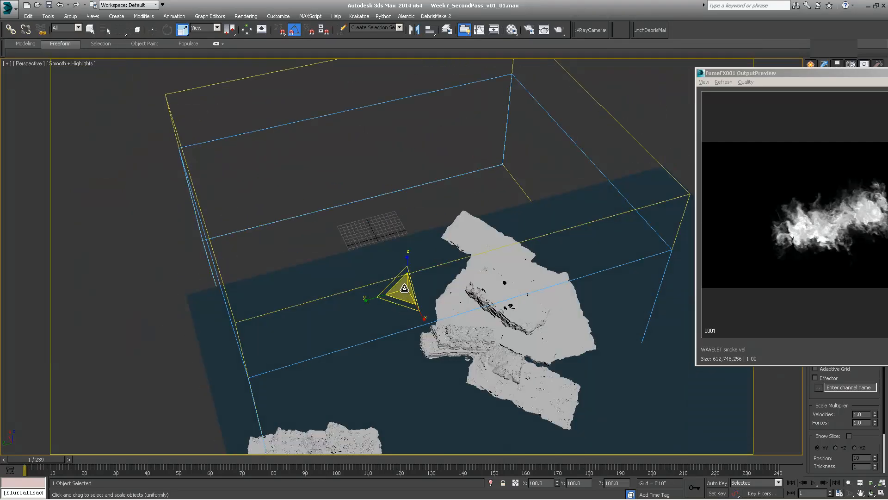
pyautogui.moveTo(405, 294); pyautogui.dragTo(380, 399)
pyautogui.press('w')
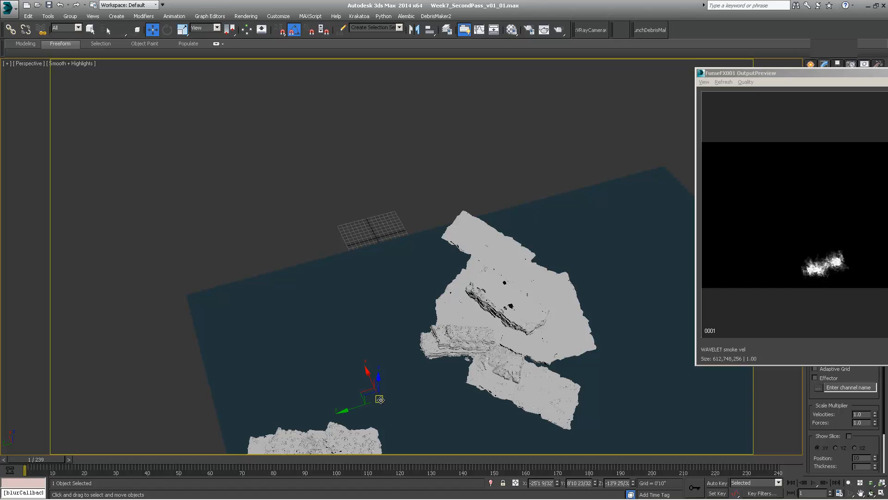
pyautogui.hotkey('ctrl', 'z')
# Step: Move the FumeFX container across the ground plane to about X -37'2", Y 21'3", adjusting its placement through the S_0001-00__1-240_ camera
pyautogui.keyDown('alt'); pyautogui.moveTo(383, 306); pyautogui.dragTo(382, 333, button='middle'); pyautogui.keyUp('alt')
pyautogui.moveTo(395, 265); pyautogui.dragTo(368, 411)
pyautogui.click(29, 63)
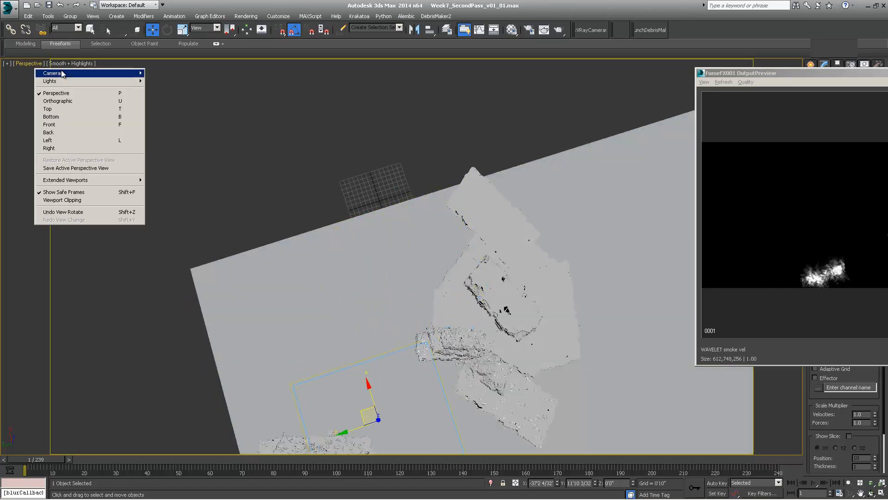
pyautogui.press('c')
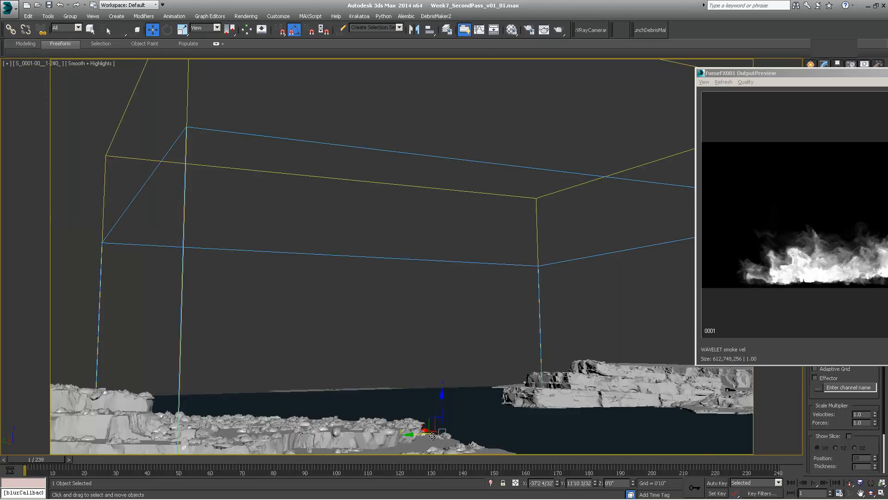
pyautogui.moveTo(420, 434); pyautogui.dragTo(165, 438)
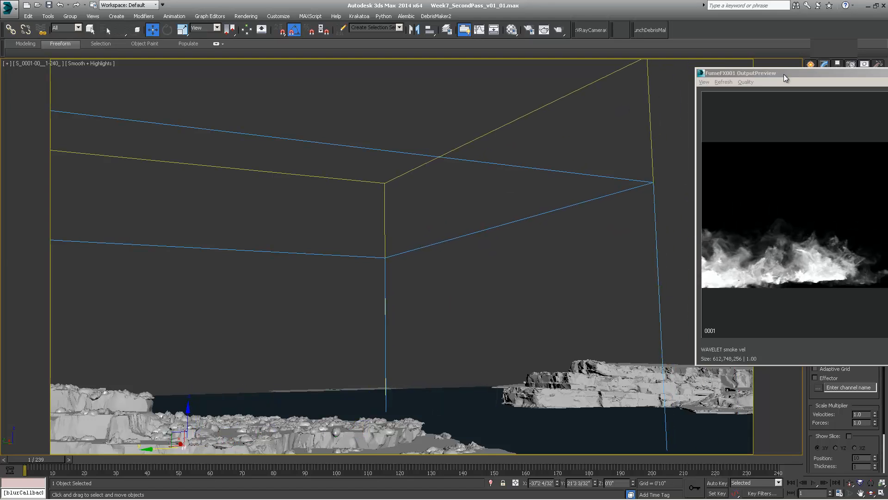
# Step: Move the FumeFX container to about X -38'5", Y 24'2" in the camera view, keeping the output preview beside it for comparison
pyautogui.moveTo(784, 74); pyautogui.dragTo(529, 87)
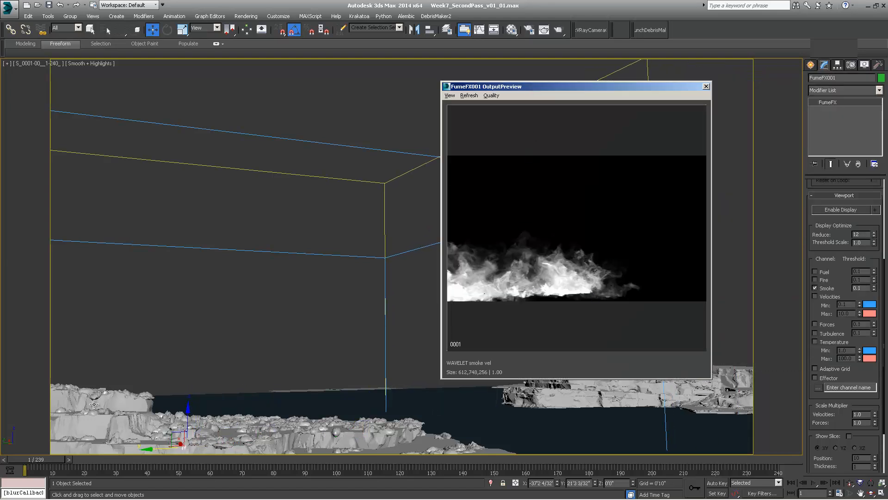
pyautogui.click(179, 443)
pyautogui.moveTo(179, 443); pyautogui.dragTo(320, 419)
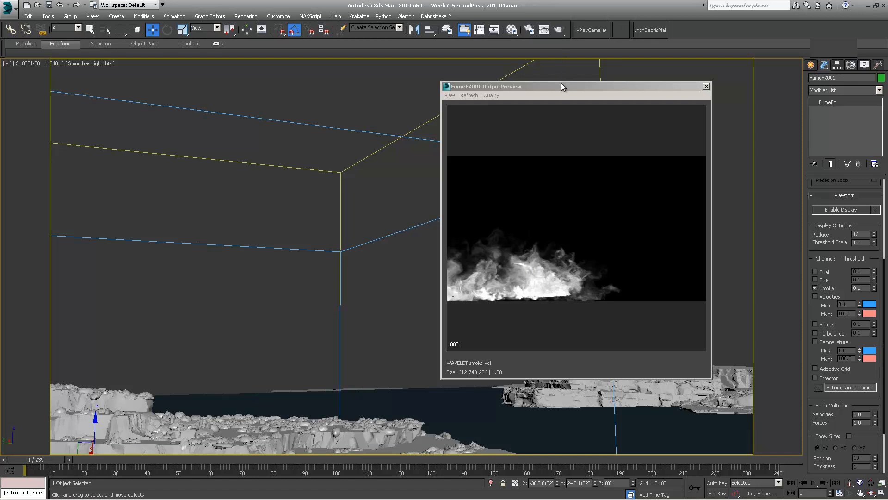
pyautogui.moveTo(561, 86); pyautogui.dragTo(618, 66)
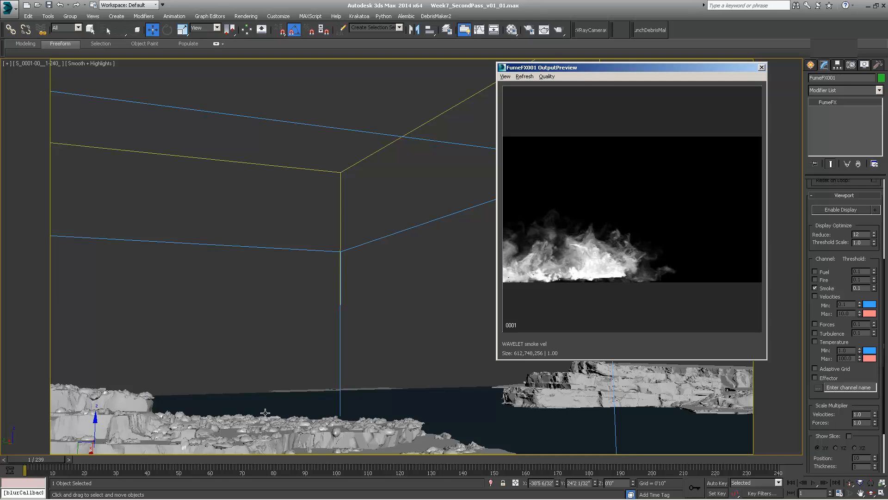
pyautogui.moveTo(588, 68); pyautogui.dragTo(515, 69)
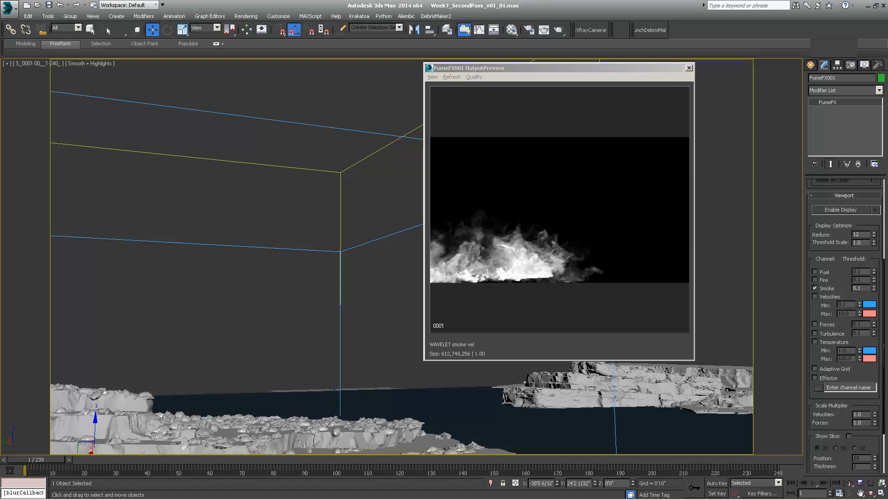
pyautogui.moveTo(517, 69); pyautogui.dragTo(584, 74)
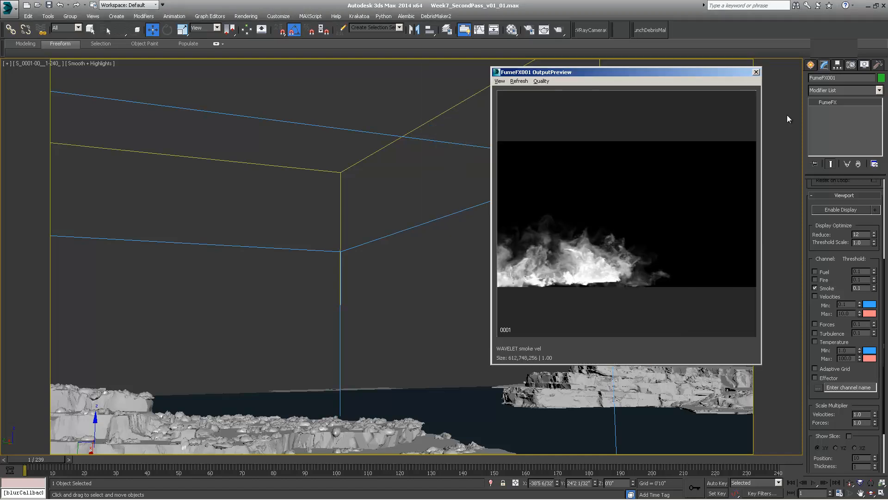
# Step: Show the FumeFX container's illumination parameters and close the output preview window
pyautogui.moveTo(887, 42); pyautogui.dragTo(321, 41)
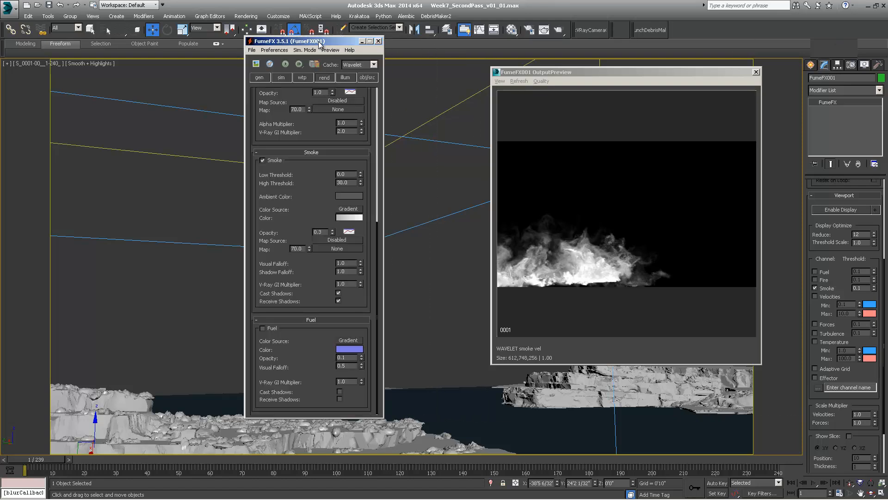
pyautogui.click(351, 78)
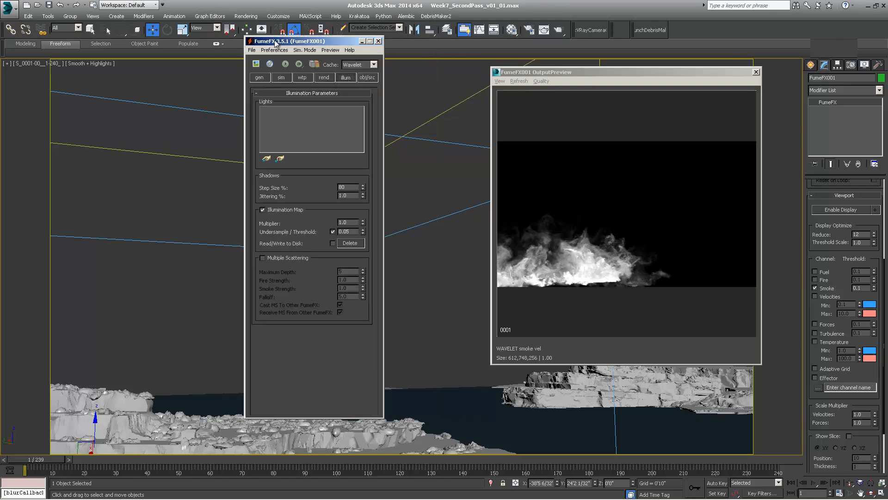
pyautogui.click(649, 71)
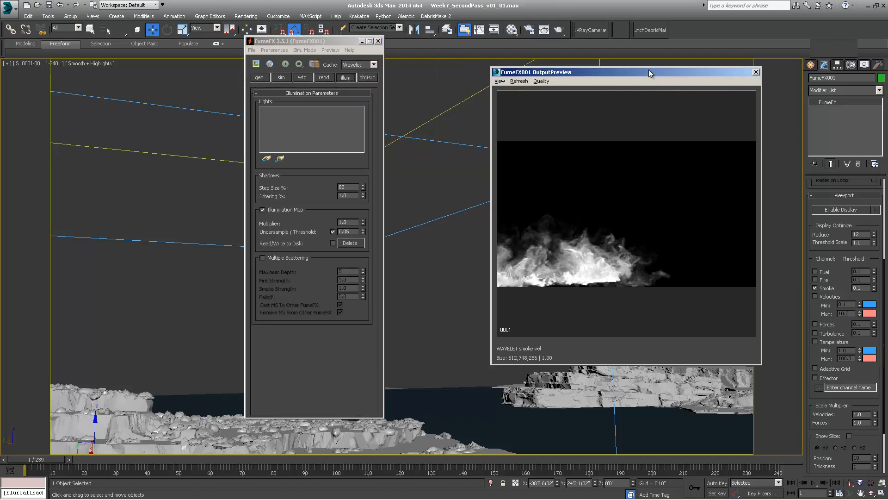
pyautogui.click(755, 72)
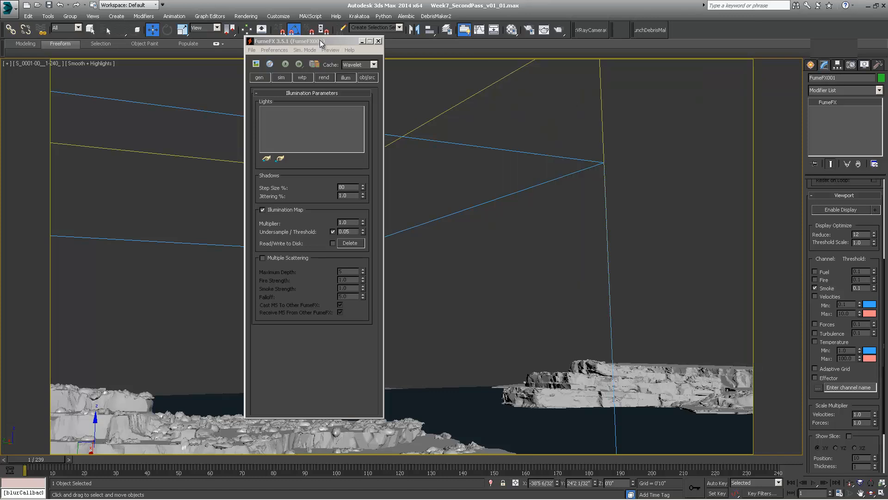
# Step: Switch the viewport to Perspective and frame the FumeFX container together with the whole terrain from above
pyautogui.moveTo(329, 44); pyautogui.dragTo(531, 39)
pyautogui.click(54, 64)
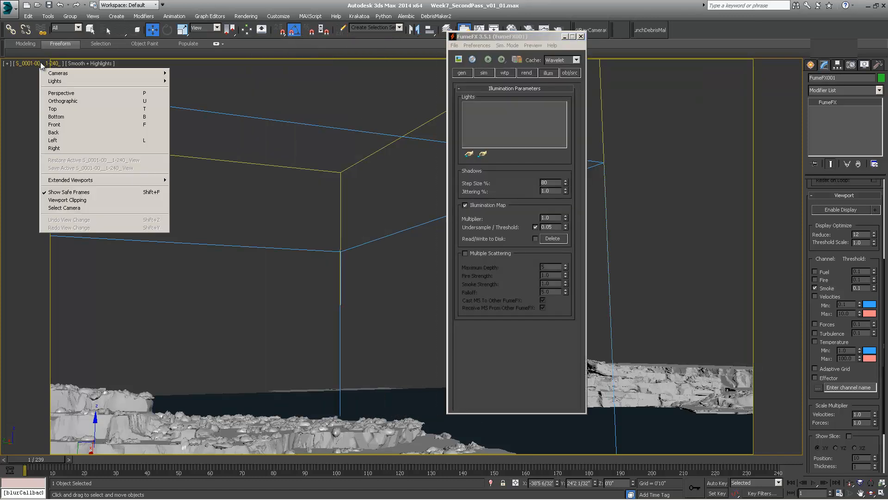
pyautogui.click(54, 94)
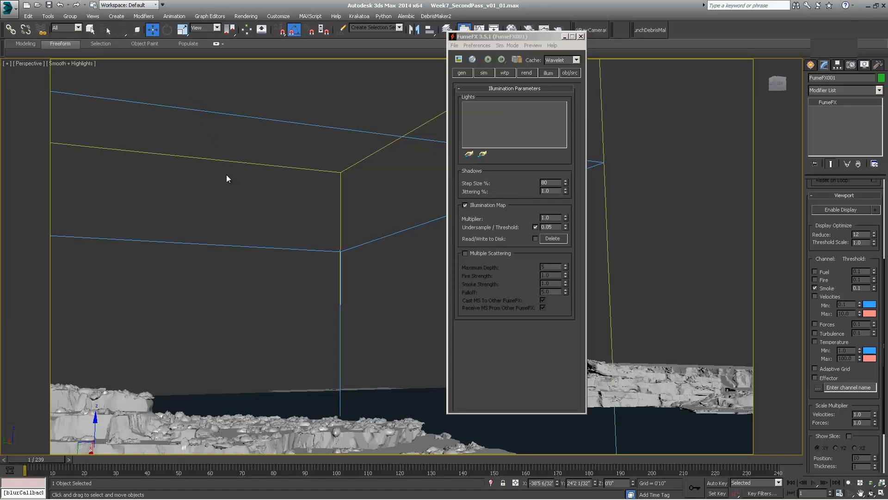
pyautogui.scroll(-10, 212, 216)
pyautogui.keyDown('alt'); pyautogui.moveTo(249, 216); pyautogui.dragTo(234, 280, button='middle'); pyautogui.keyUp('alt')
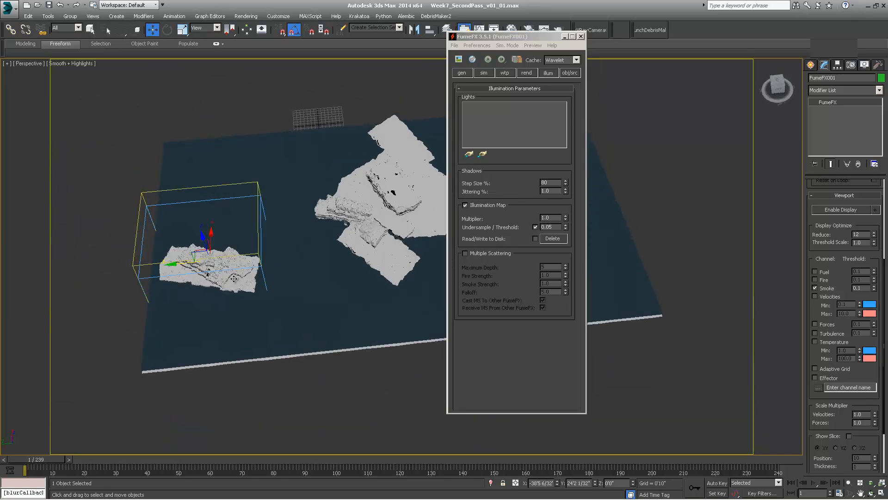
pyautogui.keyDown('alt'); pyautogui.moveTo(311, 264); pyautogui.dragTo(285, 272, button='middle'); pyautogui.keyUp('alt')
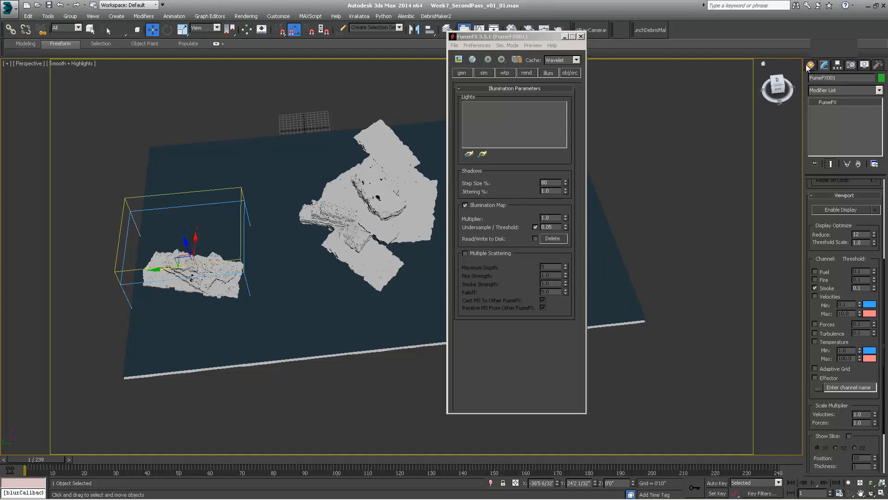
# Step: Create a standard Target Spot light at about X -33'8", Y -70'9", beyond the terrain, aimed at the FumeFX container
pyautogui.click(811, 64)
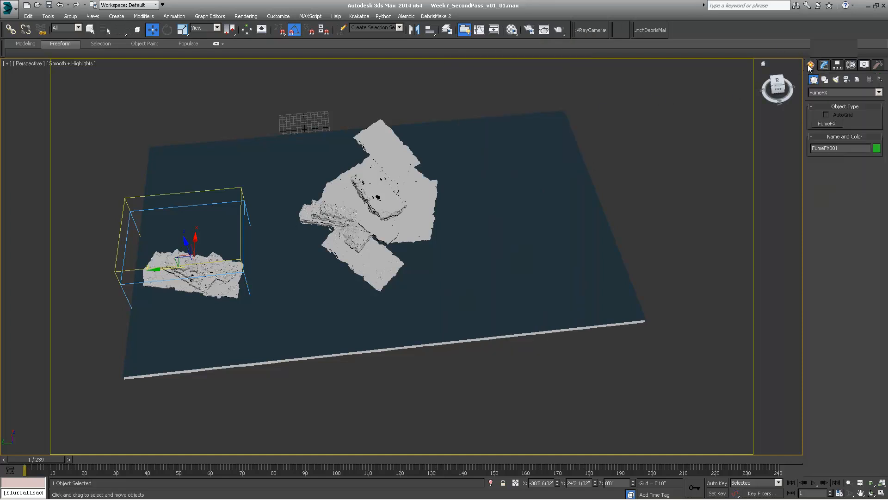
pyautogui.click(836, 81)
pyautogui.click(816, 92)
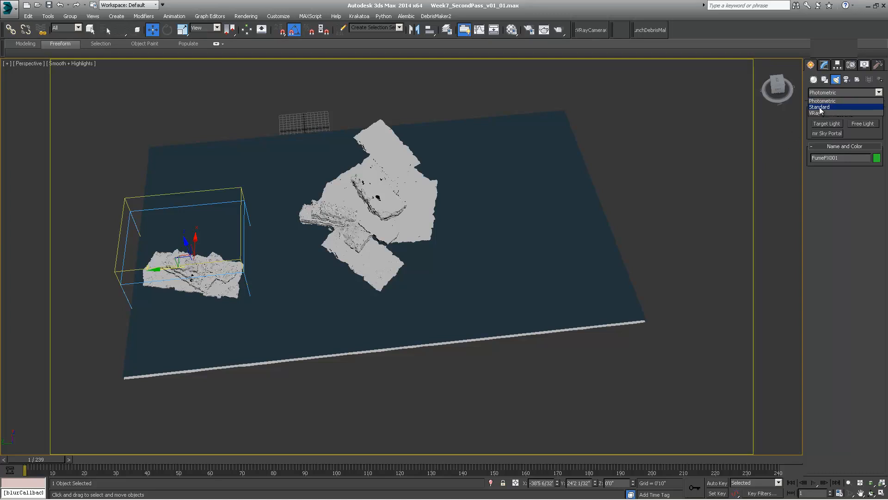
pyautogui.click(820, 107)
pyautogui.moveTo(494, 230); pyautogui.dragTo(556, 271, button='middle')
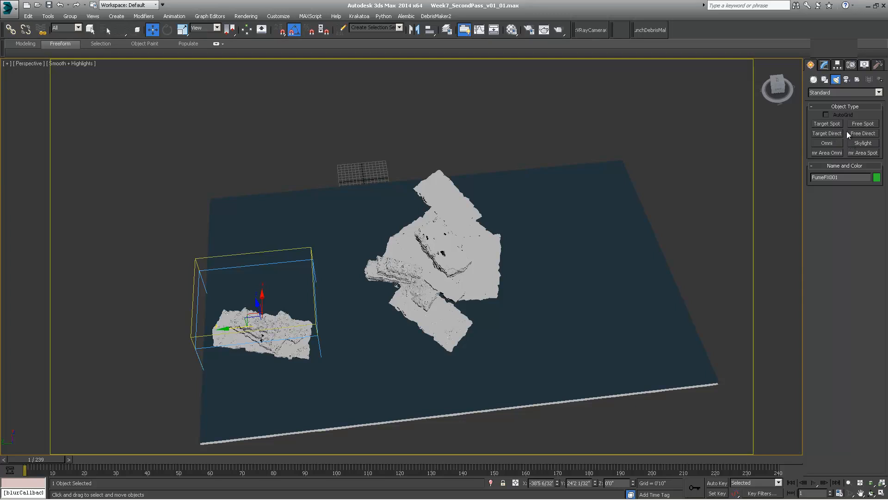
pyautogui.click(826, 123)
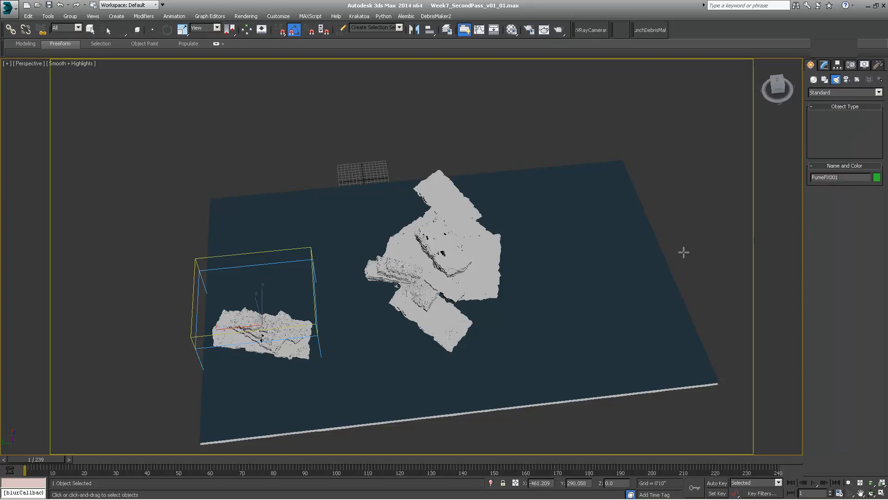
pyautogui.moveTo(683, 252); pyautogui.dragTo(641, 262, button='middle')
pyautogui.moveTo(668, 254); pyautogui.dragTo(211, 318)
pyautogui.press('w')
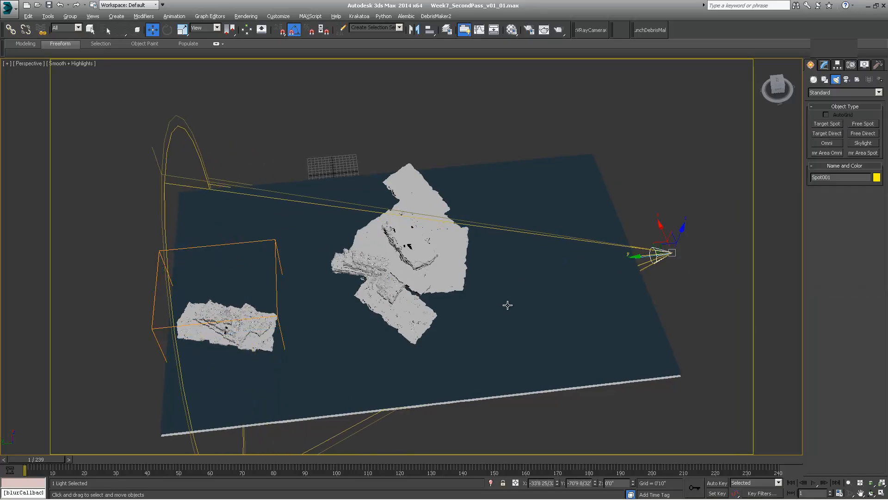
# Step: Raise the spotlight to a height of about 84'6" so it shines down on the FumeFX container
pyautogui.keyDown('alt'); pyautogui.moveTo(508, 303); pyautogui.dragTo(521, 256, button='middle'); pyautogui.keyUp('alt')
pyautogui.moveTo(662, 260); pyautogui.dragTo(662, 28)
pyautogui.scroll(-5, 470, 221)
pyautogui.moveTo(470, 221); pyautogui.dragTo(492, 284, button='middle')
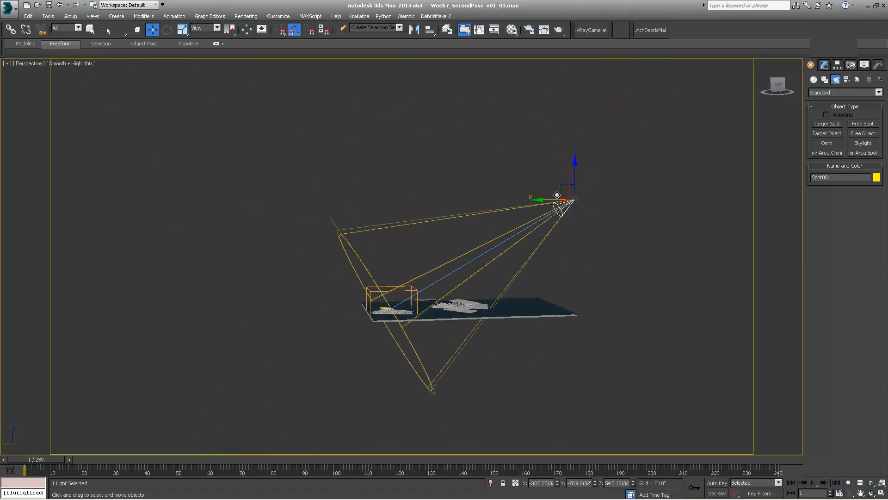
pyautogui.moveTo(575, 179); pyautogui.dragTo(575, 116)
pyautogui.moveTo(541, 213); pyautogui.dragTo(529, 255, button='middle')
pyautogui.scroll(3, 488, 232)
pyautogui.scroll(-3, 510, 207)
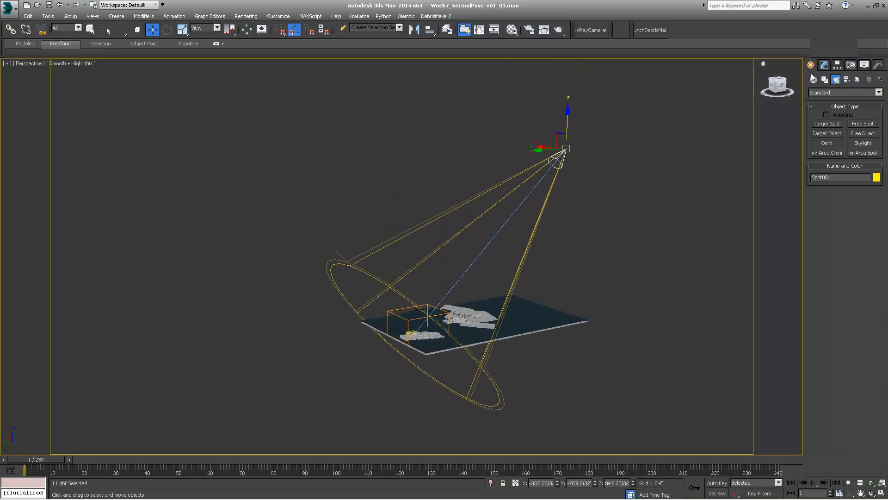
# Step: Turn on Atmosphere Shadows in the spotlight's shadow parameters
pyautogui.click(825, 64)
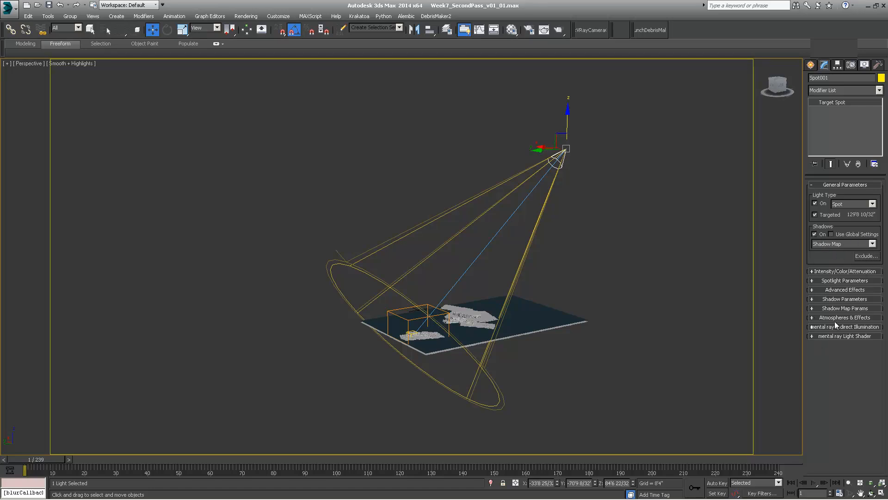
pyautogui.click(823, 318)
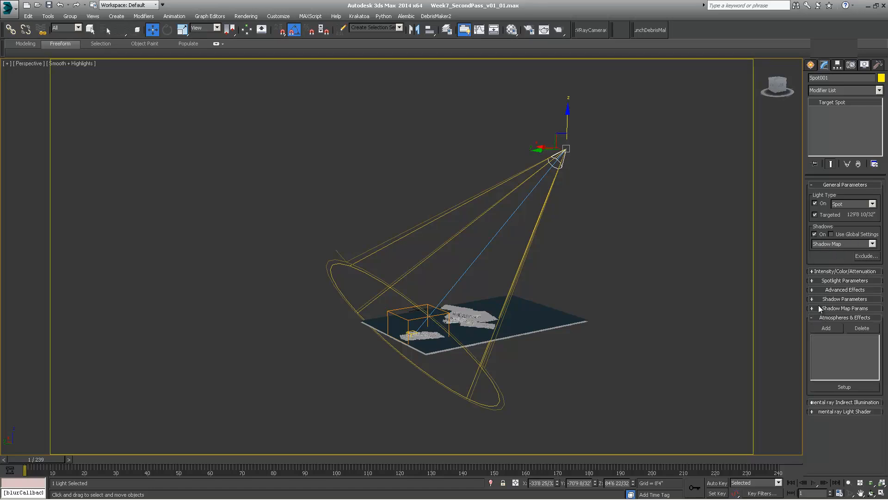
pyautogui.click(813, 308)
pyautogui.click(815, 299)
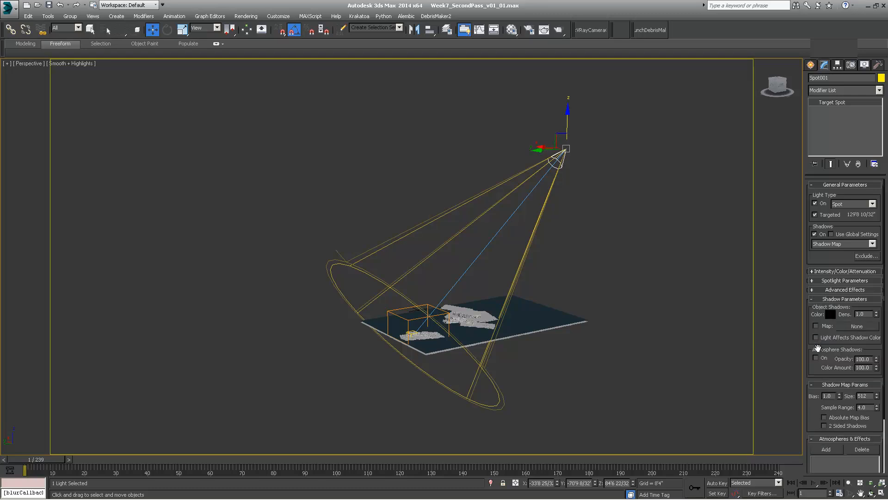
pyautogui.click(816, 358)
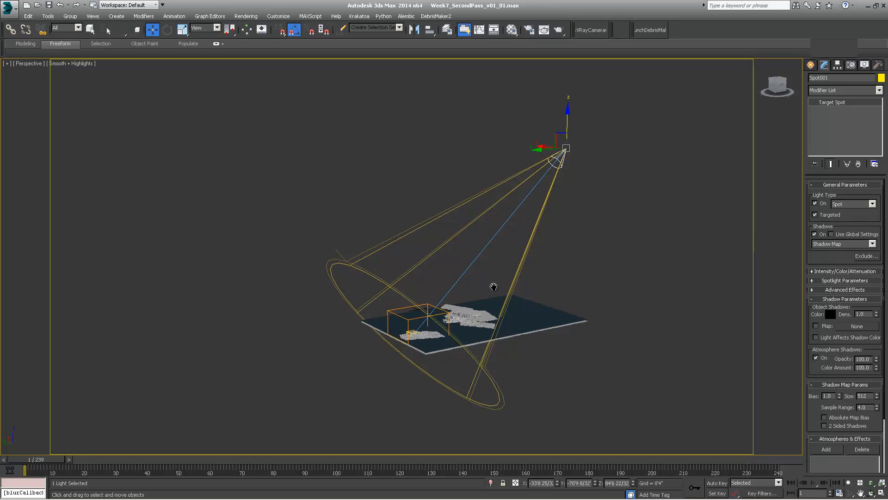
# Step: Select the FumeFX container and add the spotlight to the Lights list of its illumination parameters
pyautogui.moveTo(494, 288); pyautogui.dragTo(524, 320, button='middle')
pyautogui.scroll(3, 497, 236)
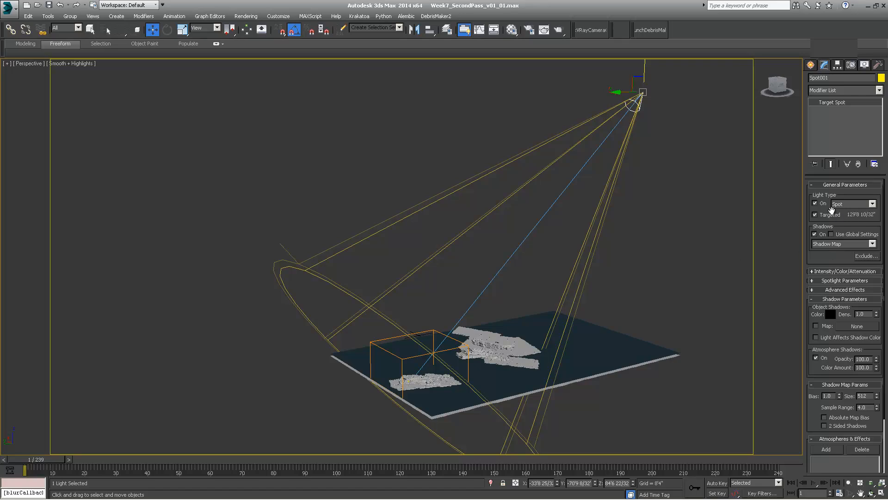
pyautogui.keyDown('alt'); pyautogui.moveTo(593, 314); pyautogui.dragTo(532, 327, button='middle'); pyautogui.keyUp('alt')
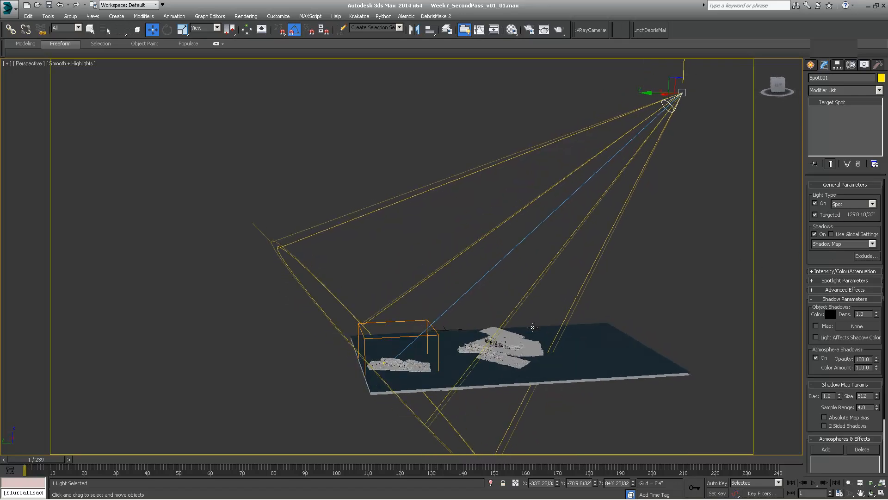
pyautogui.click(409, 322)
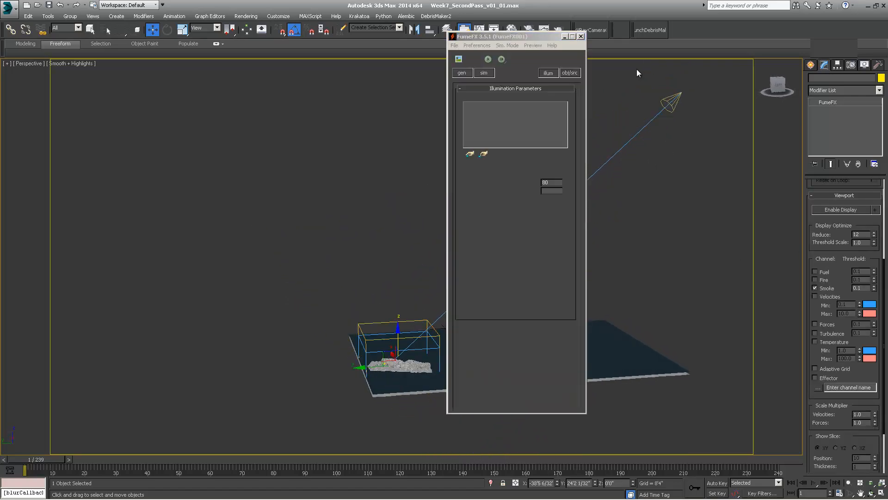
pyautogui.moveTo(530, 40); pyautogui.dragTo(221, 49)
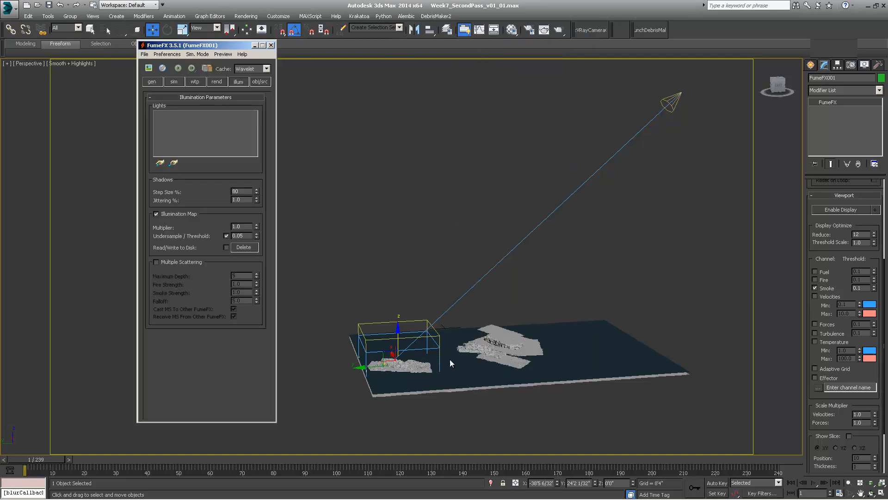
pyautogui.click(244, 81)
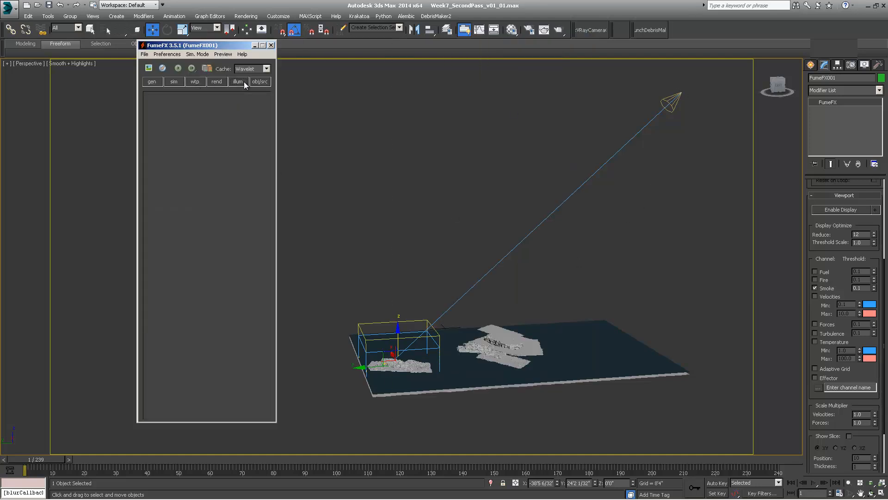
pyautogui.click(160, 163)
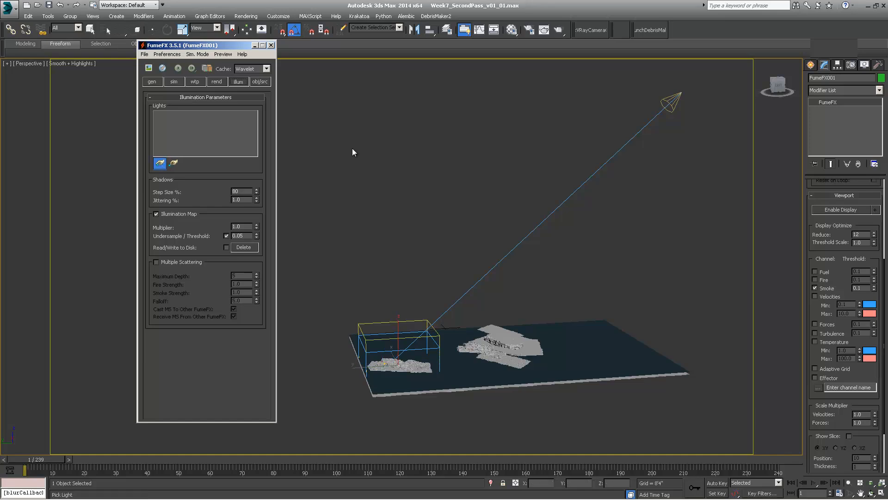
pyautogui.click(667, 104)
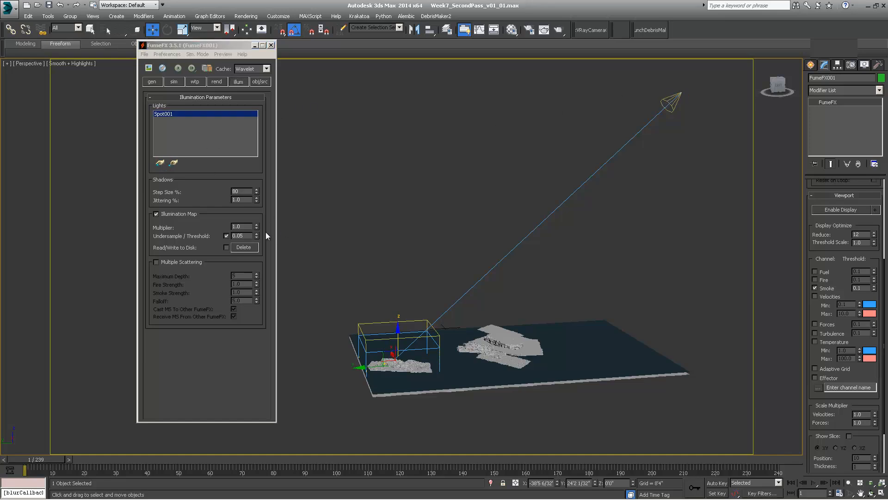
# Step: Return the viewport to the S_0001-00__1-240_ camera
pyautogui.moveTo(383, 234); pyautogui.dragTo(457, 234, button='middle')
pyautogui.click(29, 64)
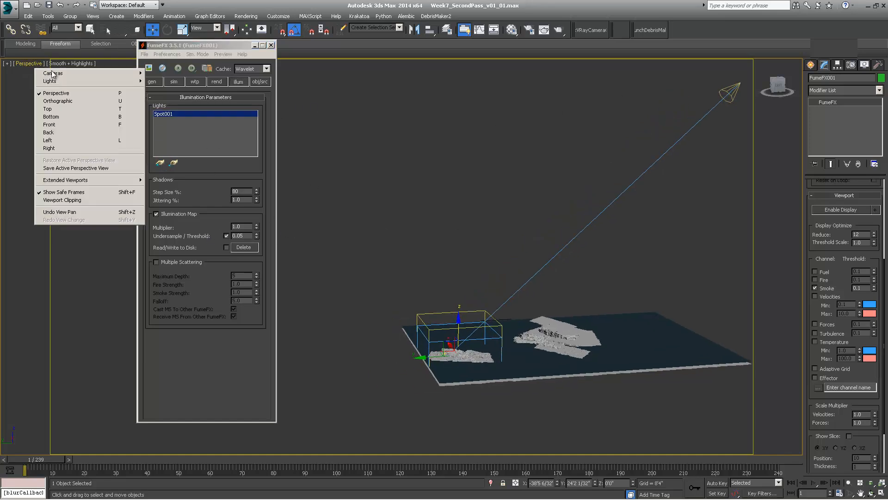
pyautogui.click(168, 73)
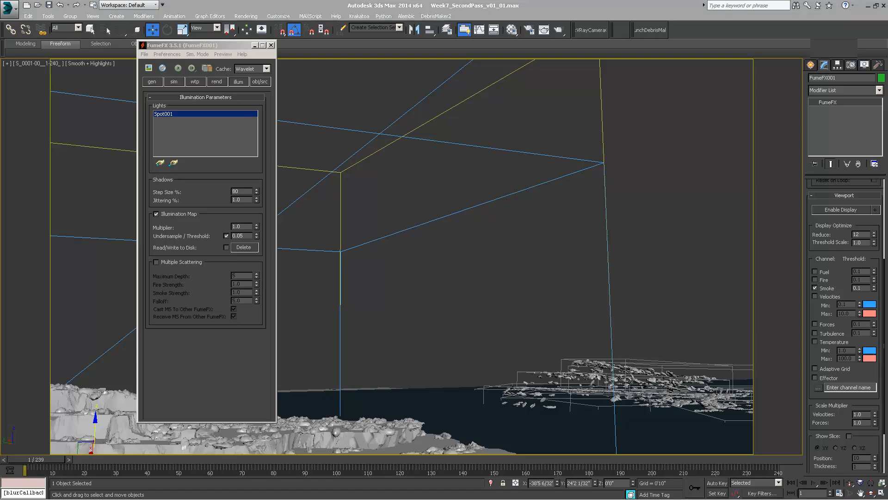
# Step: Open theOnion layer manager and the environment effects settings, and select the FusionWorks Renderer atmosphere effect
pyautogui.click(620, 32)
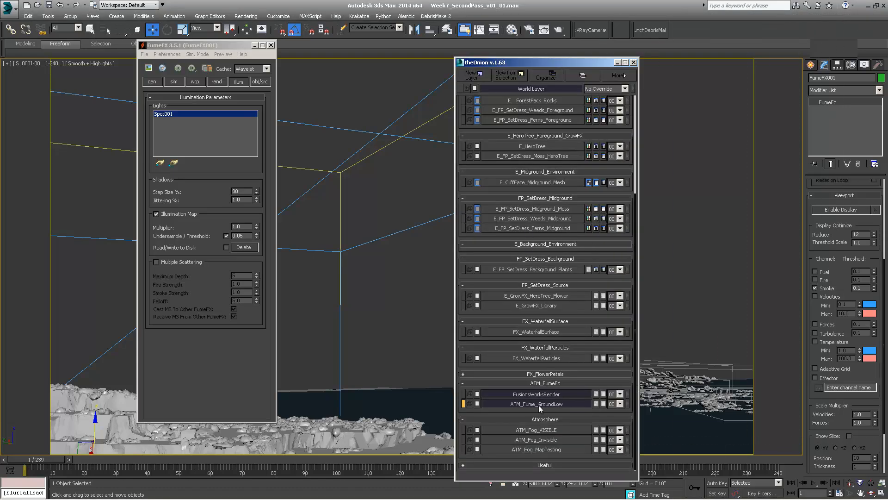
pyautogui.moveTo(562, 63); pyautogui.dragTo(661, 47)
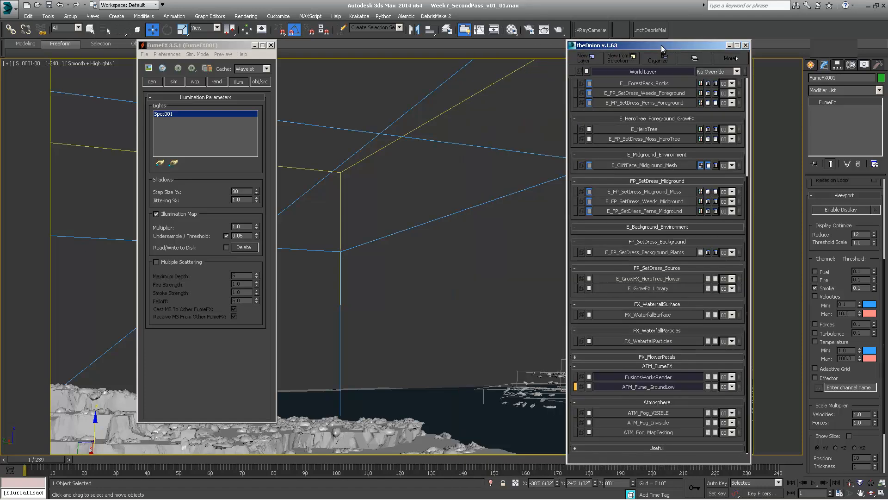
pyautogui.click(246, 16)
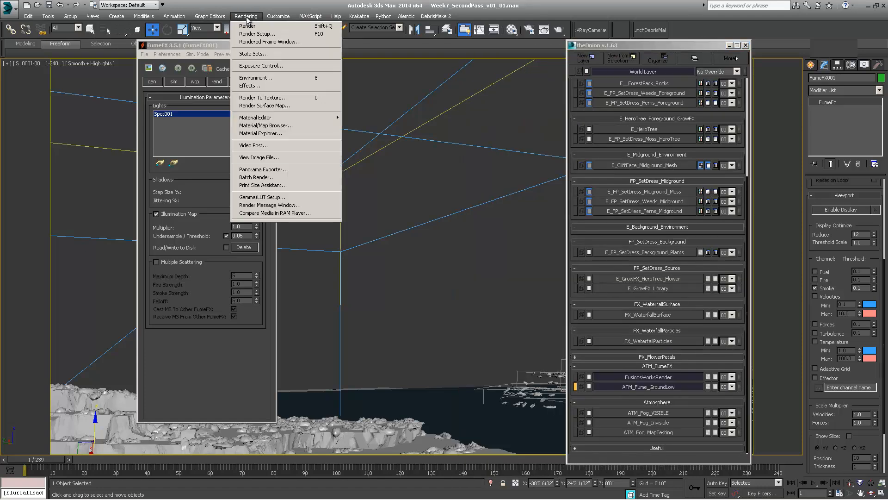
pyautogui.click(256, 78)
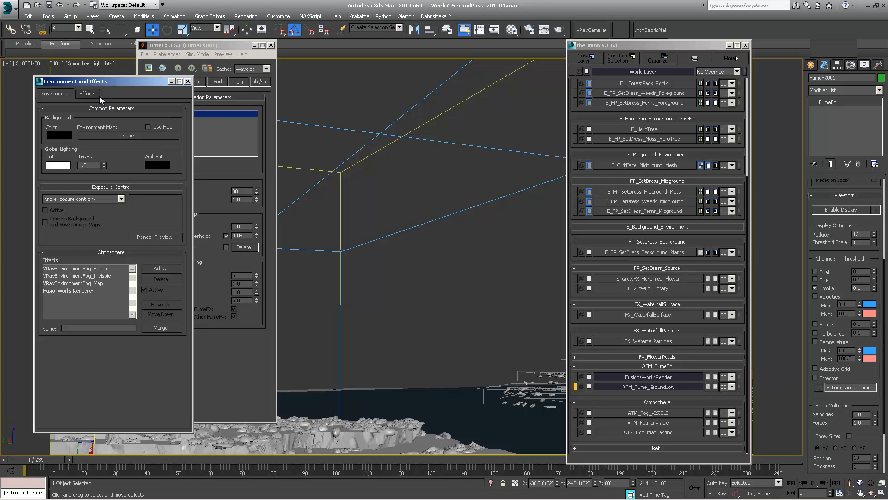
pyautogui.moveTo(132, 79); pyautogui.dragTo(163, 73)
pyautogui.click(87, 284)
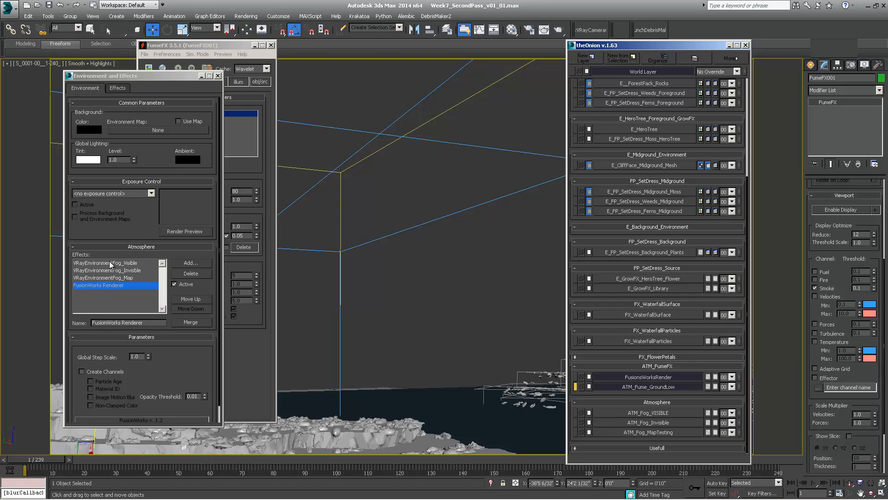
pyautogui.rightClick(651, 376)
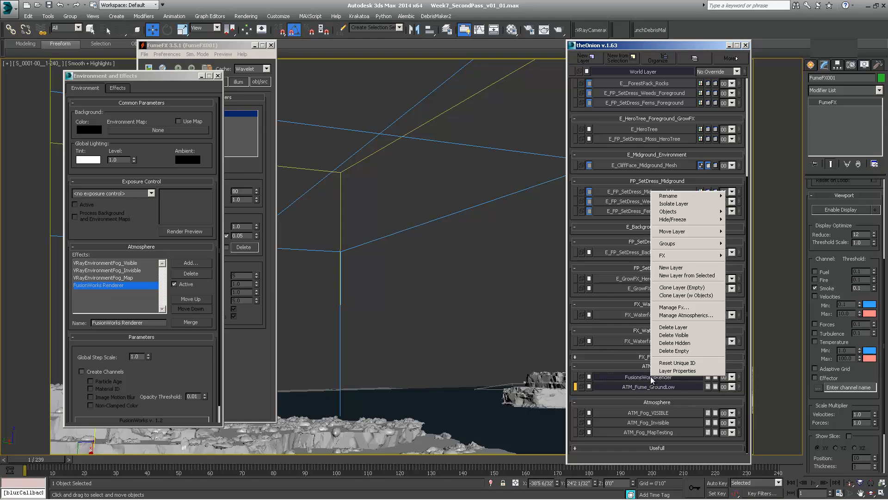
pyautogui.click(678, 307)
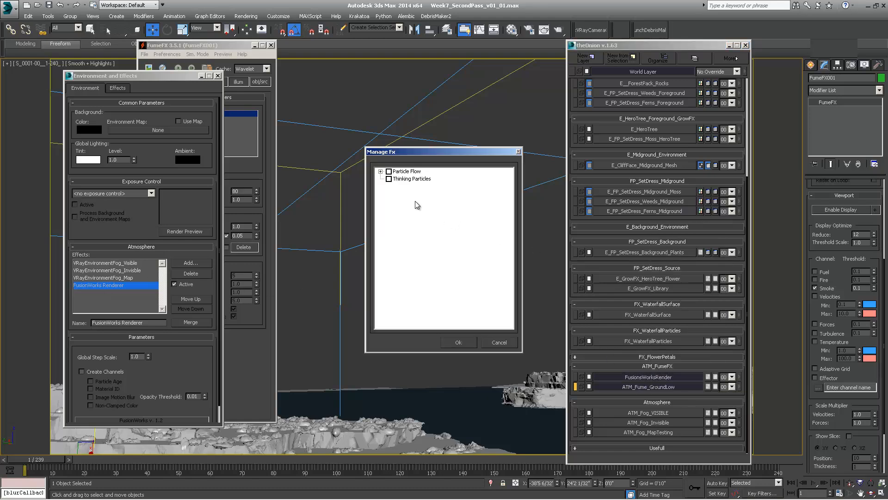
pyautogui.click(381, 171)
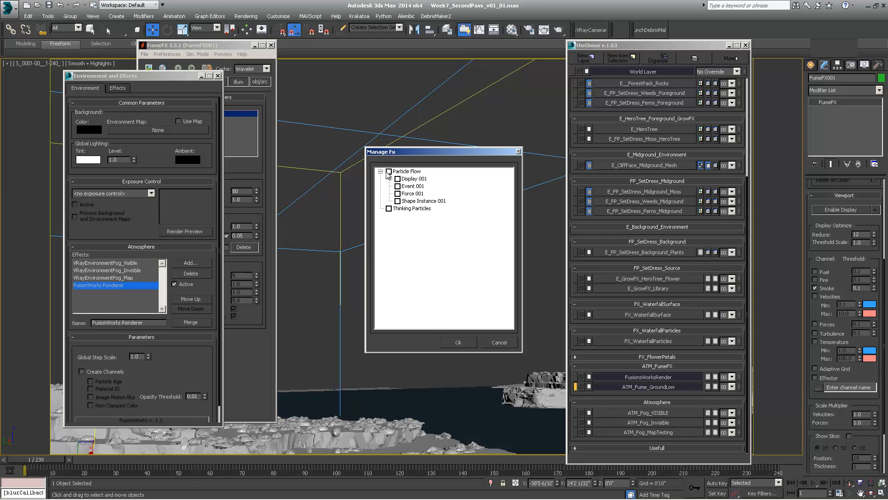
pyautogui.click(381, 171)
pyautogui.moveTo(485, 153); pyautogui.dragTo(436, 154)
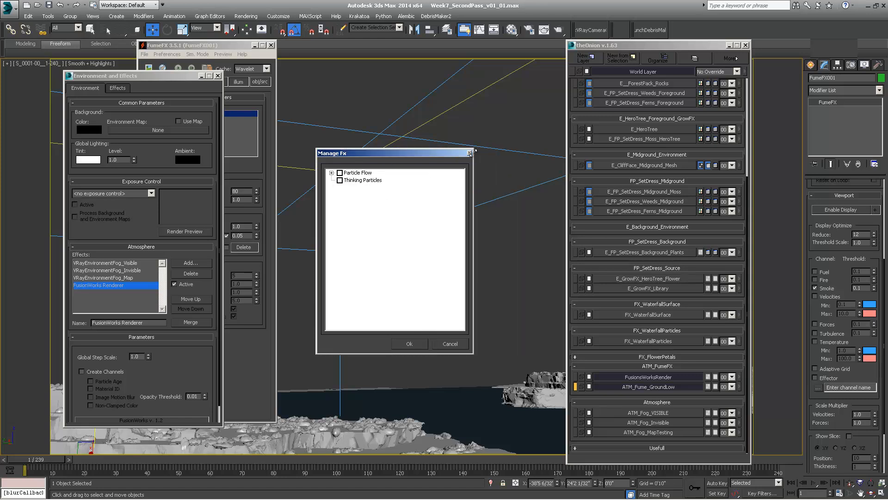
pyautogui.click(470, 152)
# Step: Assign the FusionWorks Renderer atmospheric effect to the FusionsWorkRender layer
pyautogui.rightClick(650, 378)
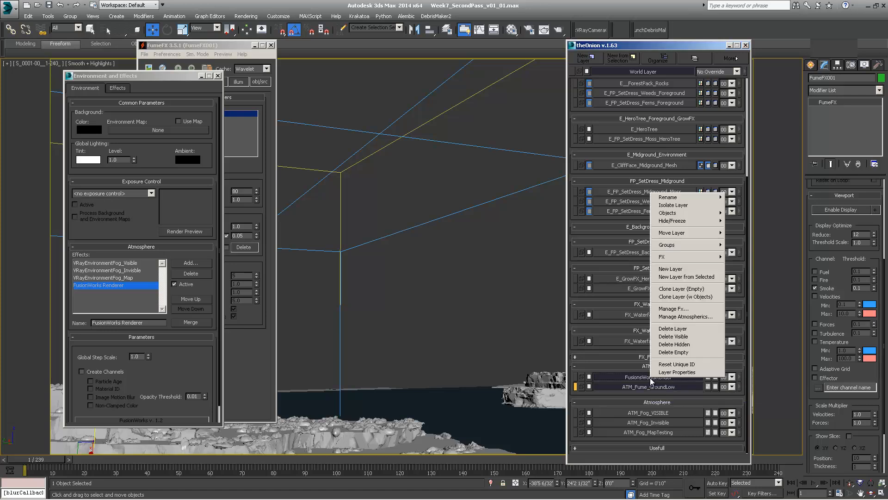
pyautogui.click(680, 316)
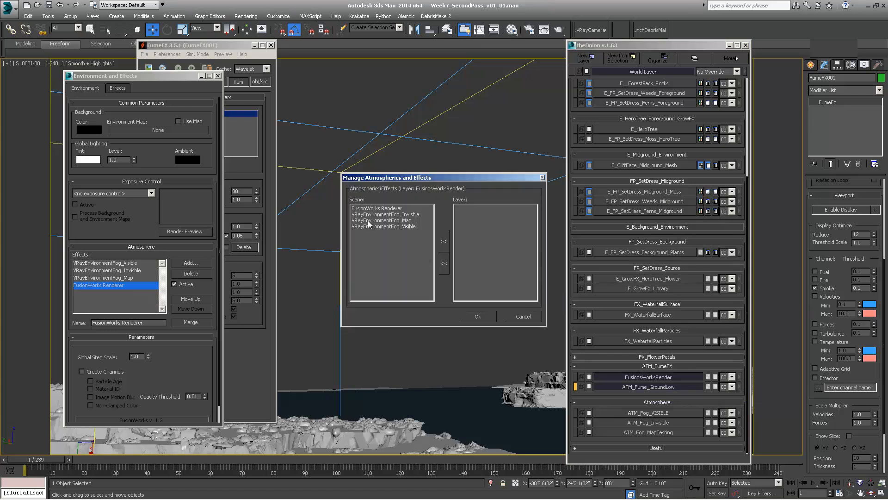
pyautogui.click(373, 209)
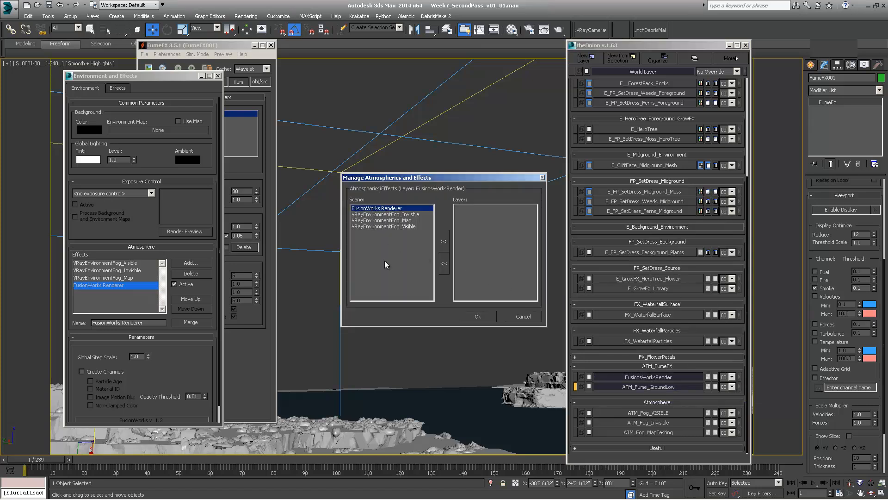
pyautogui.click(444, 240)
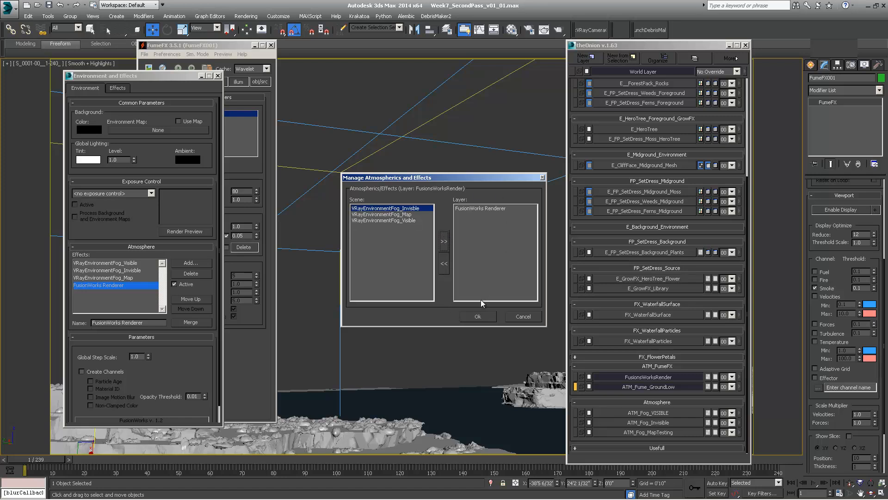
pyautogui.click(477, 317)
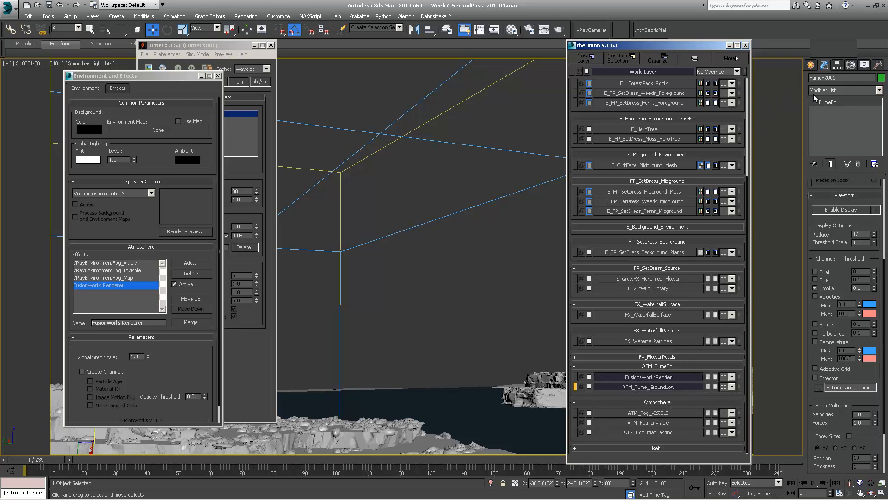
# Step: Rename the selected FumeFX container to FumeFX_ATM_GroundLow
pyautogui.moveTo(837, 78); pyautogui.dragTo(828, 78)
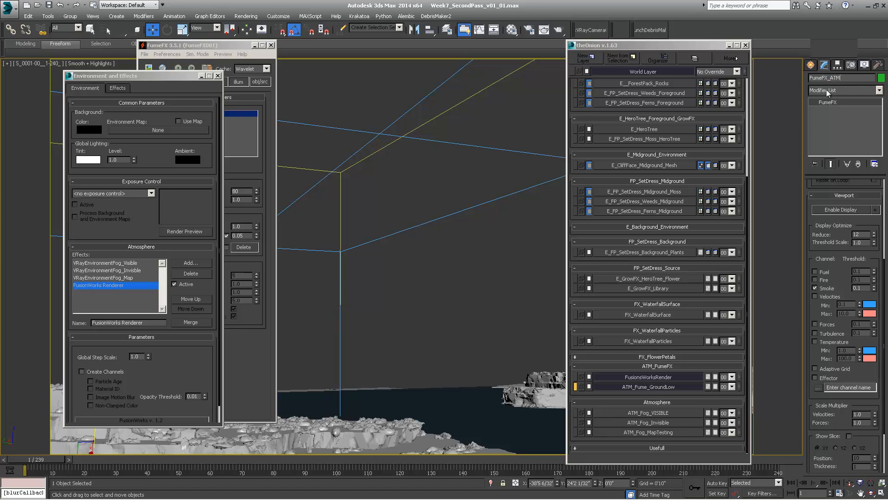
pyautogui.write('_ATM_GroundLow')
# Step: Save the scene as a new version named Week7_SecondPass_v01_02.max
pyautogui.click(8, 7)
pyautogui.click(29, 110)
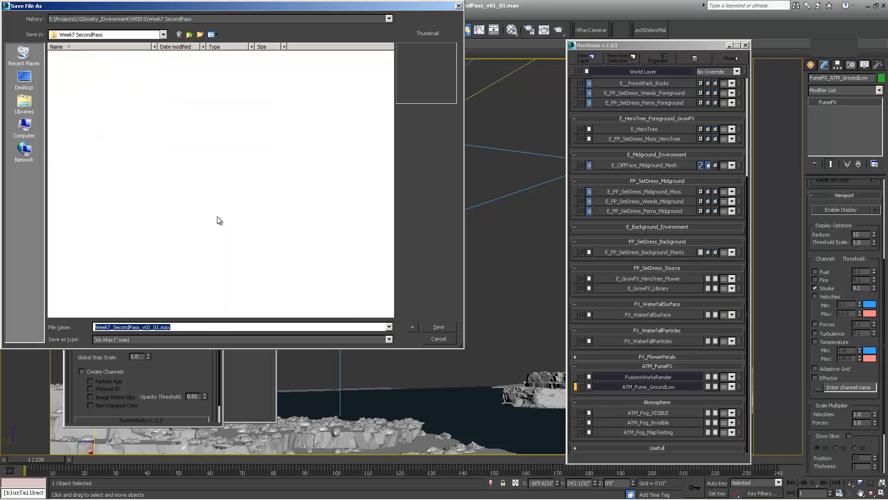
pyautogui.click(158, 329)
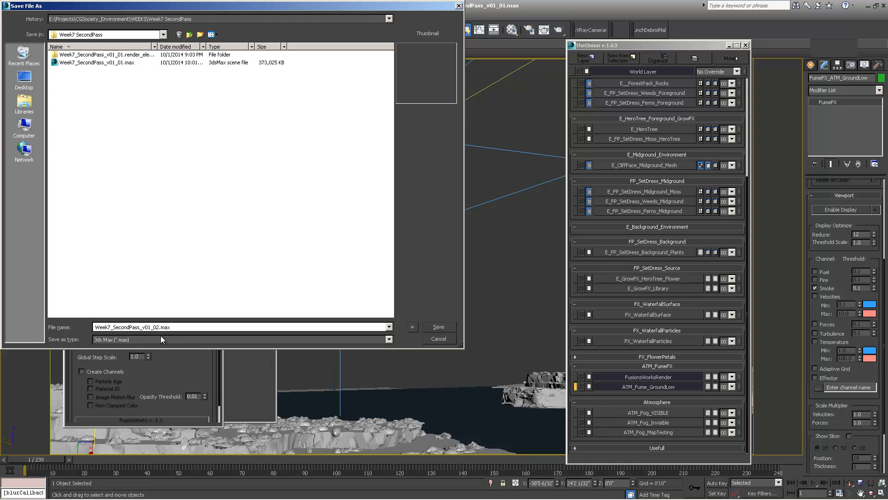
pyautogui.press('Return')
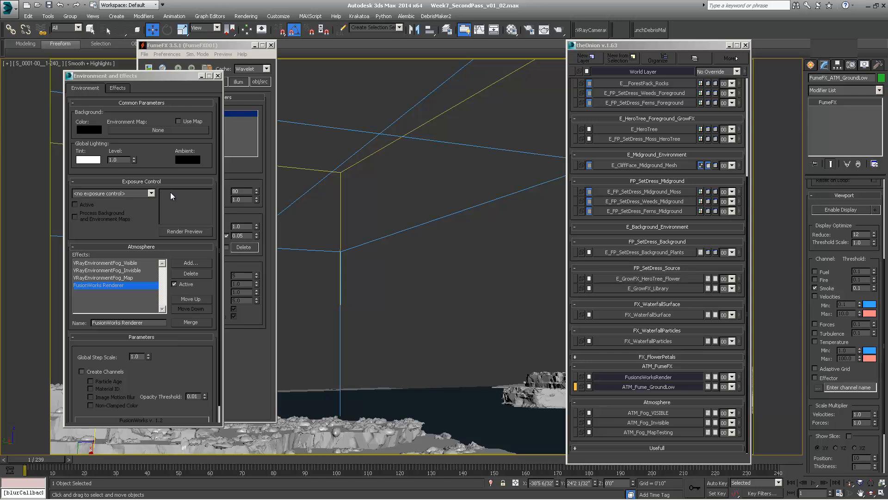
# Step: Switch on the first and third property toggles of the E_BaseTerrain and E_CliffFace_Foreground_Mesh layers in theOnion
pyautogui.moveTo(171, 77); pyautogui.dragTo(152, 78)
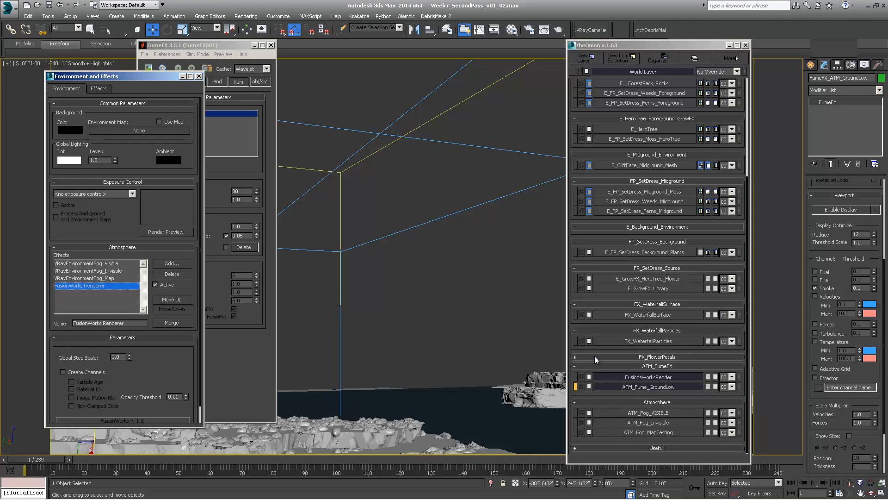
pyautogui.moveTo(168, 366); pyautogui.dragTo(168, 326)
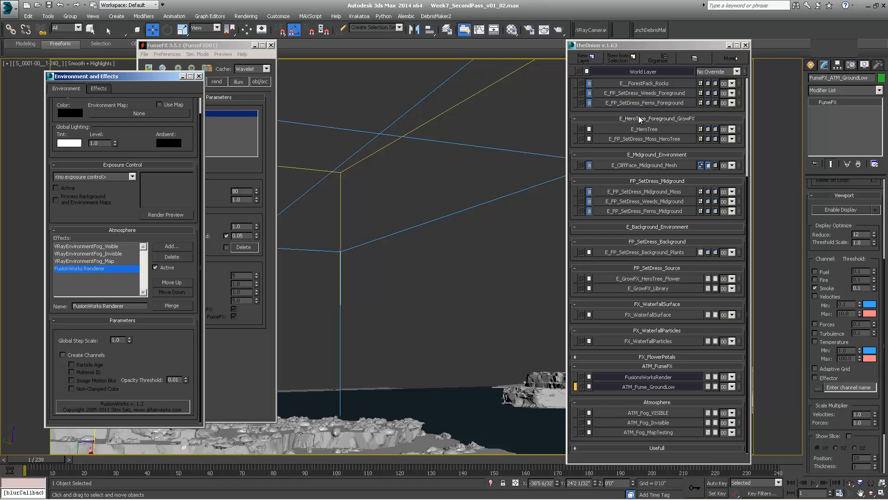
pyautogui.scroll(5, 643, 115)
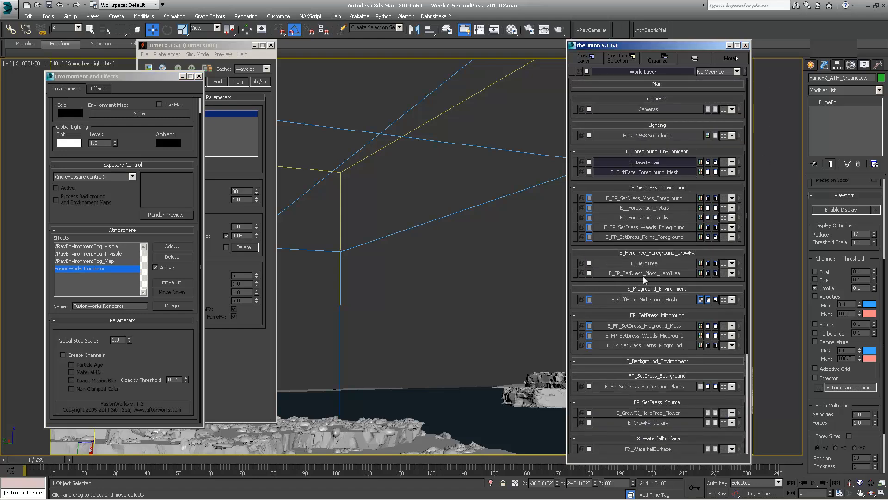
pyautogui.click(701, 163)
pyautogui.click(701, 171)
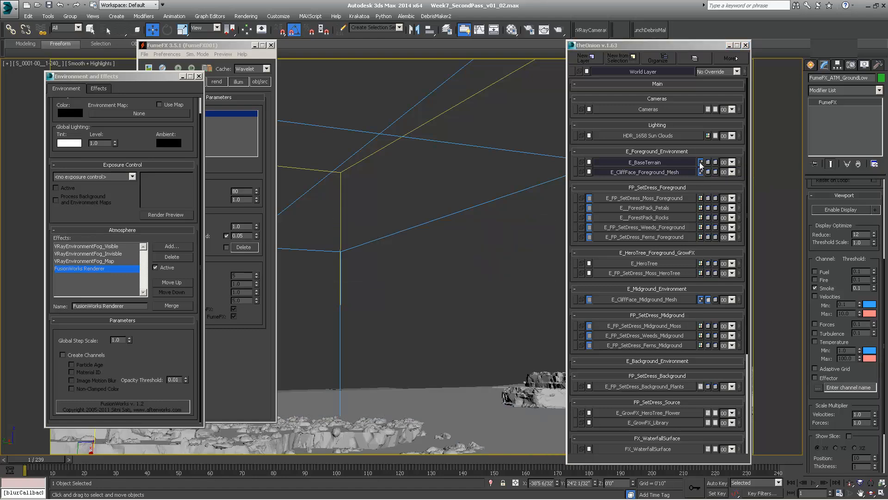
pyautogui.click(715, 163)
pyautogui.click(715, 171)
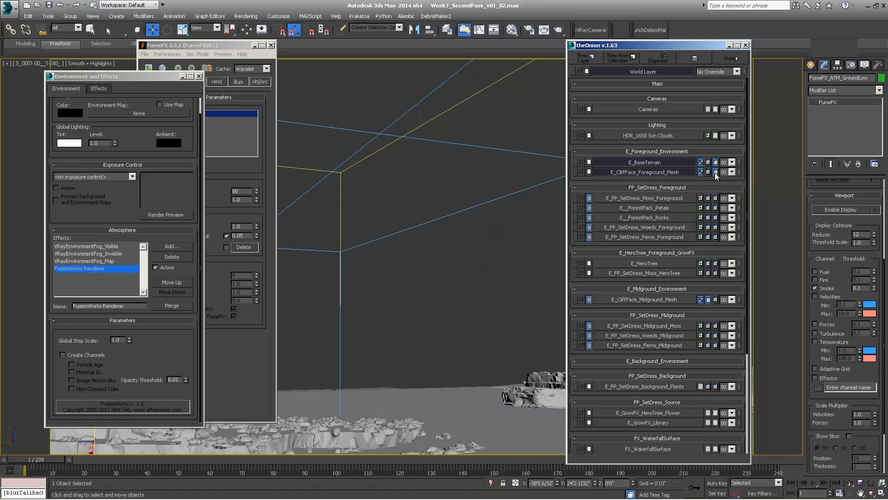
# Step: Render a test of the shot camera's view and inspect the fog in the alpha and RGB color channels
pyautogui.moveTo(637, 45); pyautogui.dragTo(690, 41)
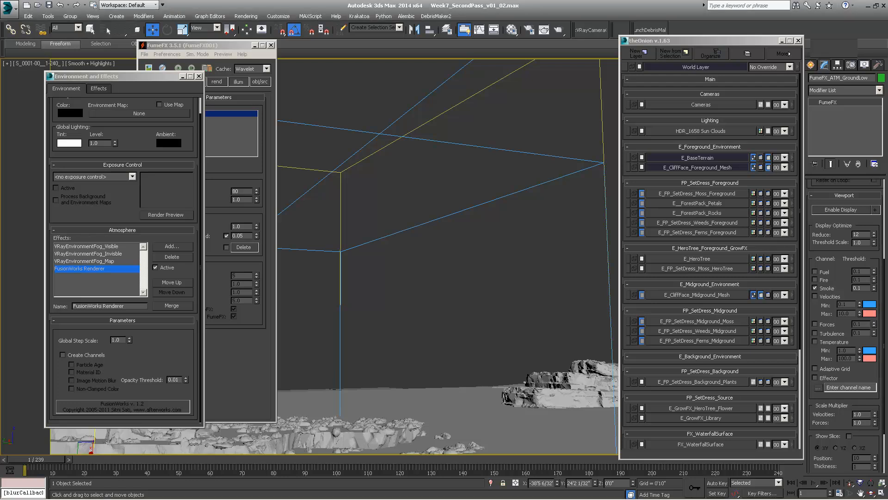
pyautogui.hotkey('shift', 'q')
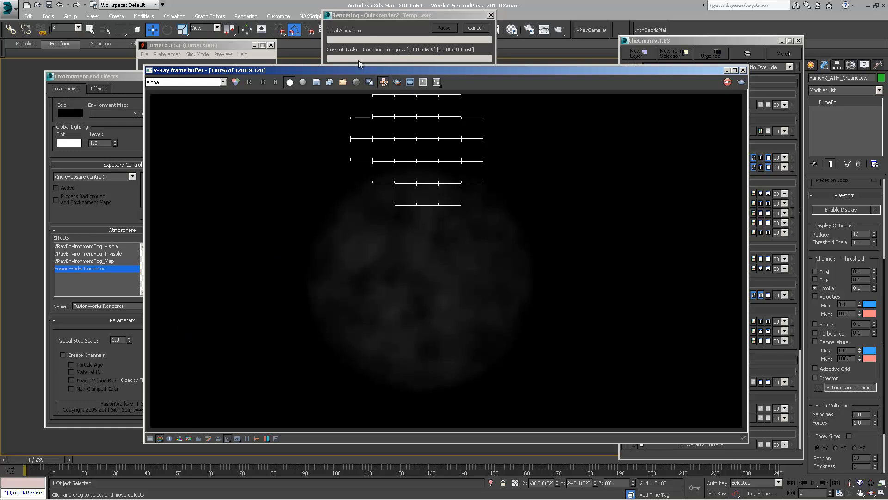
pyautogui.moveTo(363, 70); pyautogui.dragTo(285, 75)
pyautogui.scroll(-1, 329, 262)
pyautogui.scroll(1, 329, 298)
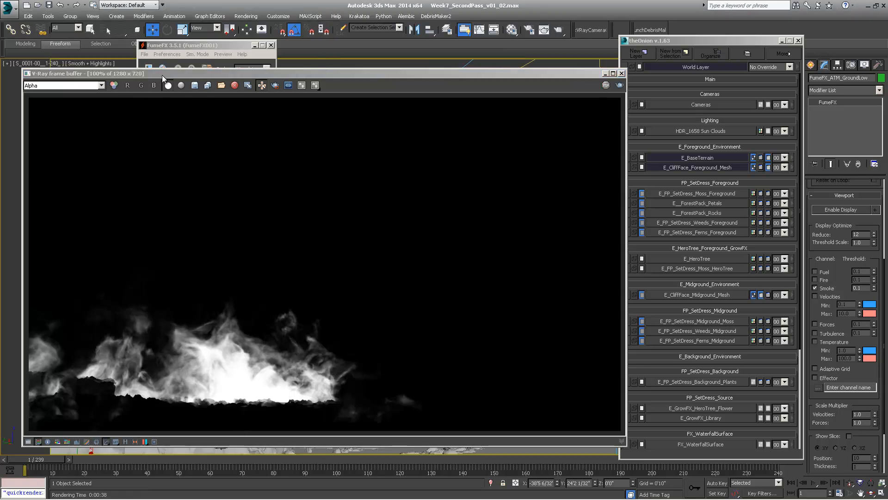
pyautogui.moveTo(162, 75); pyautogui.dragTo(378, 55)
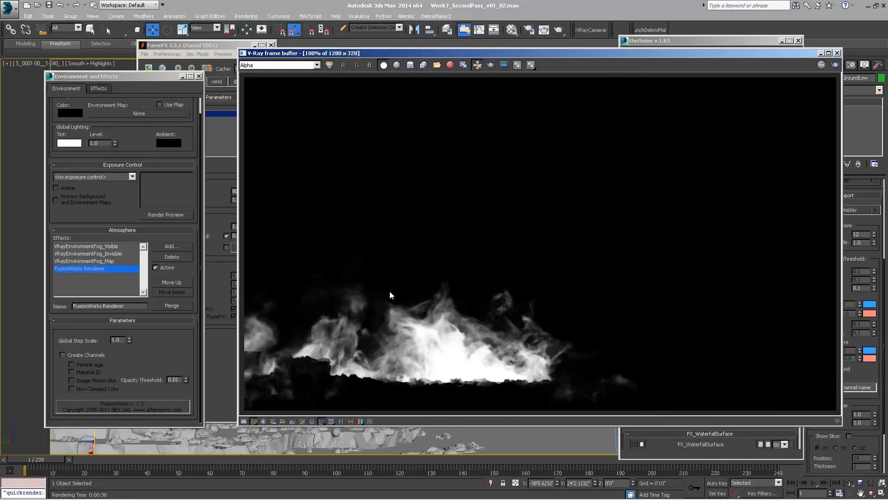
pyautogui.click(383, 65)
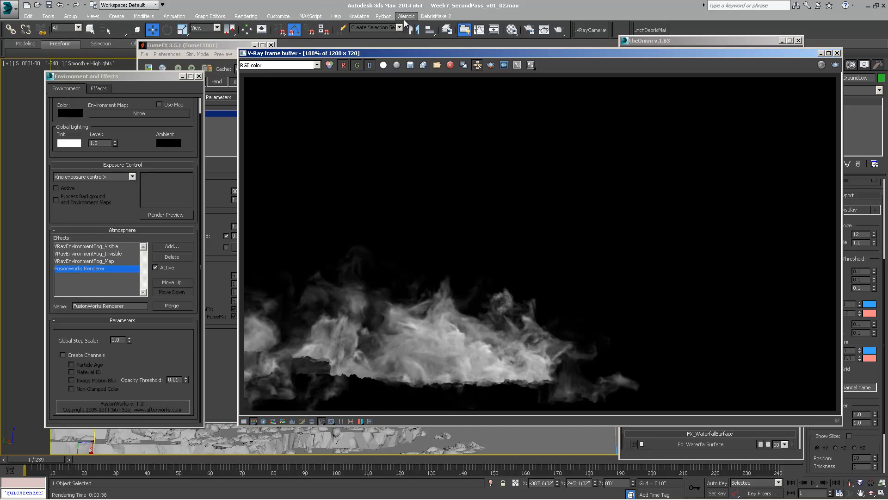
# Step: Move the V-Ray frame buffer aside and close the Environment and Effects and FumeFX windows
pyautogui.moveTo(418, 54); pyautogui.dragTo(470, 55)
pyautogui.moveTo(482, 51); pyautogui.dragTo(864, 77)
pyautogui.moveTo(186, 76); pyautogui.dragTo(563, 76)
pyautogui.click(579, 76)
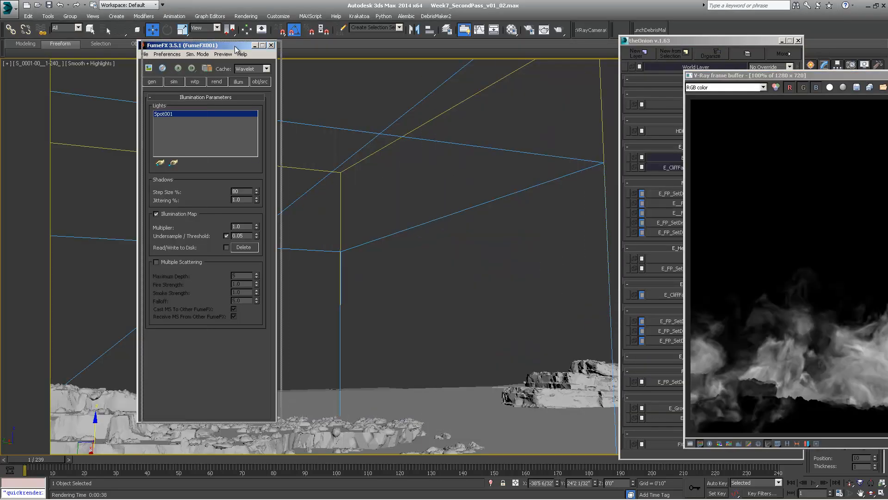
pyautogui.moveTo(234, 46); pyautogui.dragTo(387, 51)
pyautogui.click(424, 51)
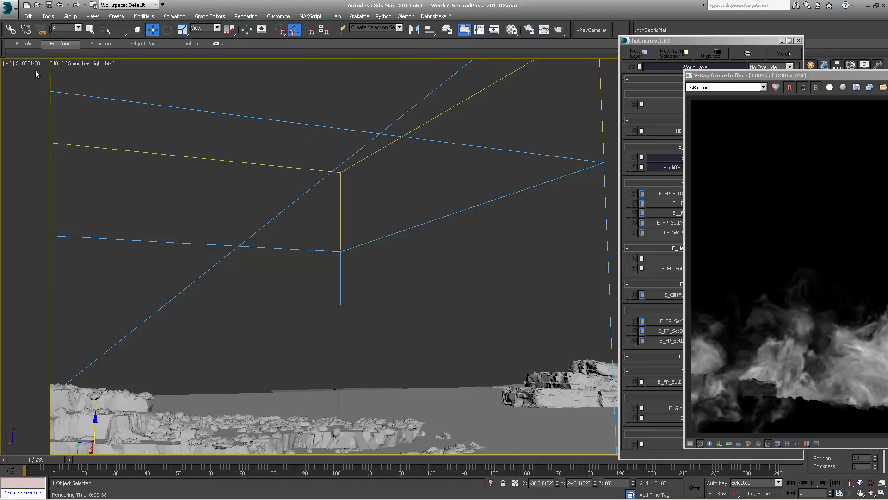
# Step: Split the display into two viewports and set the upper one to a Top view framing the FumeFX container
pyautogui.hotkey('alt', 'w')
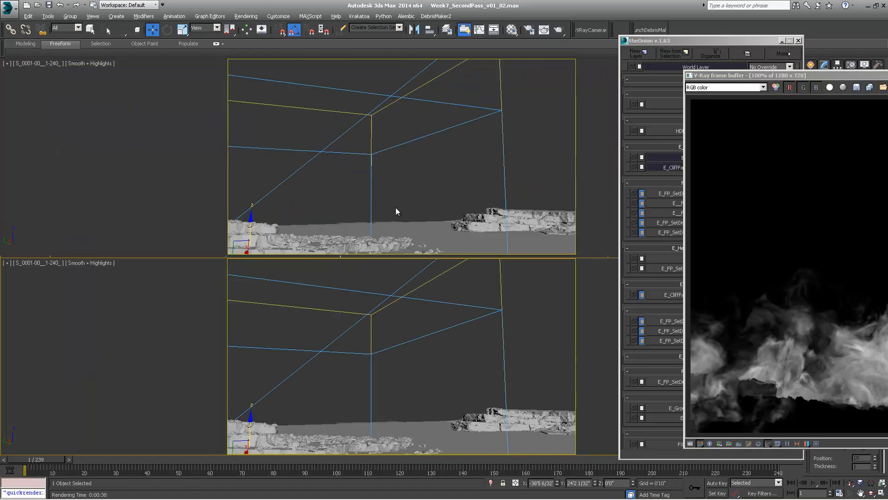
pyautogui.rightClick(115, 327)
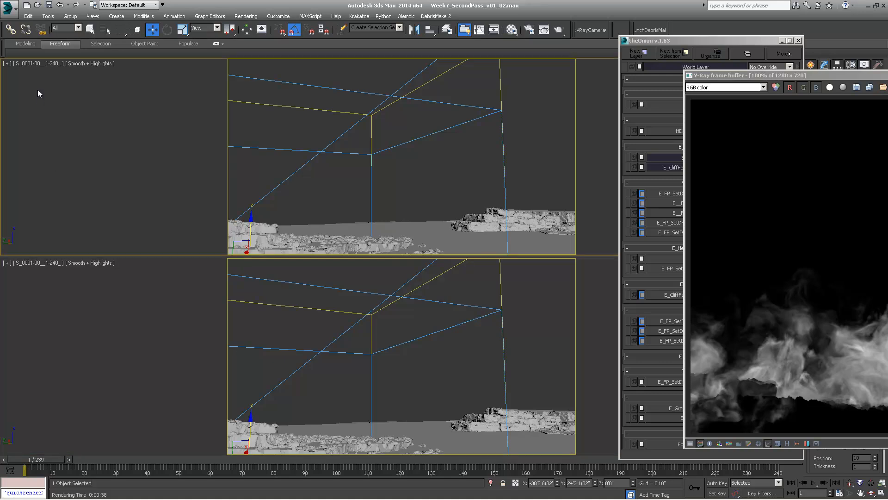
pyautogui.click(36, 63)
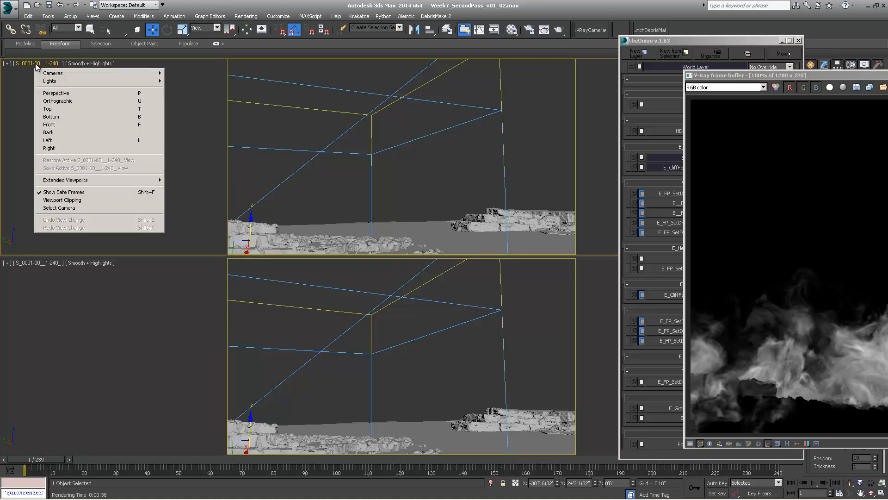
pyautogui.click(74, 109)
pyautogui.scroll(-4, 333, 197)
pyautogui.scroll(8, 357, 196)
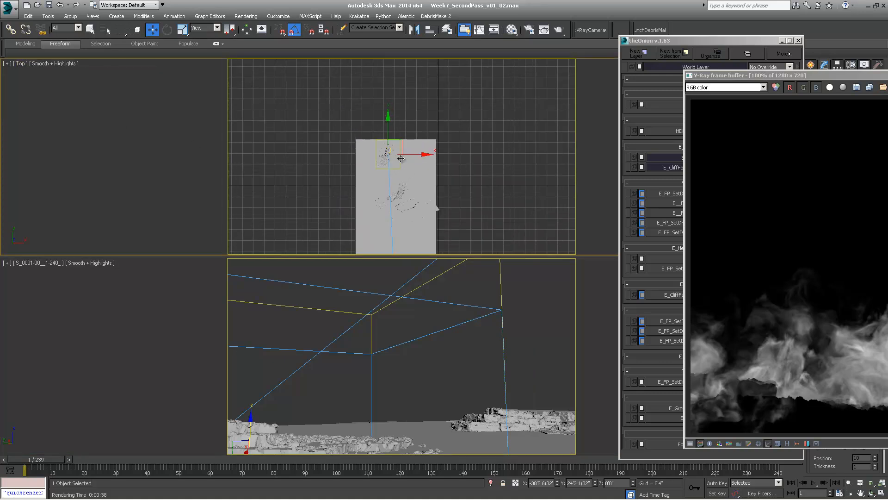
pyautogui.scroll(-3, 388, 147)
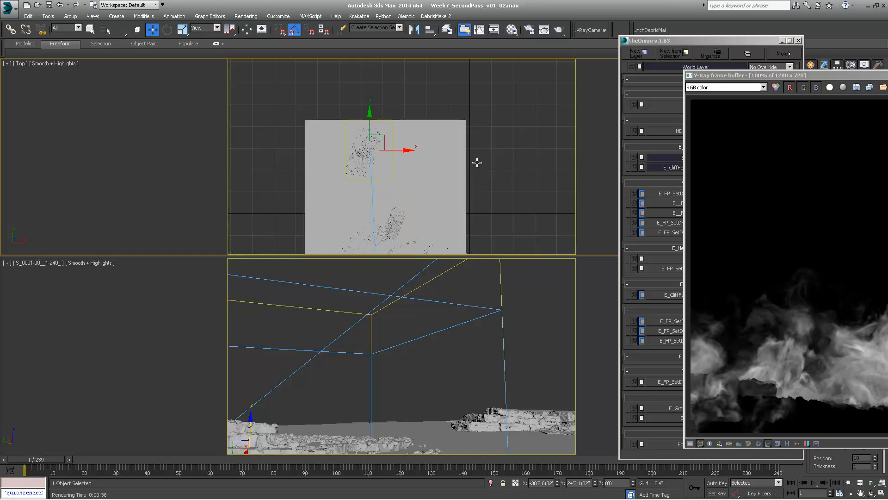
# Step: Move the FumeFX container toward the terrain's upper-left area in the Top view and enable its smoke display in the viewports
pyautogui.moveTo(410, 161); pyautogui.dragTo(430, 131, button='middle')
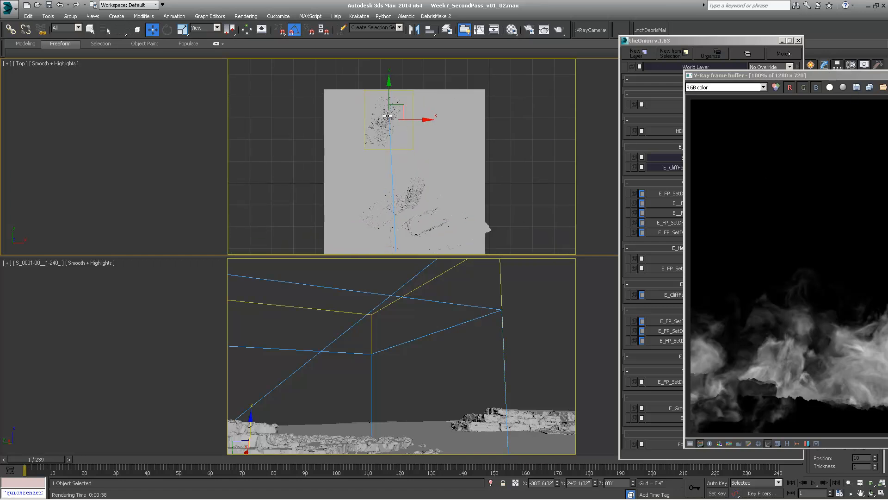
pyautogui.moveTo(401, 105); pyautogui.dragTo(379, 110)
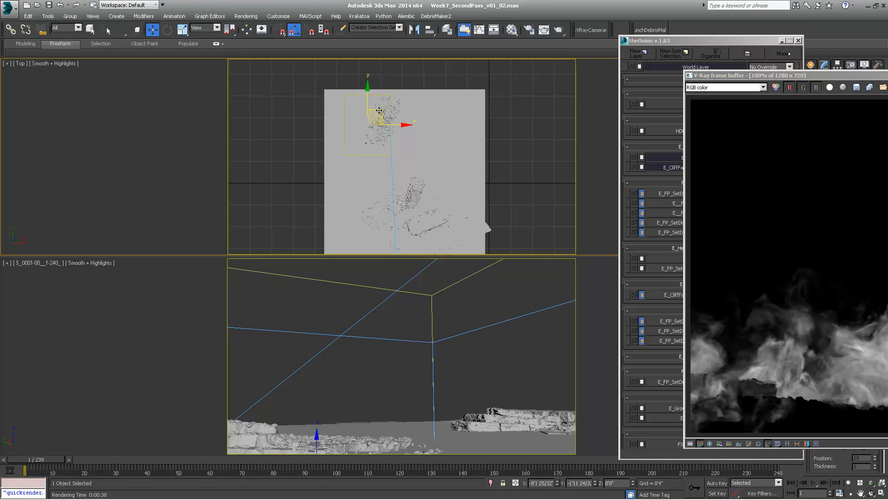
pyautogui.moveTo(808, 74); pyautogui.dragTo(261, 104)
pyautogui.moveTo(464, 107); pyautogui.dragTo(388, 159)
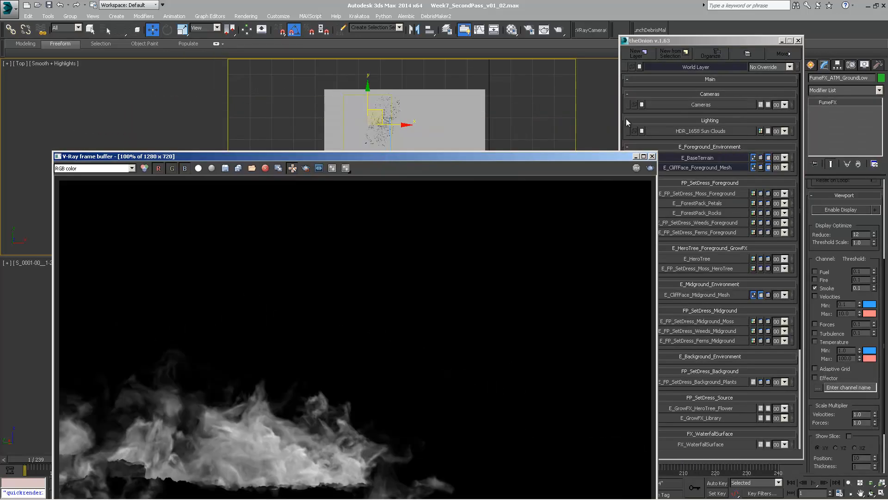
pyautogui.click(843, 208)
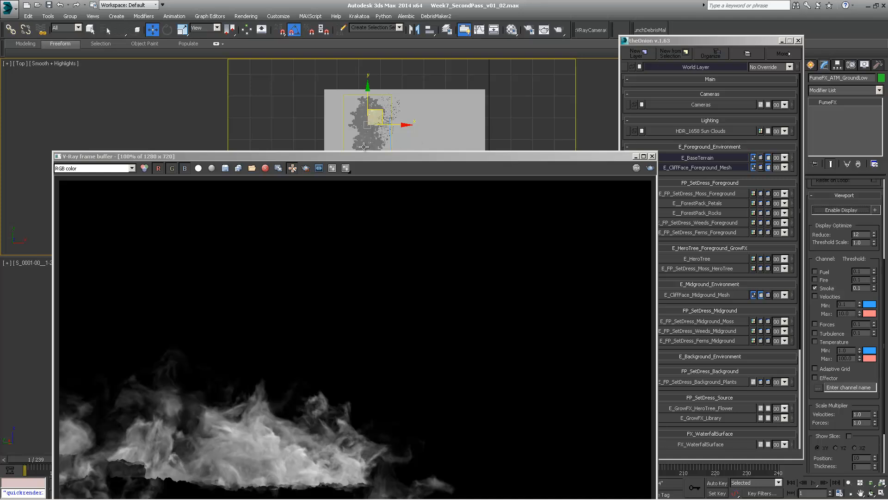
# Step: Reposition the FumeFX container over the foreground rock scatter in the Top view and rotate it -30 degrees about Z
pyautogui.scroll(4, 399, 104)
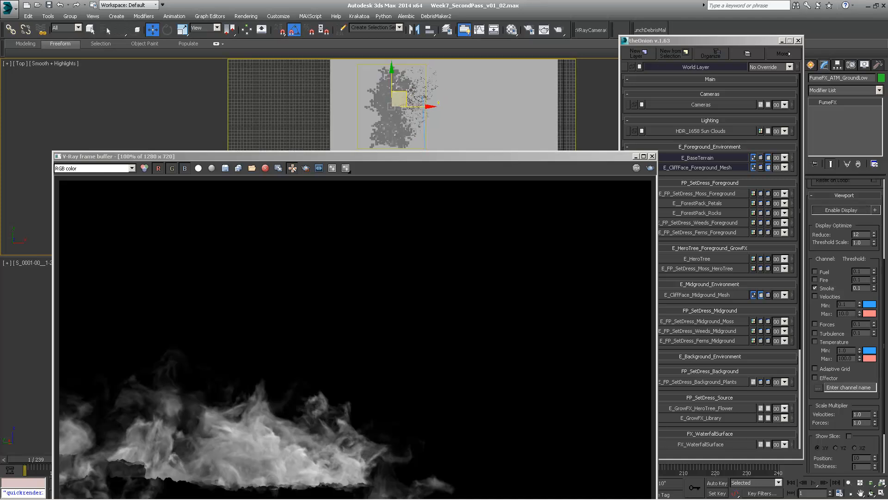
pyautogui.scroll(3, 392, 112)
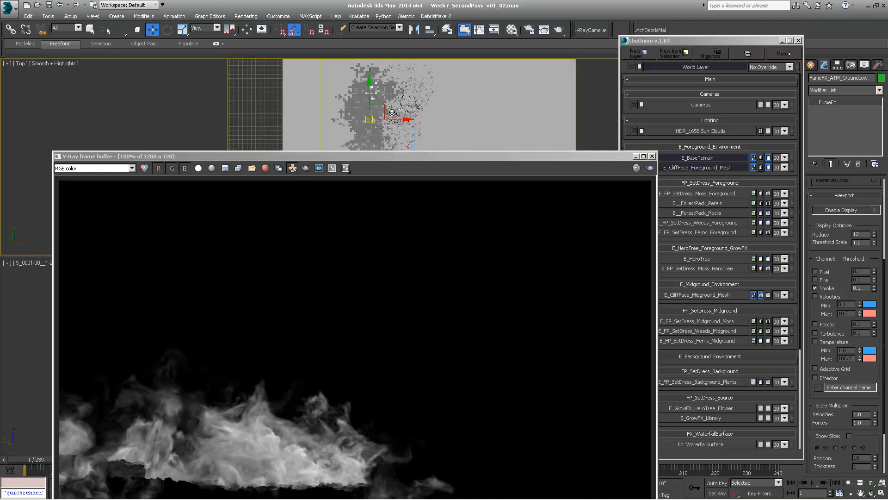
pyautogui.moveTo(392, 112); pyautogui.dragTo(426, 107)
pyautogui.press('e')
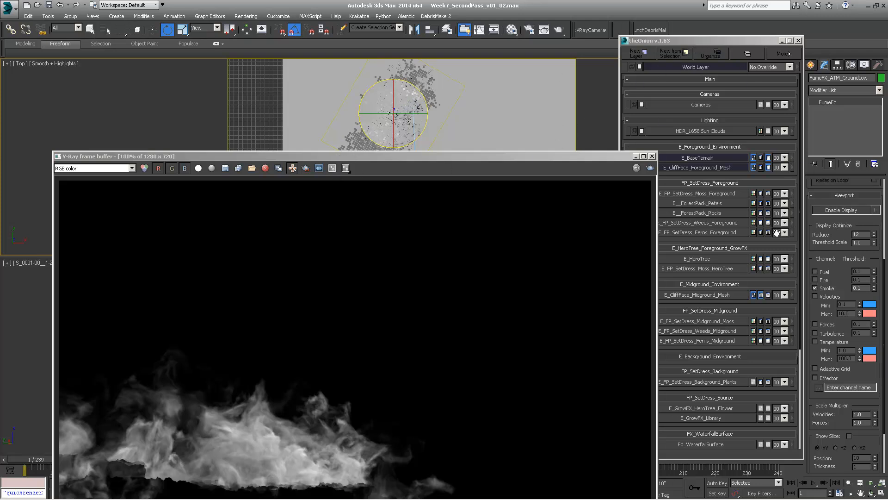
# Step: Set the smoke opacity to 0.1 in the FumeFX rendering parameters of FumeFX_ATM_GroundLow
pyautogui.scroll(4, 813, 205)
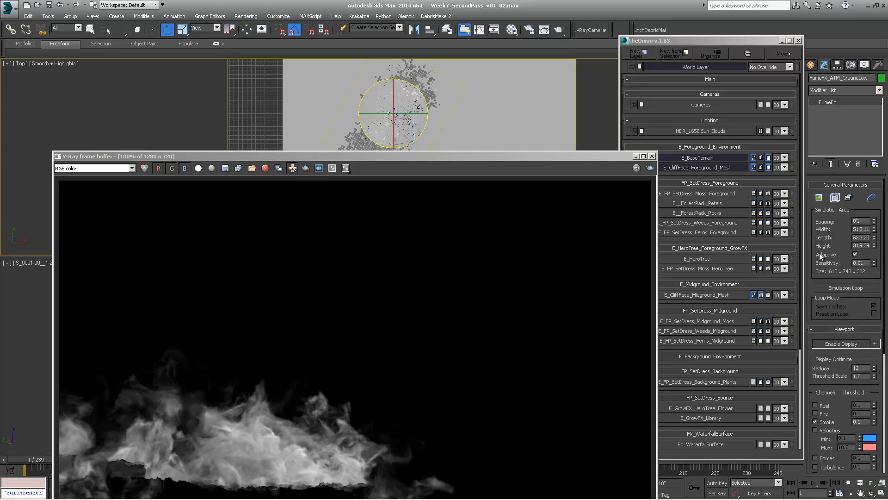
pyautogui.click(835, 198)
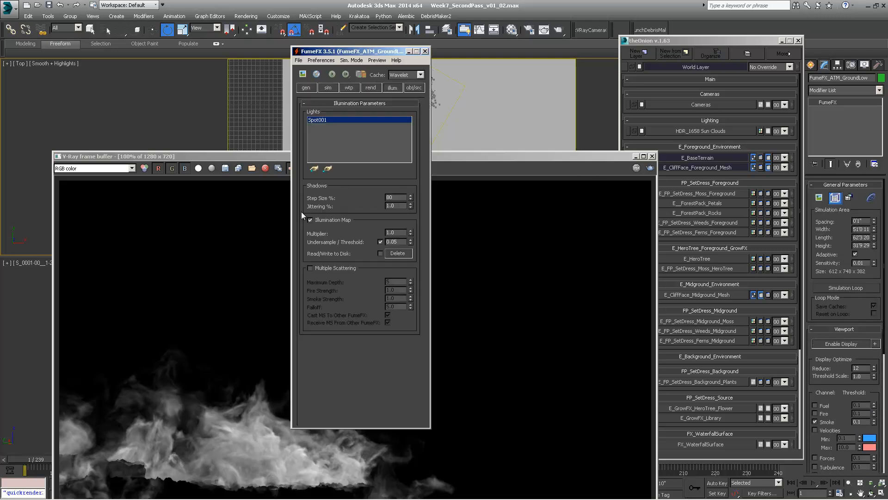
pyautogui.click(328, 87)
pyautogui.click(379, 88)
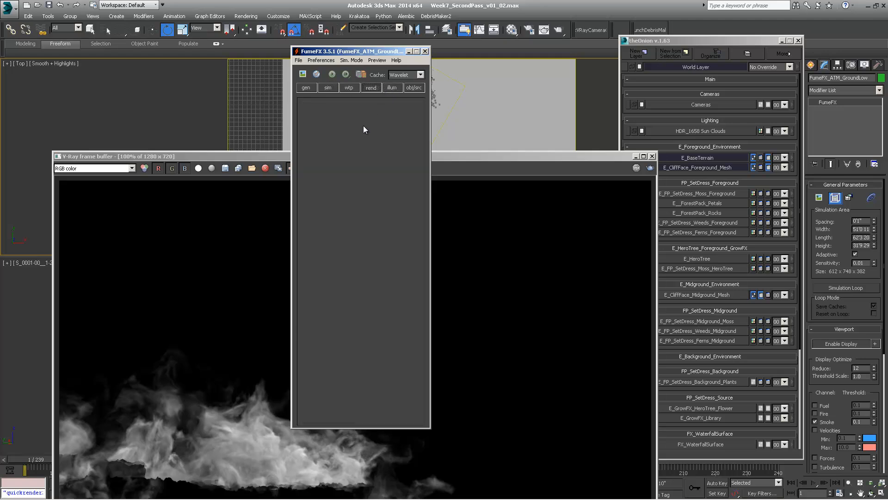
pyautogui.moveTo(374, 196); pyautogui.dragTo(383, 79)
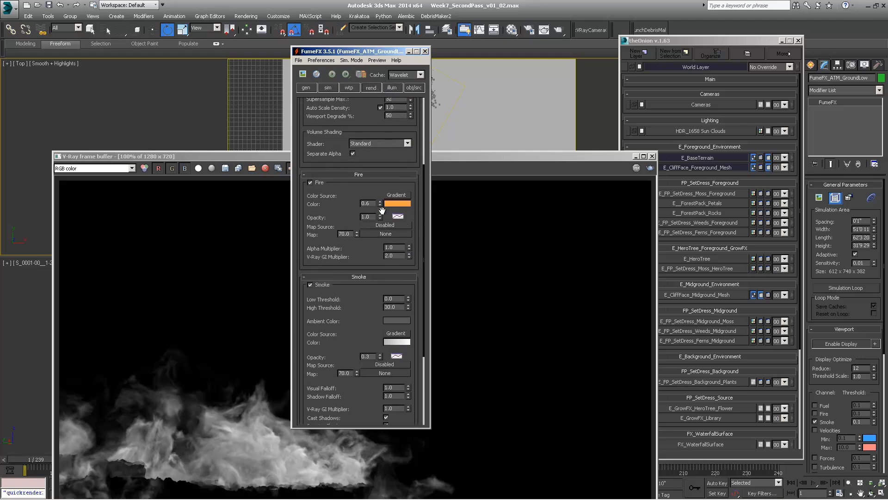
pyautogui.scroll(-3, 384, 212)
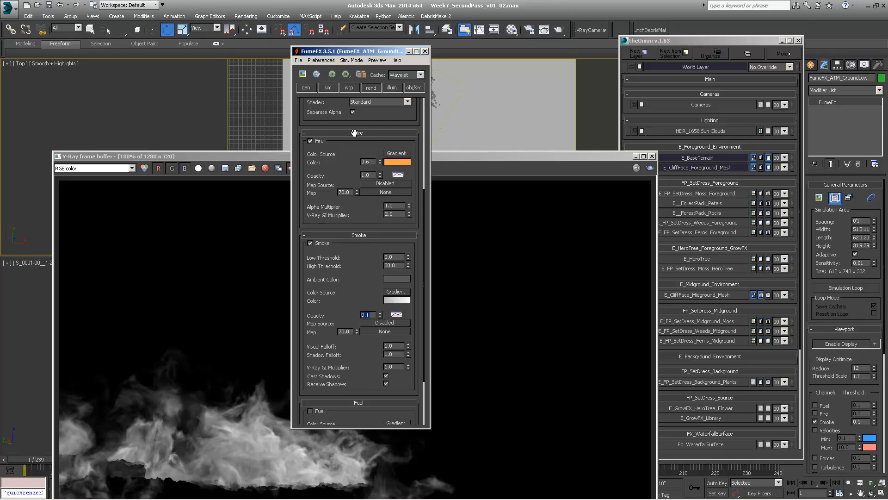
pyautogui.moveTo(357, 54); pyautogui.dragTo(450, 57)
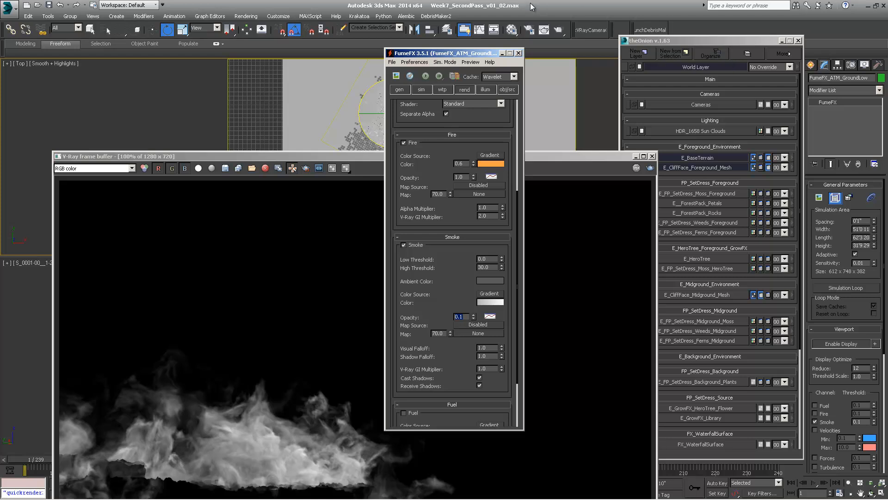
# Step: Render a test of the shot camera's view and inspect the repositioned fog in the V-Ray frame buffer
pyautogui.rightClick(13, 322)
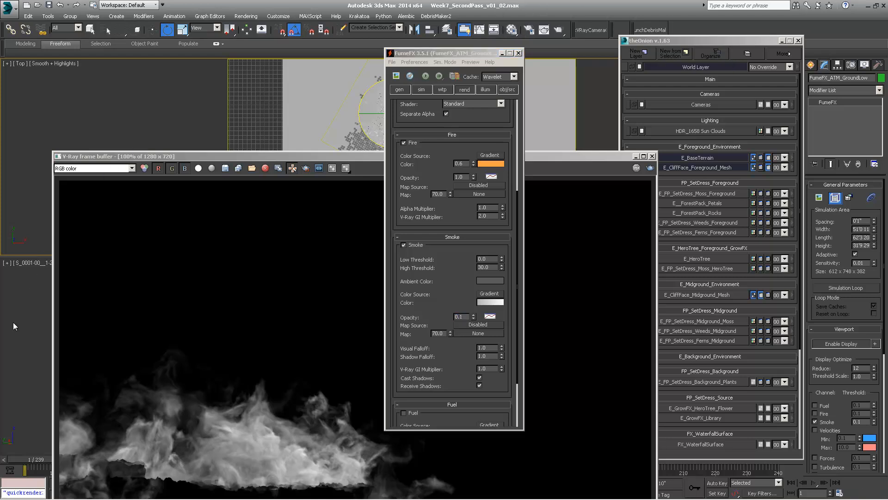
pyautogui.press('Return')
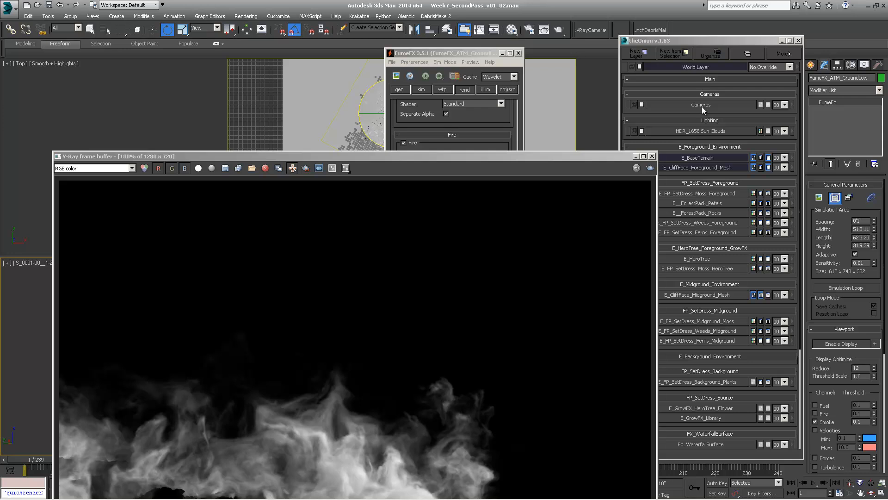
pyautogui.moveTo(371, 156); pyautogui.dragTo(351, 32)
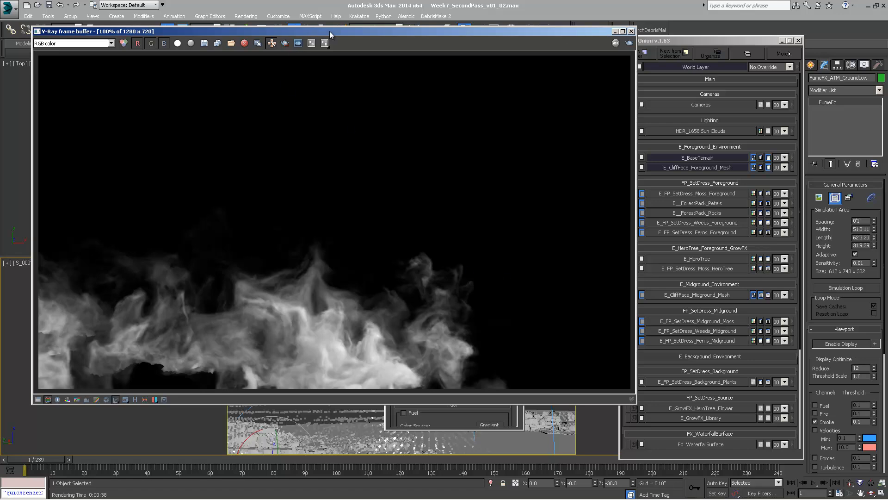
pyautogui.moveTo(329, 32); pyautogui.dragTo(445, 63)
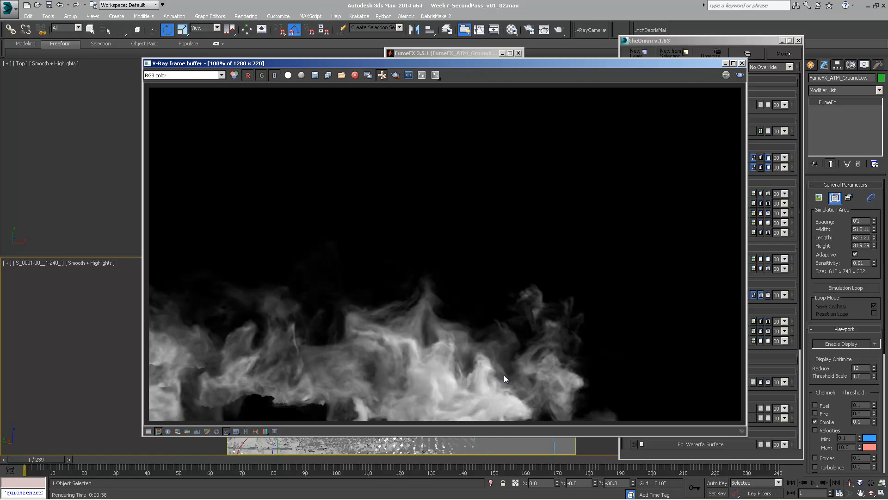
pyautogui.moveTo(579, 63); pyautogui.dragTo(402, 74)
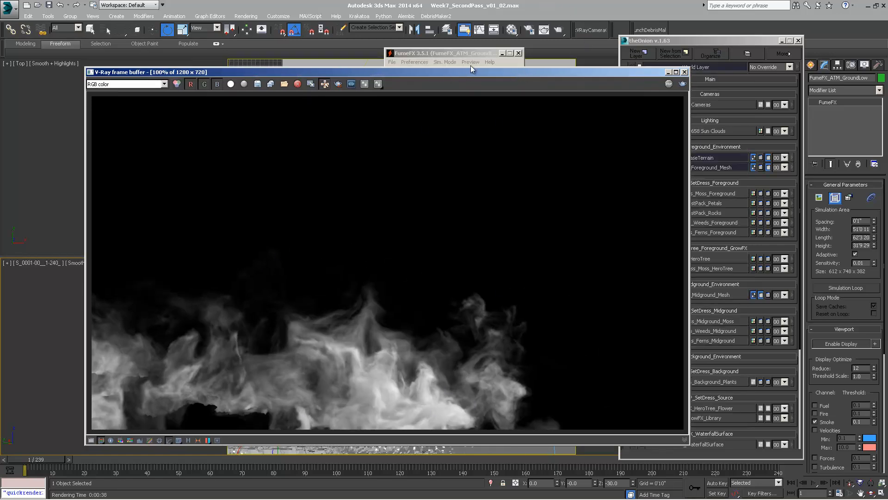
# Step: Lower the smoke opacity of FumeFX_ATM_GroundLow to 0.02 and move its FumeFX window clear of the render
pyautogui.click(479, 55)
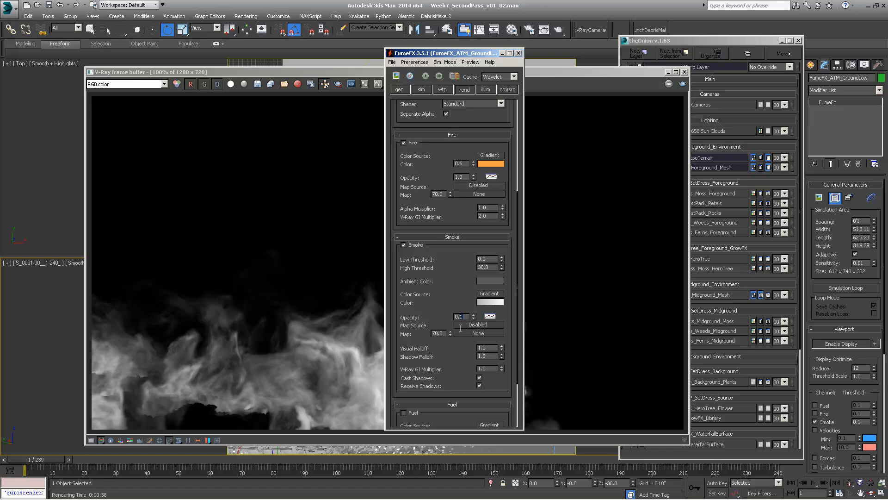
pyautogui.press('Return')
pyautogui.moveTo(476, 57); pyautogui.dragTo(736, 87)
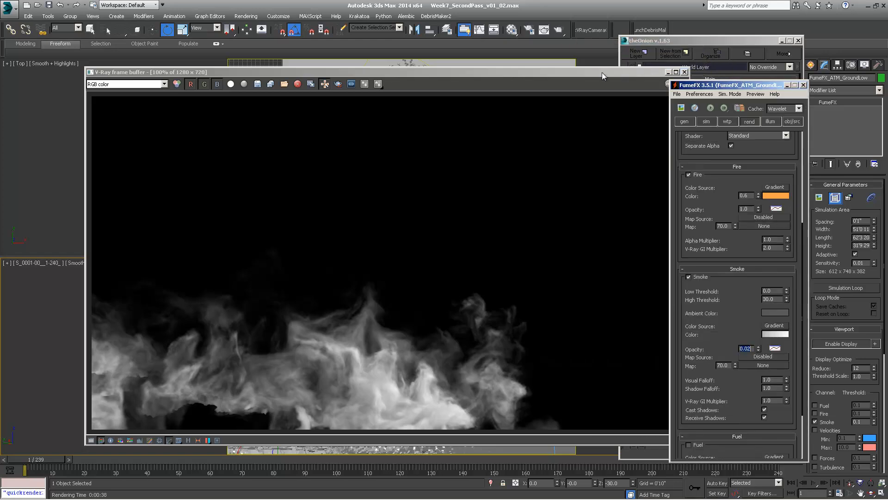
# Step: Render the shot camera's view again and inspect the fog with the reduced smoke opacity
pyautogui.moveTo(601, 72); pyautogui.dragTo(561, 109)
pyautogui.hotkey('shift', 'q')
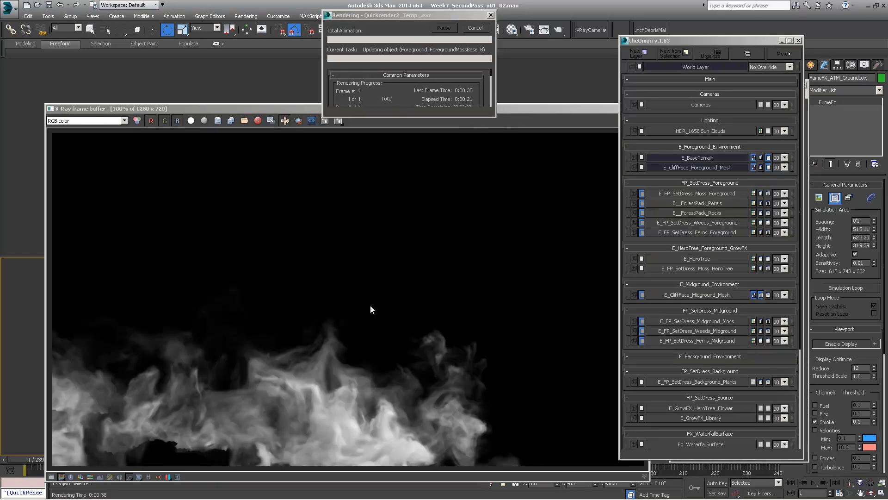
pyautogui.click(348, 342)
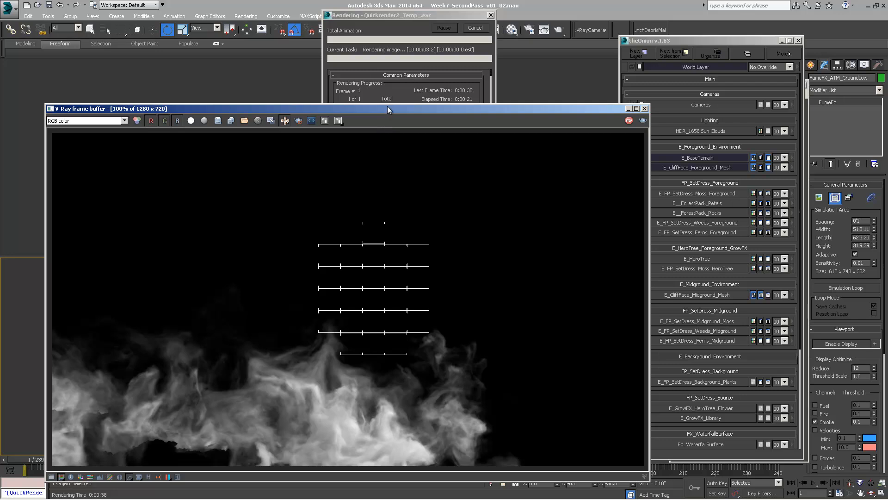
pyautogui.moveTo(387, 107); pyautogui.dragTo(382, 52)
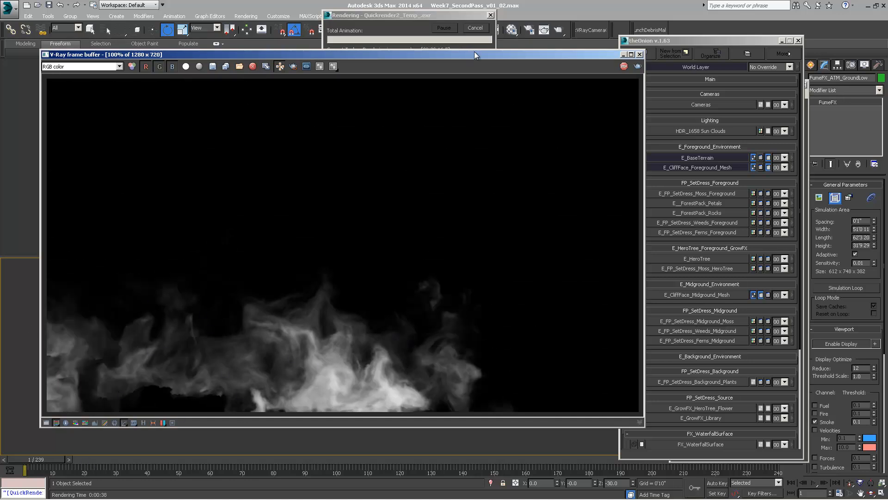
pyautogui.moveTo(475, 52); pyautogui.dragTo(580, 56)
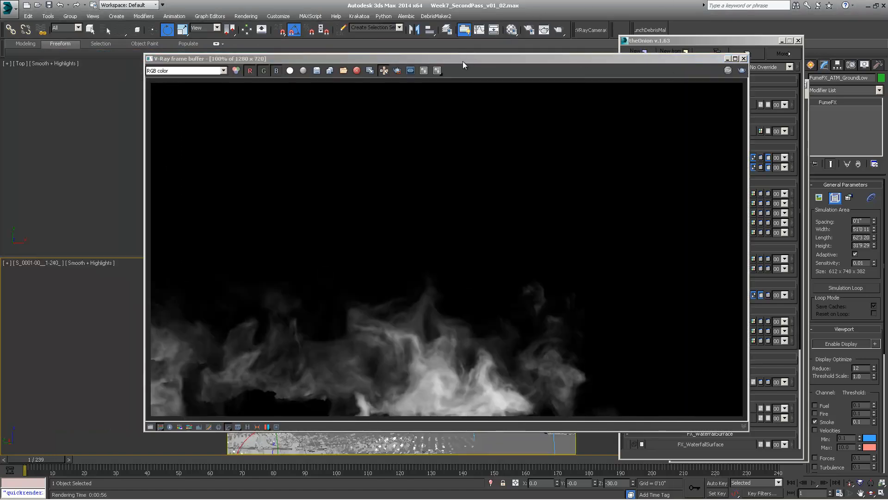
# Step: Clear the V-Ray frame buffer off the viewports, widen the Top view around the terrain, and save the scene
pyautogui.moveTo(471, 59); pyautogui.dragTo(887, 145)
pyautogui.press('Escape')
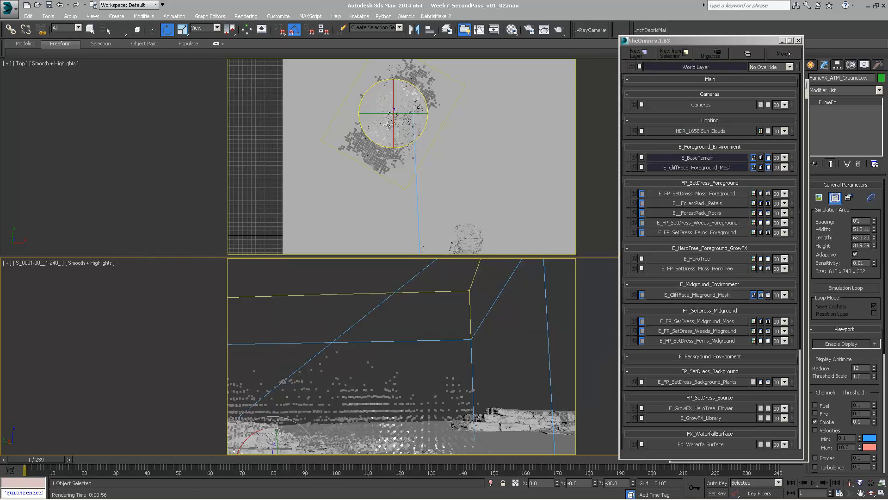
pyautogui.moveTo(388, 126); pyautogui.dragTo(364, 158, button='middle')
pyautogui.scroll(-2, 389, 141)
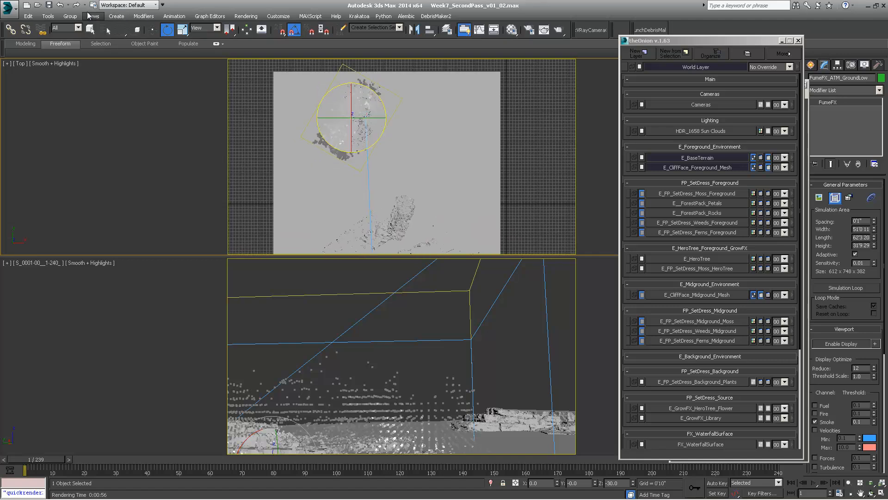
pyautogui.click(13, 10)
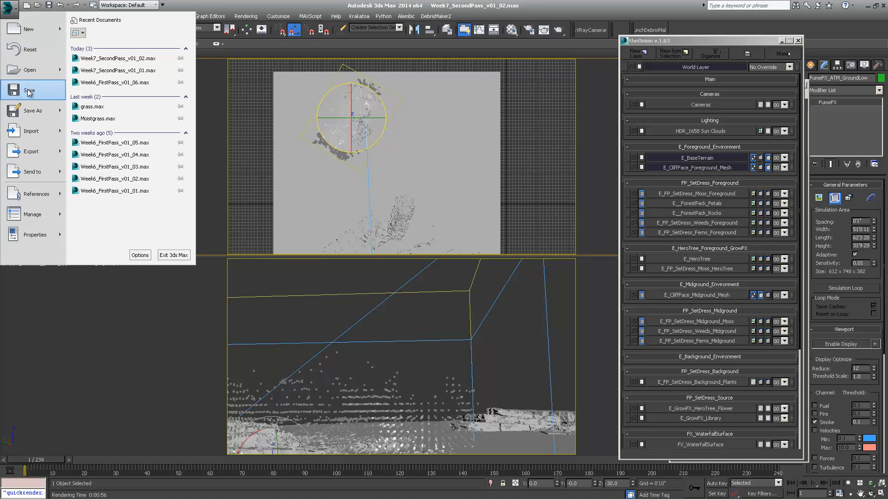
pyautogui.click(27, 90)
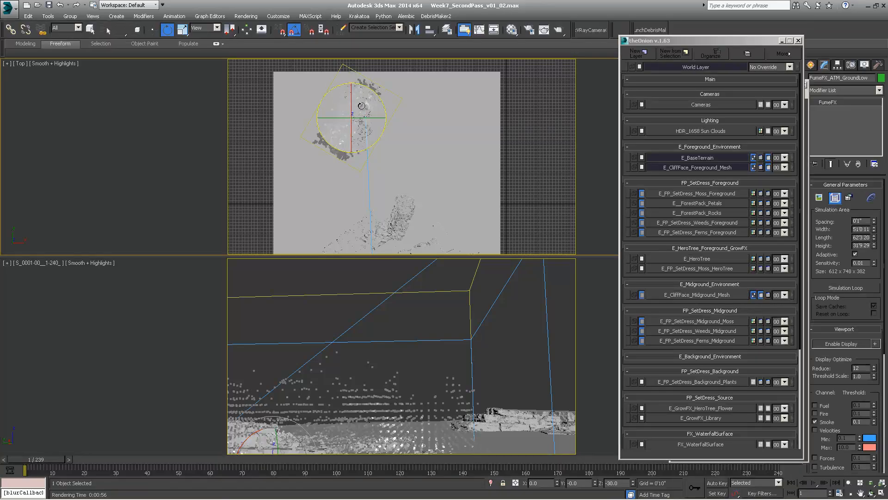
# Step: Reopen the FumeFX settings and examine the output frame range, cache paths and playback range in the general parameters
pyautogui.moveTo(684, 42); pyautogui.dragTo(658, 64)
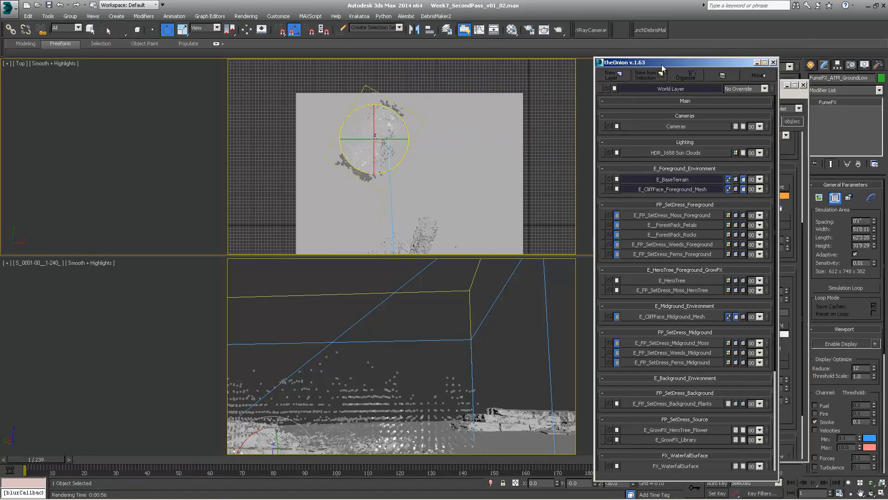
pyautogui.click(836, 198)
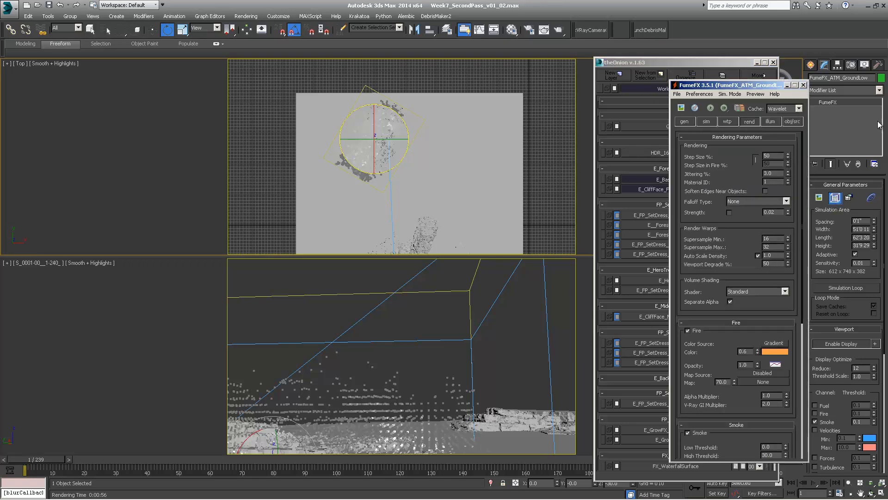
pyautogui.click(570, 109)
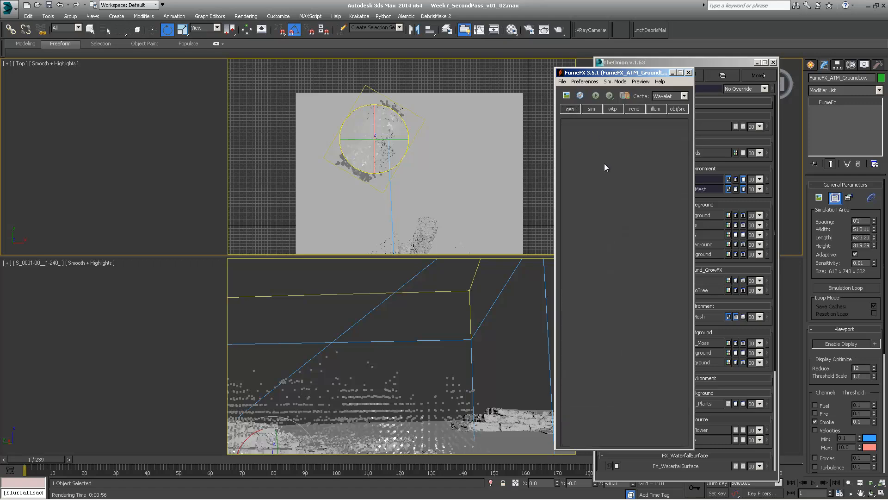
pyautogui.scroll(-5, 660, 295)
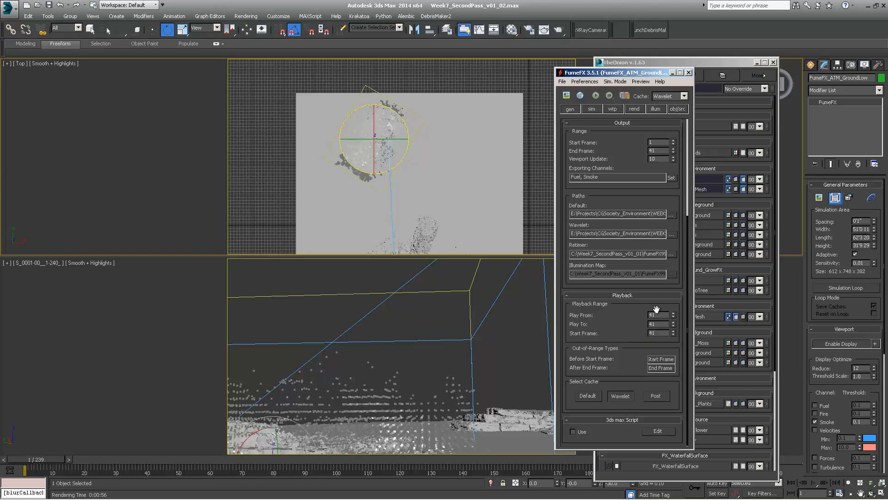
# Step: Compare the container's placement in the Top view with the fog in the last V-Ray render
pyautogui.moveTo(373, 132); pyautogui.dragTo(361, 125, button='middle')
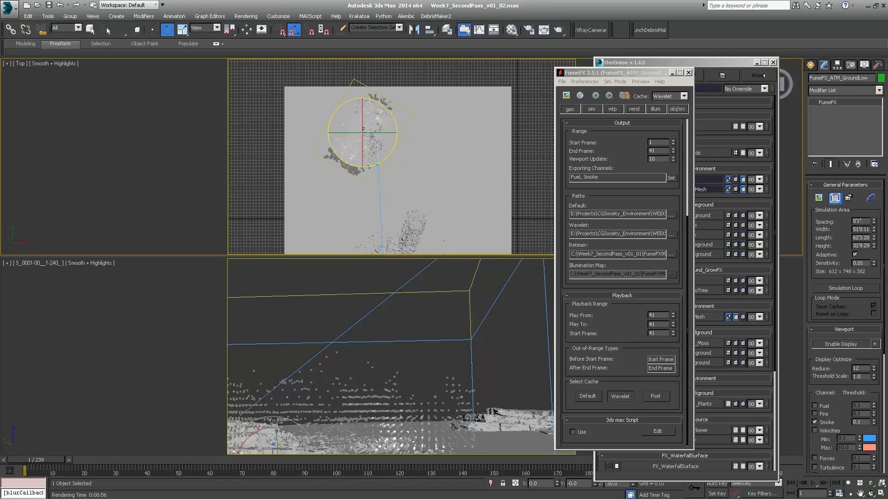
pyautogui.moveTo(382, 145); pyautogui.dragTo(337, 114, button='middle')
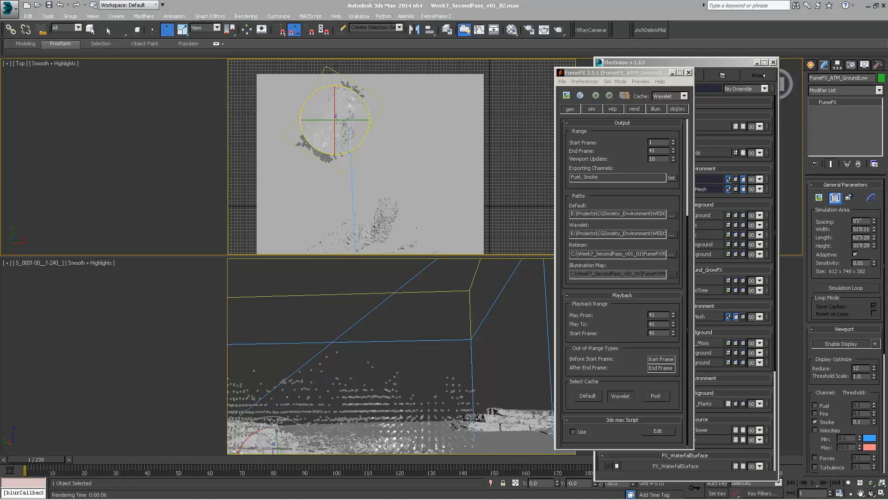
pyautogui.moveTo(887, 41); pyautogui.dragTo(240, 63)
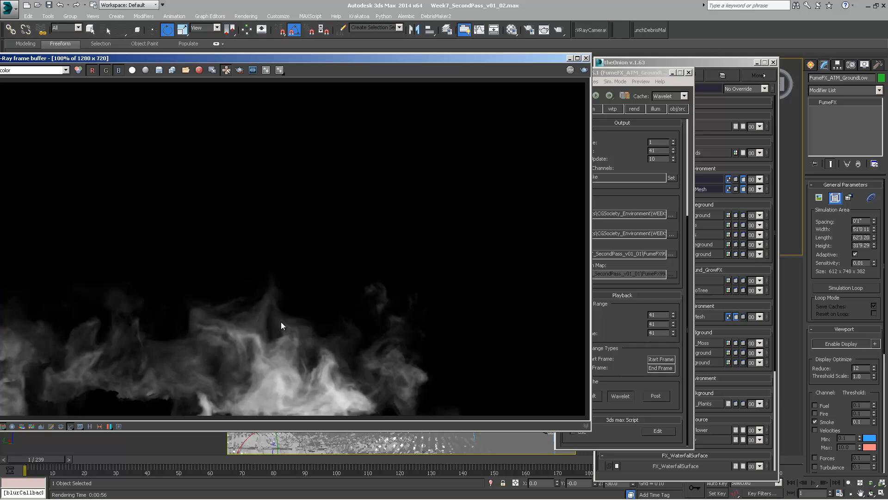
# Step: Inspect the ground fog in the last V-Ray render against the viewports and close the frame buffer
pyautogui.moveTo(471, 59); pyautogui.dragTo(590, 63)
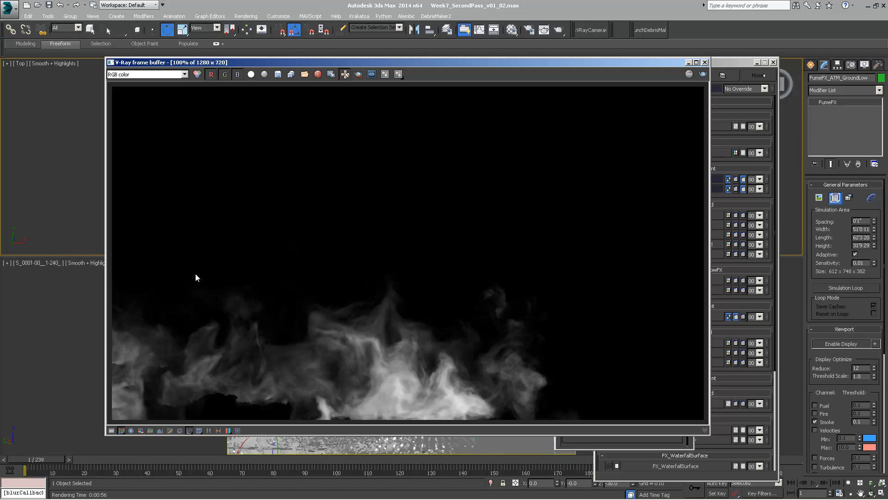
pyautogui.moveTo(577, 62); pyautogui.dragTo(606, 76)
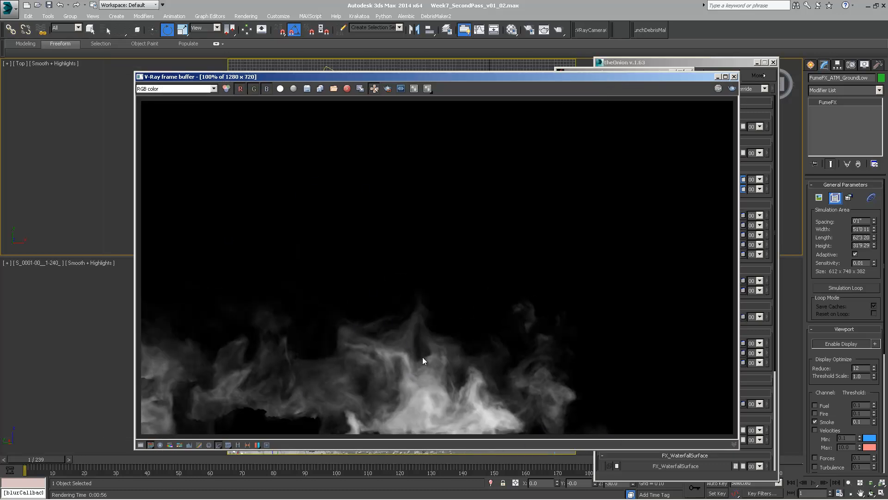
pyautogui.moveTo(563, 74); pyautogui.dragTo(549, 80)
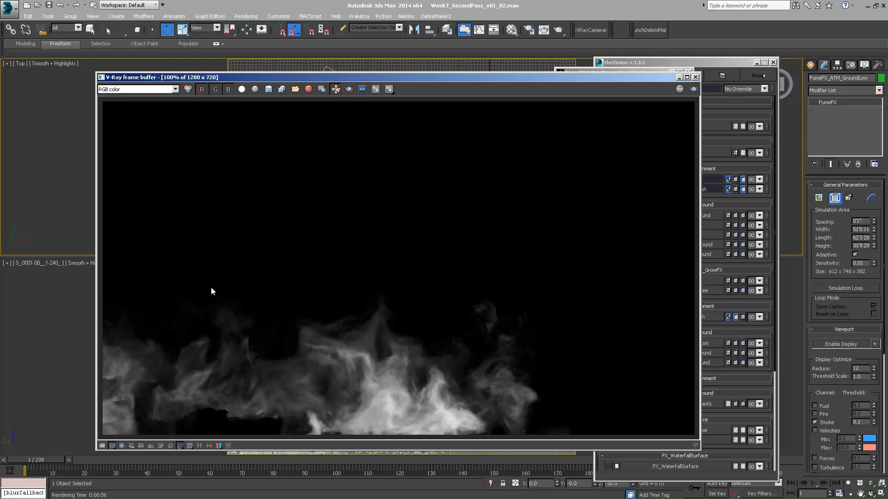
pyautogui.moveTo(340, 81); pyautogui.dragTo(422, 93)
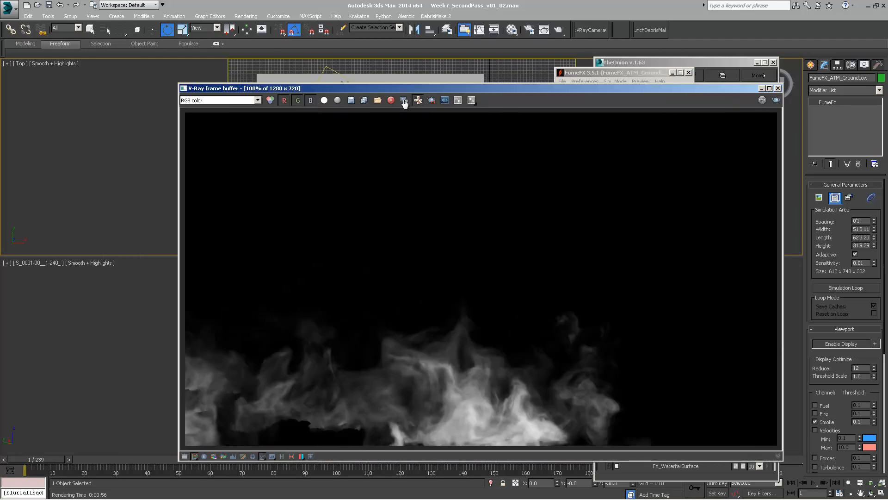
pyautogui.click(779, 89)
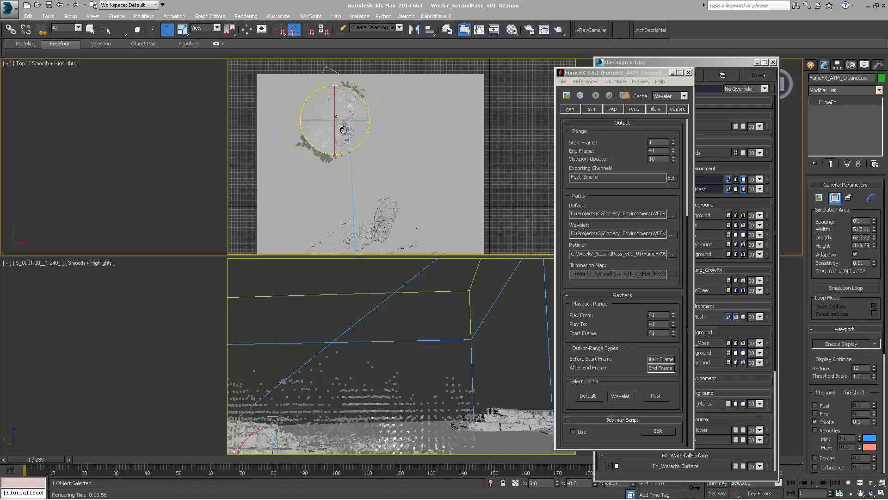
# Step: Clone the ground fog container as an independent copy placed closer to the shot camera in the Top view
pyautogui.moveTo(384, 134); pyautogui.dragTo(429, 145, button='middle')
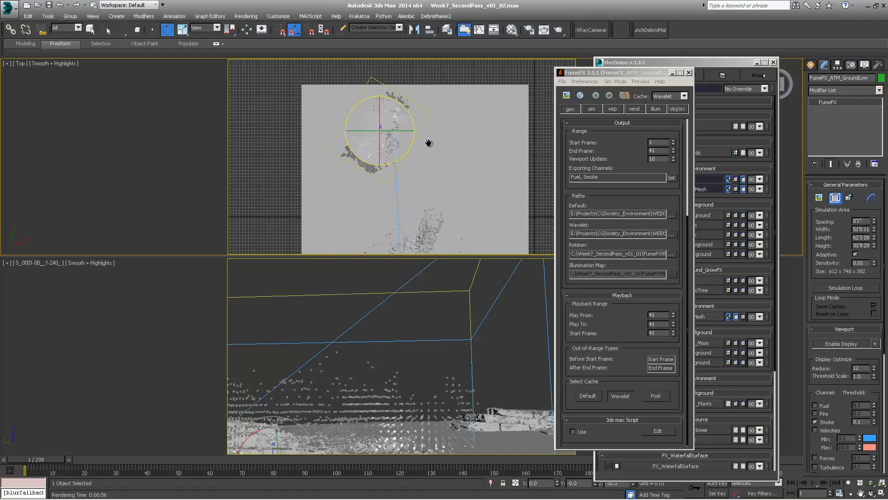
pyautogui.moveTo(387, 119); pyautogui.dragTo(361, 106, button='middle')
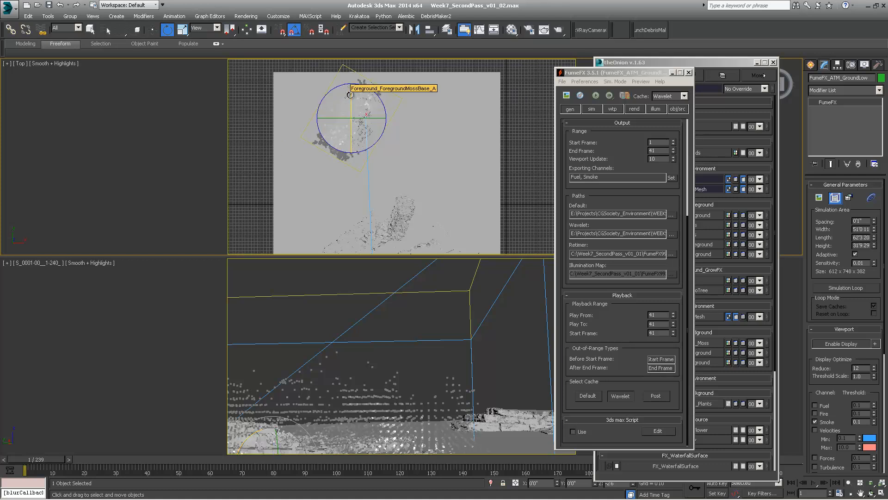
pyautogui.press('w')
pyautogui.keyDown('shift'); pyautogui.moveTo(367, 106); pyautogui.dragTo(398, 190); pyautogui.keyUp('shift')
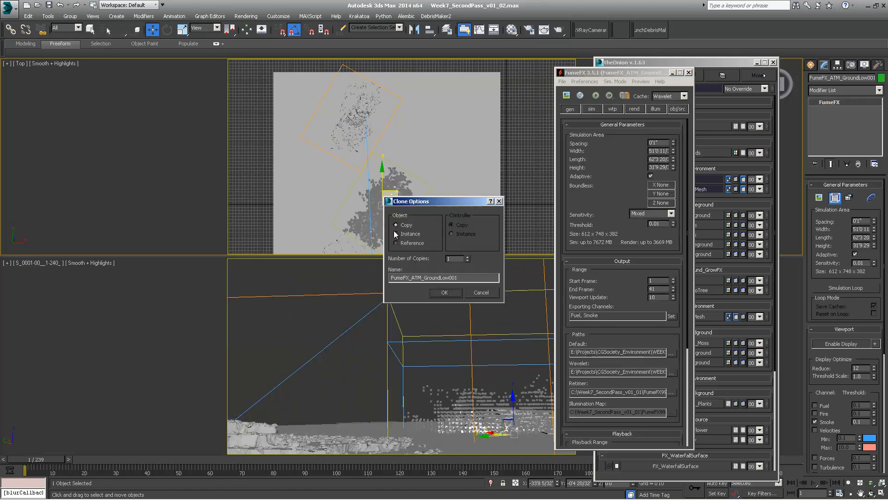
pyautogui.click(445, 292)
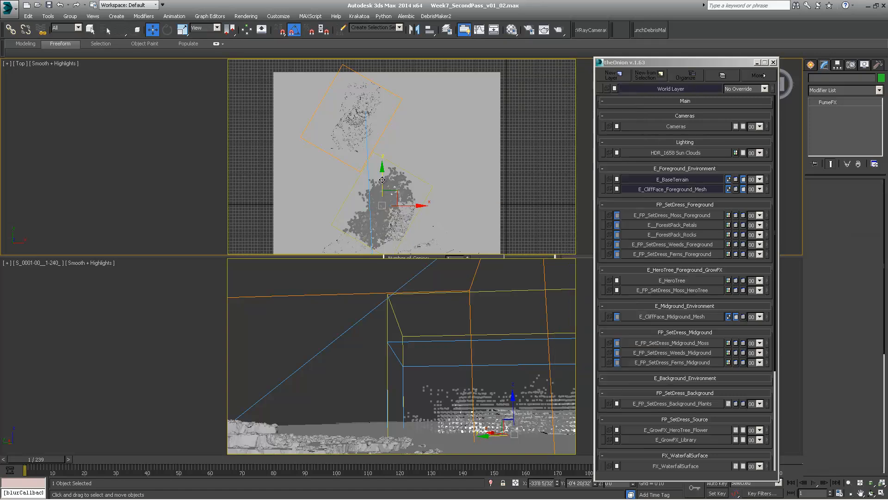
# Step: Nudge the copied fog container over the foreground terrain in the Top view and rotate it to -110 degrees about Z
pyautogui.moveTo(394, 193); pyautogui.dragTo(365, 143, button='middle')
pyautogui.scroll(2, 365, 144)
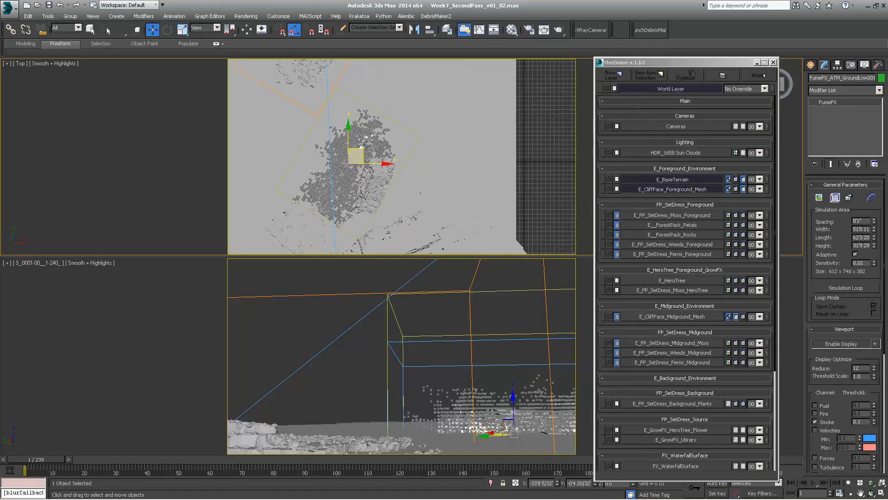
pyautogui.moveTo(359, 150); pyautogui.dragTo(371, 164)
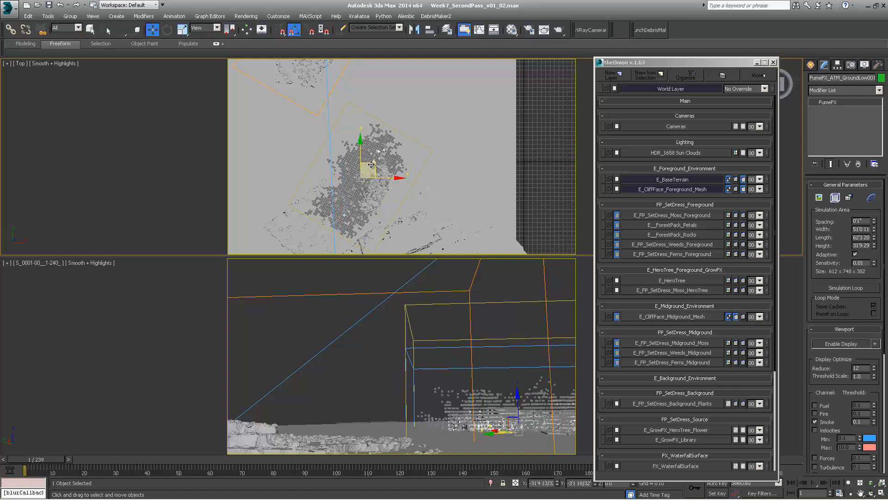
pyautogui.press('e')
pyautogui.click(395, 173)
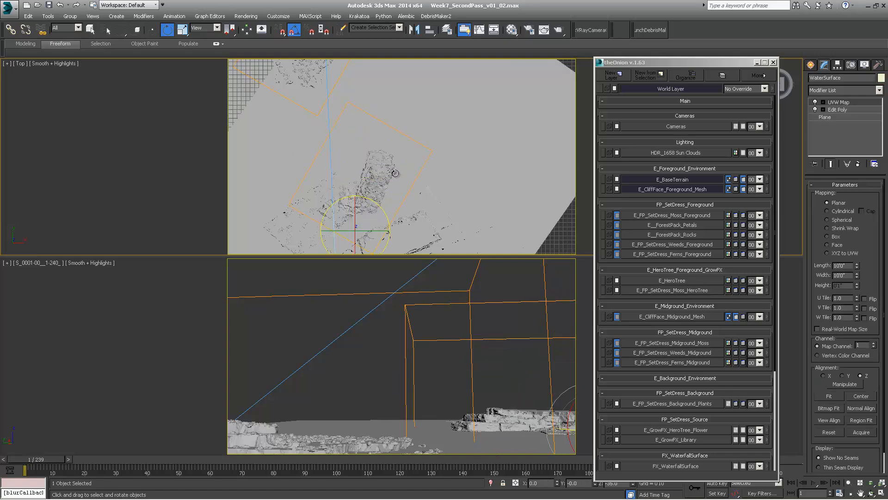
pyautogui.hotkey('ctrl', 'z')
pyautogui.hotkey('ctrl', 'z')
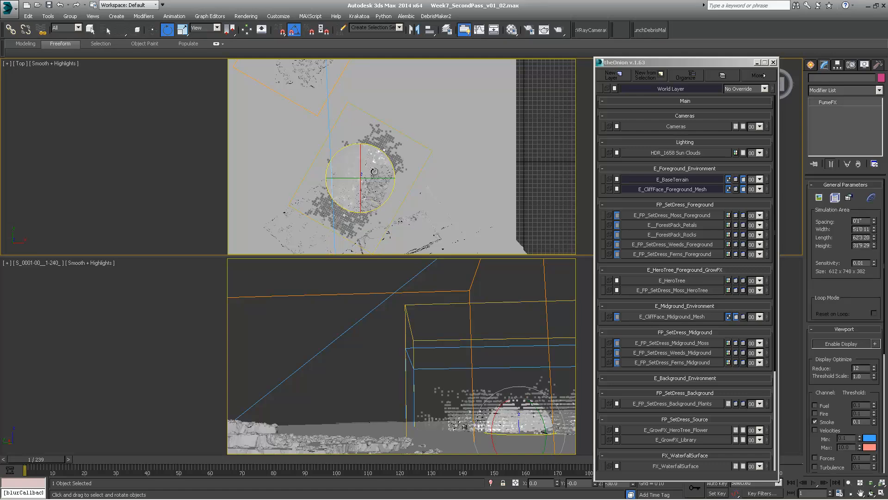
pyautogui.moveTo(384, 154); pyautogui.dragTo(363, 248)
# Step: Set the copied container's playback range and start frame to 35 in its FumeFX general parameters
pyautogui.moveTo(661, 66); pyautogui.dragTo(631, 52)
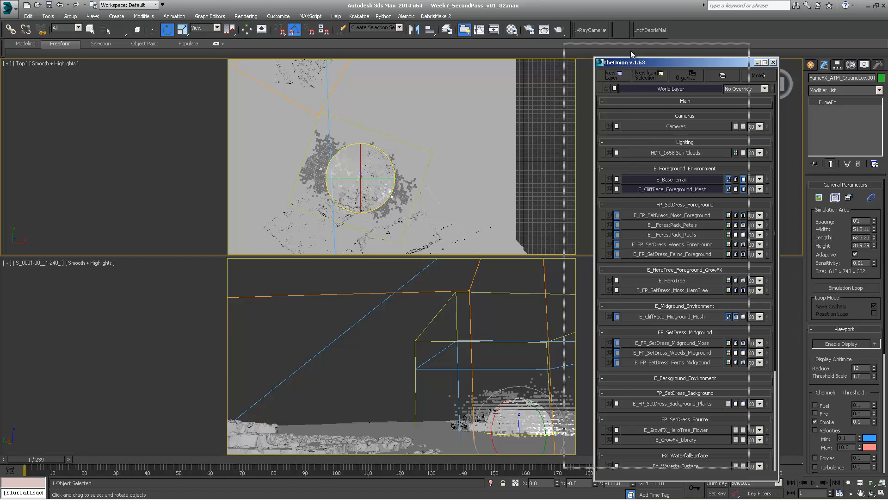
pyautogui.click(834, 198)
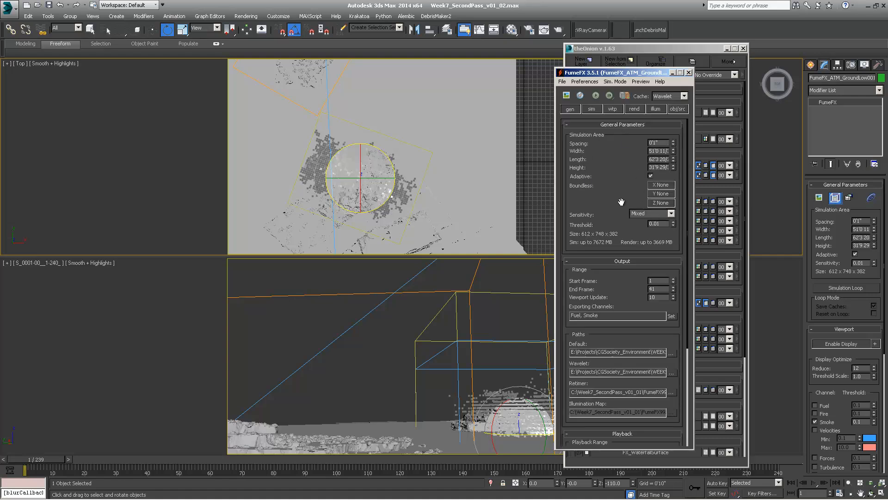
pyautogui.scroll(-5, 620, 203)
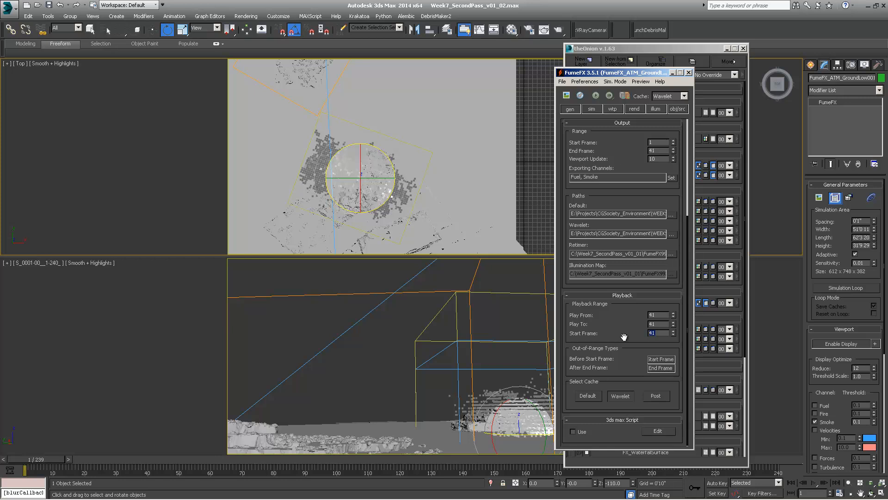
pyautogui.write('35')
pyautogui.moveTo(373, 142); pyautogui.dragTo(376, 135, button='middle')
pyautogui.scroll(2, 376, 136)
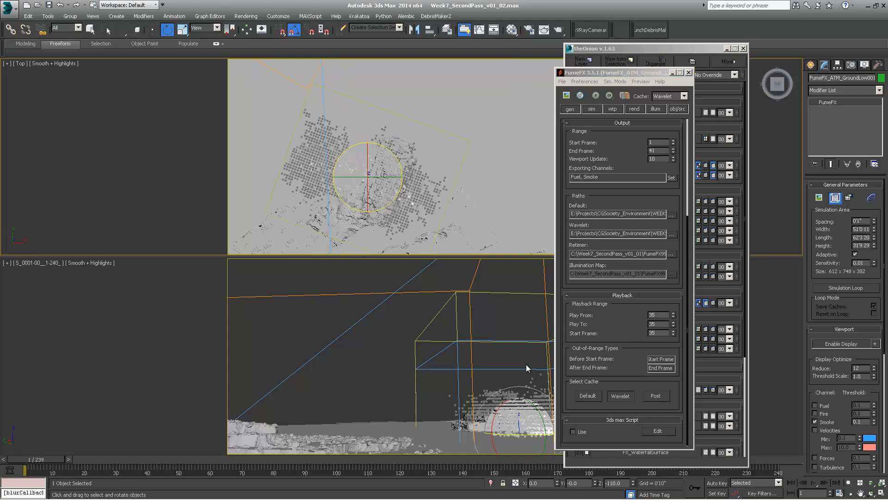
# Step: Advance the timeline to frame 2 and return to frame 1 to refresh the copied container's smoke preview
pyautogui.moveTo(600, 72); pyautogui.dragTo(682, 63)
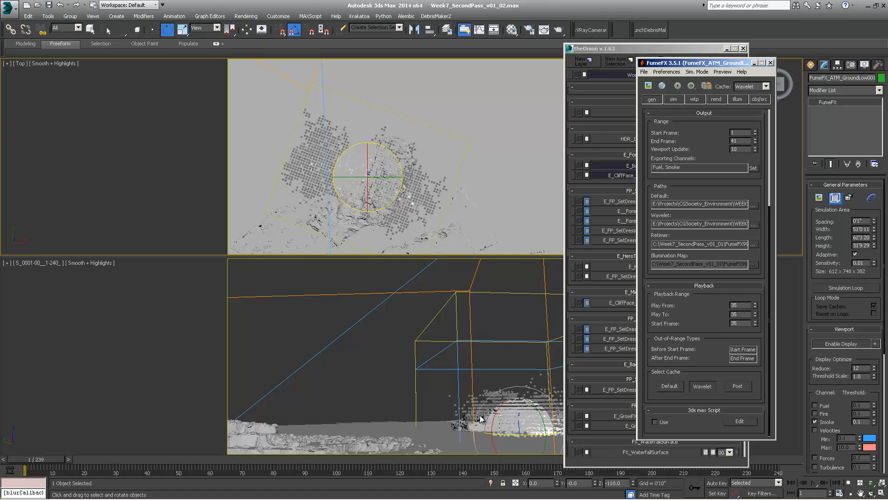
pyautogui.moveTo(393, 176); pyautogui.dragTo(413, 168, button='middle')
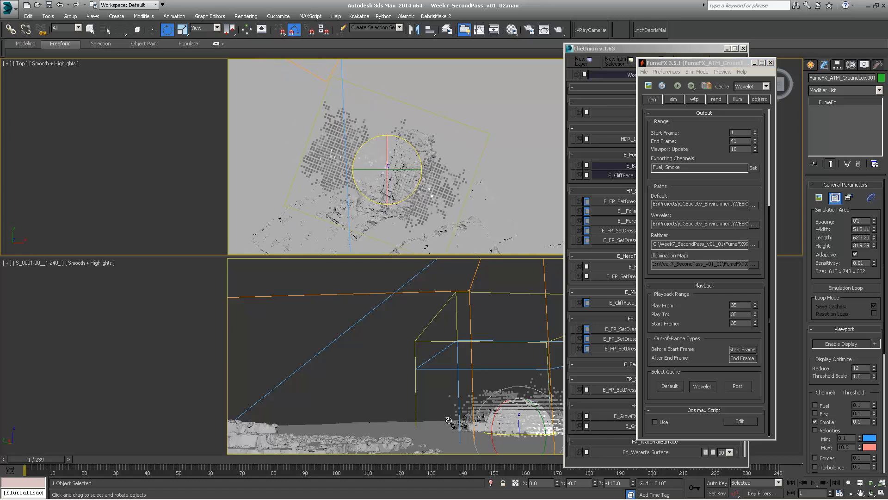
pyautogui.click(71, 459)
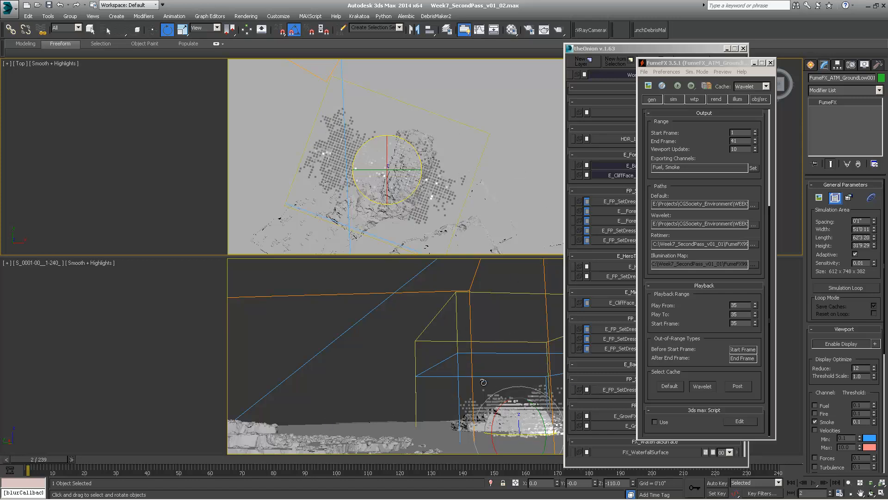
pyautogui.click(7, 459)
# Step: Check the lights in the copied container's illumination parameters and examine how both fog containers sit in the Top view
pyautogui.moveTo(692, 60); pyautogui.dragTo(669, 60)
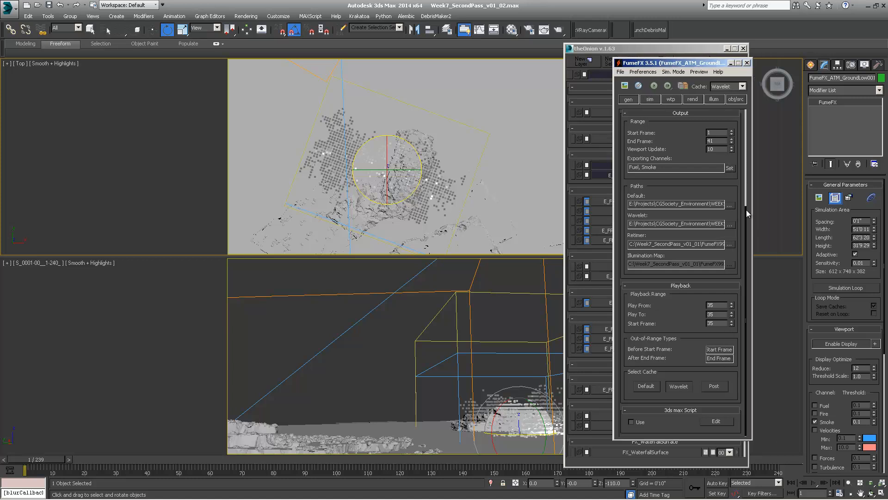
pyautogui.scroll(5, 676, 132)
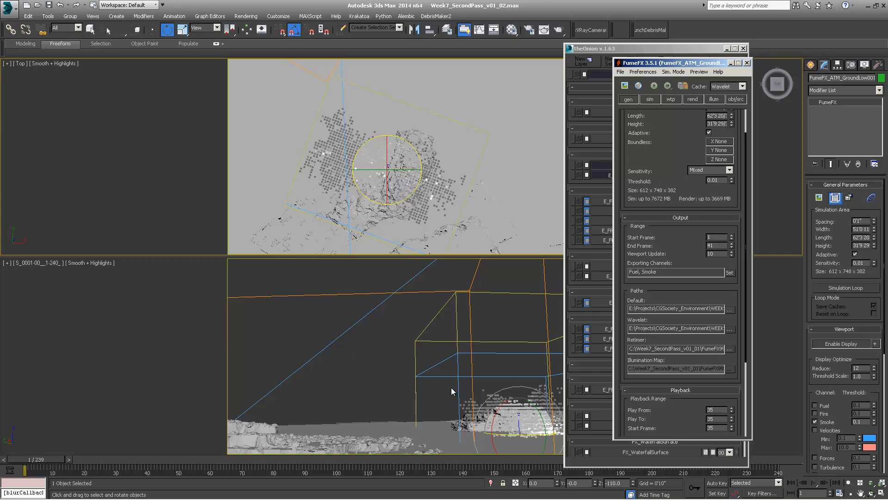
pyautogui.click(714, 99)
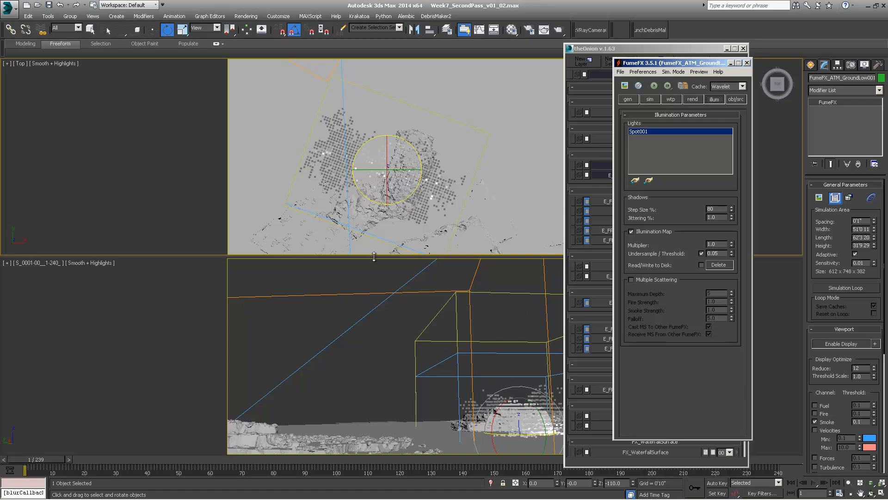
pyautogui.scroll(-3, 278, 139)
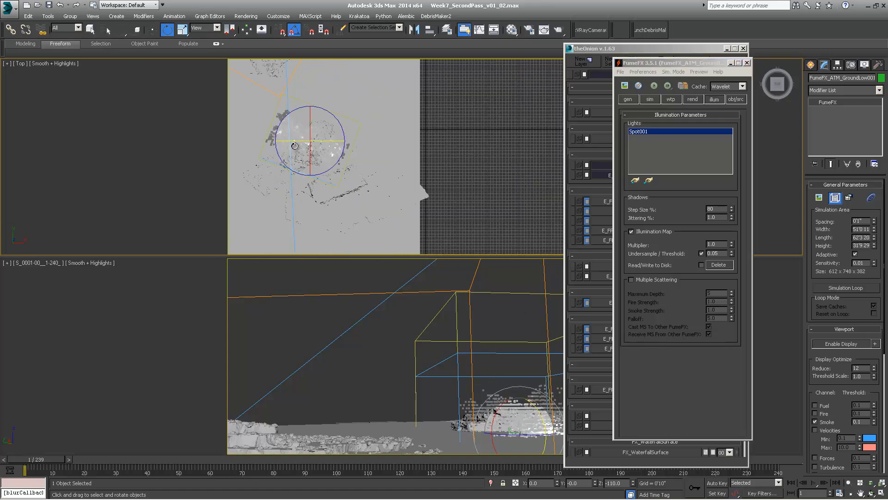
pyautogui.scroll(-2, 294, 146)
pyautogui.moveTo(296, 146); pyautogui.dragTo(364, 166, button='middle')
pyautogui.scroll(2, 423, 179)
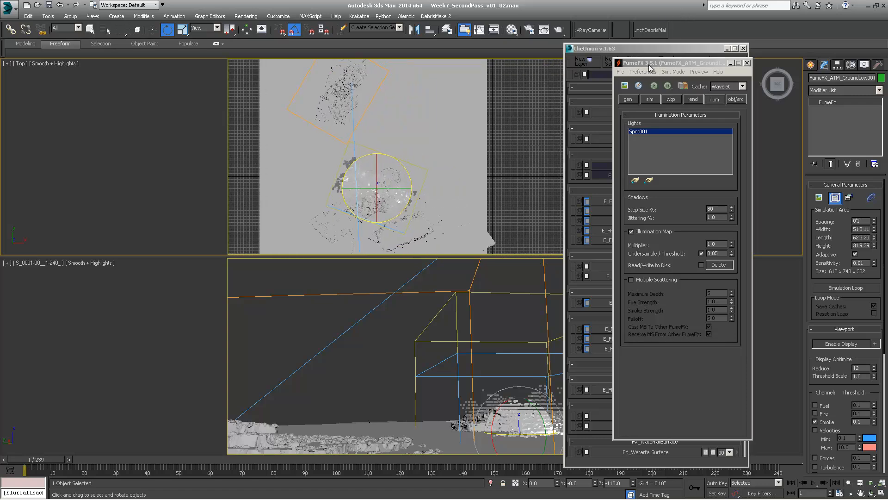
pyautogui.moveTo(649, 65); pyautogui.dragTo(692, 54)
pyautogui.click(663, 47)
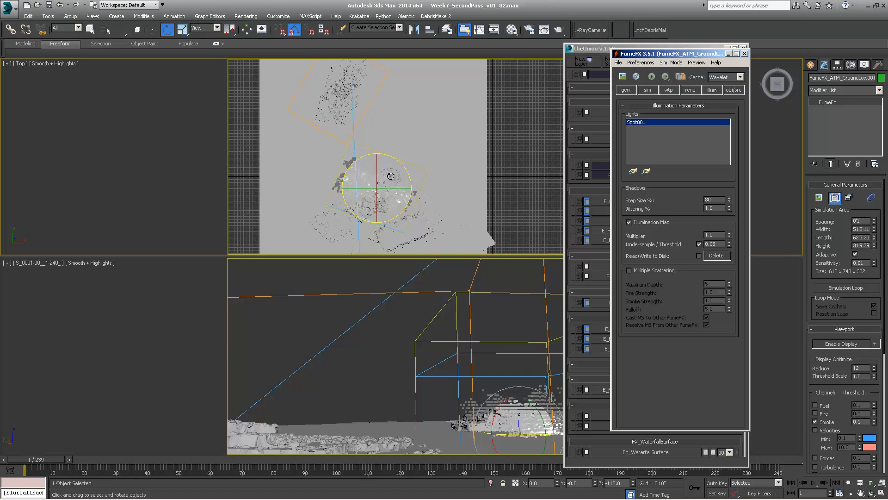
pyautogui.moveTo(402, 154); pyautogui.dragTo(425, 175, button='middle')
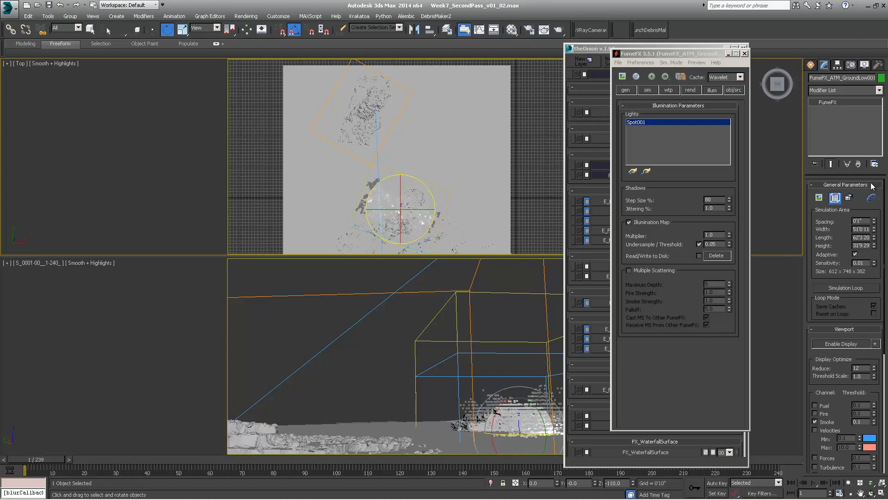
pyautogui.moveTo(451, 177); pyautogui.dragTo(422, 163, button='middle')
# Step: Review the ATM_FumeFX layers in theOnion and compare both fog containers in the Top view with the last V-Ray render
pyautogui.click(590, 51)
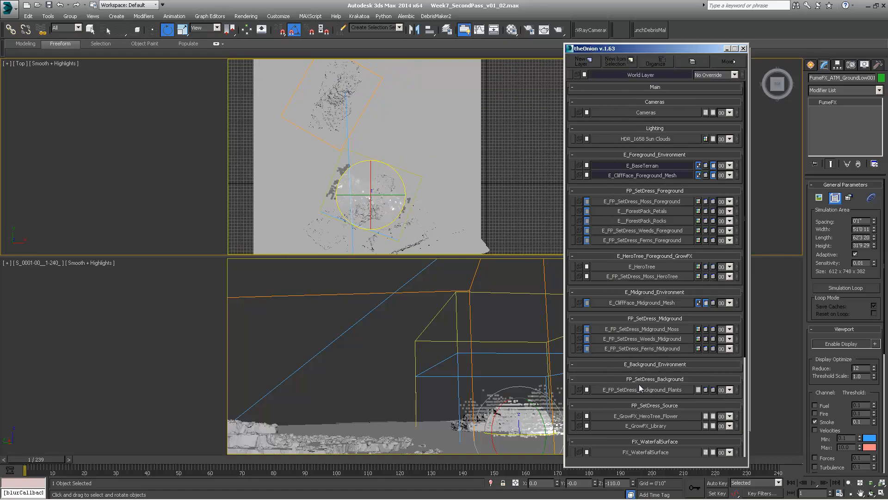
pyautogui.scroll(-5, 670, 355)
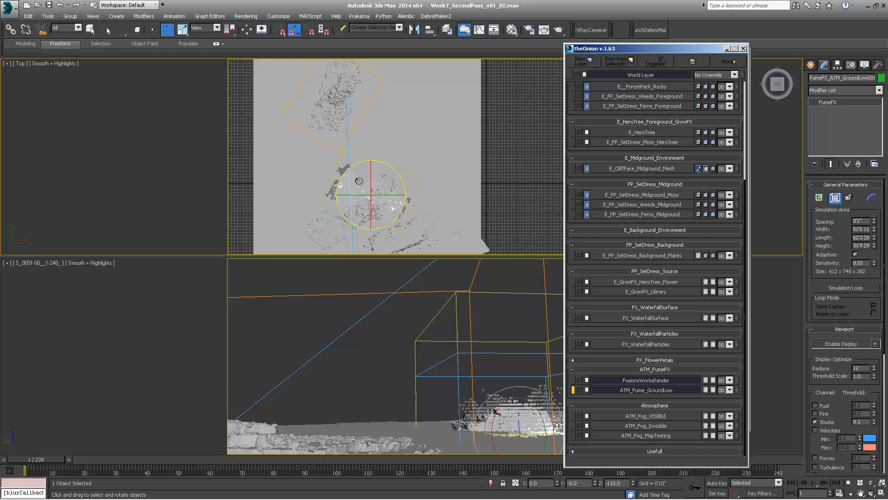
pyautogui.moveTo(432, 118); pyautogui.dragTo(438, 143, button='middle')
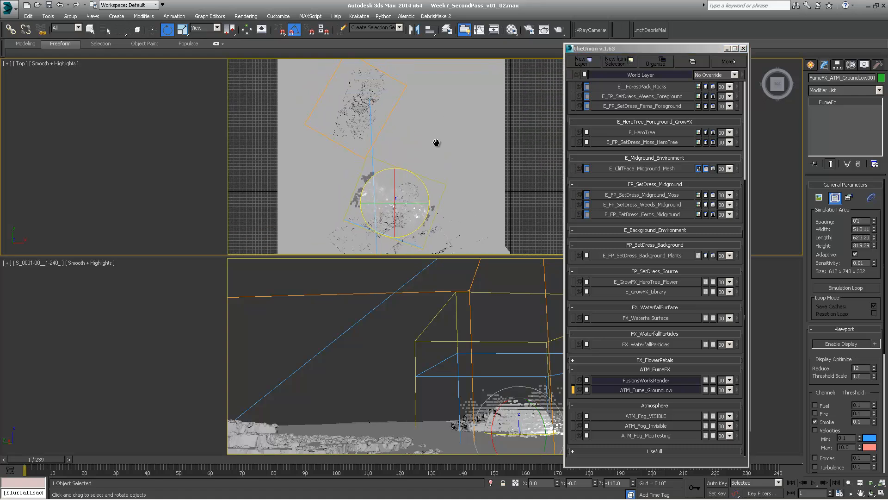
pyautogui.scroll(-2, 438, 143)
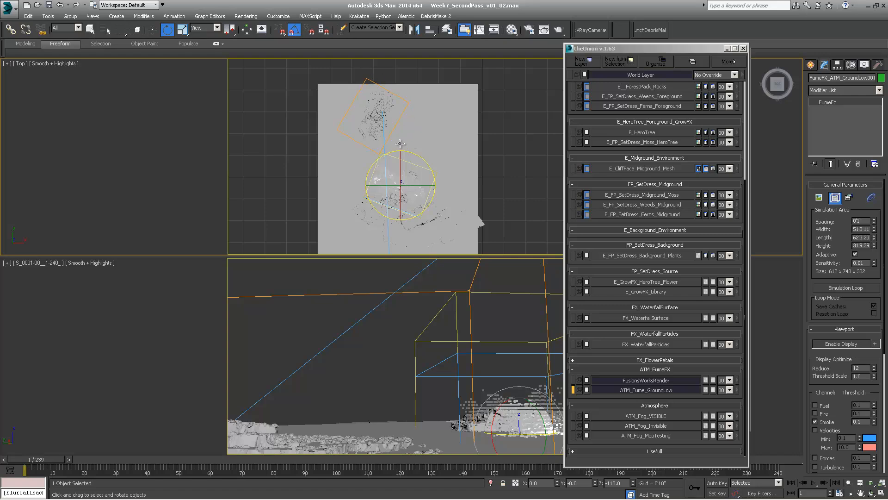
pyautogui.scroll(2, 398, 135)
pyautogui.moveTo(399, 135); pyautogui.dragTo(398, 129, button='middle')
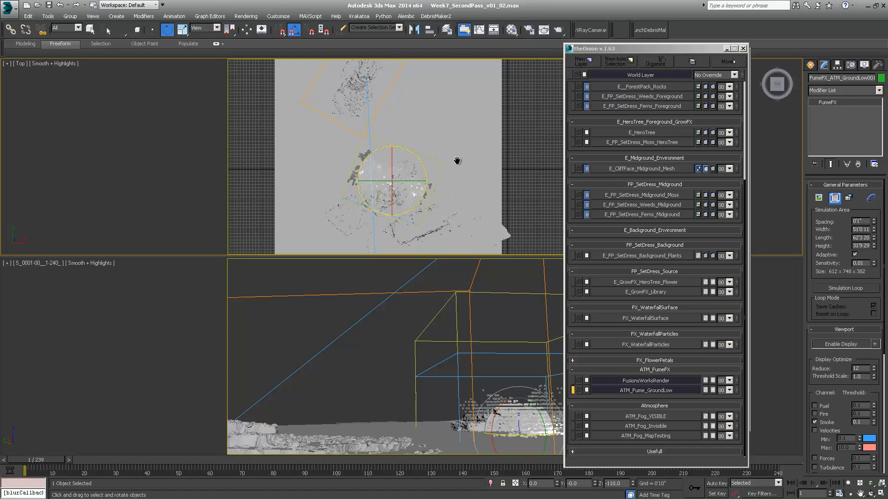
pyautogui.moveTo(409, 132); pyautogui.dragTo(436, 159, button='middle')
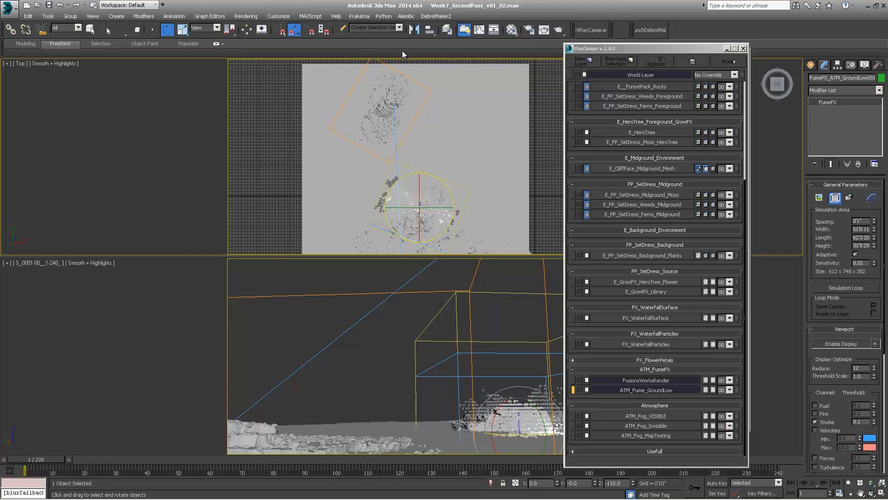
pyautogui.moveTo(466, 160); pyautogui.dragTo(464, 141, button='middle')
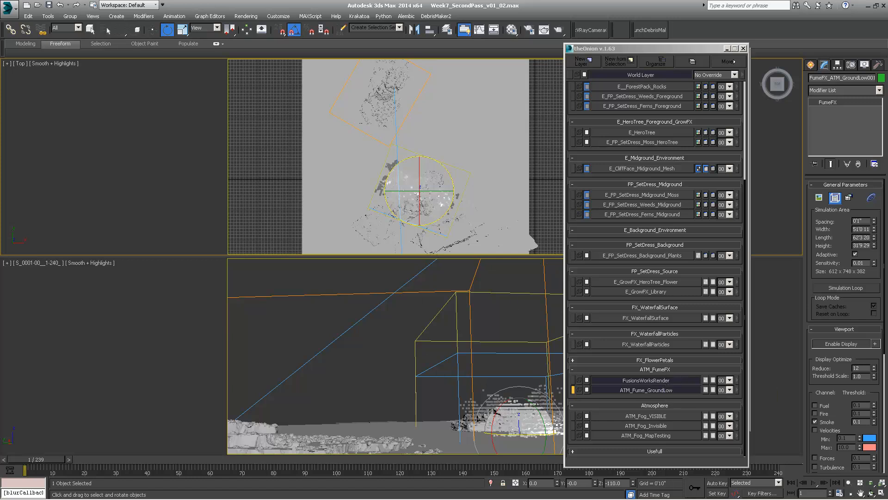
pyautogui.moveTo(887, 80); pyautogui.dragTo(364, 69)
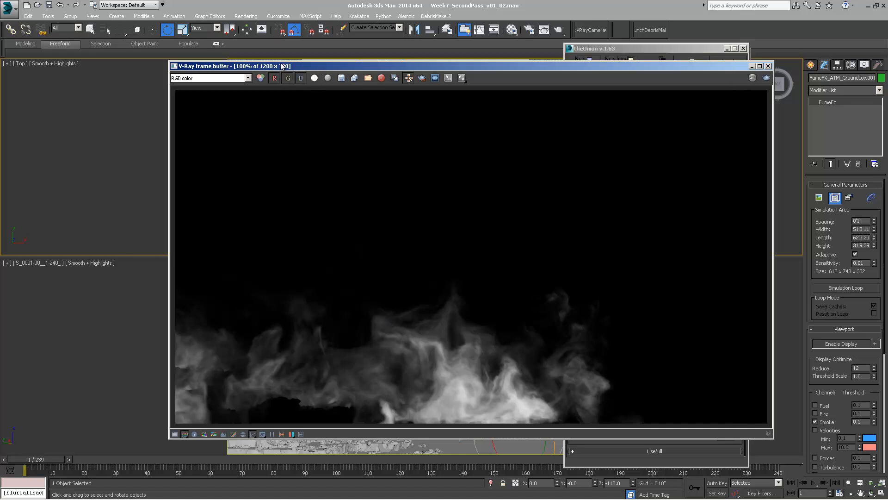
# Step: Check the fog's alpha channel in the V-Ray frame buffer and return the display to RGB color
pyautogui.moveTo(281, 66); pyautogui.dragTo(241, 63)
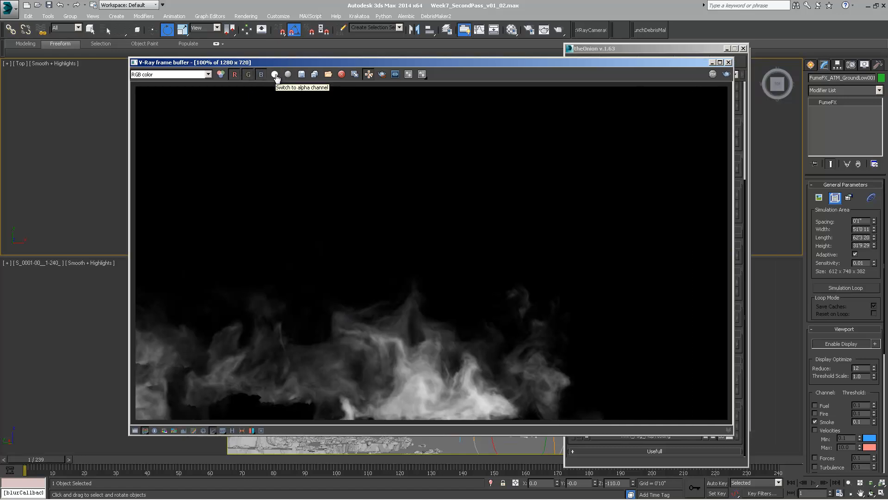
pyautogui.click(275, 74)
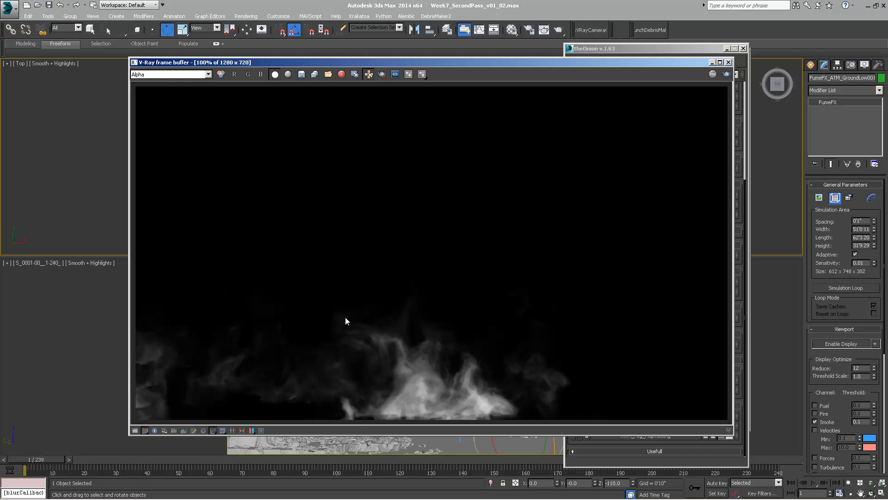
pyautogui.click(275, 74)
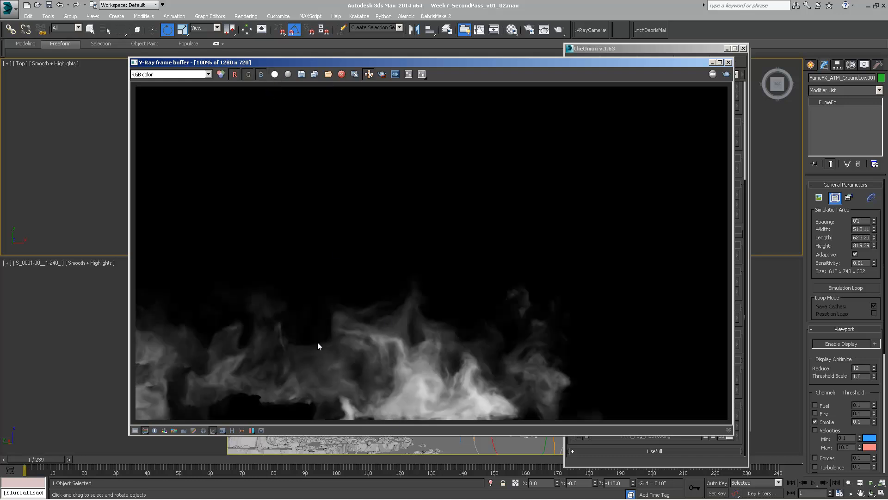
pyautogui.moveTo(432, 61); pyautogui.dragTo(397, 51)
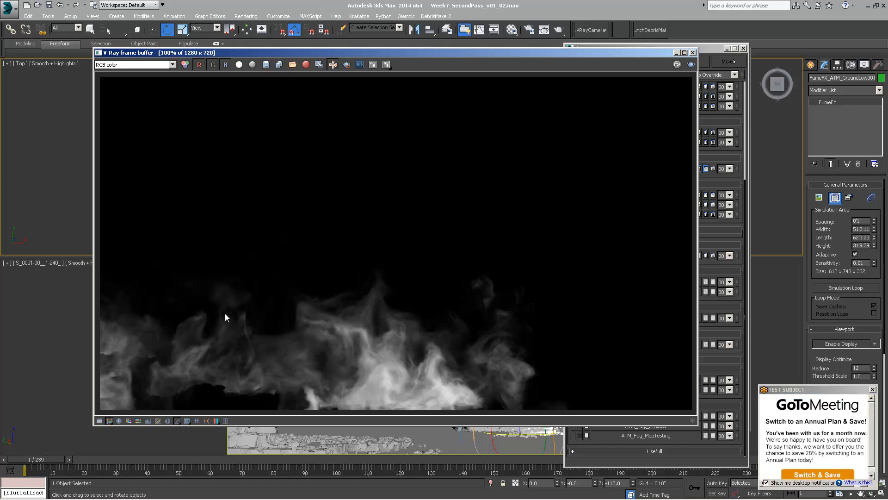
# Step: Dismiss the GoToMeeting annual plan notification and reposition the V-Ray frame buffer so theOnion's layer controls stay partly accessible
pyautogui.moveTo(809, 389); pyautogui.dragTo(770, 350)
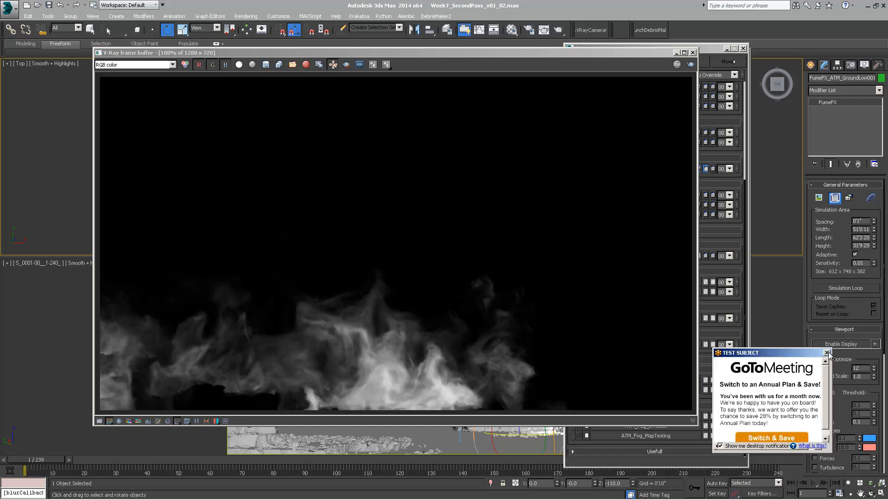
pyautogui.click(827, 352)
pyautogui.moveTo(485, 52); pyautogui.dragTo(422, 76)
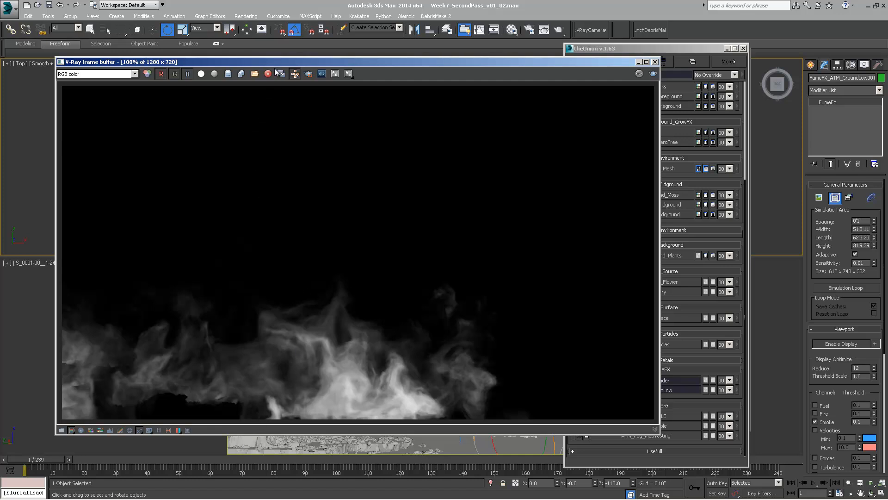
pyautogui.moveTo(281, 62); pyautogui.dragTo(317, 63)
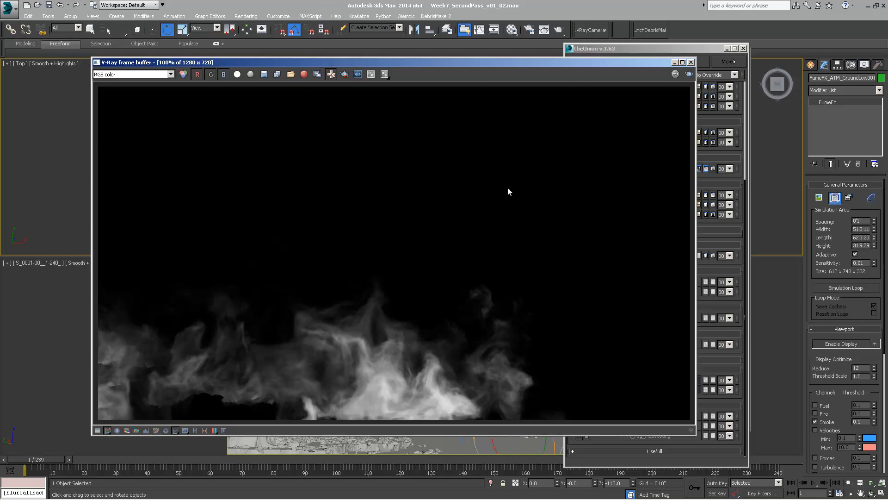